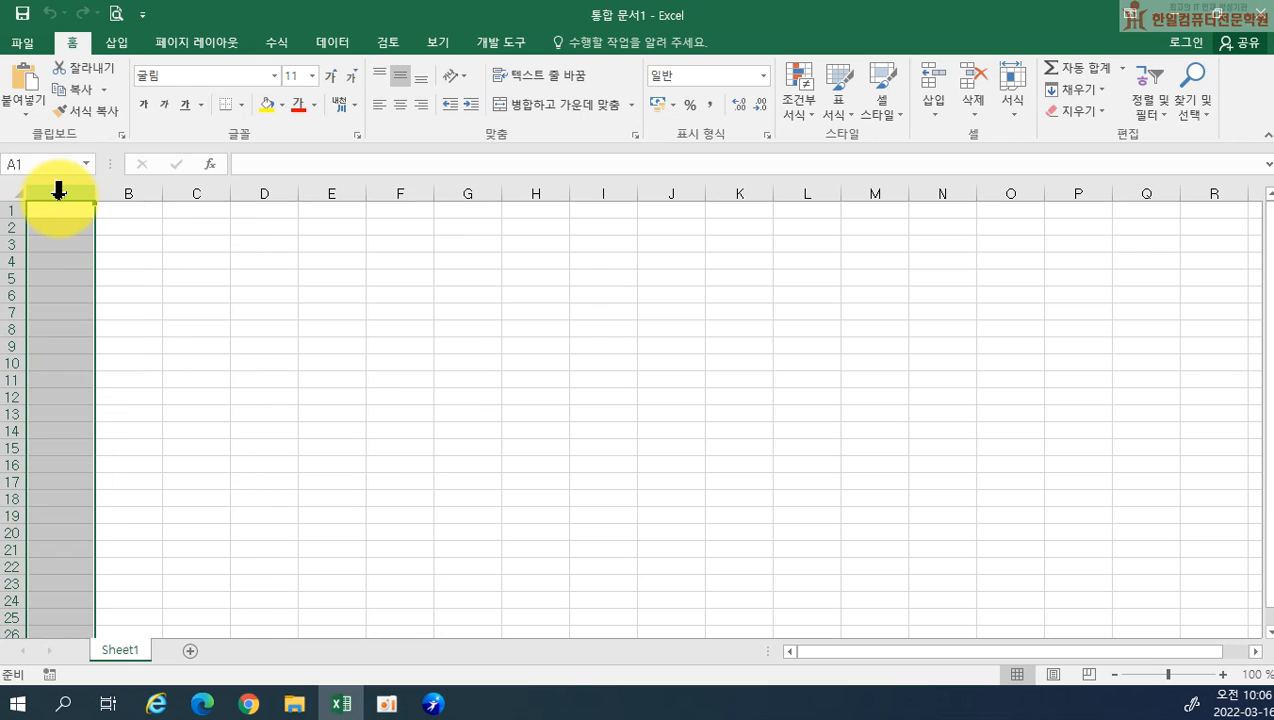
Set the width of column A to 1
right_click(58, 192)
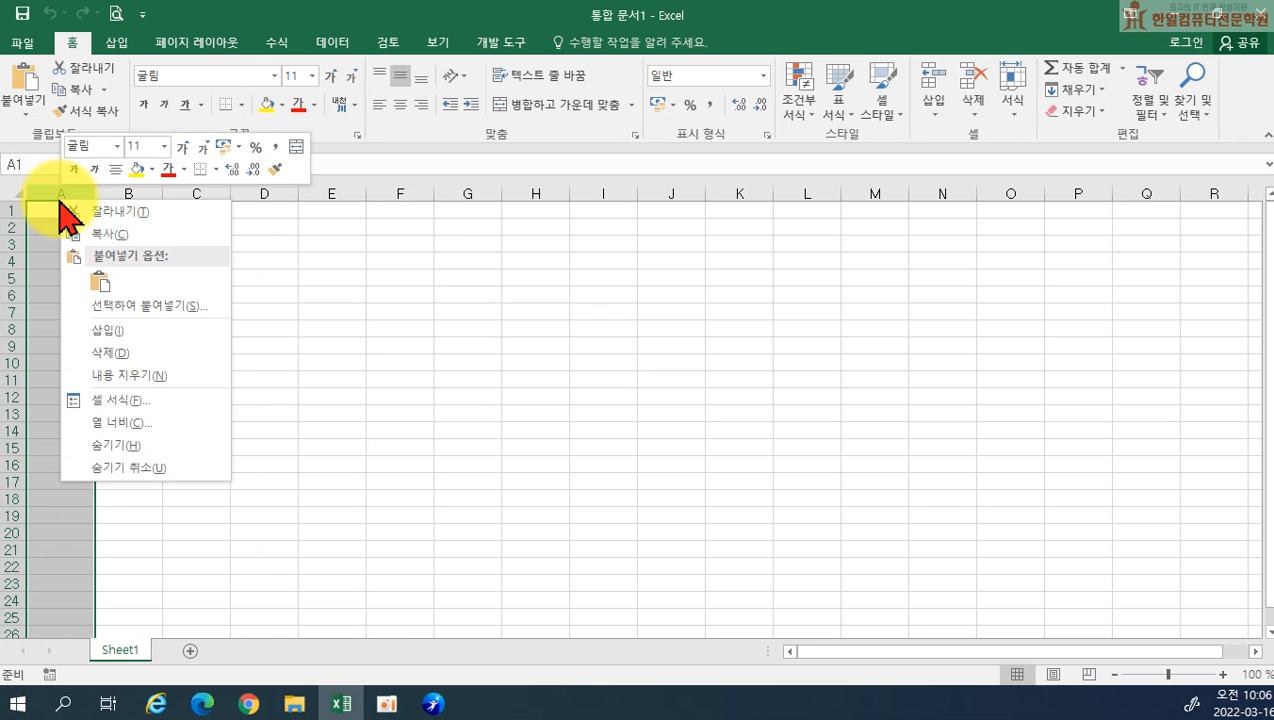
left_click(132, 422)
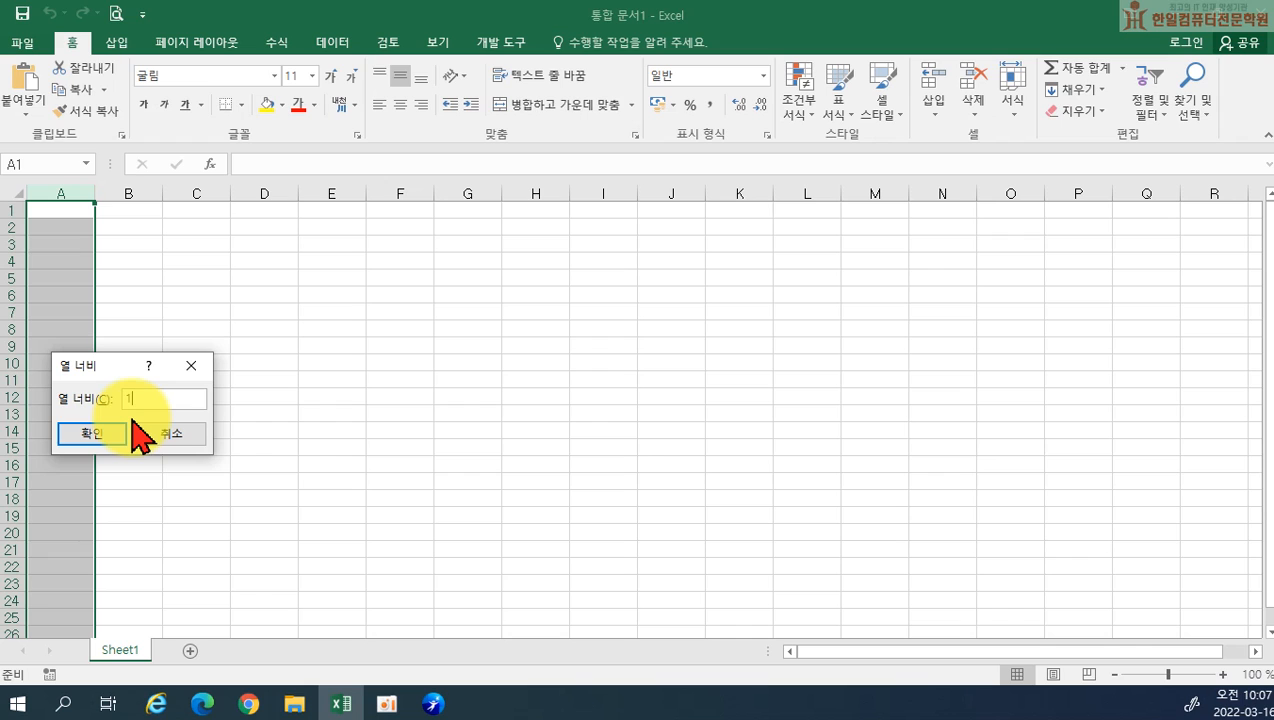
left_click(133, 430)
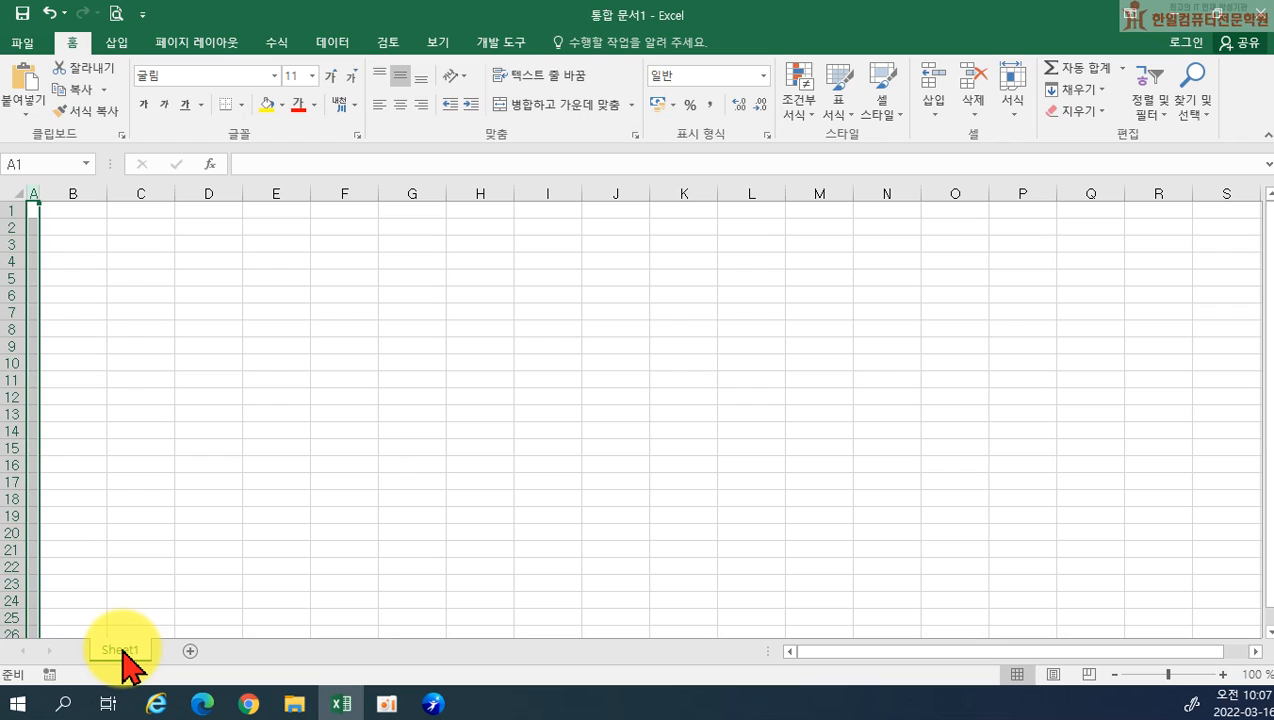
Duplicate Sheet1 twice and rename the original sheet as 제1작업
left_click_drag(121, 652, 248, 653, "ctrl")
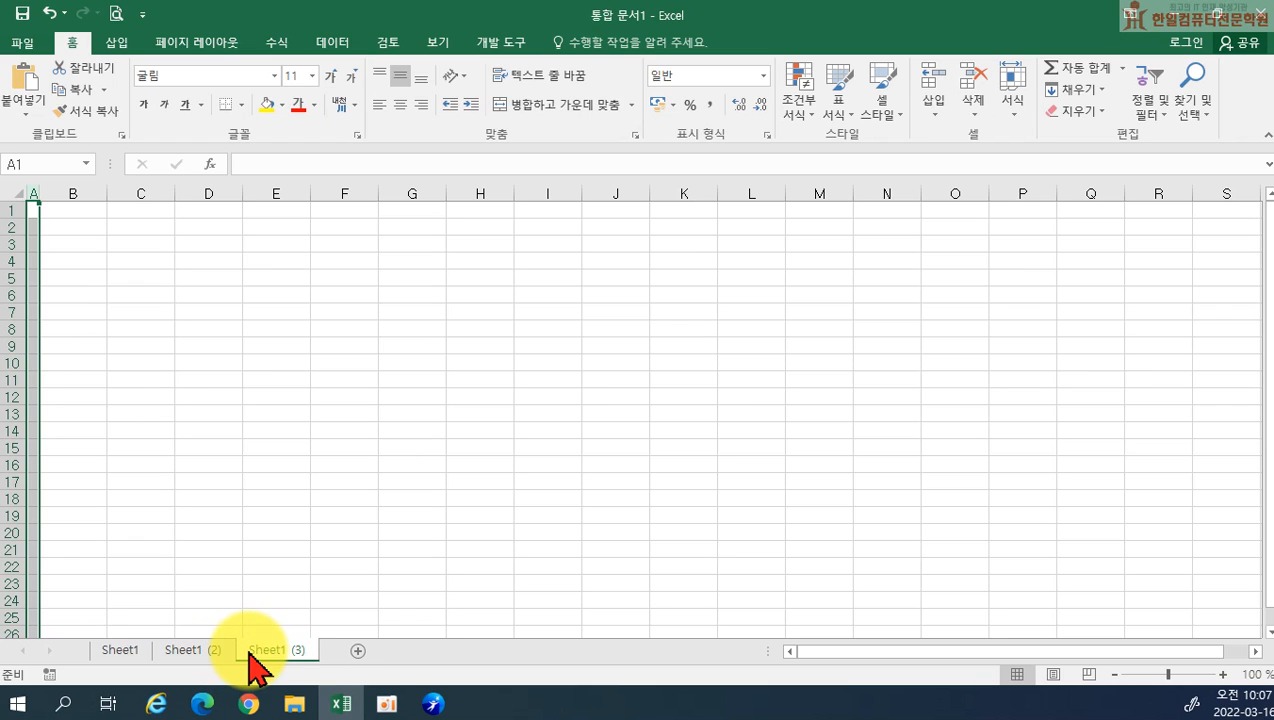
left_click_drag(116, 652, 188, 668)
type("제1")
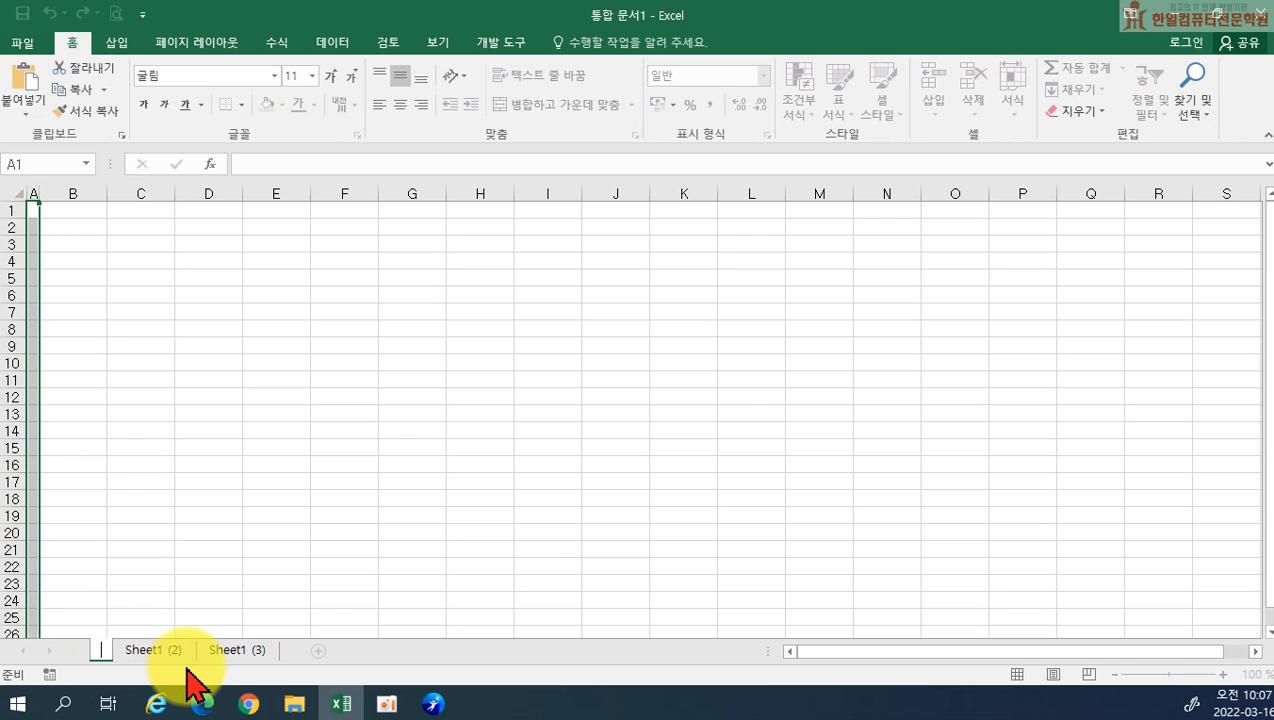
type("작업")
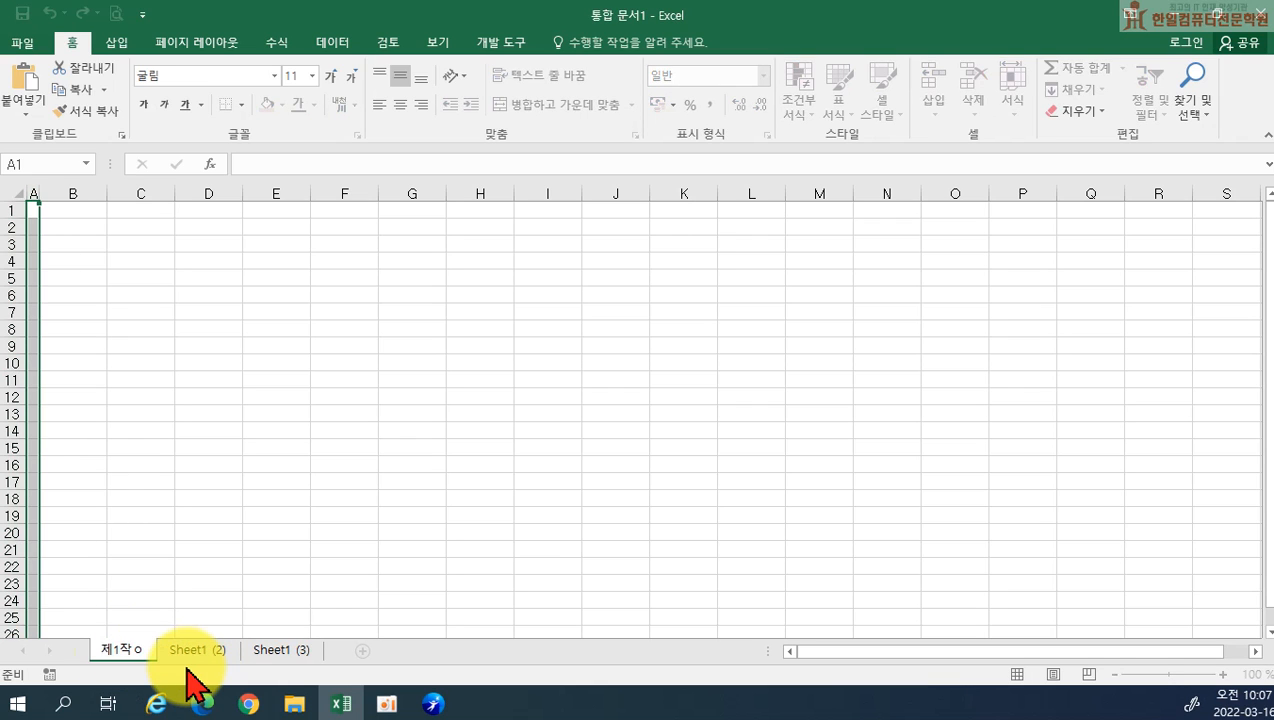
key("Return")
Rename the two copied sheets as 제2작업 and 제3작업
double_click(197, 652)
type("제2작업")
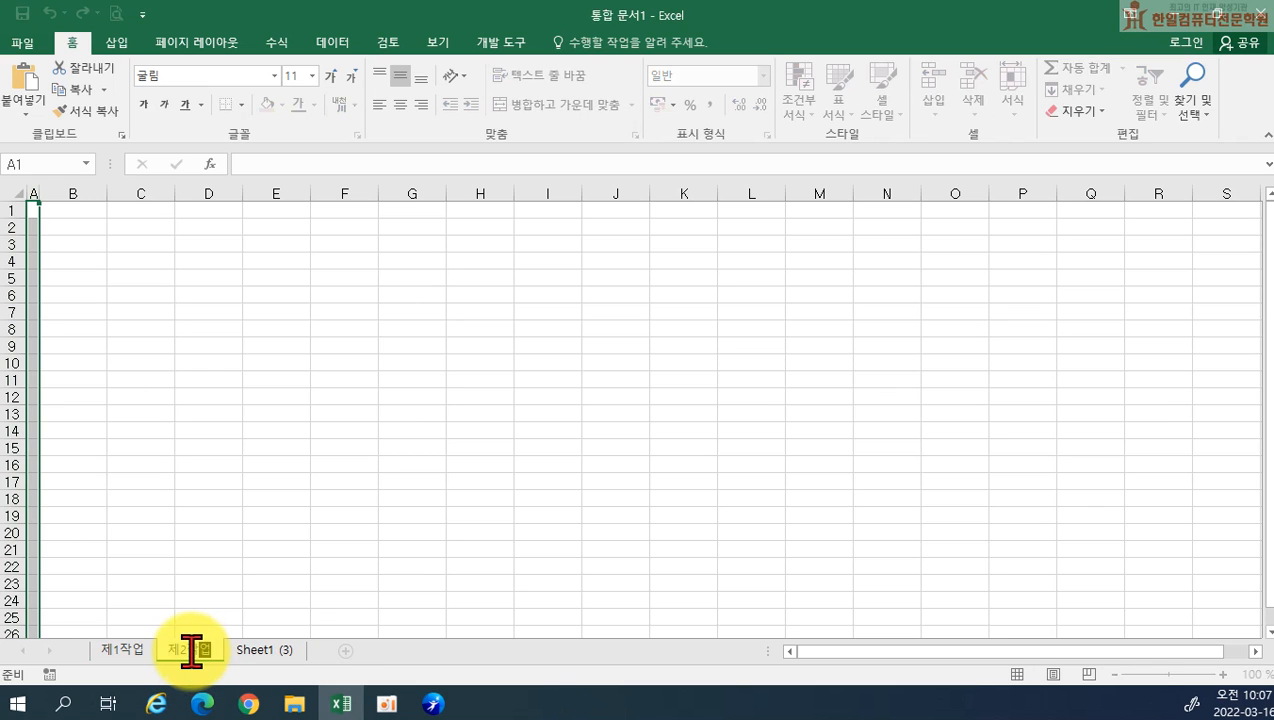
key("Return")
double_click(264, 655)
type("ㅈ")
type("3작업")
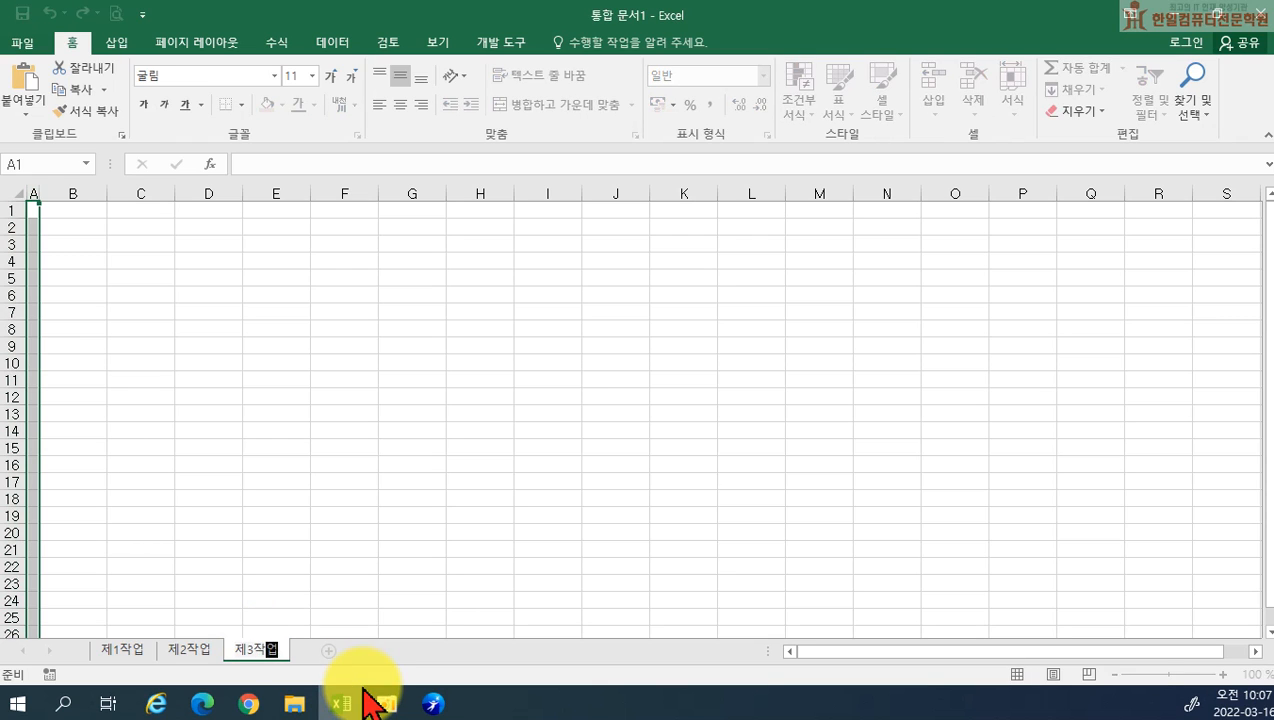
key("Return")
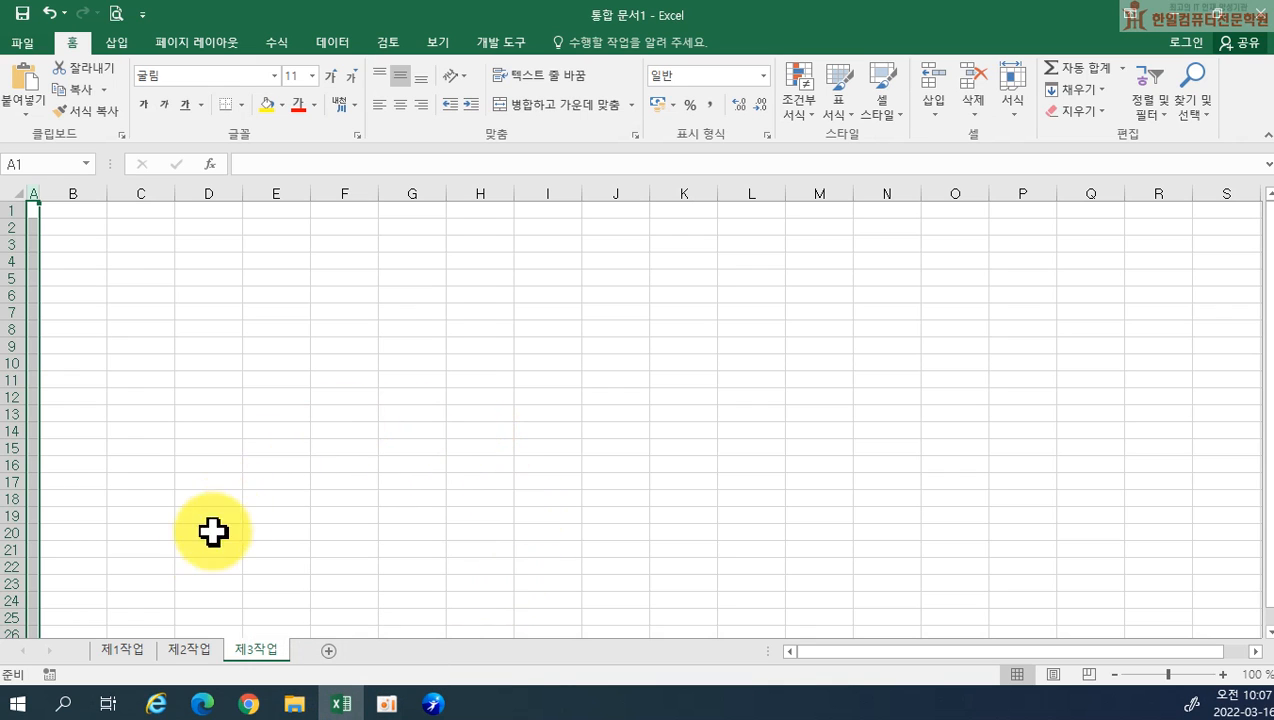
On the 제1작업 sheet, enter the headers 상품코드, 상품명, 카테고리 and 구매자수 in cells B4 to E4
left_click(137, 650)
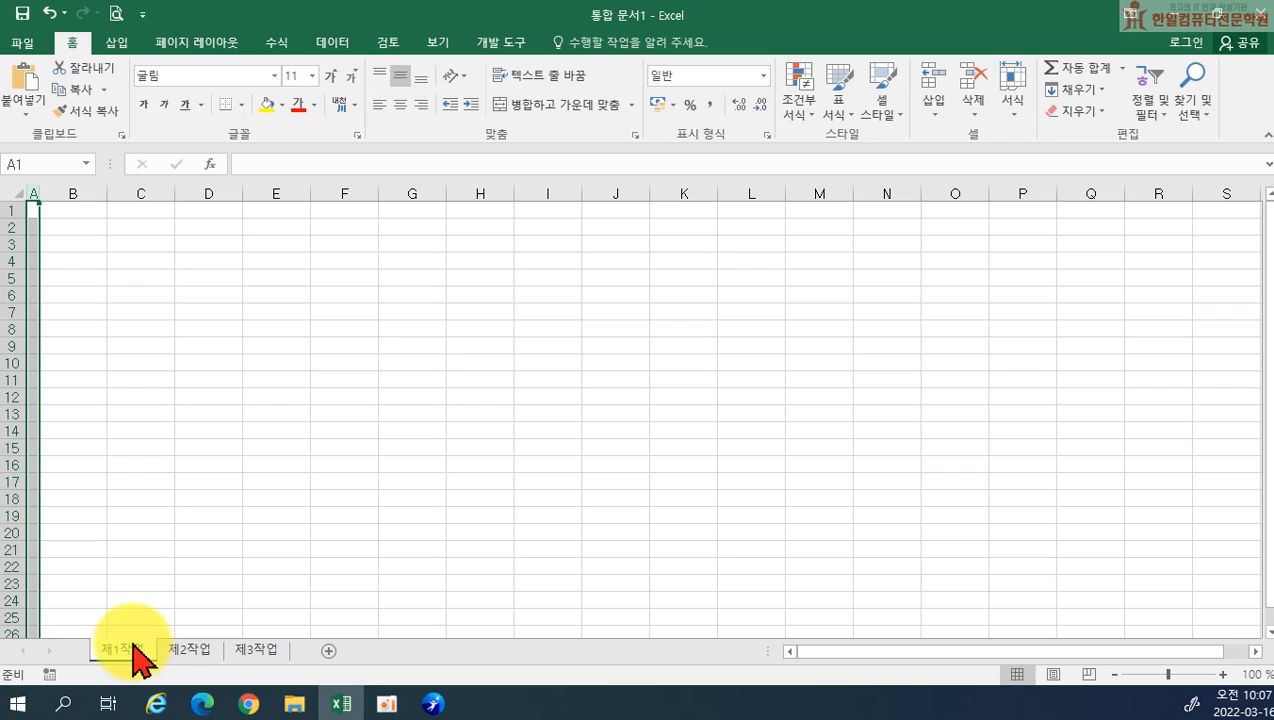
left_click(72, 265)
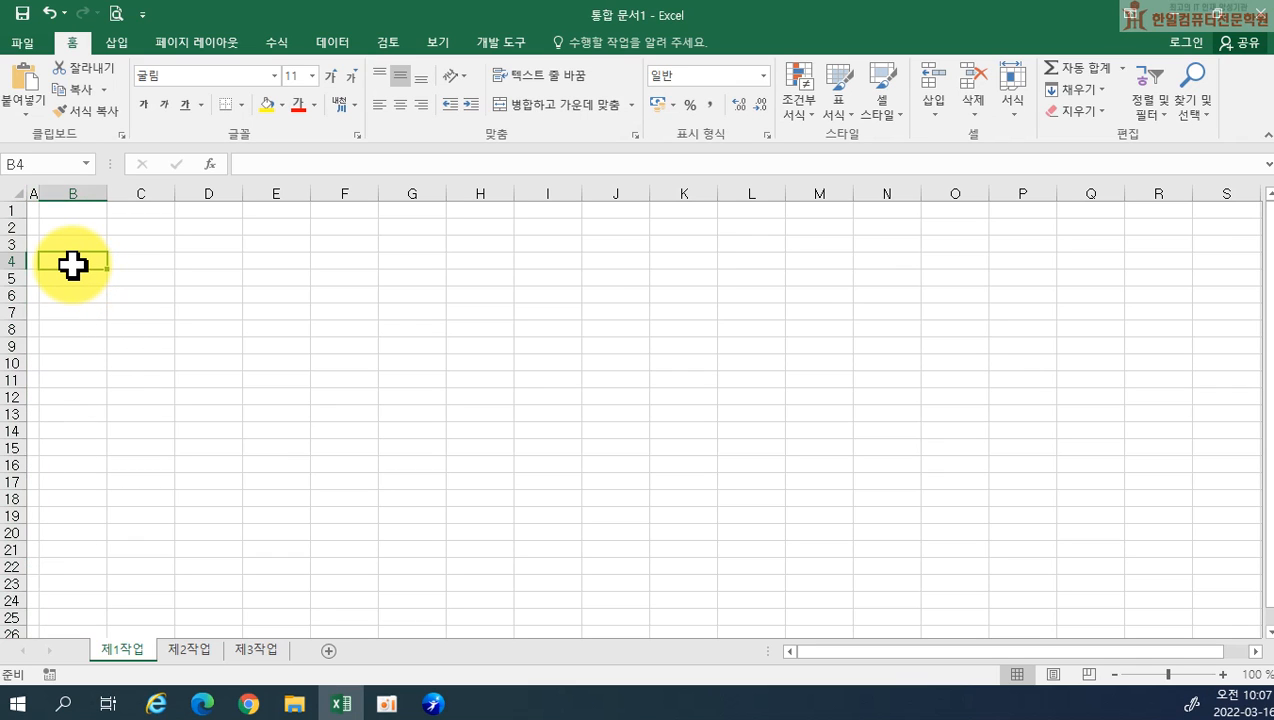
type("상품코드")
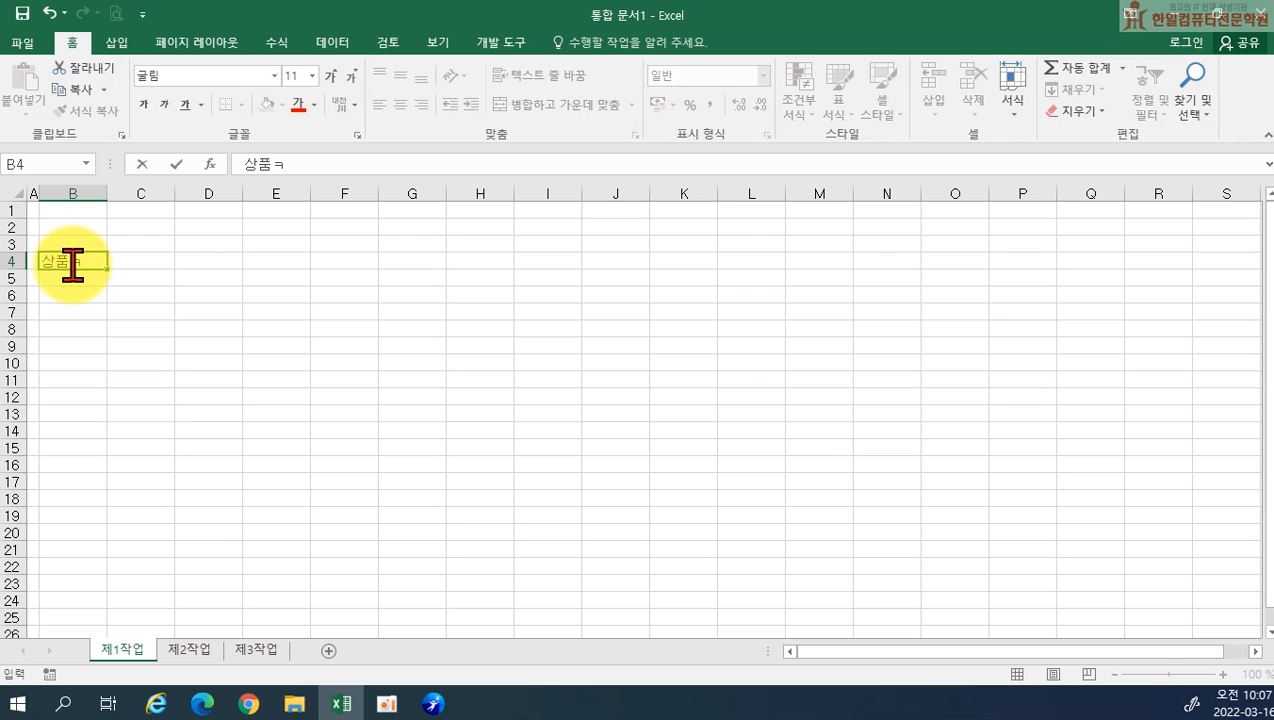
key("Tab")
type("상품명")
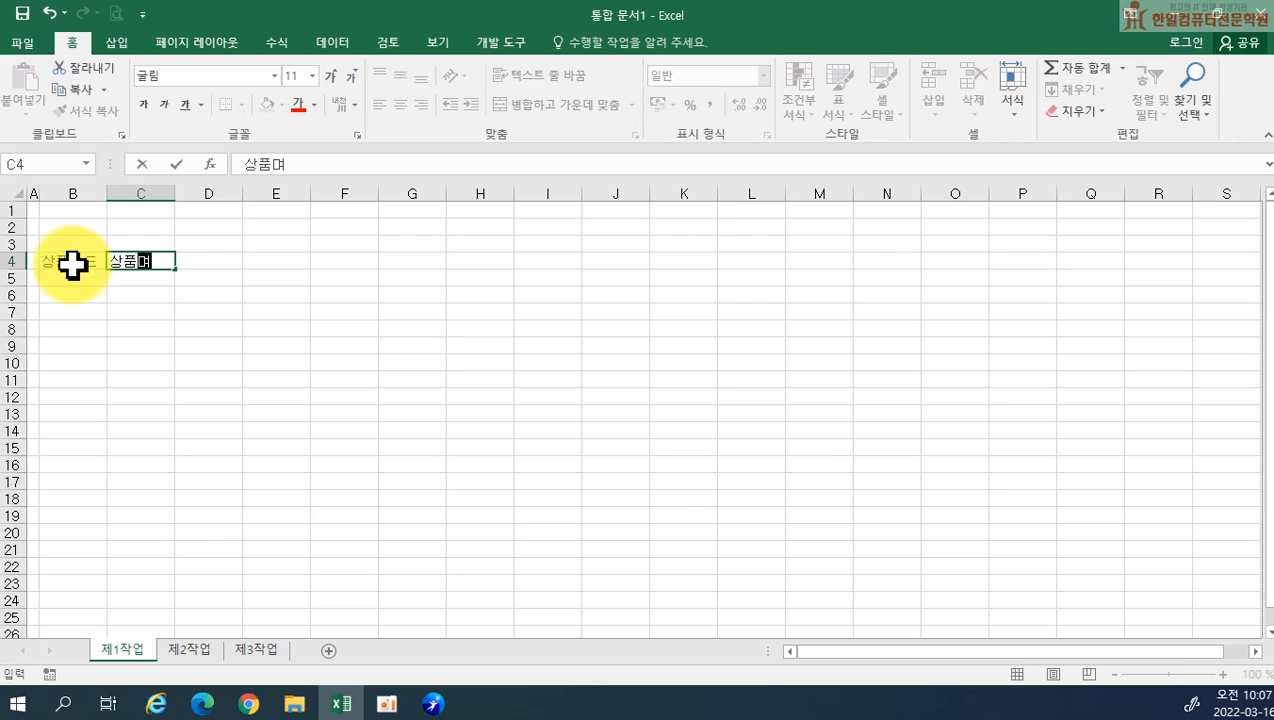
key("Tab")
type("카테고리")
key("Tab")
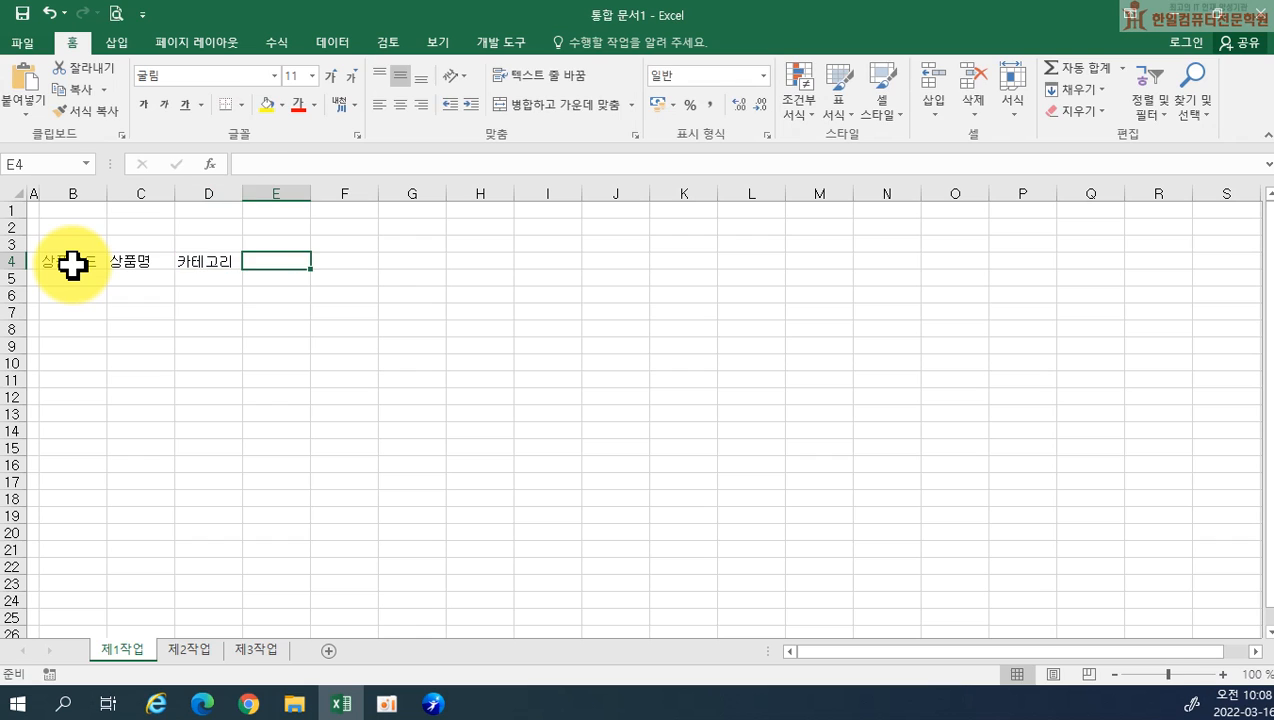
type("구매자수")
key("Tab")
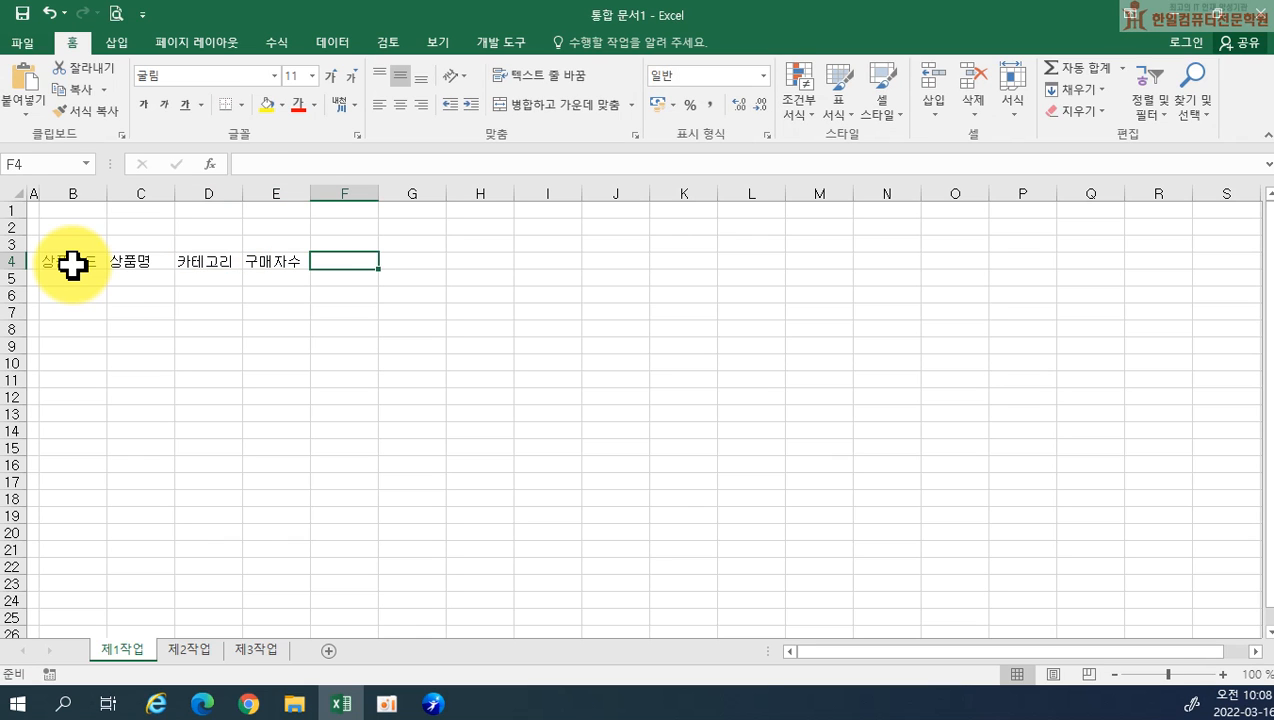
Enter a two-line header in F4 with 판매금액 on the first line and (단위:원) on the second
type("판매금애")
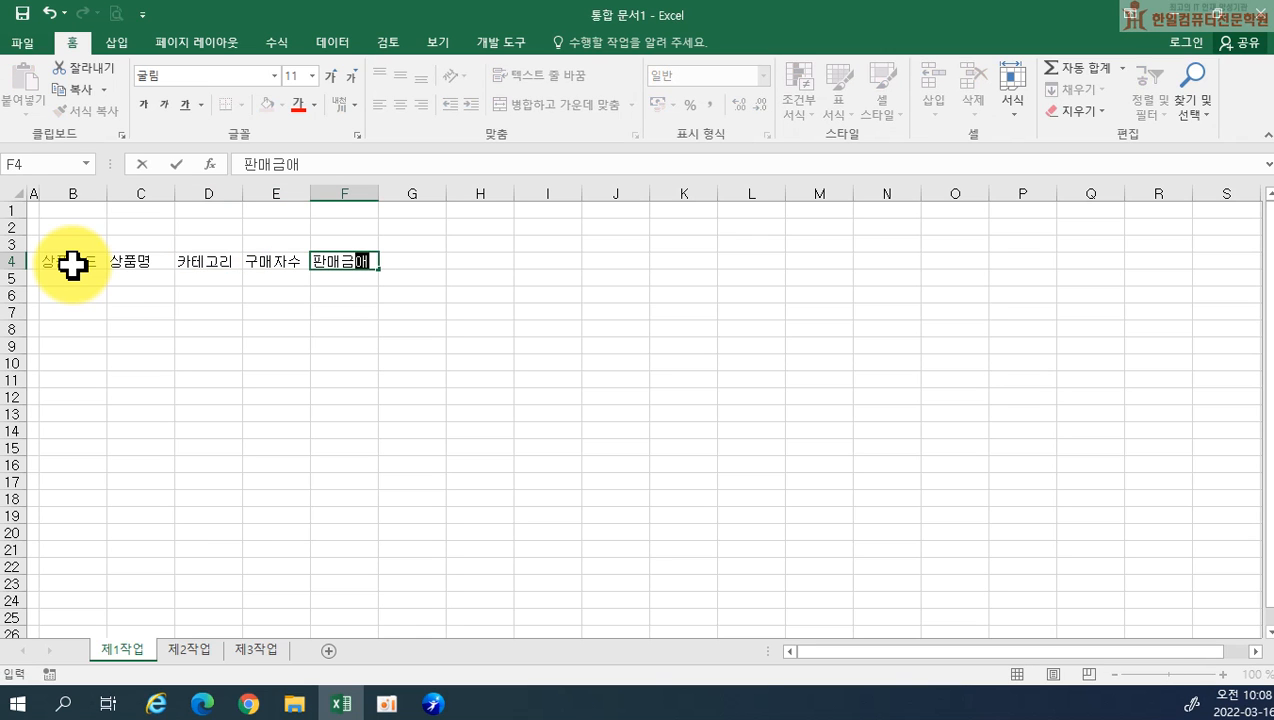
key("alt+Return")
type("(단위")
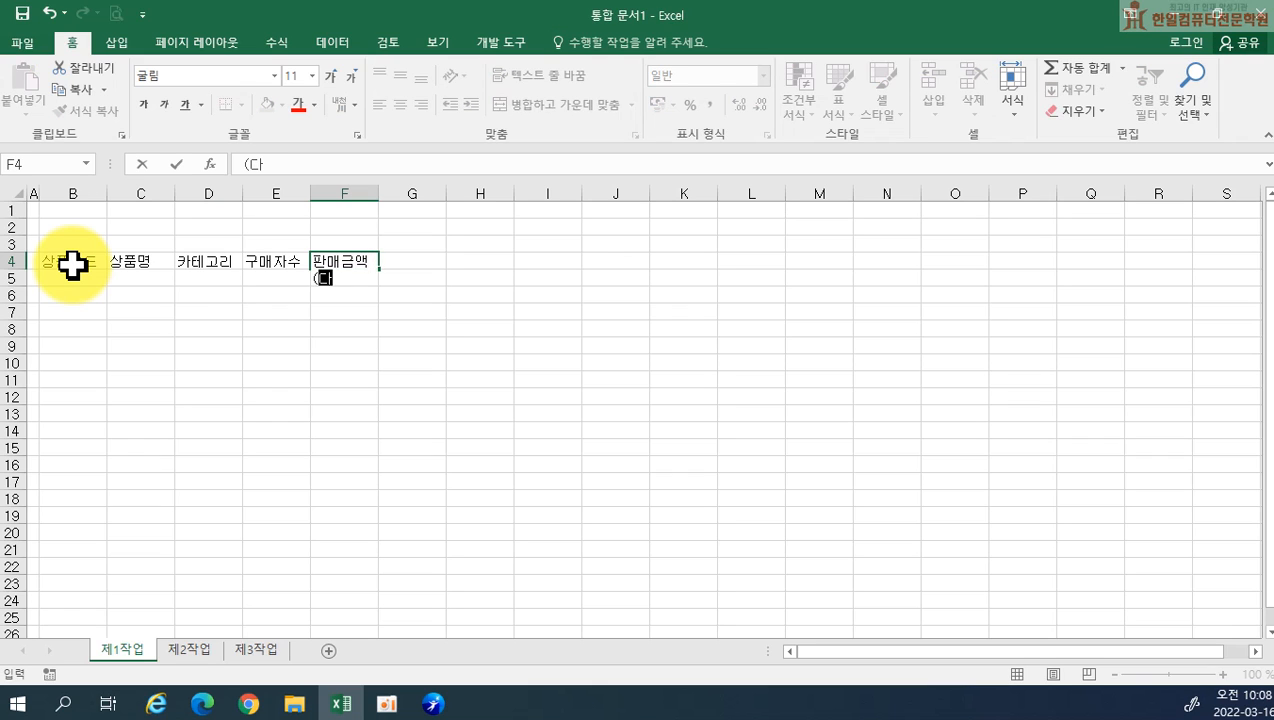
type(":원")
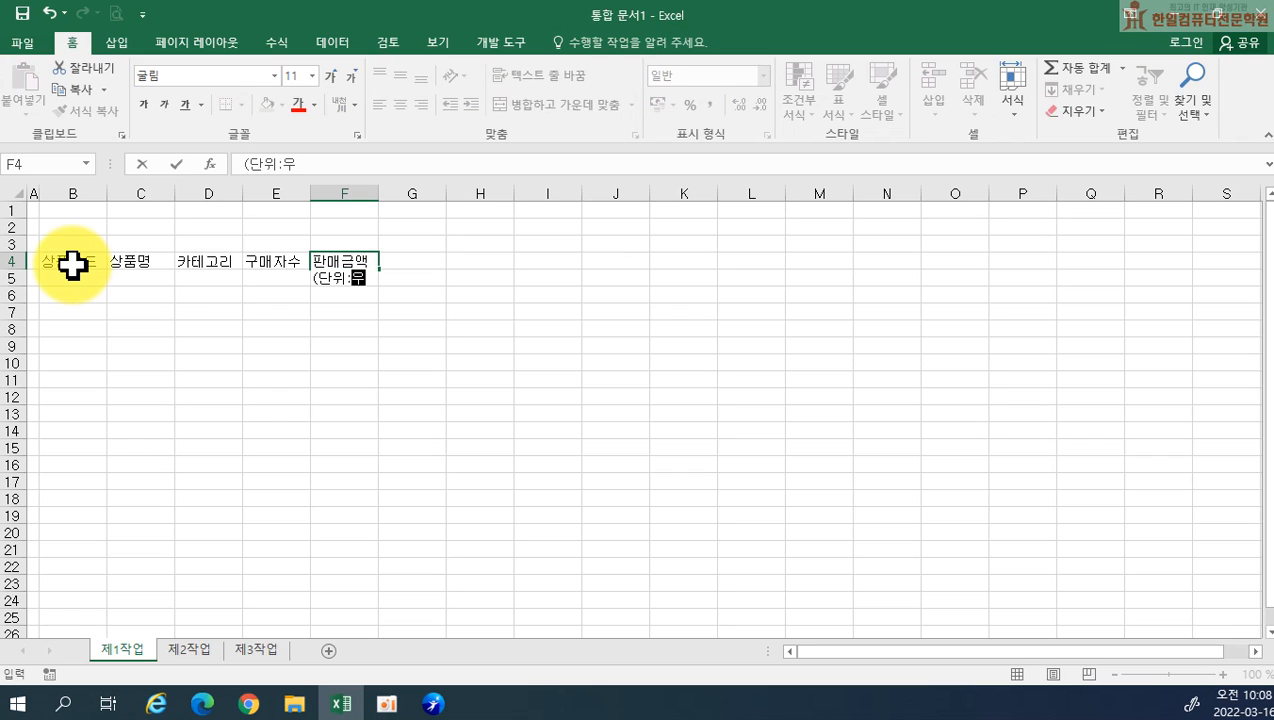
type(")")
key("Tab")
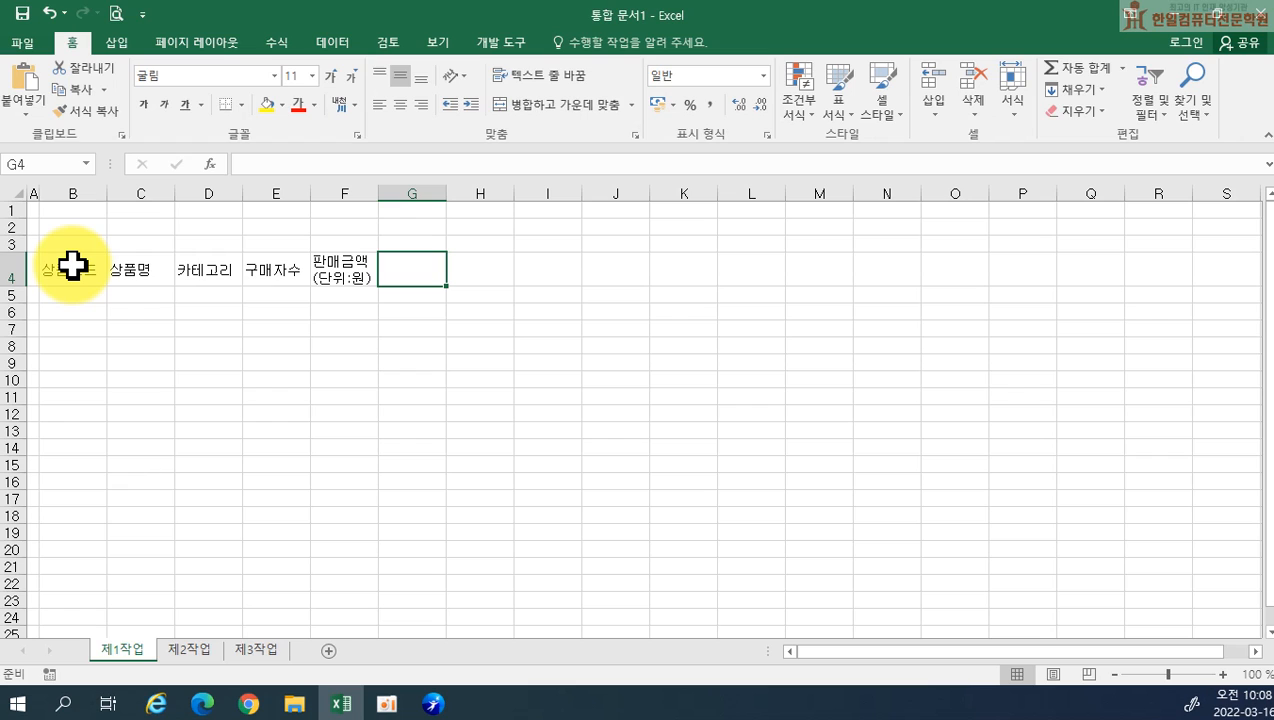
Enter a two-line header in G4 with 재고량 on the first line and (단위:EA) on the second
type("재ㄱ")
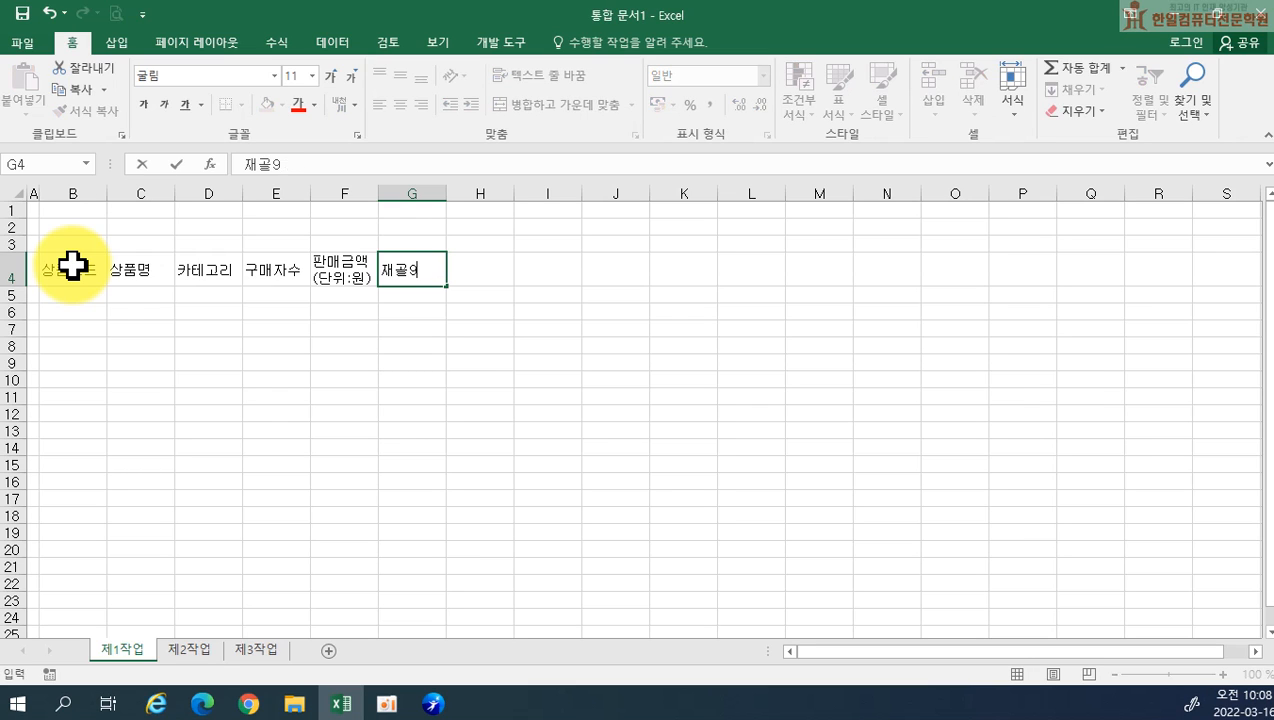
type("ㅗ량")
key("alt+Return")
type("(단위:")
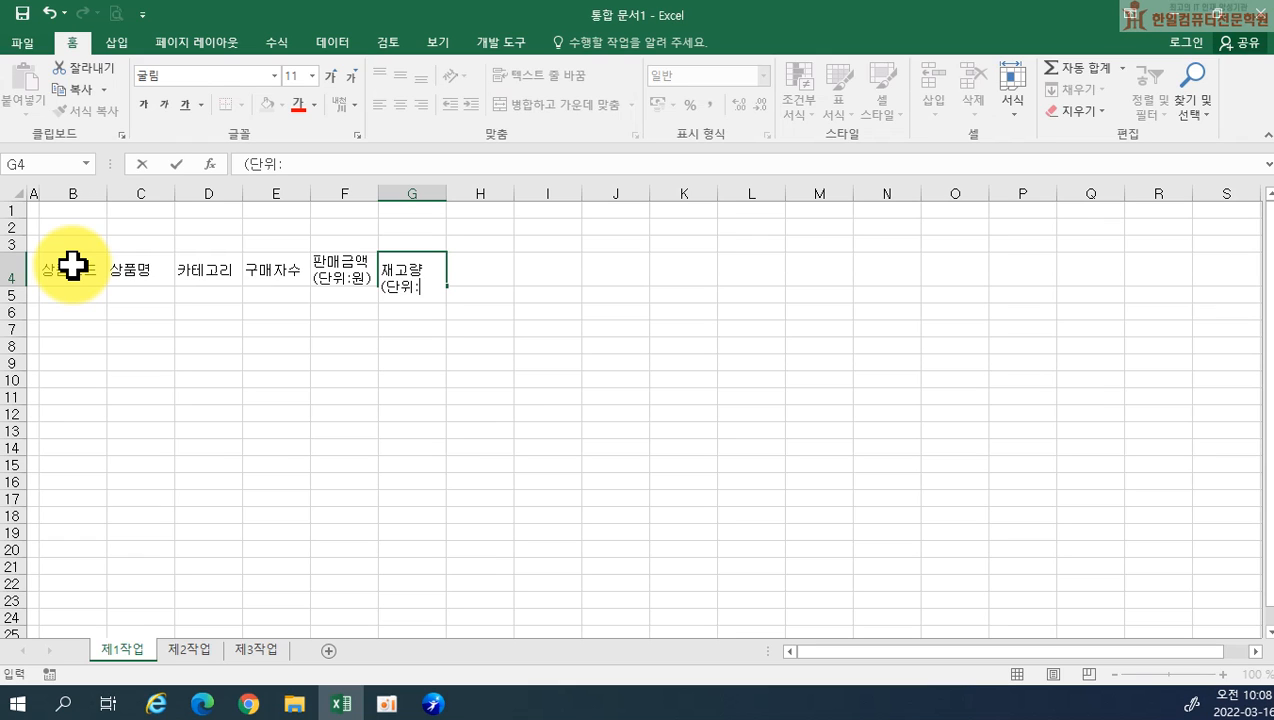
type("EA)")
key("Tab")
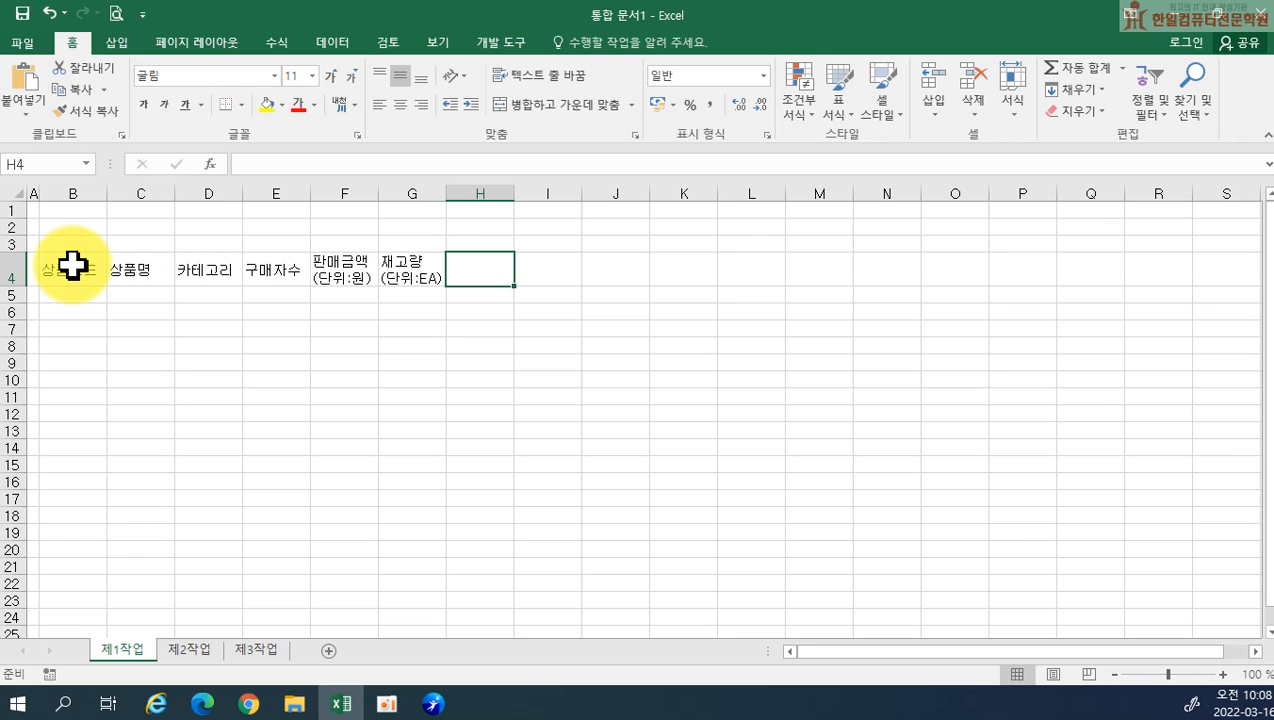
Complete the header row with 입고일, 재고순위 and 비고 in cells H4 to J4
type("dlqrhdlf")
key("Tab")
type("w")
key("Left")
key("Hangul")
type("입고일")
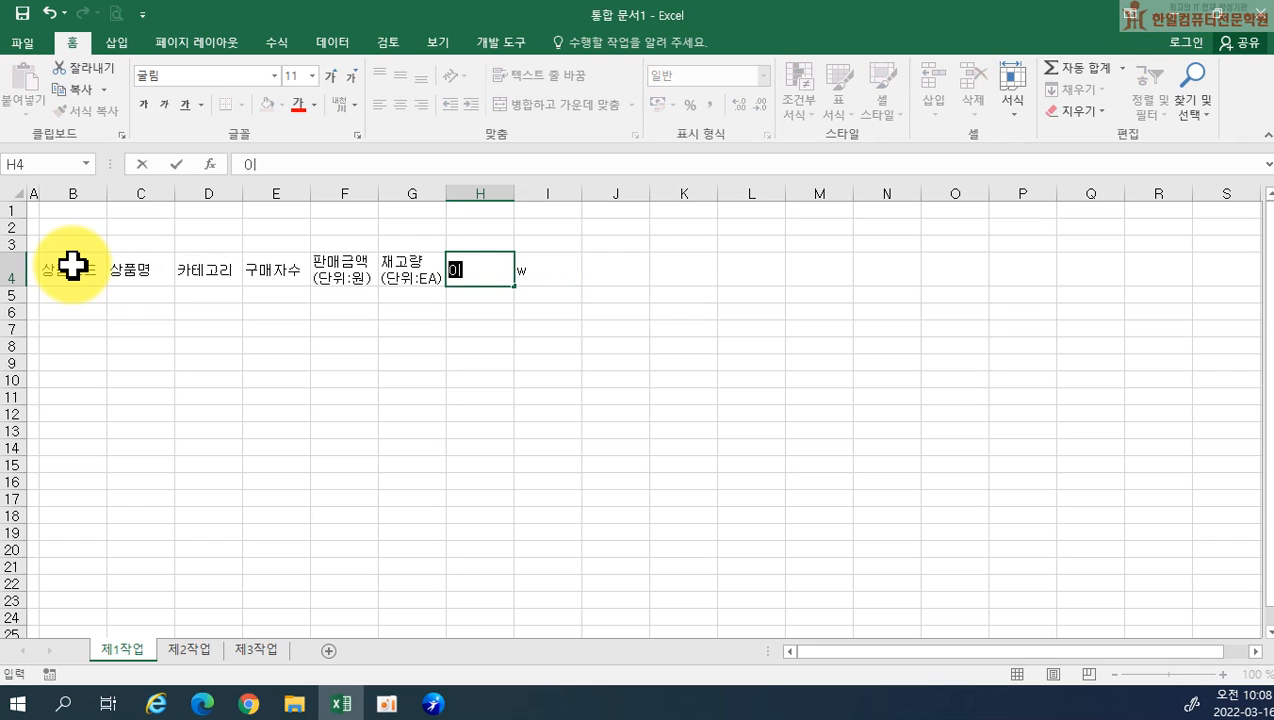
key("Tab")
type("재고순위")
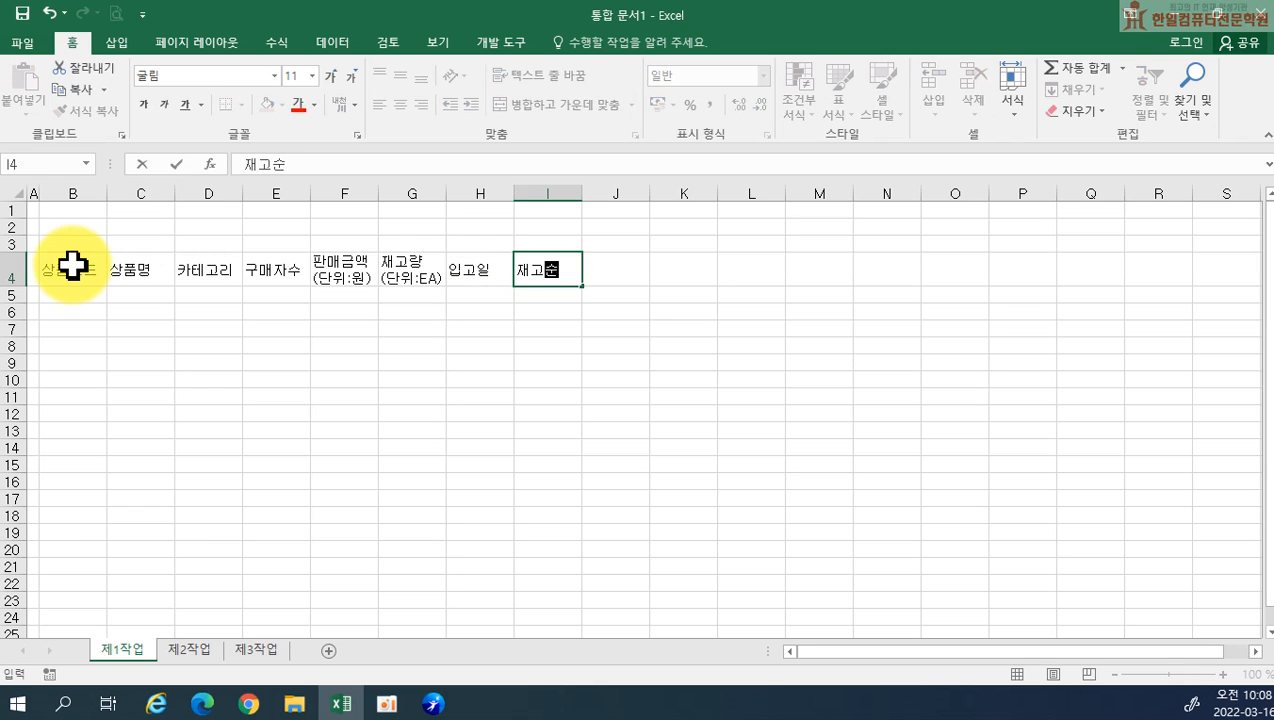
key("Tab")
type("비고")
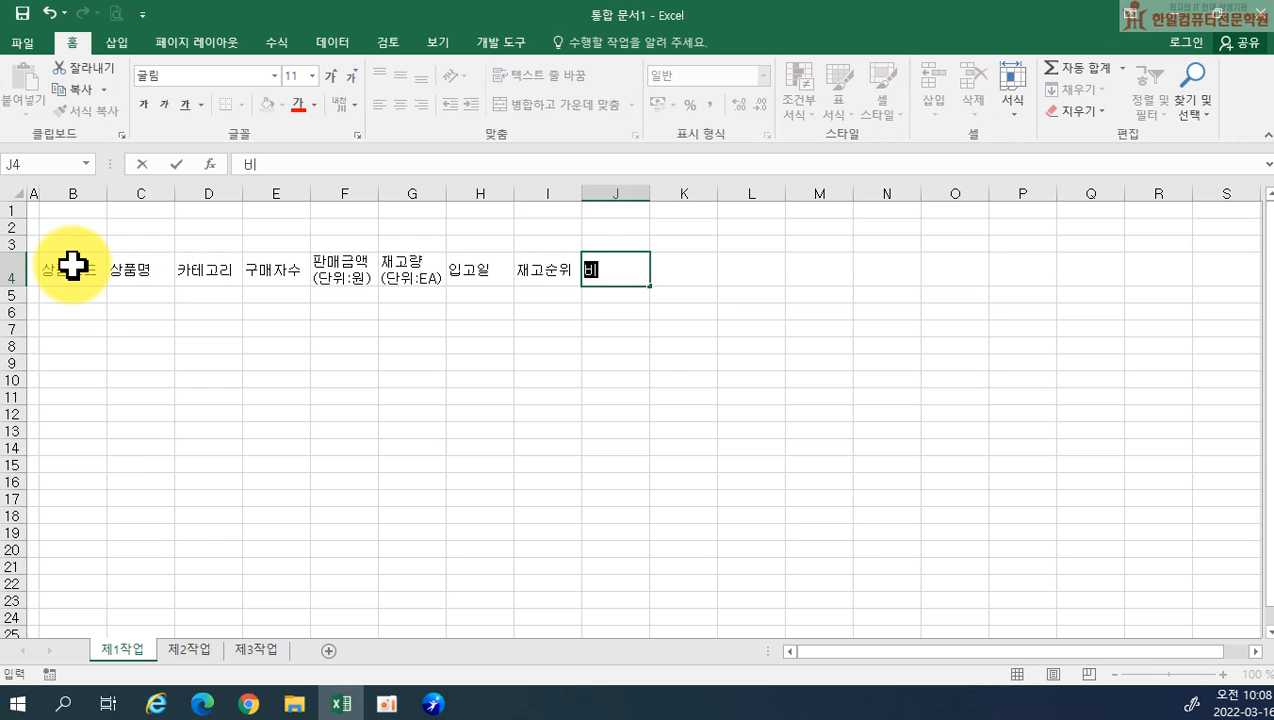
key("Return")
Enter the product code HE-0012 in B5, under the 상품코드 header
key("Left")
key("Left")
key("Left")
key("Left")
key("Left")
key("Left")
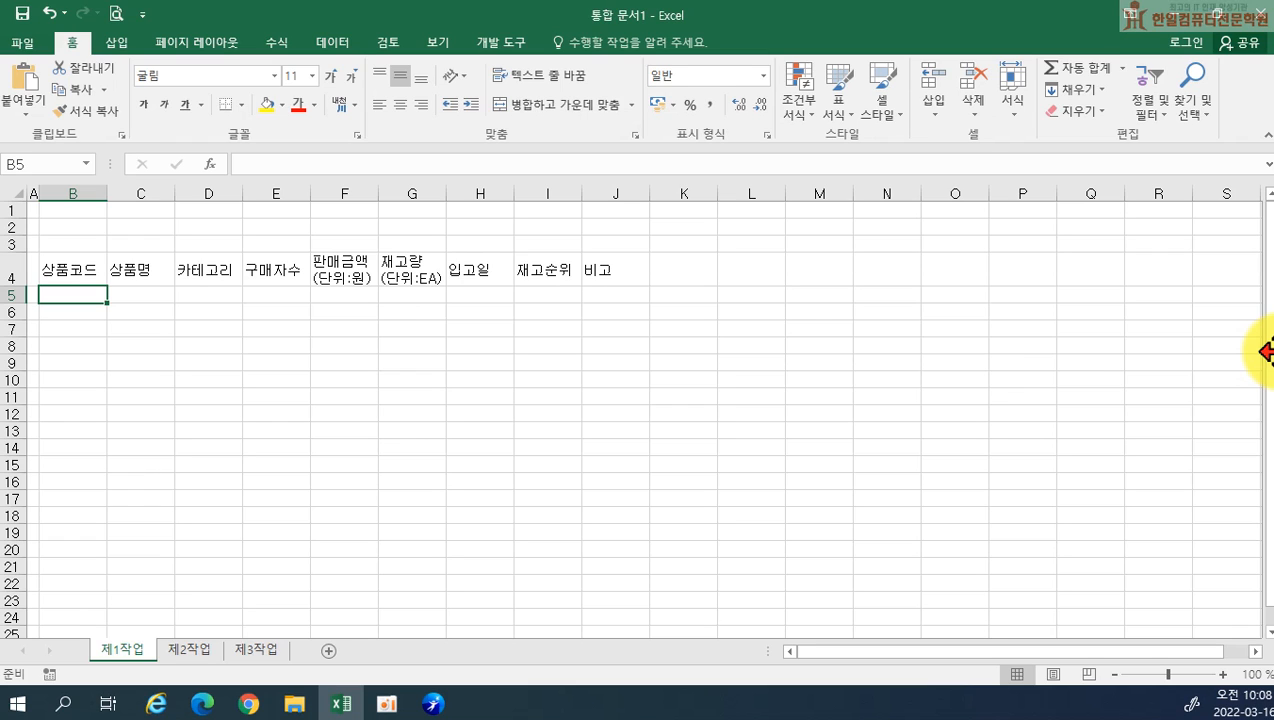
type("H")
key("BackSpace")
type("HE-")
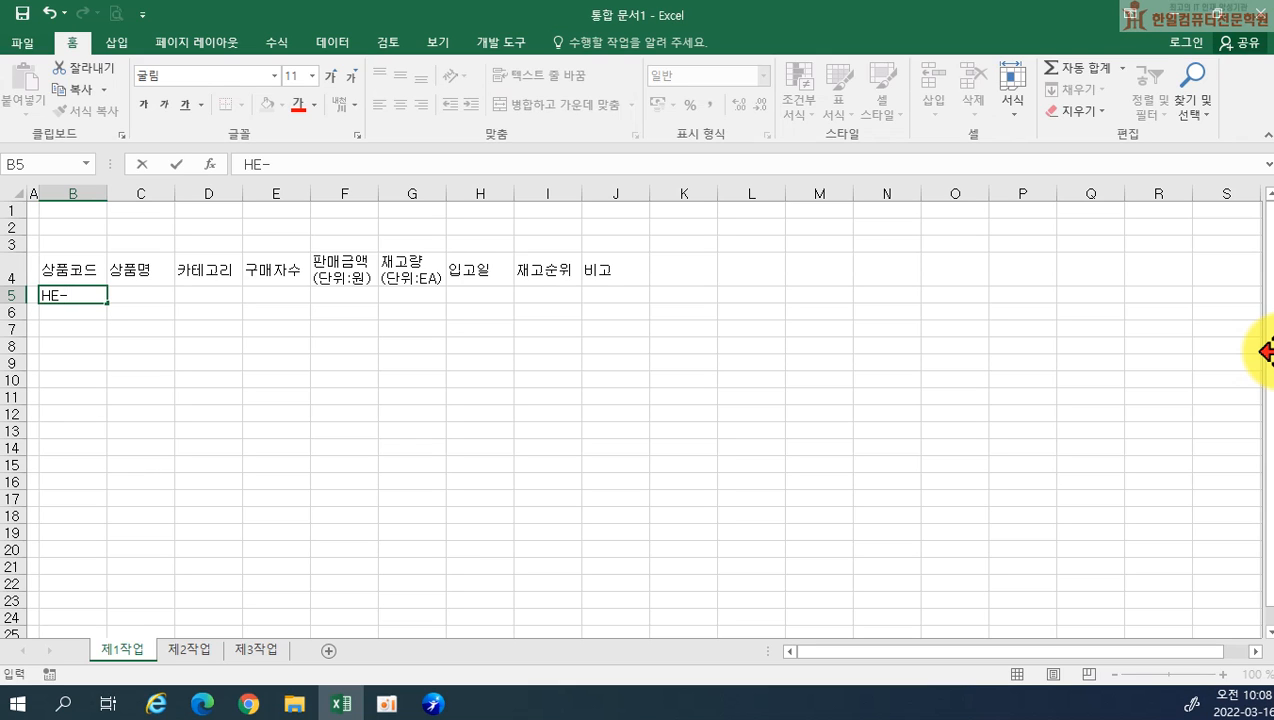
type("0012")
key("Return")
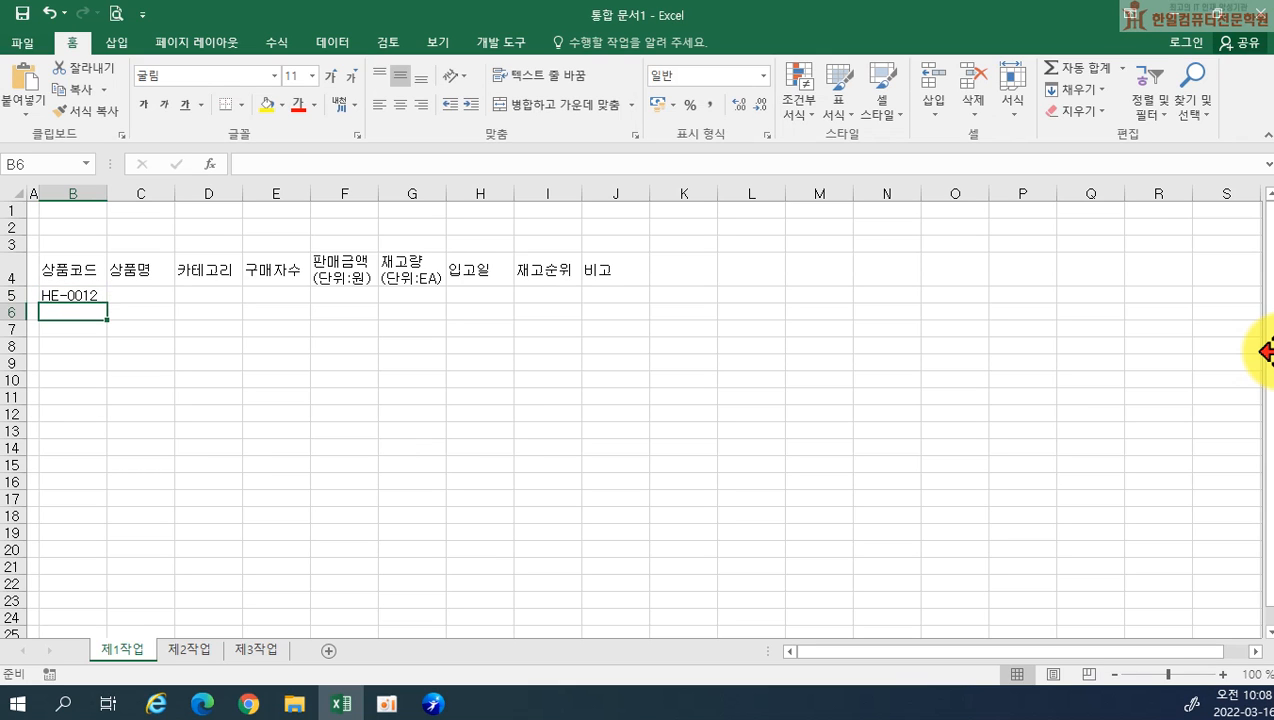
Enter the product code BO-2101 in B6
type("BO-2010")
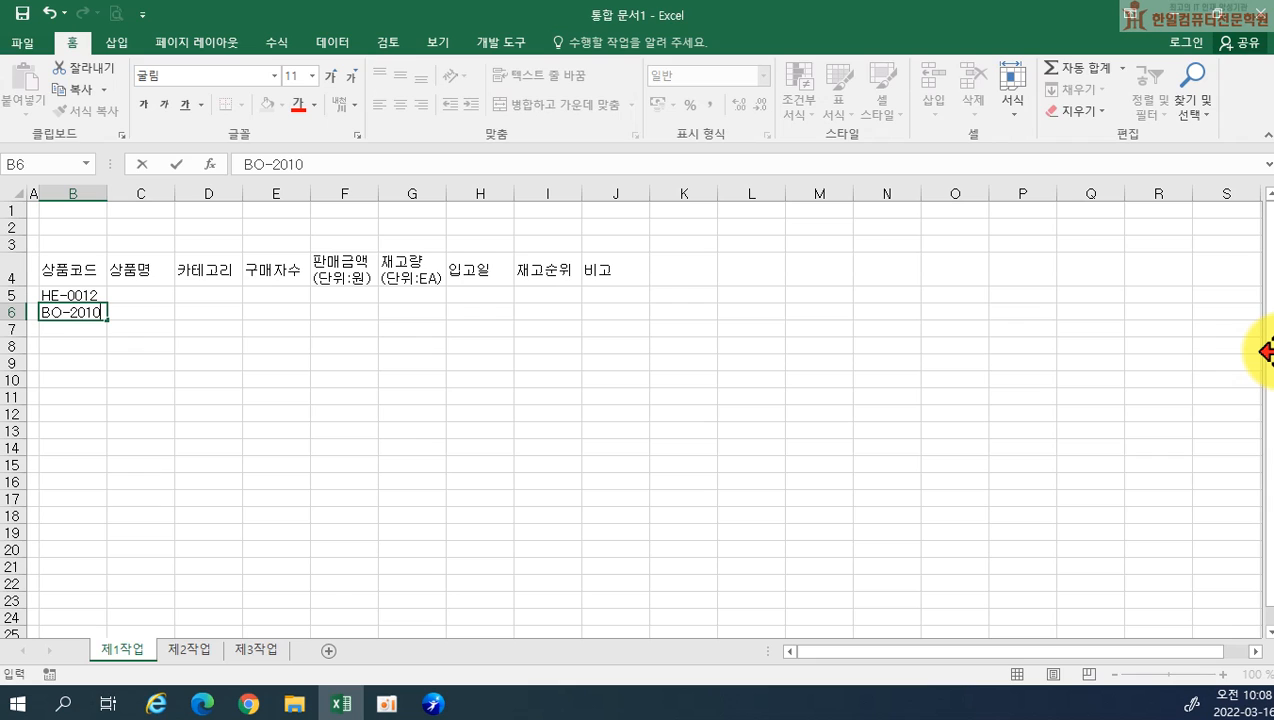
key("BackSpace")
key("BackSpace")
key("BackSpace")
type("101")
key("Return")
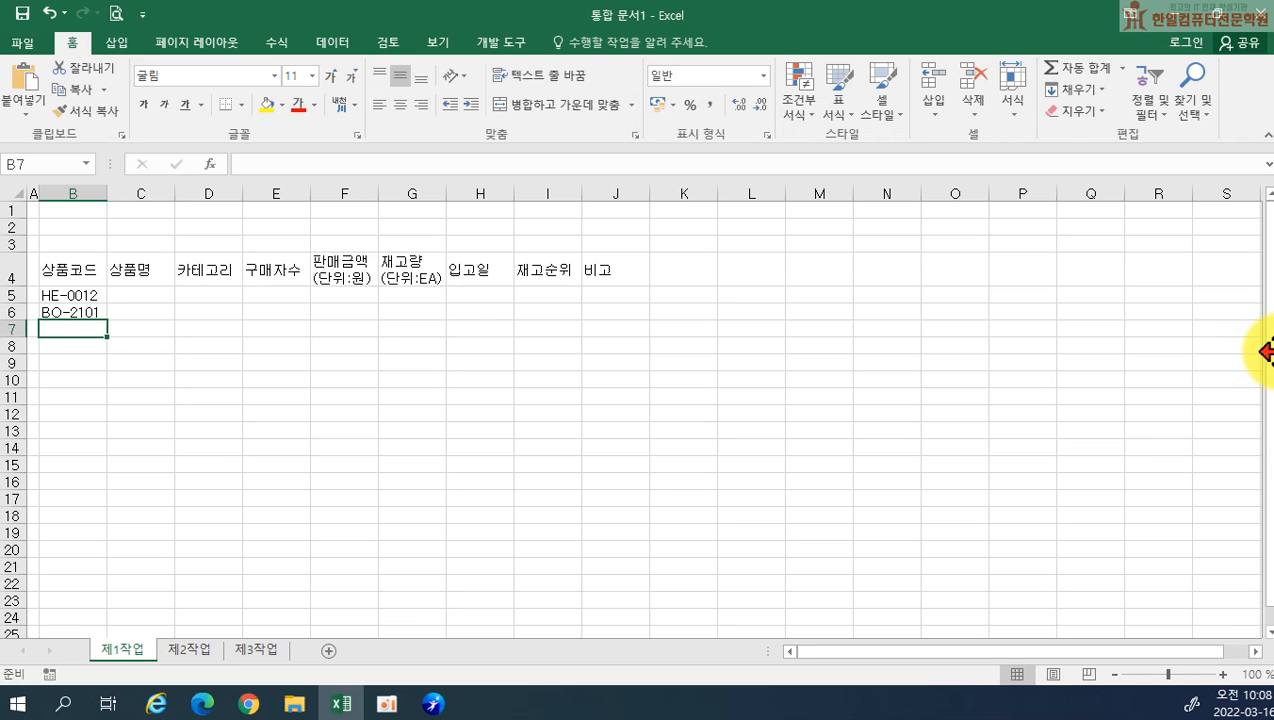
Enter the product code PE-1005 in B7
type("PE=")
key("BackSpace")
key("BackSpace")
type("E=")
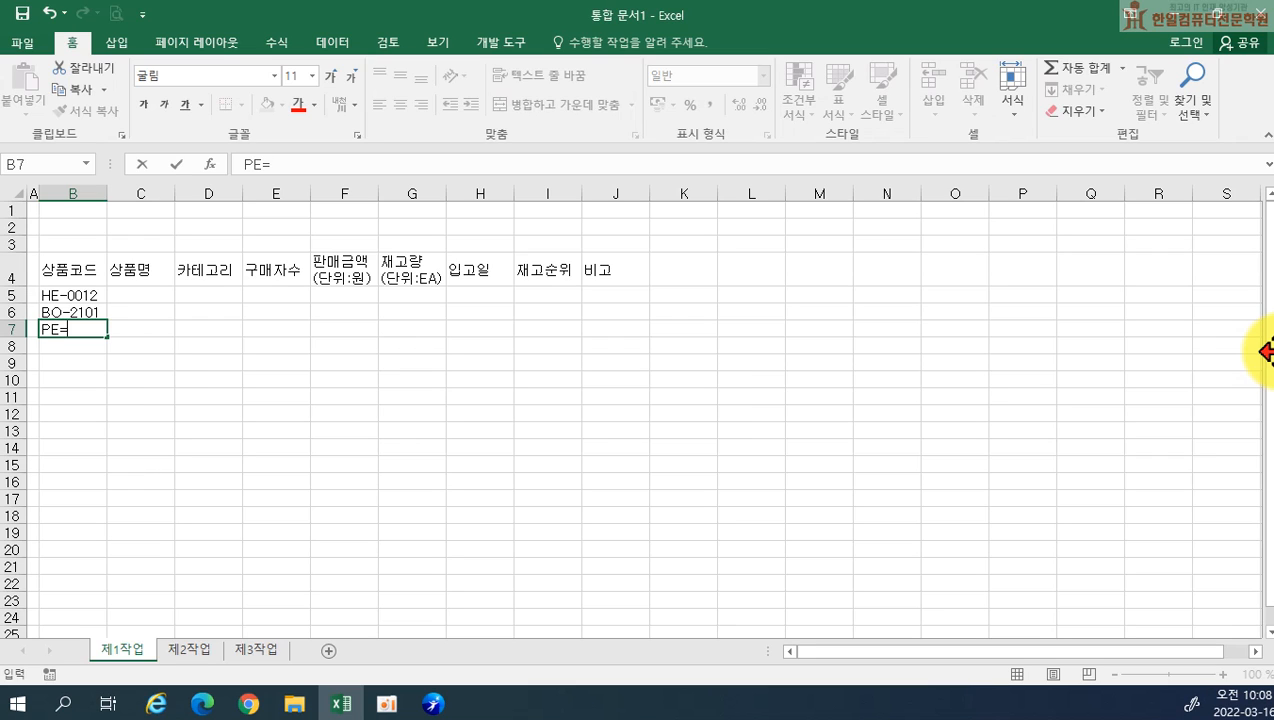
type("1004")
key("BackSpace")
type("5")
key("Return")
Enter the product code HE-0305 in B8
type("H3")
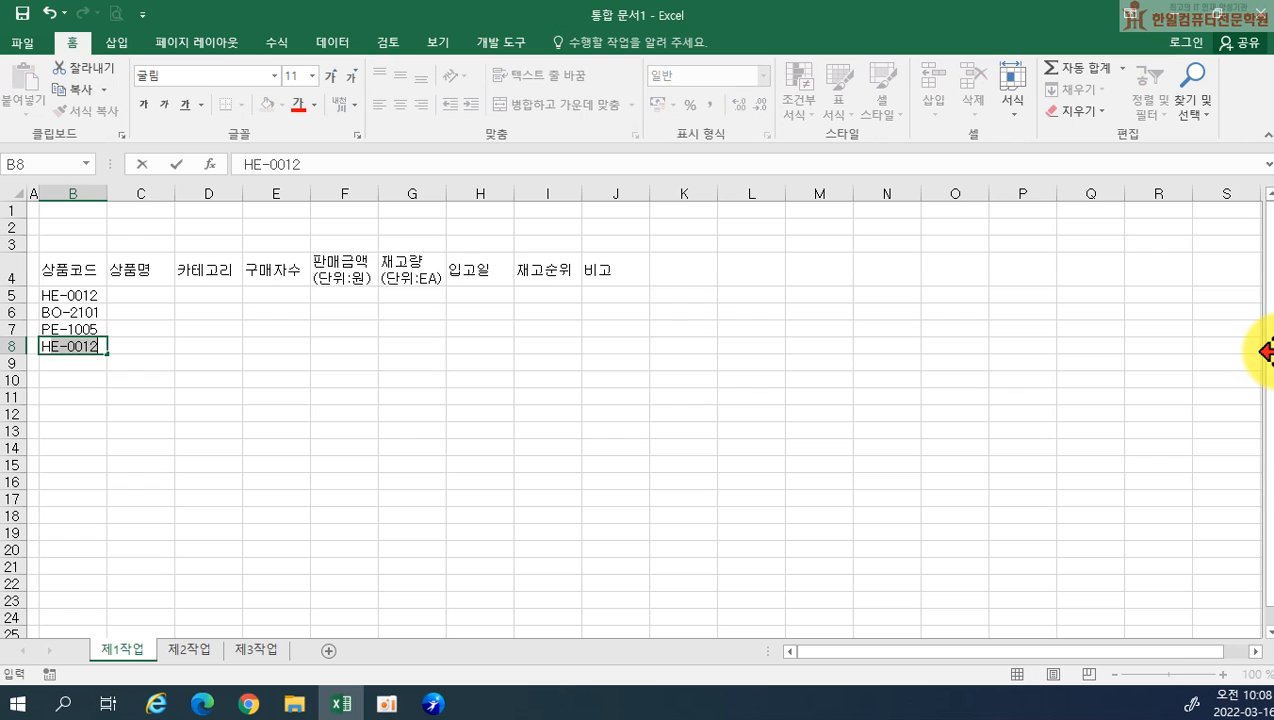
type("-")
key("BackSpace")
key("BackSpace")
type("E-03054")
key("BackSpace")
key("BackSpace")
type("4")
key("BackSpace")
type("5")
key("Return")
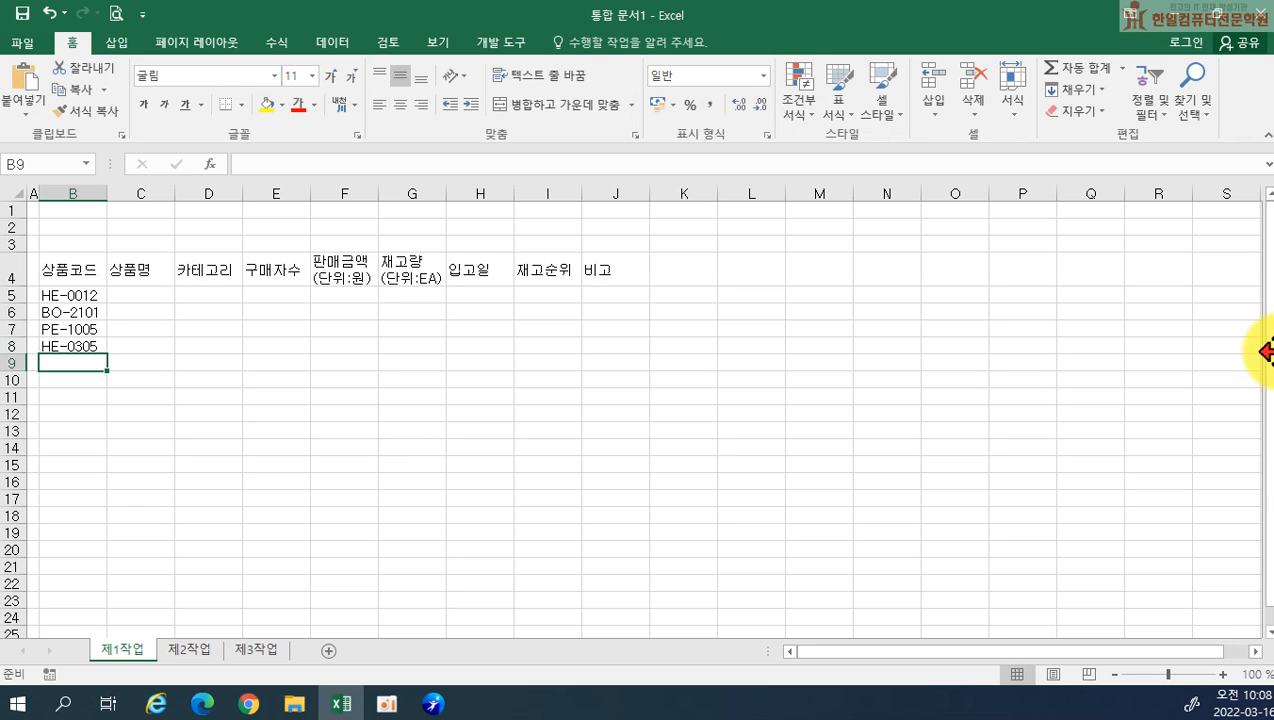
Enter the product code BO-2143 in B9
type("BO")
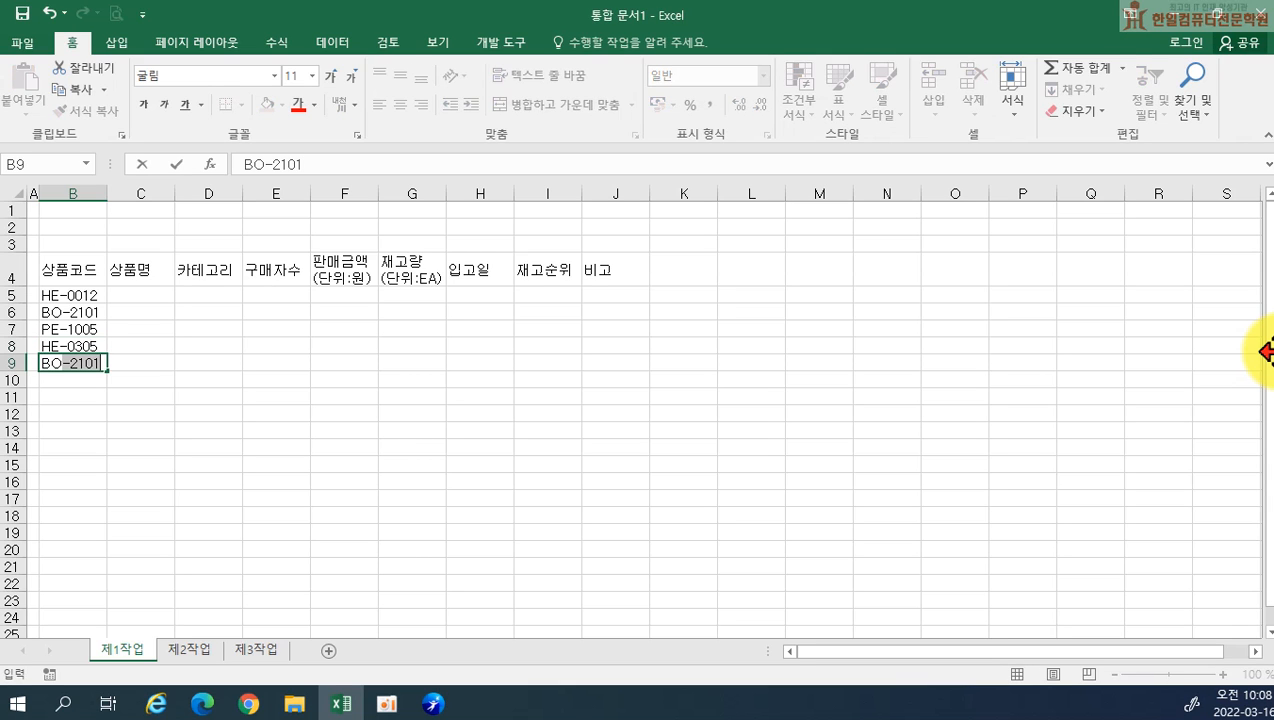
type("-2142")
key("BackSpace")
type("3")
key("Return")
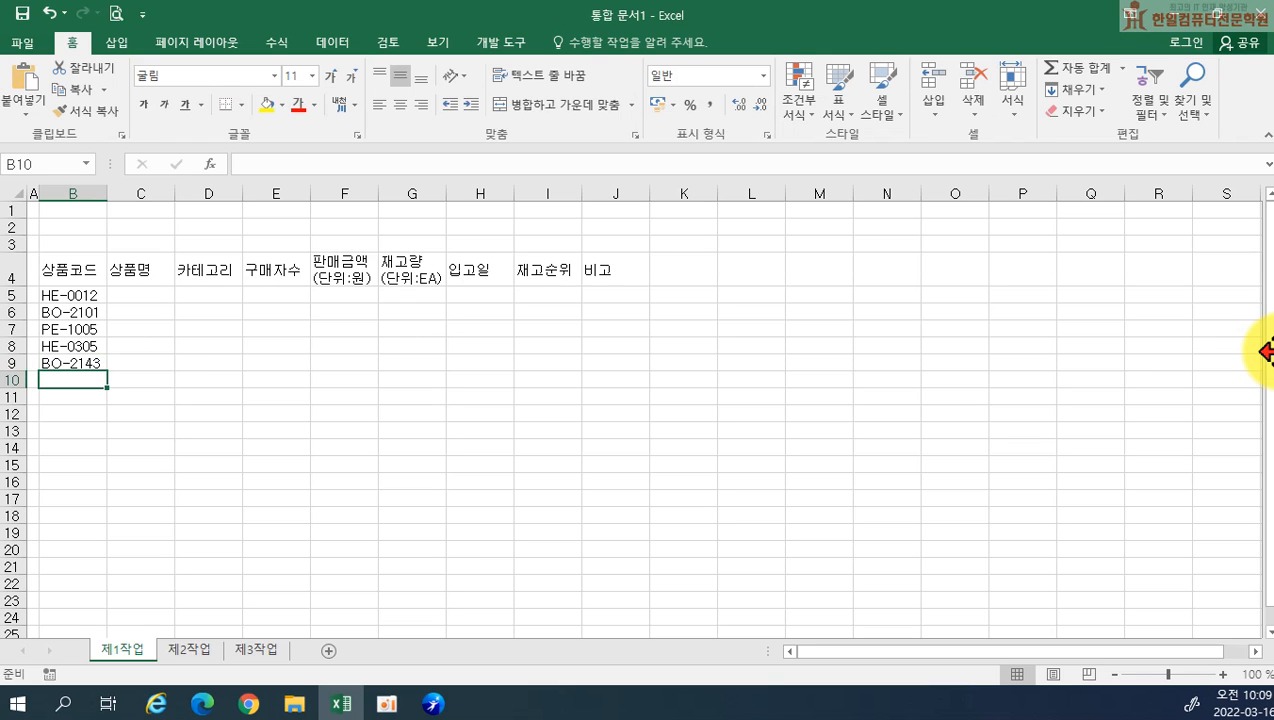
Correct the product code in B9 to BO-2043
key("Up")
key("F2")
key("BackSpace")
key("BackSpace")
key("BackSpace")
type("043")
key("BackSpace")
type("3")
key("Return")
Enter the product code BO-2316 in B10
type("BO")
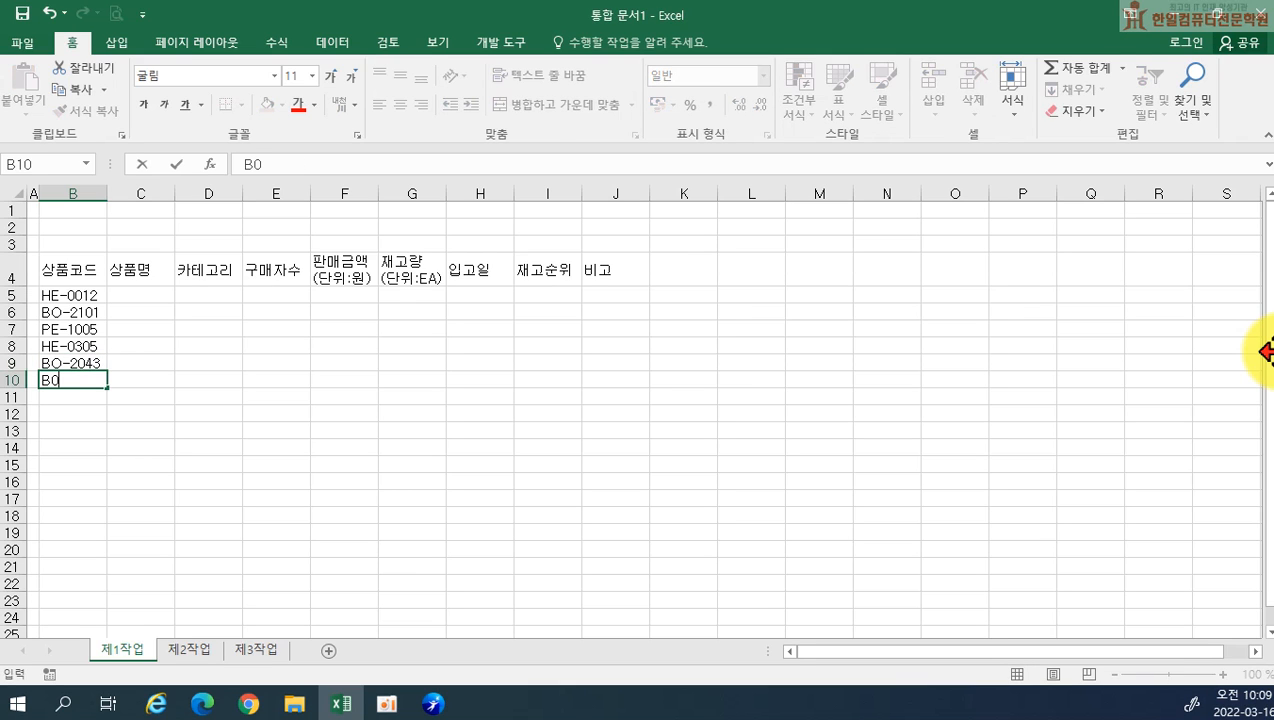
key("BackSpace")
type("O-2316")
key("Return")
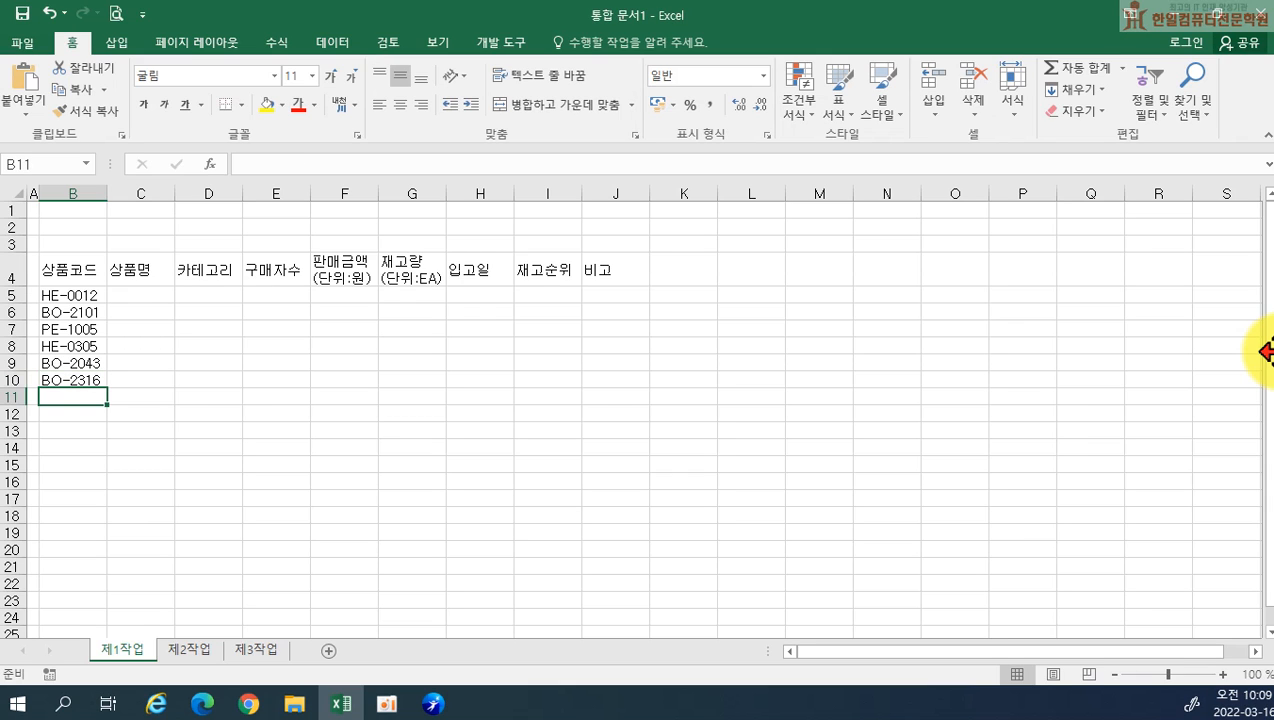
Enter the product code PE-1138 in B11
type("B")
key("BackSpace")
type("PE")
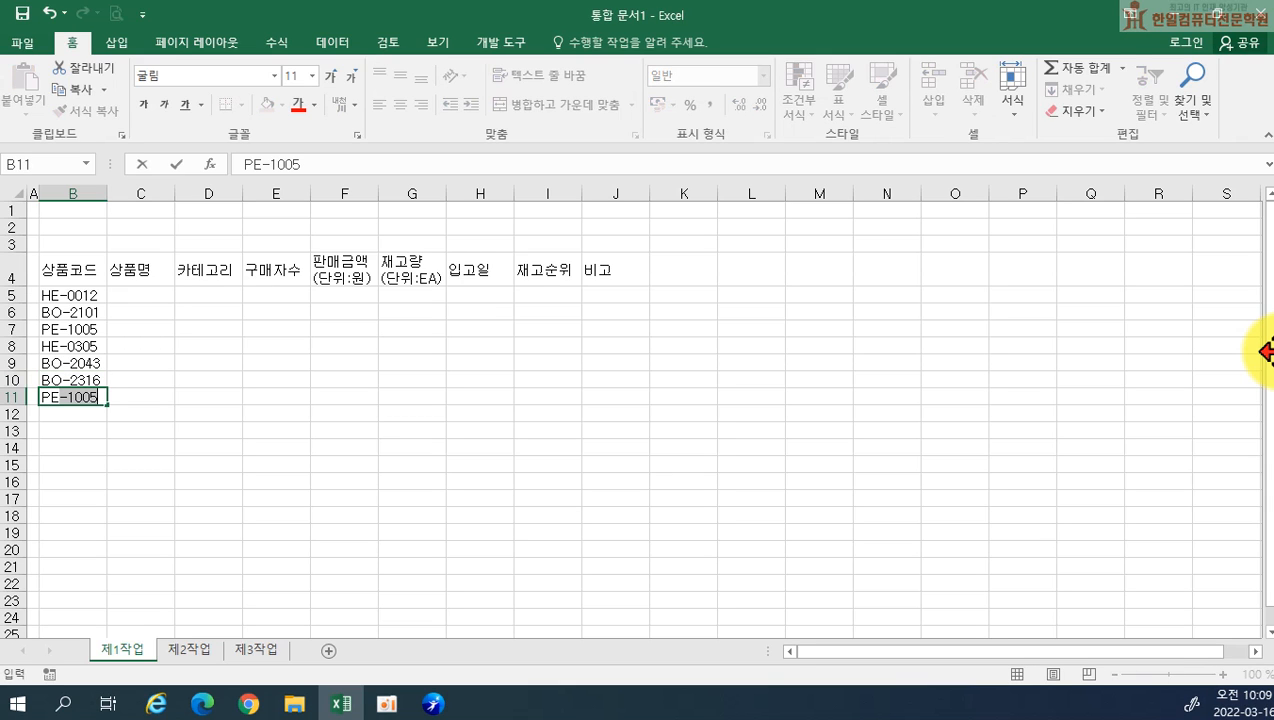
type("-11370")
key("BackSpace")
key("BackSpace")
type("87")
key("BackSpace")
key("Return")
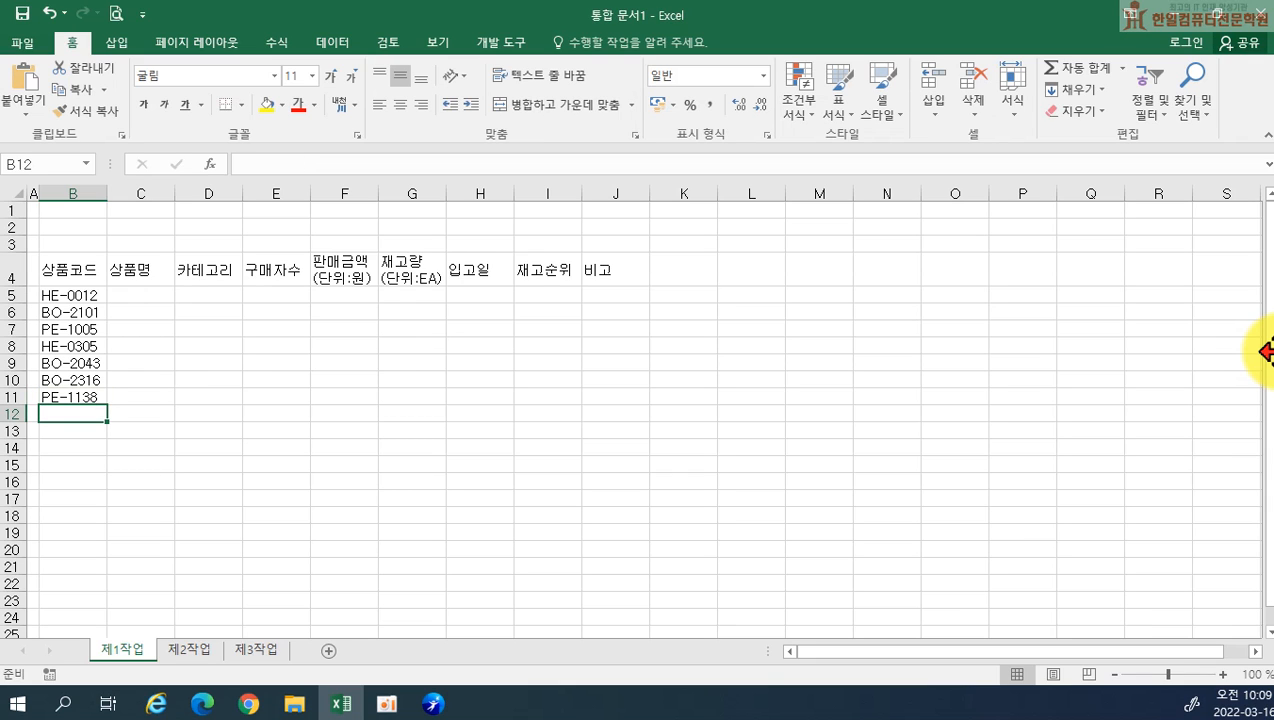
Enter the product code PE-1927 in B12
type("PE")
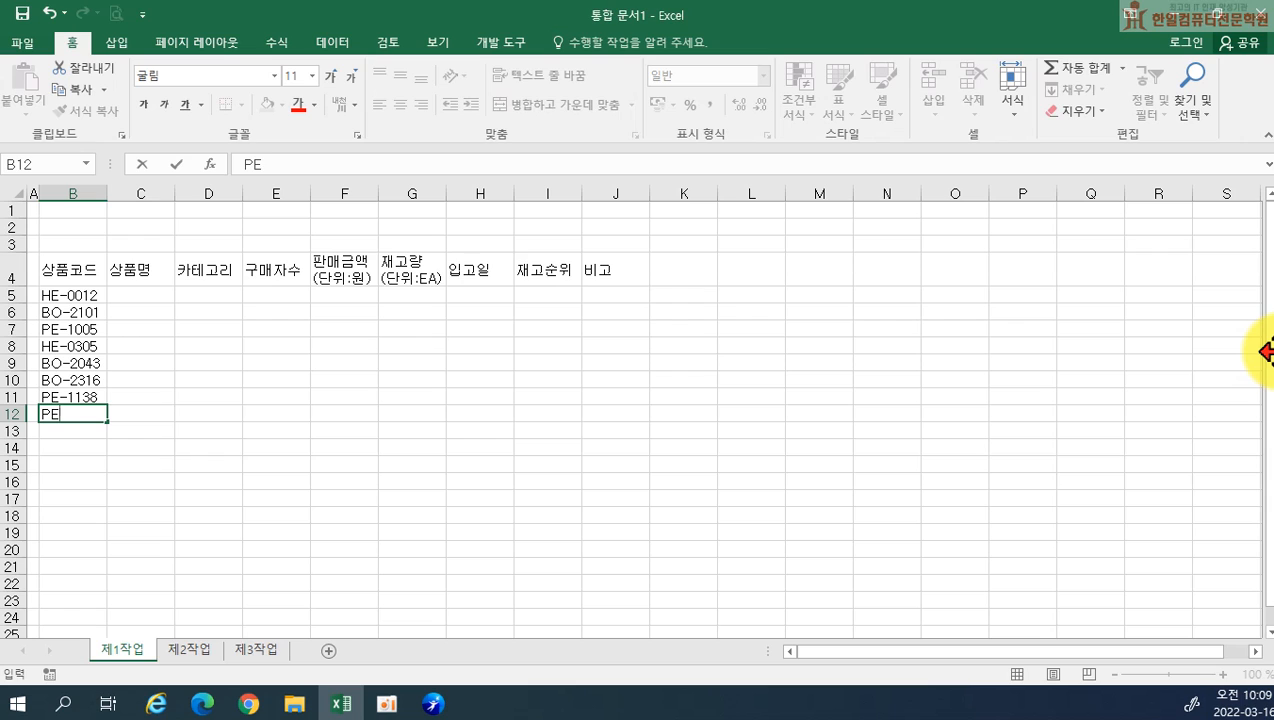
type("-1296")
key("BackSpace")
type("7")
key("Return")
key("Up")
key("F2")
key("BackSpace")
key("BackSpace")
key("BackSpace")
type("927")
key("Return")
Enter the product name 욕창예방매트리스 in C5
key("Right")
key("Up")
key("Up")
key("Up")
key("Up")
key("Up")
key("Up")
key("Up")
key("Up")
type("DYRCKDA")
key("BackSpace")
key("BackSpace")
key("BackSpace")
key("BackSpace")
key("BackSpace")
key("BackSpace")
key("BackSpace")
type("용창예방매")
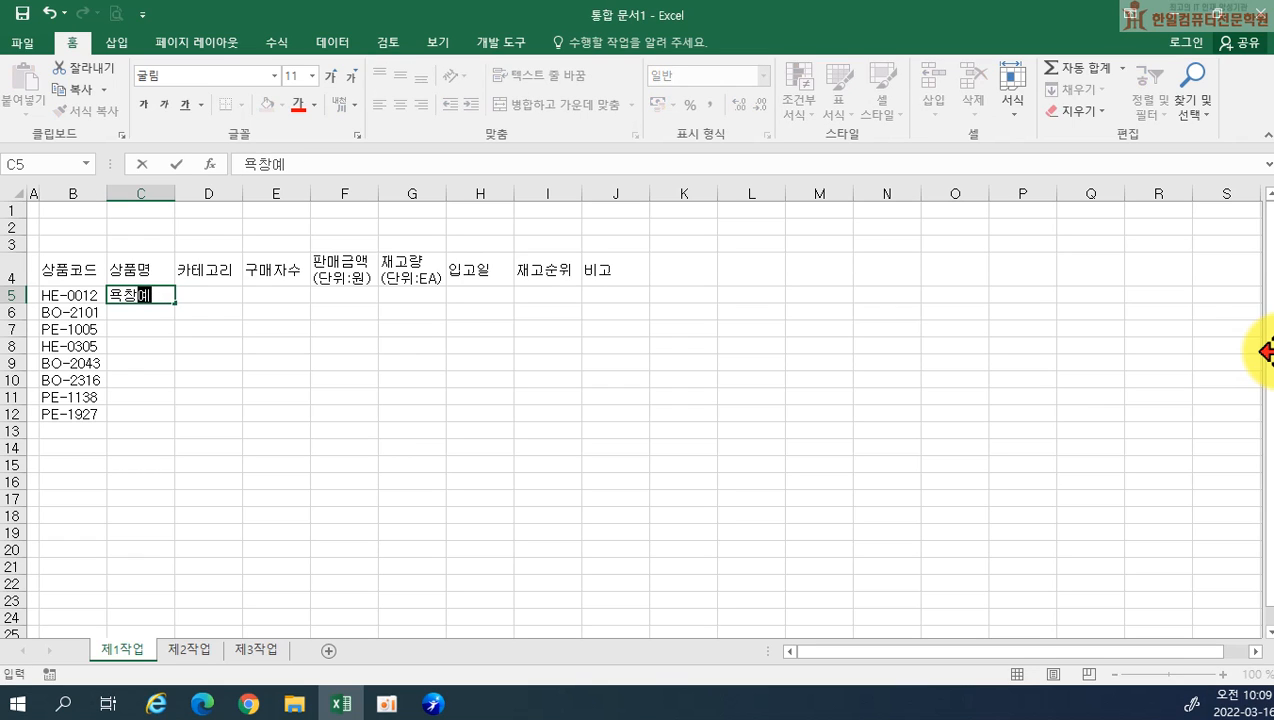
key("BackSpace")
key("BackSpace")
type("ㅁ트리")
key("BackSpace")
key("BackSpace")
key("BackSpace")
key("BackSpace")
type("매트리스")
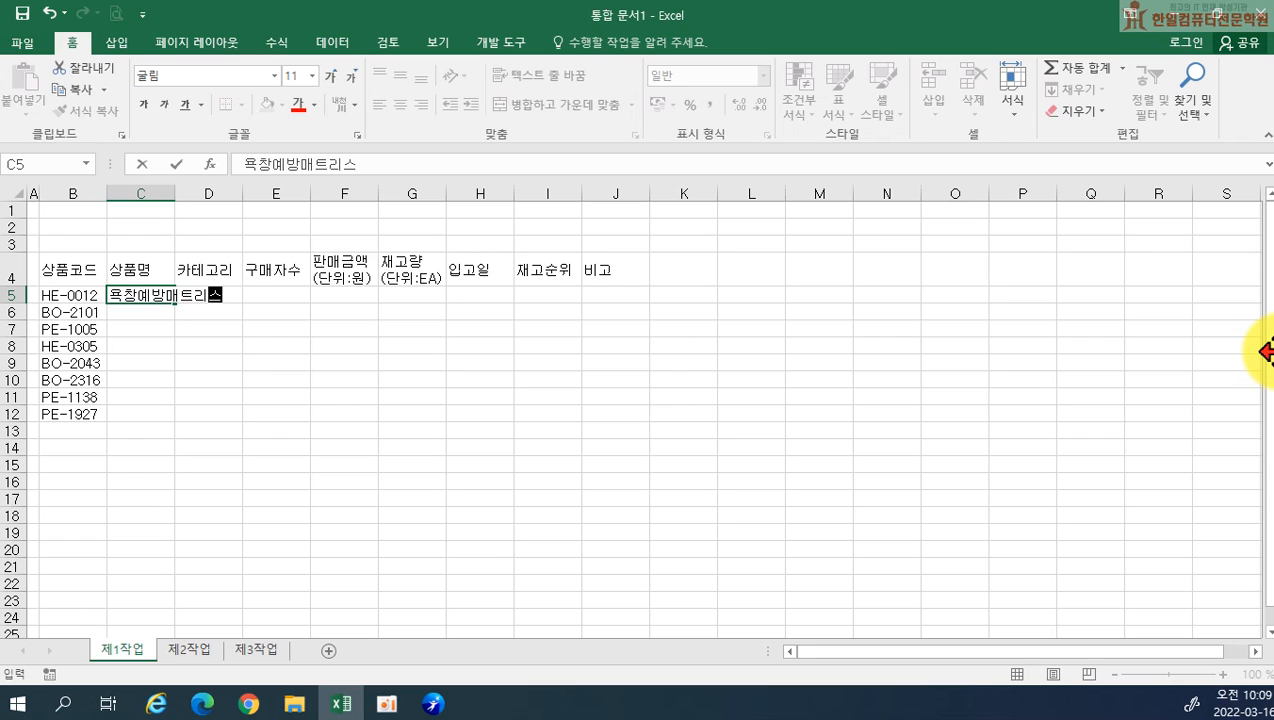
key("Return")
Enter the product names 경량알루미늄 휠체어 in C6 and 당뇨환자용 양파효소 in C7
type("경량알루")
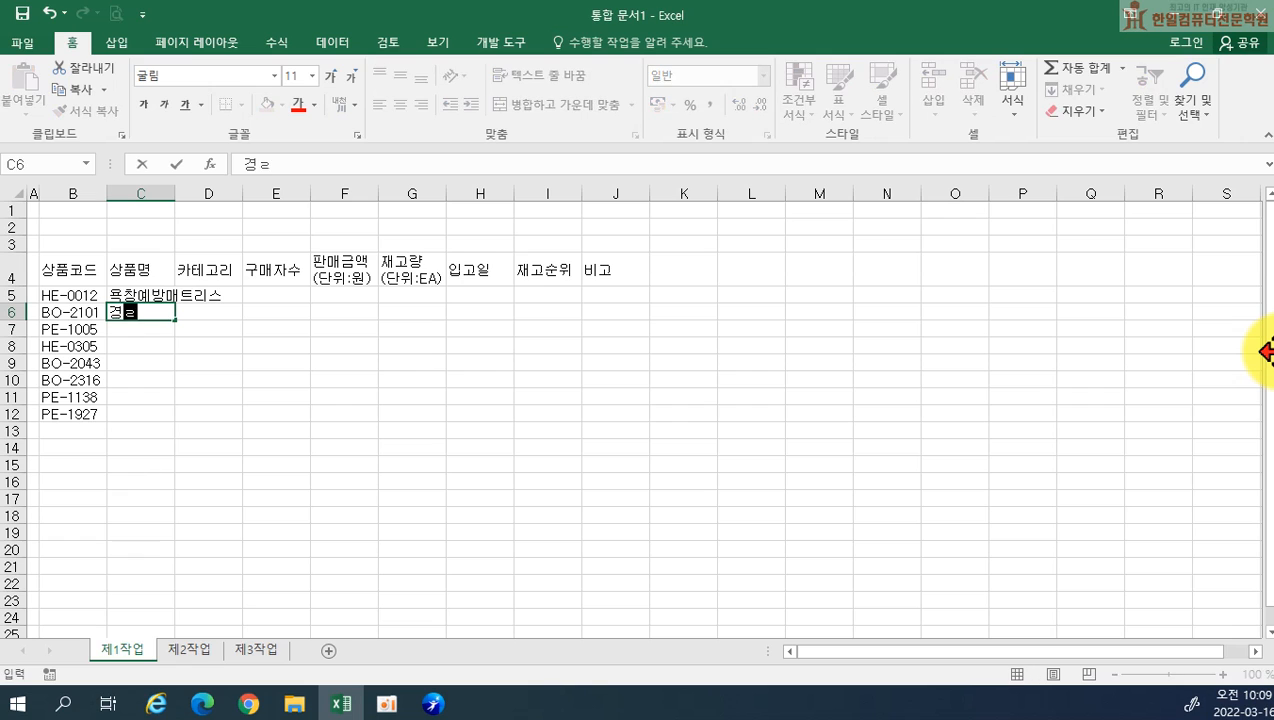
type("미늄")
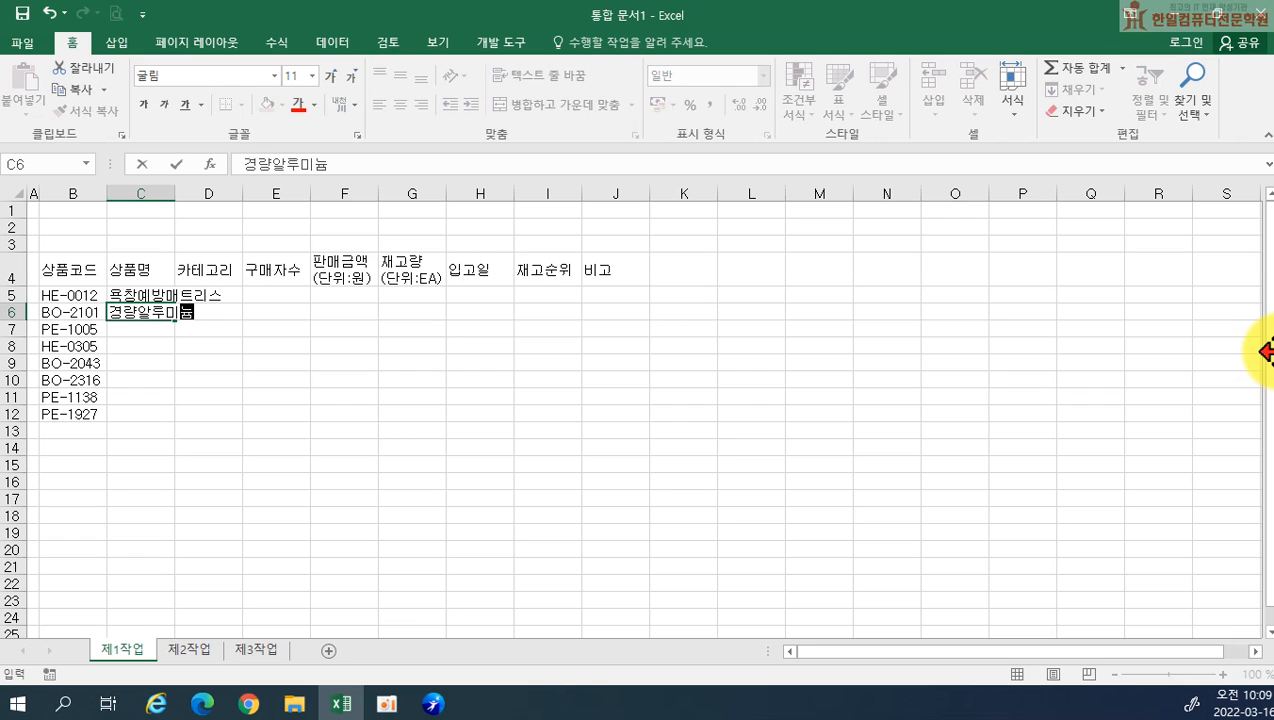
type(" 후휠체어")
key("Return")
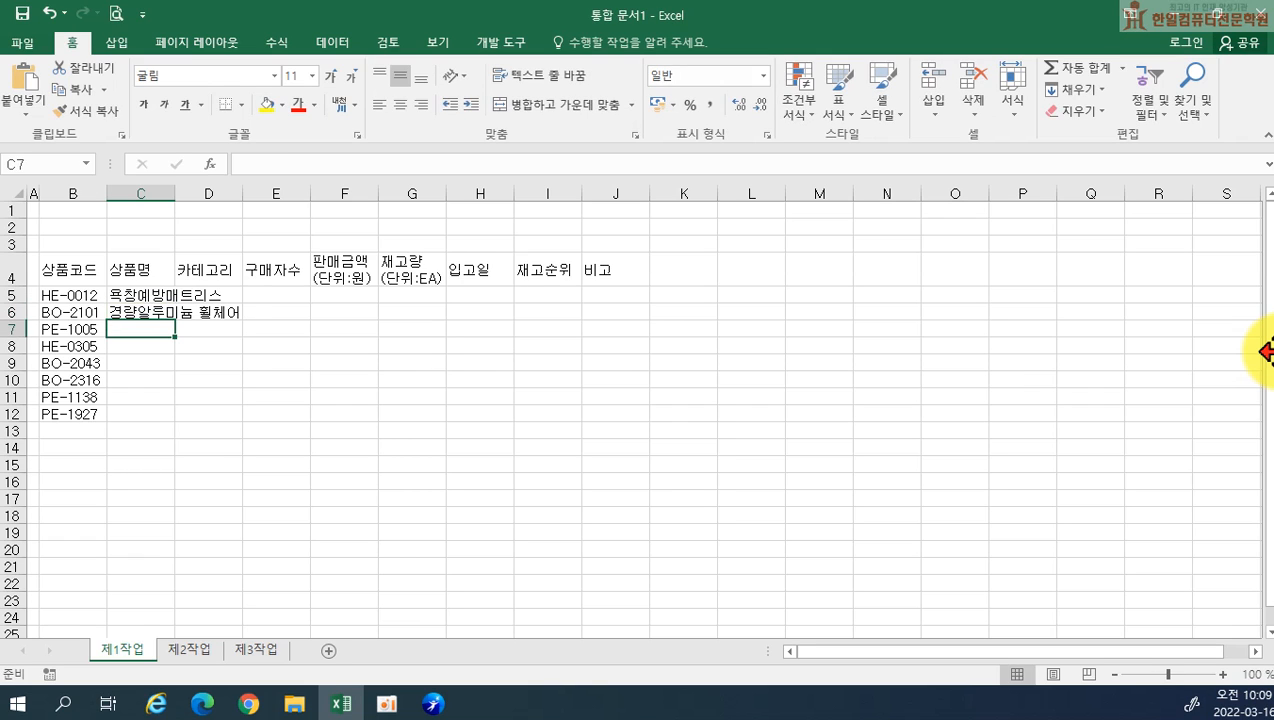
type("당뇨환장")
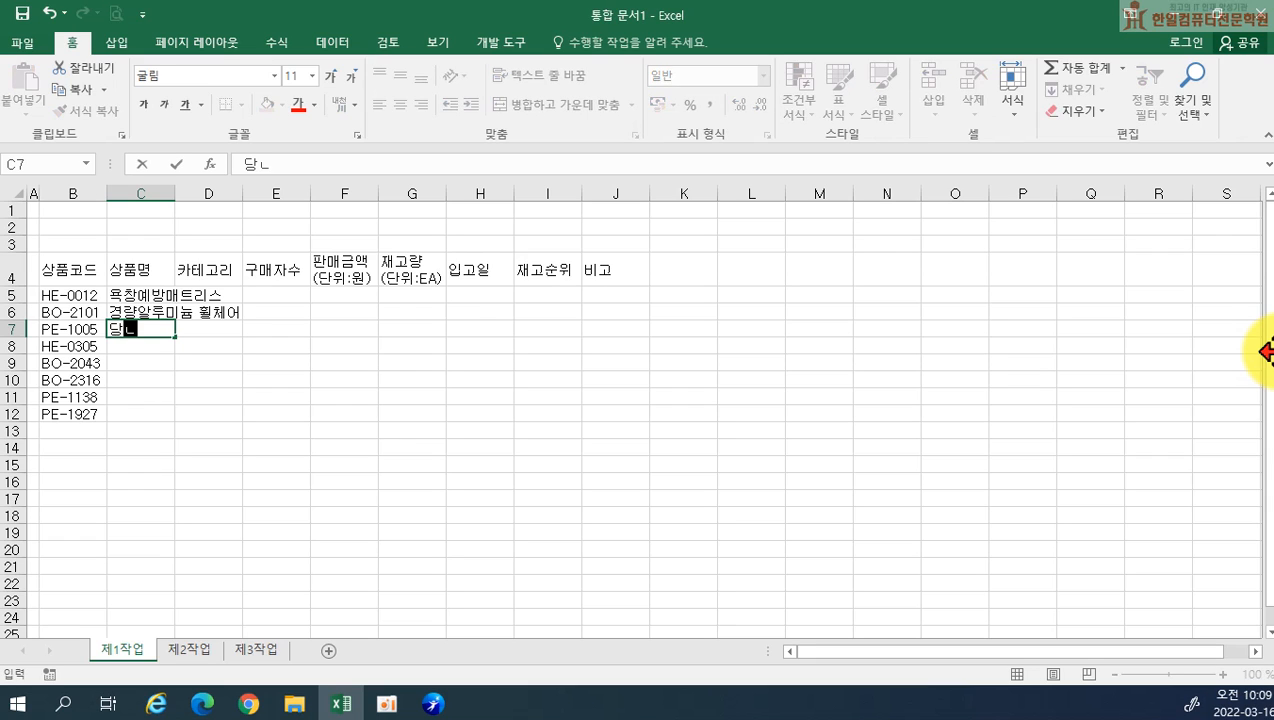
type("자용 양파효소")
key("Return")
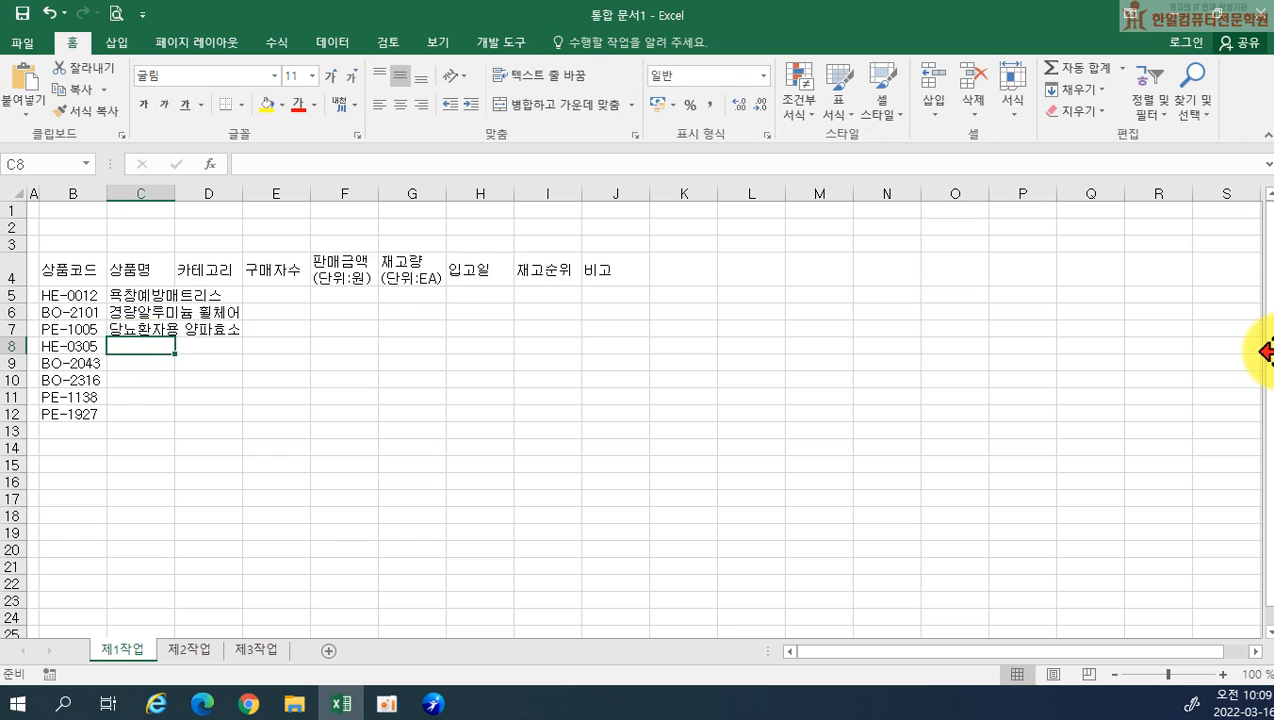
Enter the product names 성인용보행기 in C8 and 스틸통타이어 휠체어 in C9
type("성인용")
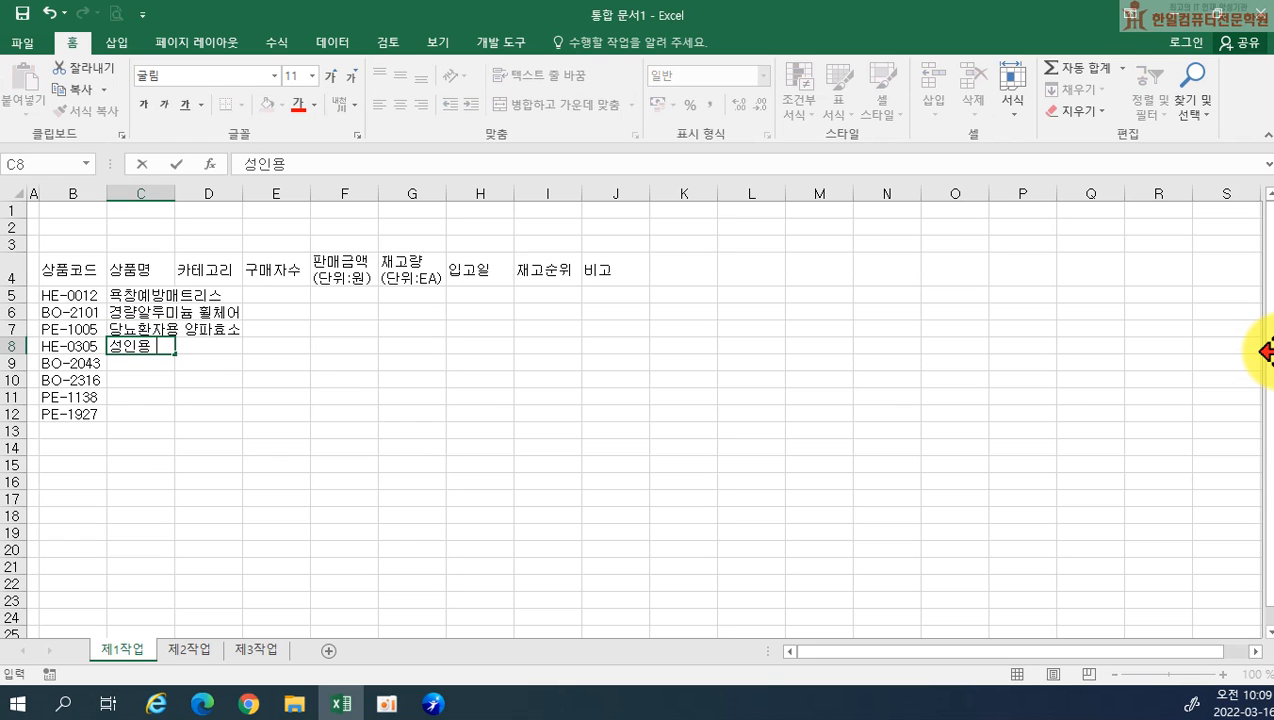
type("보행기")
key("Return")
type("스틸통타이어")
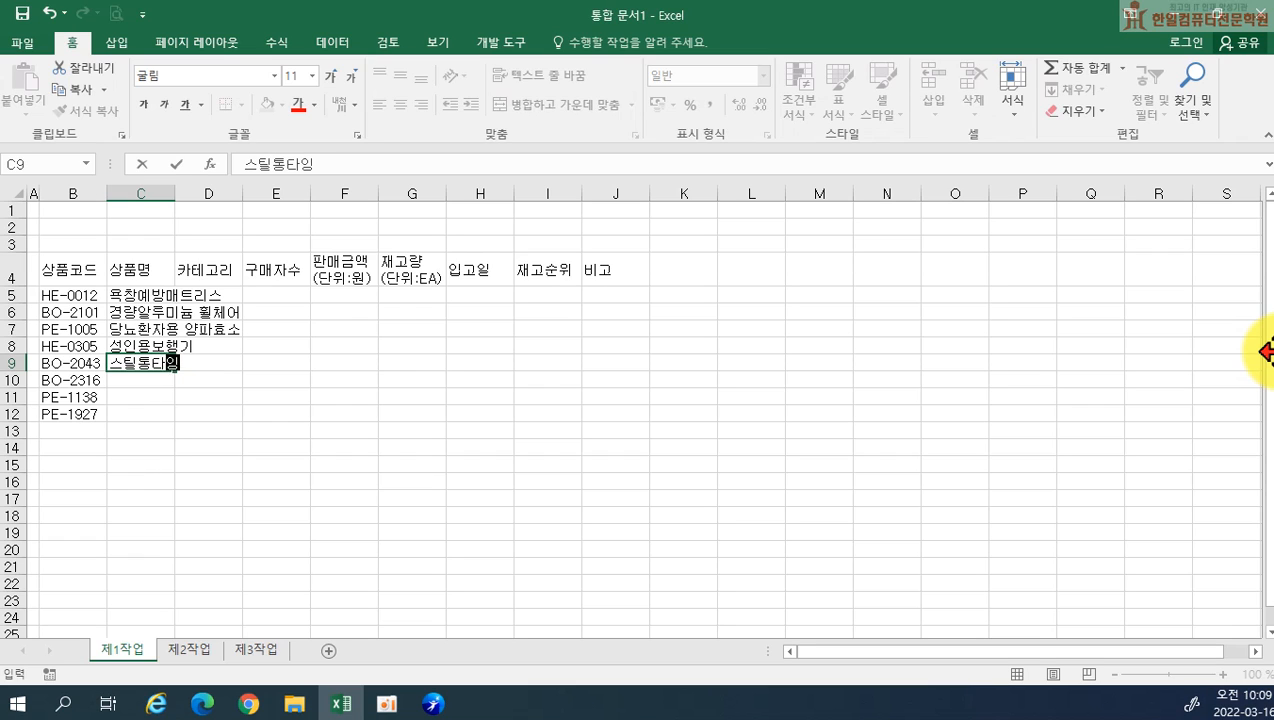
type(" 휠체어")
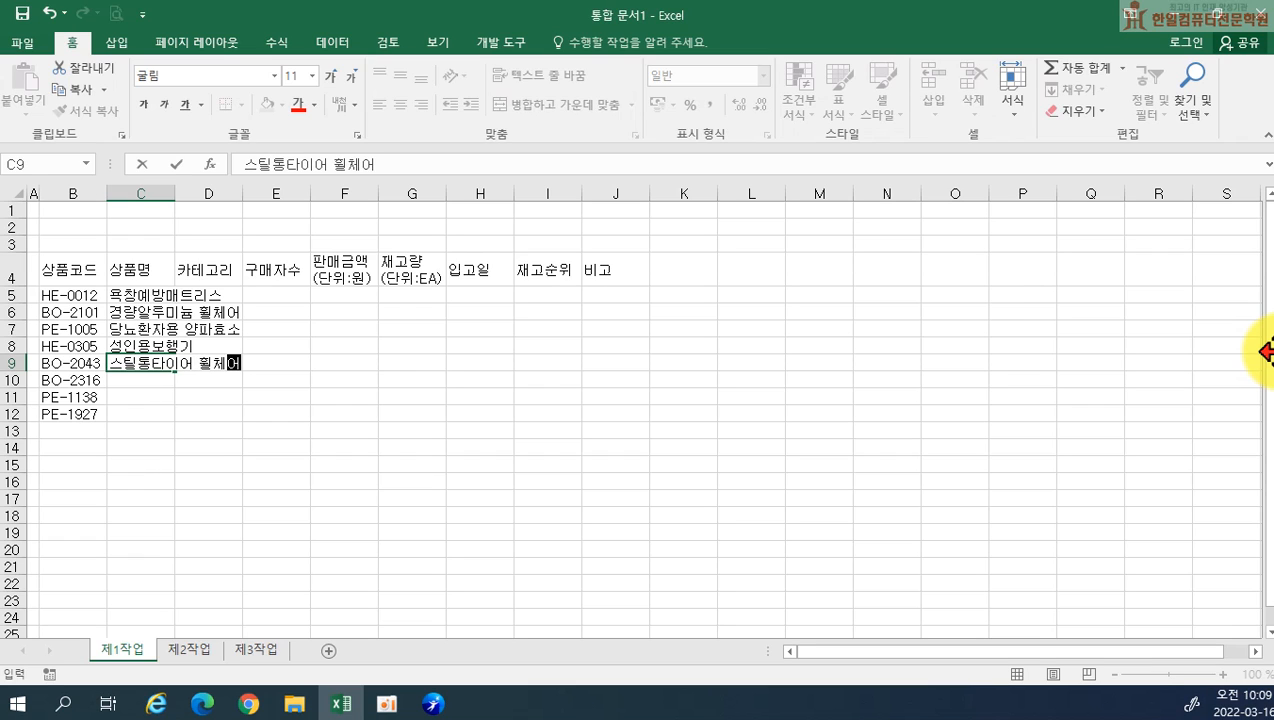
key("Return")
Enter the product names 거상형 휠체어 in C10 and 고단백 영양푸딩 in C11
type("거상형 휠체어")
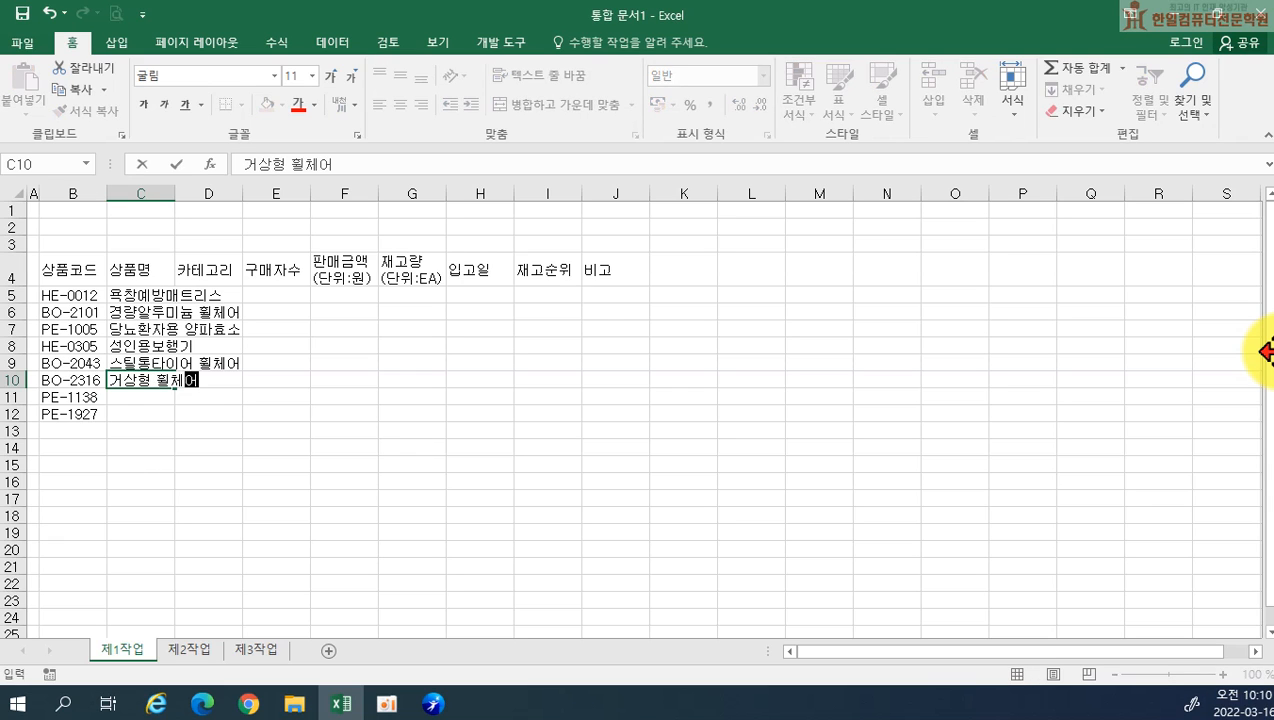
key("Return")
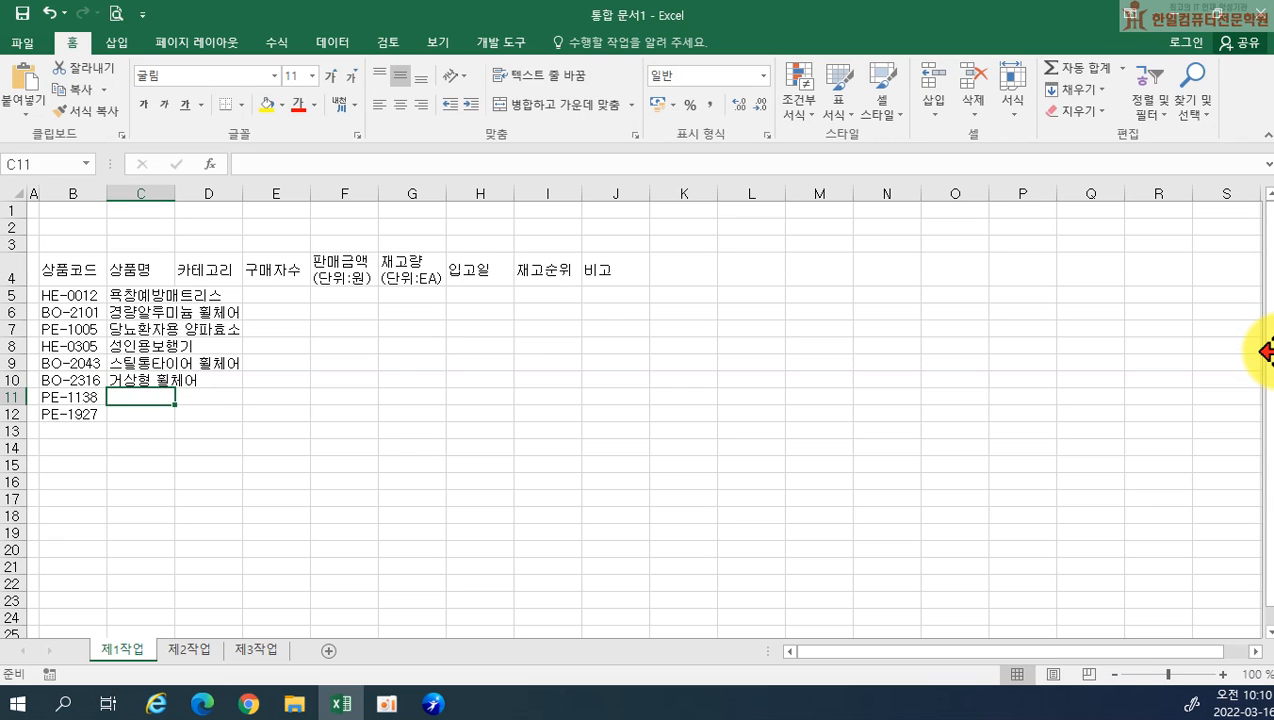
type("고단")
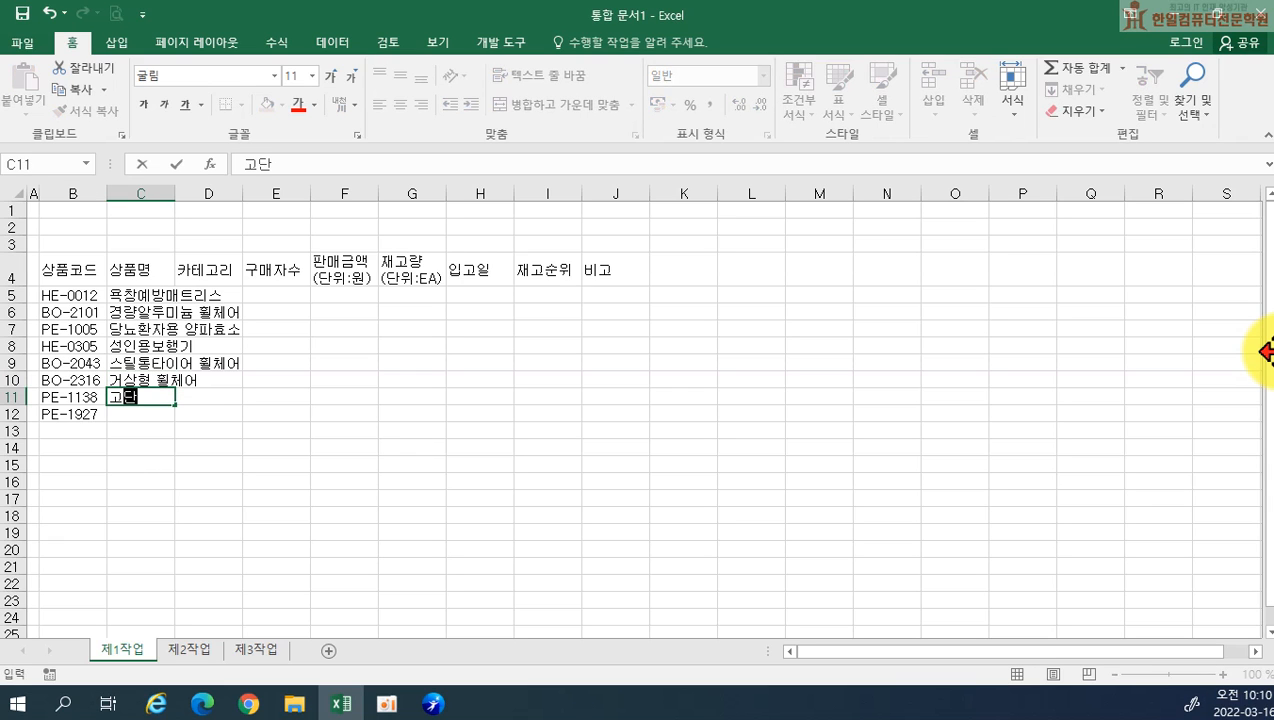
type("백 영양푸딩")
key("Return")
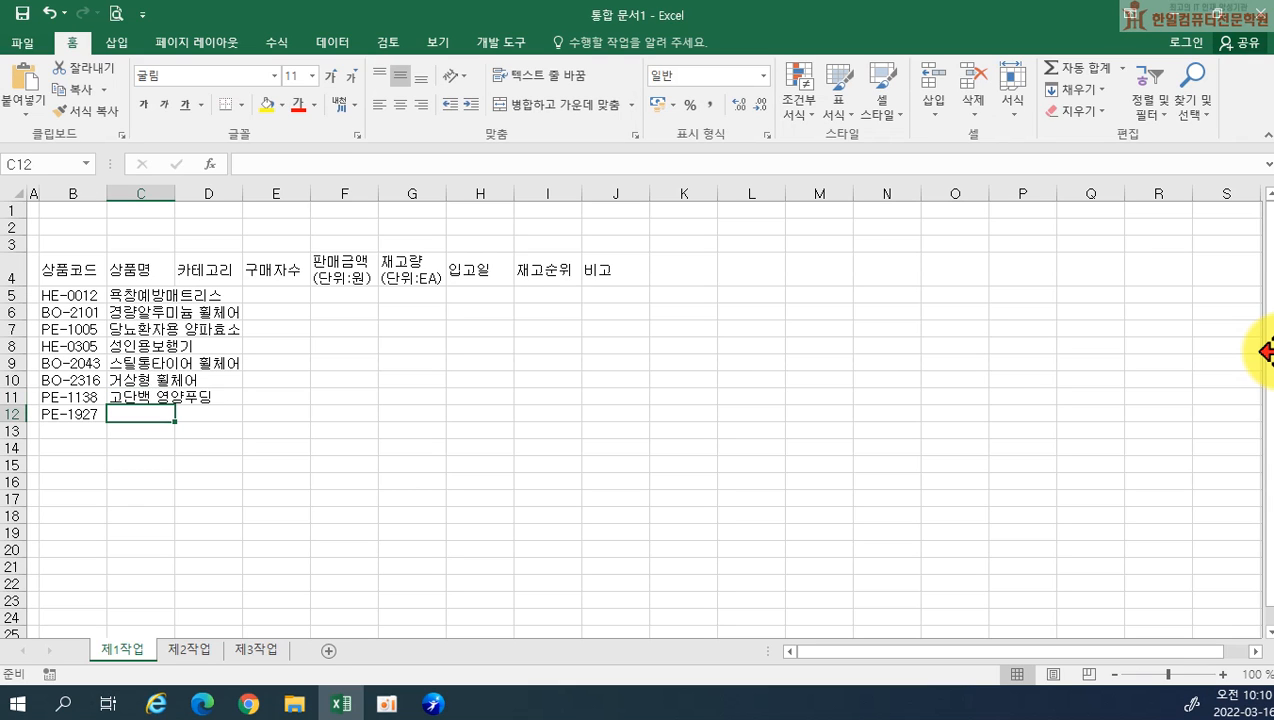
Enter the product name 고농축 영양식 in C12 and widen column C to fit the product names
type("고농충")
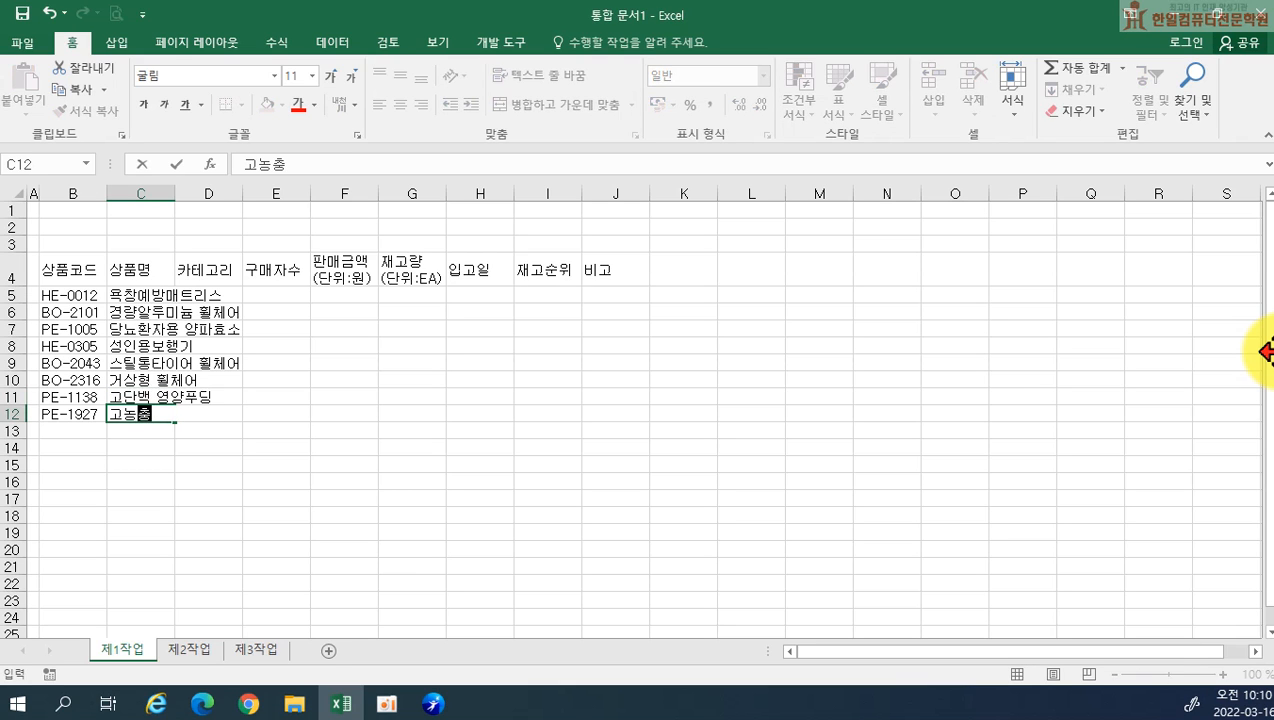
type(" 영")
type("양식")
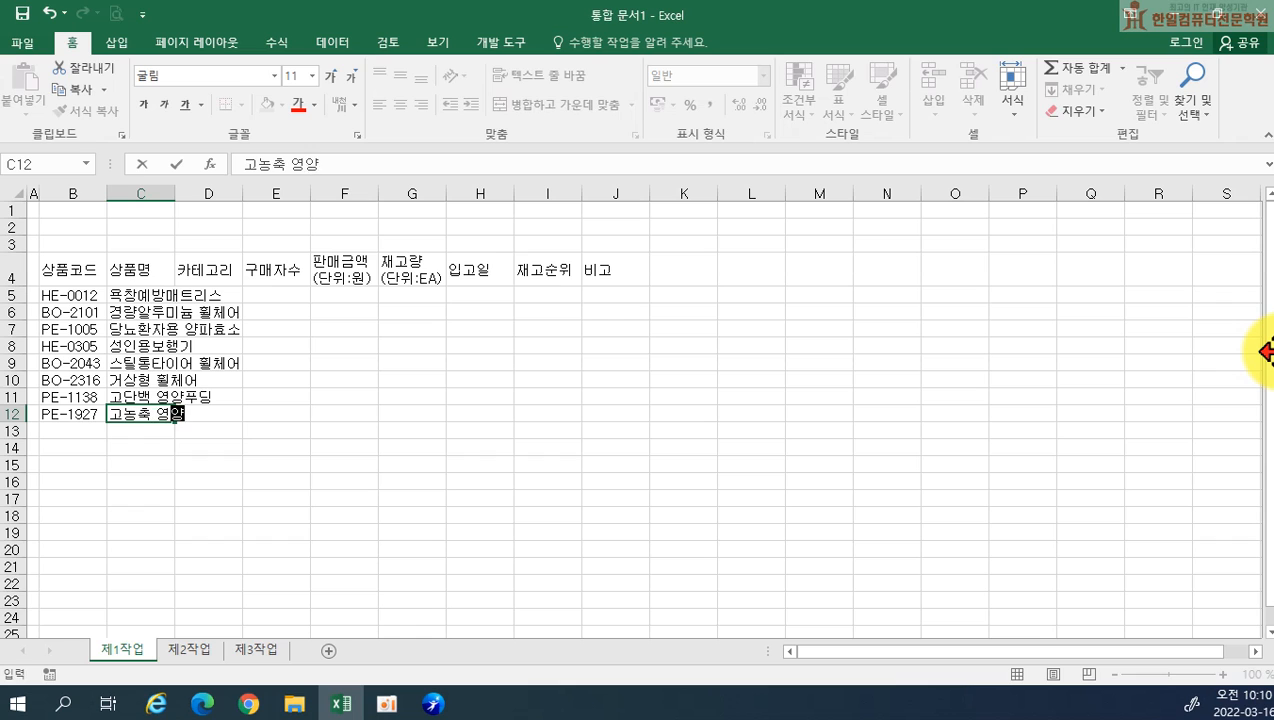
key("Return")
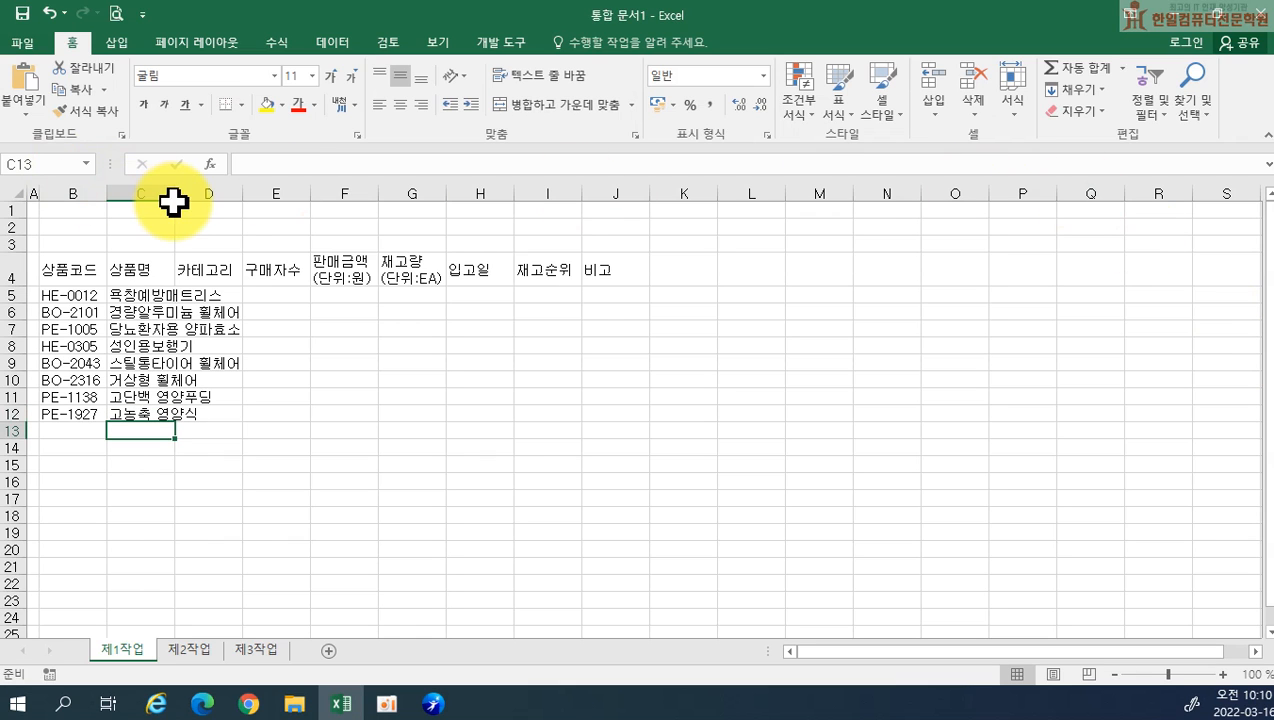
left_click_drag(175, 193, 243, 195)
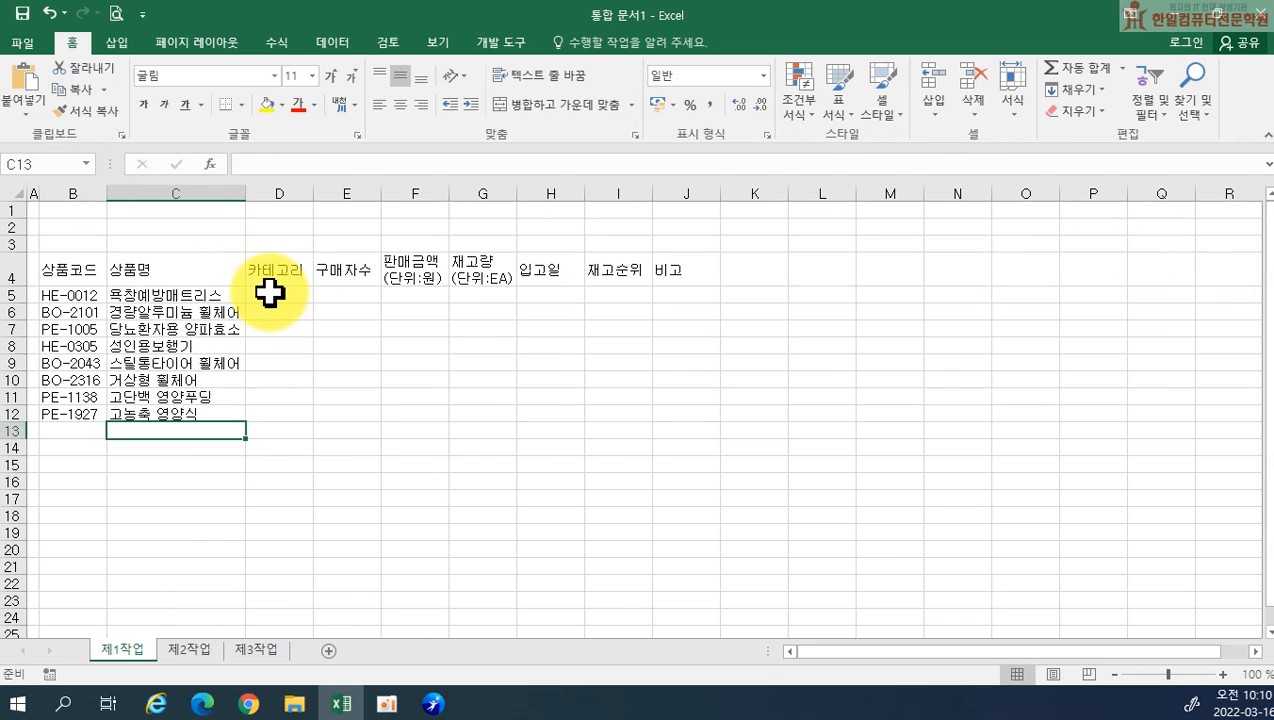
Fill the categories in D5 to D8 with 복지용구, 보장구, 환자식 and 복지용구
left_click(270, 290)
type("복지용구")
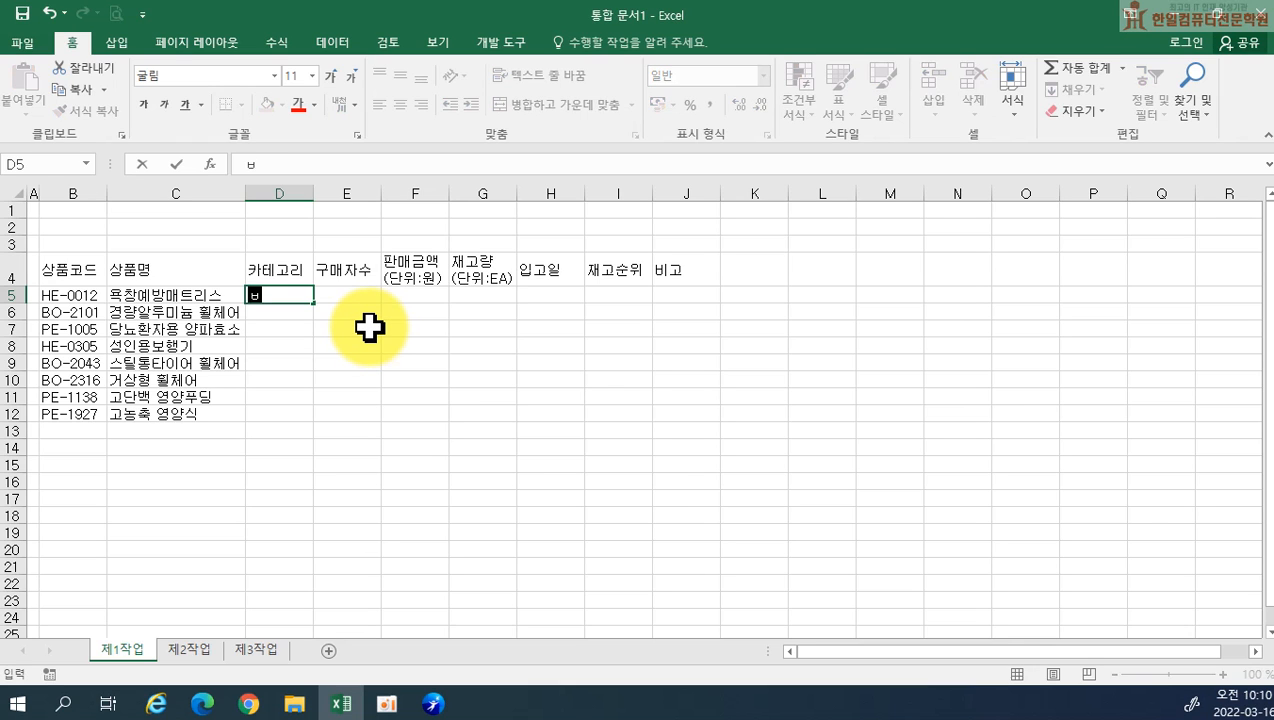
key("Return")
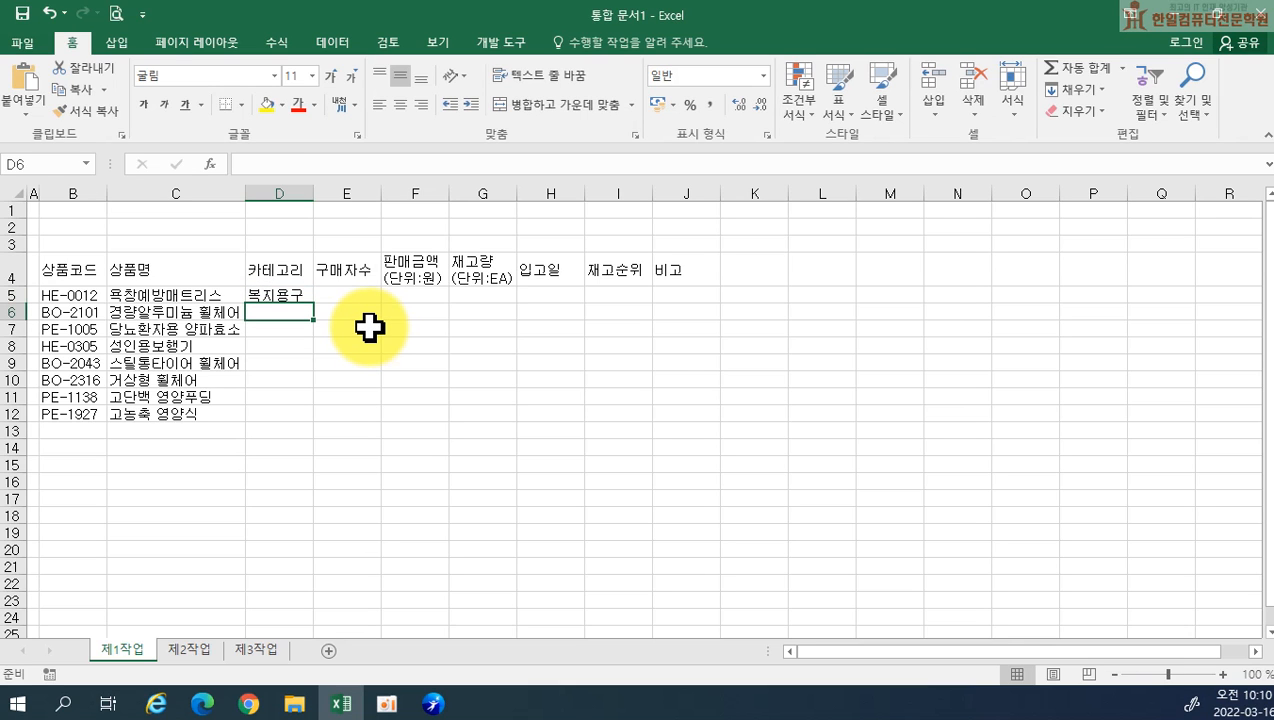
type("보장구")
key("Return")
type("환잣")
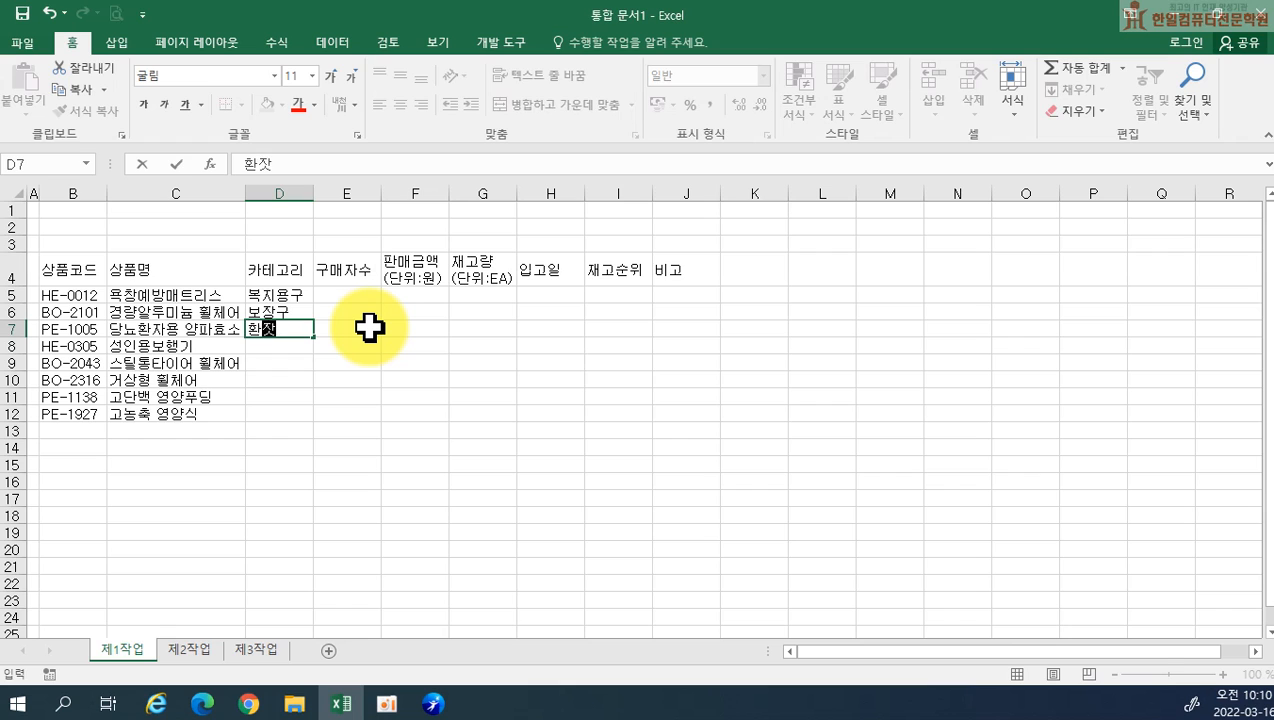
type("식")
key("Return")
type("복지용구")
key("Return")
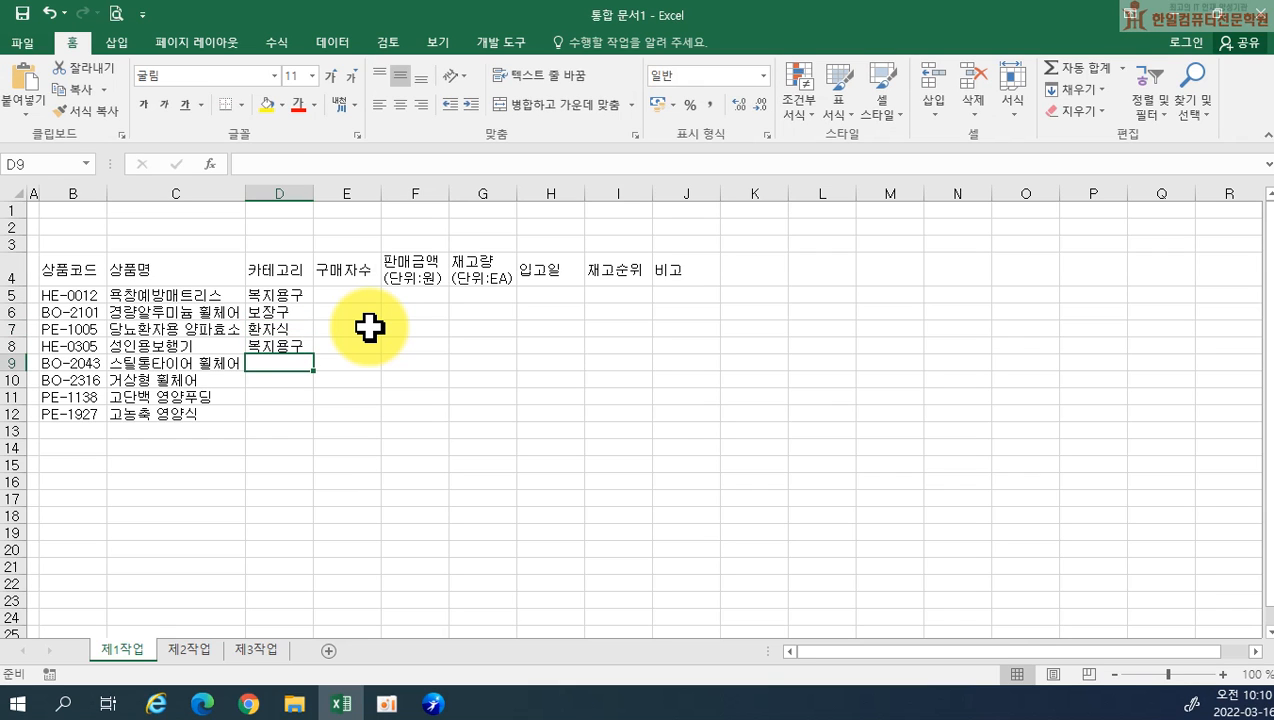
Fill the categories with 보장구 in D9 and D10, and 환자식 in D11 and D12
type("보장구")
key("Return")
type("보장구")
key("Return")
type("환자식")
key("Return")
type("환자식")
key("Return")
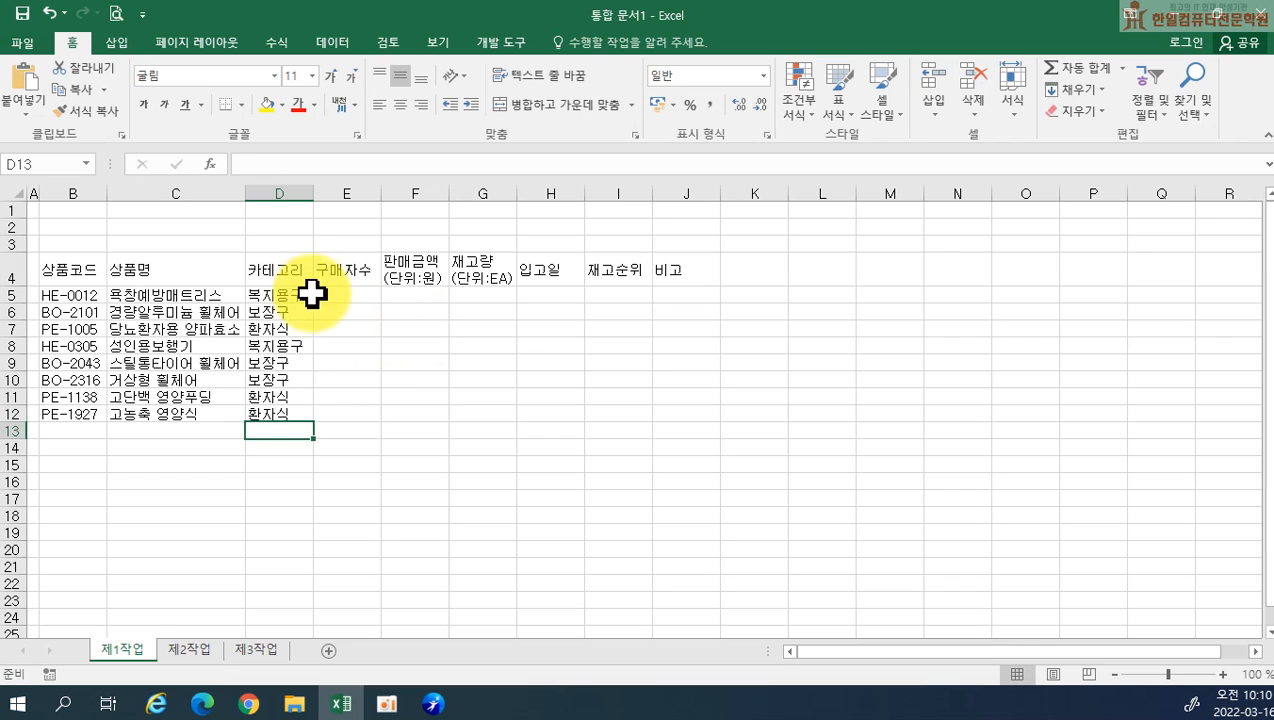
Enter the buyer counts 989, 887, 1700, 1480 and 980 in E5 to E9
left_click(320, 295)
type("989")
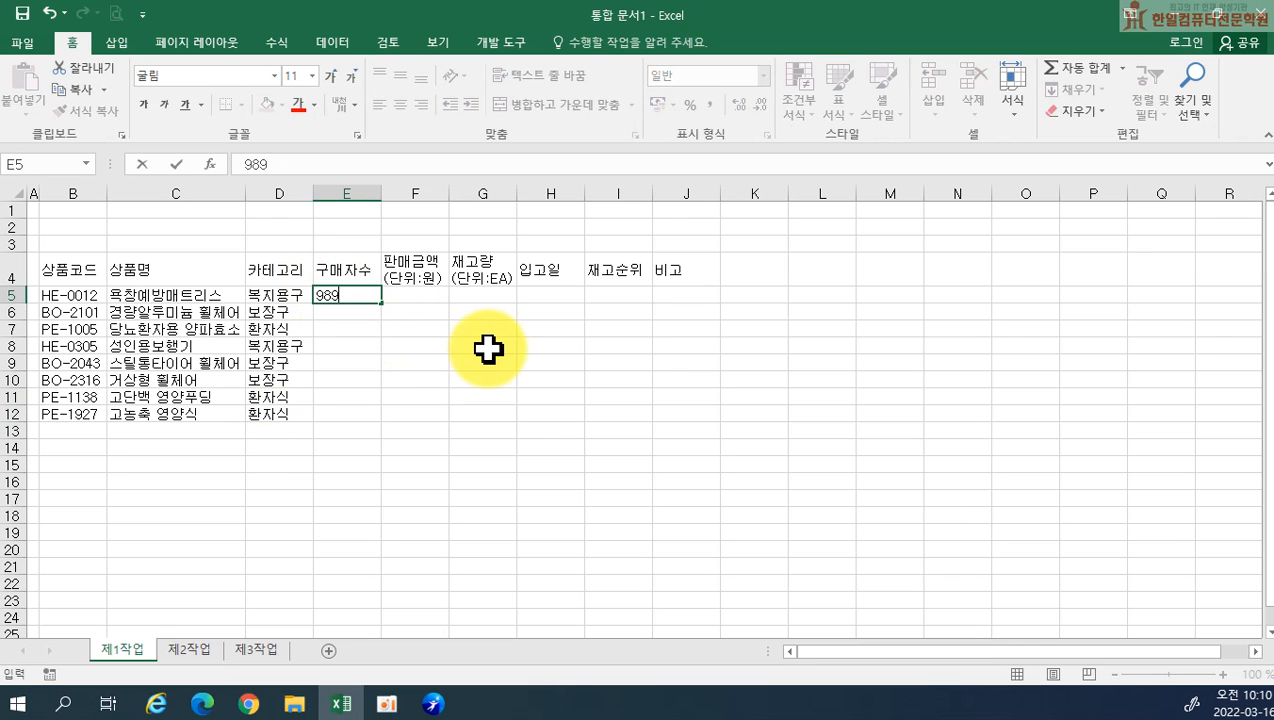
key("Return")
type("887")
key("Return")
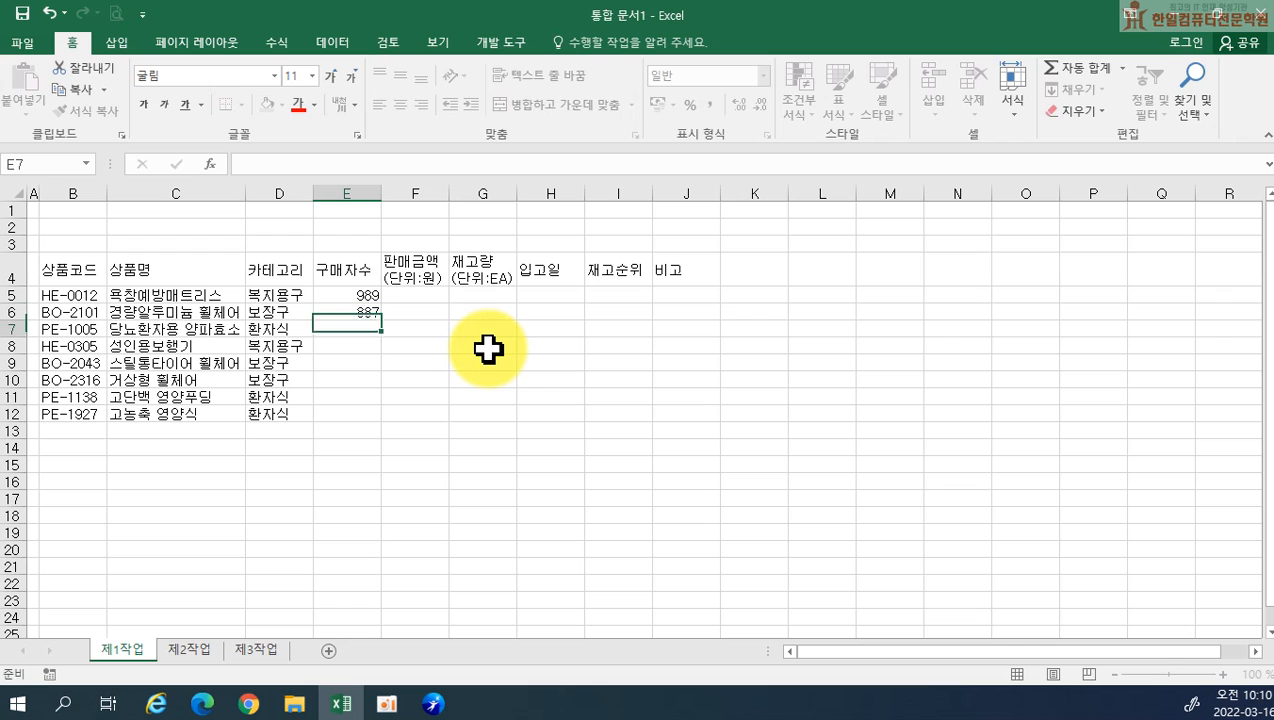
type("1700")
key("Return")
type("14")
key("Return")
type("980")
key("Return")
Enter the buyer counts 316, 1605 and 912 in E10 to E12
type("316")
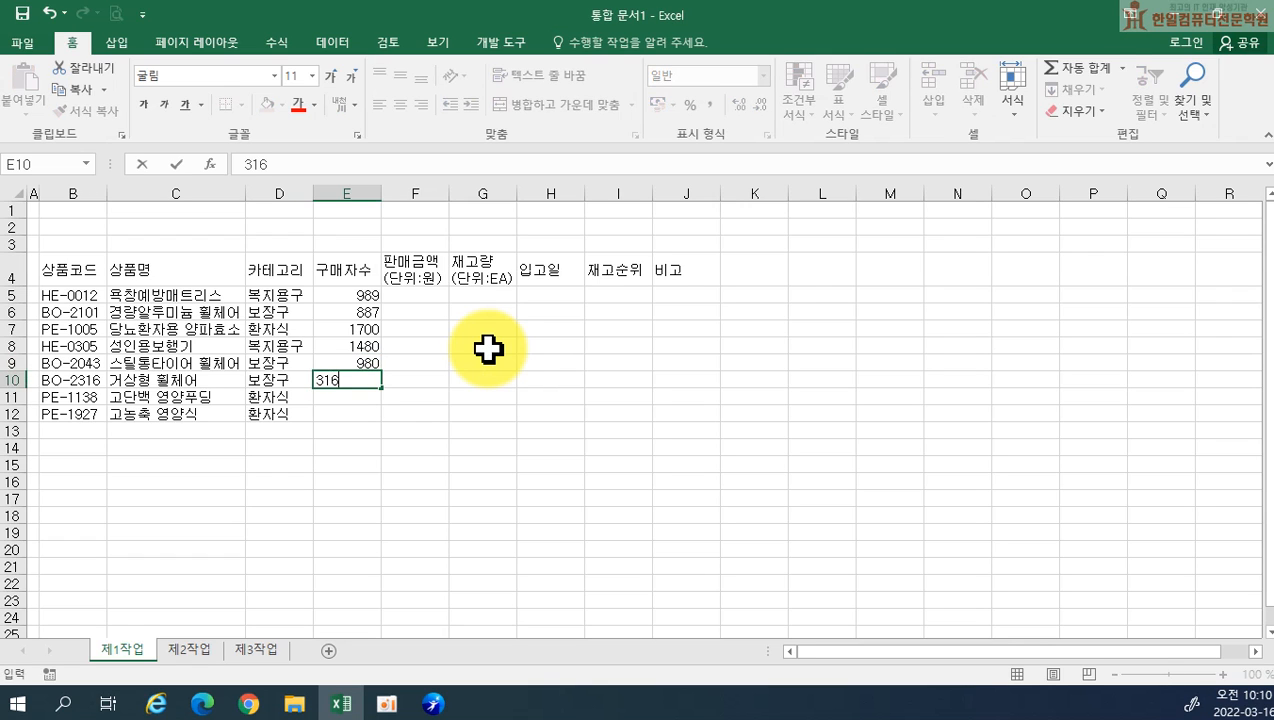
key("Return")
type("1605")
key("Return")
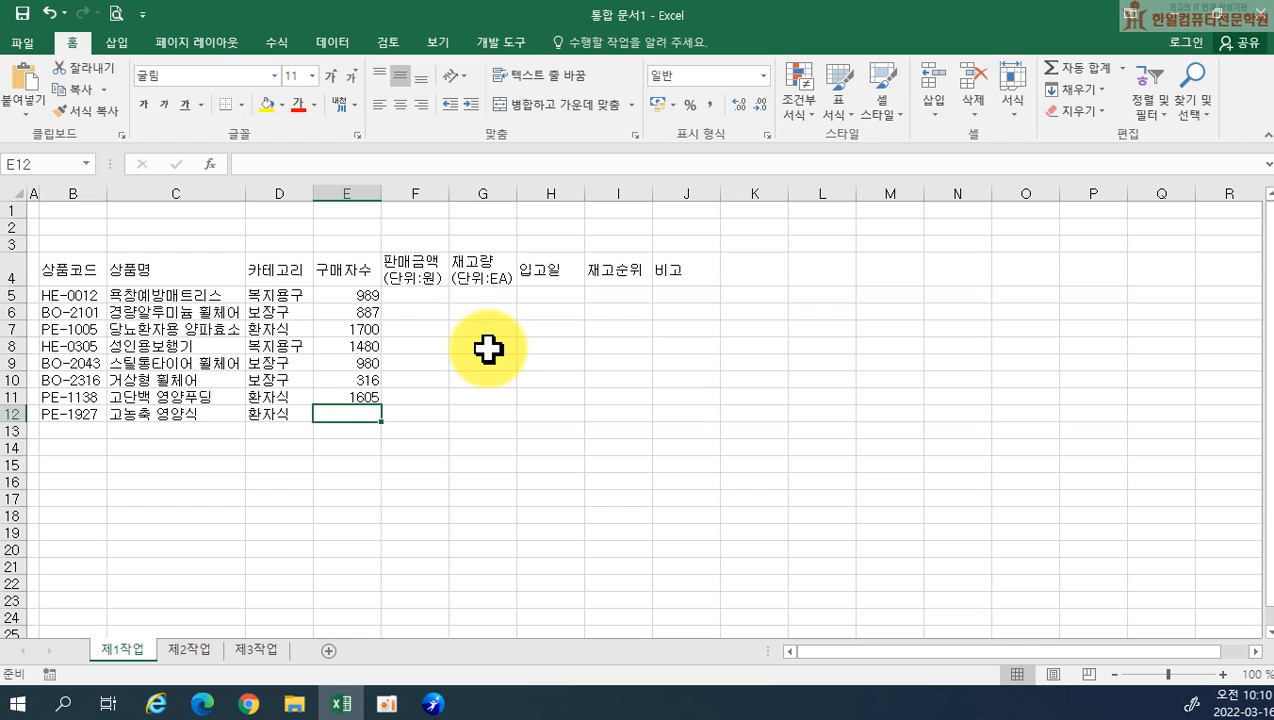
type("9")
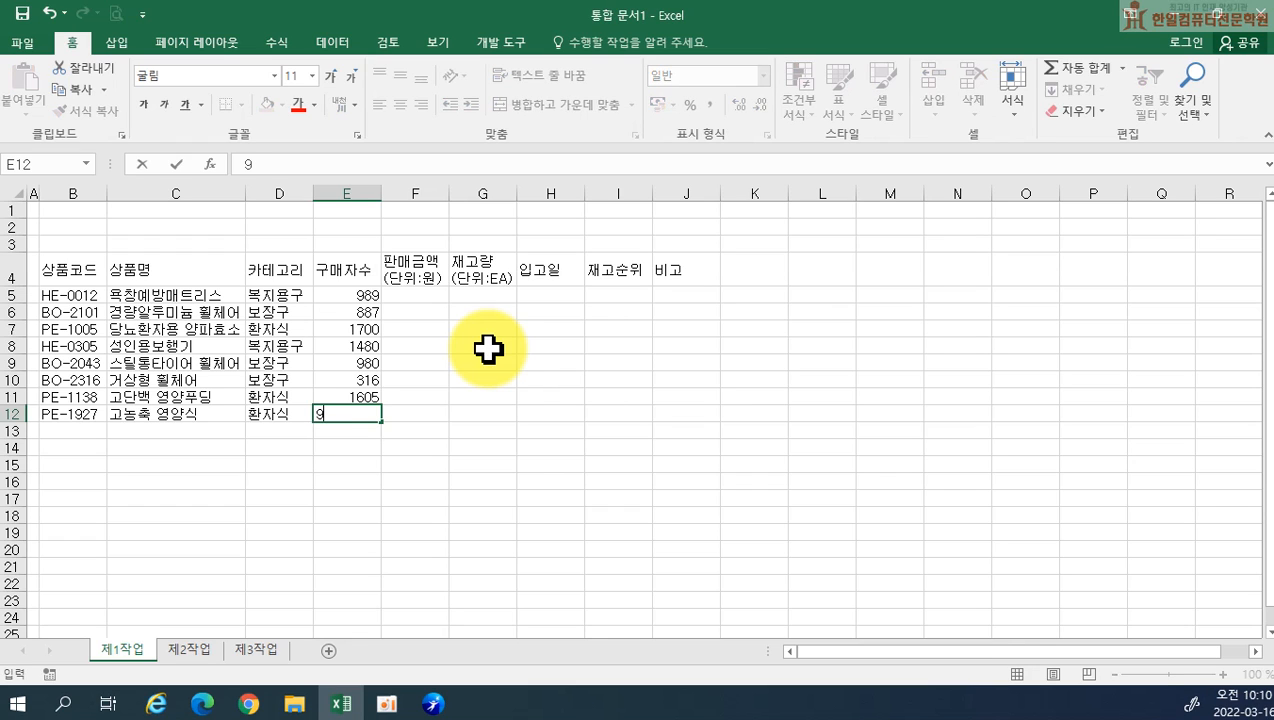
type("12")
key("Tab")
Enter the sales amounts 139000, 320000 and 53000 in F5 to F7
key("Up")
key("Up")
key("Up")
key("Up")
key("Up")
key("Up")
key("Up")
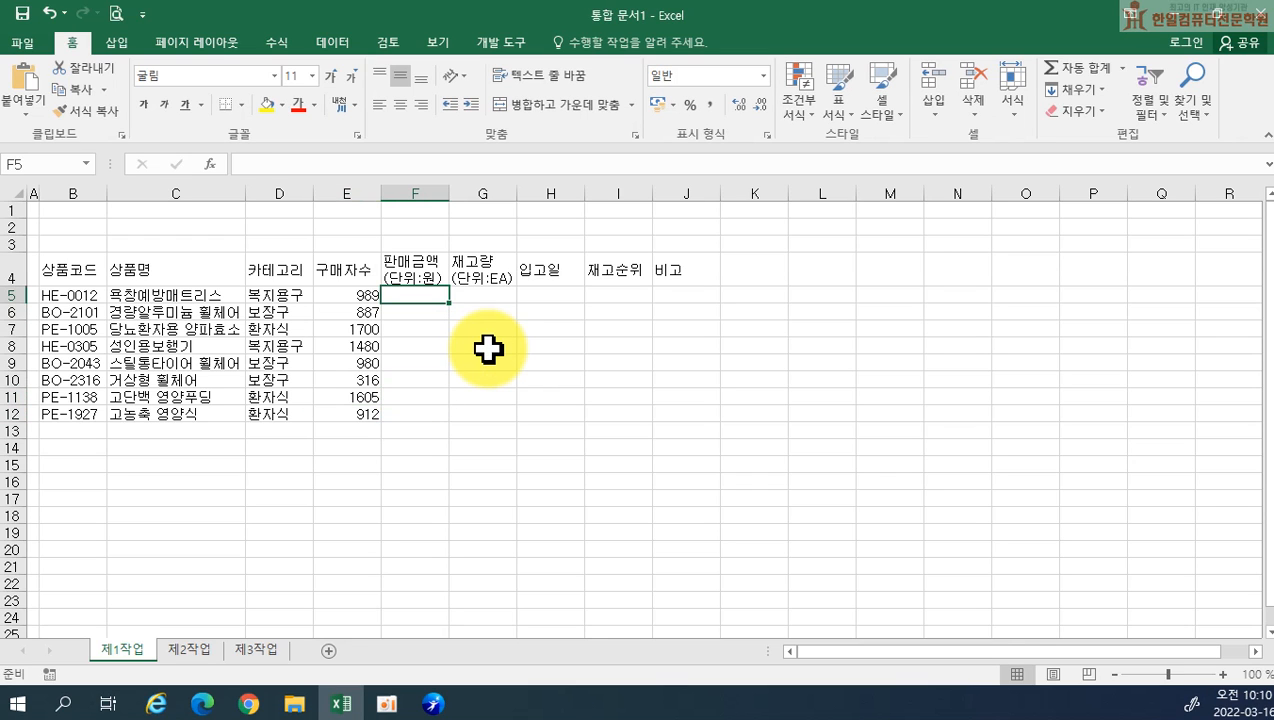
type("139000")
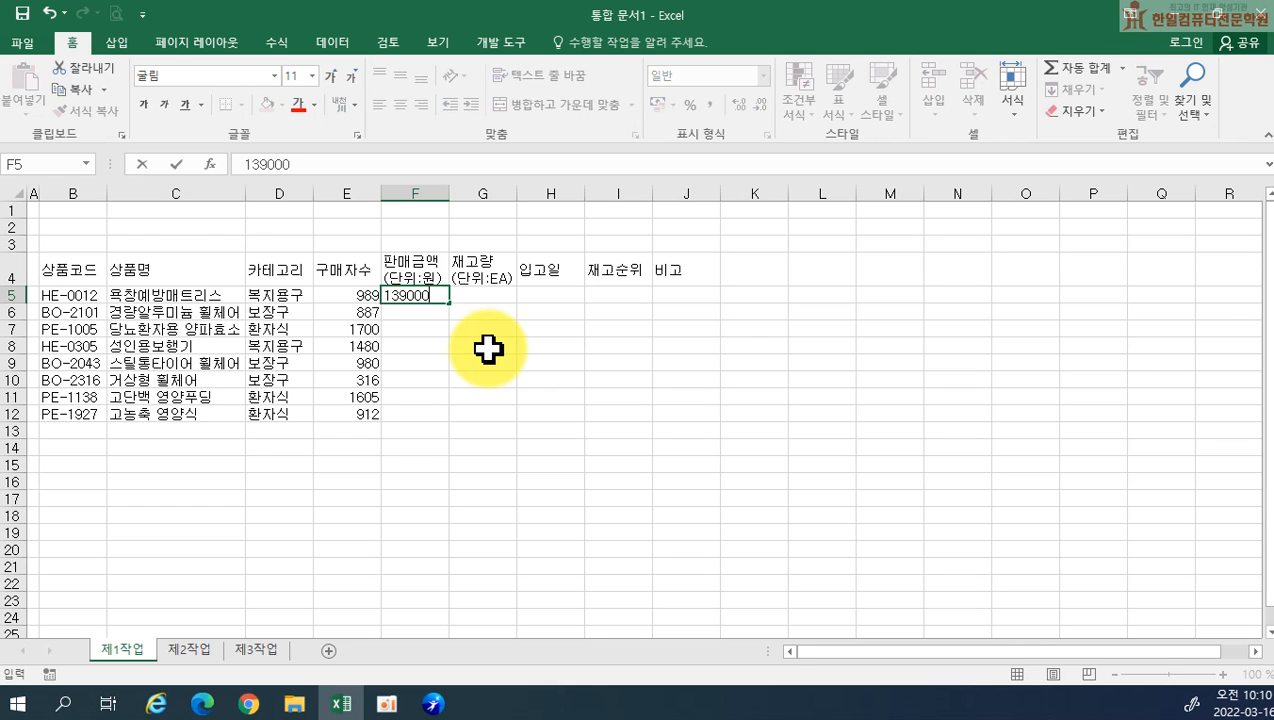
key("Return")
type("320000")
key("Return")
type("3")
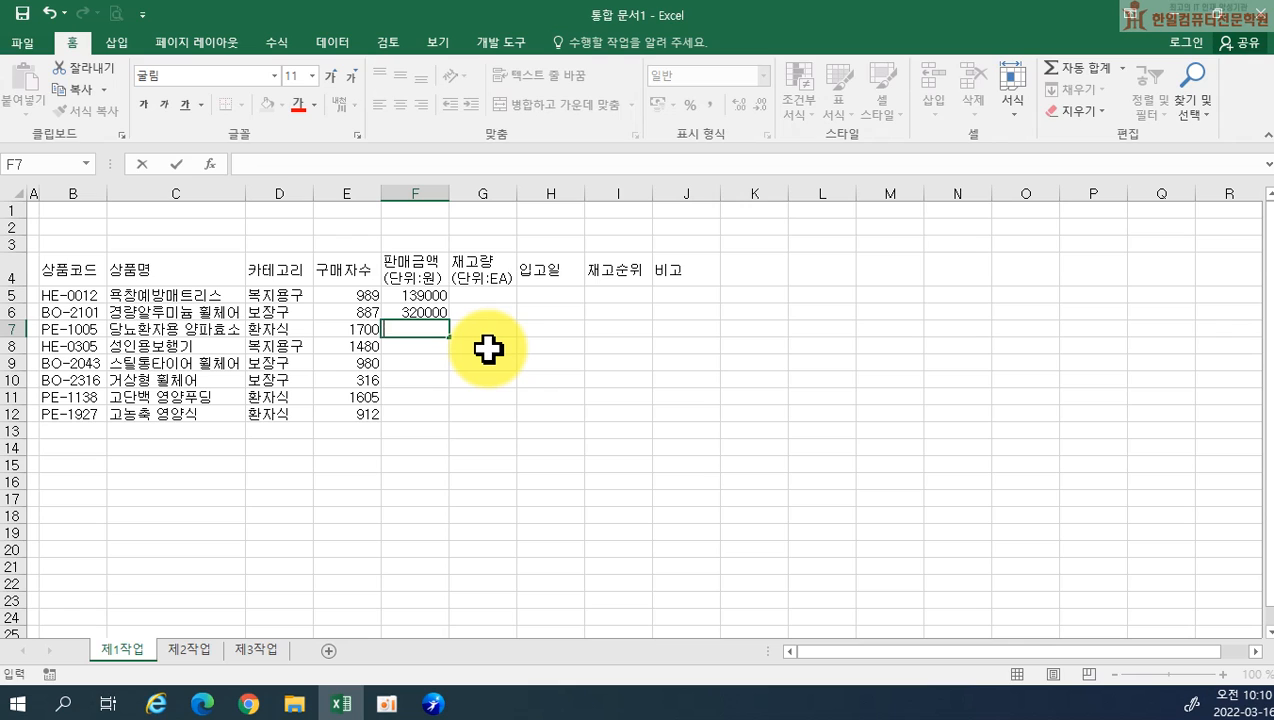
type("3000")
key("Return")
Enter the sales amounts 198000, 197000, 380000, 99000 and 12000 in F8 to F12
type("198000")
key("Return")
type("197000")
key("Return")
type("38")
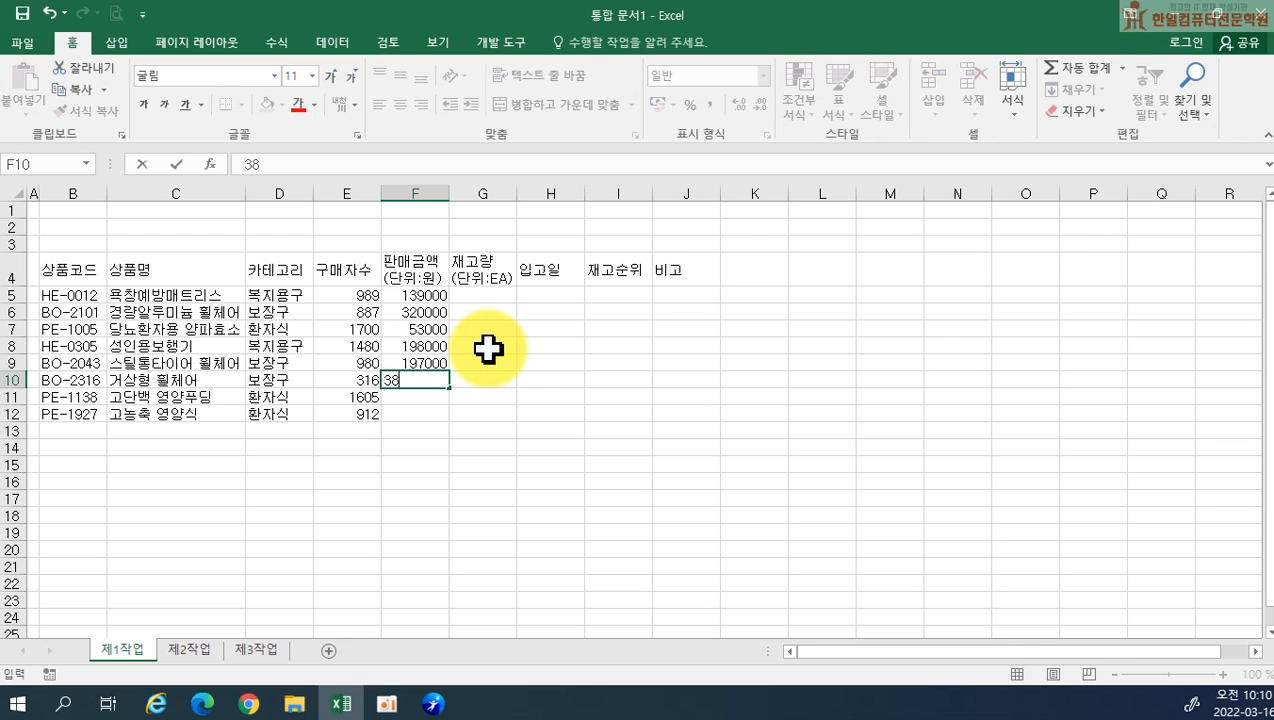
type("0000")
key("Return")
type("99000")
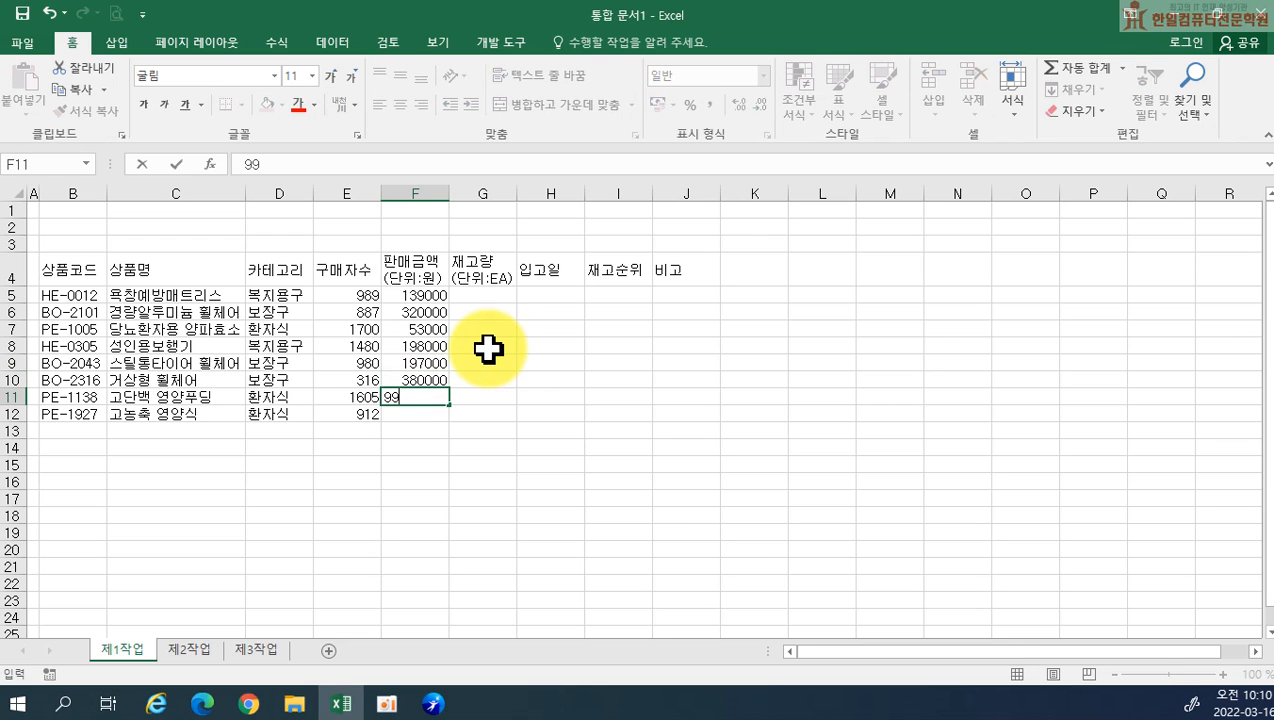
key("Return")
type("1200")
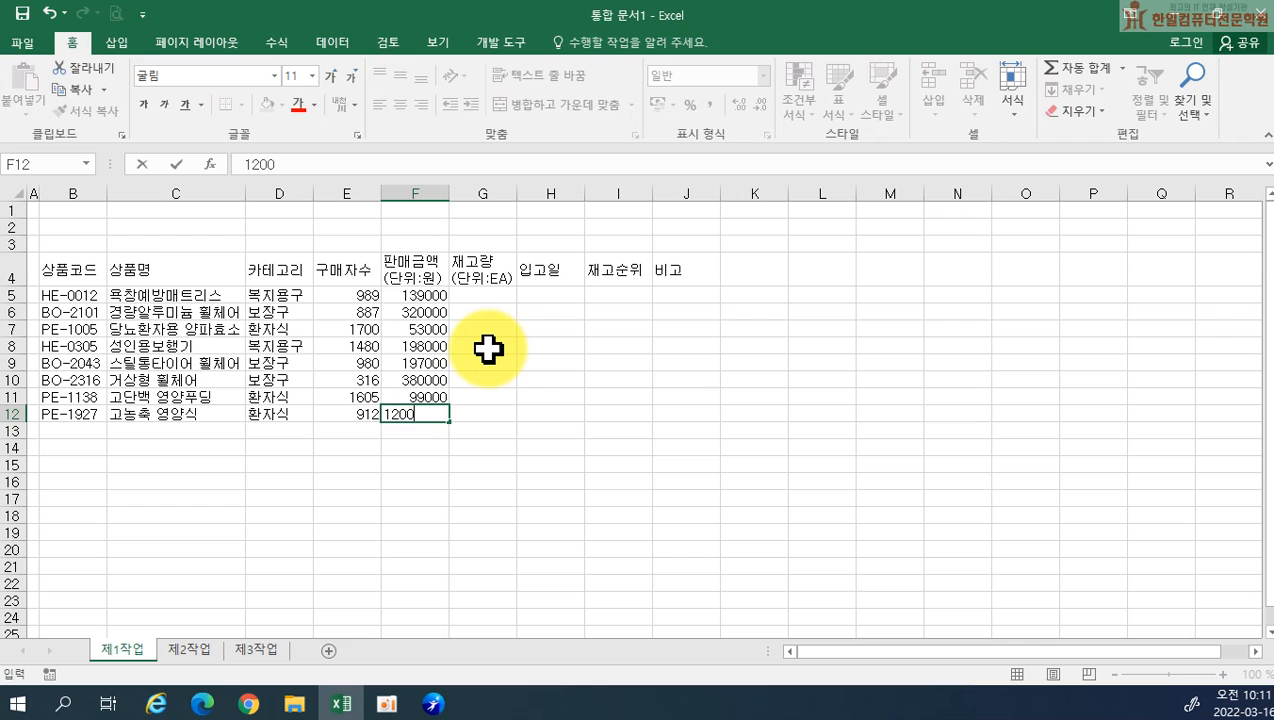
type("0")
key("Return")
Enter the stock quantities 815, 1232, 2983, 1141 and 1024 in G5 to G9
left_click(489, 292)
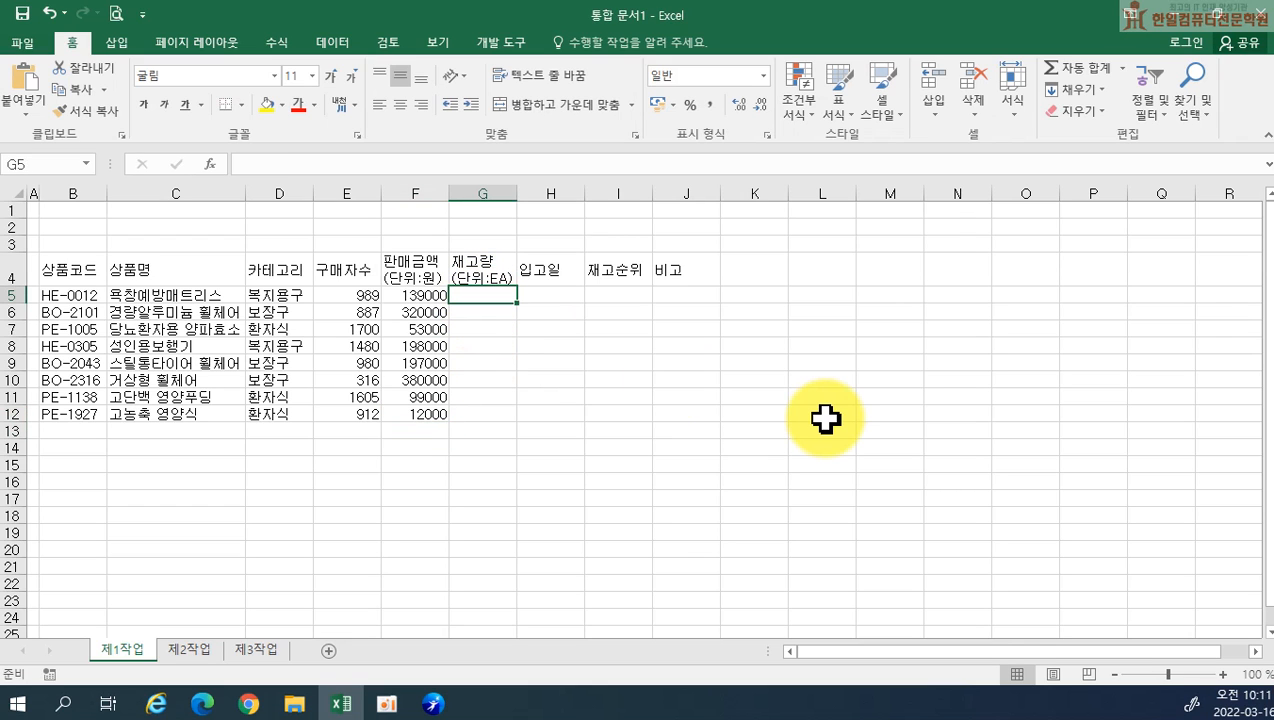
type("815")
key("Return")
type("1232")
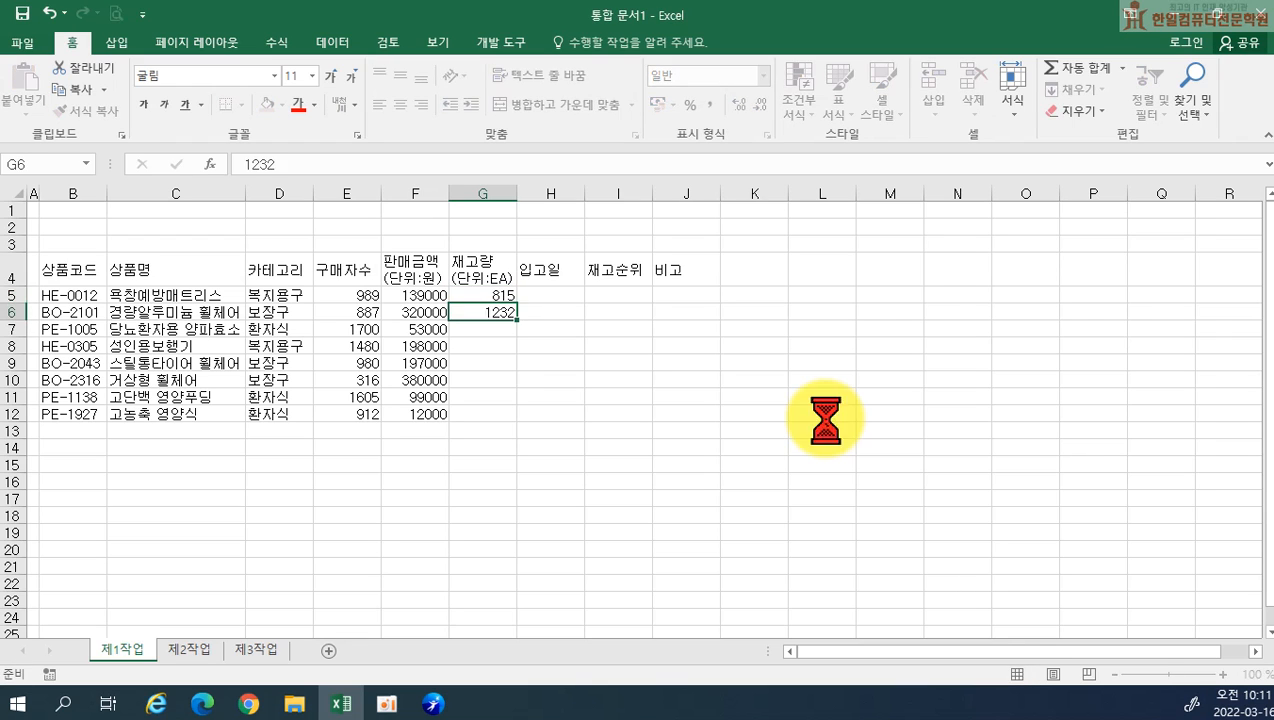
key("Return")
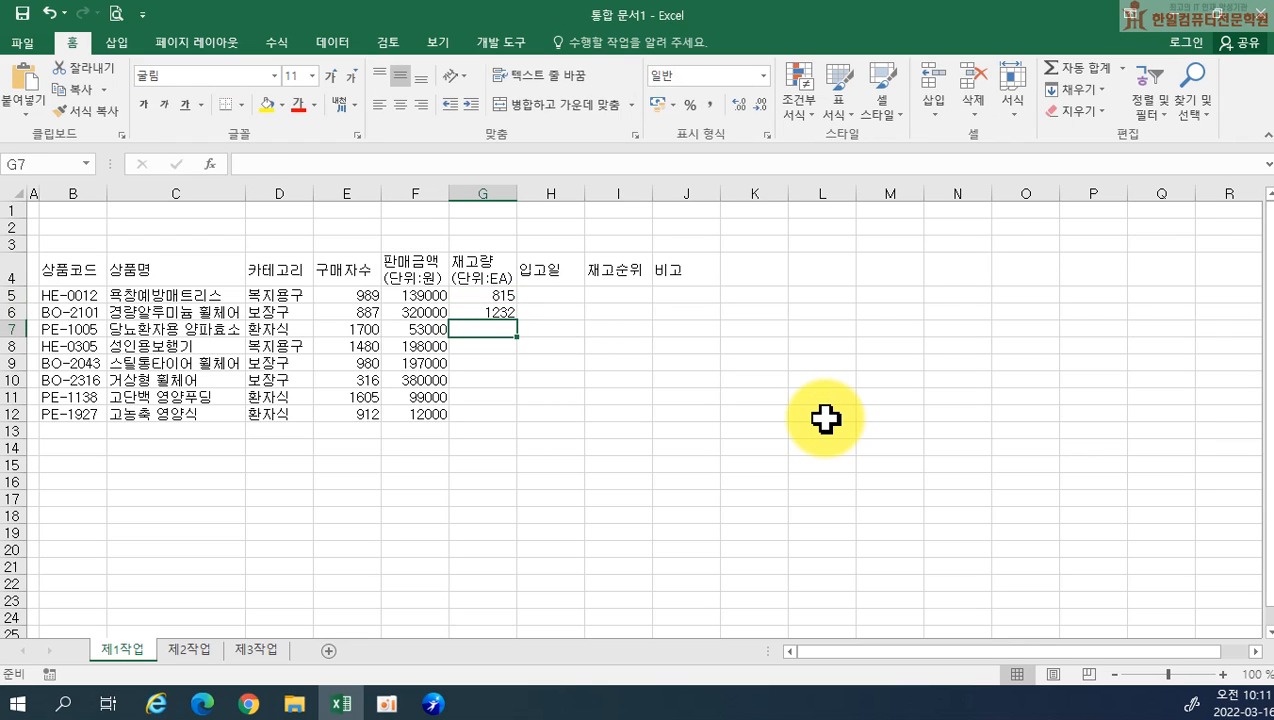
type("2983")
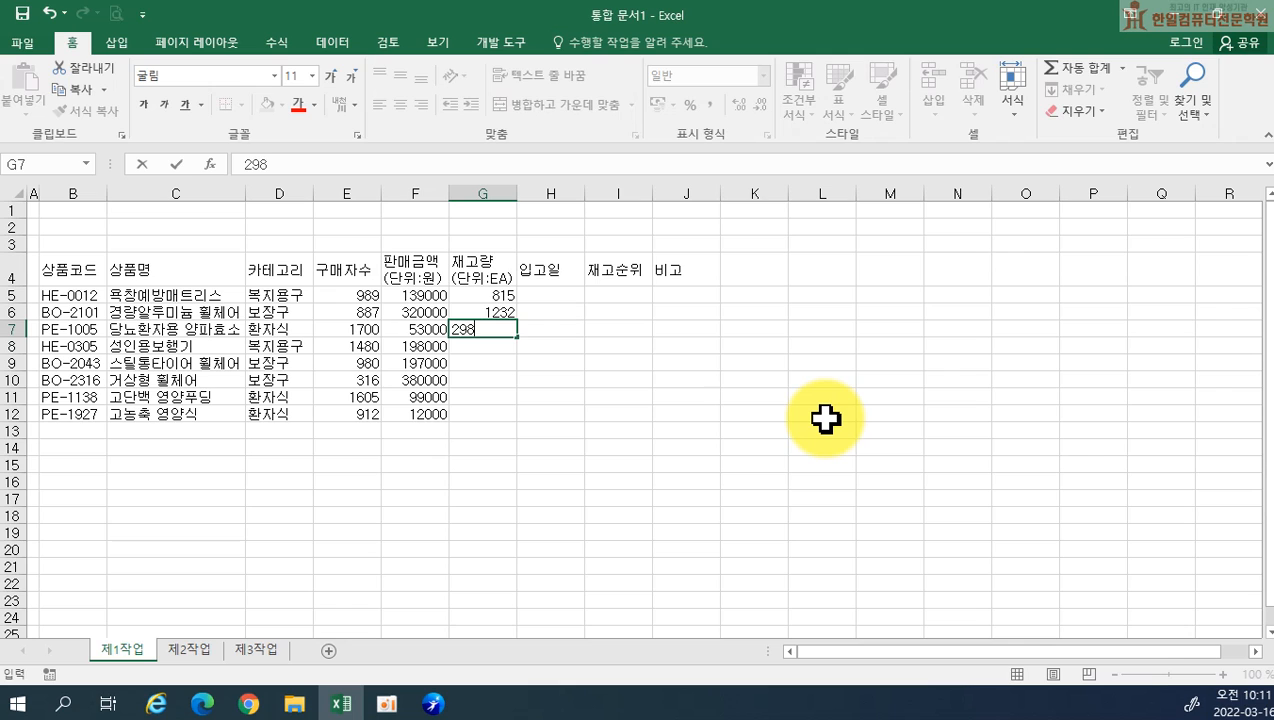
key("Return")
type("1141")
key("Return")
type("1024")
key("Return")
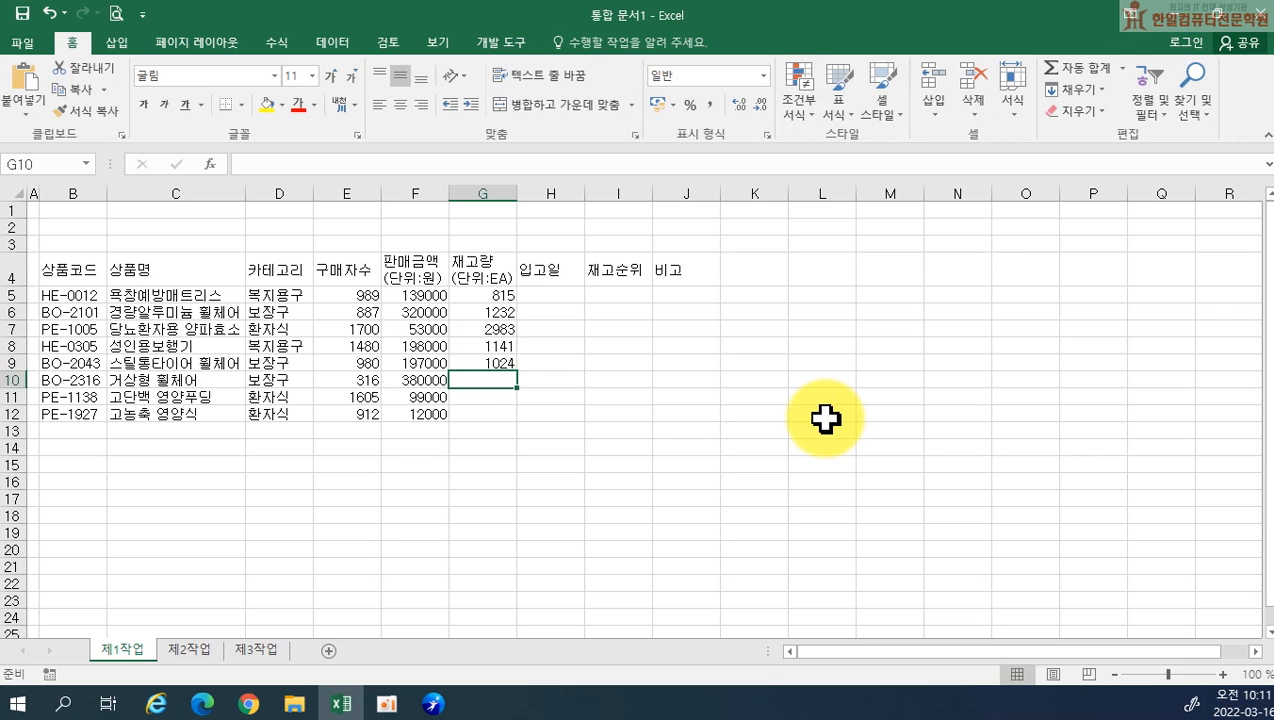
Enter the stock quantities 684, 827 and 3028 in G10 to G12
type("684")
key("Return")
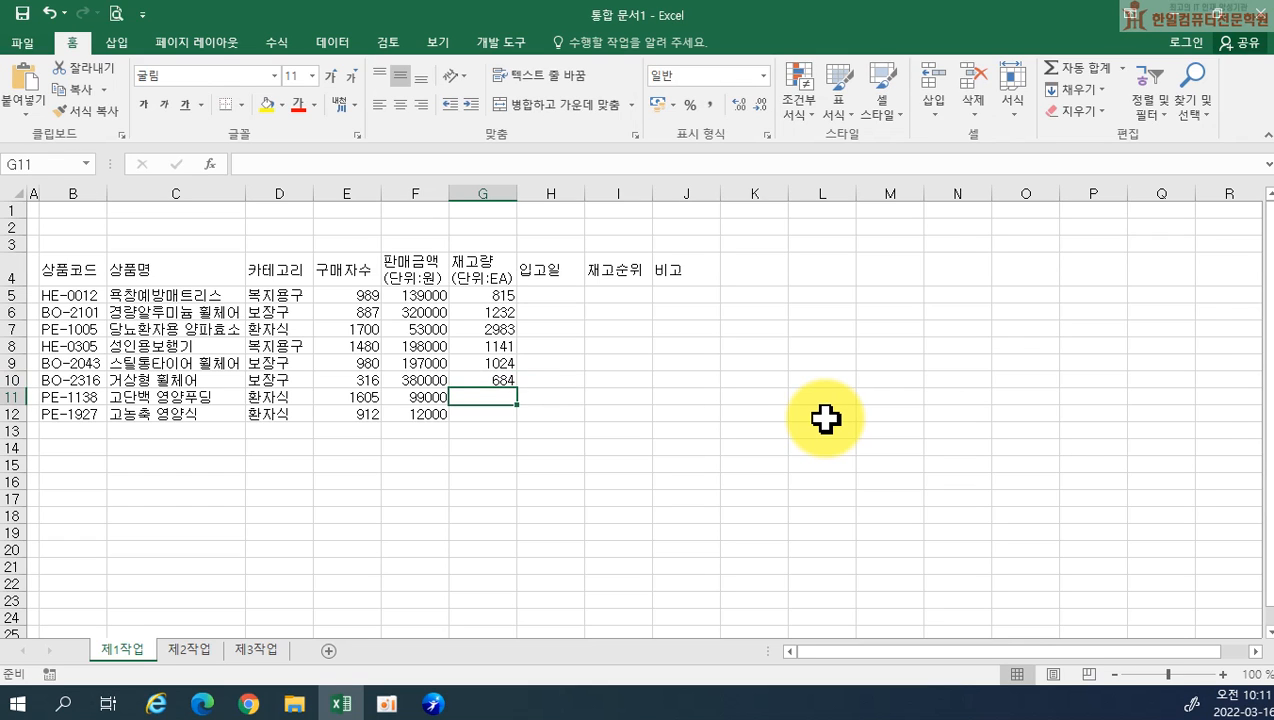
type("827")
key("Return")
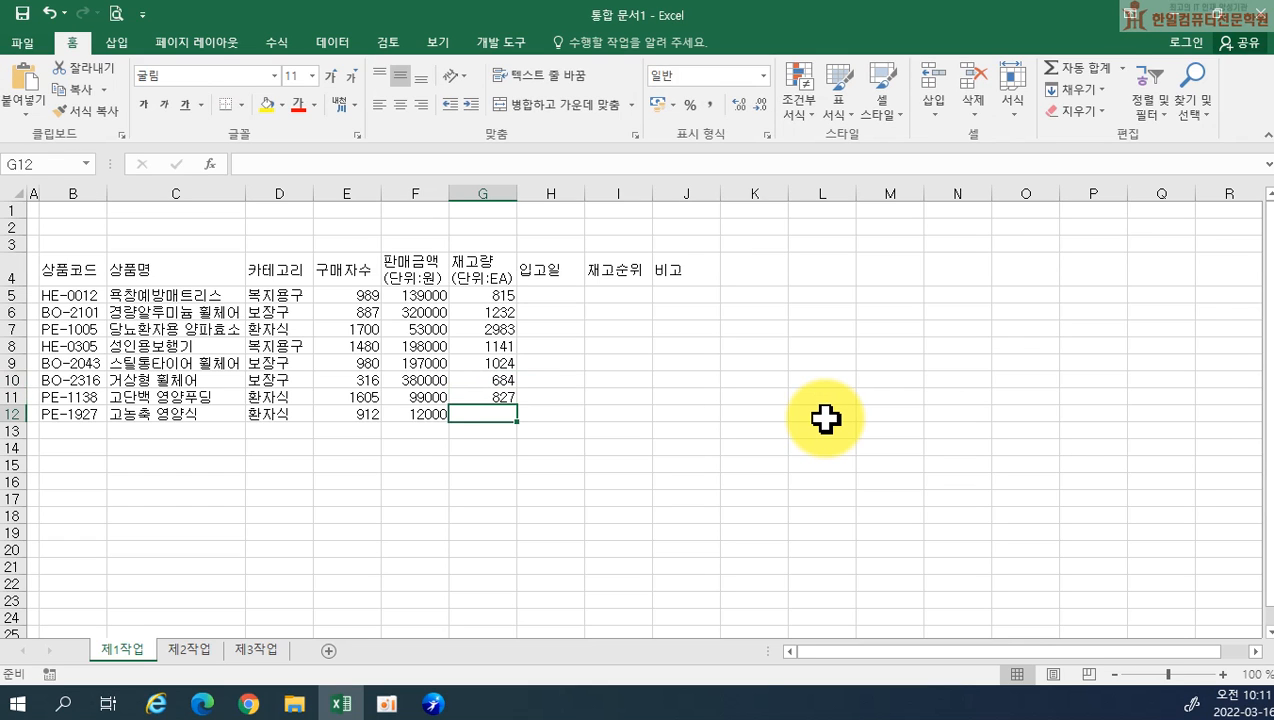
type("3028")
key("Return")
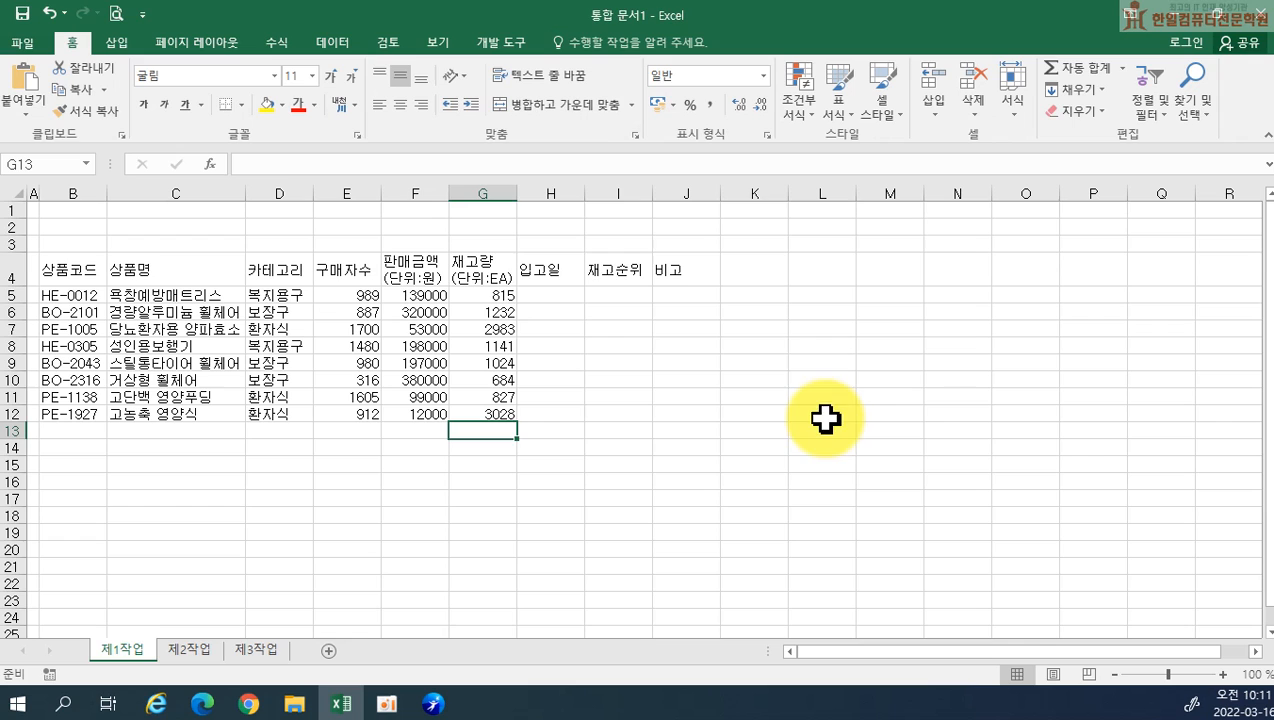
Enter the receiving dates 2019-05-12, 2019-01-20 and 2019-10-11 in H5 to H7
left_click(545, 293)
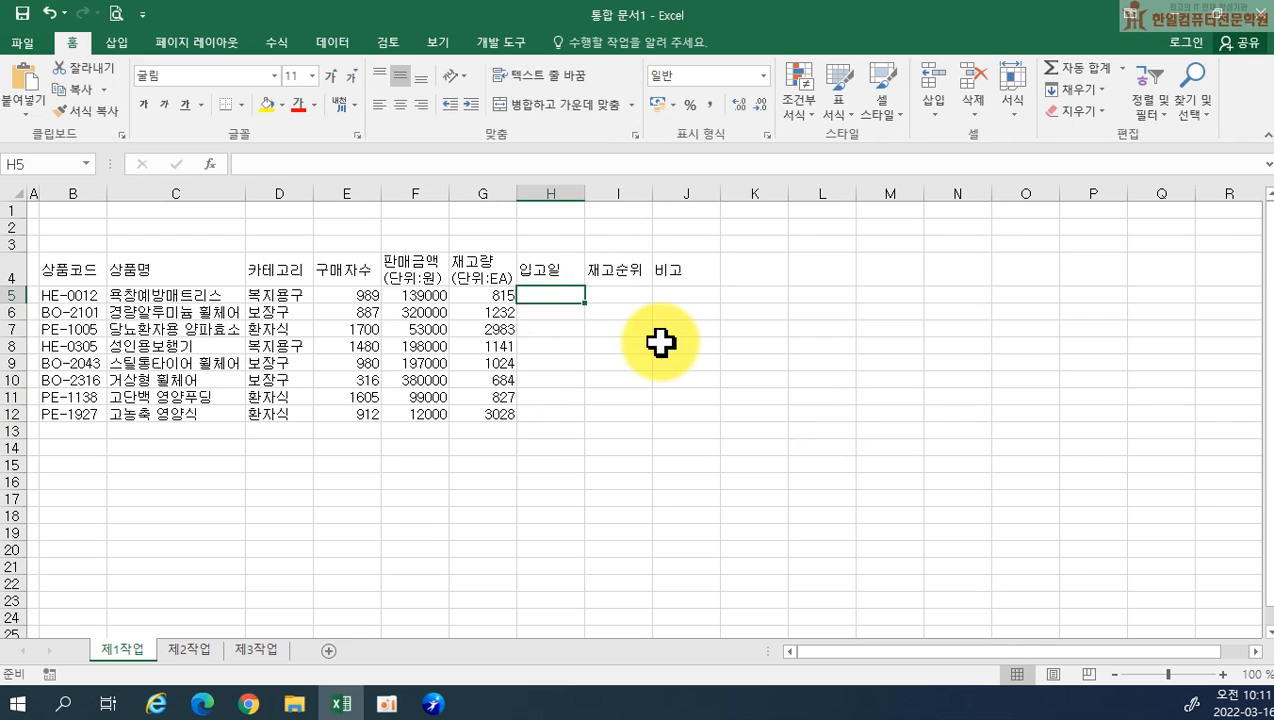
type("19-05-12")
key("Return")
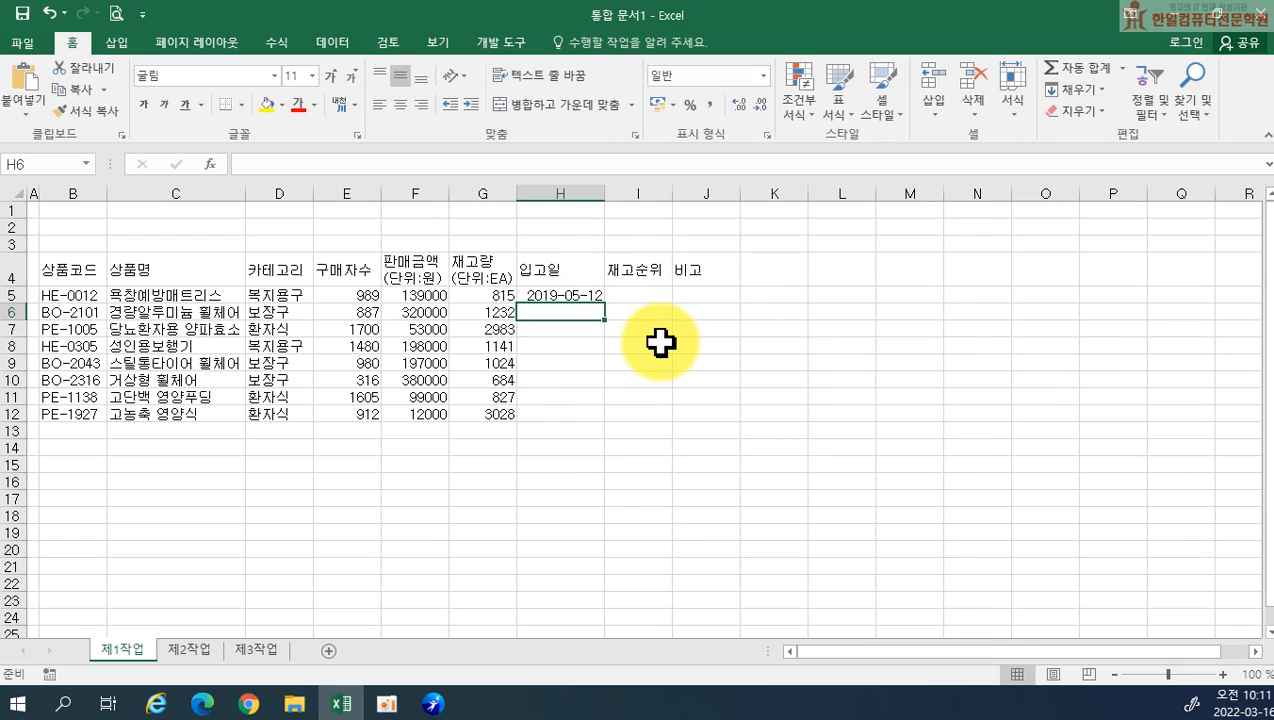
type("19-01-2")
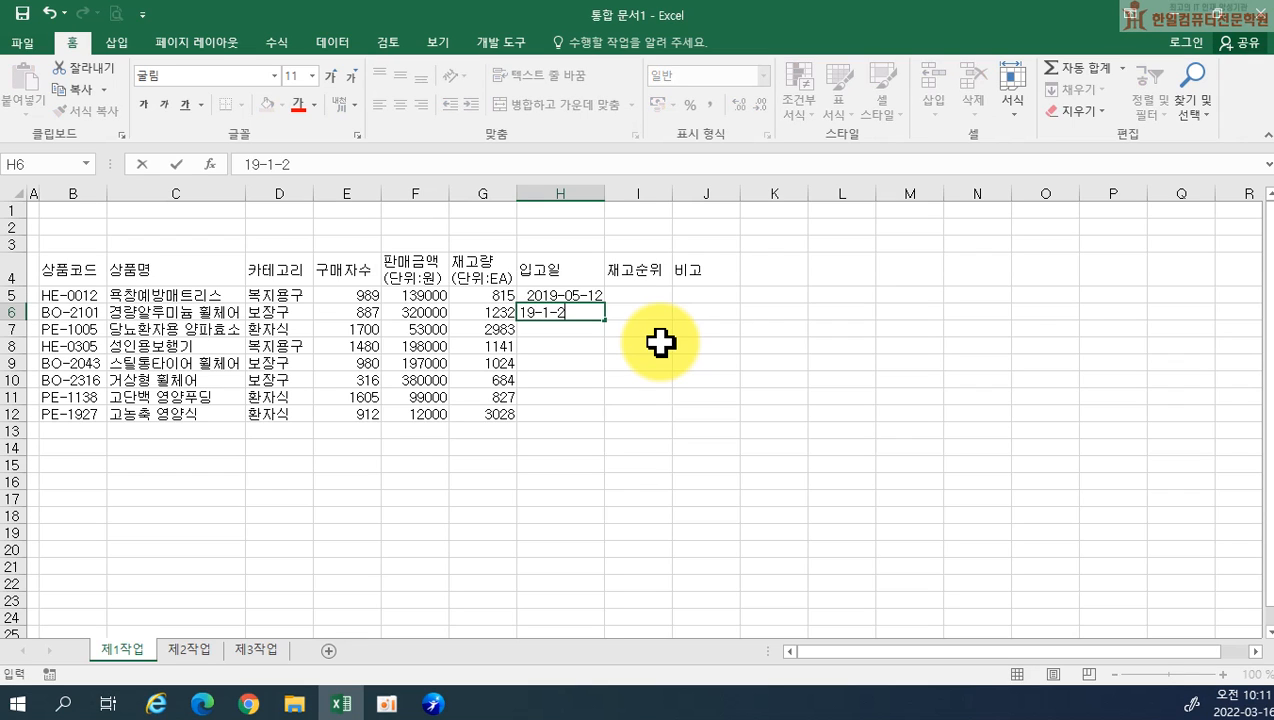
type("0")
key("Return")
type("19-")
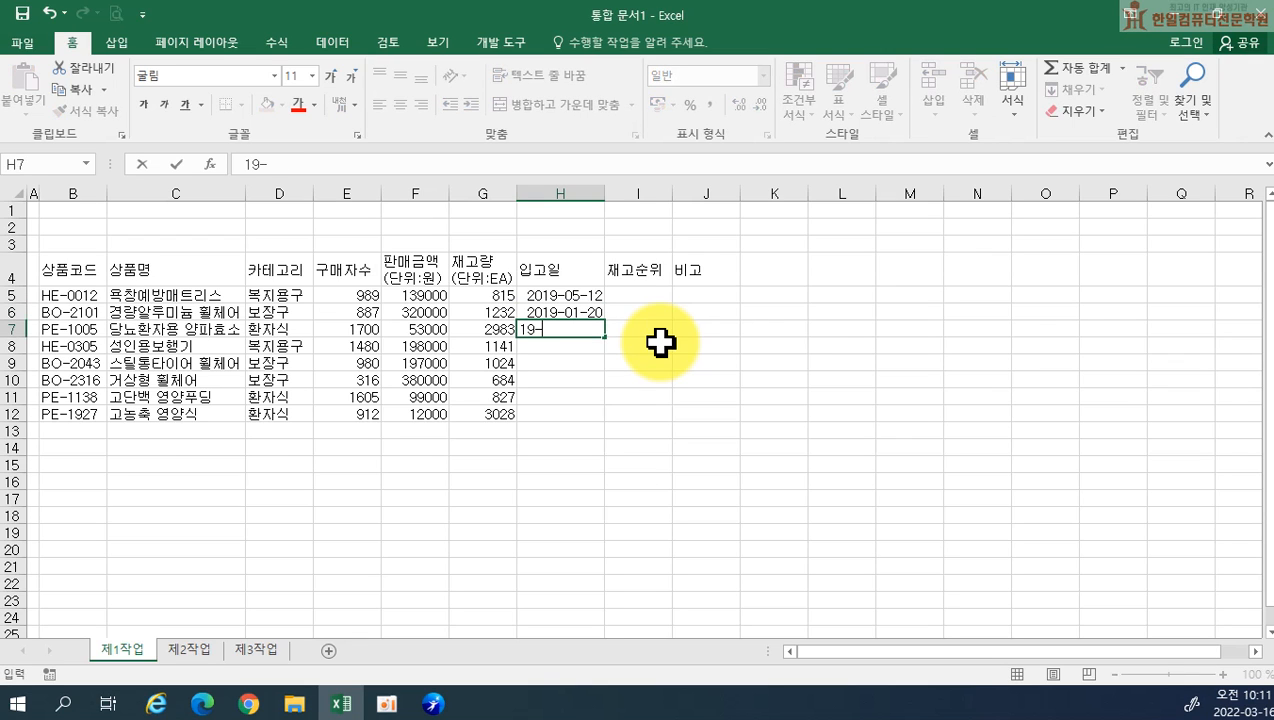
type("10-11")
key("Return")
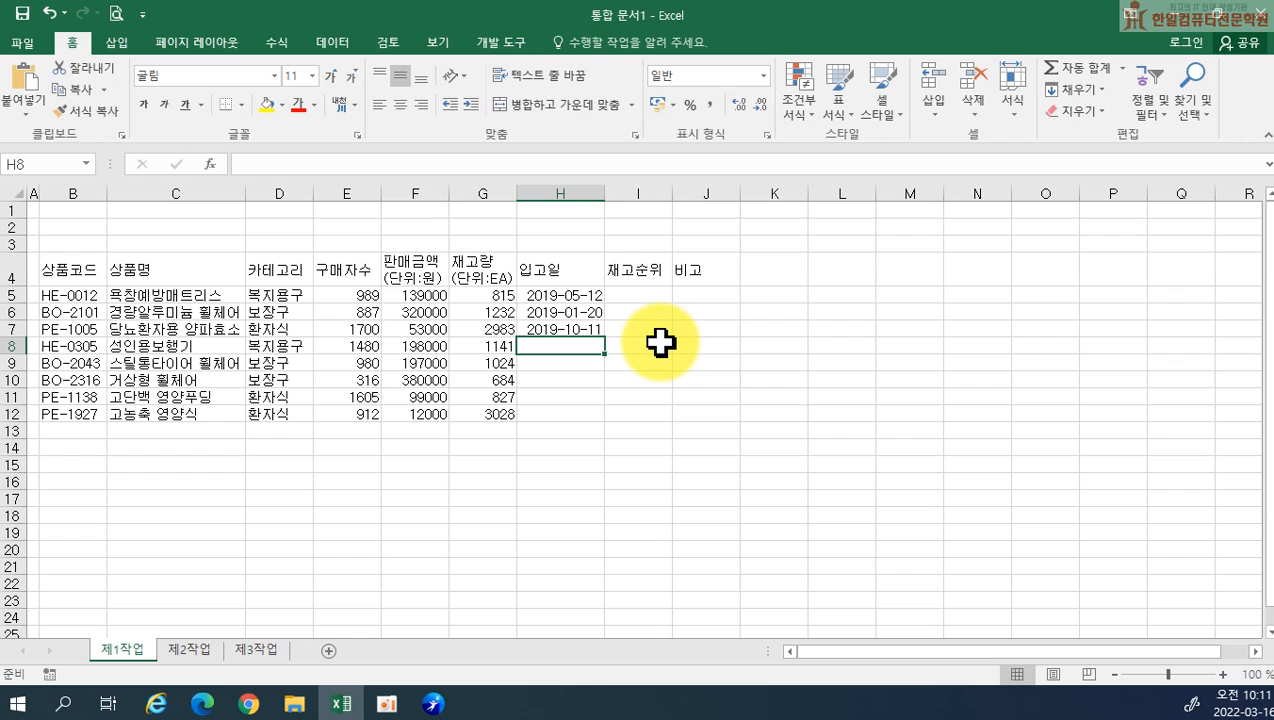
Enter the receiving dates 2019-03-25 and 2019-04-08 in H8 and H9
type("19-03-2")
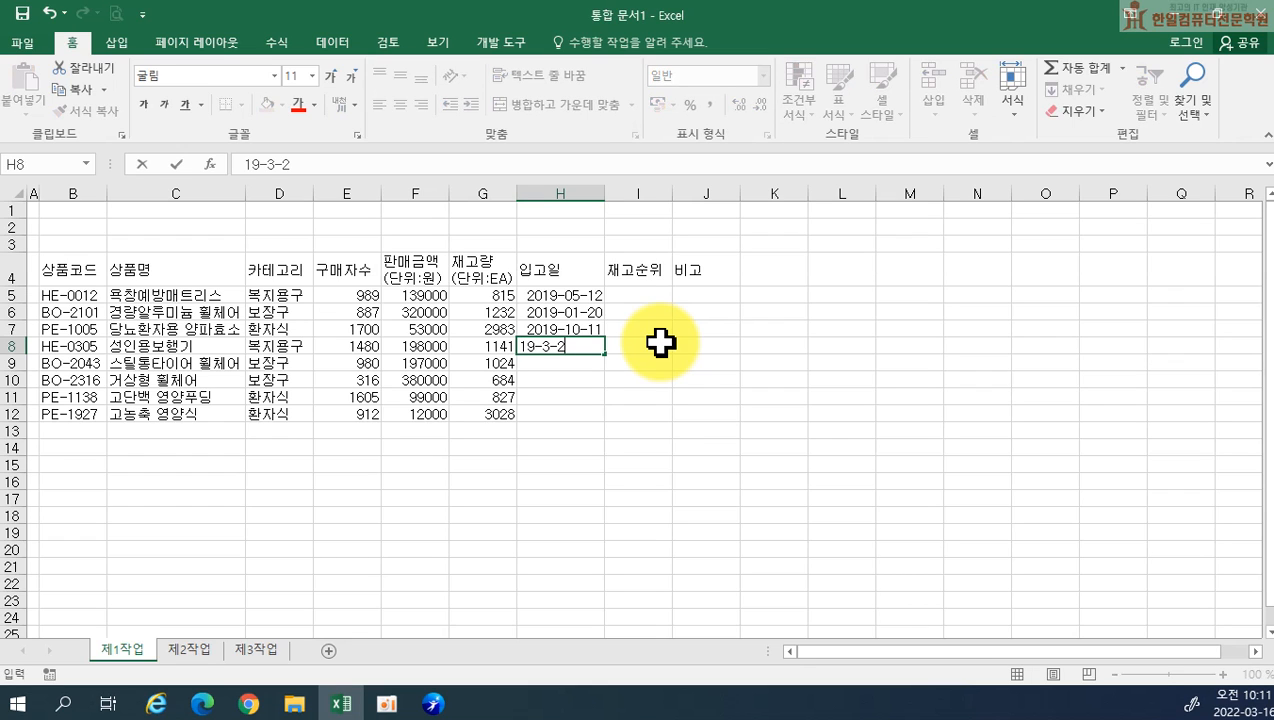
type("5")
key("Return")
type("19-04-08")
key("Return")
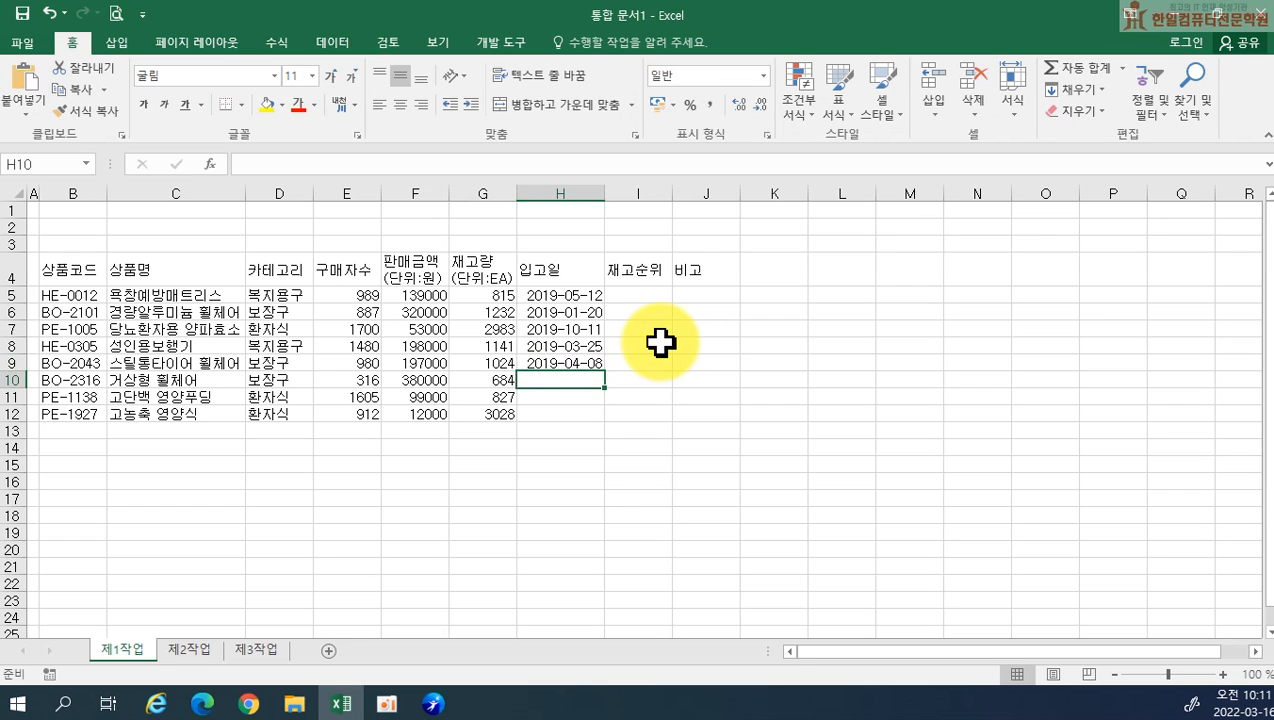
Enter the receiving dates 2009-03-13, 2019-09-20 and 2019-10-04 in H10 to H12
type("9-3-13")
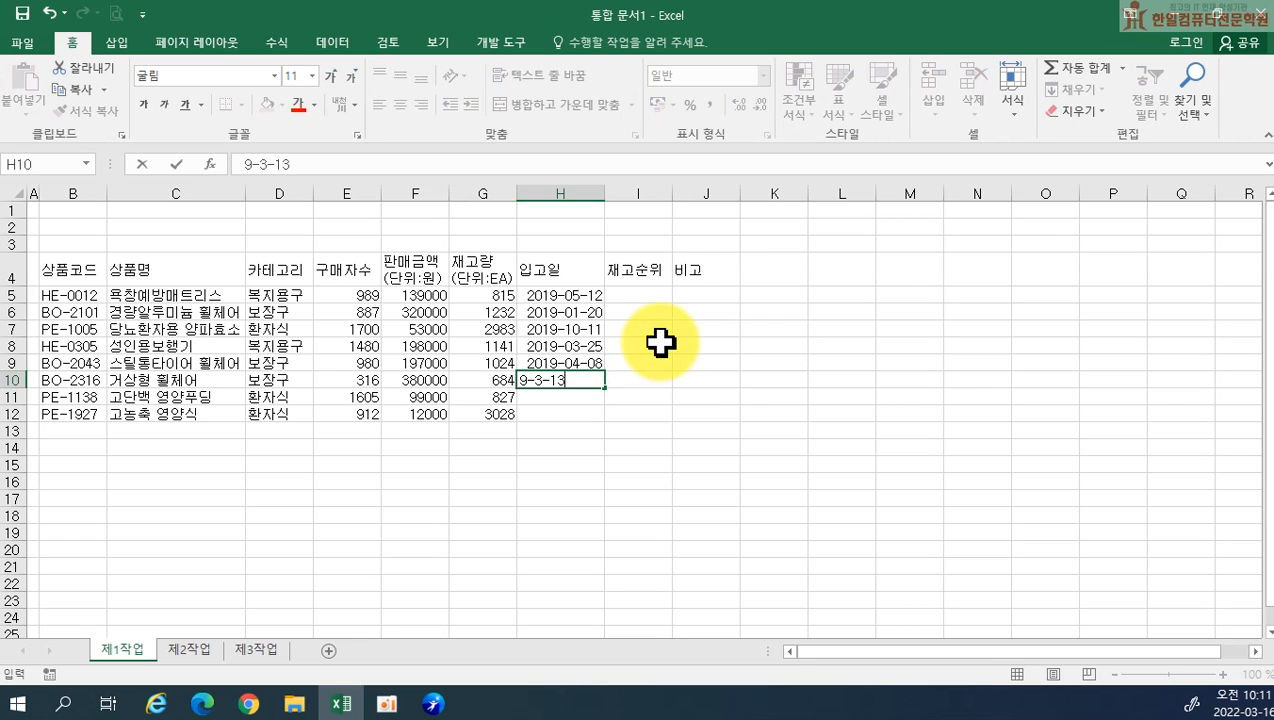
key("Return")
type("1")
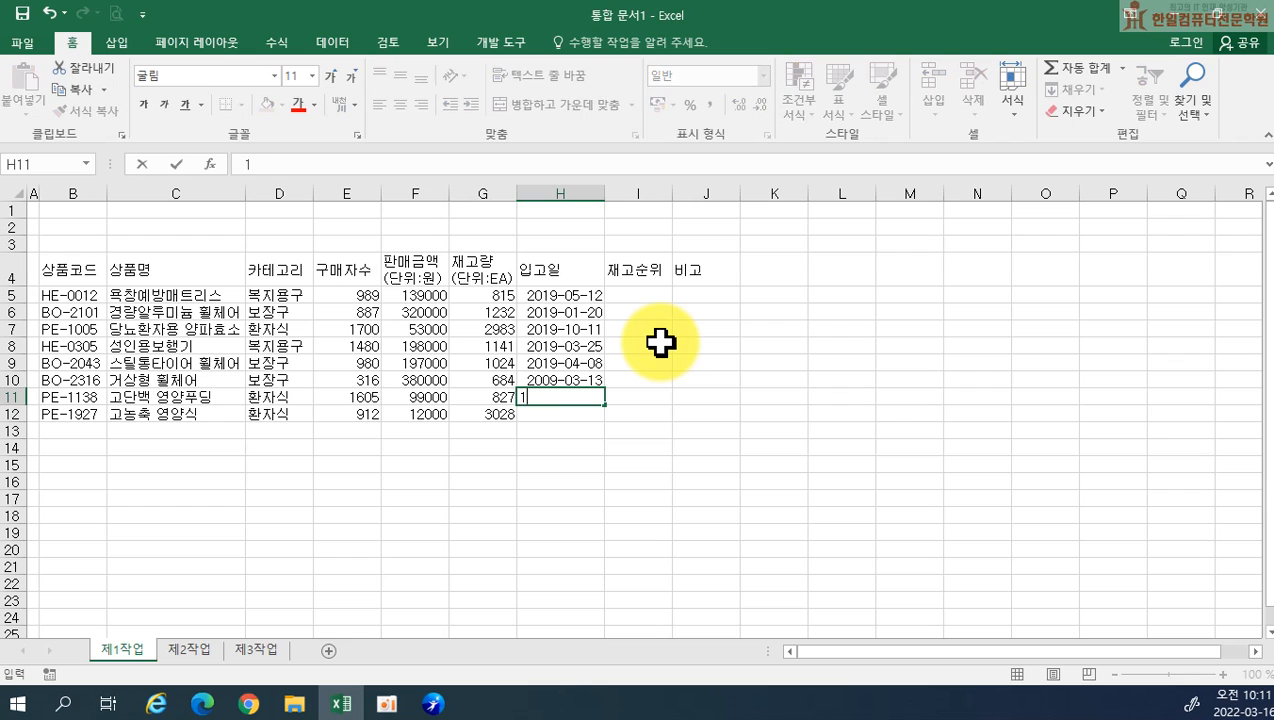
type("9-09-20")
key("Return")
type("19-1")
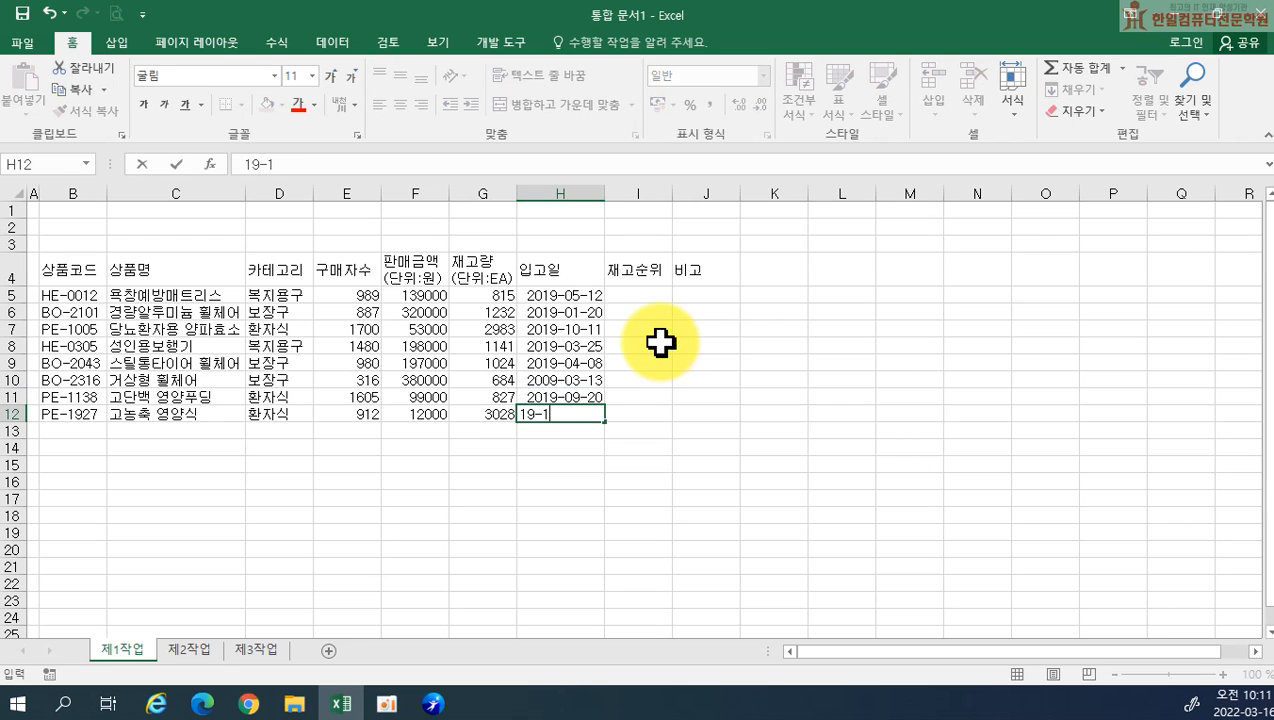
type("0-04")
key("Return")
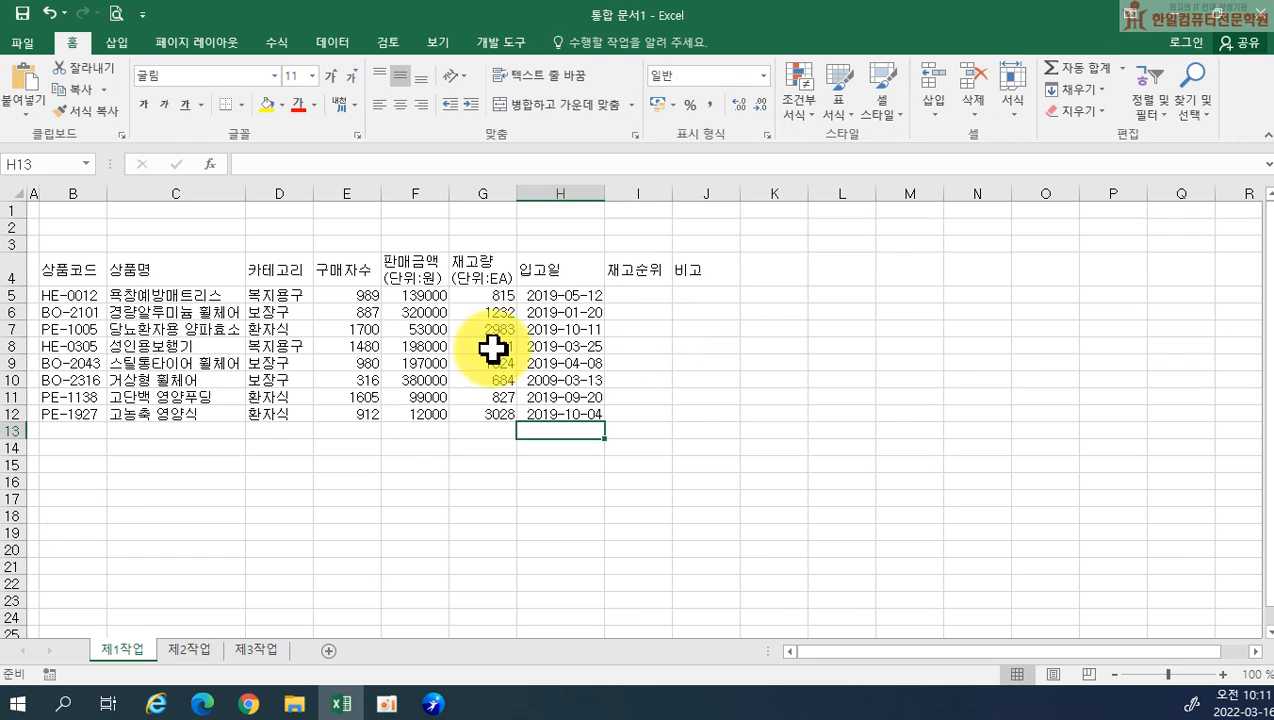
Merge and center B13:D13, B14:D14, F13:F14 and G13:I13 below the table
left_click_drag(68, 431, 316, 452)
left_click(520, 104)
left_click_drag(408, 433, 408, 446)
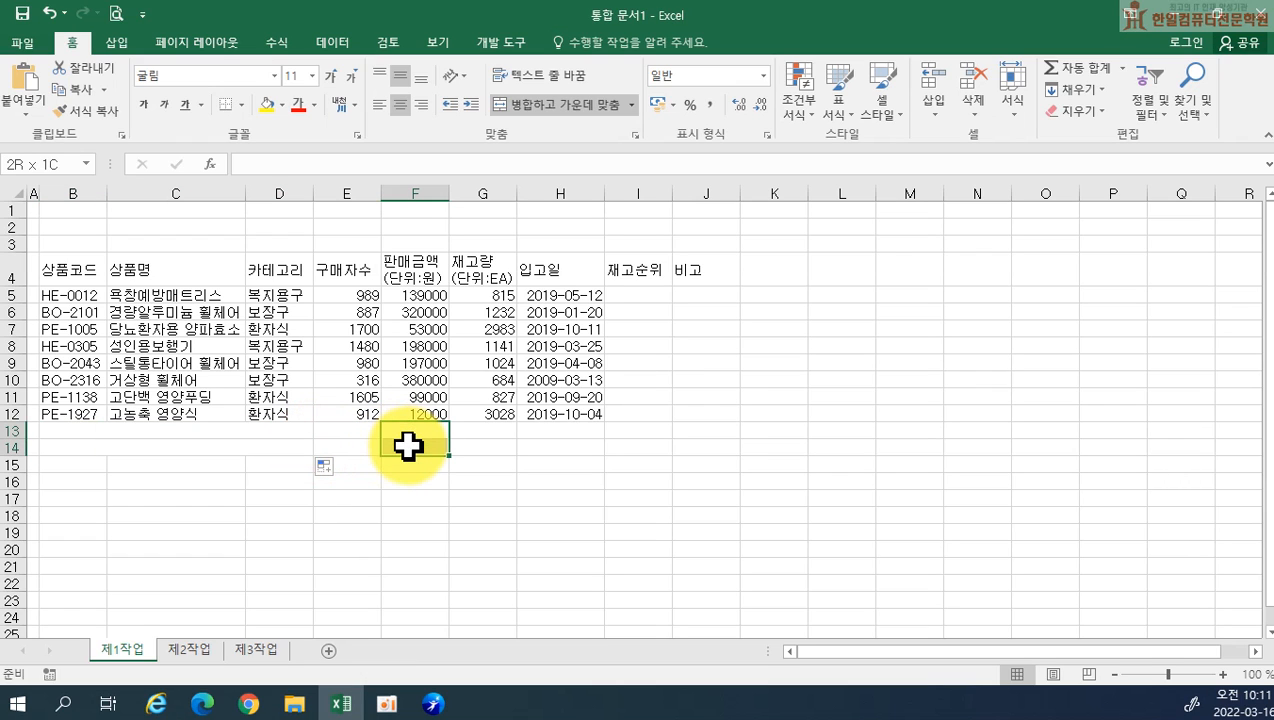
left_click(560, 104)
left_click_drag(466, 428, 630, 430)
left_click(529, 108)
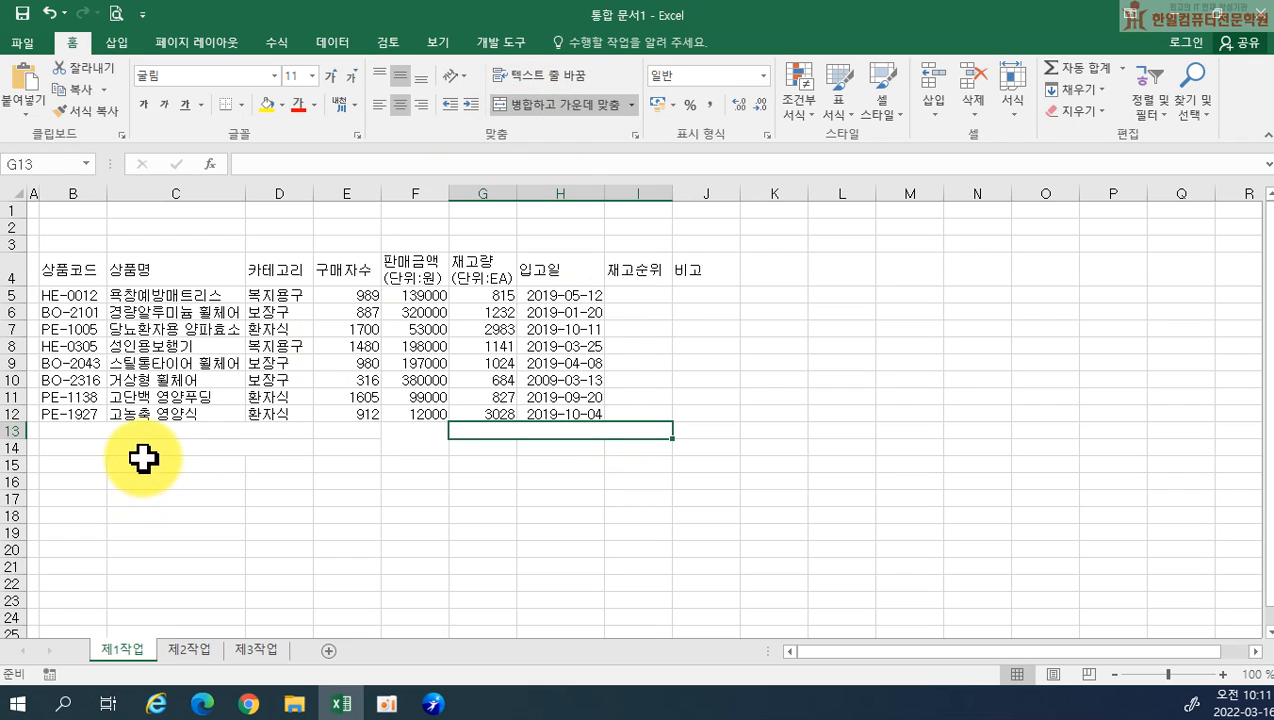
Label the merged cell B13 환자식 판매금액(단위:원) 평균 and B14 복지용구 구매자수 합계
left_click(128, 429)
type("환자식 판맥")
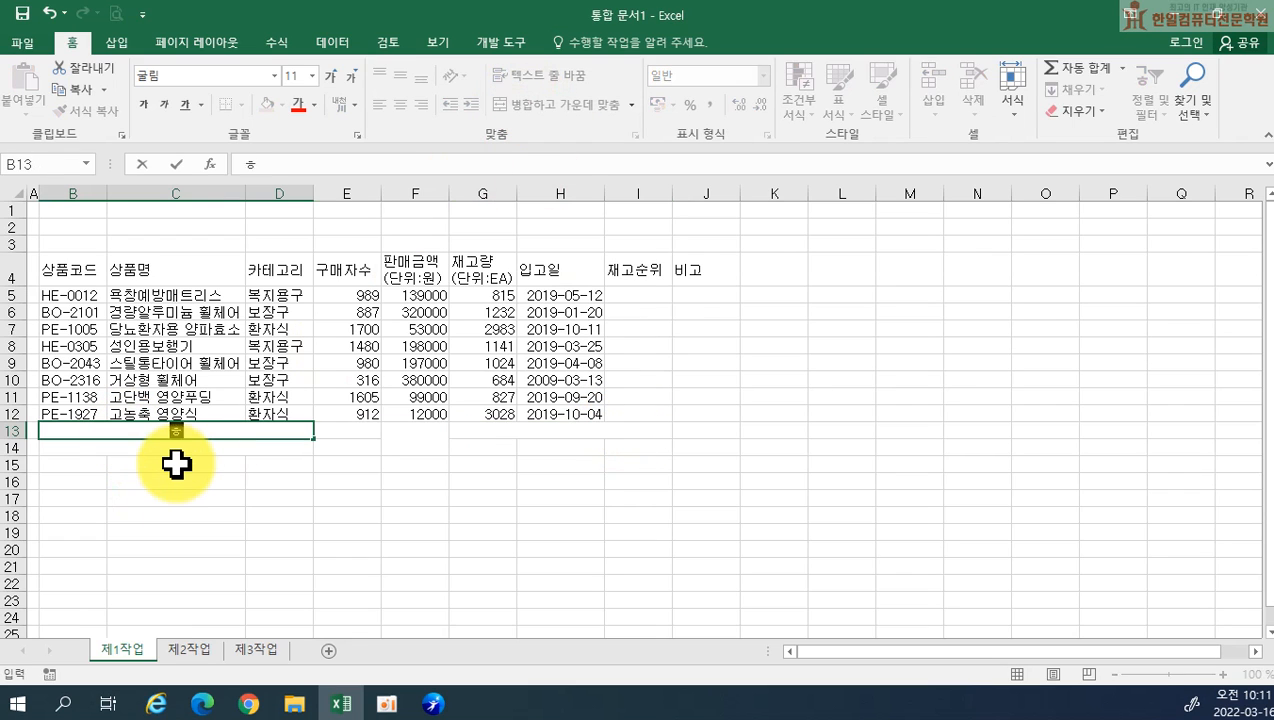
type("금액(단")
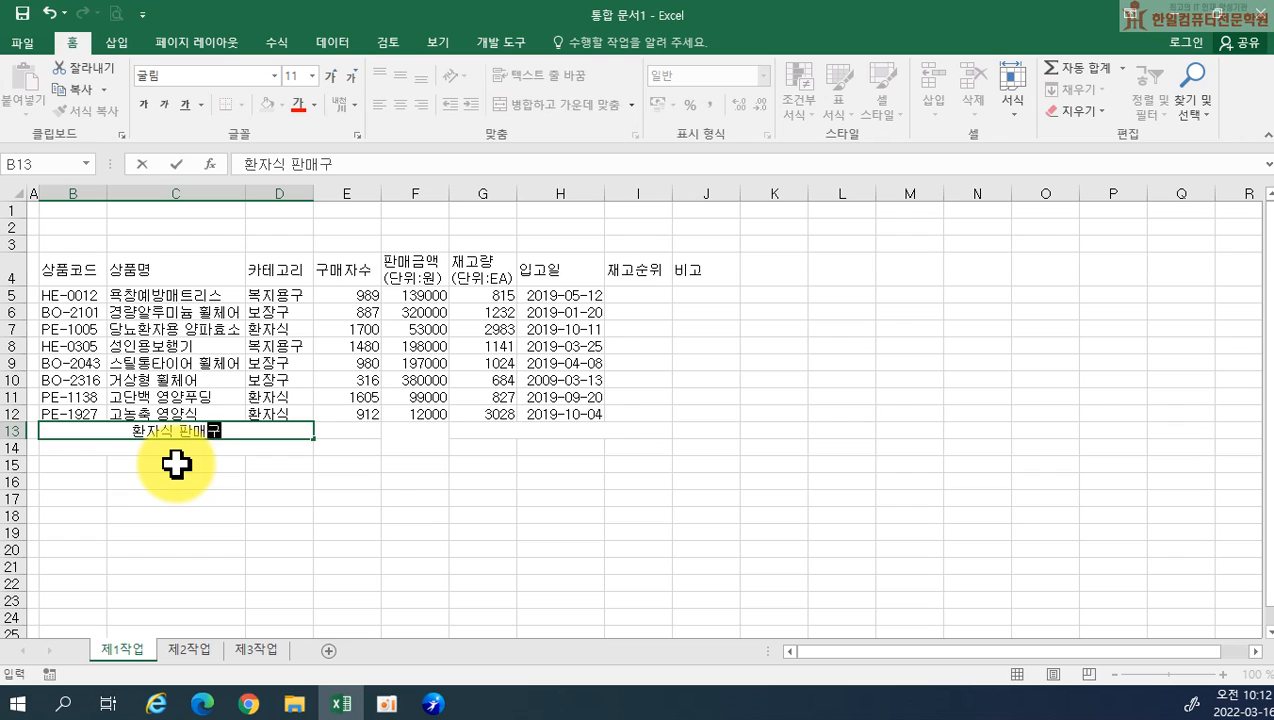
type("위:")
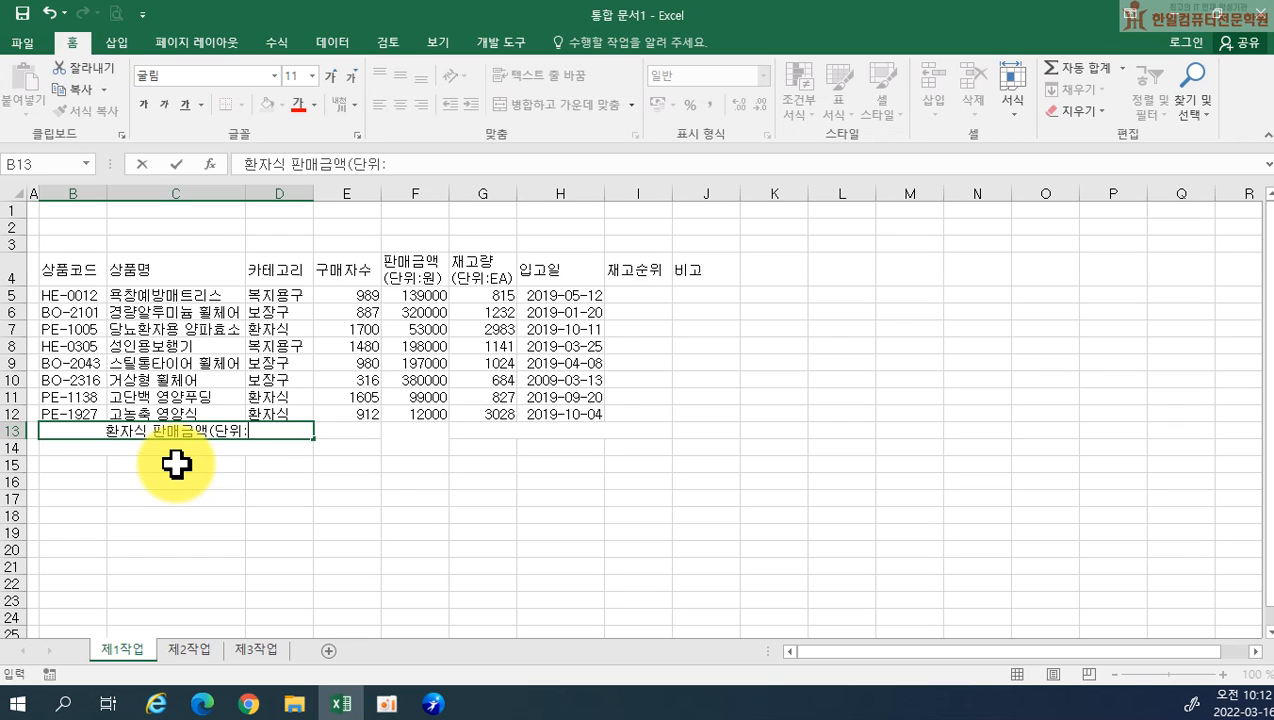
type("원) 평균")
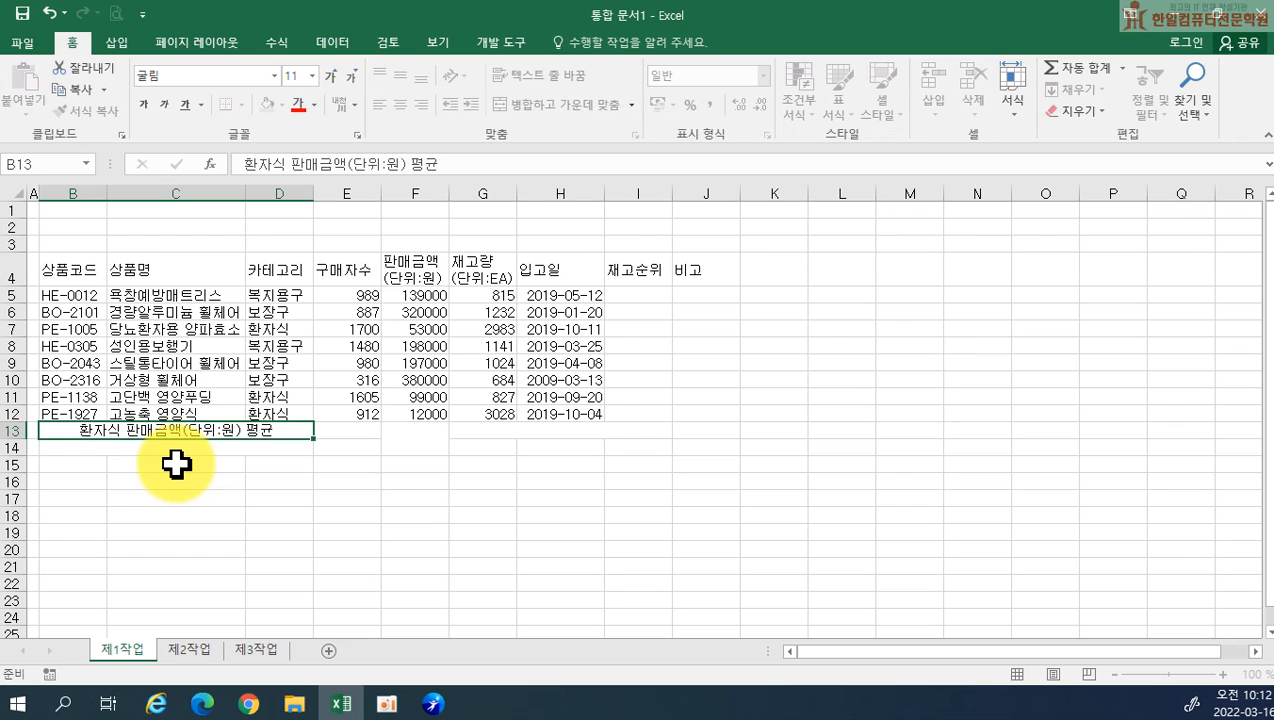
key("Return")
type("복지용구 굼")
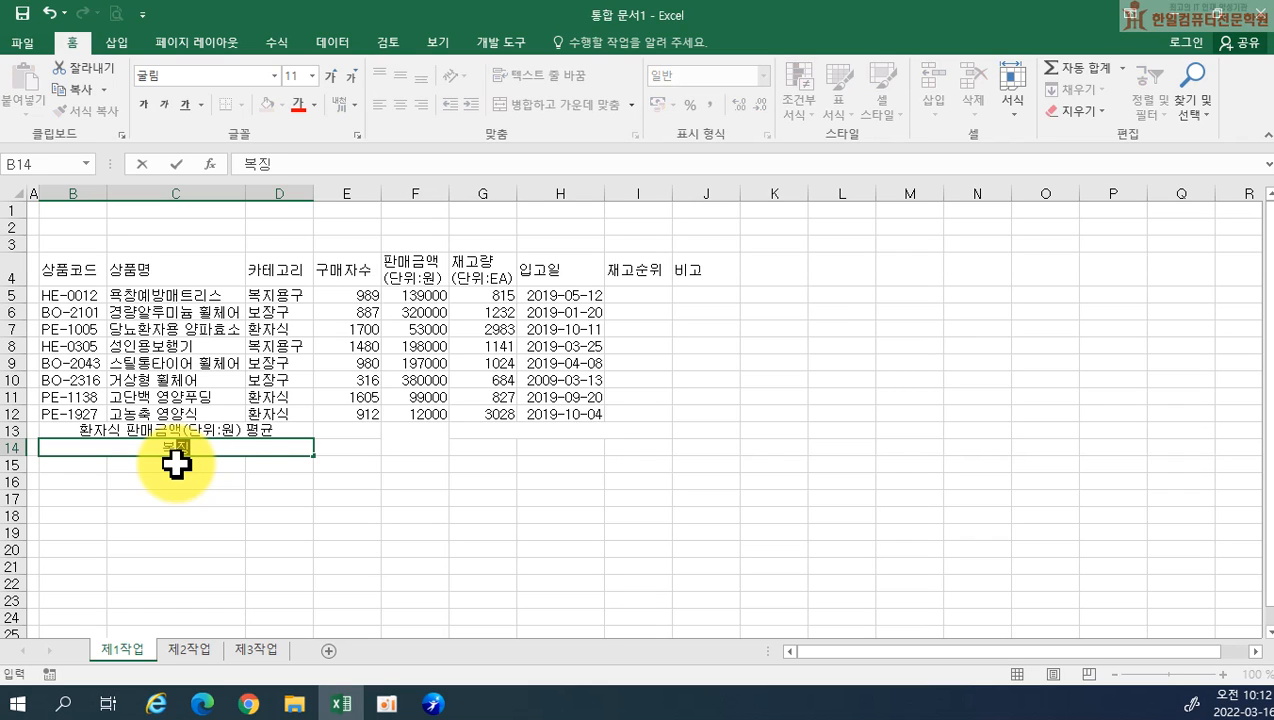
type("매자수 합계")
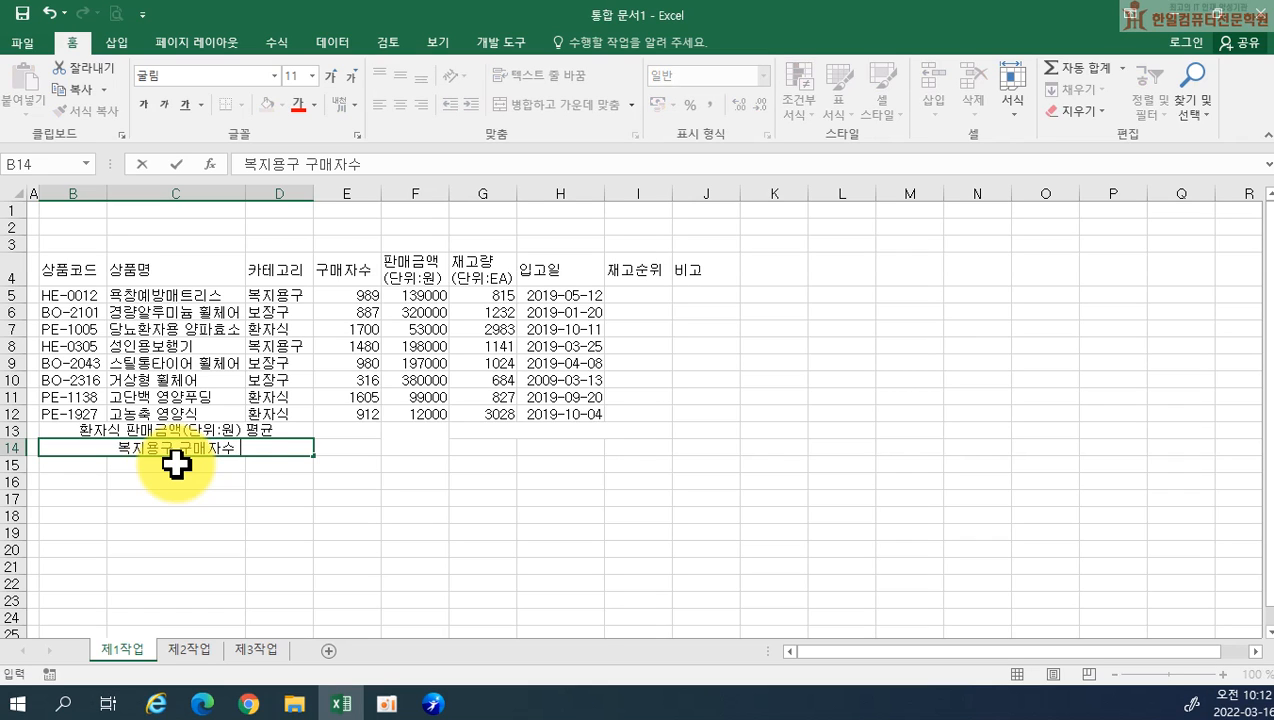
Label the merged cell G13 below the table as 두 번째로 많은 구매자수
key("Up")
key("Right")
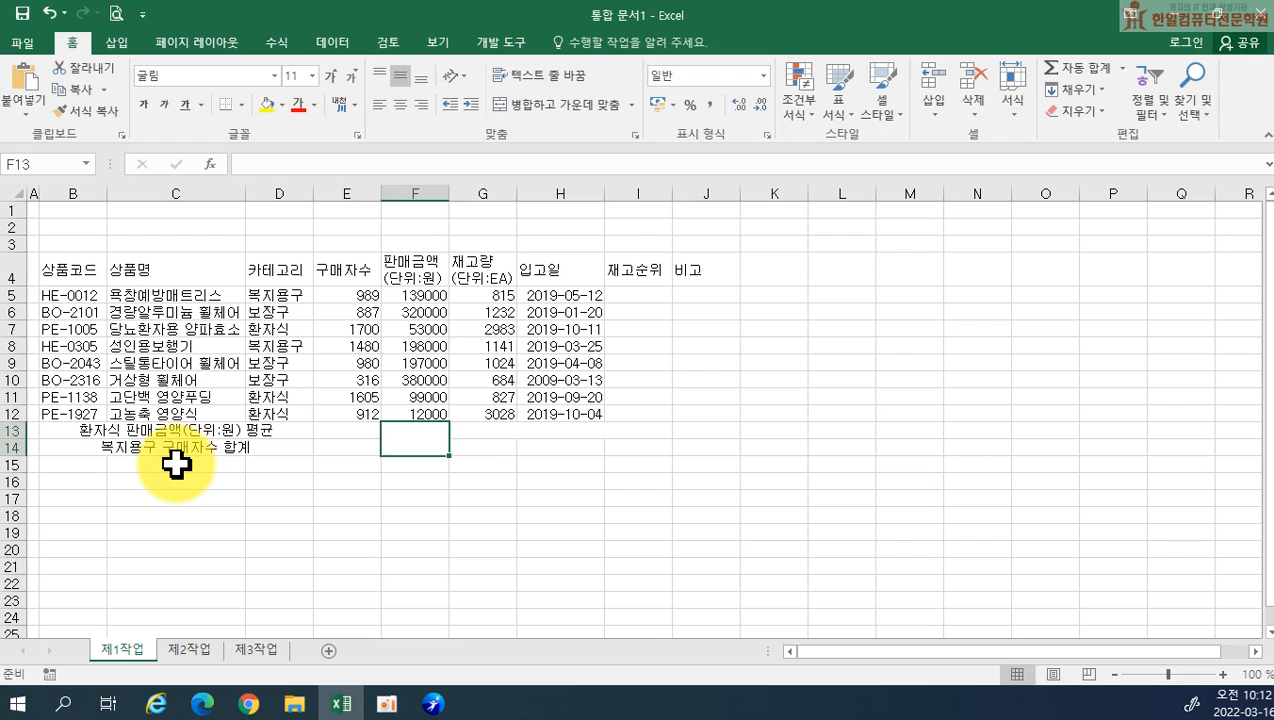
key("Right")
type("두 번째로 ")
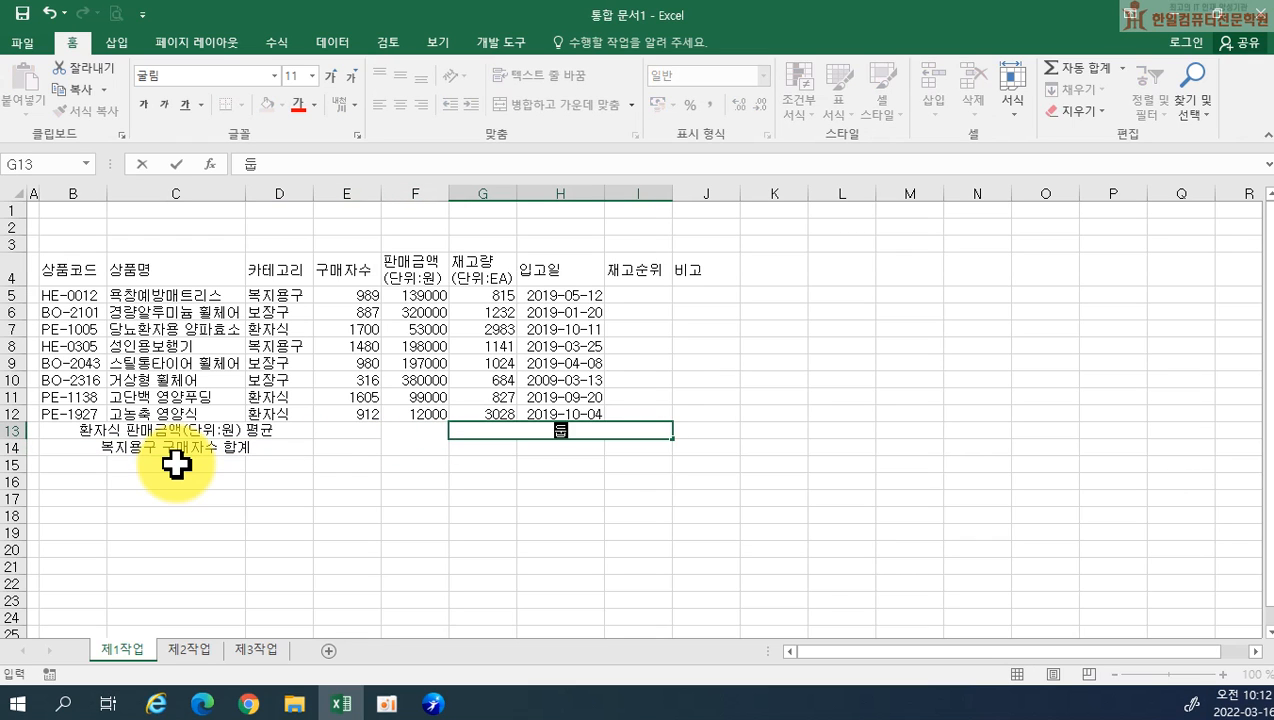
type("많은 구매자수")
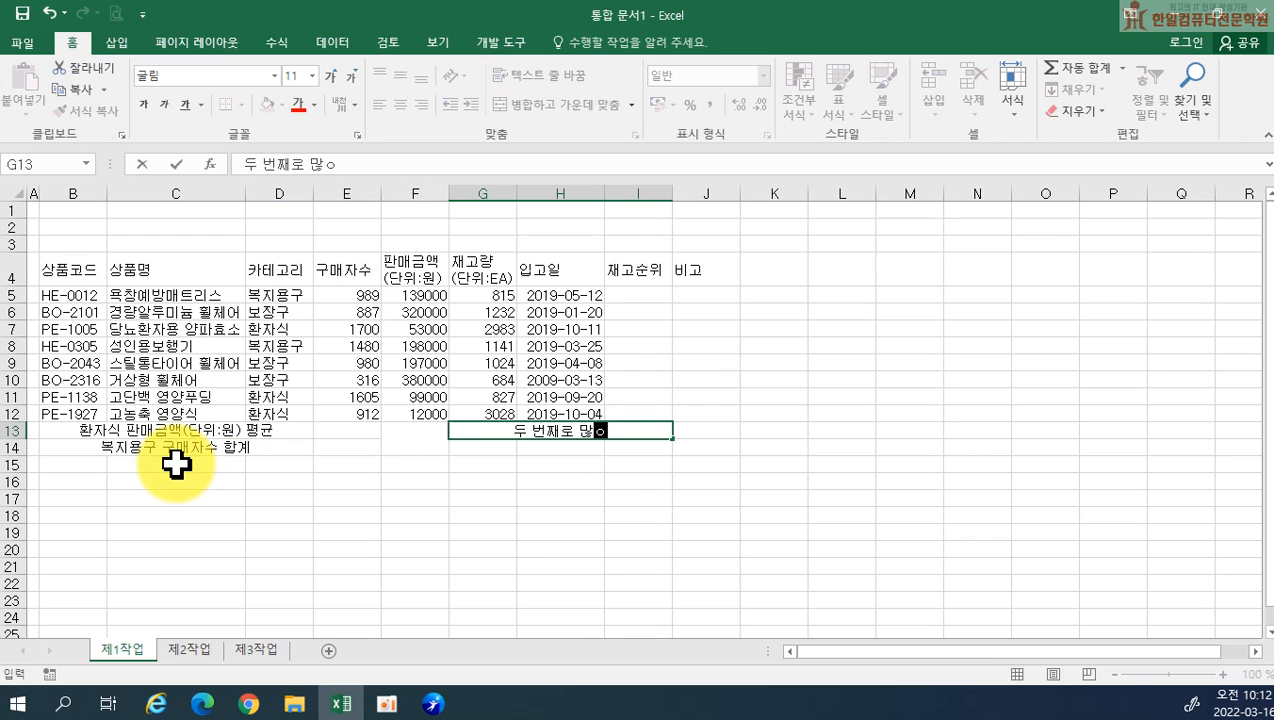
key("Return")
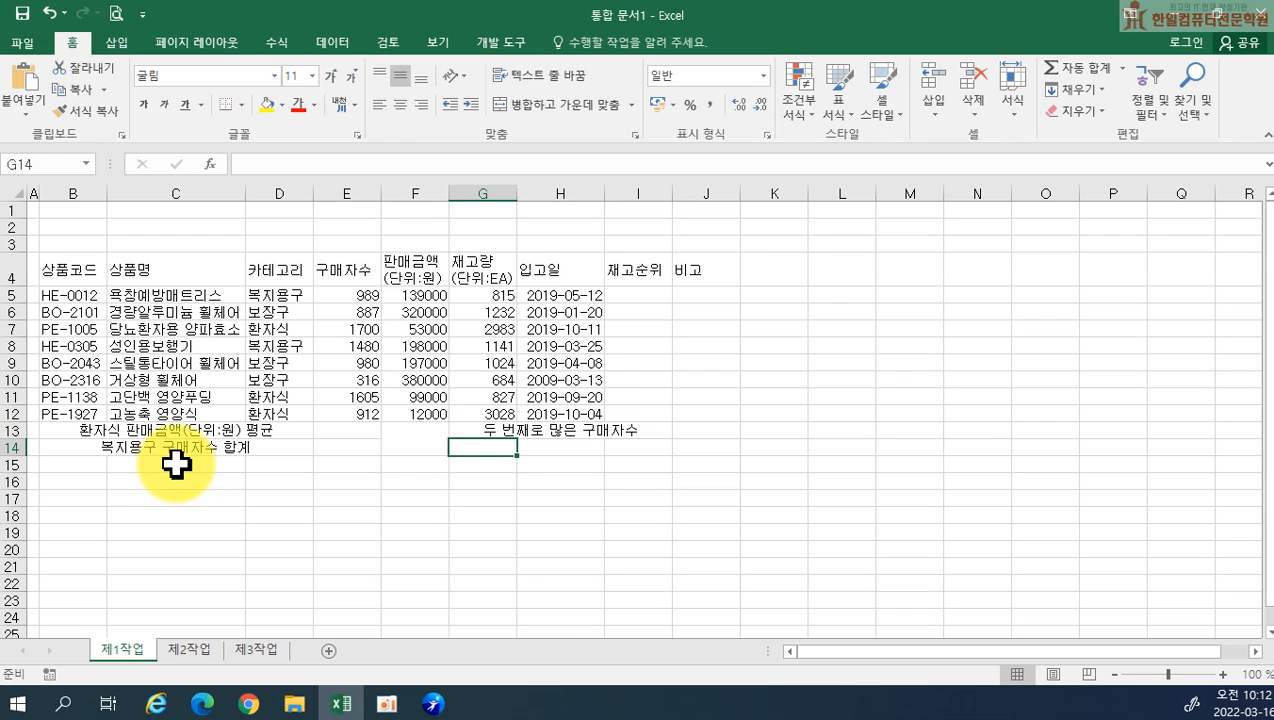
Enter the labels 상품명 in G14 and 구매자수 in I14
type("상품명")
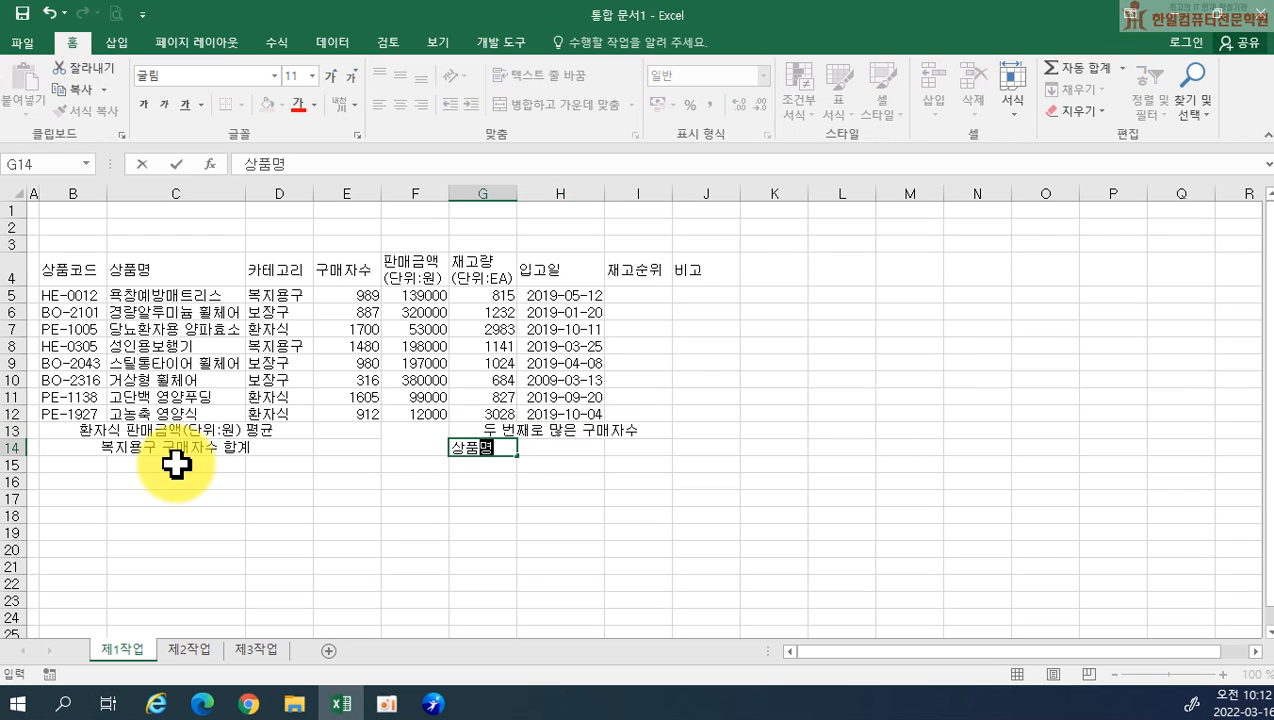
key("Tab")
type("구매자수")
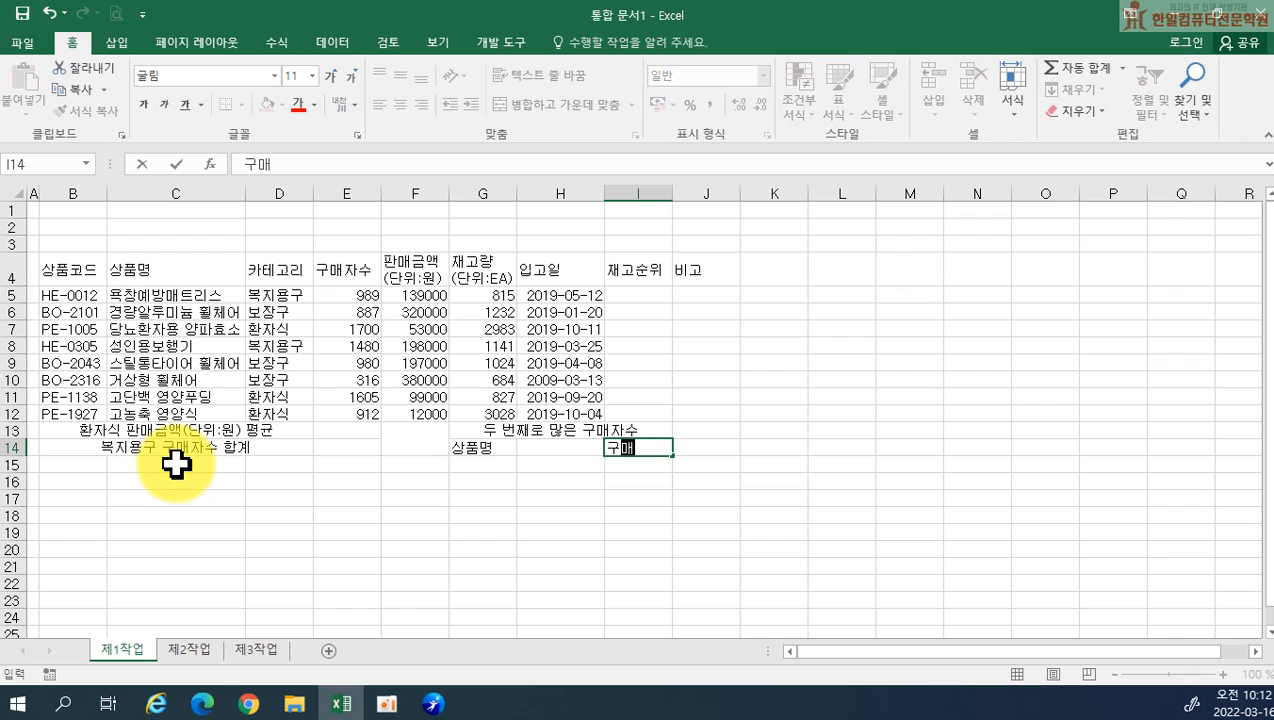
key("Return")
Apply all borders to the whole table range B4:J14
left_click_drag(69, 262, 722, 441)
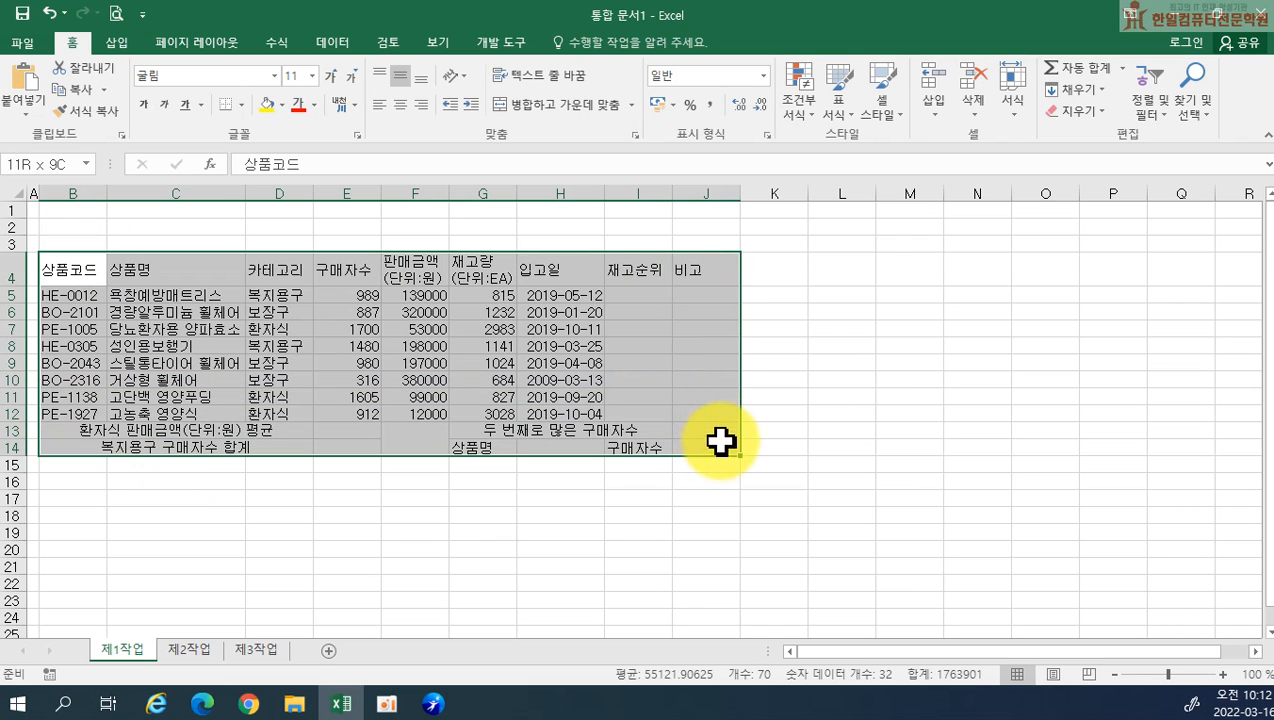
left_click(242, 105)
left_click(247, 256)
left_click_drag(774, 532, 706, 532)
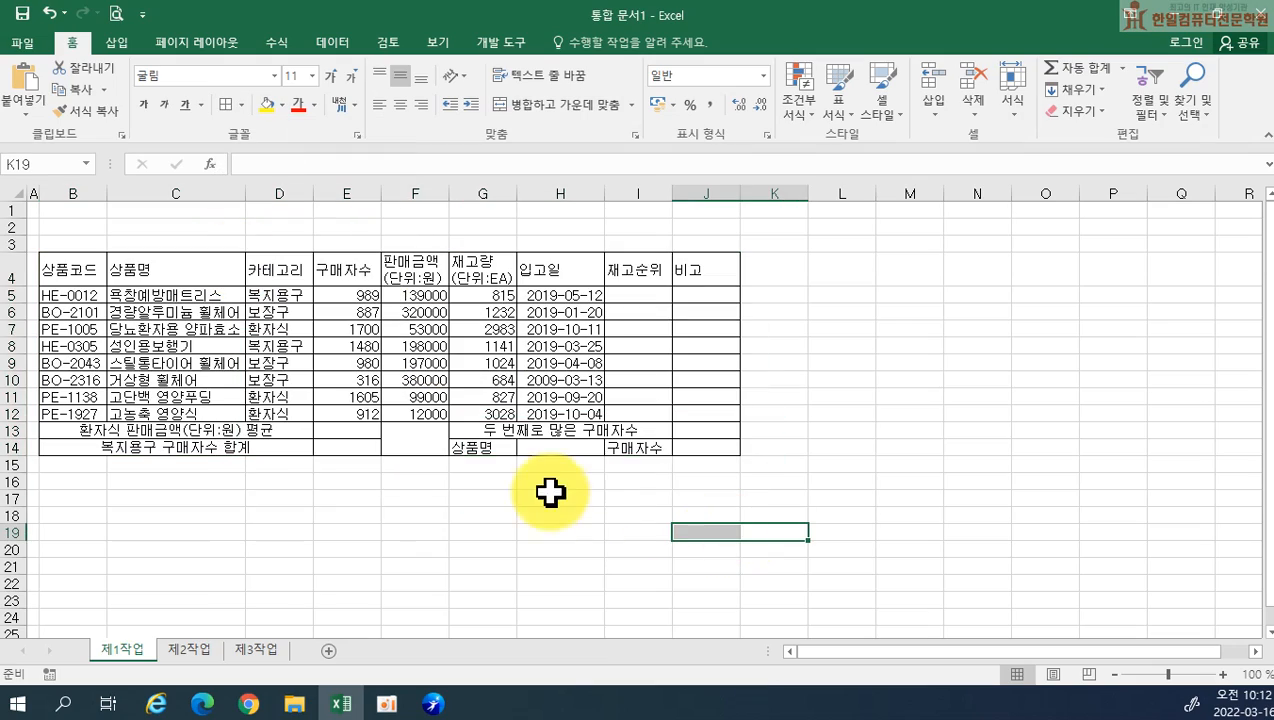
Center horizontally the header row B4:J4, the cells B5:D12, the dates H5:H12, and the labels G14 and I14
scroll(463, 475, "up", 2)
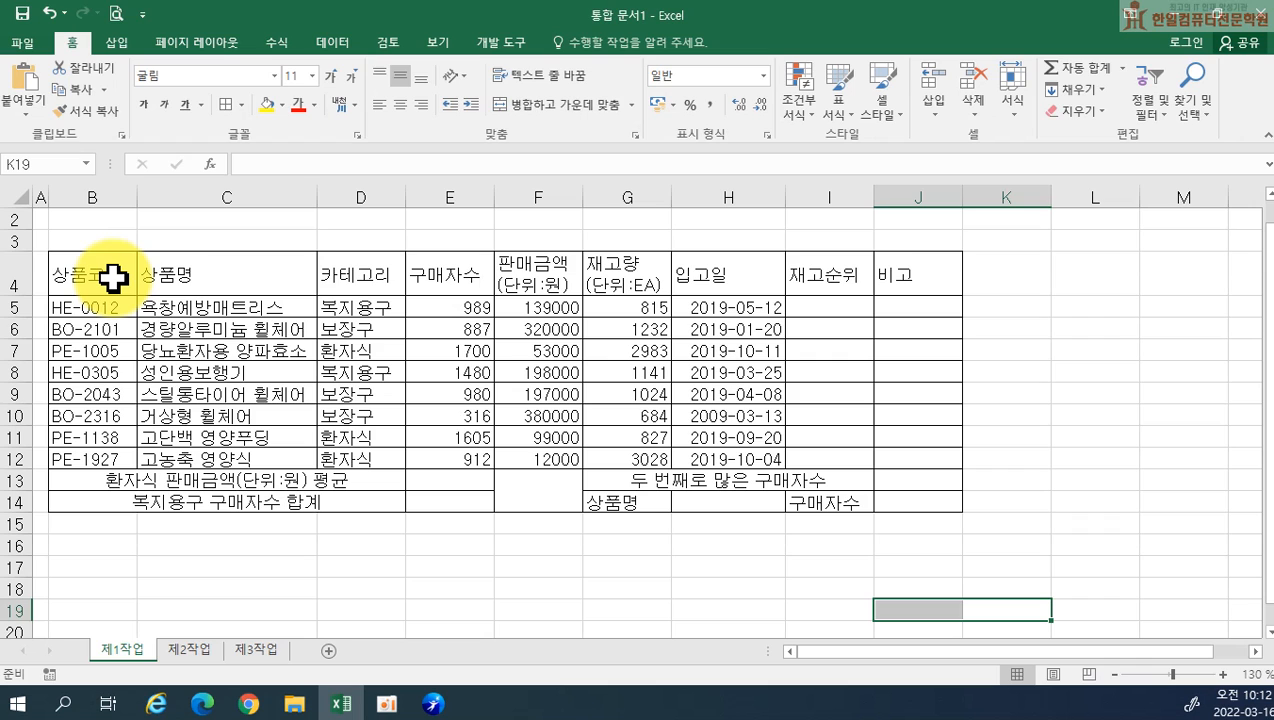
left_click_drag(112, 279, 898, 268)
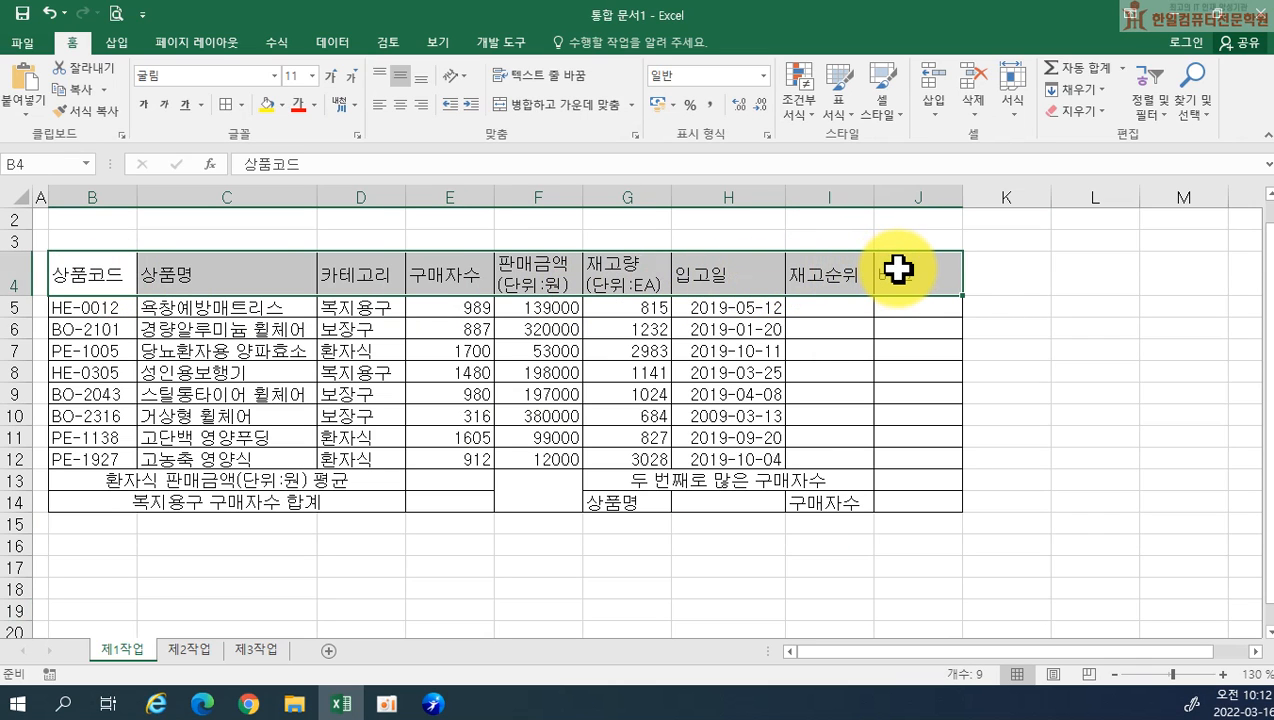
left_click(131, 307, "ctrl")
left_click_drag(131, 307, 341, 455)
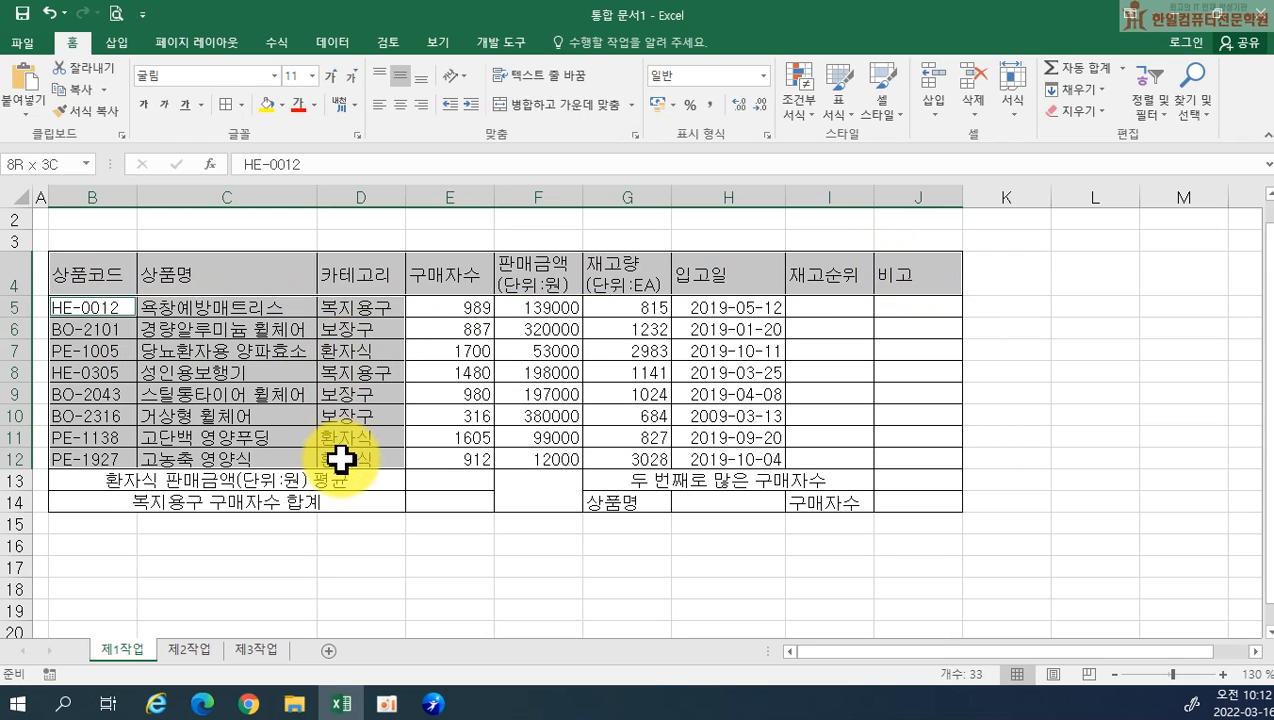
left_click(660, 510, "ctrl")
left_click(825, 501, "ctrl")
left_click_drag(726, 310, 692, 440)
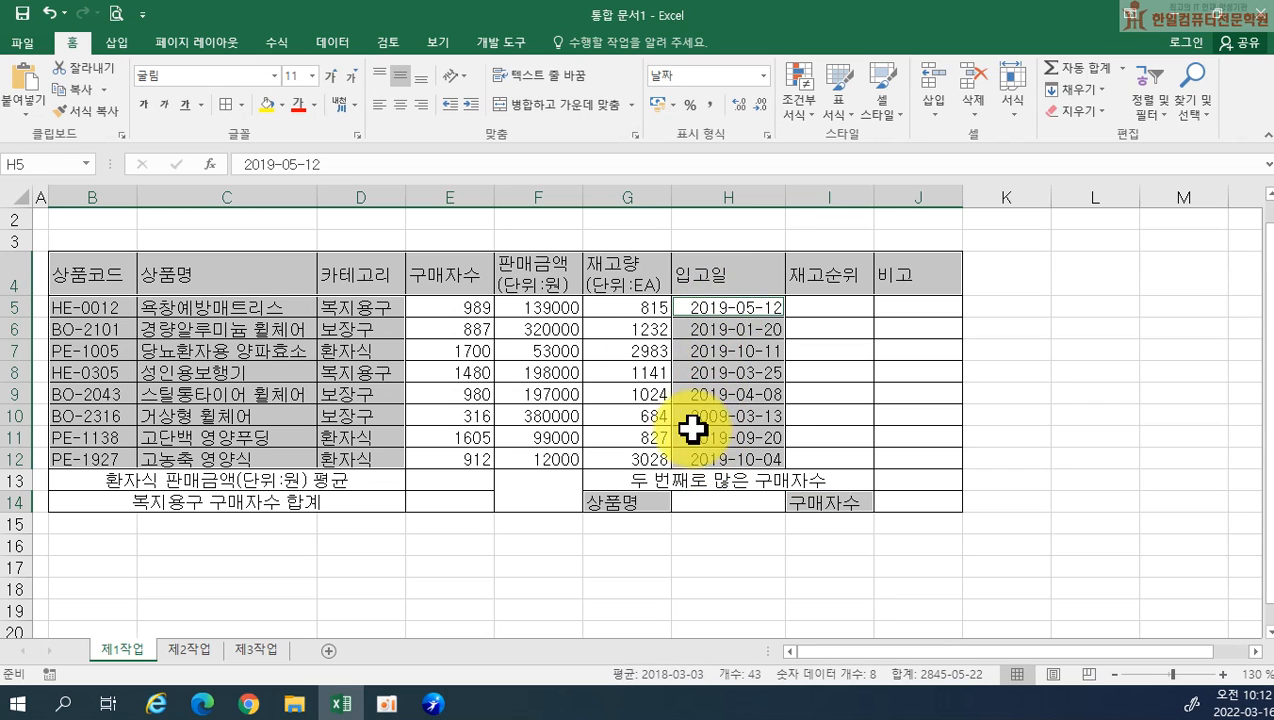
left_click(401, 104)
Apply the comma number style to the figures in E5:G12
left_click(624, 363)
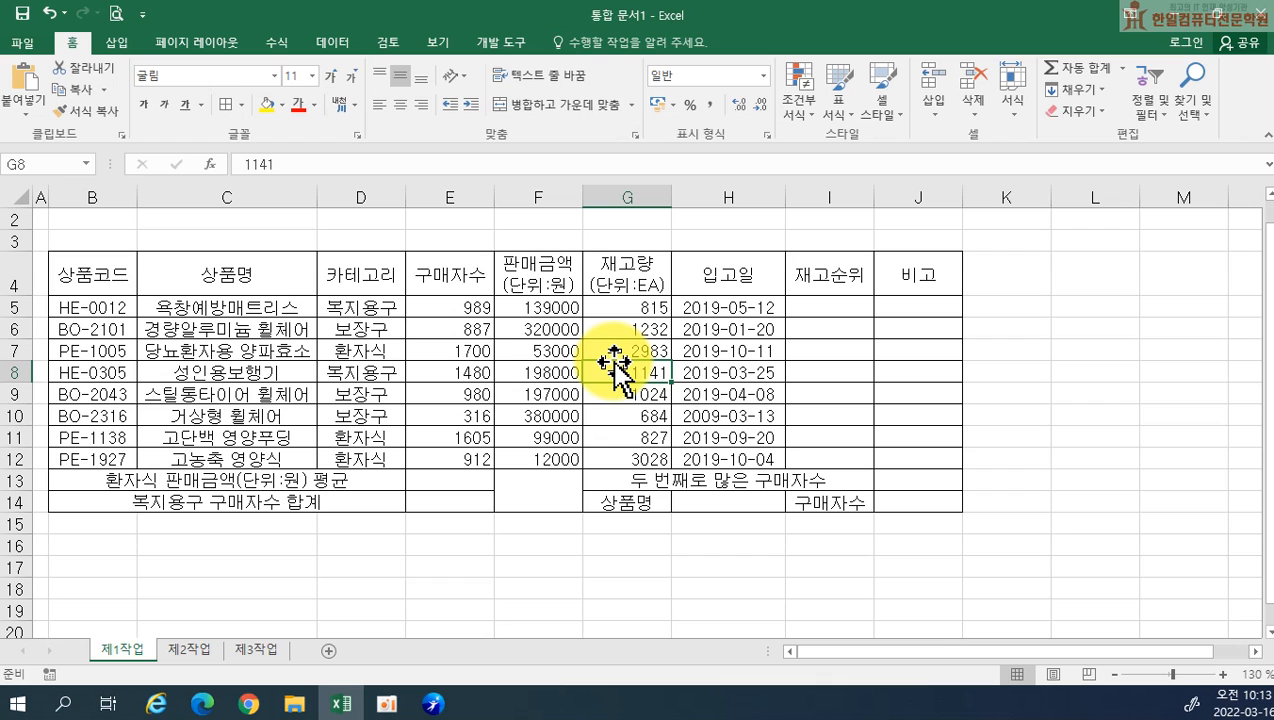
mouse_move(462, 312)
left_mouse_down()
mouse_move(515, 321)
mouse_move(614, 461)
left_mouse_up()
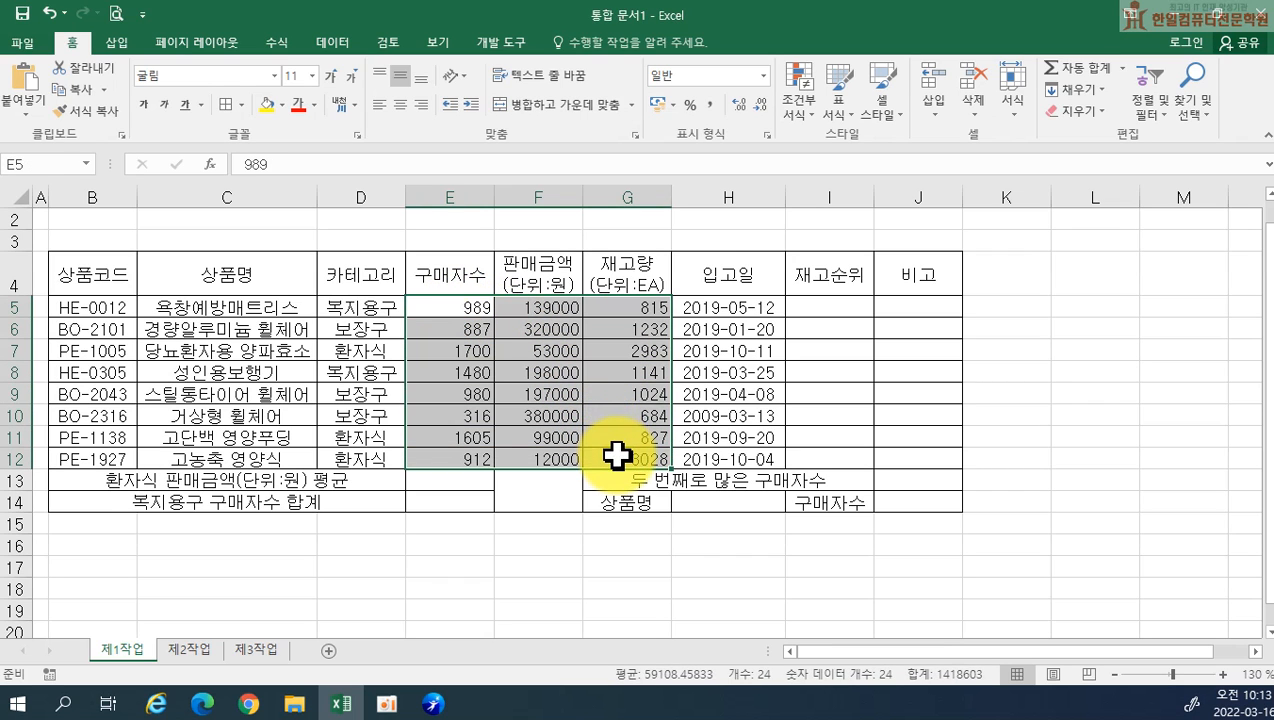
left_click(714, 104)
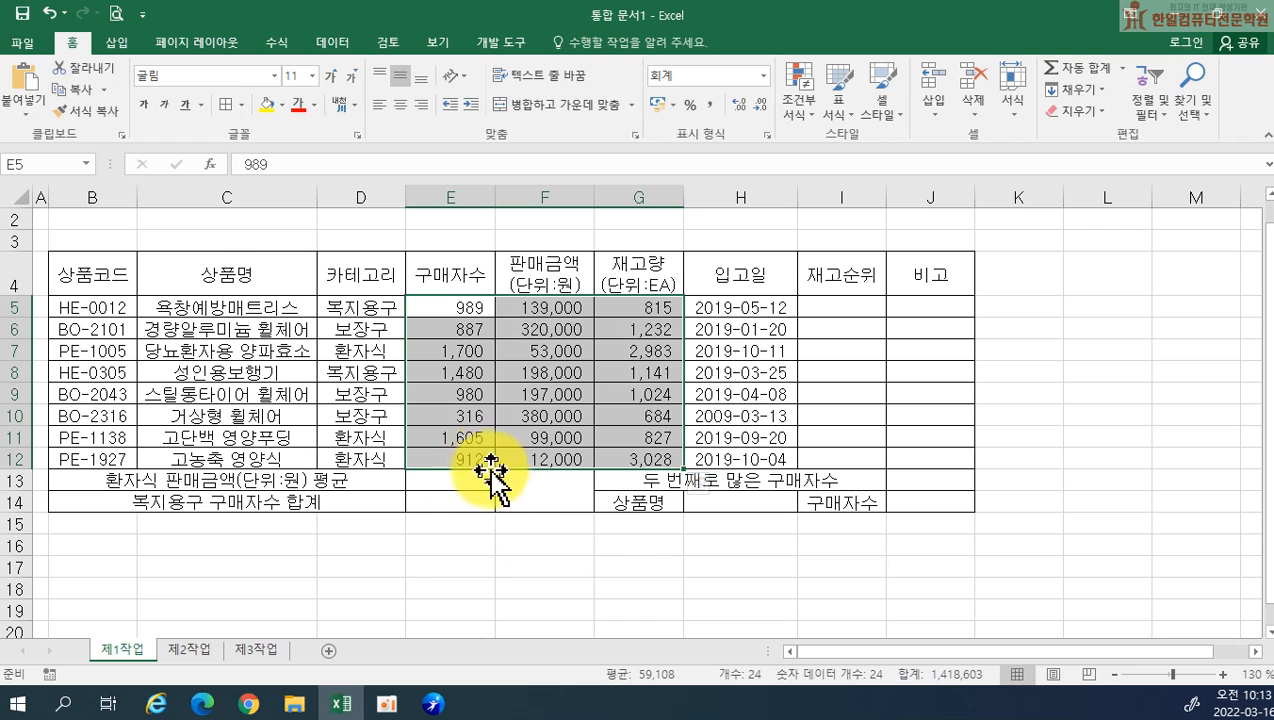
Add both diagonal borders to the merged cell F13:F14 so that they form an X
left_click(552, 490)
right_click(554, 493)
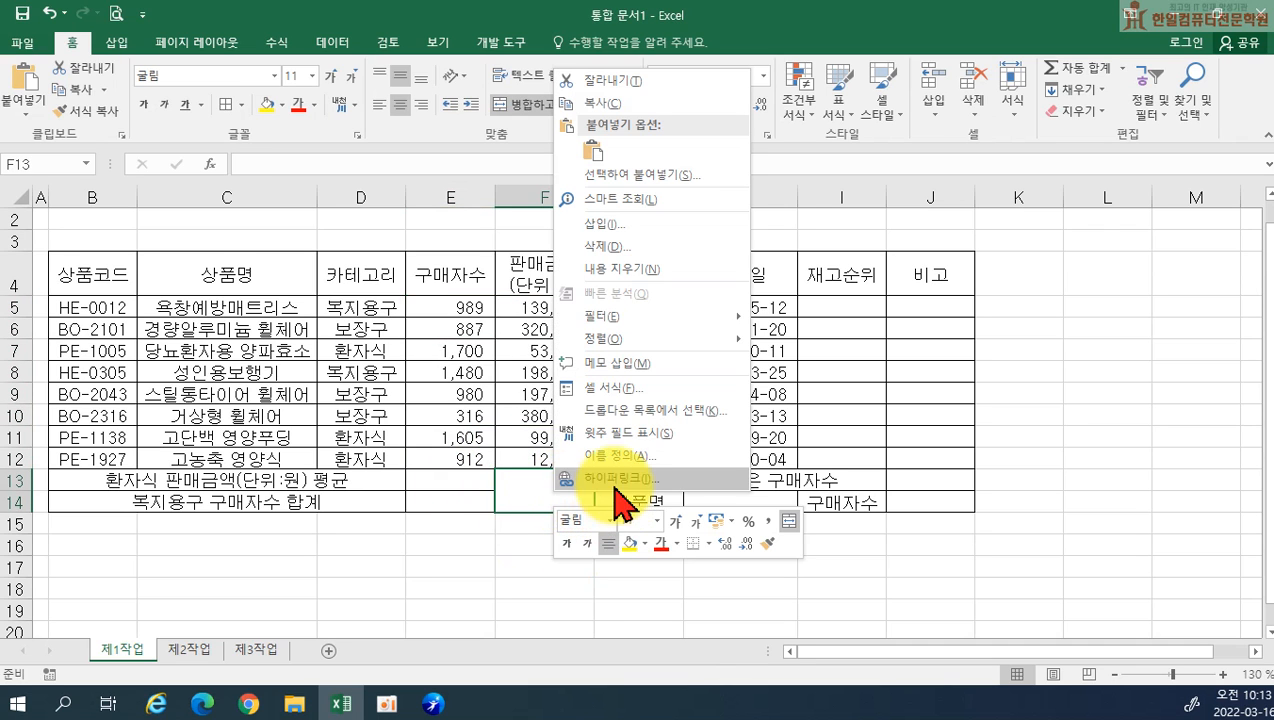
left_click(617, 391)
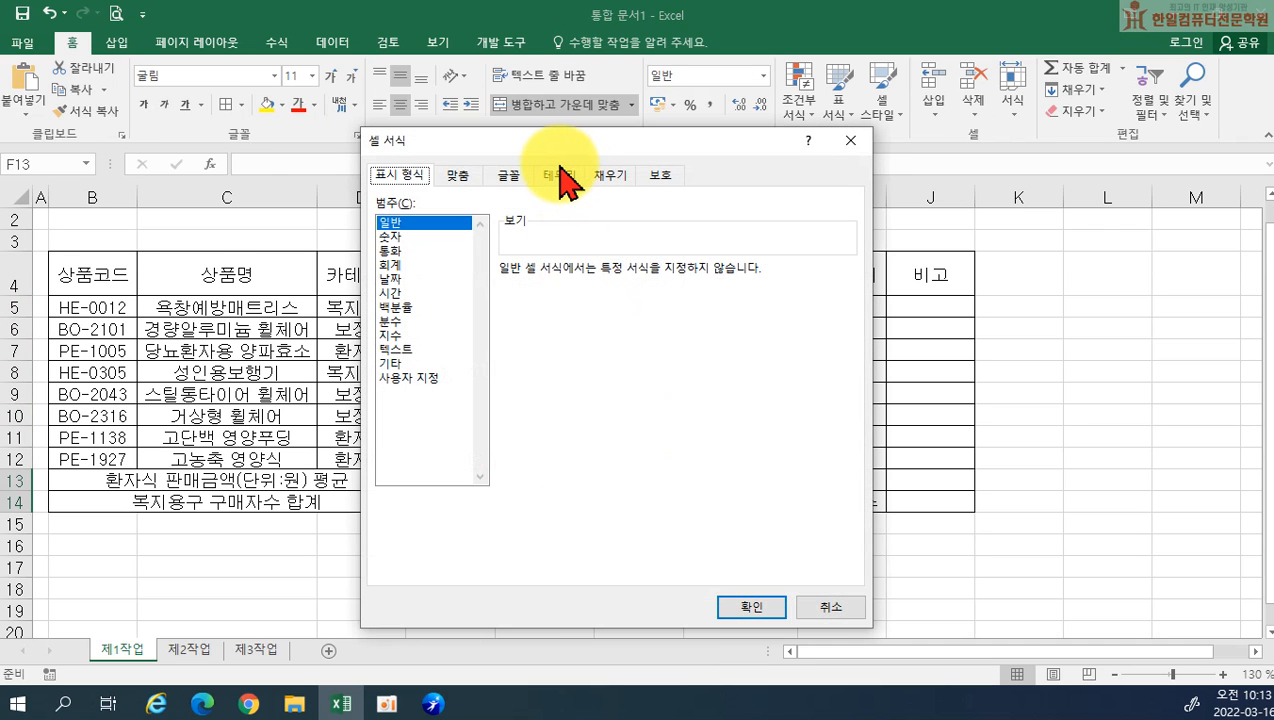
left_click(559, 175)
left_click(522, 431)
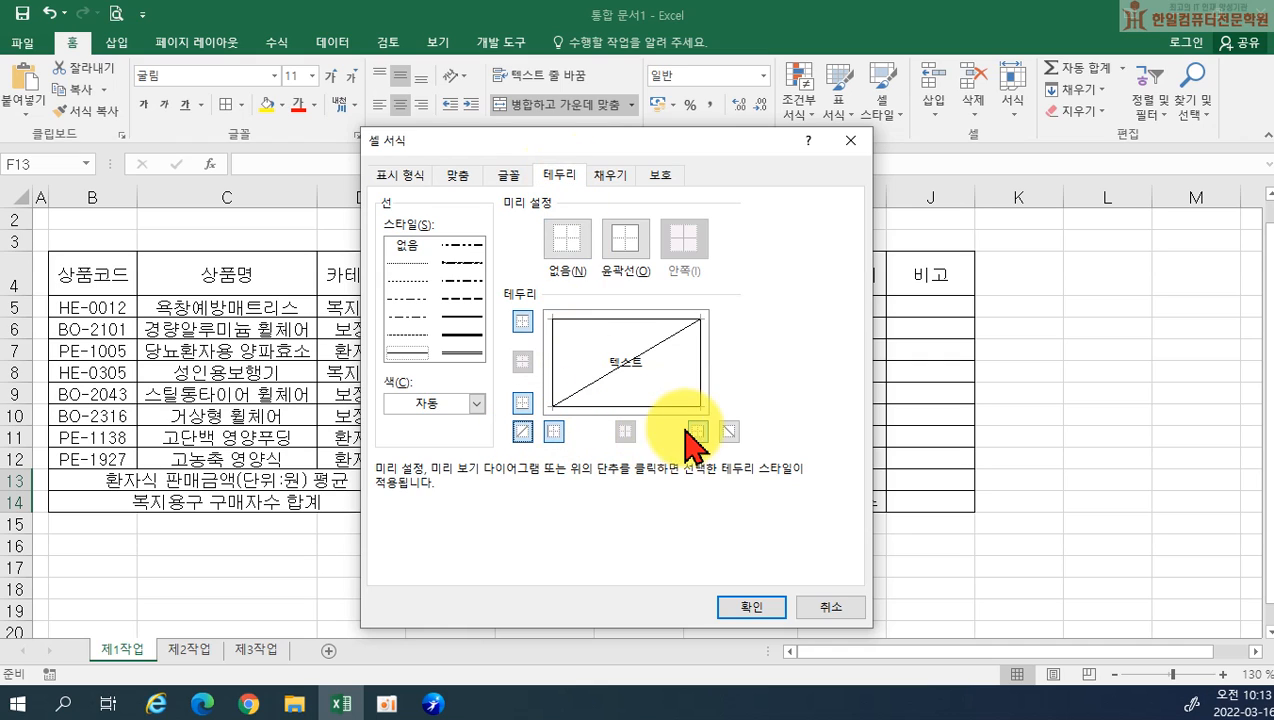
left_click(727, 431)
left_click(740, 602)
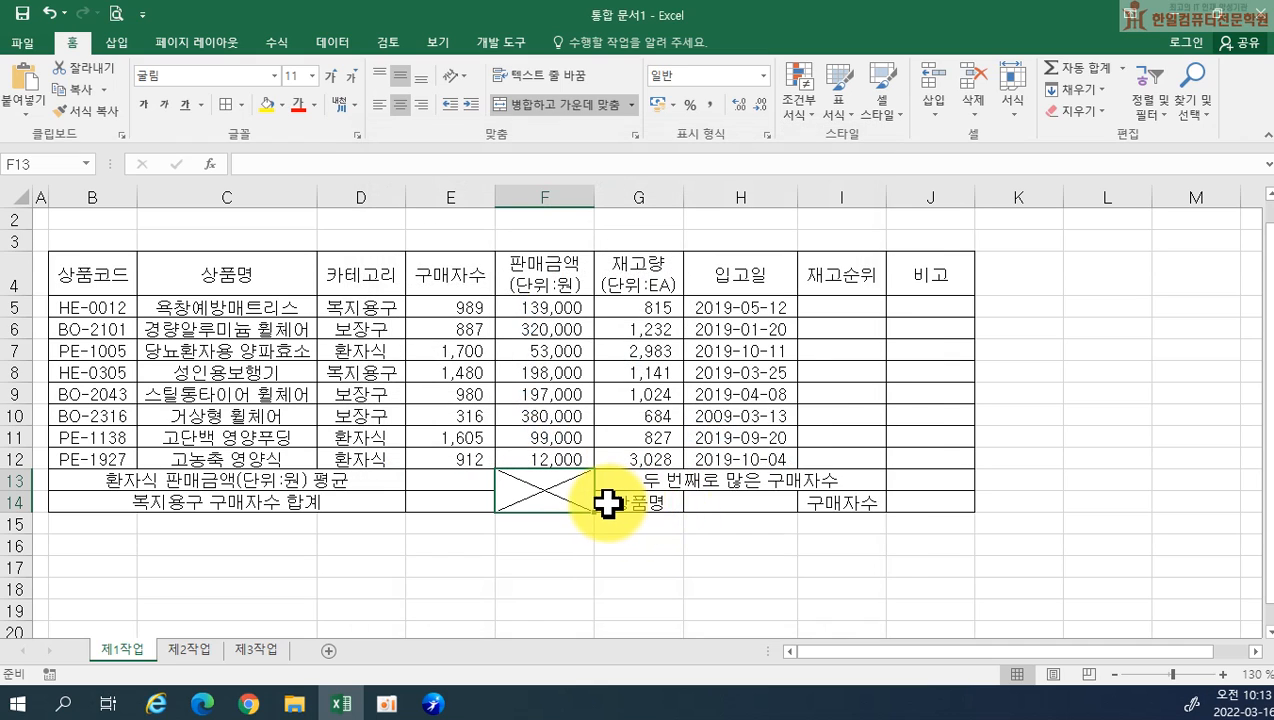
Draw a hexagon about 10.7 cm wide and 1.3 cm high above the table, from column B into F across rows 1 to 3
scroll(608, 502, "up", 1)
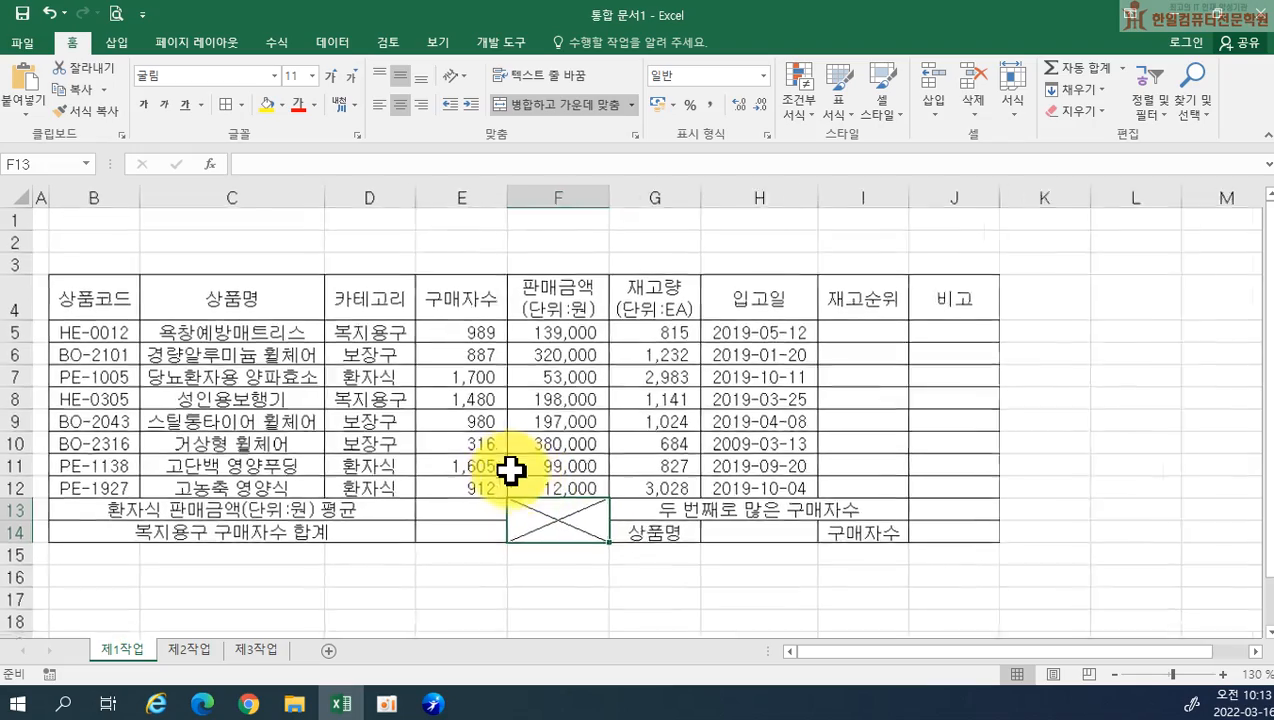
scroll(488, 457, "up", 3)
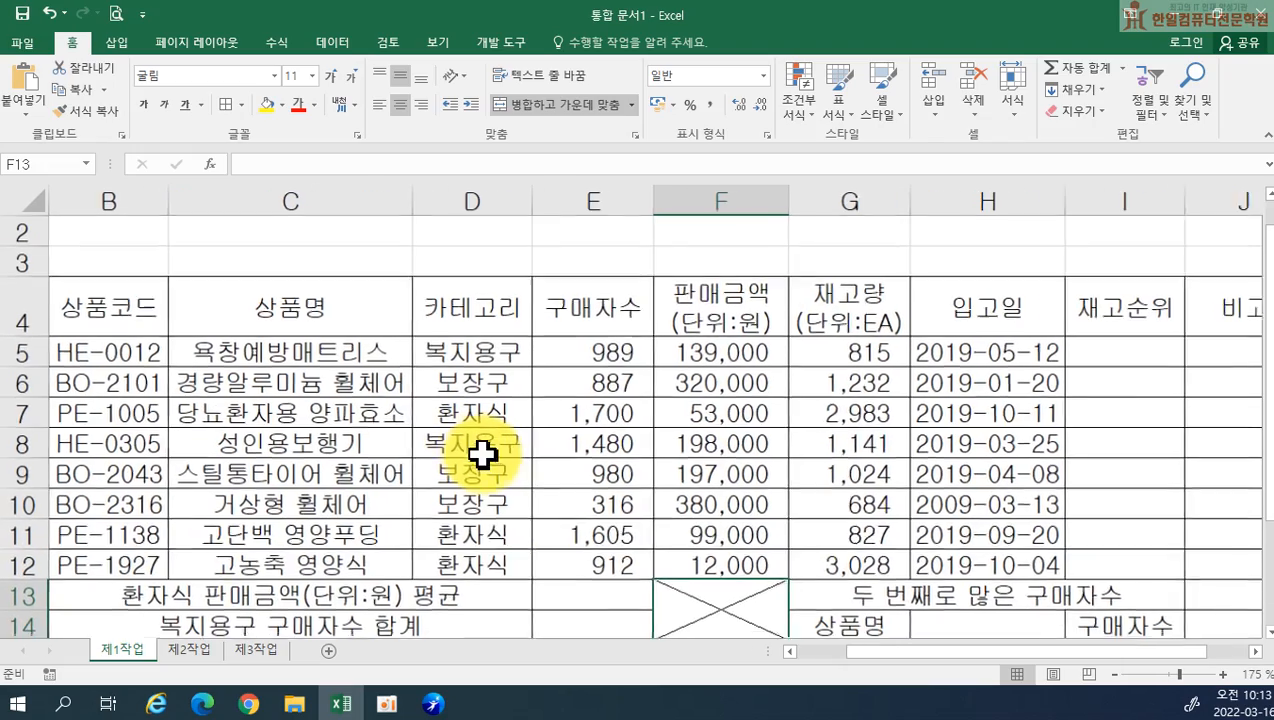
scroll(478, 452, "down", 1)
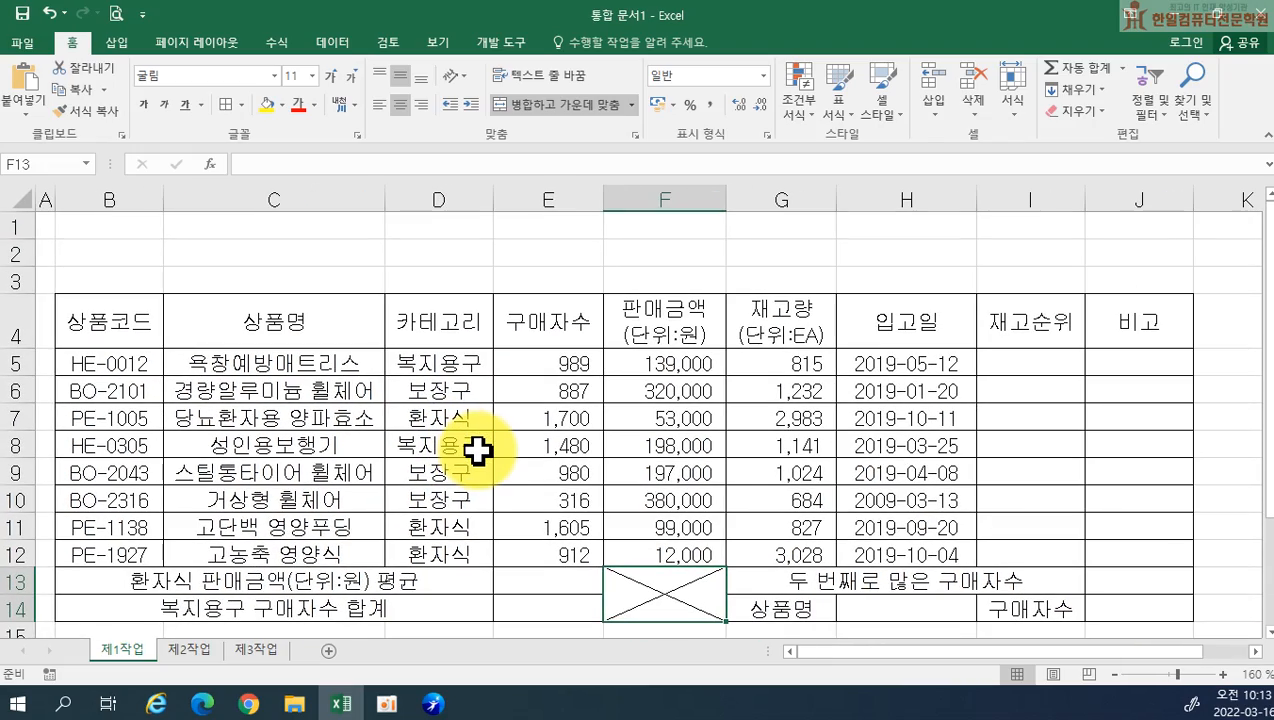
left_click_drag(1268, 410, 1268, 420)
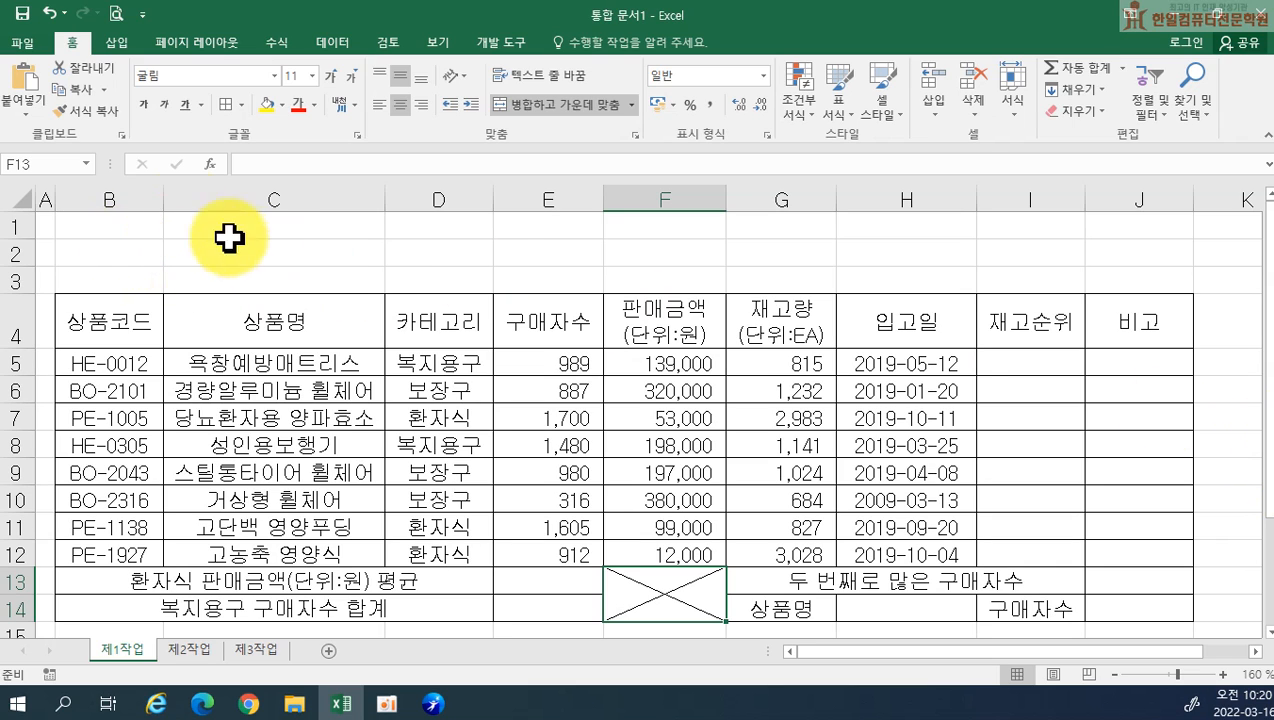
left_click(117, 55)
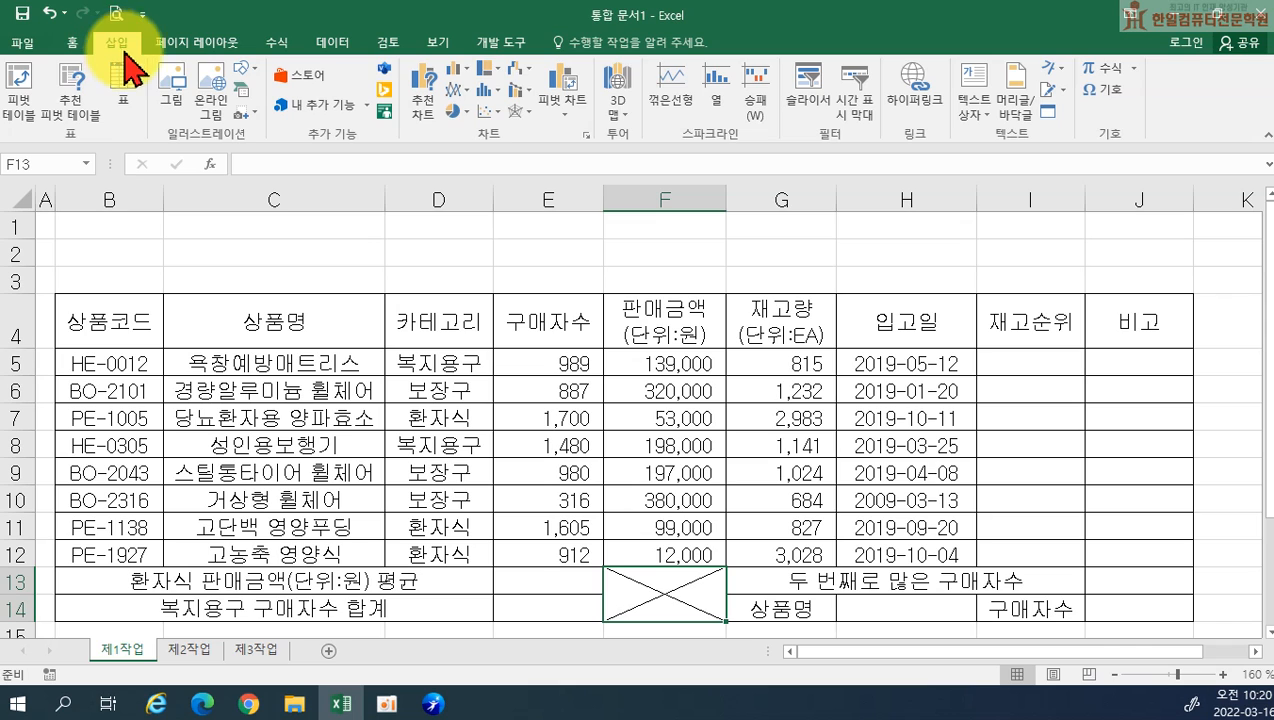
left_click(242, 74)
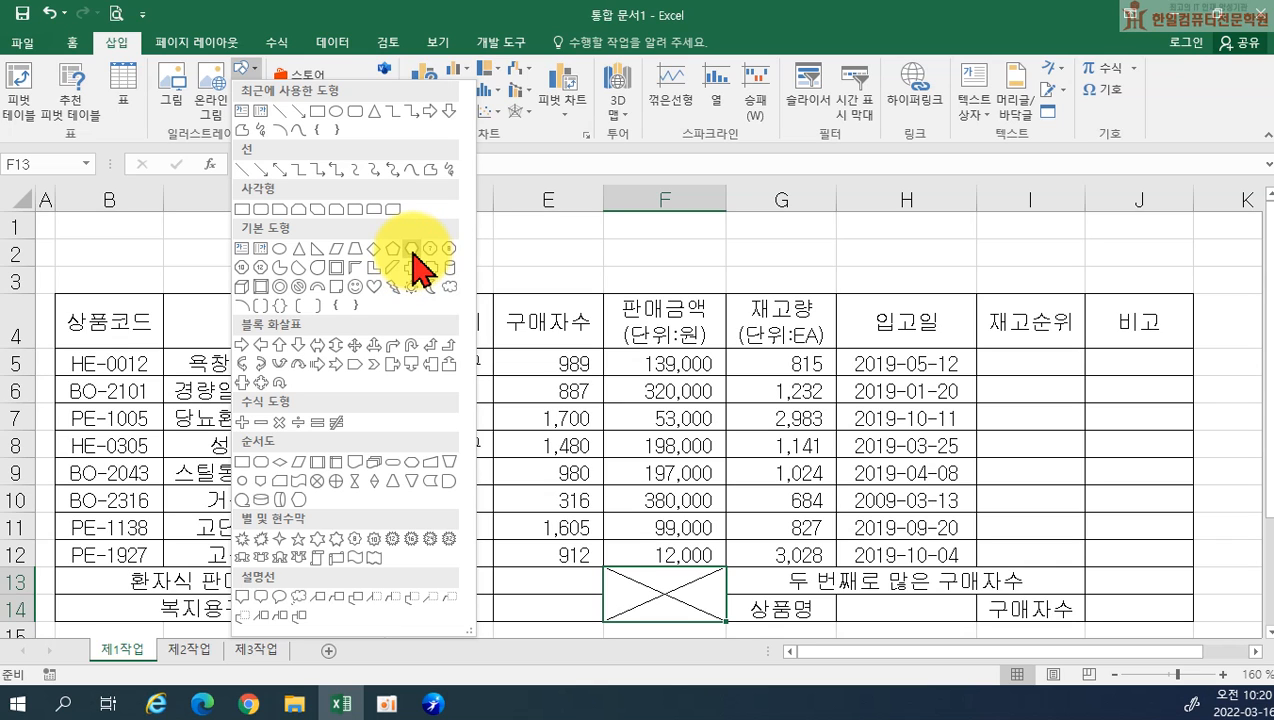
left_click(413, 255)
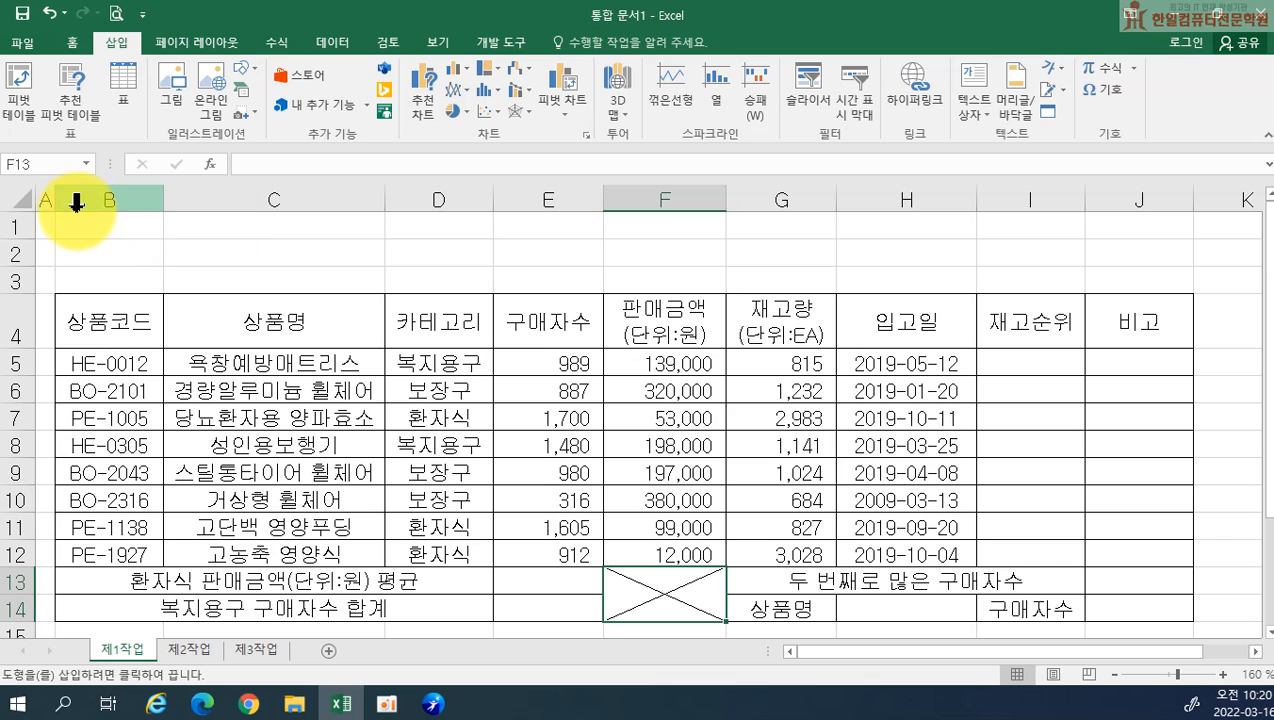
left_click_drag(58, 214, 661, 283)
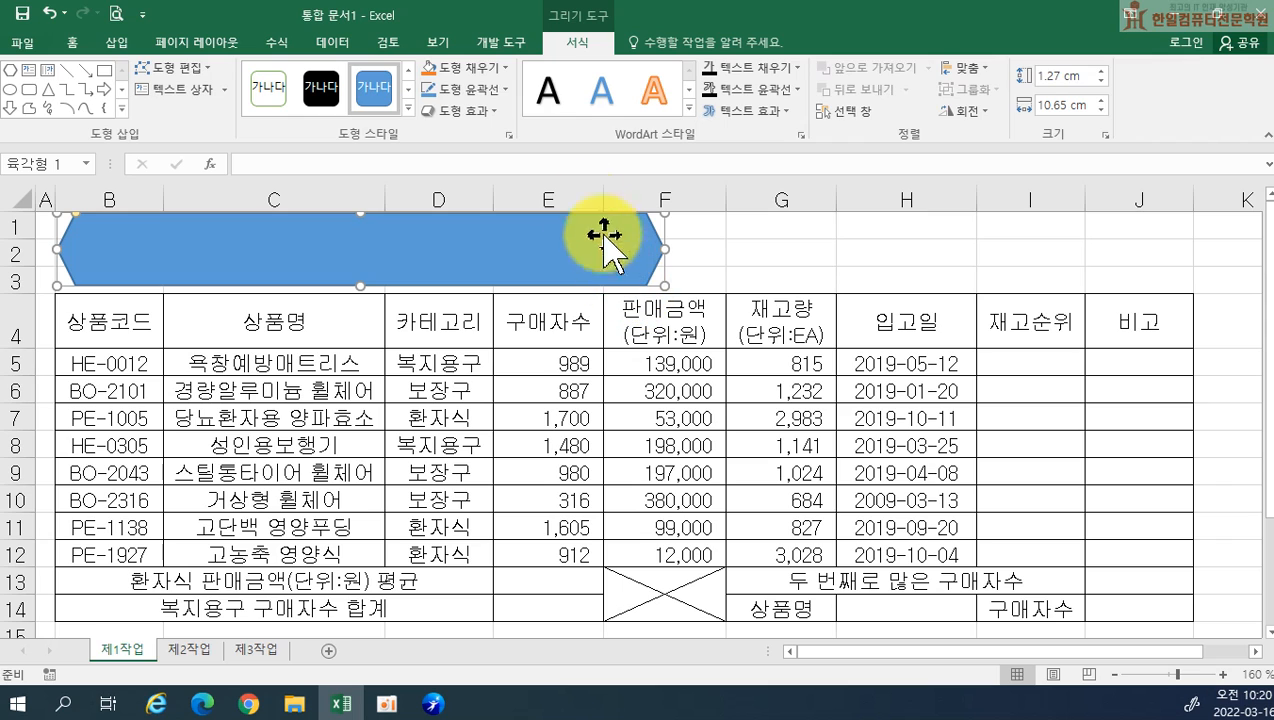
Give the hexagon the outer shadow effect 오프셋 오른쪽 (offset right)
left_click(486, 112)
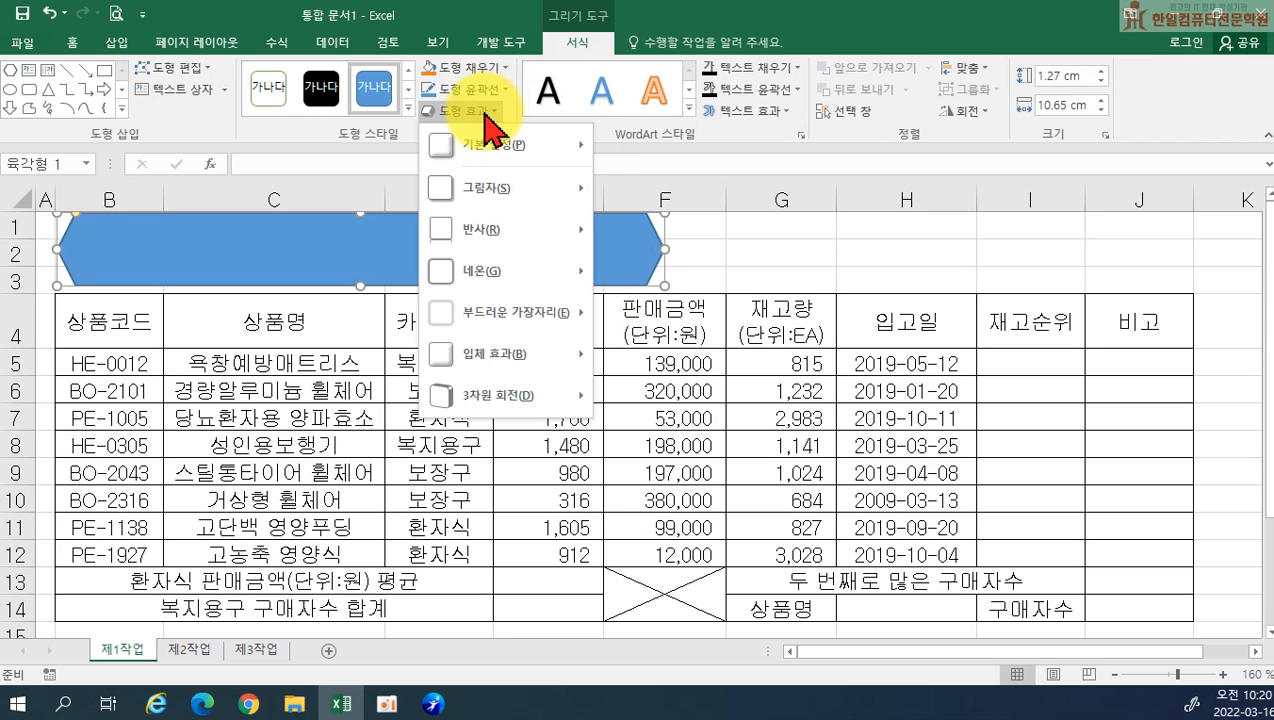
mouse_move(502, 190)
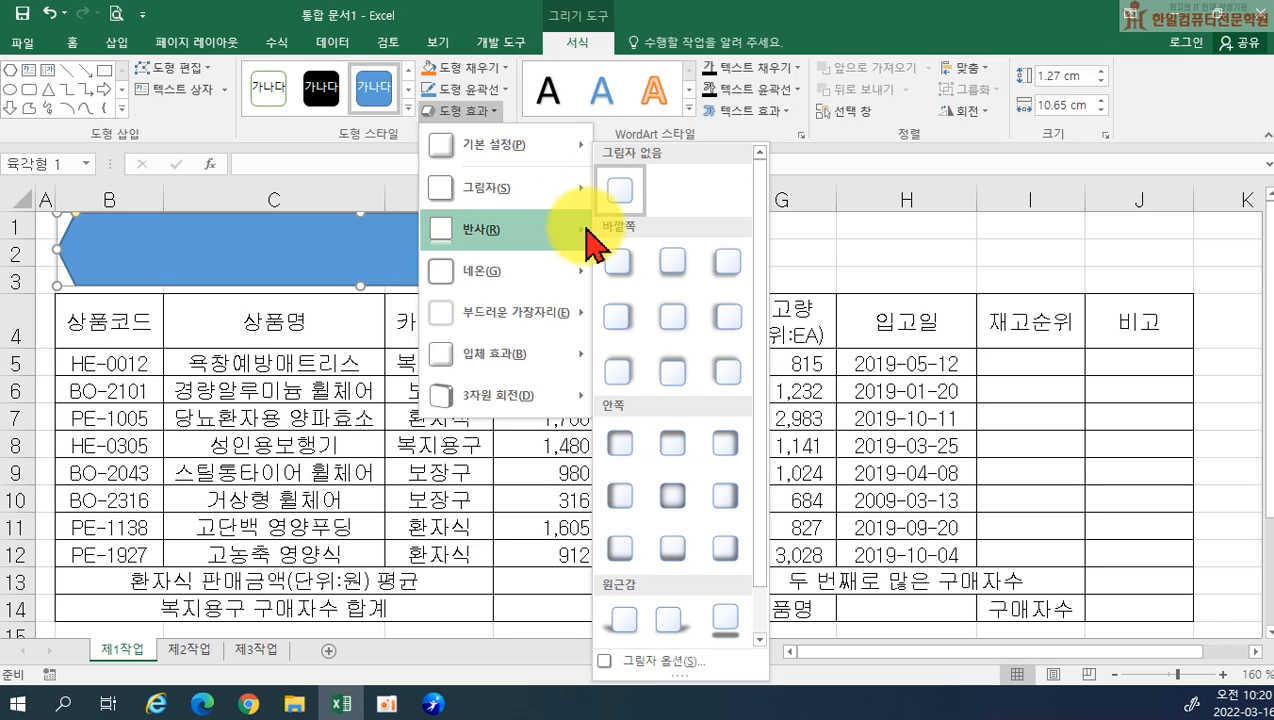
left_click(618, 318)
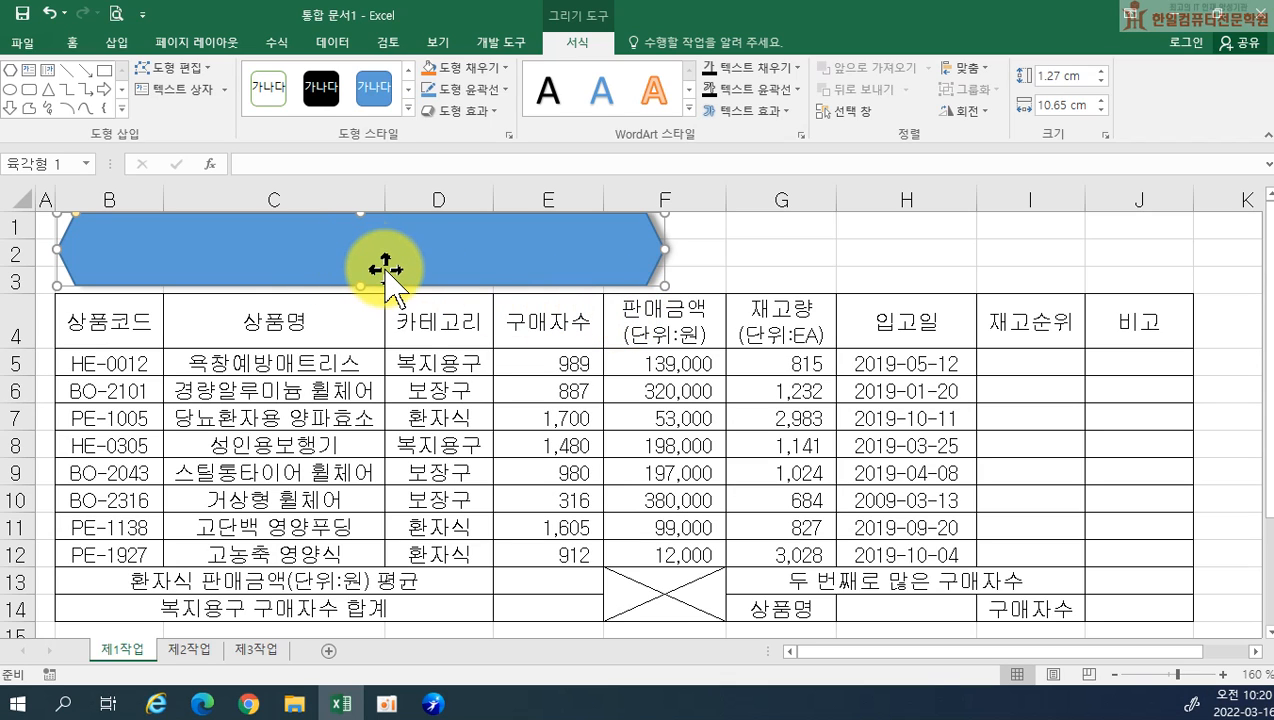
Enter the title 실버상품 쇼피몰 판매 현황 in the hexagon and select the shape as a whole
type("시버상")
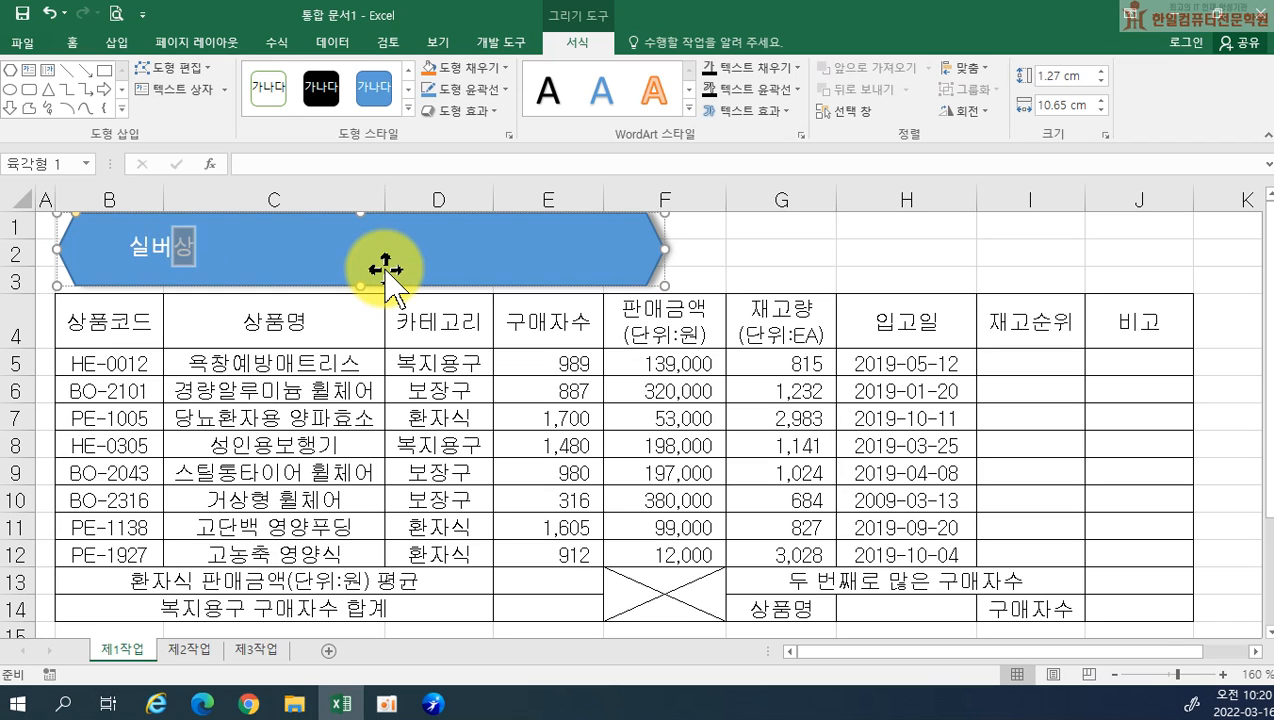
type("품 쇼피몰 판매 현황")
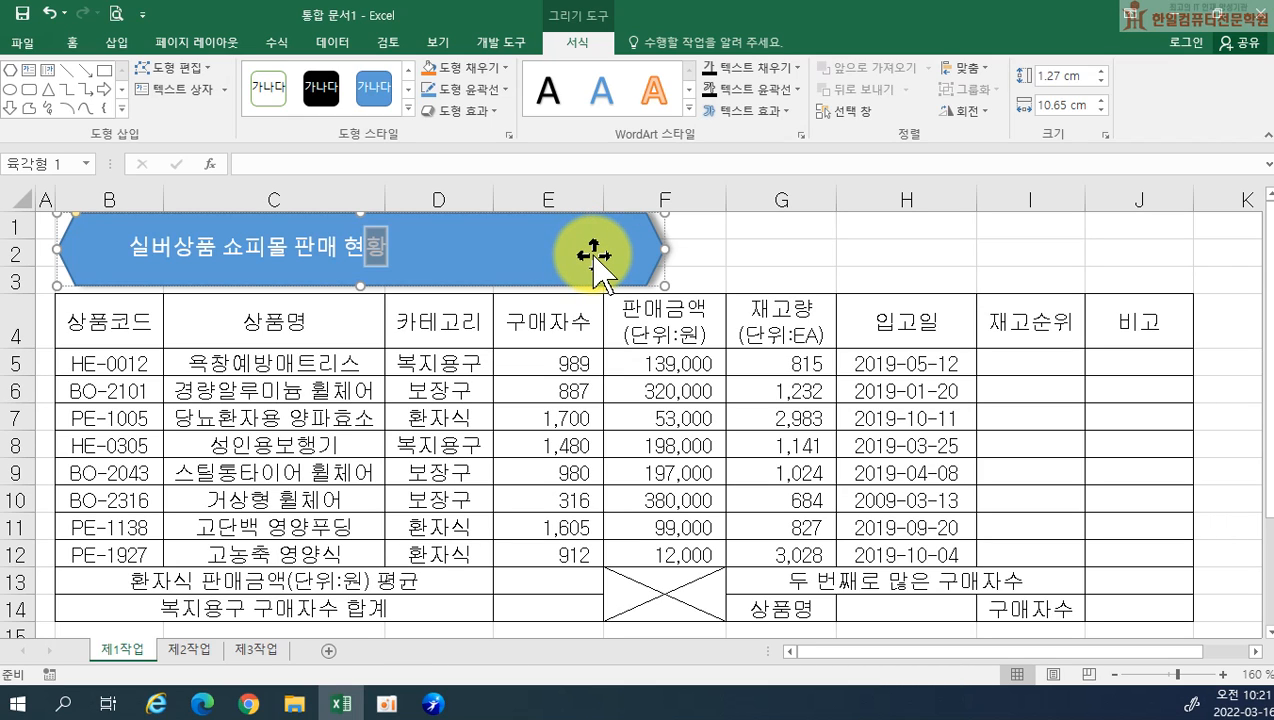
key("Escape")
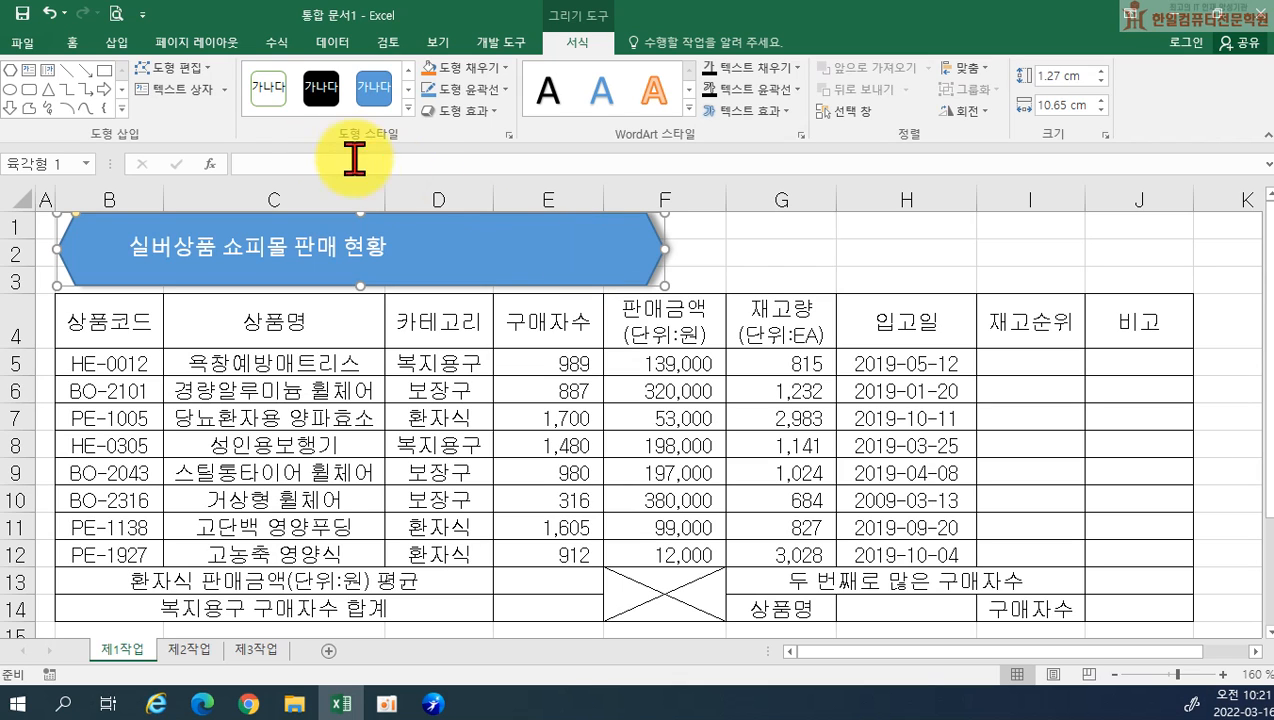
Set the font of the hexagon's title text to 굴림
left_click(74, 43)
left_click(242, 76)
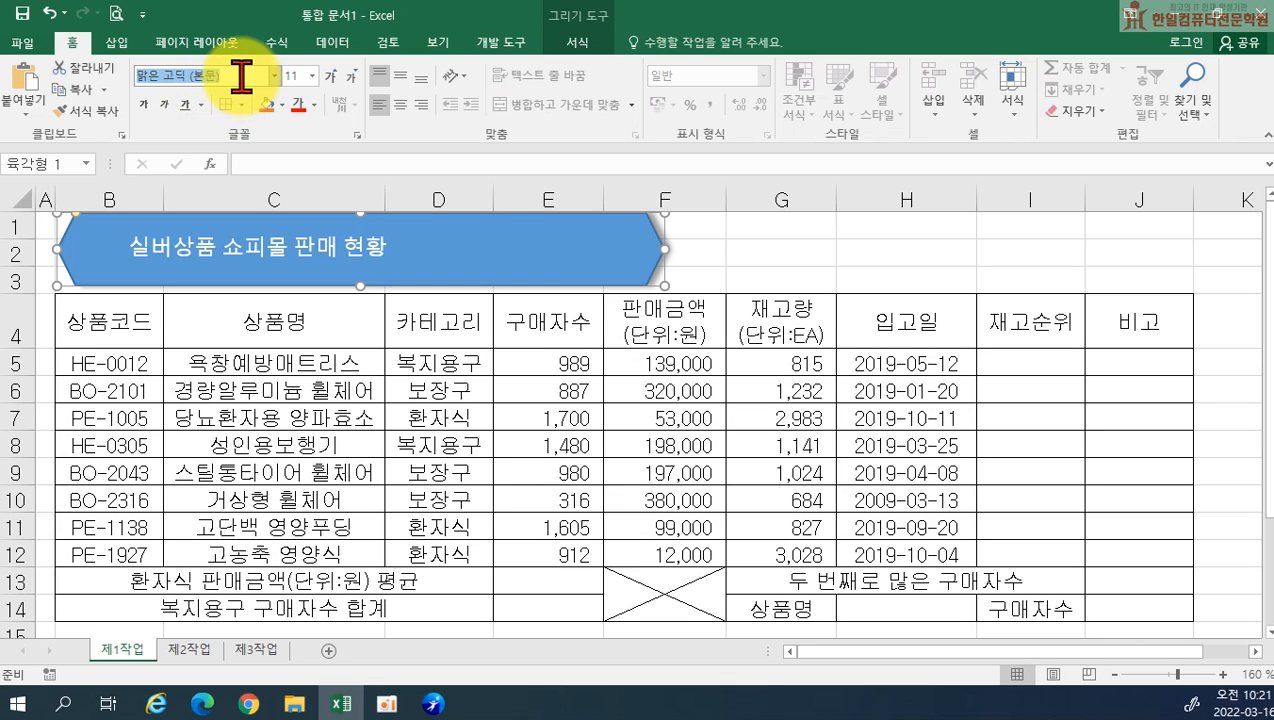
type("ㄱ")
type("림")
key("Return")
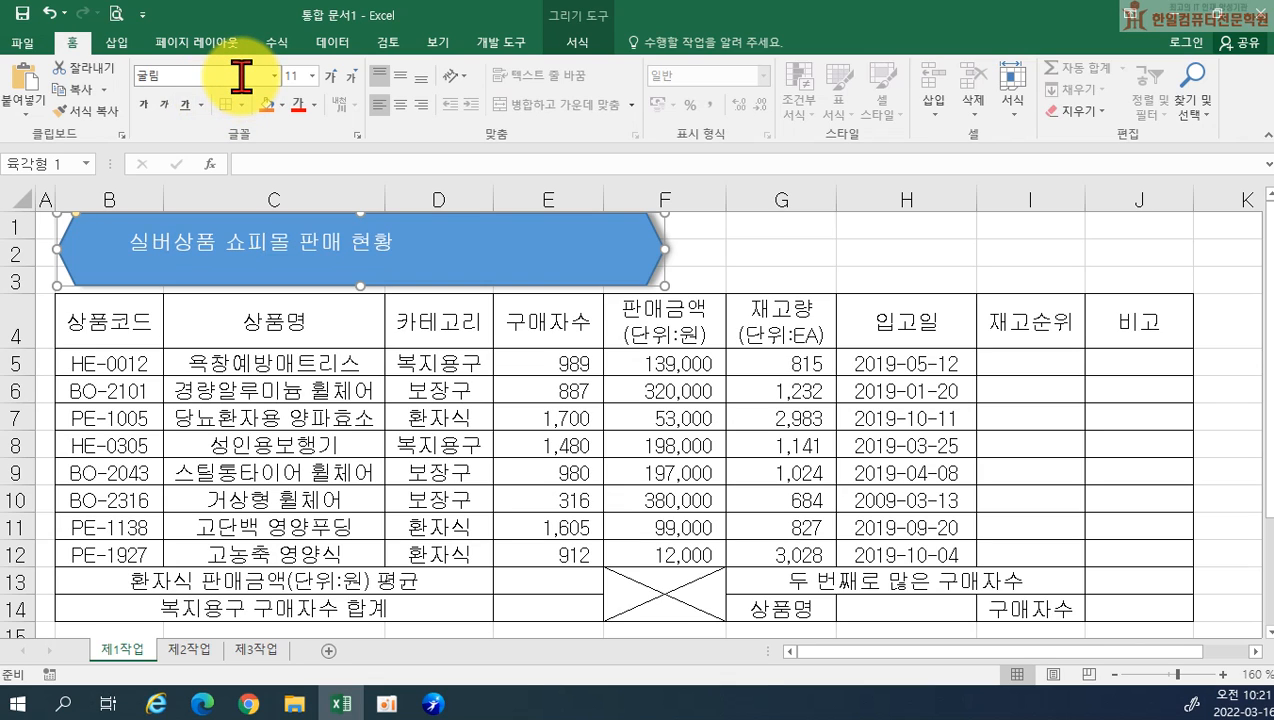
Format the hexagon's title text as 24 pt, bold, in the automatic black font colour
left_click(298, 80)
type("2")
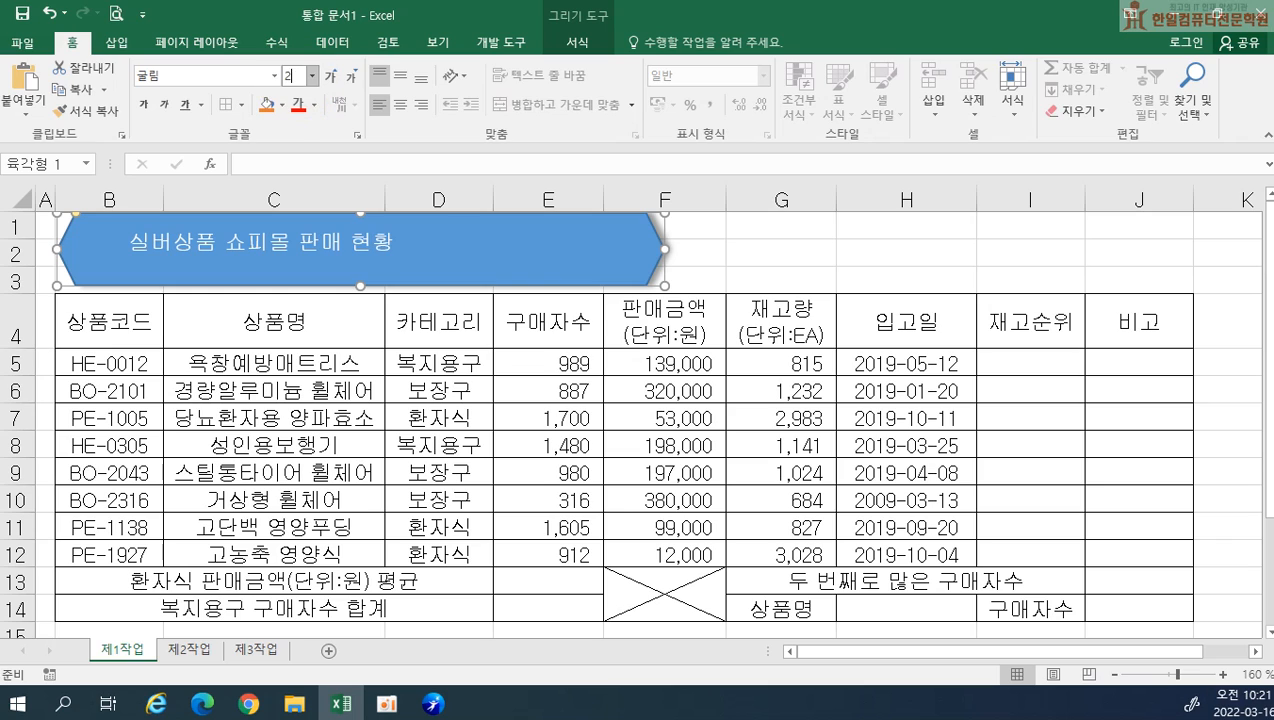
type("4")
key("Return")
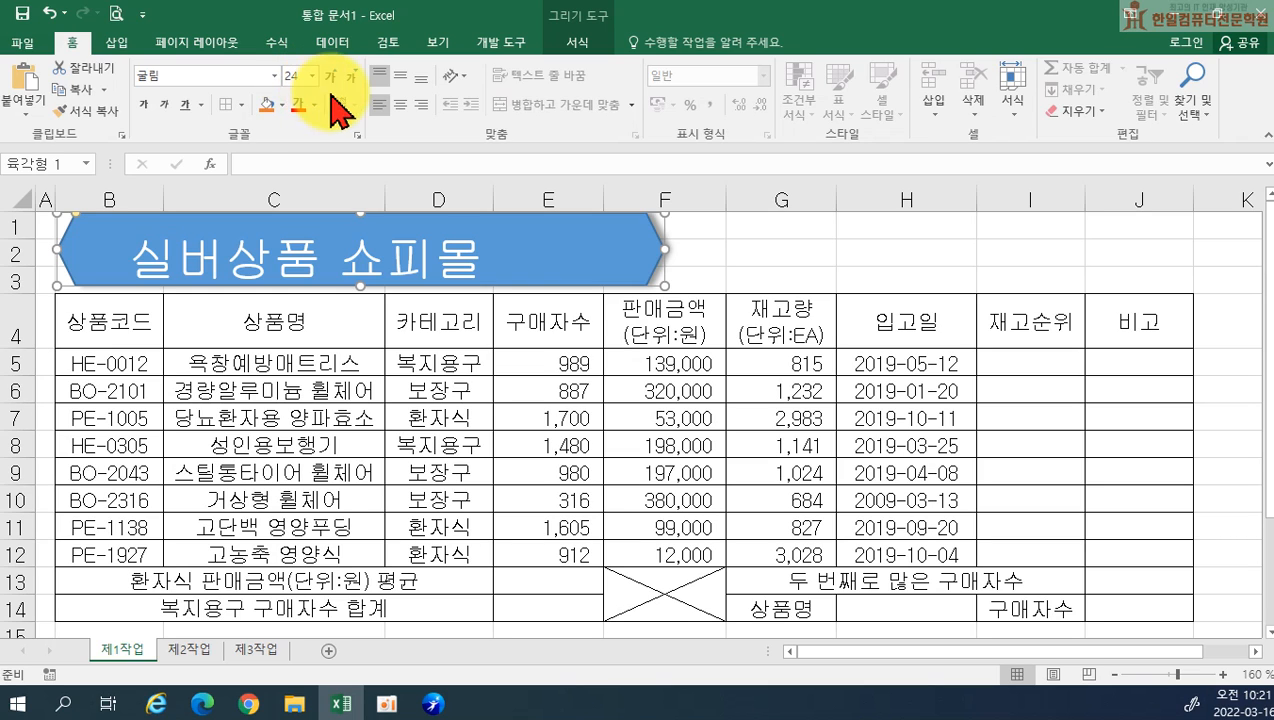
left_click(314, 107)
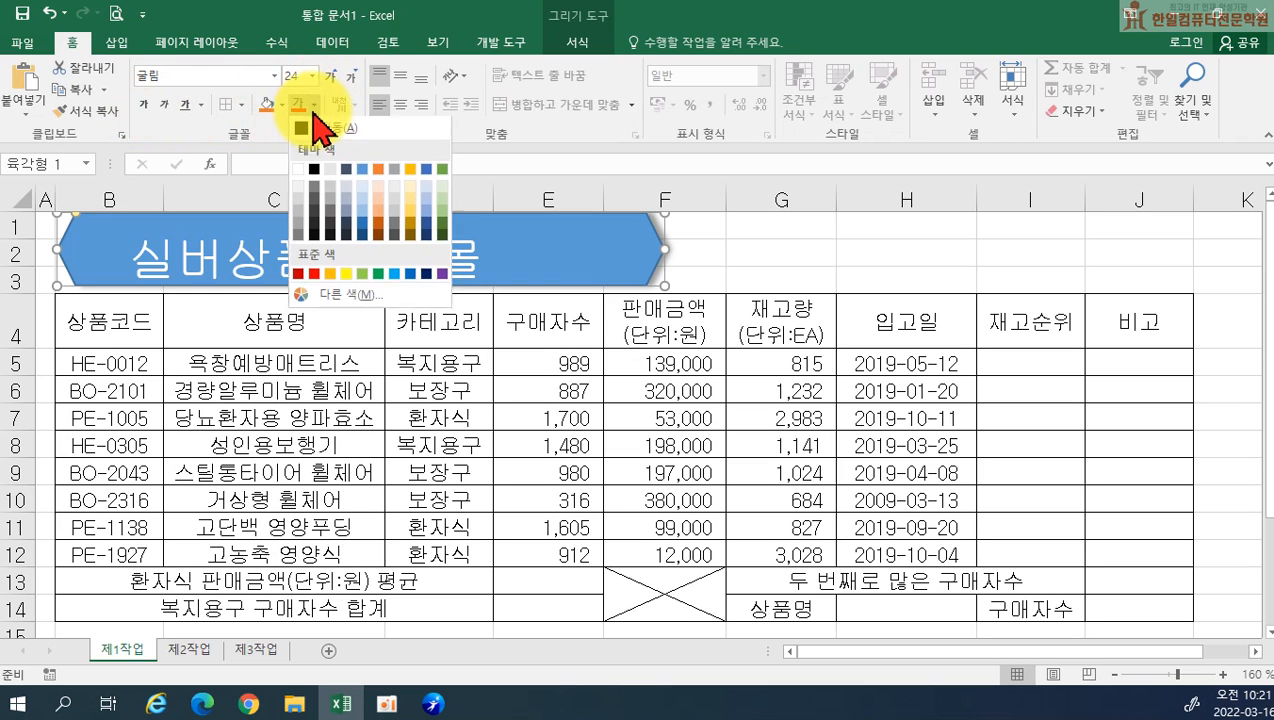
left_click(305, 134)
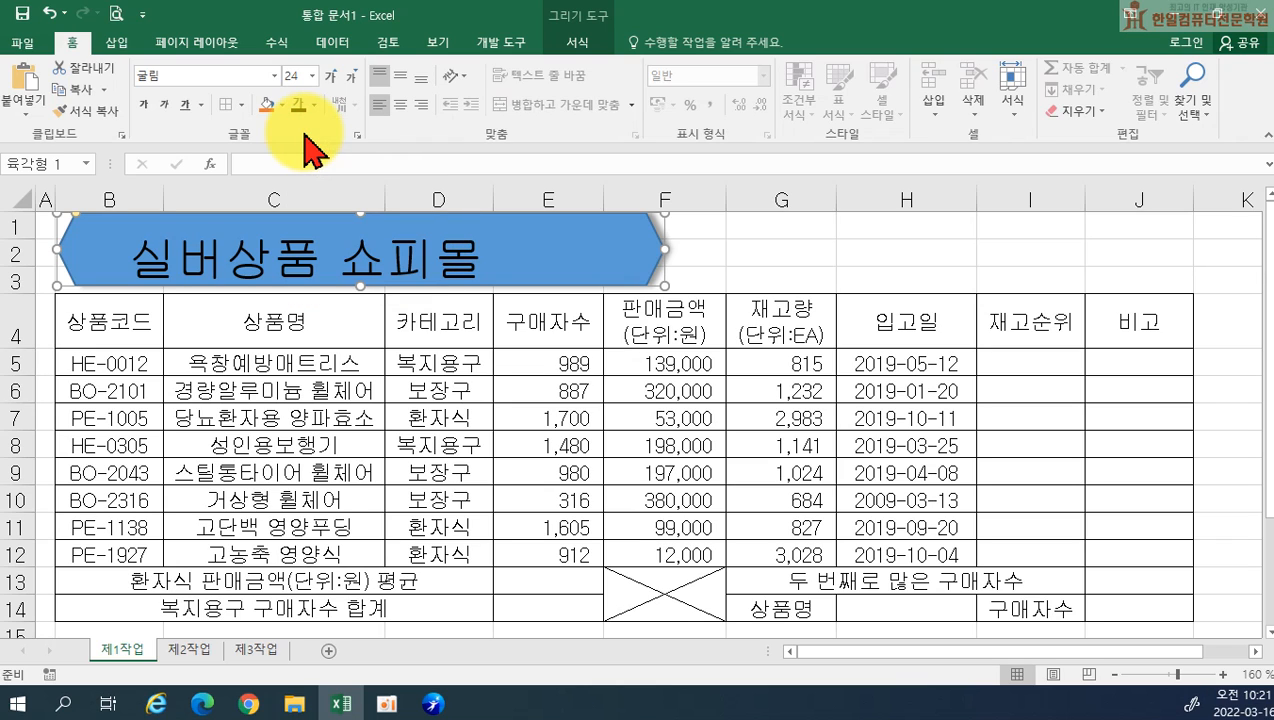
left_click(148, 106)
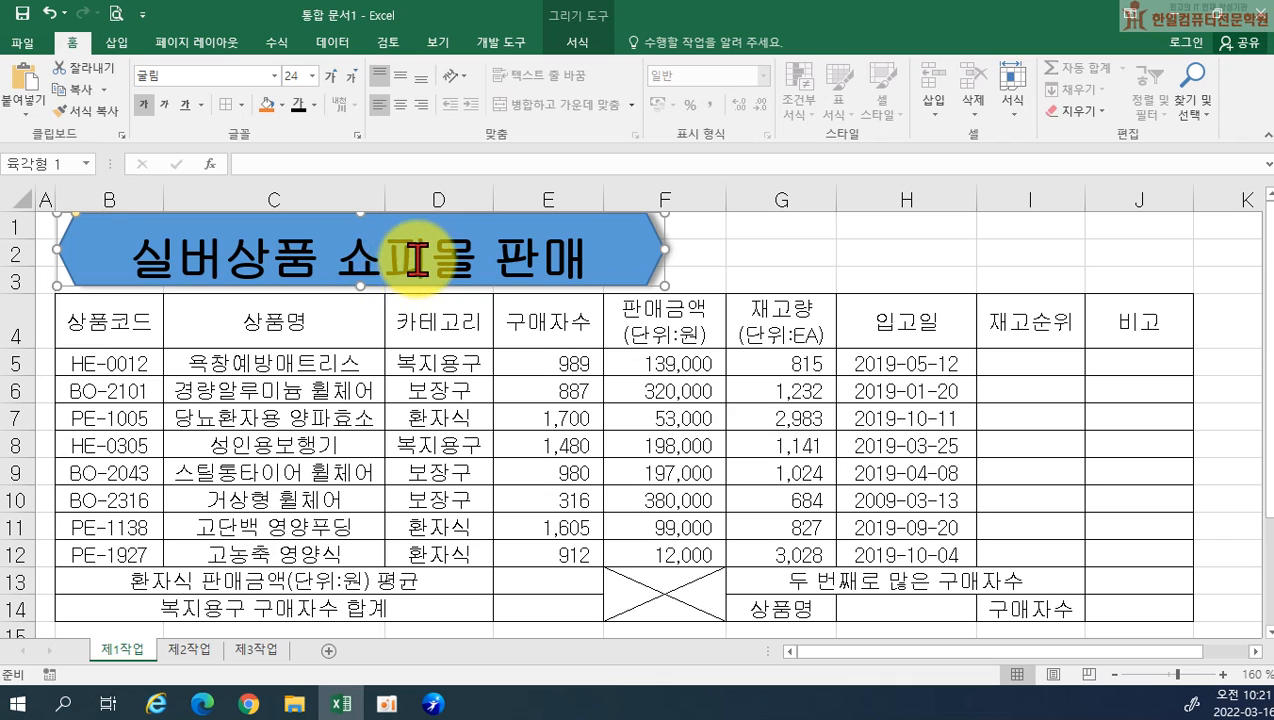
Correct 쇼피몰 to 쇼핑몰 in the title and fill the hexagon with yellow
left_click_drag(416, 257, 400, 259)
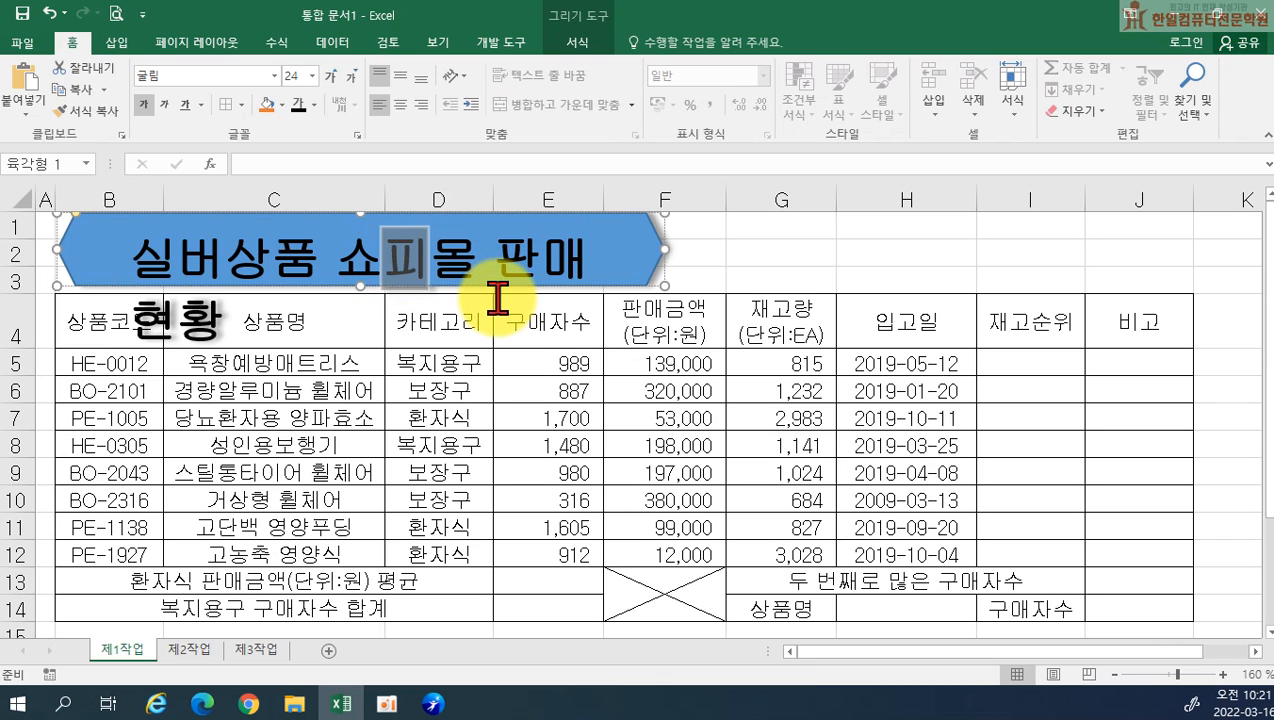
left_click(633, 256)
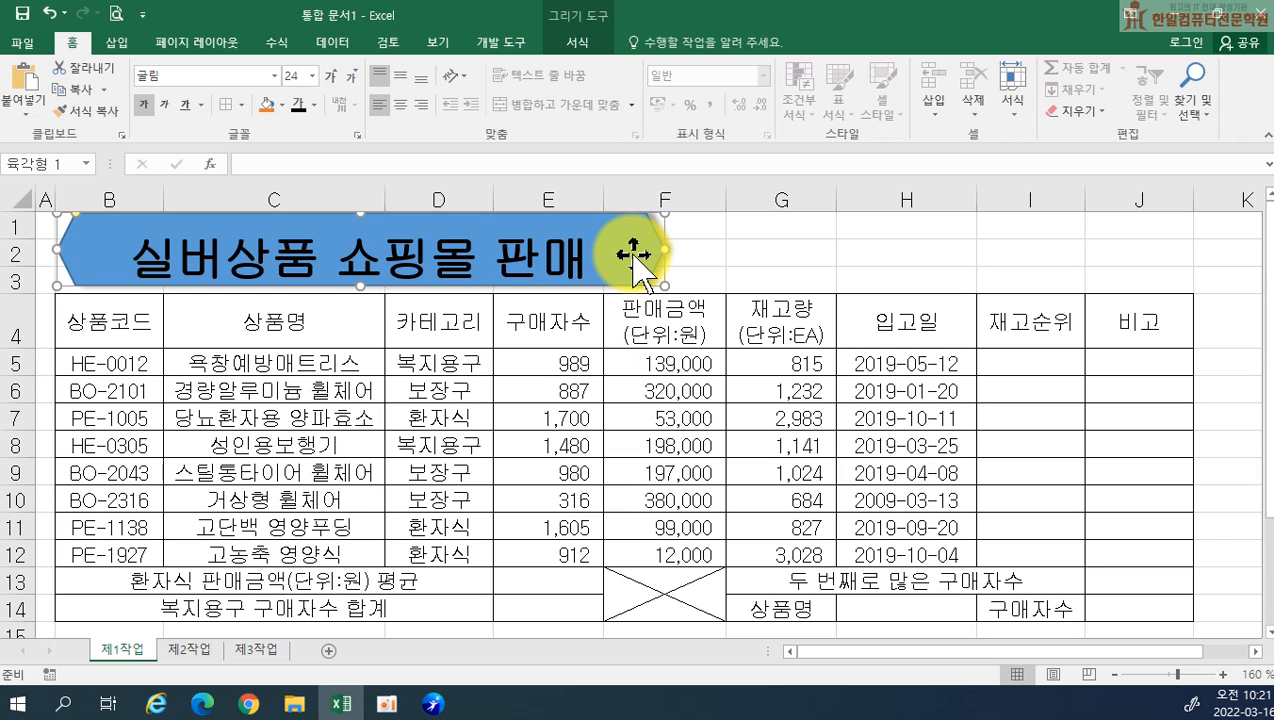
left_click(282, 104)
left_click(314, 274)
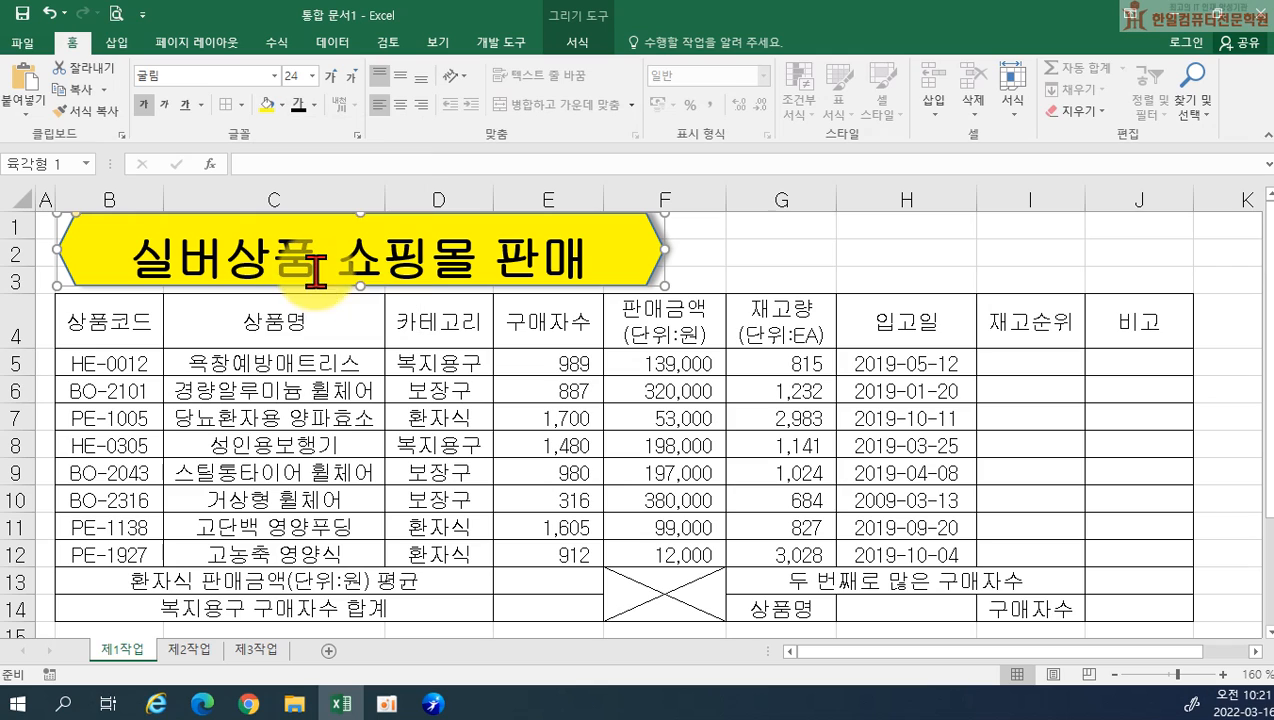
Centre the title vertically and horizontally, and widen the hexagon into column G so 실버상품 쇼핑몰 판매 현황 fits on one line
left_click(402, 80)
left_click(404, 103)
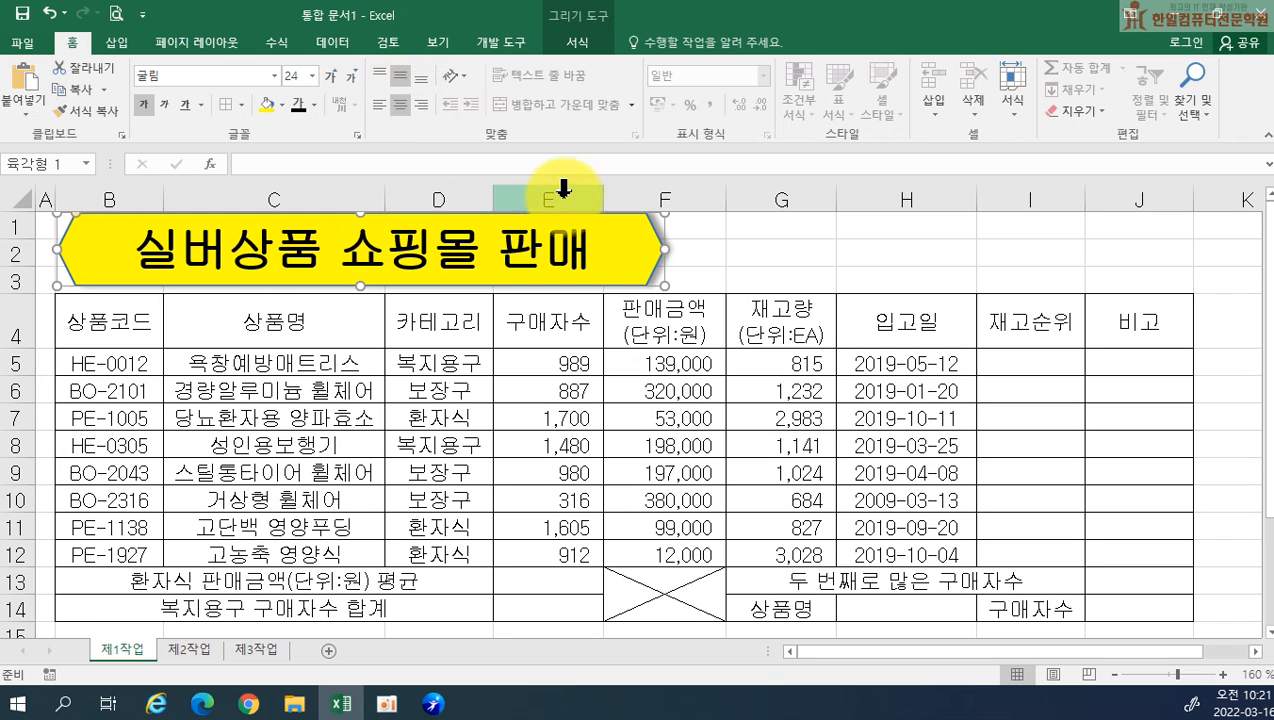
left_click_drag(663, 250, 768, 262)
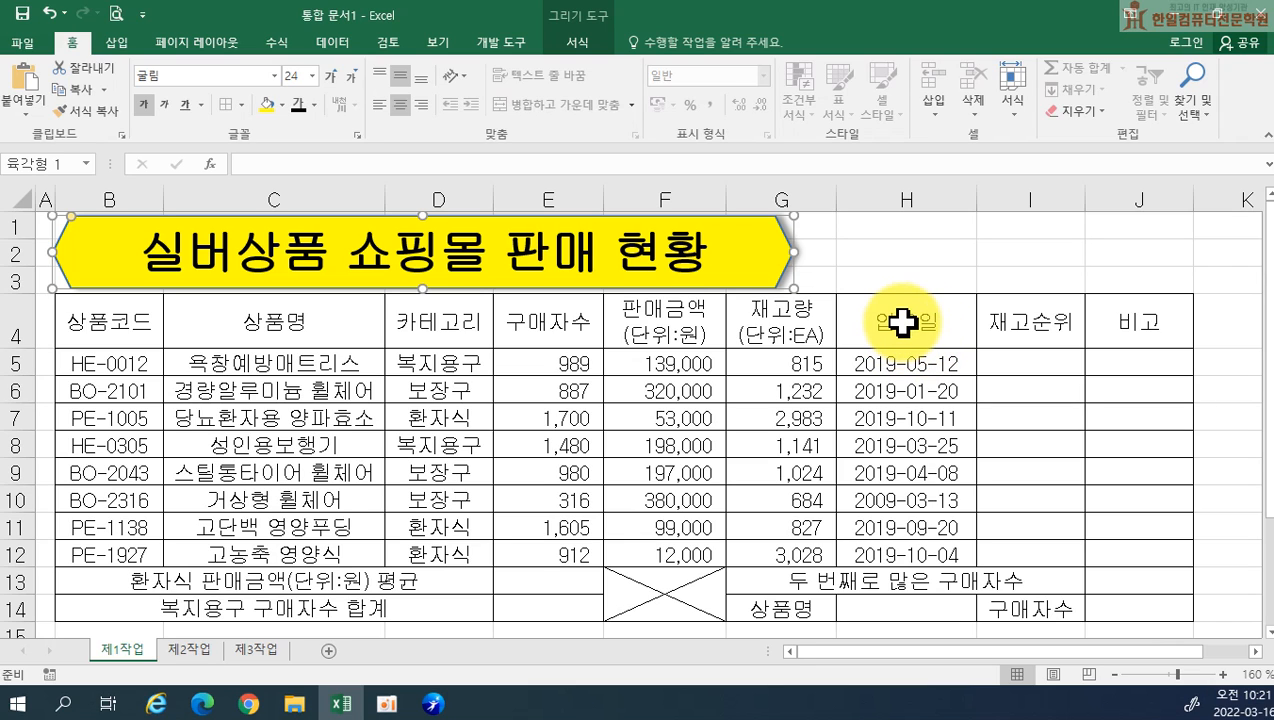
left_click(1060, 256)
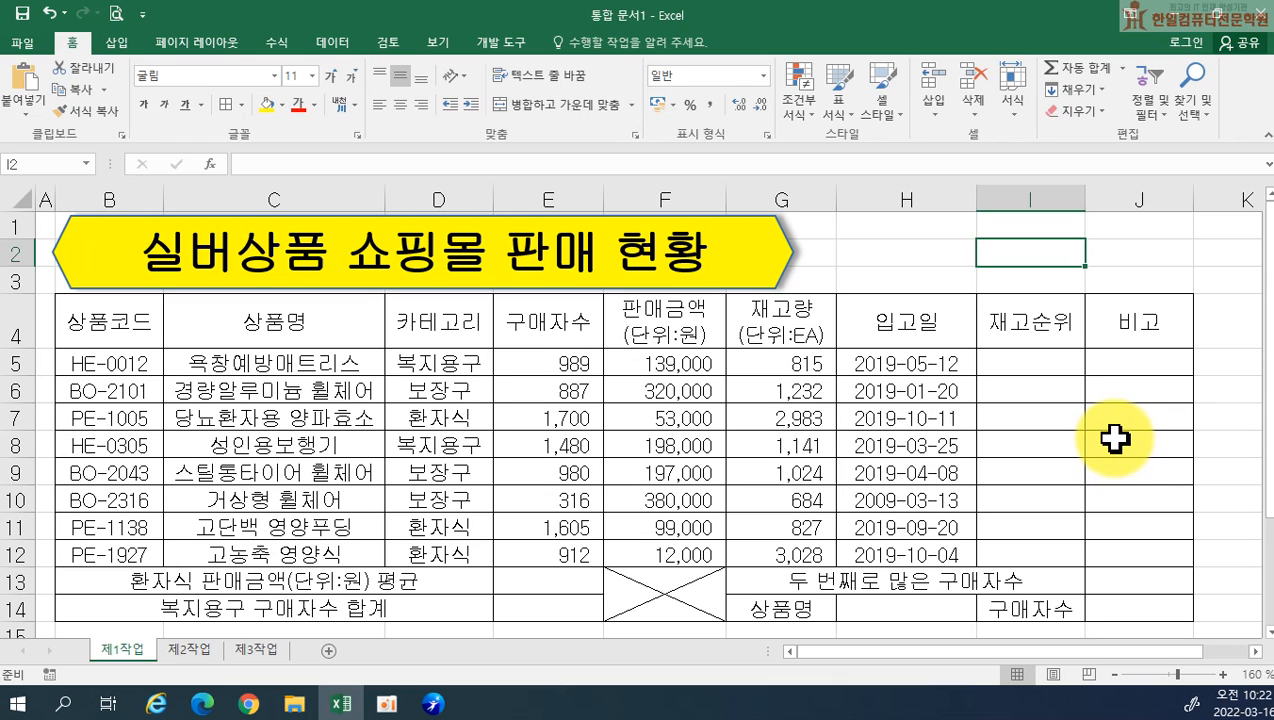
left_click(757, 258)
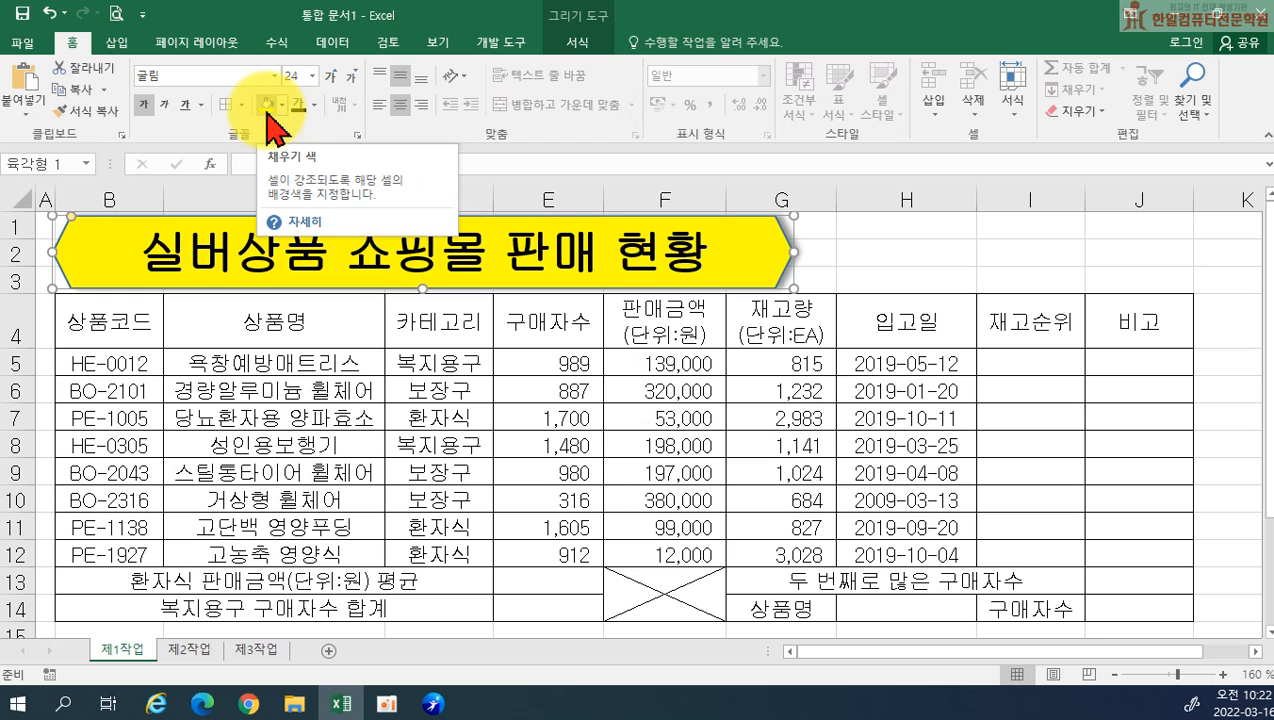
left_click(1112, 527)
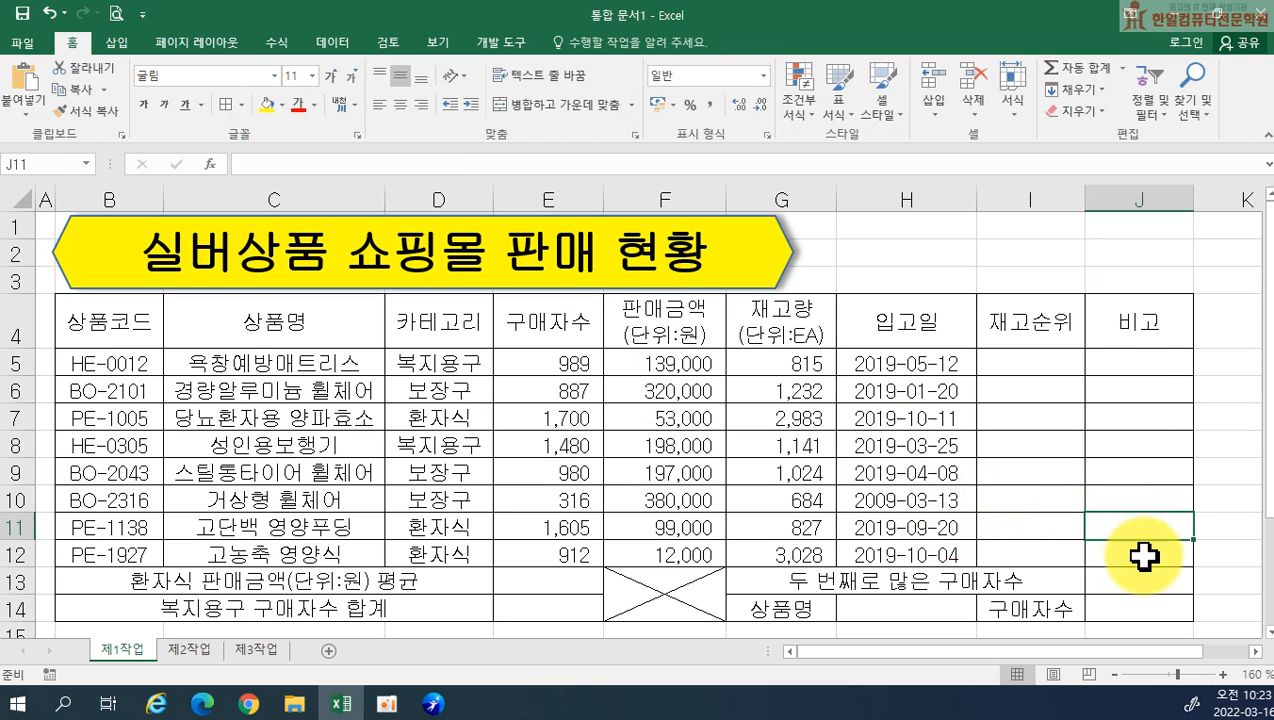
Merge and centre cells L17:L18 in the empty area beyond the table and enter 확인 there
scroll(1143, 557, "down", 2)
left_click(1255, 651)
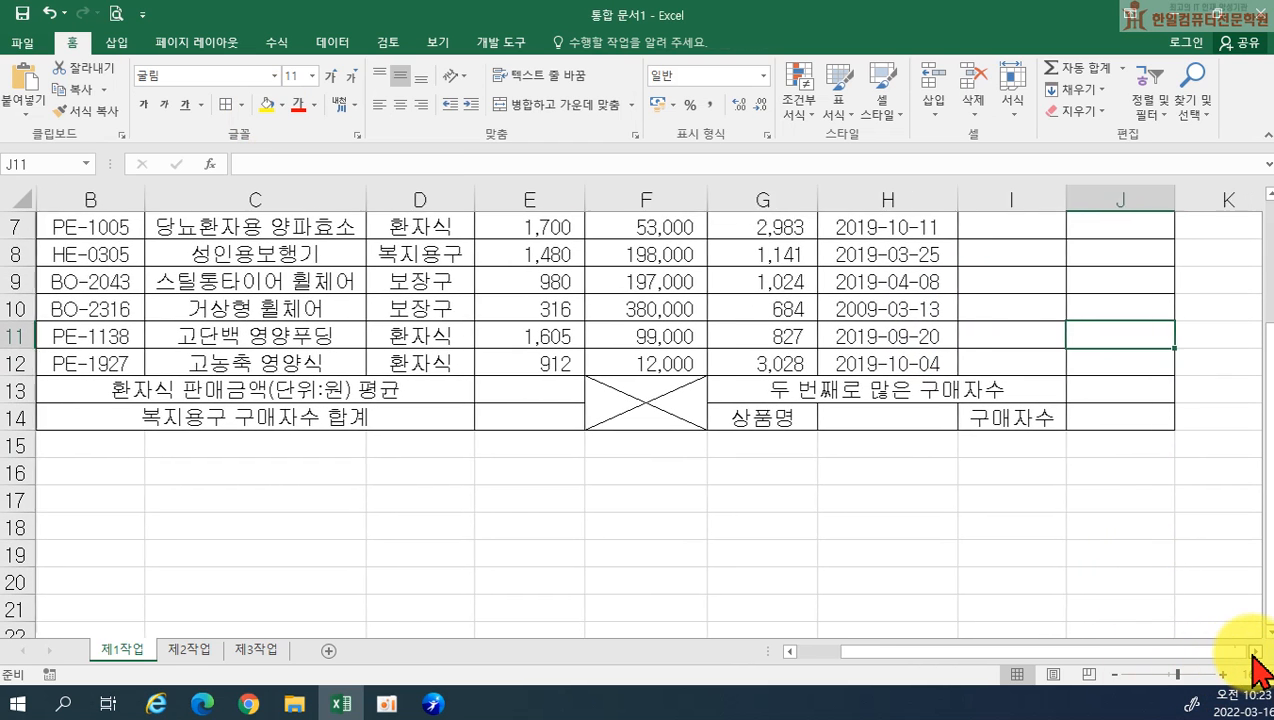
left_click(1255, 651)
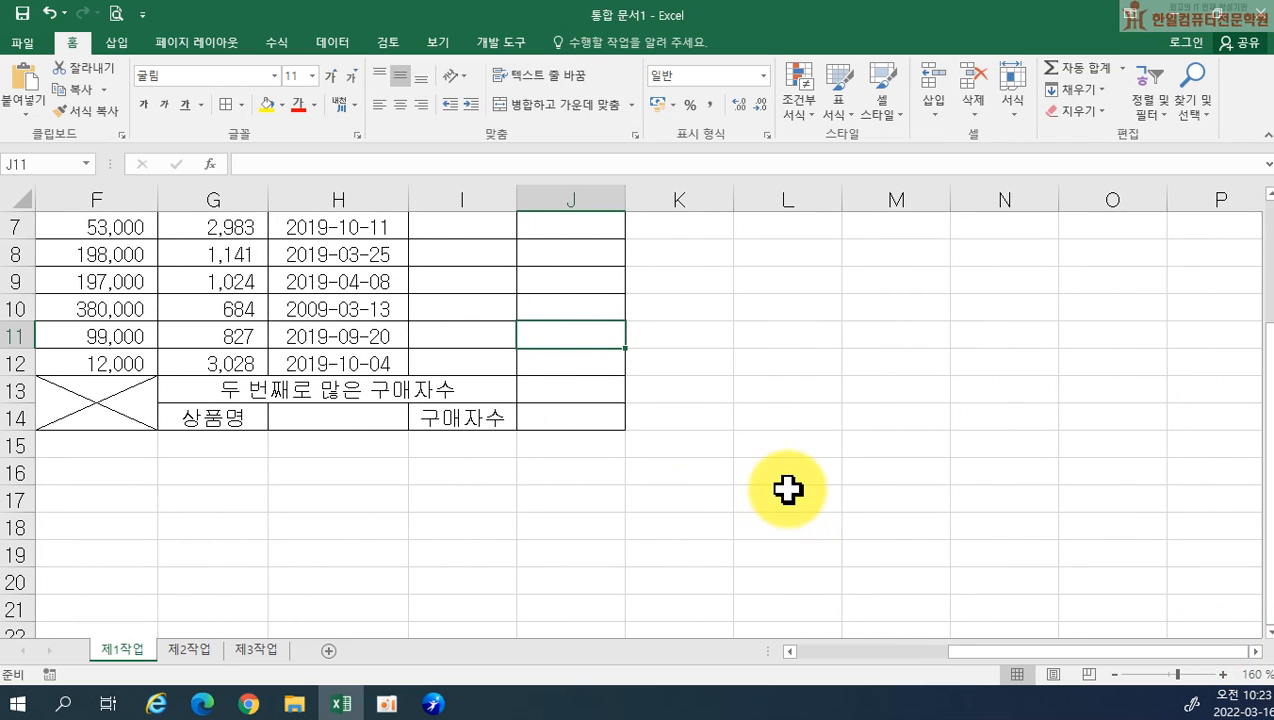
left_click_drag(788, 497, 788, 525)
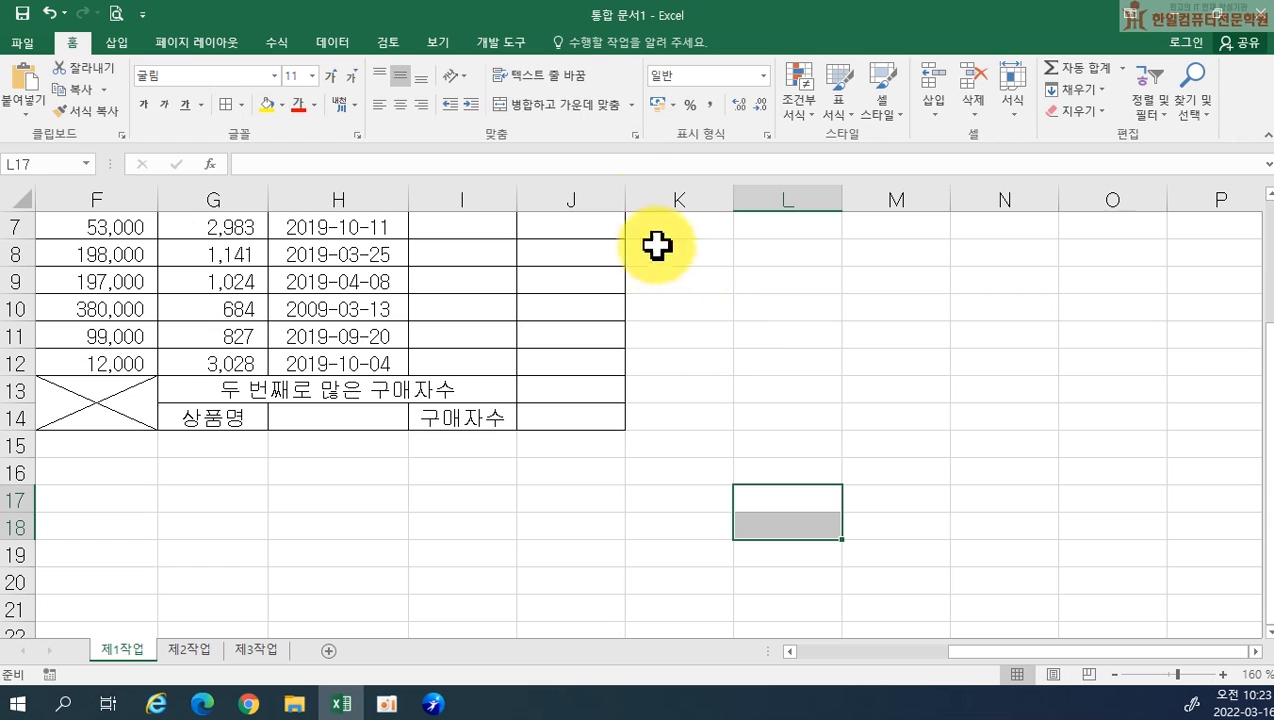
left_click(547, 105)
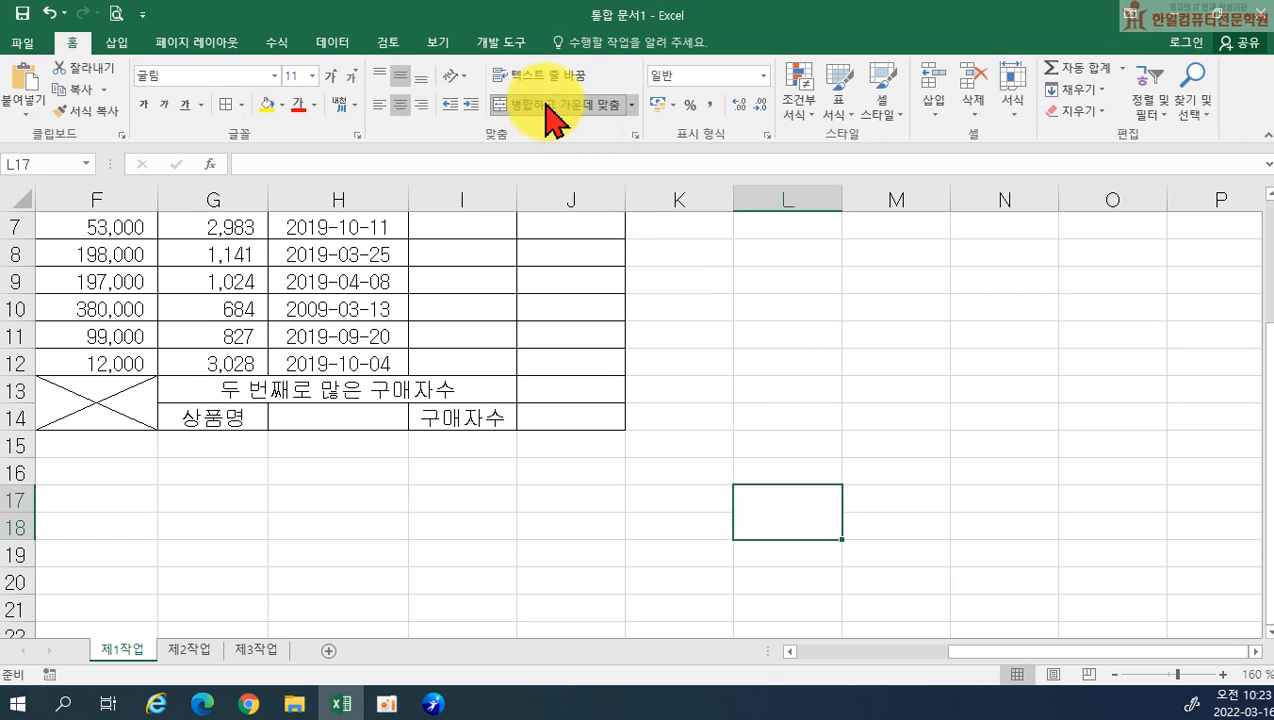
type("확인")
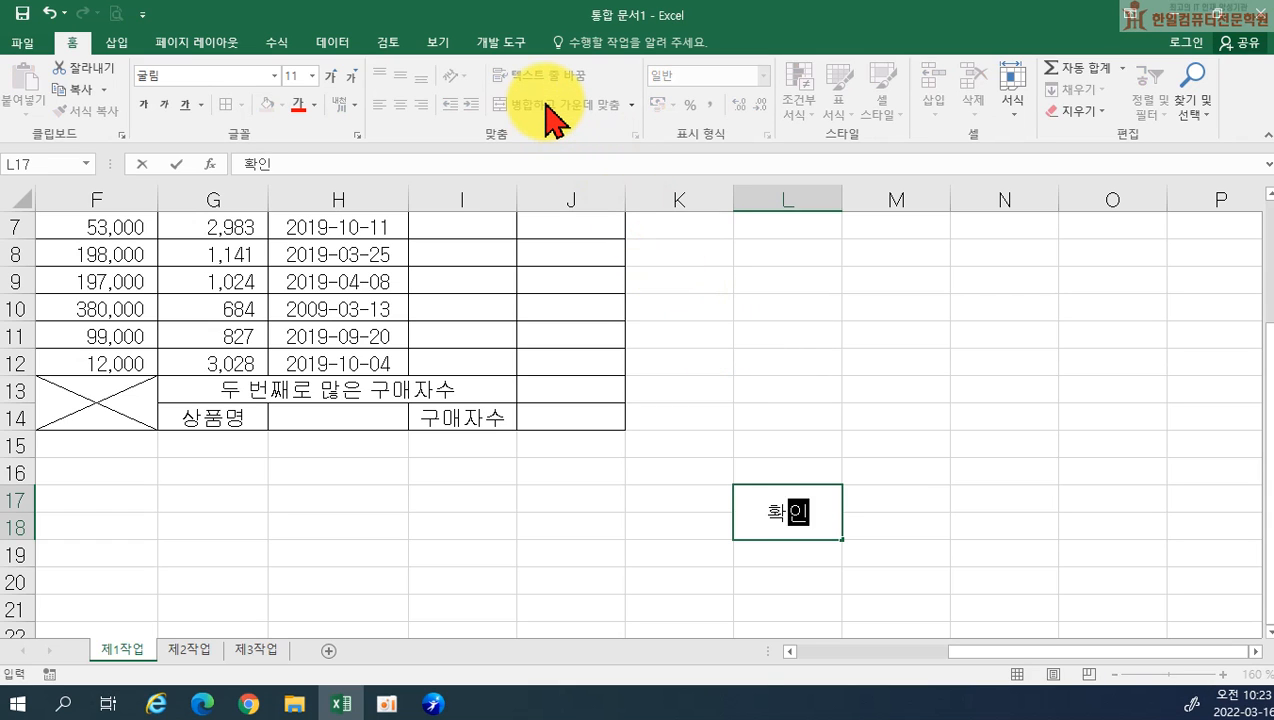
Enter the approval box headings 담당, 대리 and 과장 in cells M17, N17 and O17
key("Tab")
type("ㅏㅁ당")
key("Tab")
type("ㄱ대리")
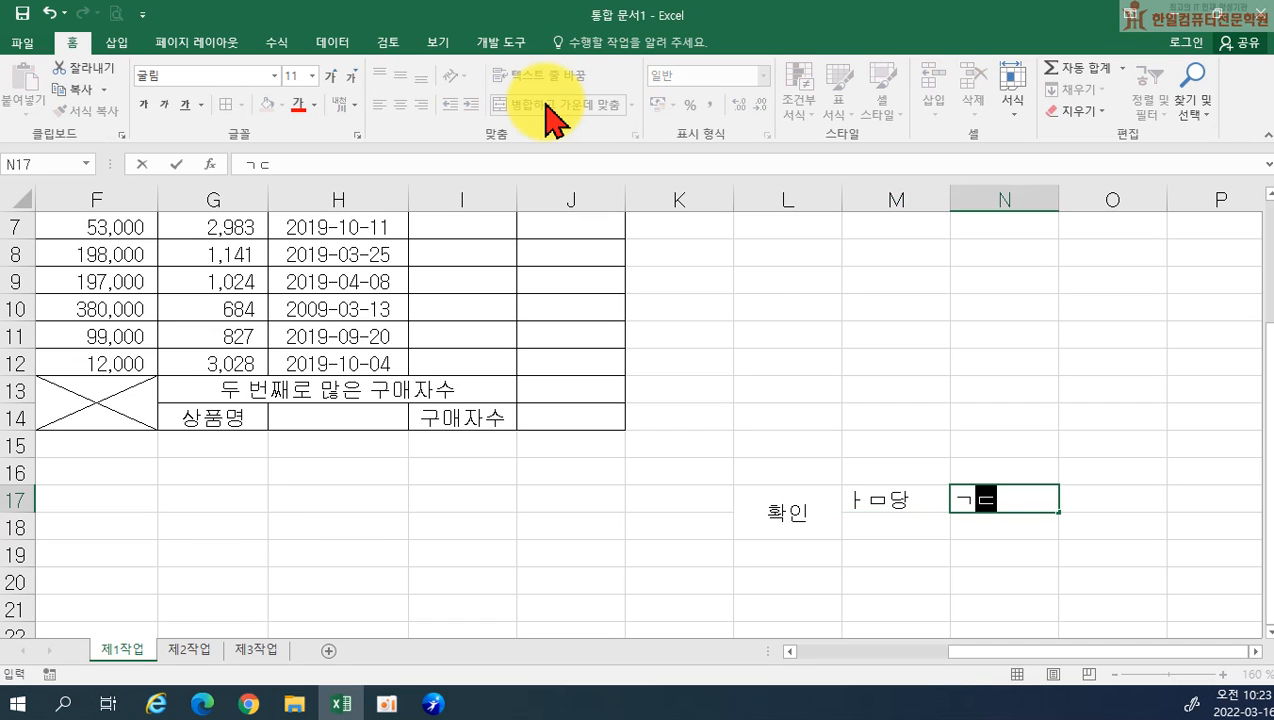
key("shift+Tab")
type("당당")
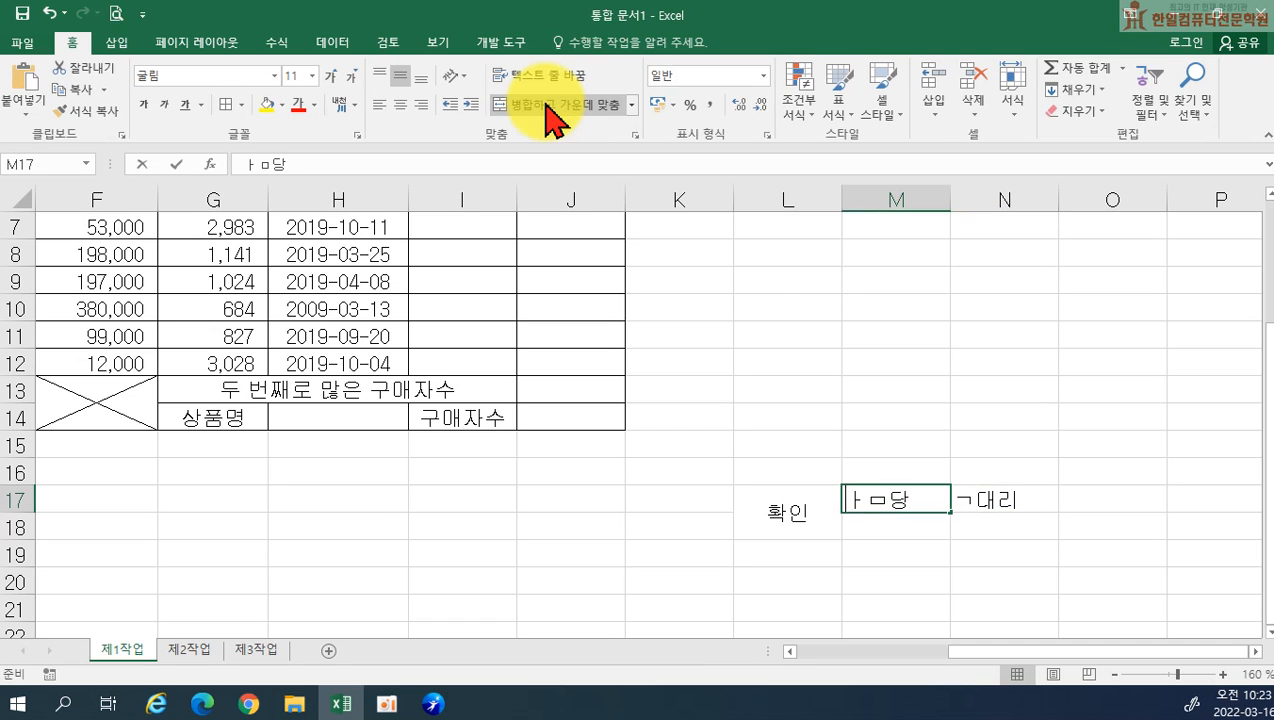
key("Tab")
type("대리")
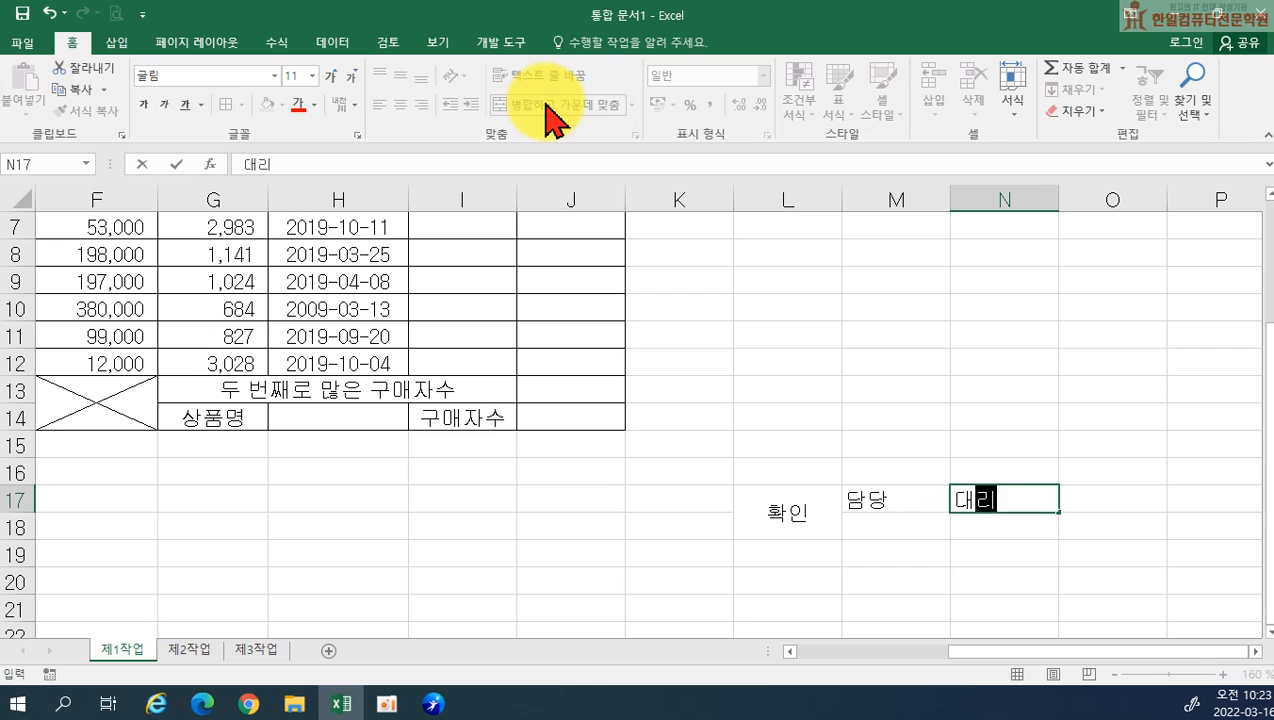
key("Tab")
type("괒장")
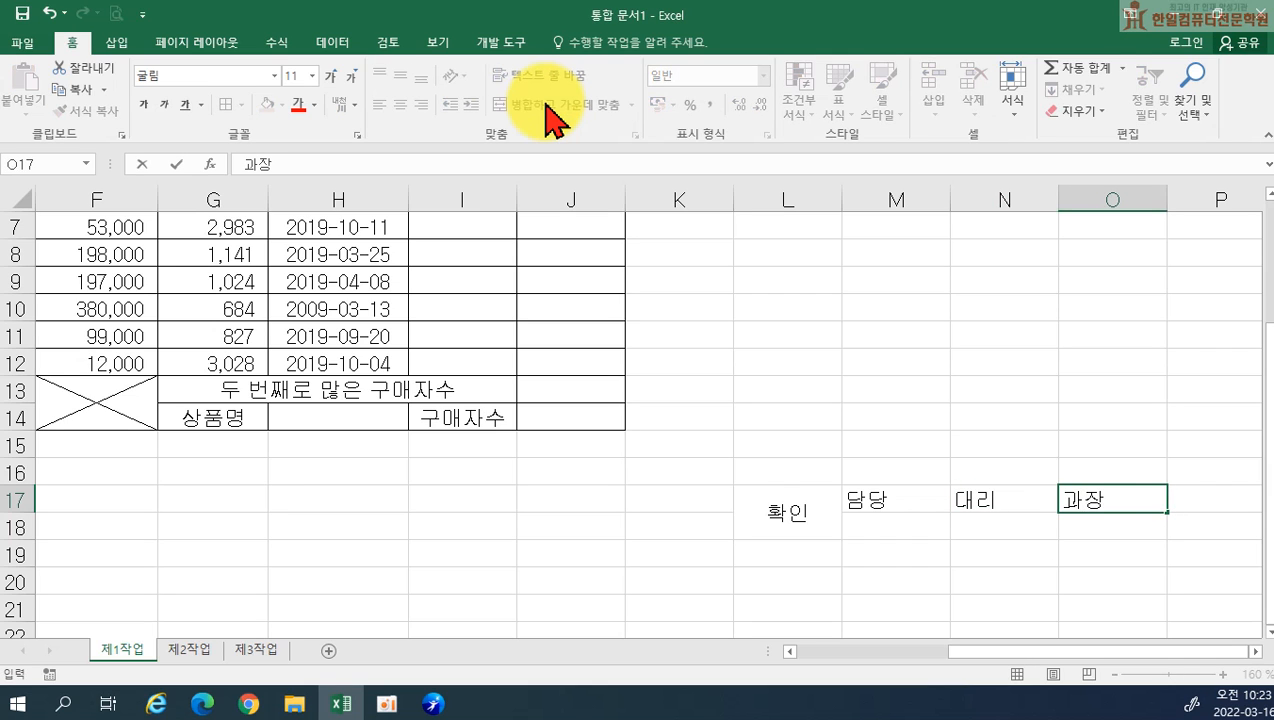
Set the merged 확인 cell to vertical text and narrow column L to fit it
left_click(785, 513)
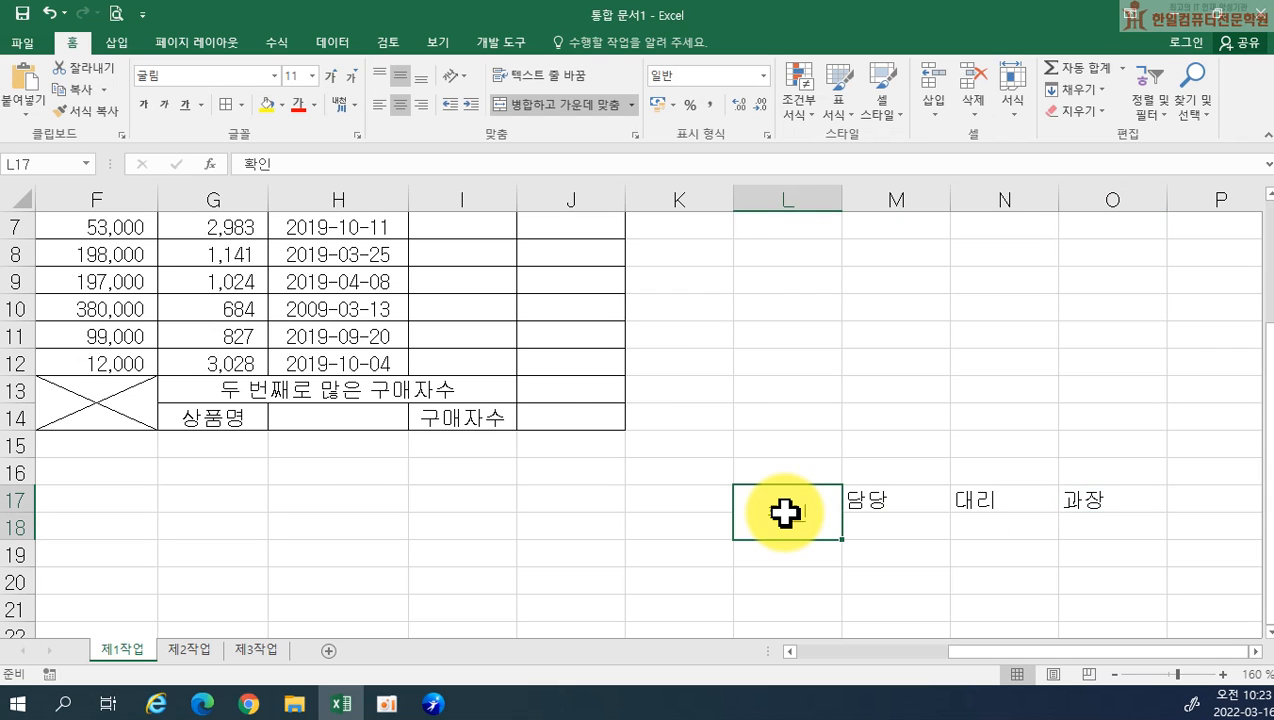
left_click(453, 80)
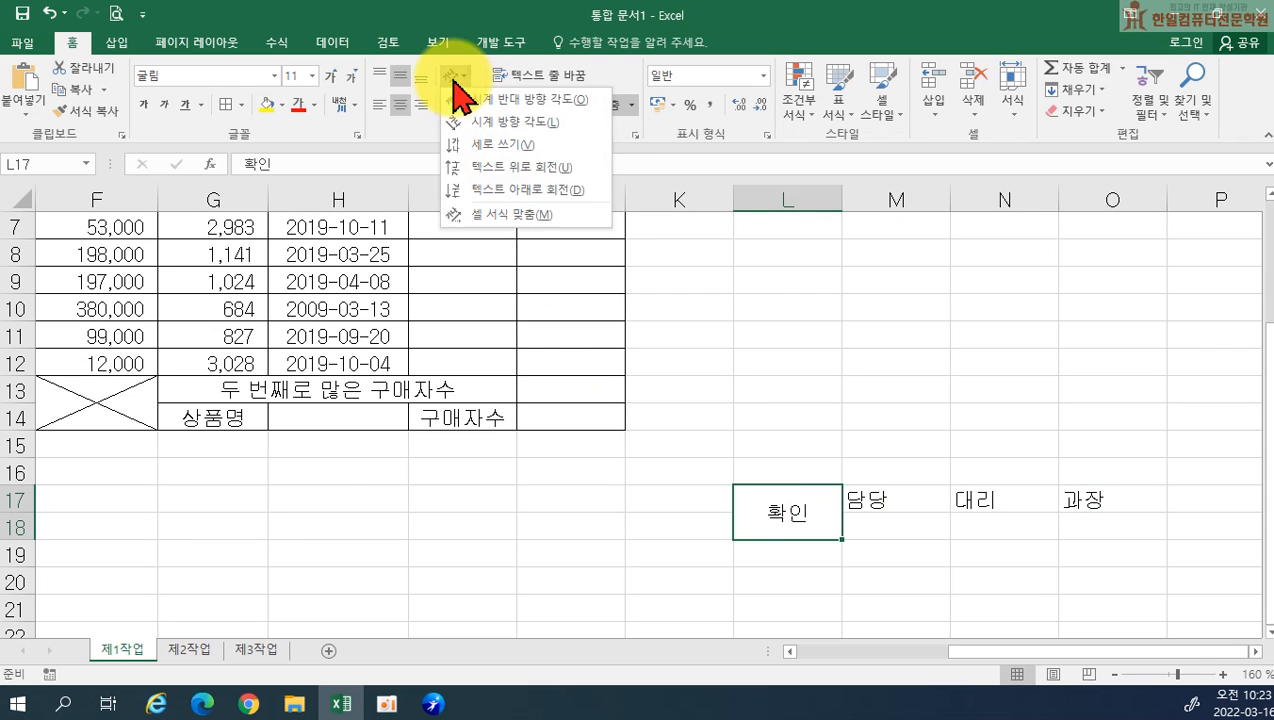
left_click(480, 140)
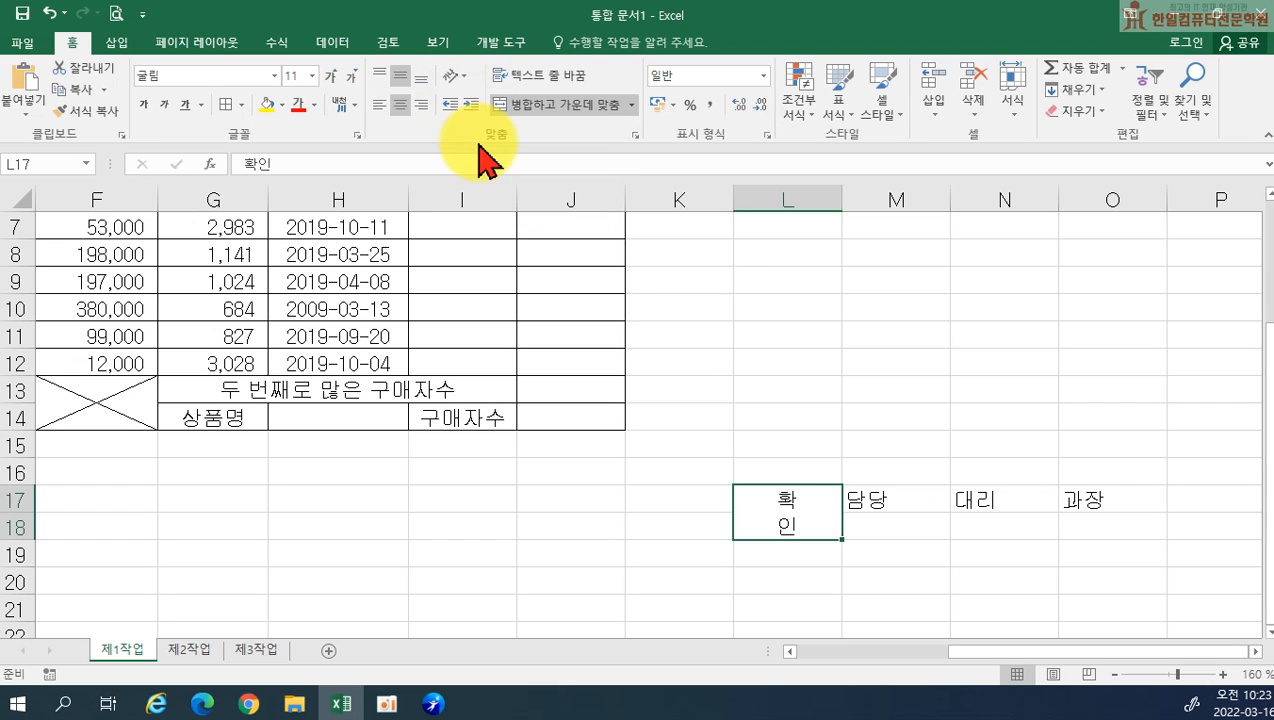
left_click_drag(840, 200, 777, 200)
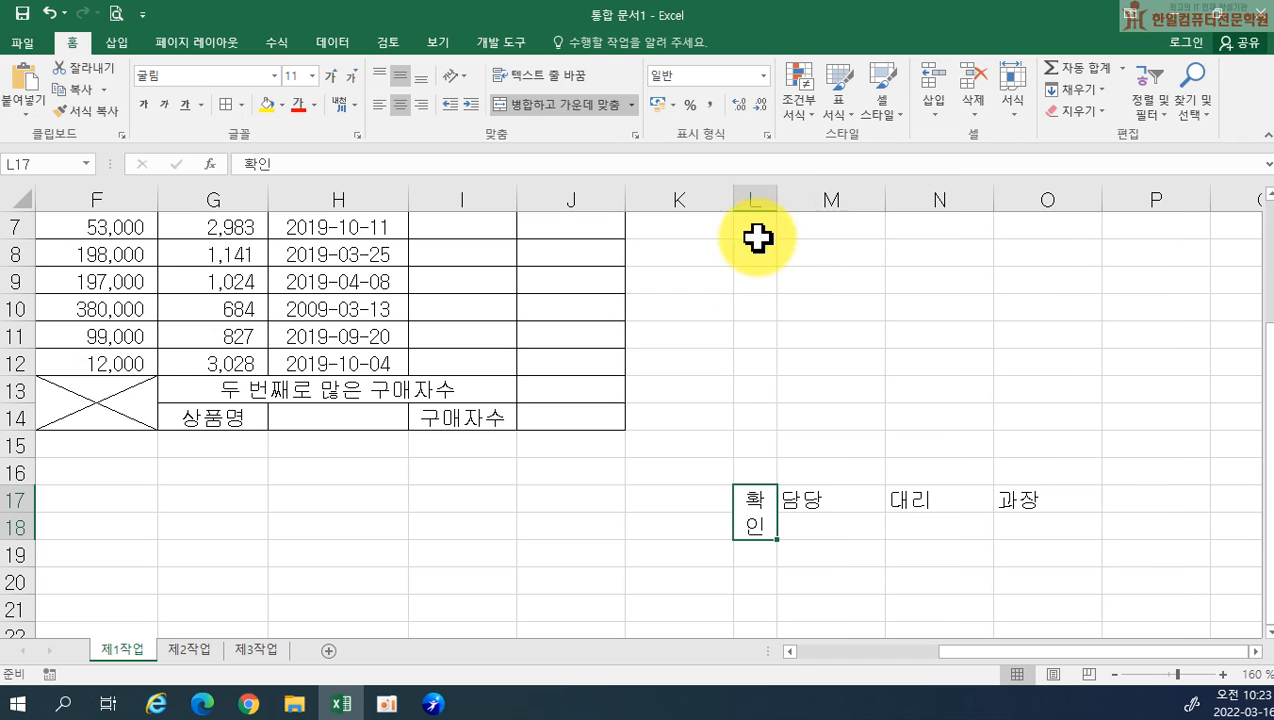
Increase the height of row 18 and set columns M to O to a width of 5.88
left_click(795, 528)
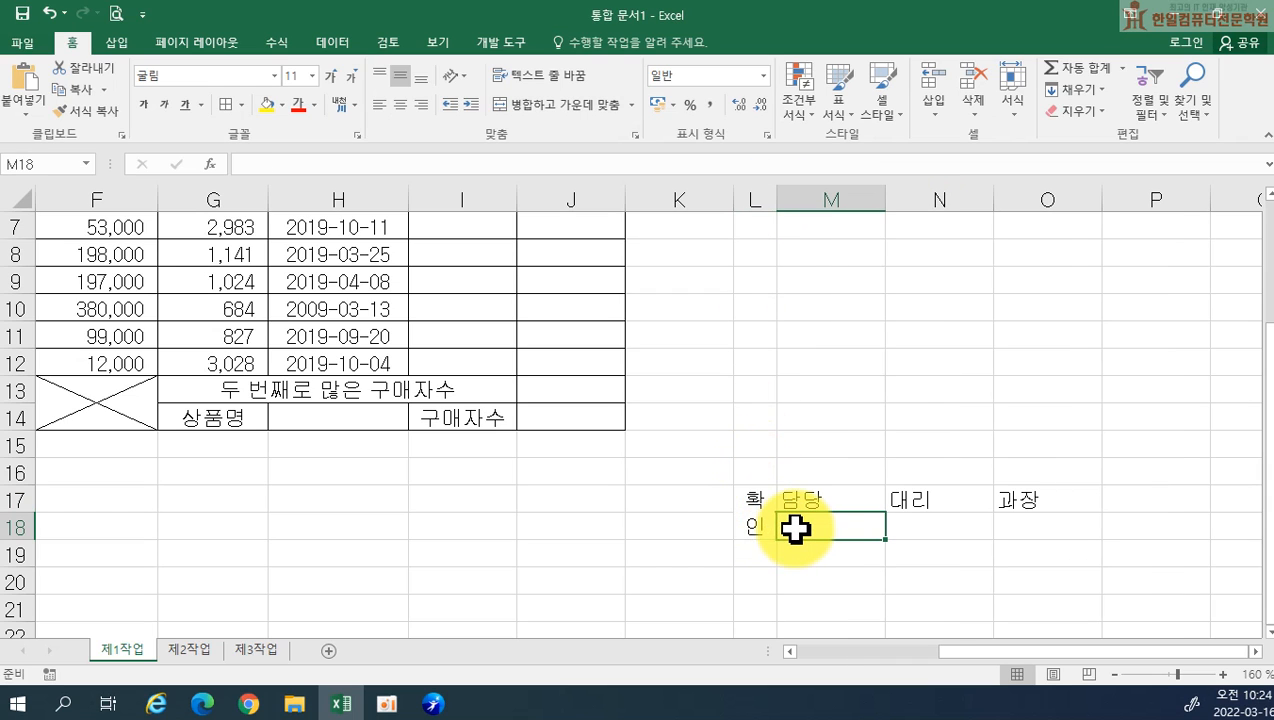
left_click_drag(23, 541, 24, 570)
left_click_drag(824, 190, 1072, 200)
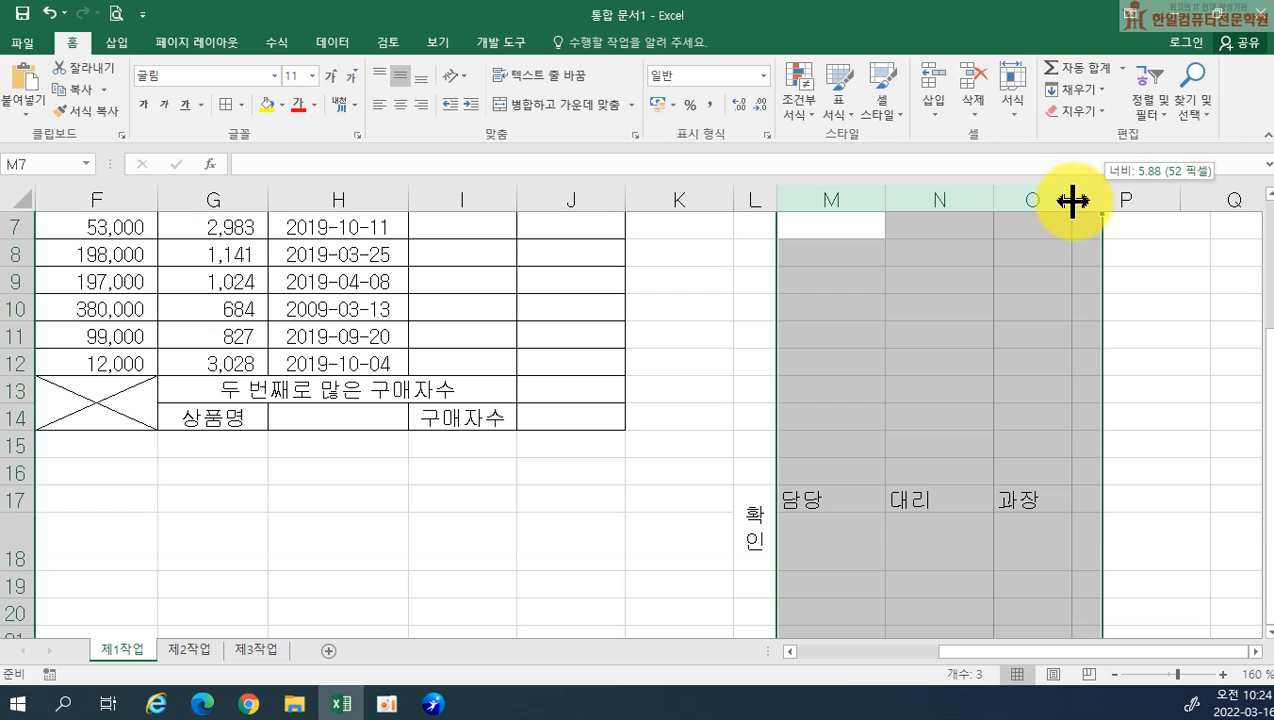
left_click_drag(1072, 200, 1072, 200)
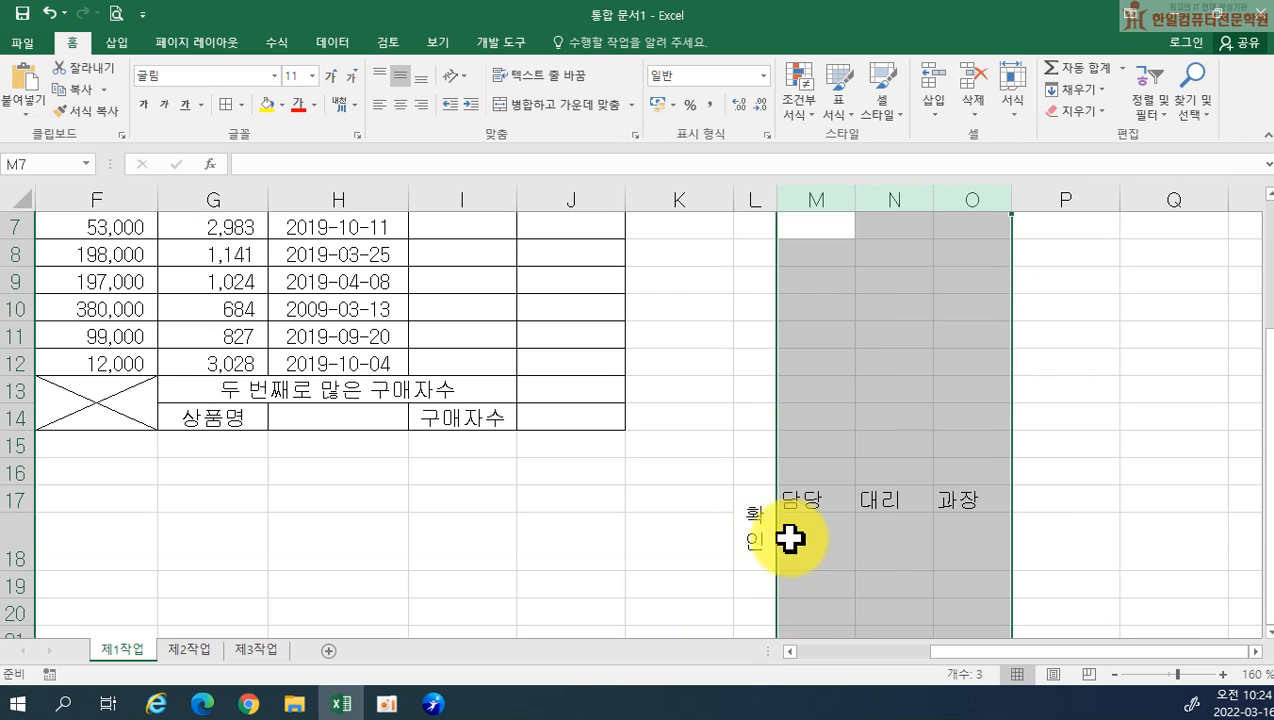
left_click(955, 540)
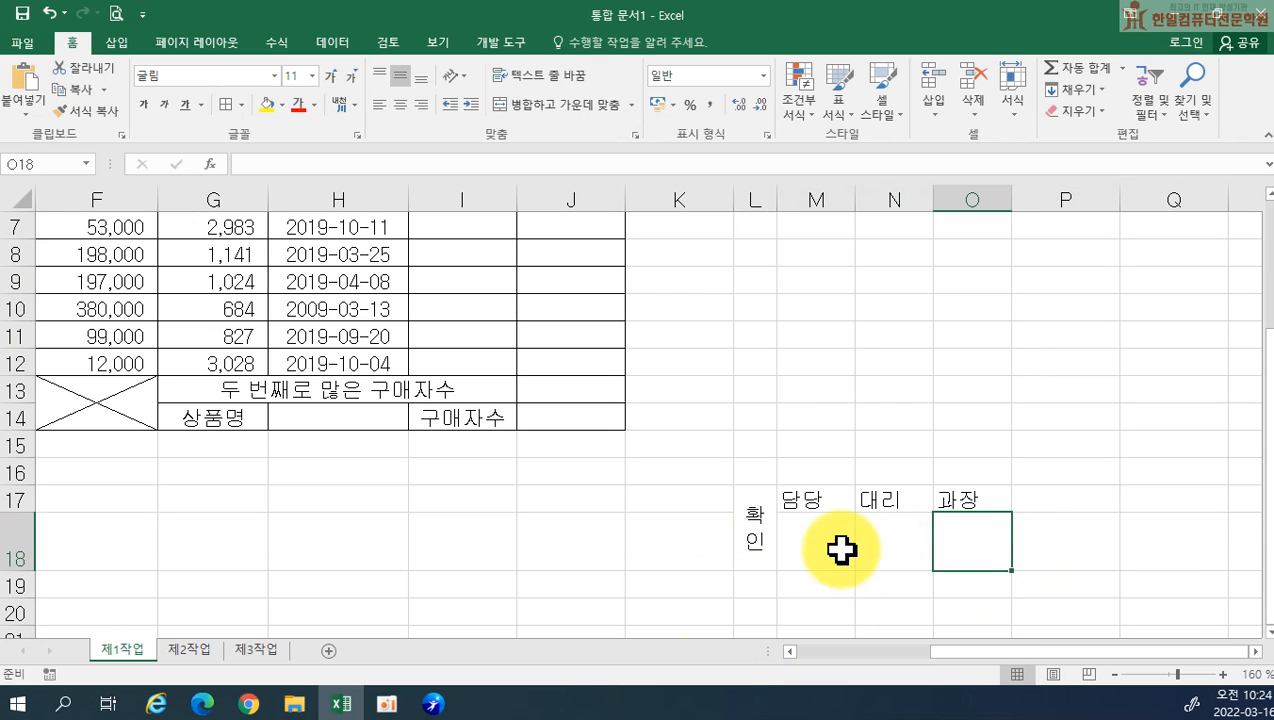
Centre the contents of the approval box L17:O18 horizontally and apply all borders to it
left_click_drag(762, 537, 950, 533)
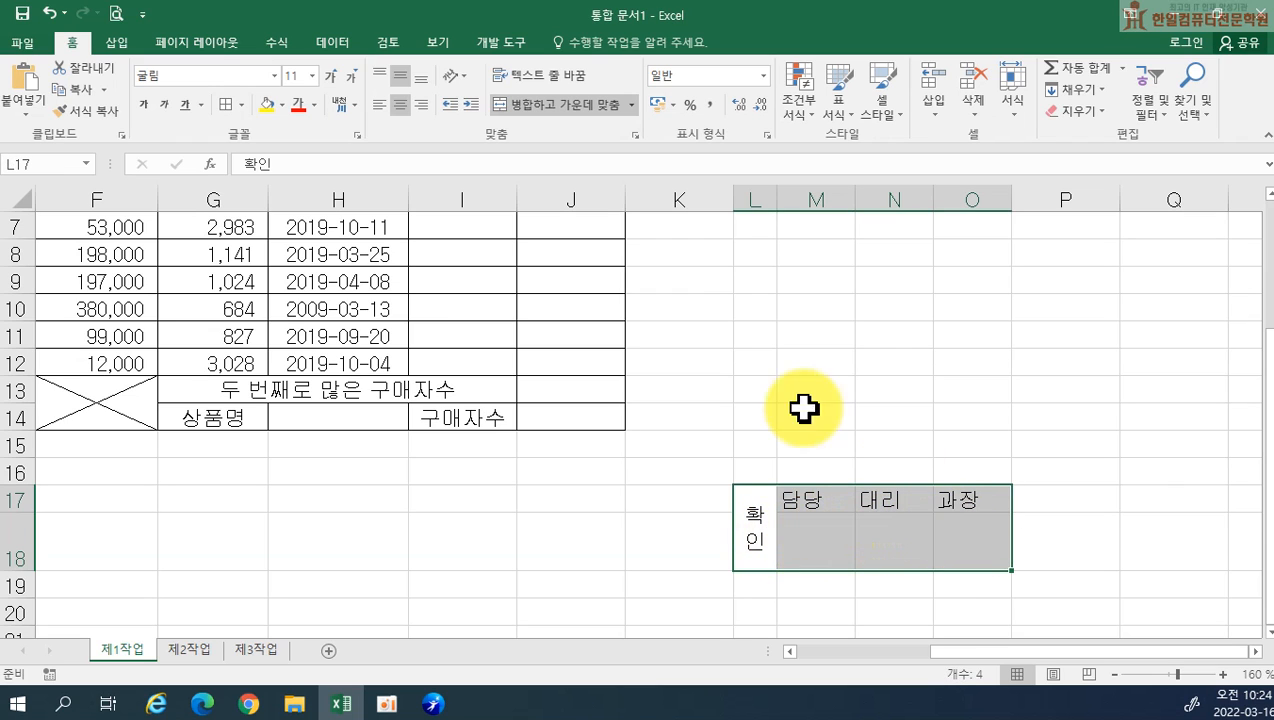
left_click(403, 106)
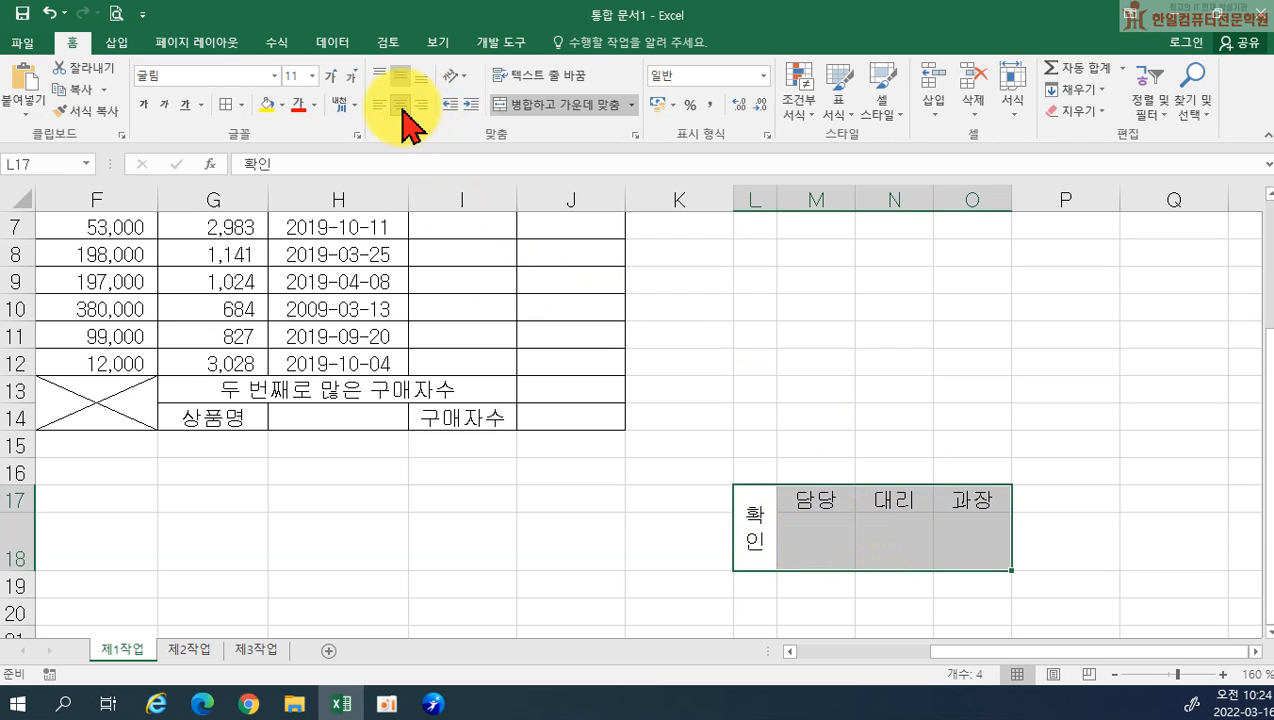
left_click(226, 105)
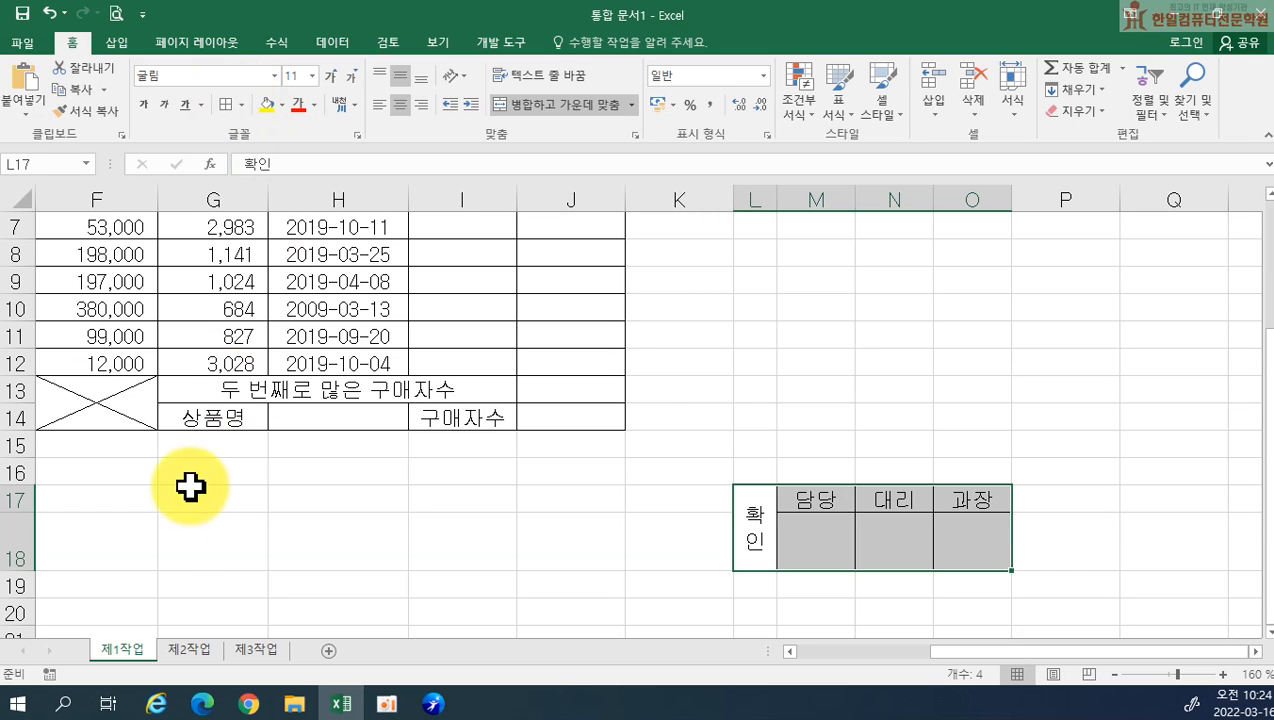
Fine-tune the approval box by making column L slightly narrower and row 18 slightly shorter
left_click_drag(775, 196, 771, 196)
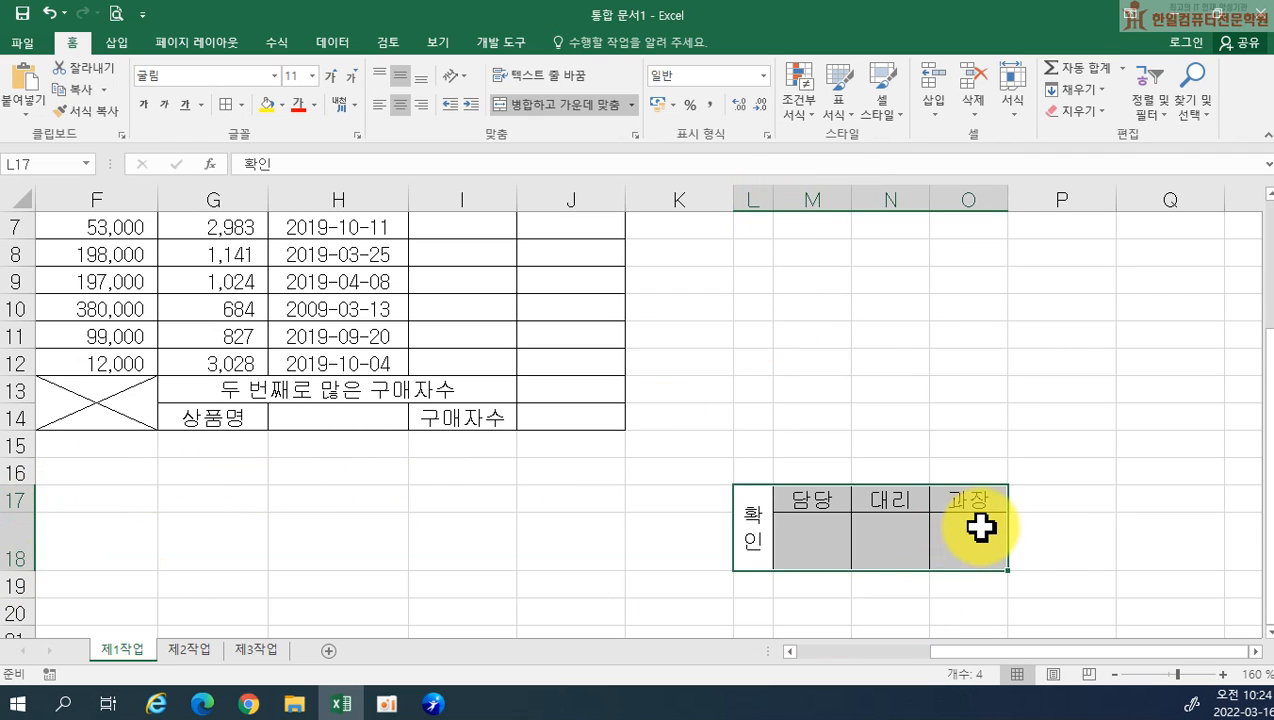
left_click_drag(13, 563, 12, 562)
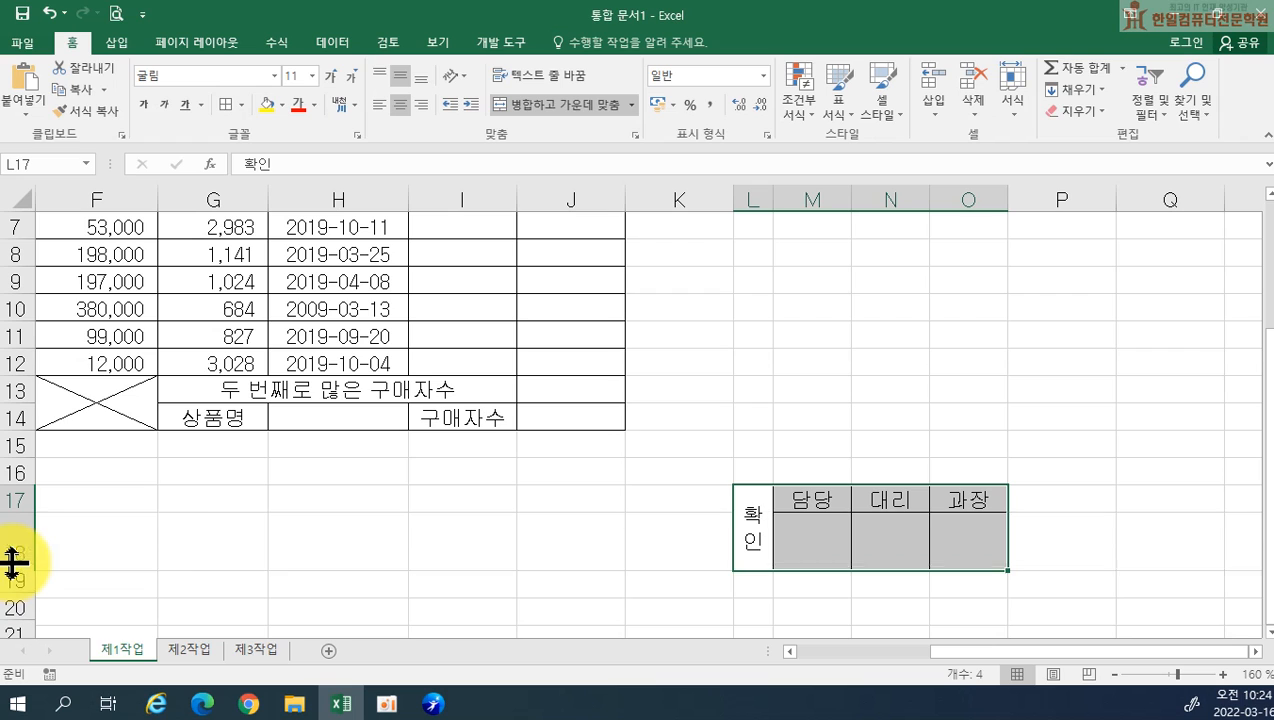
left_click(756, 526)
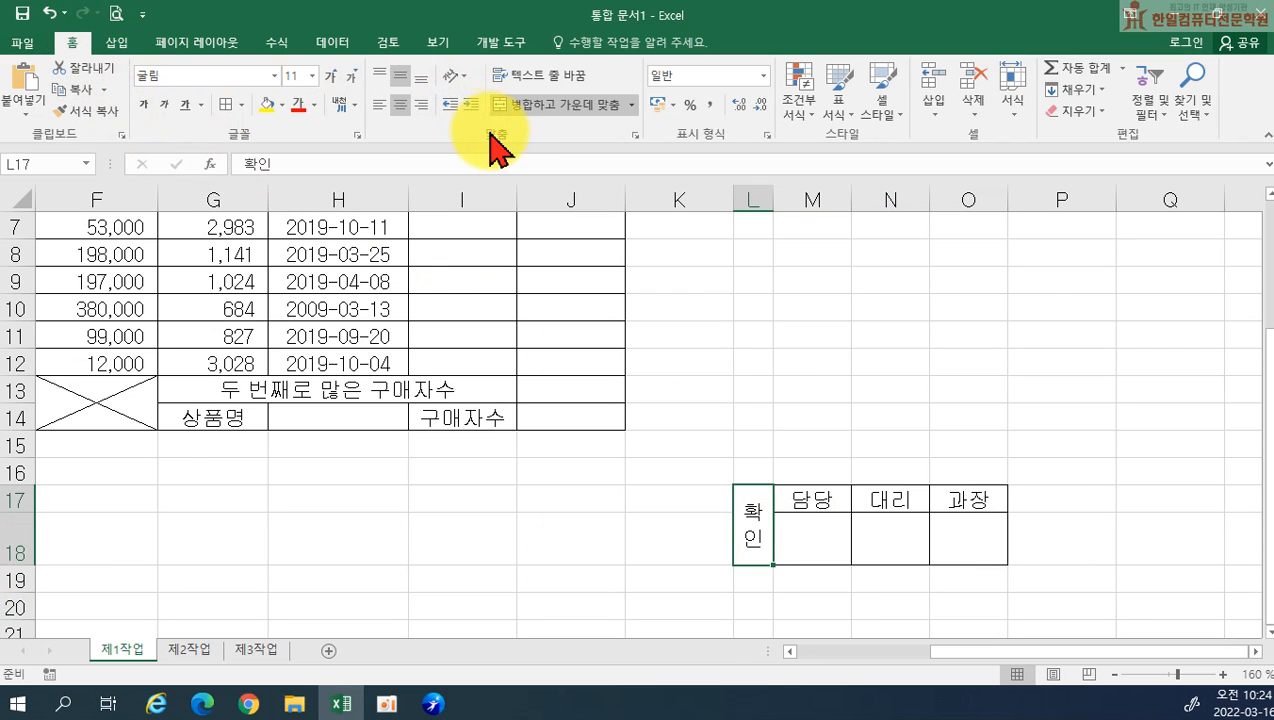
left_click(464, 82)
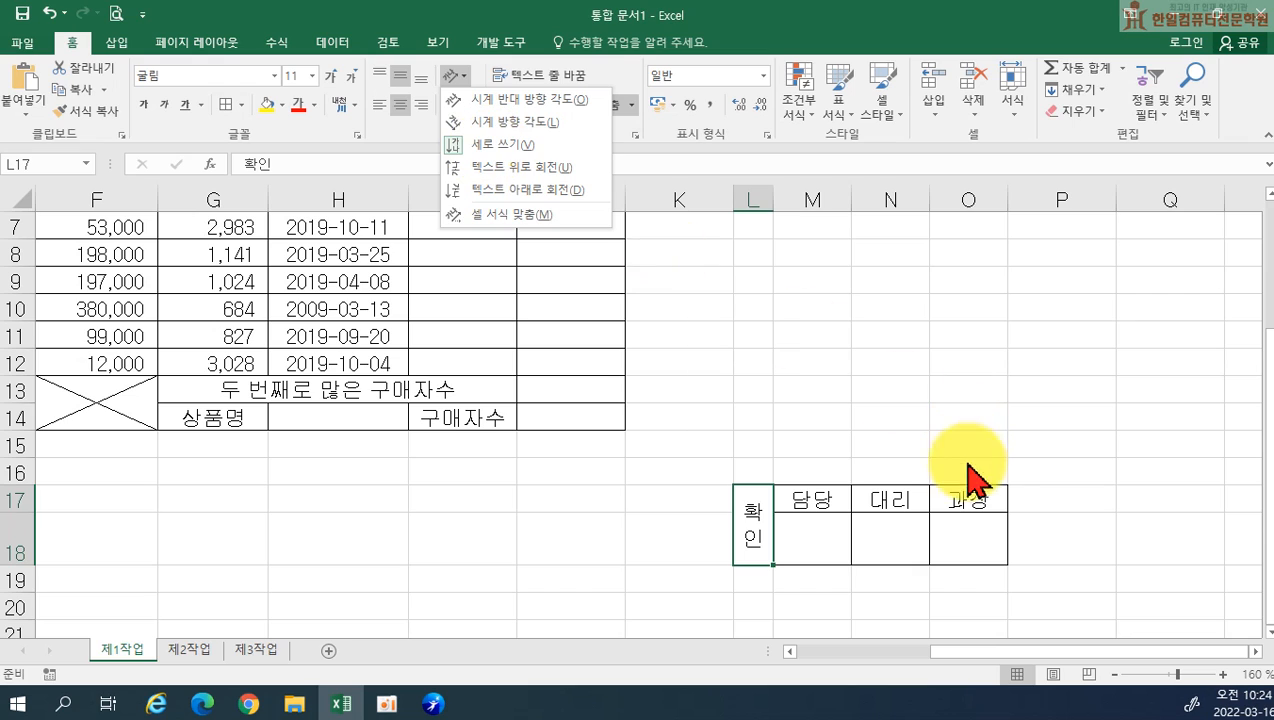
left_click(1020, 500)
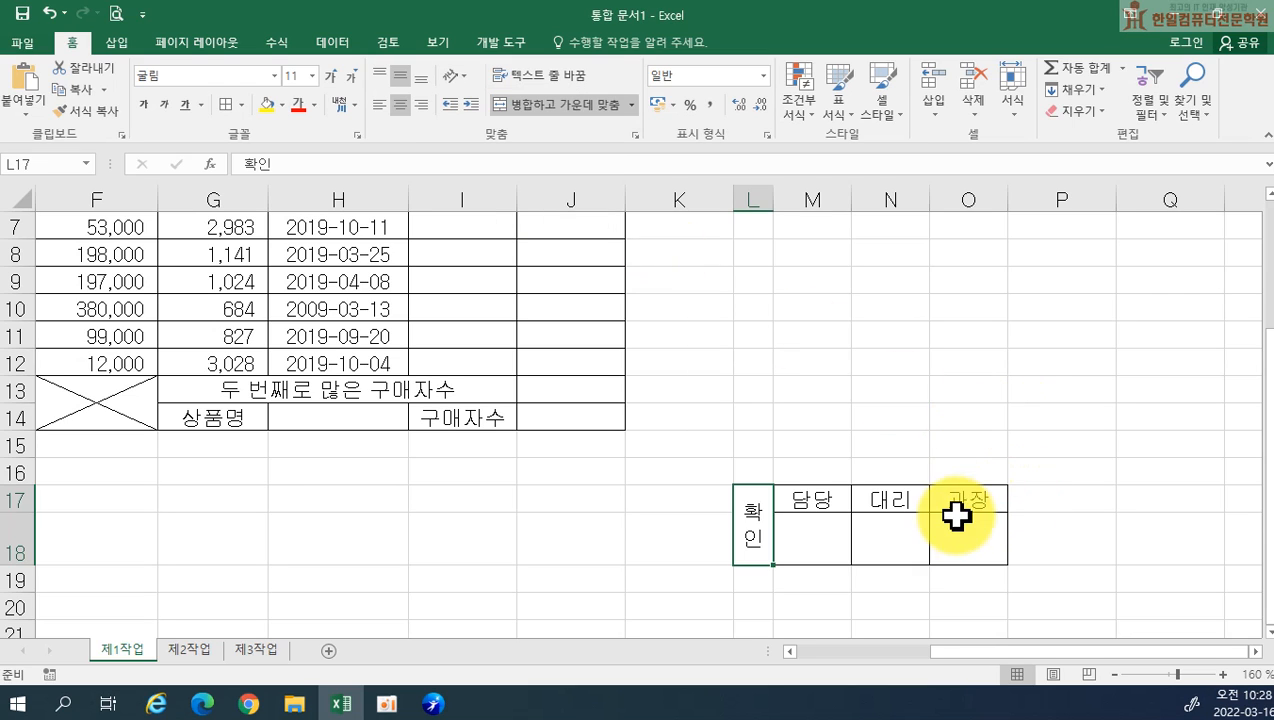
Copy the approval box L17:O18, paste it as a picture at L10 and delete that picture
left_click_drag(757, 515, 945, 528)
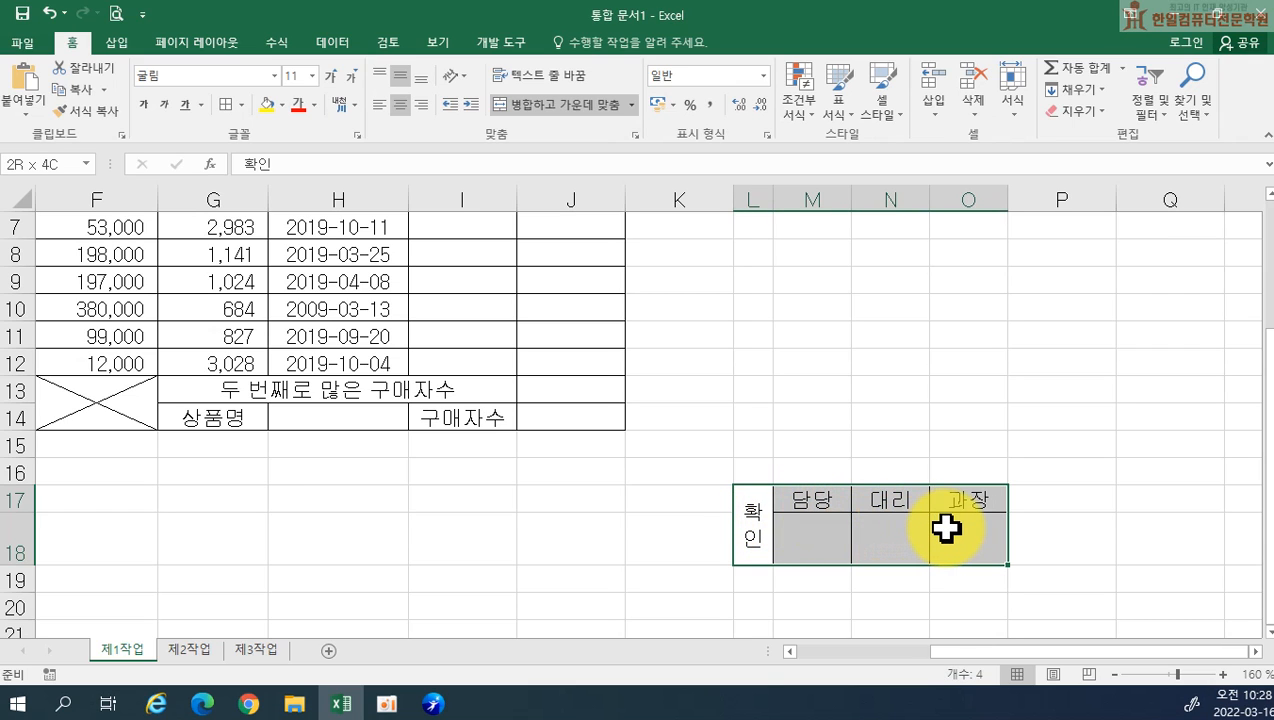
right_click(891, 531)
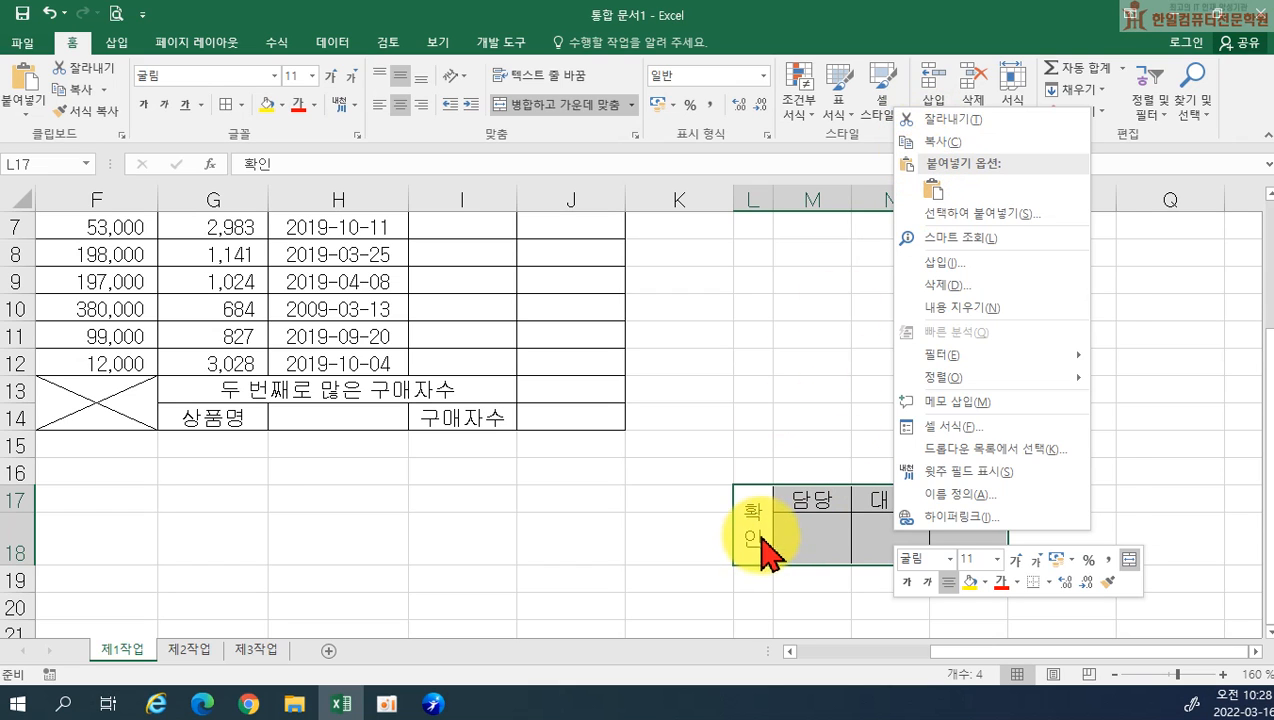
key("Escape")
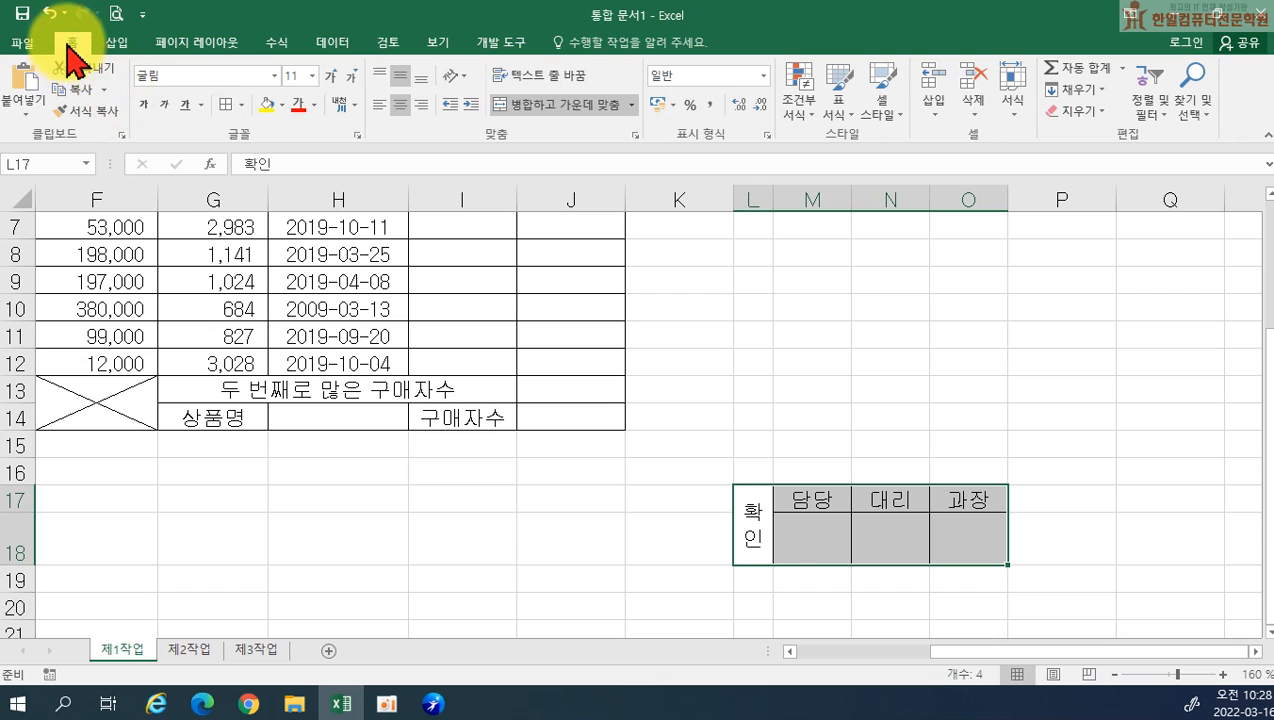
left_click(104, 92)
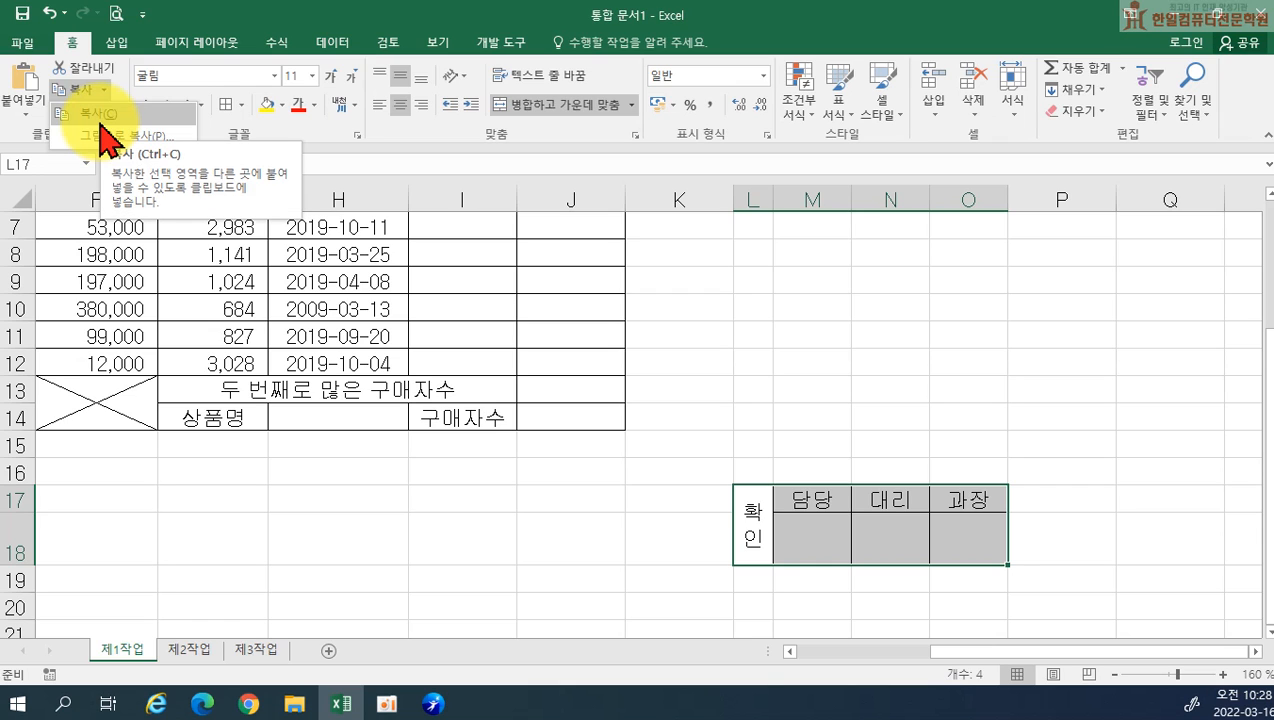
left_click(100, 113)
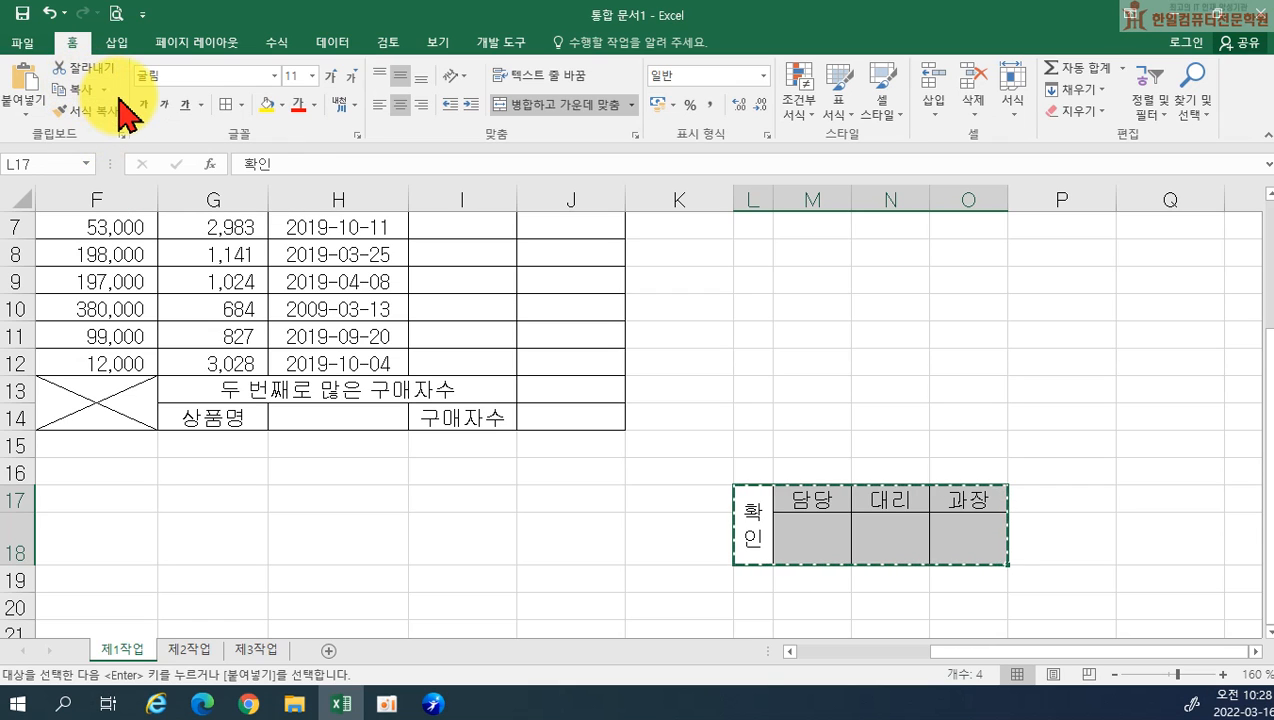
left_click(757, 305)
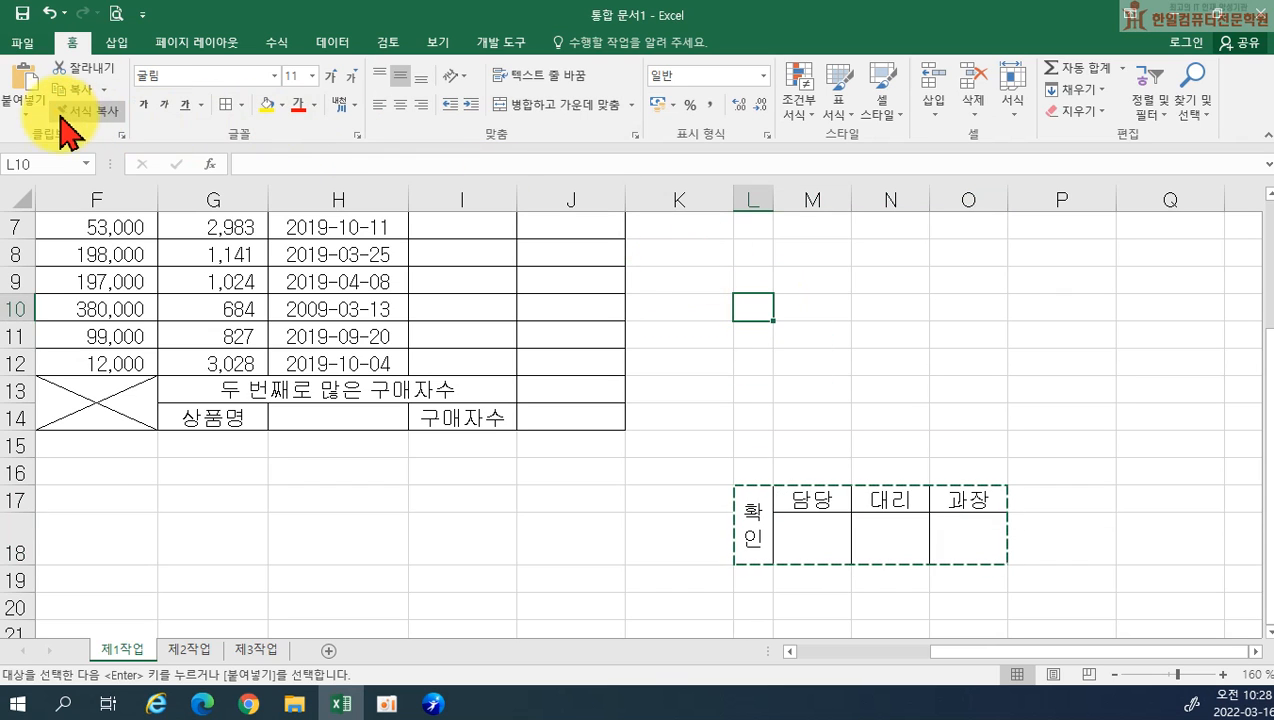
left_click(30, 110)
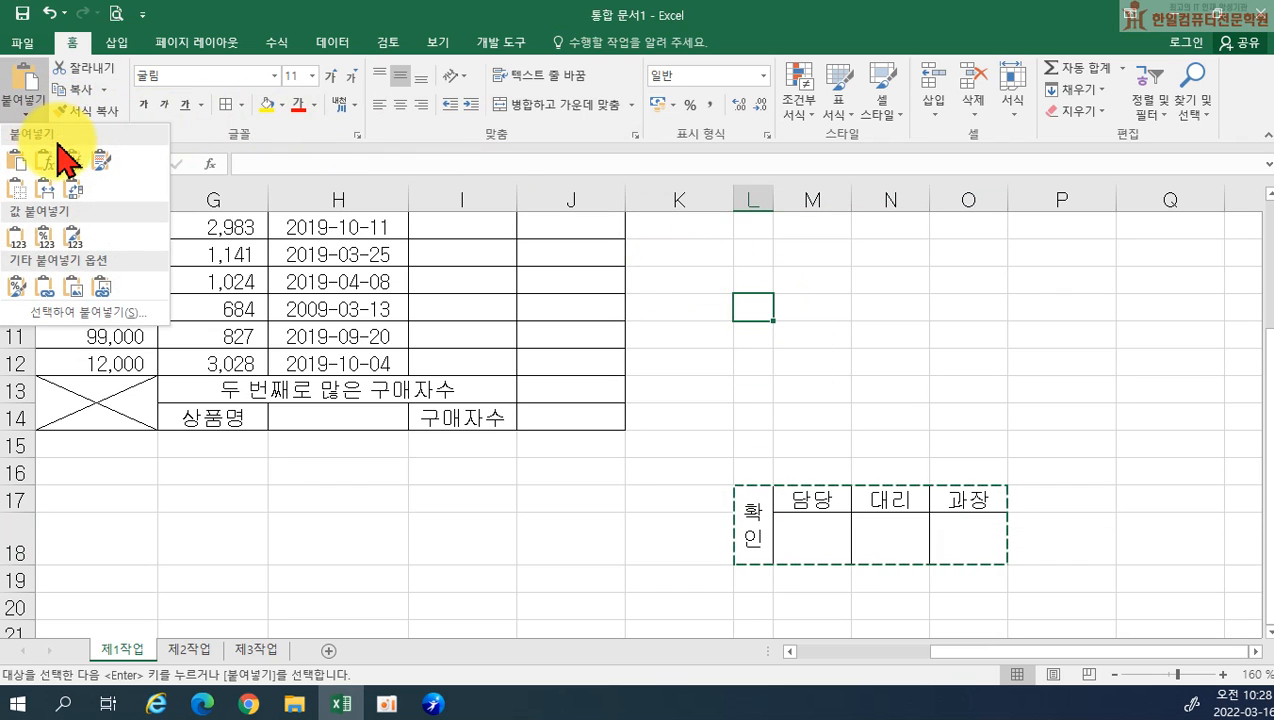
left_click(72, 287)
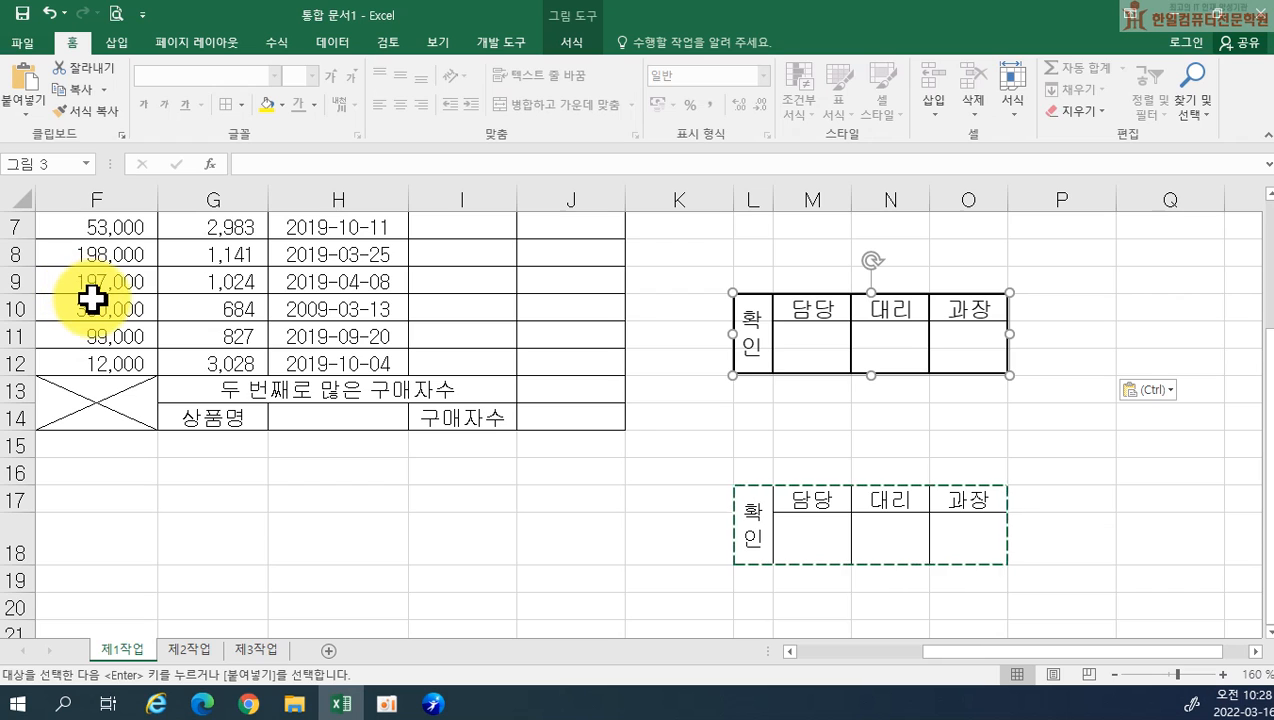
key("Delete")
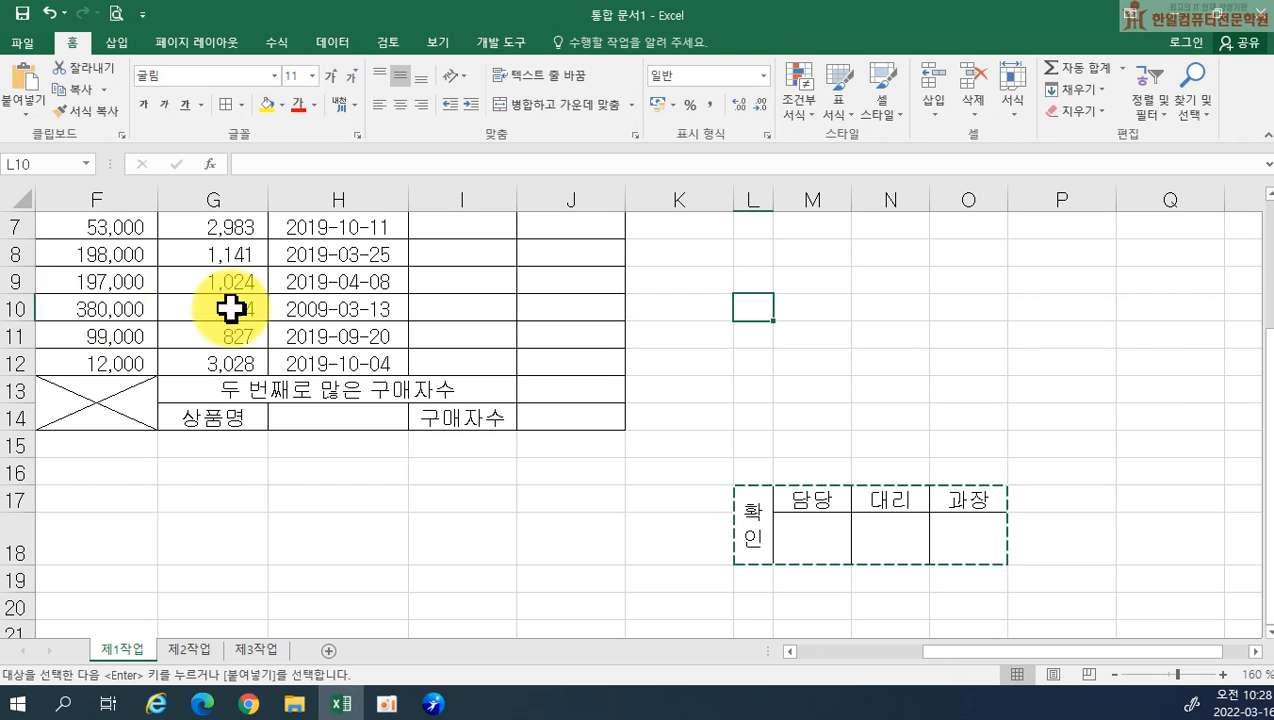
Copy L17:O18 as a picture with the as-shown-on-screen and picture options, paste it at L12 and delete it
left_click_drag(759, 540, 981, 532)
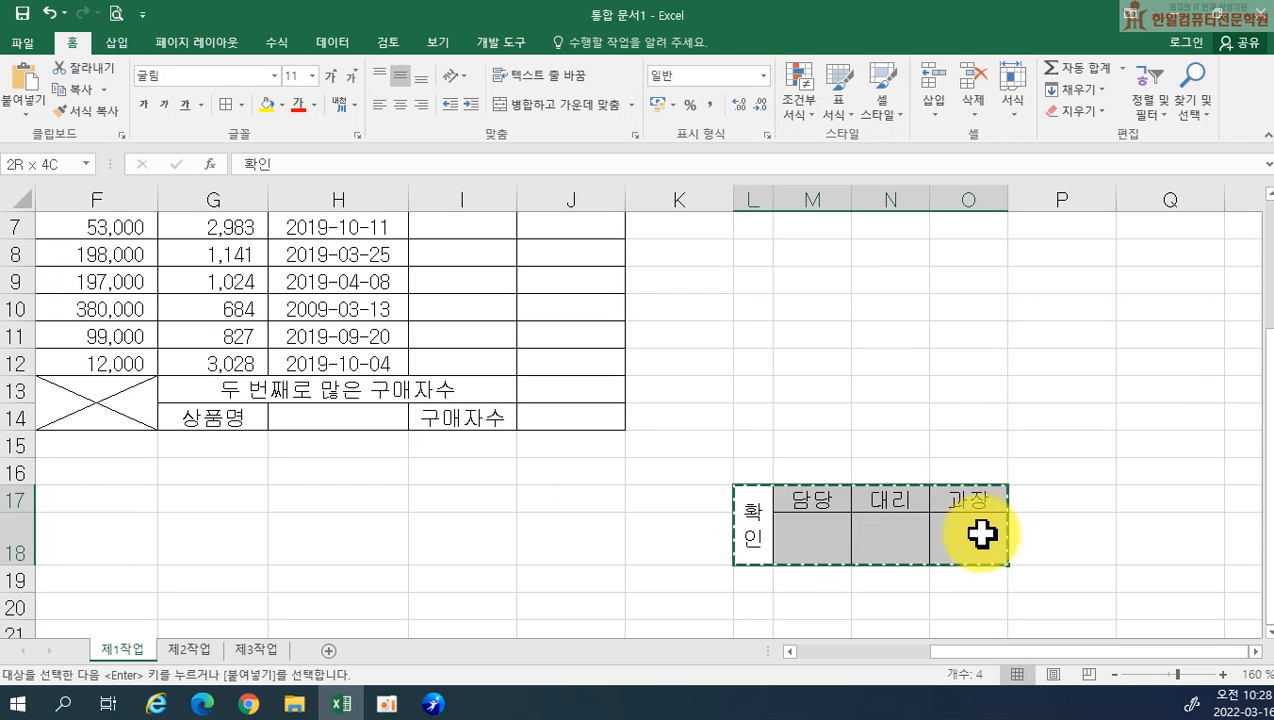
left_click(104, 89)
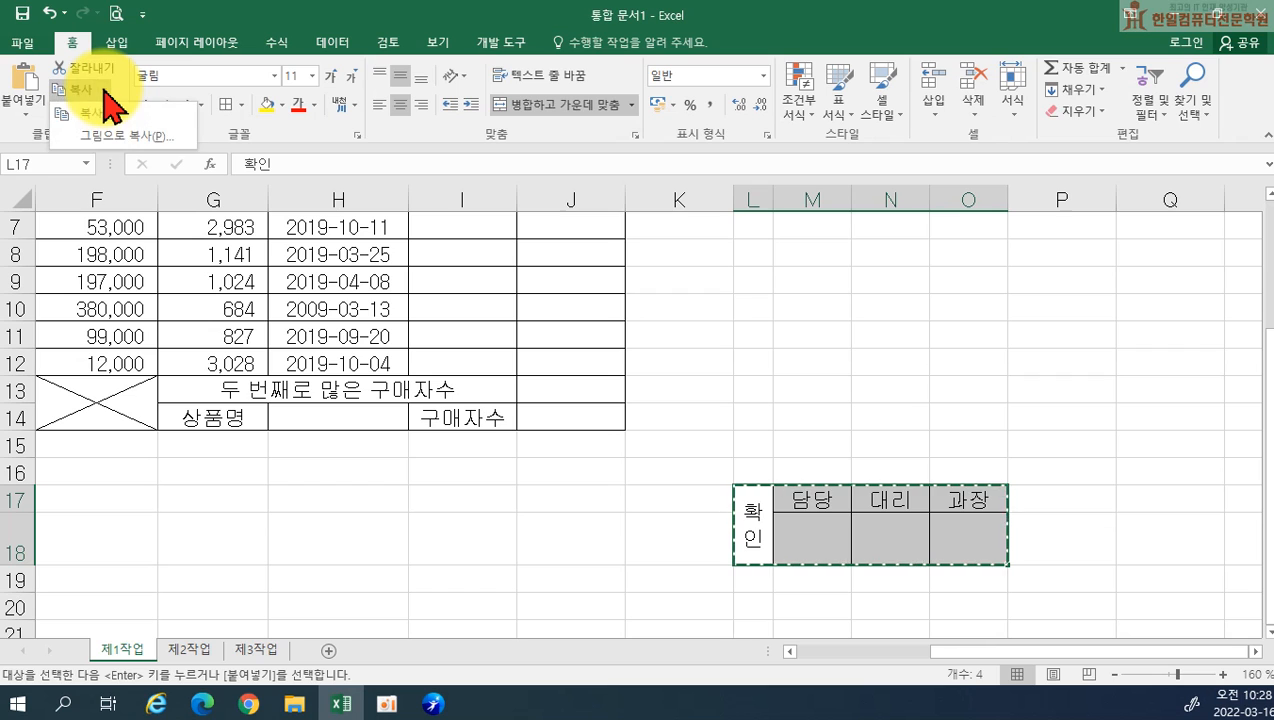
left_click(112, 136)
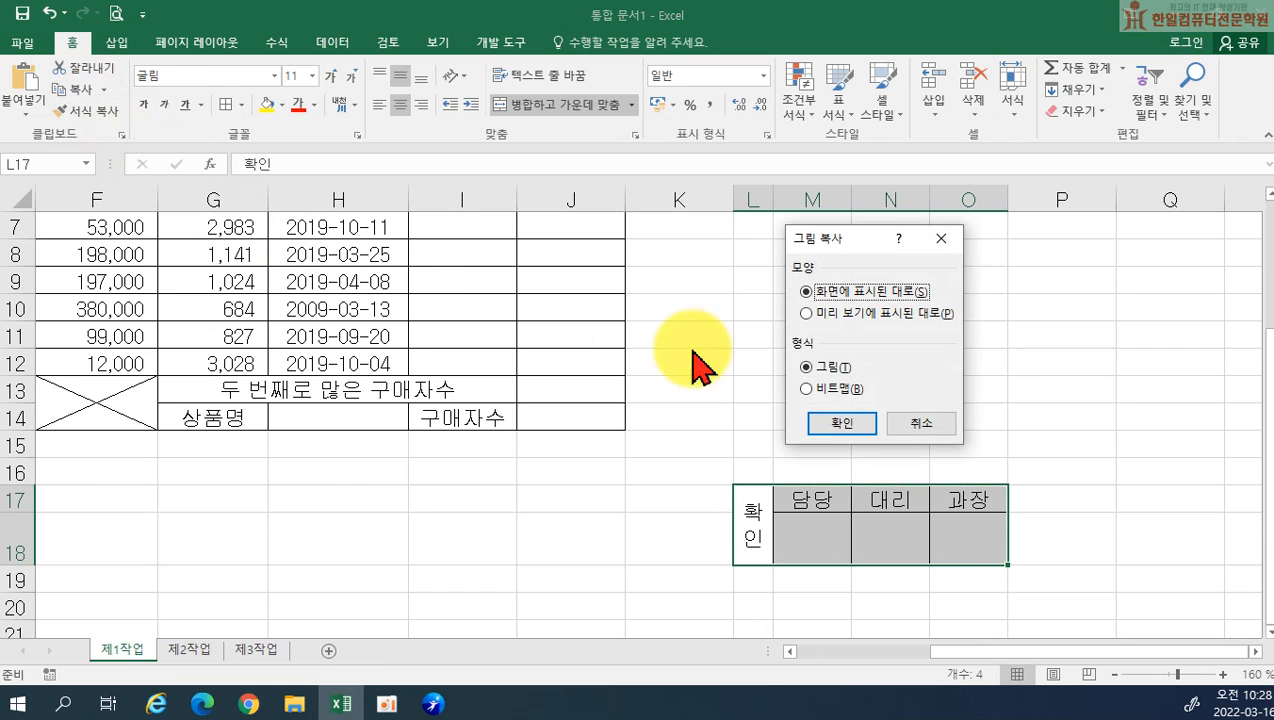
left_click(833, 424)
scroll(446, 293, "up", 2)
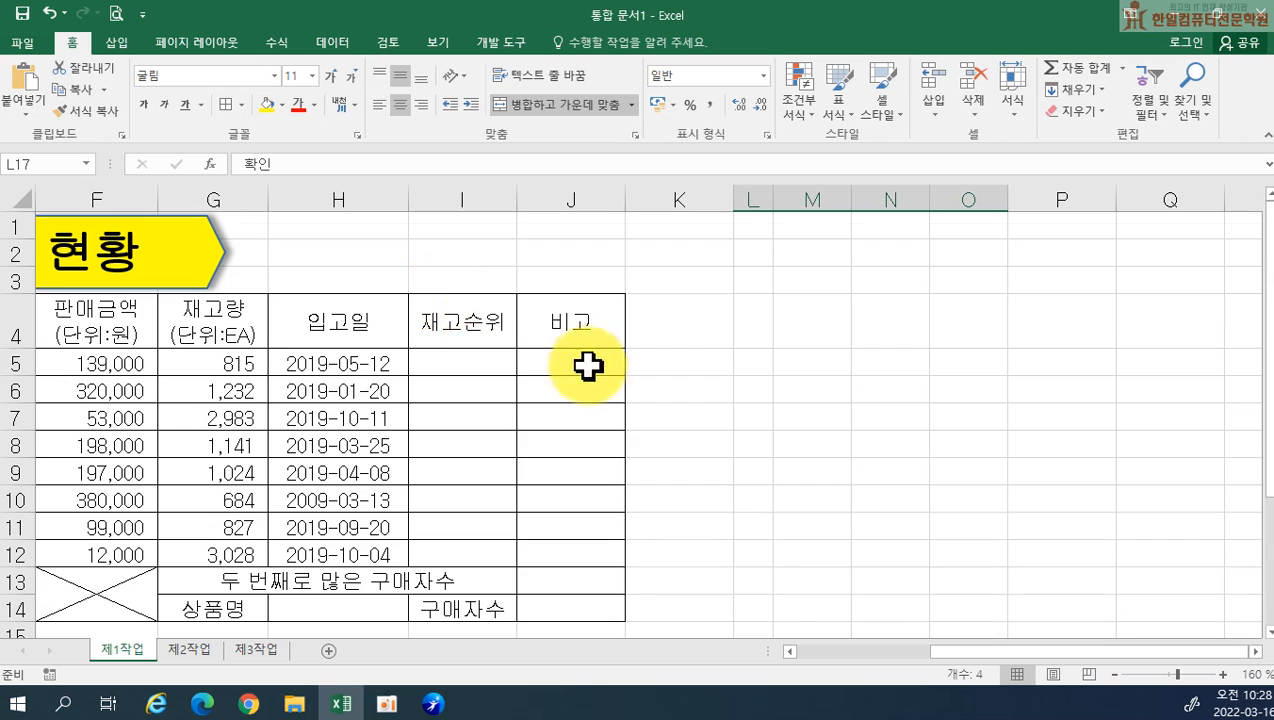
scroll(700, 372, "down", 2)
left_click(759, 376)
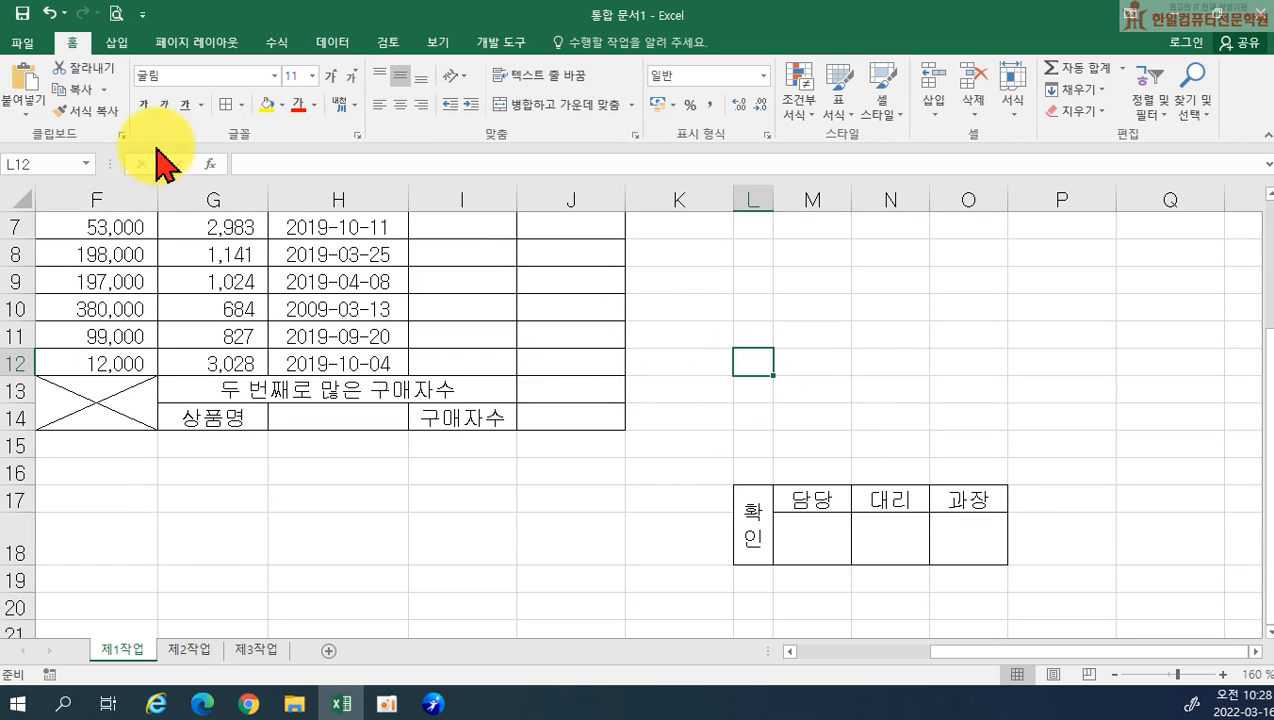
left_click(30, 85)
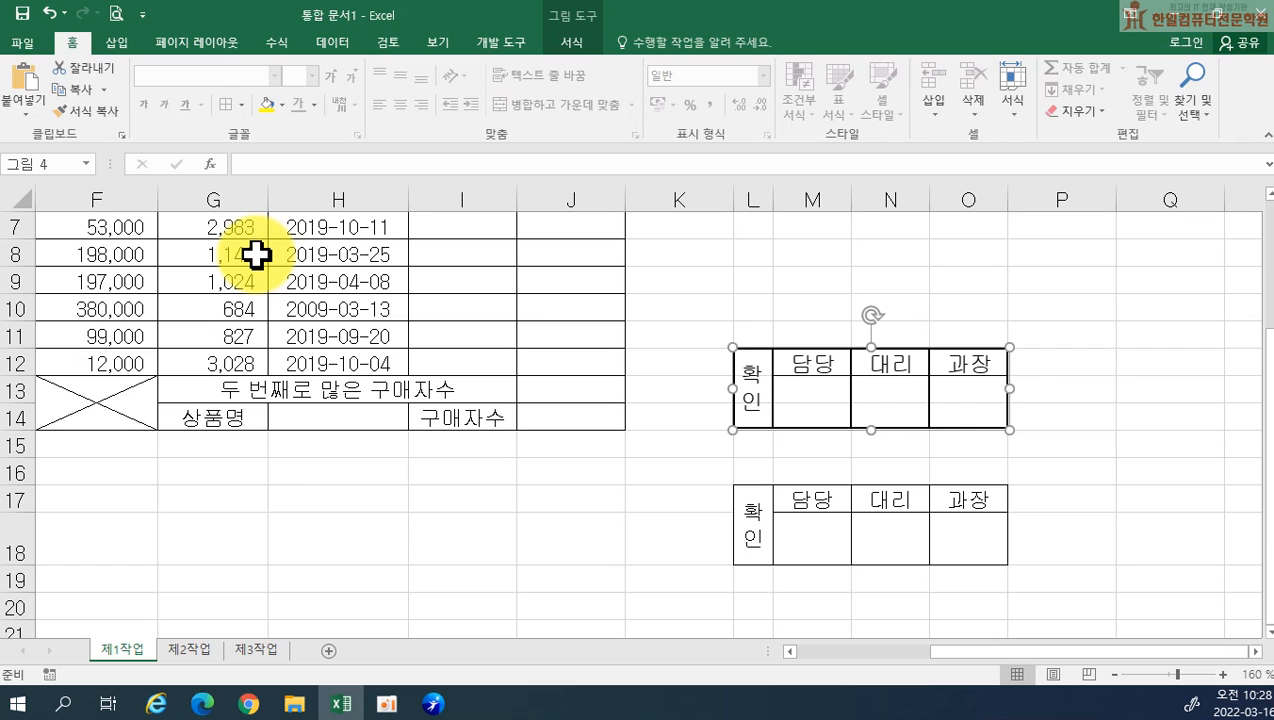
key("Delete")
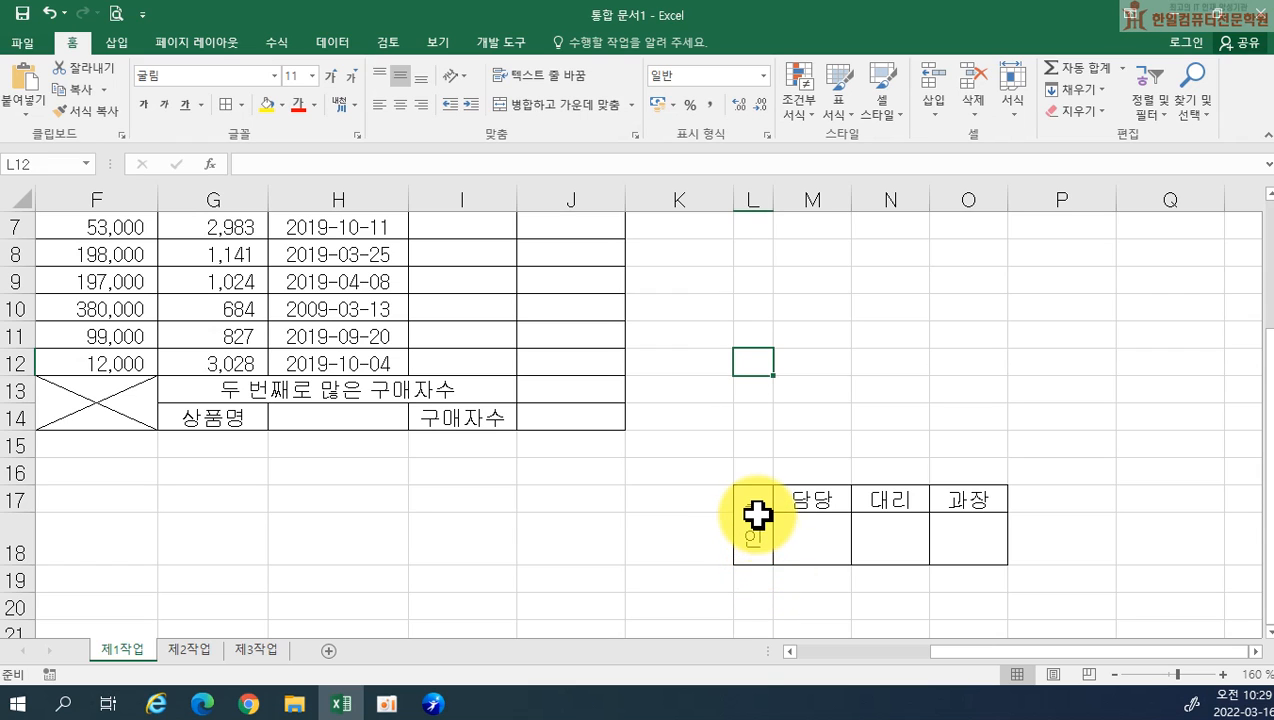
Copy the approval box L17:O18 as a picture, using the as-shown-on-screen appearance and picture format
left_click_drag(752, 527, 975, 503)
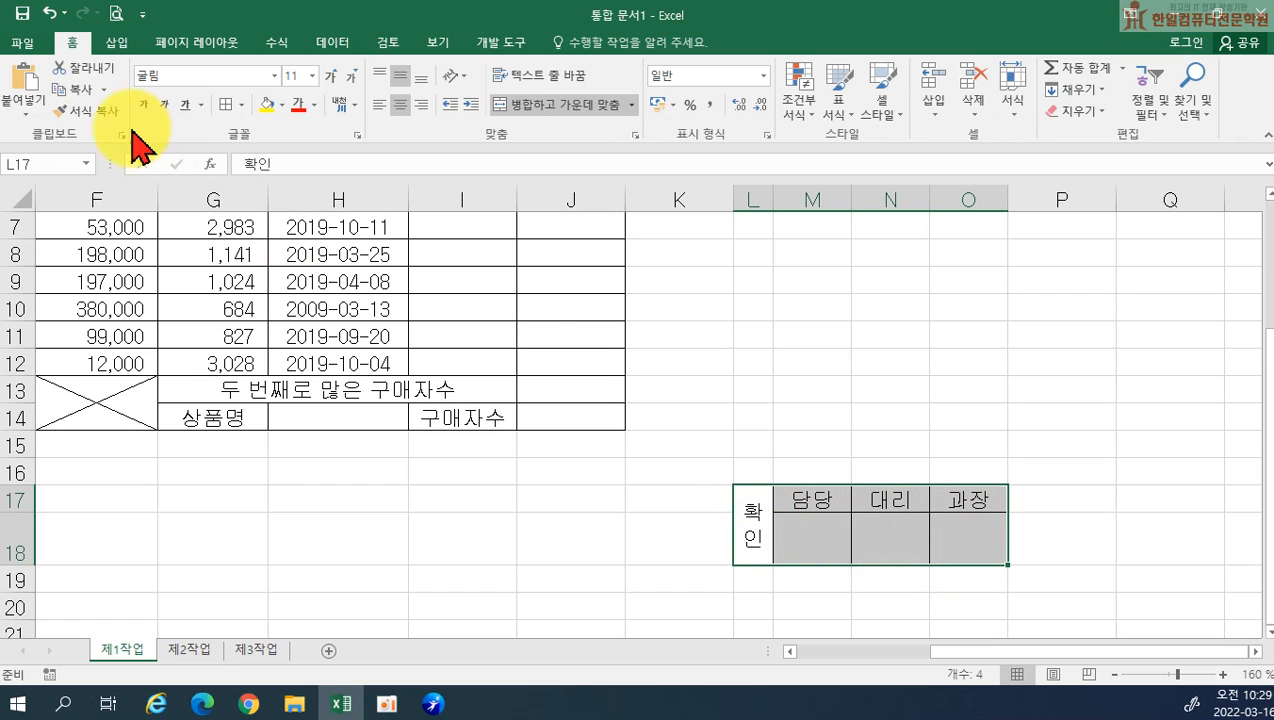
left_click(60, 89)
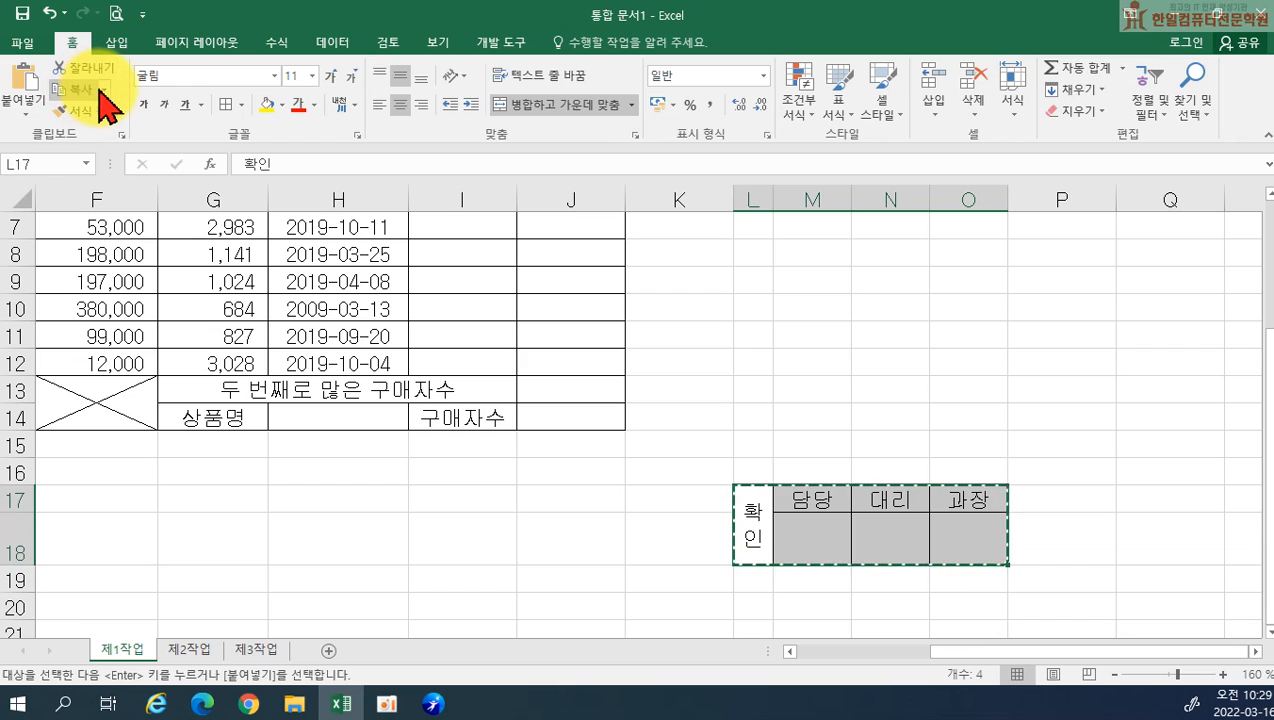
left_click(103, 90)
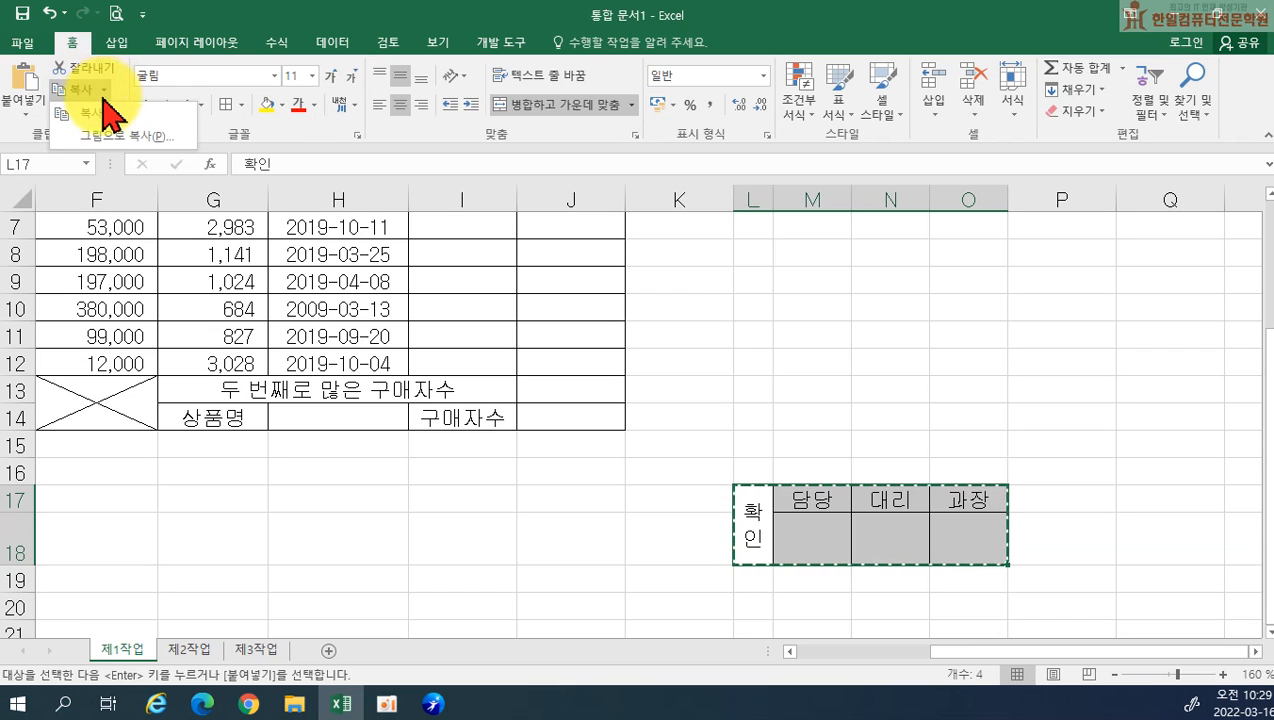
left_click(106, 137)
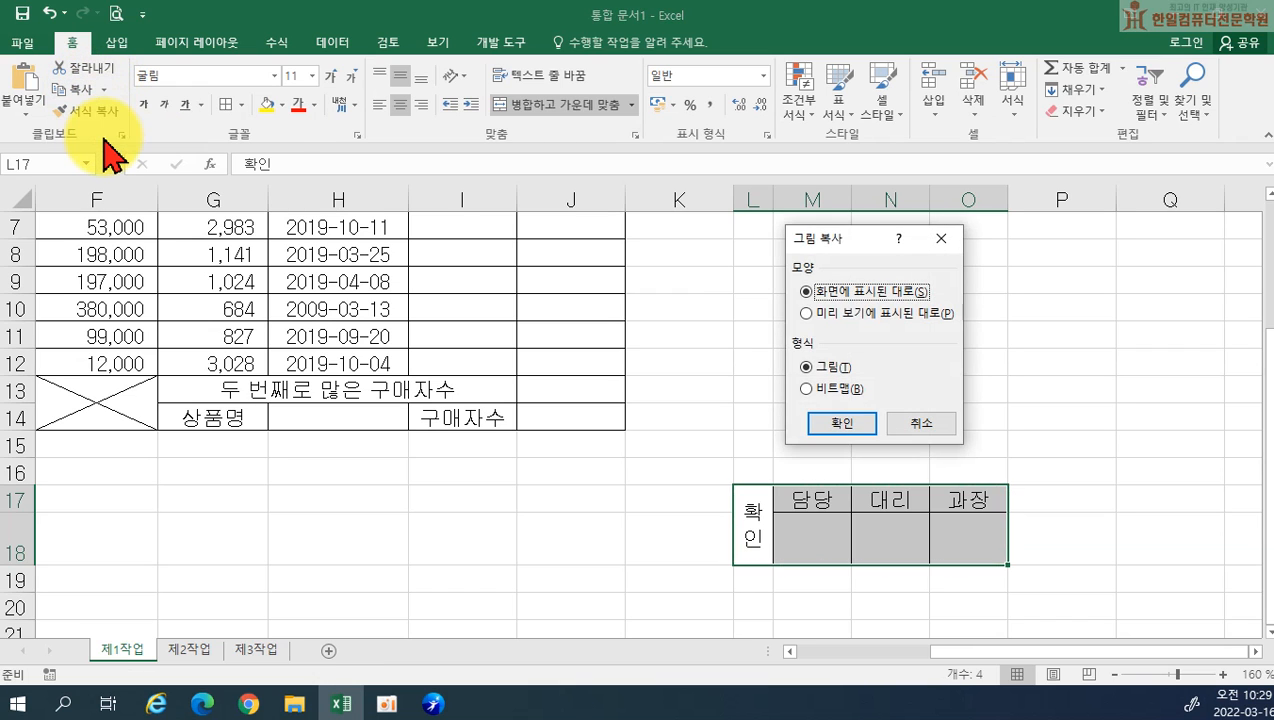
left_click(846, 420)
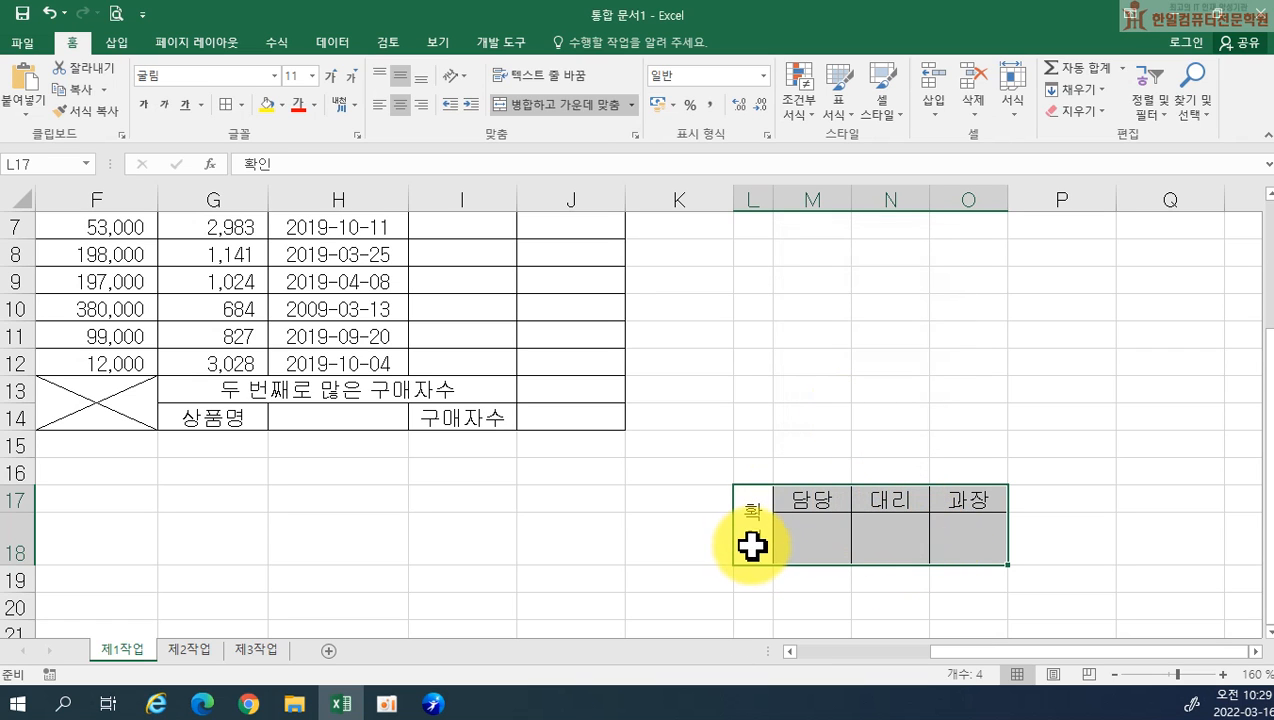
Paste the approval box picture at H1 and move it above the table so it ends at column J in rows 1 to 3
scroll(511, 416, "down", 1)
scroll(452, 363, "up", 2)
scroll(452, 363, "up", 1)
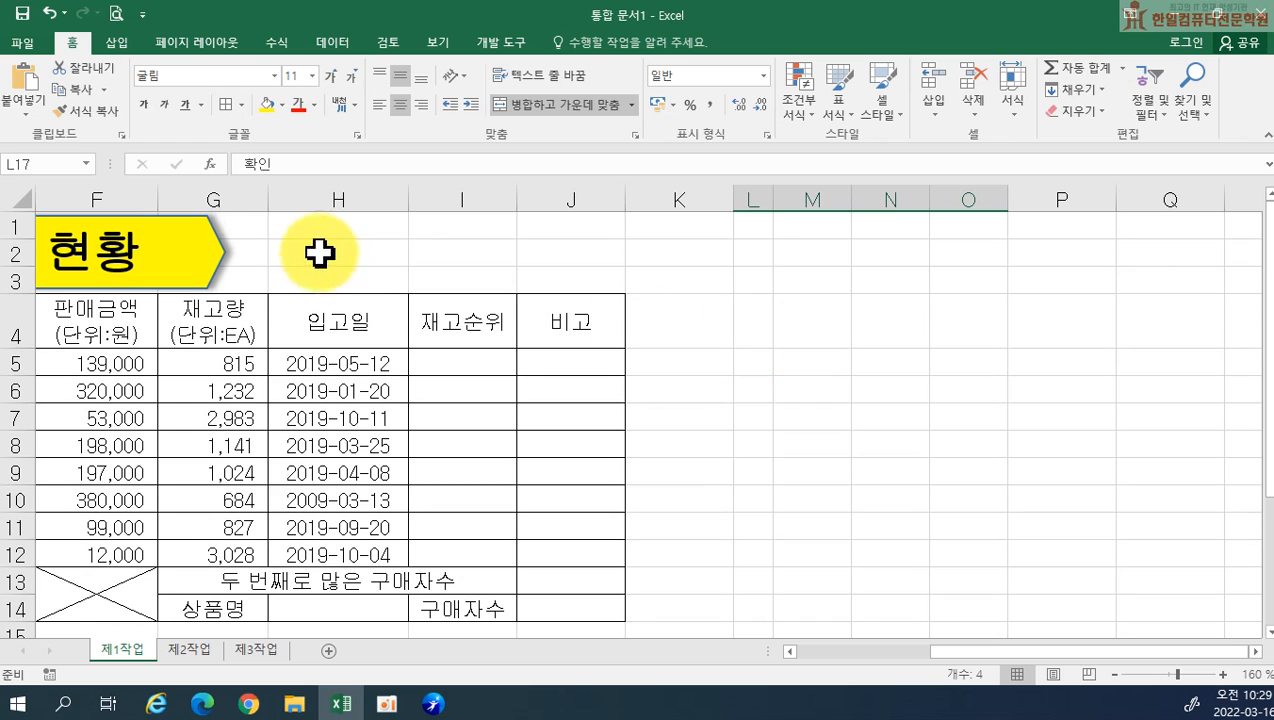
left_click(299, 228)
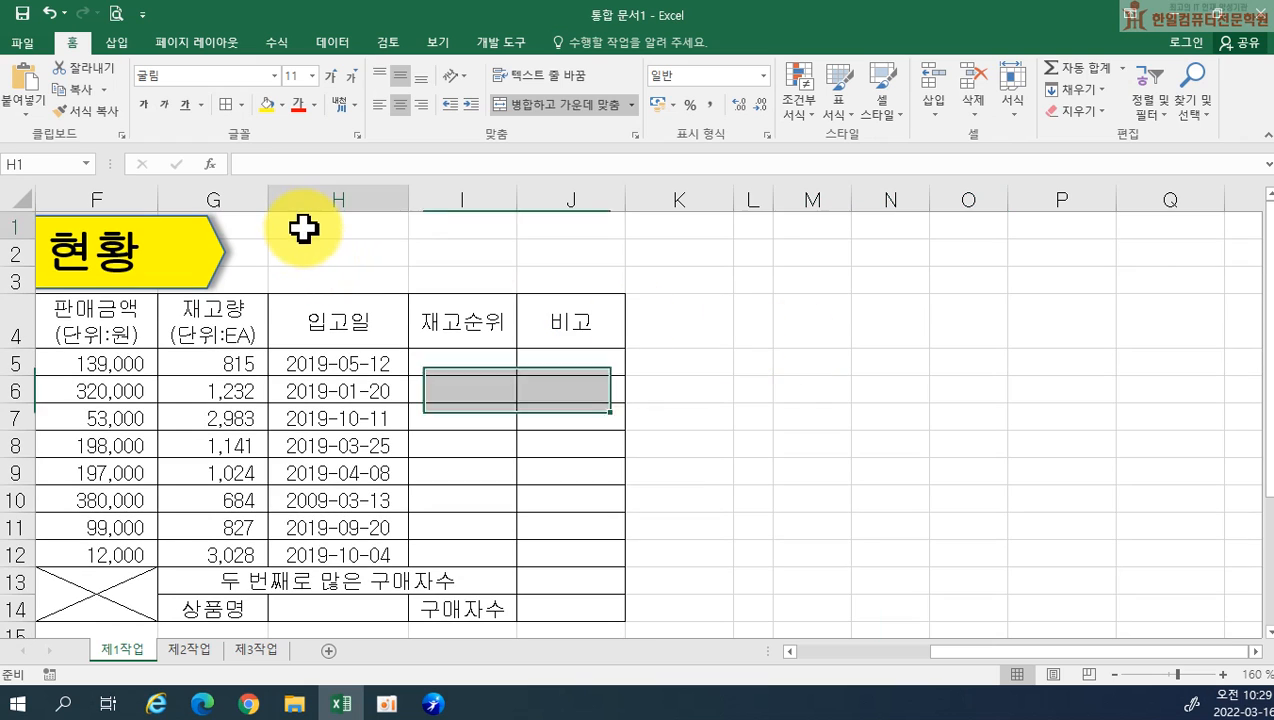
left_click(32, 100)
left_click_drag(451, 230, 540, 249)
left_click(726, 432)
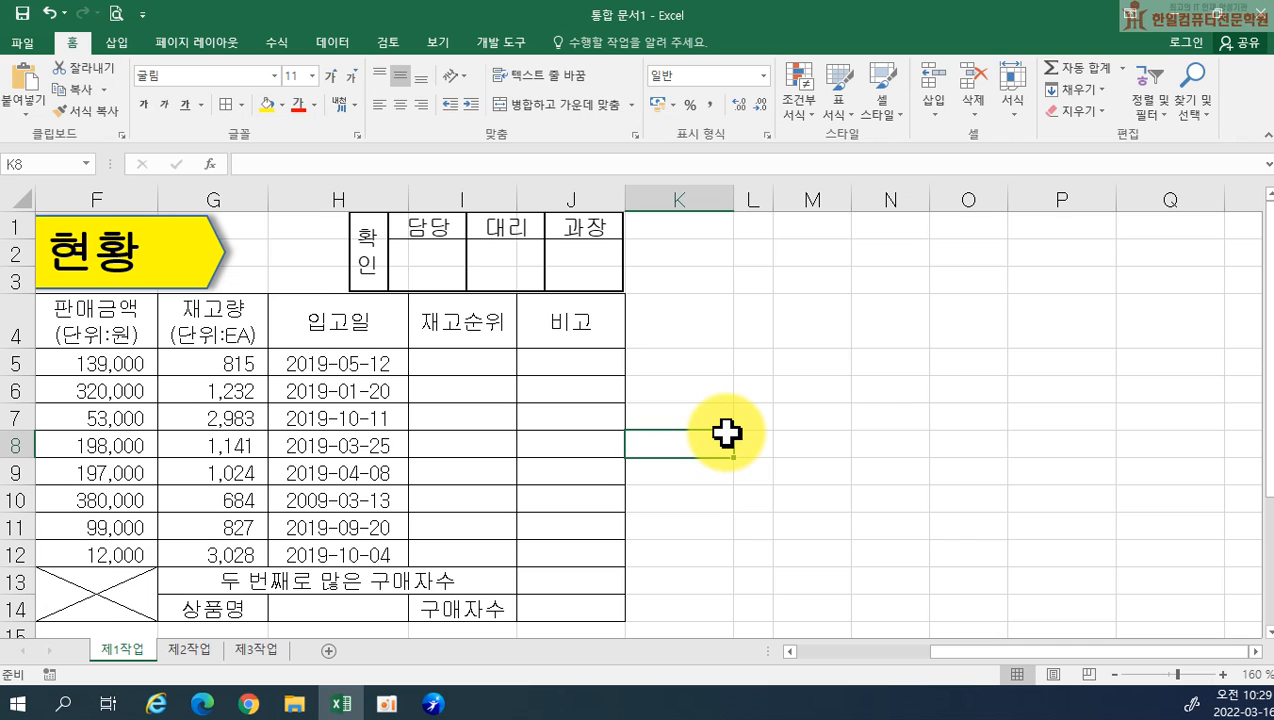
Clear all contents and formatting from the original approval box cells L17:O18
left_click(984, 495)
scroll(984, 495, "down", 3)
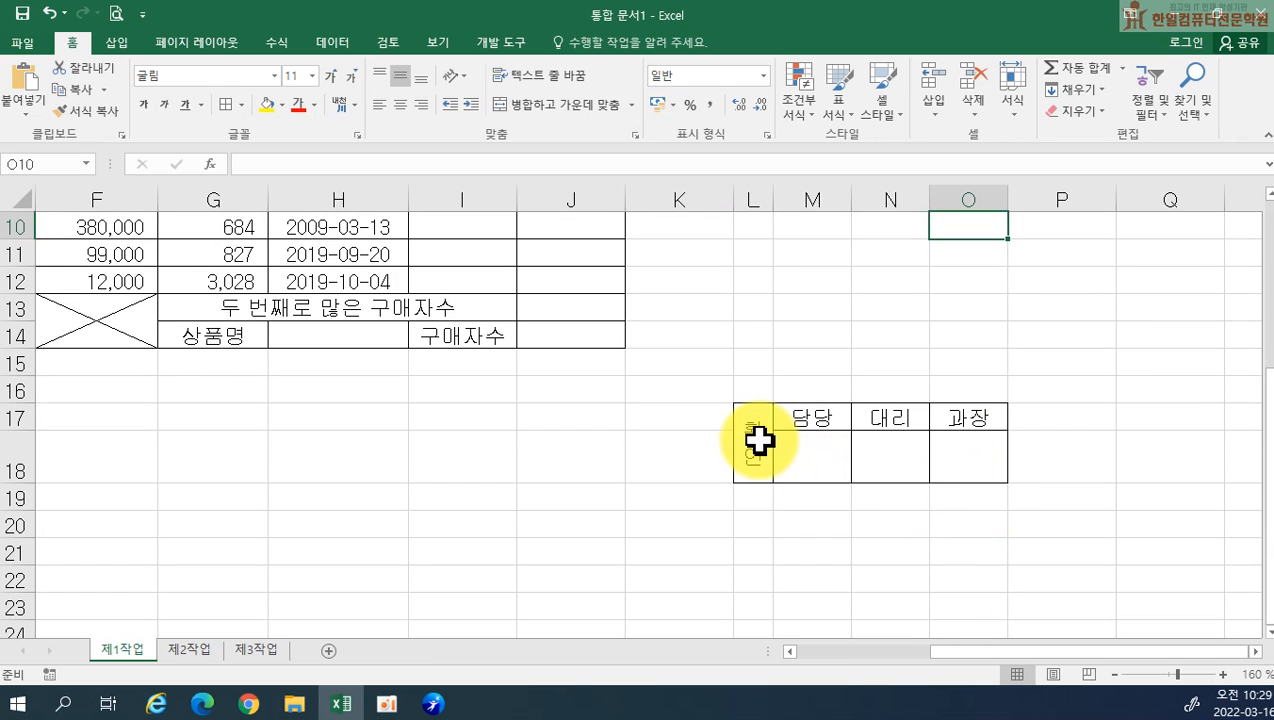
left_click_drag(758, 440, 947, 436)
left_click(1100, 112)
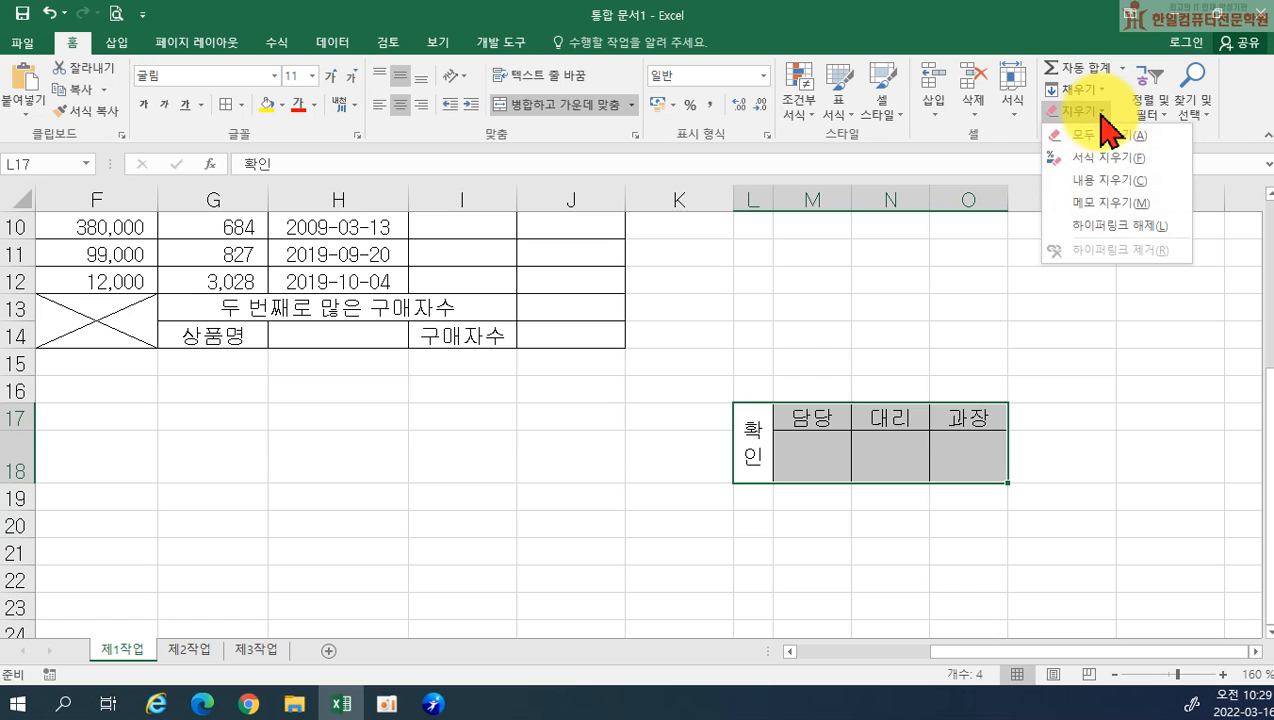
left_click(1090, 128)
left_click(822, 410)
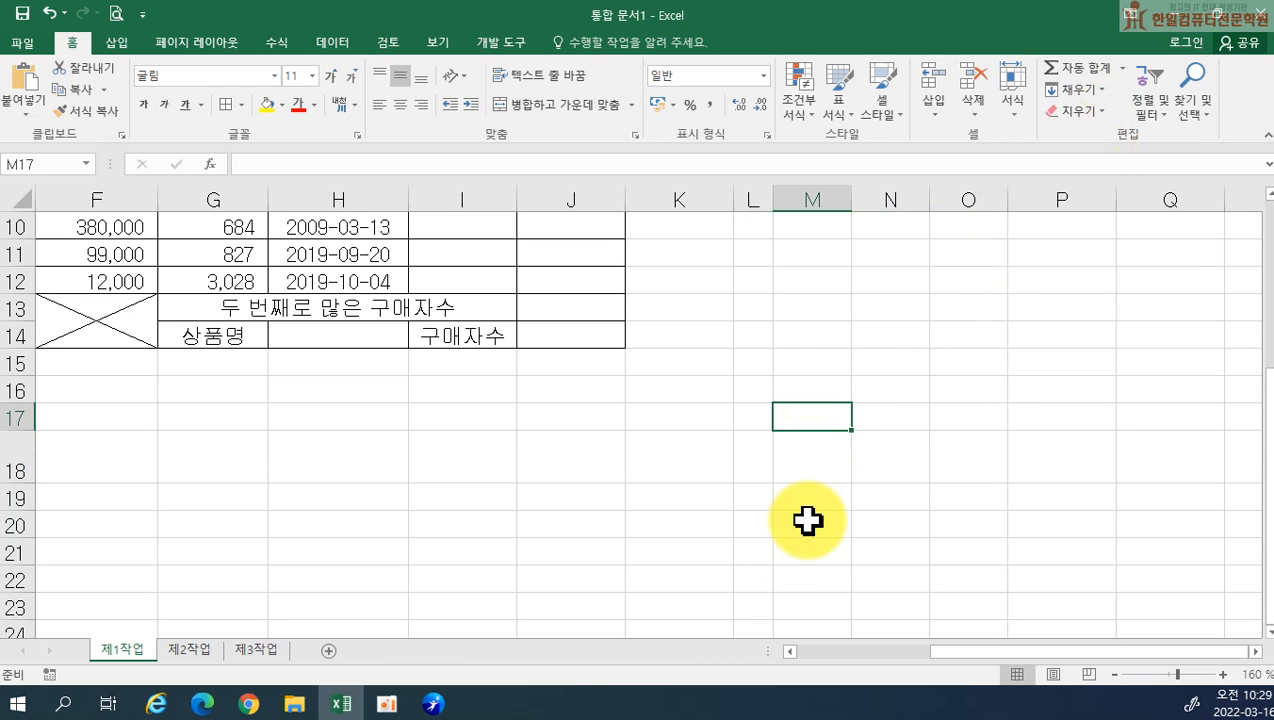
Fill the header cells B4:J4 and the labels in G14 and I14 with the standard orange colour
scroll(605, 468, "up", 2)
scroll(578, 467, "up", 1)
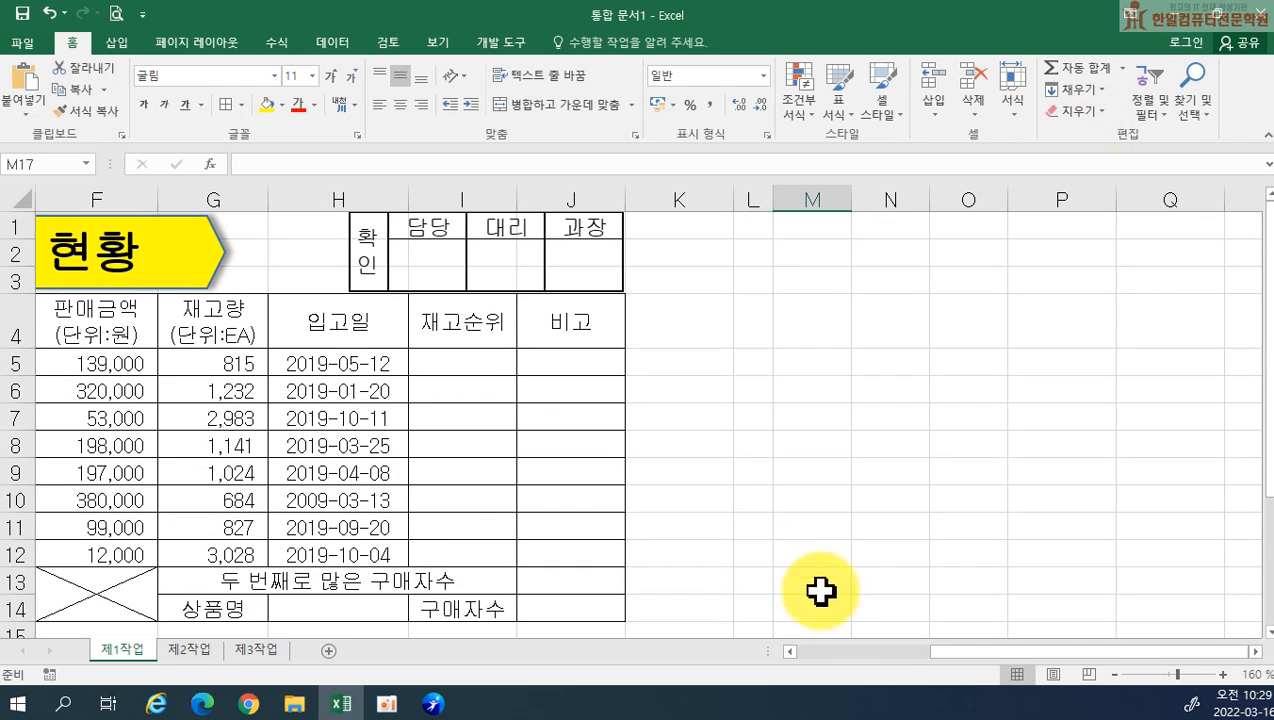
left_click_drag(961, 668, 808, 667)
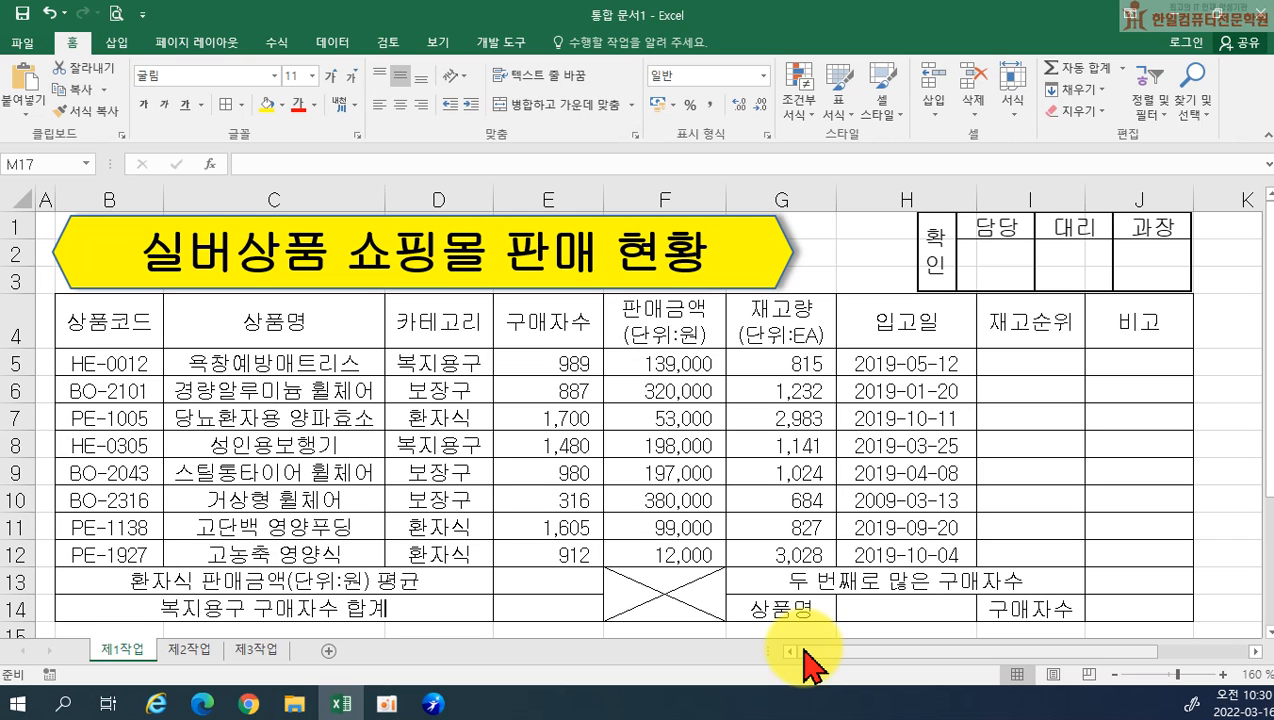
left_click_drag(91, 316, 1099, 326)
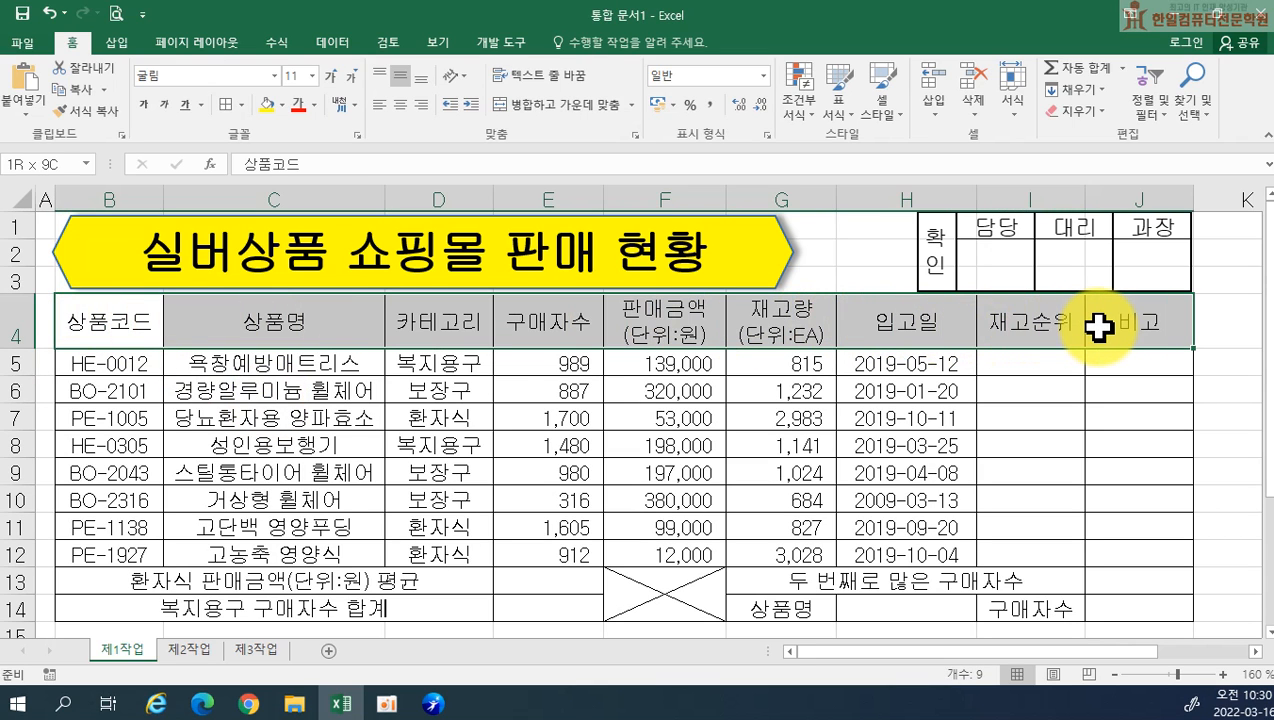
left_click_drag(1099, 326, 1070, 344)
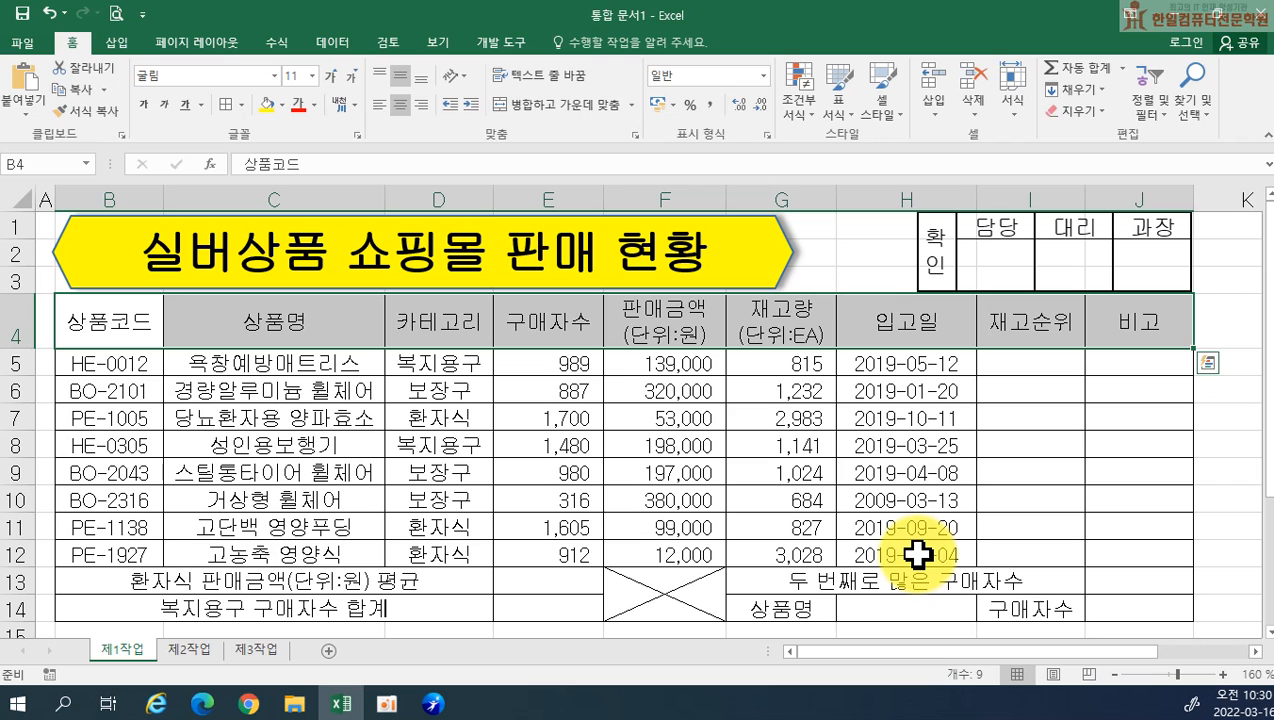
left_click(797, 604, "ctrl")
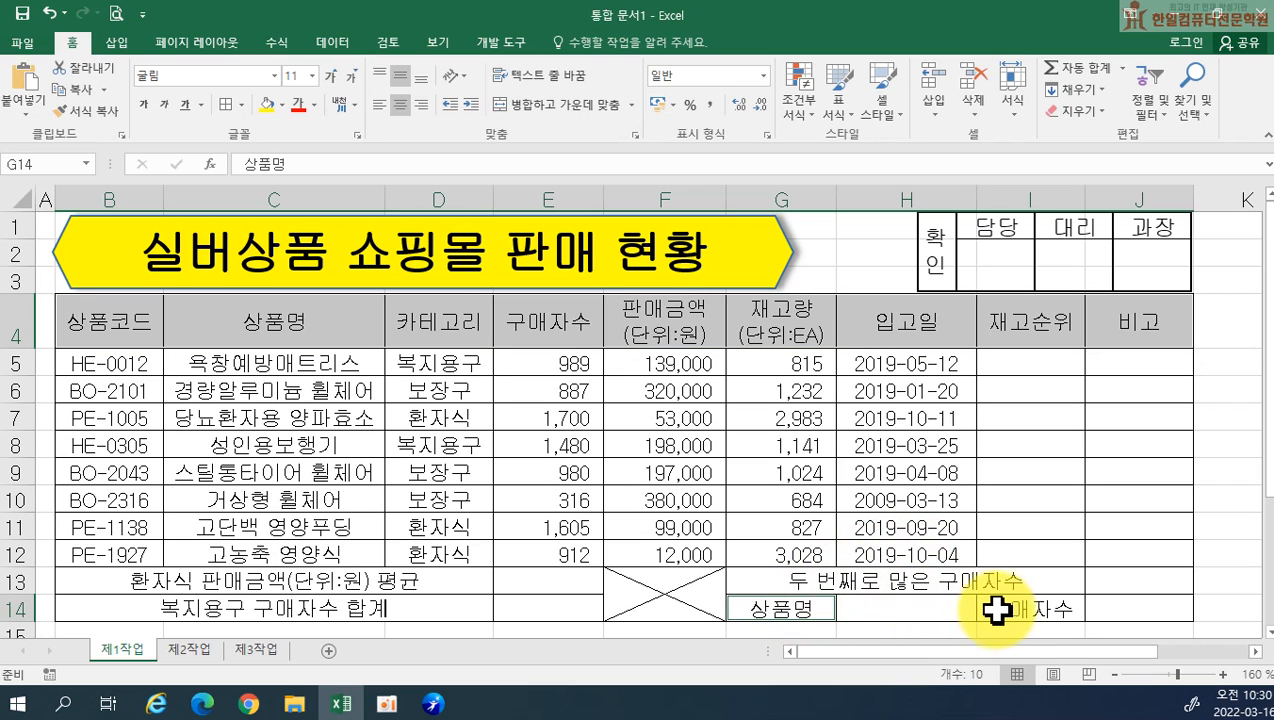
left_click(1030, 612, "ctrl")
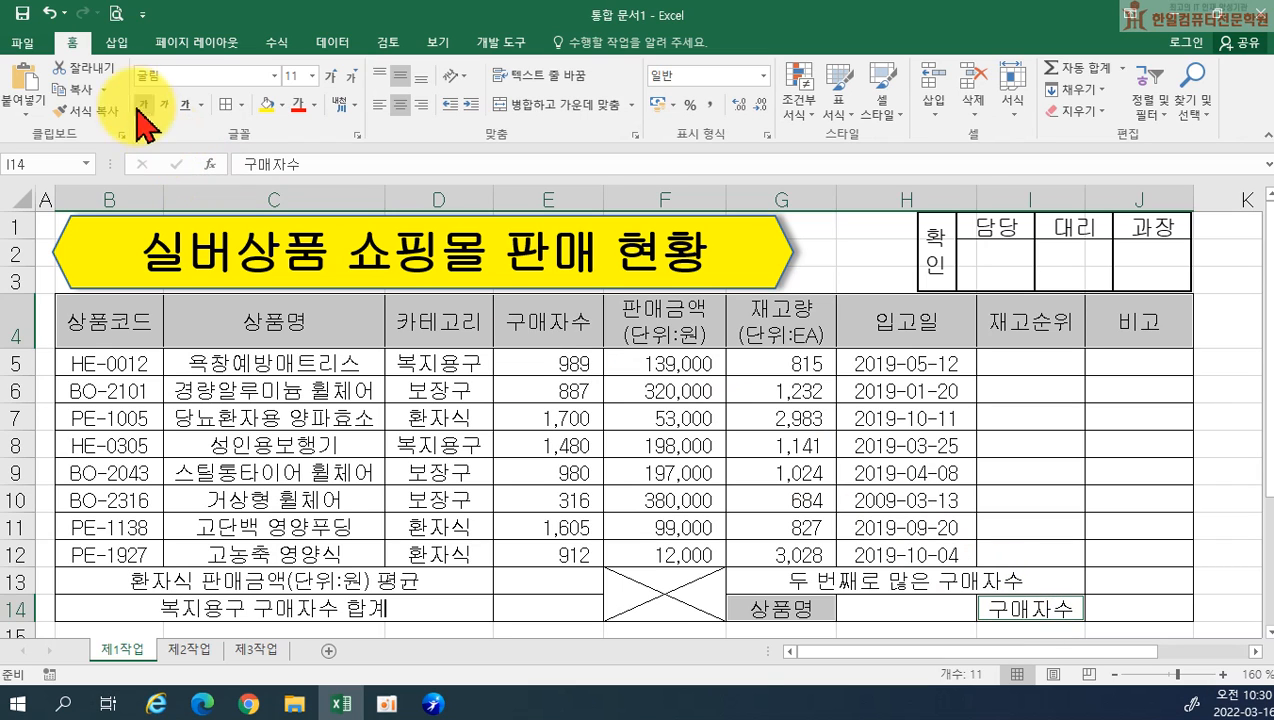
left_click(281, 104)
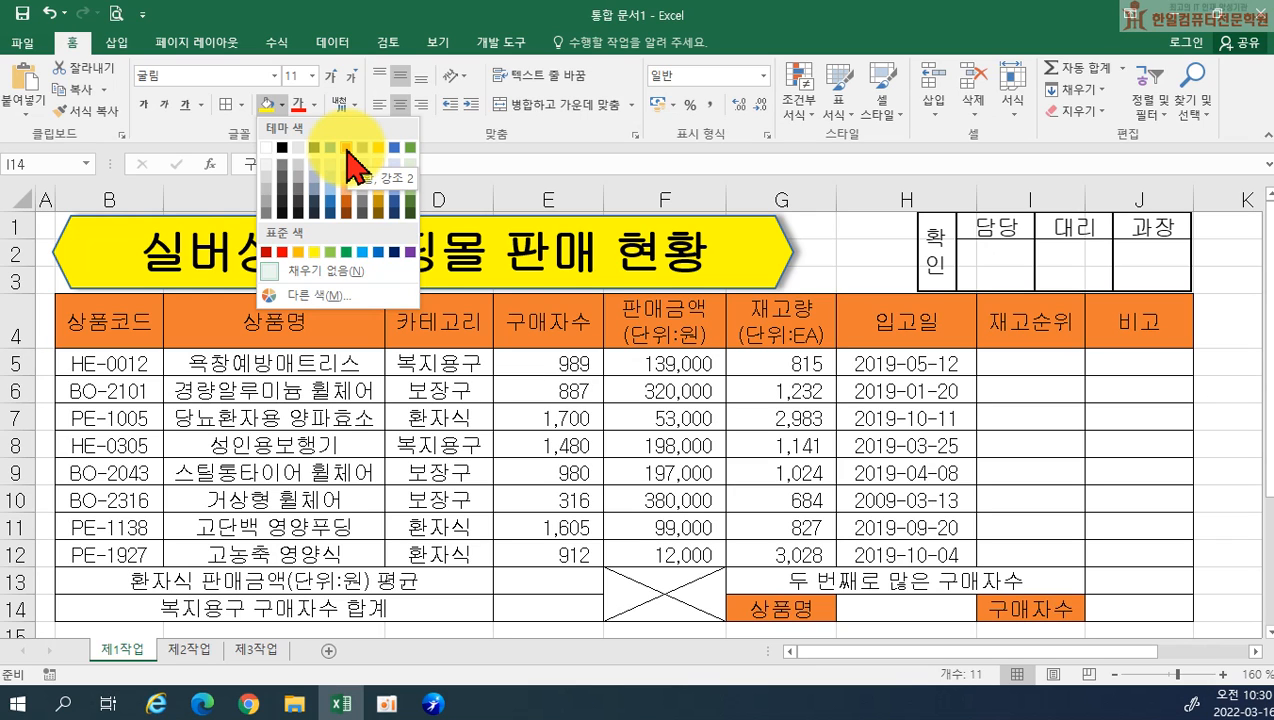
left_click(301, 254)
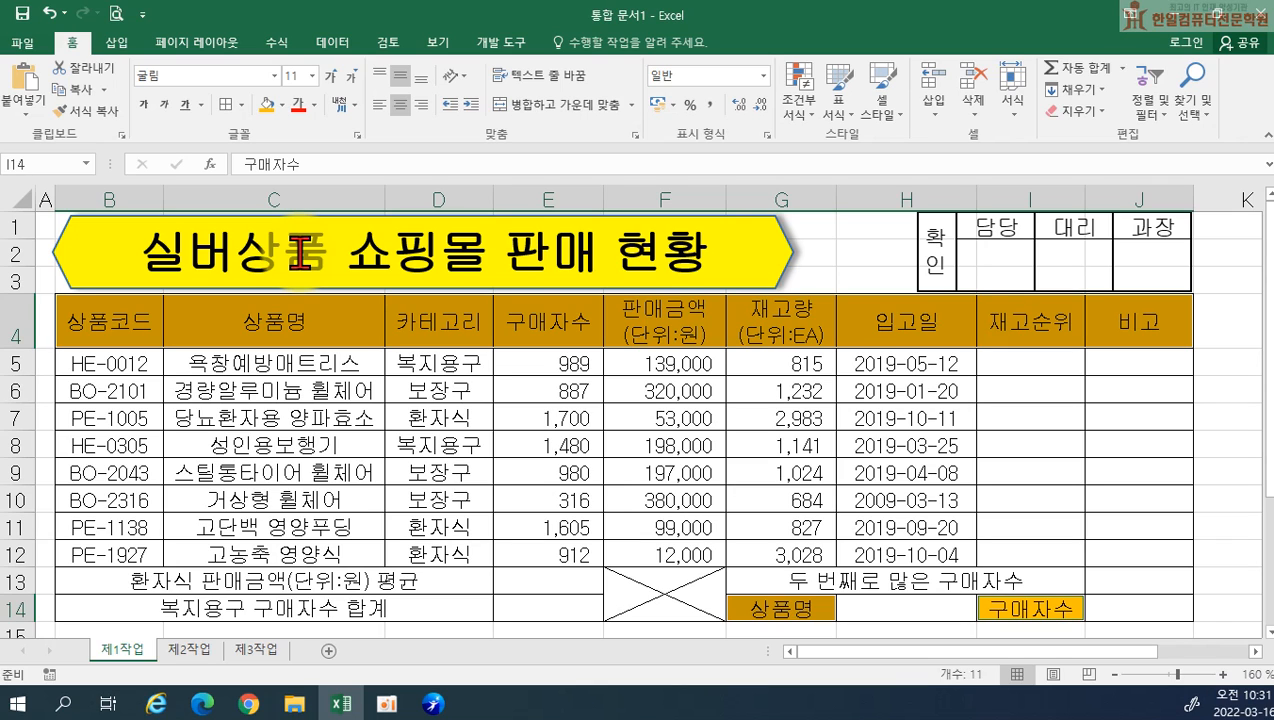
Add list data validation to H14 with source =$C$5:$C$12 and choose 욕창예방매트리스 from its list
left_click(917, 609)
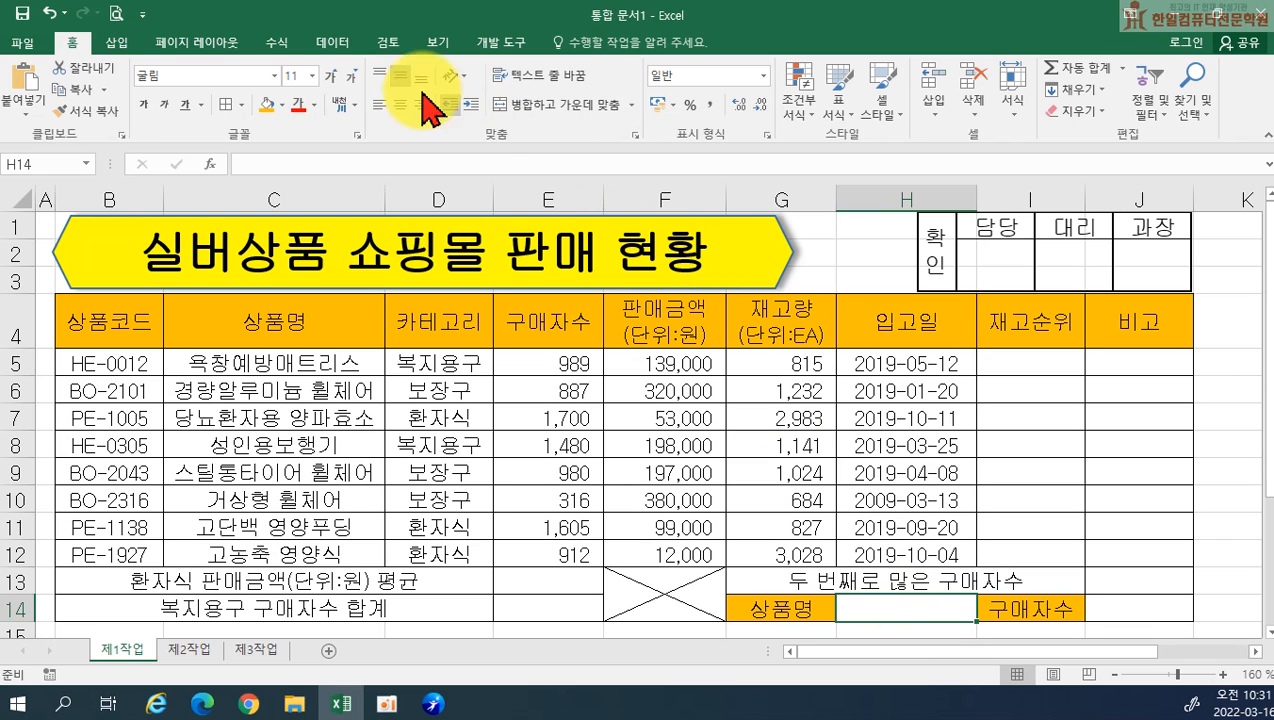
left_click(335, 45)
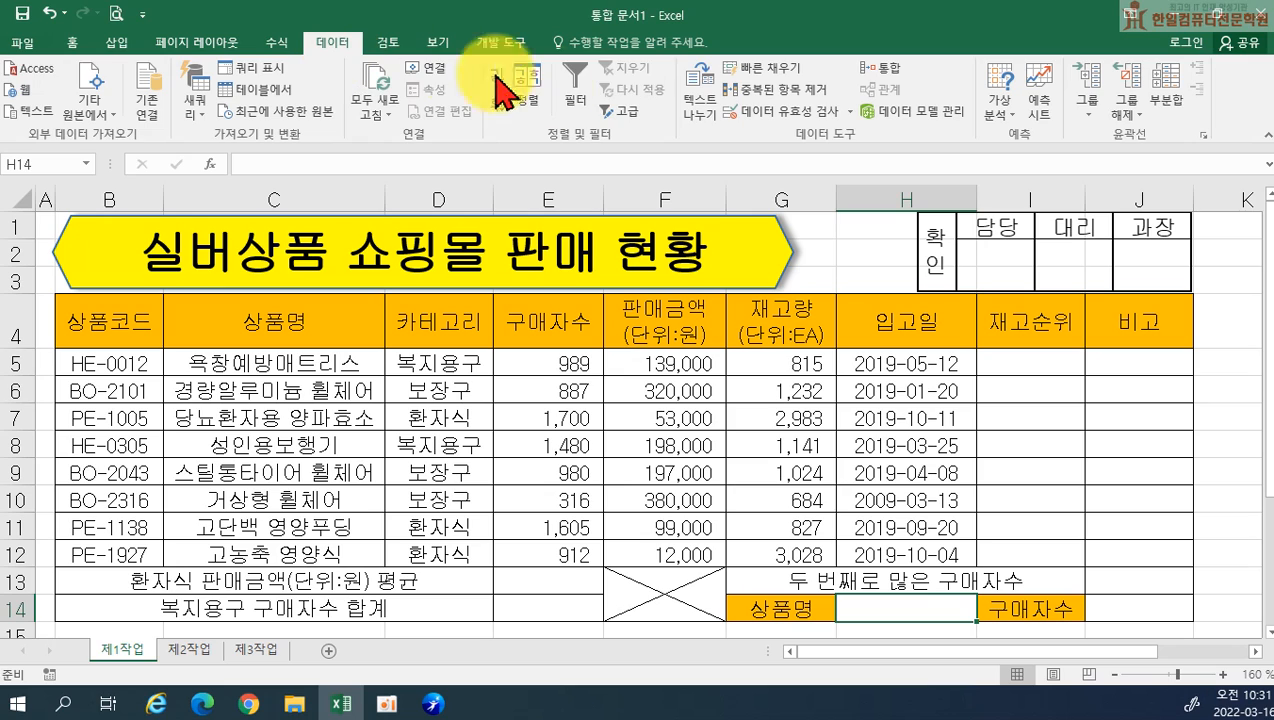
left_click(771, 112)
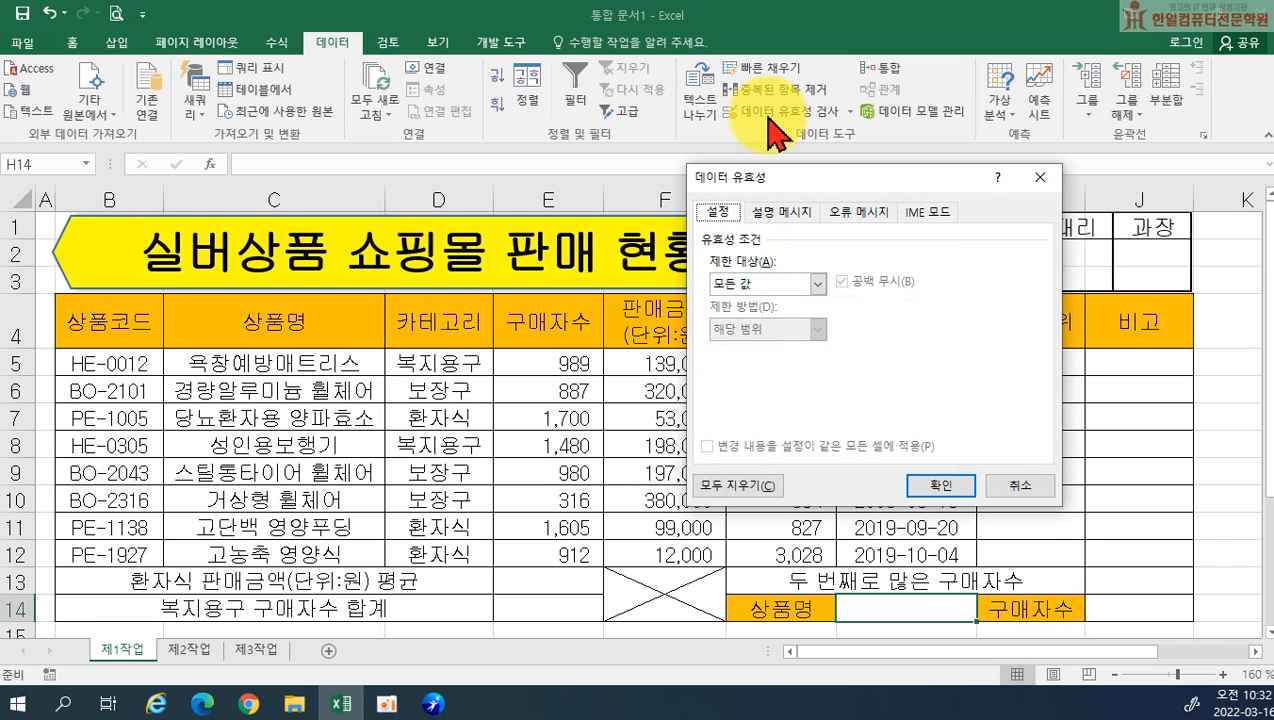
left_click(818, 284)
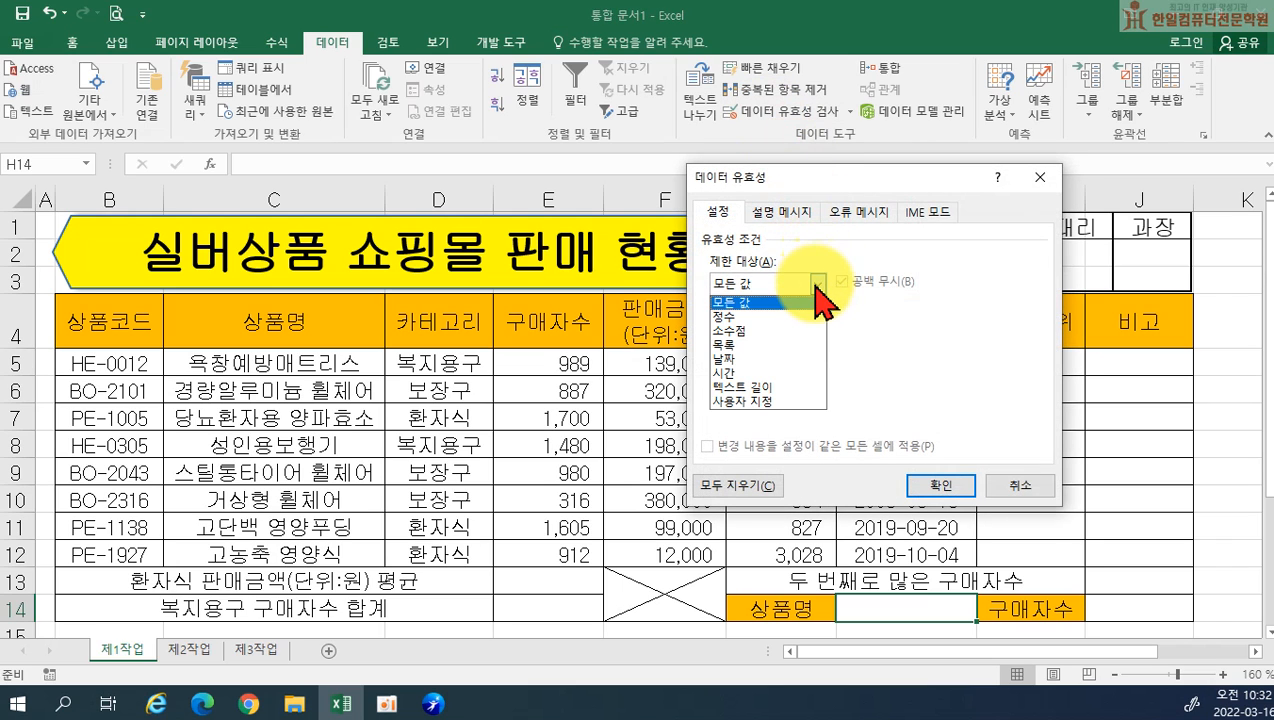
left_click(757, 347)
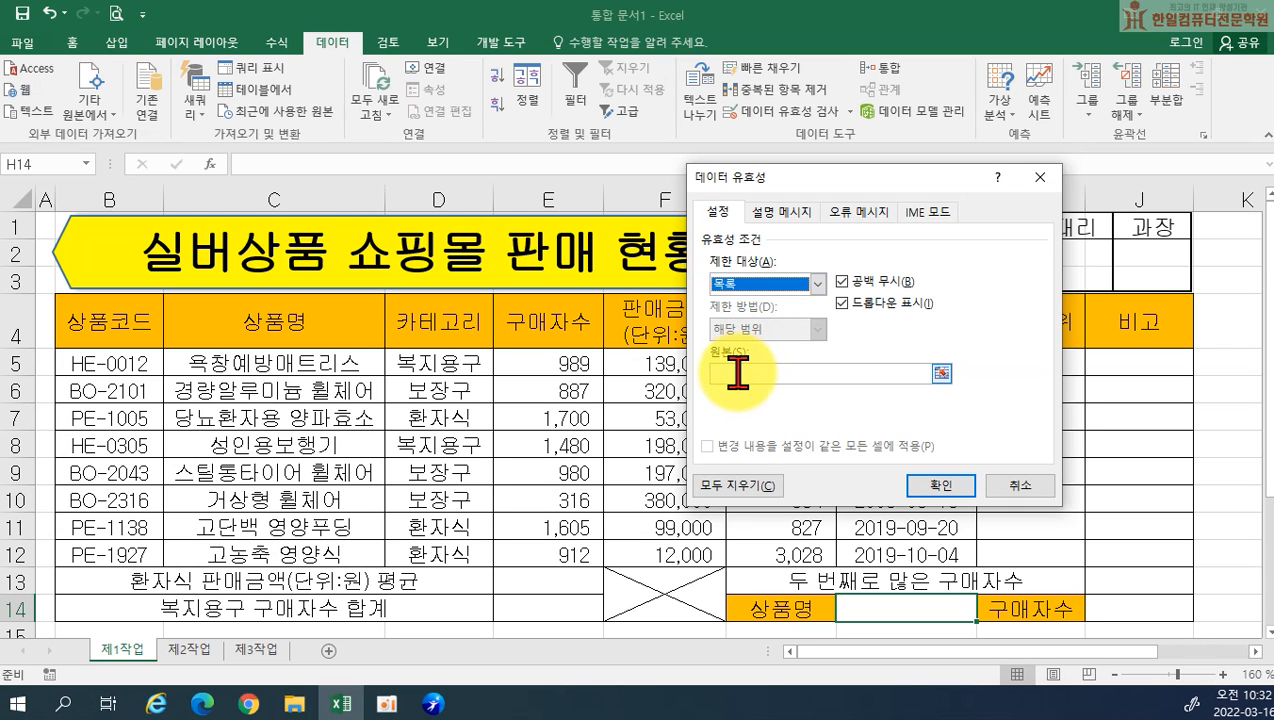
left_click(737, 373)
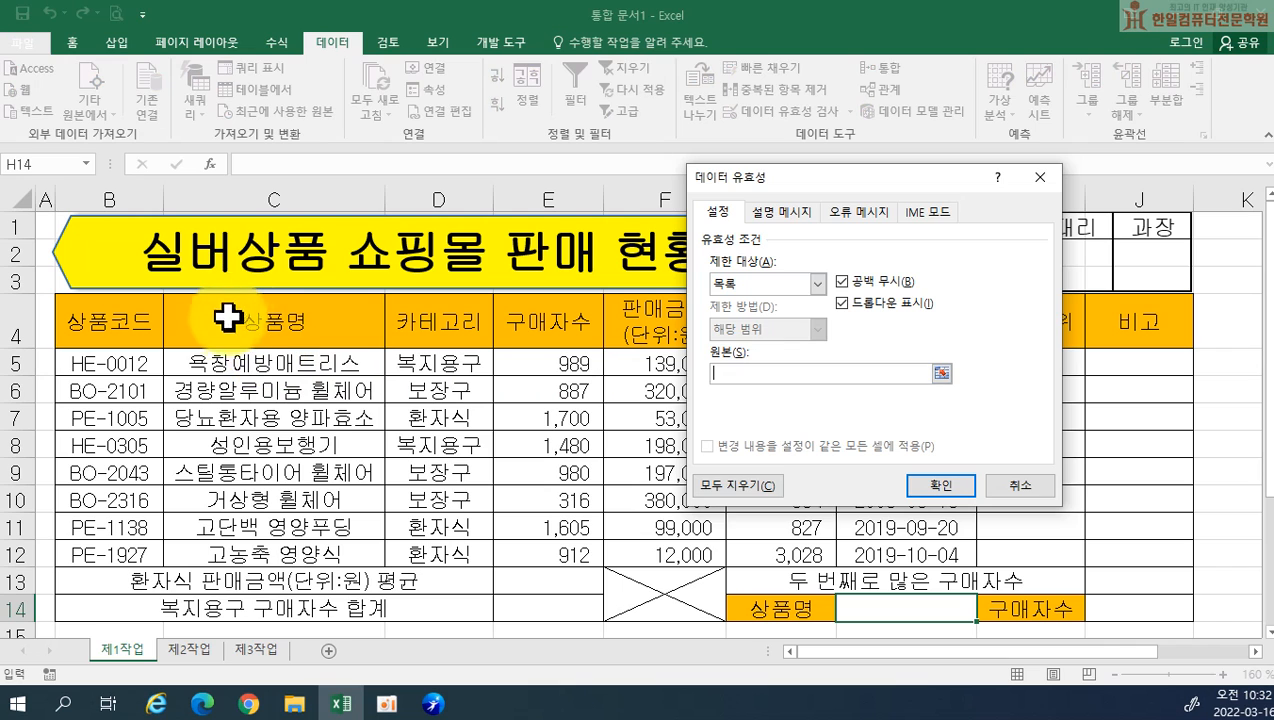
left_click(215, 360)
left_click_drag(215, 360, 213, 541)
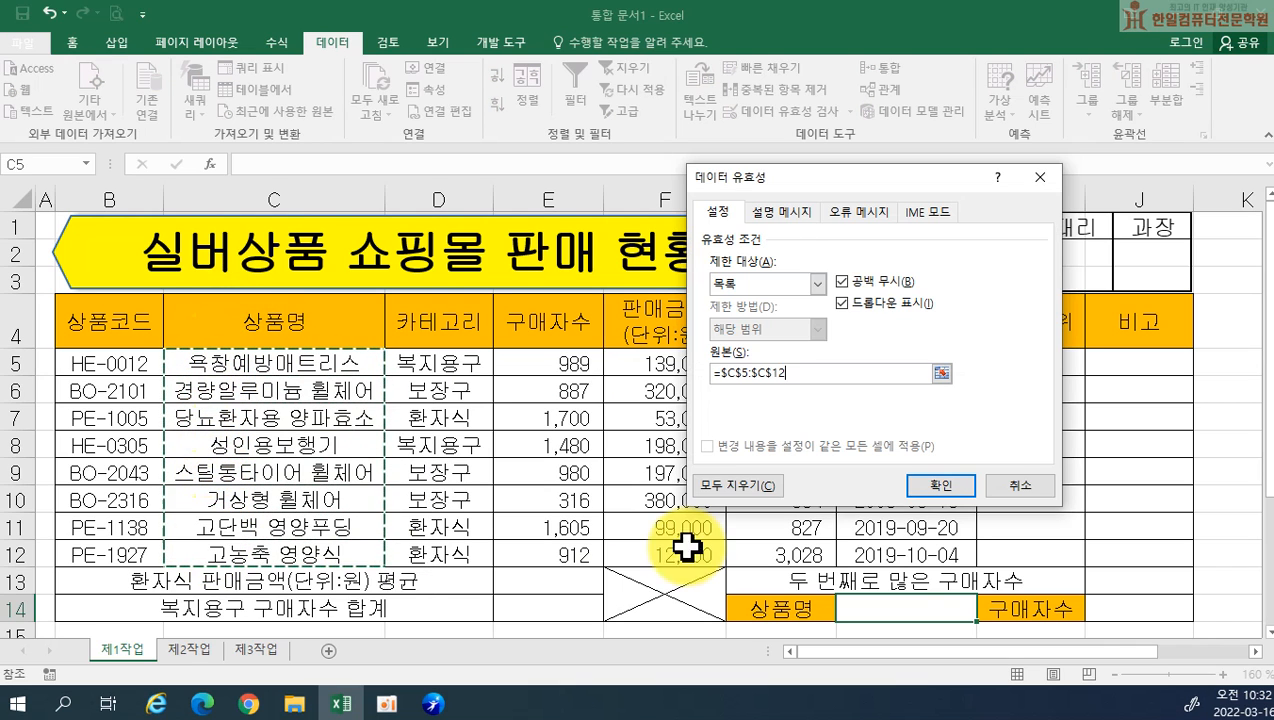
left_click(922, 488)
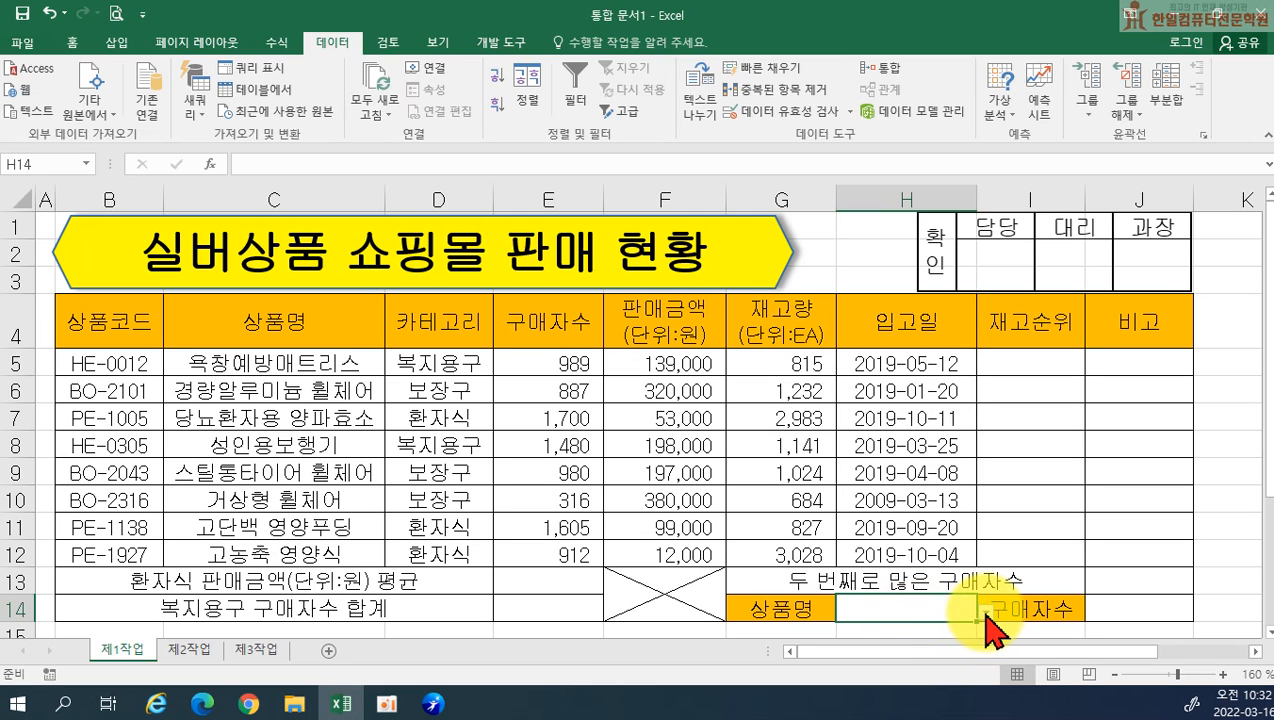
left_click(985, 617)
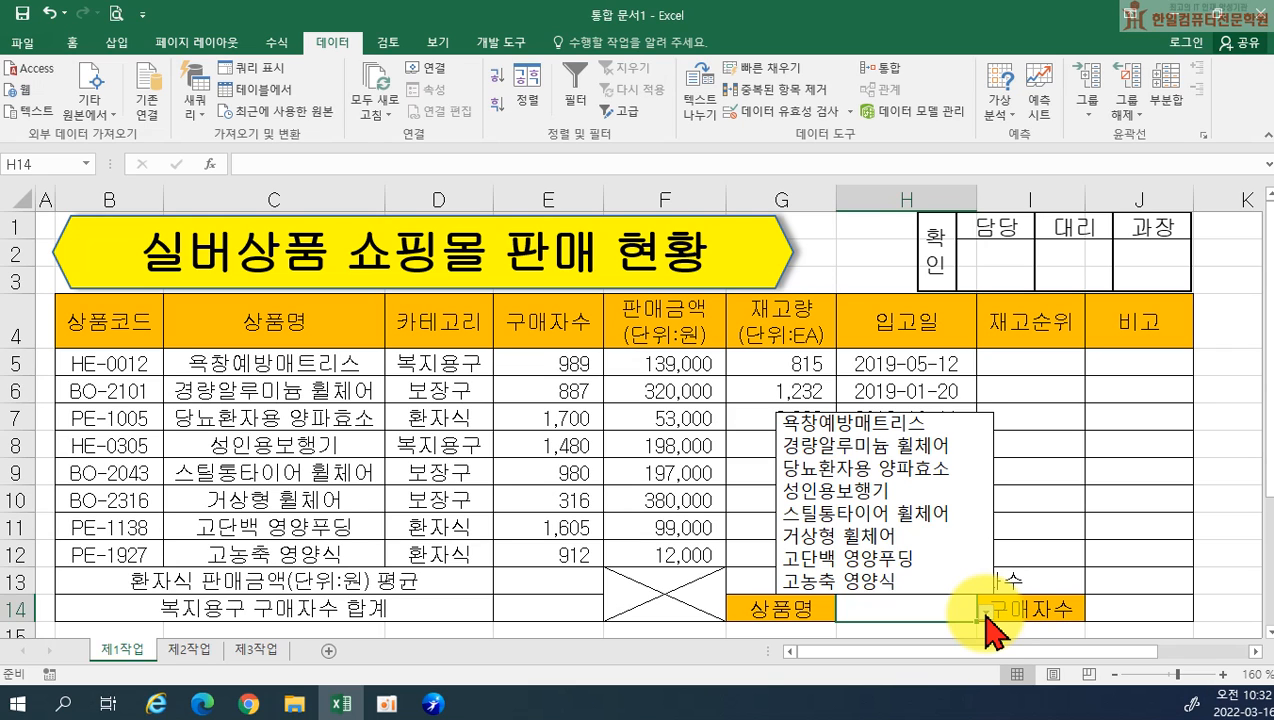
left_click(907, 432)
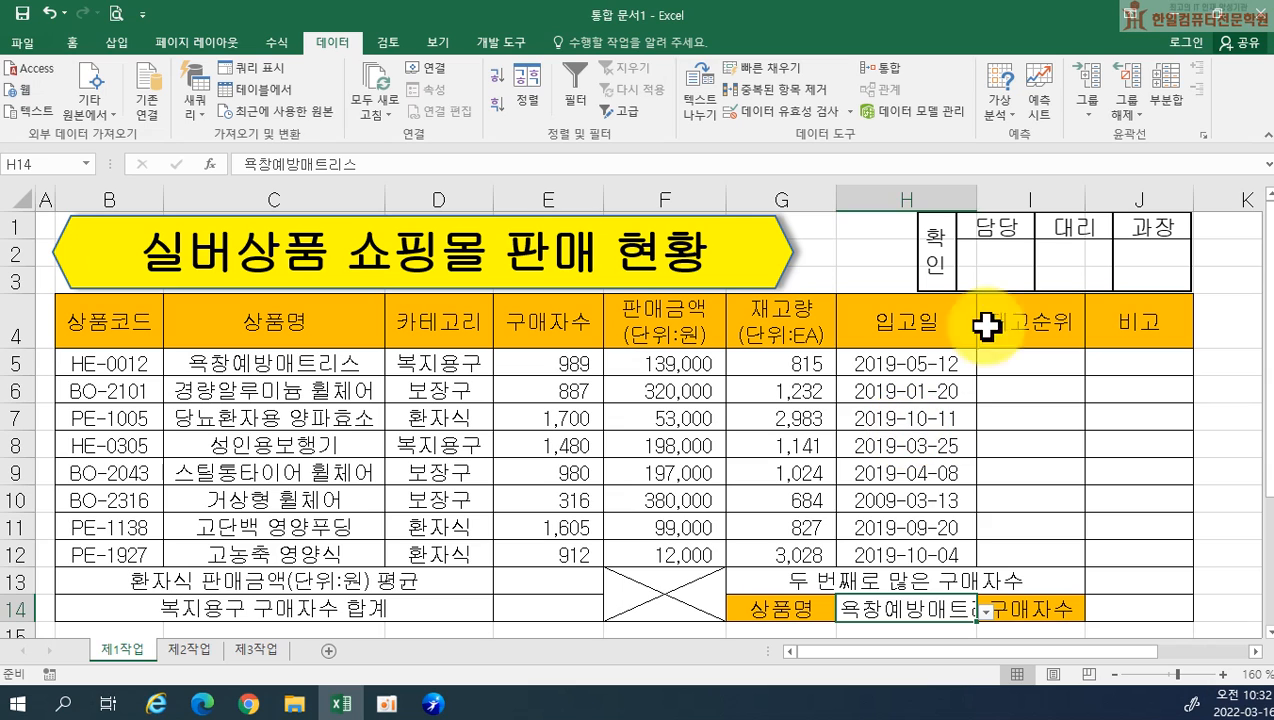
Widen column H to fit the product name and centre the text in H14
left_click_drag(979, 199, 1029, 203)
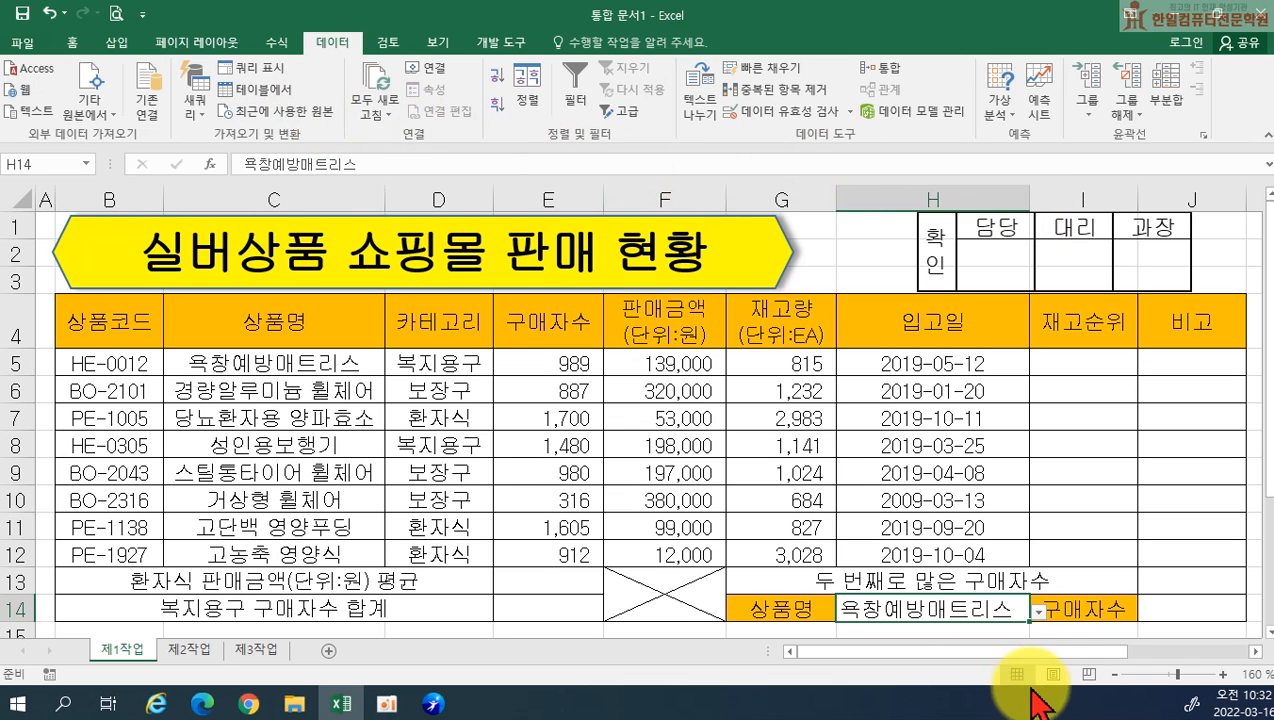
left_click(70, 42)
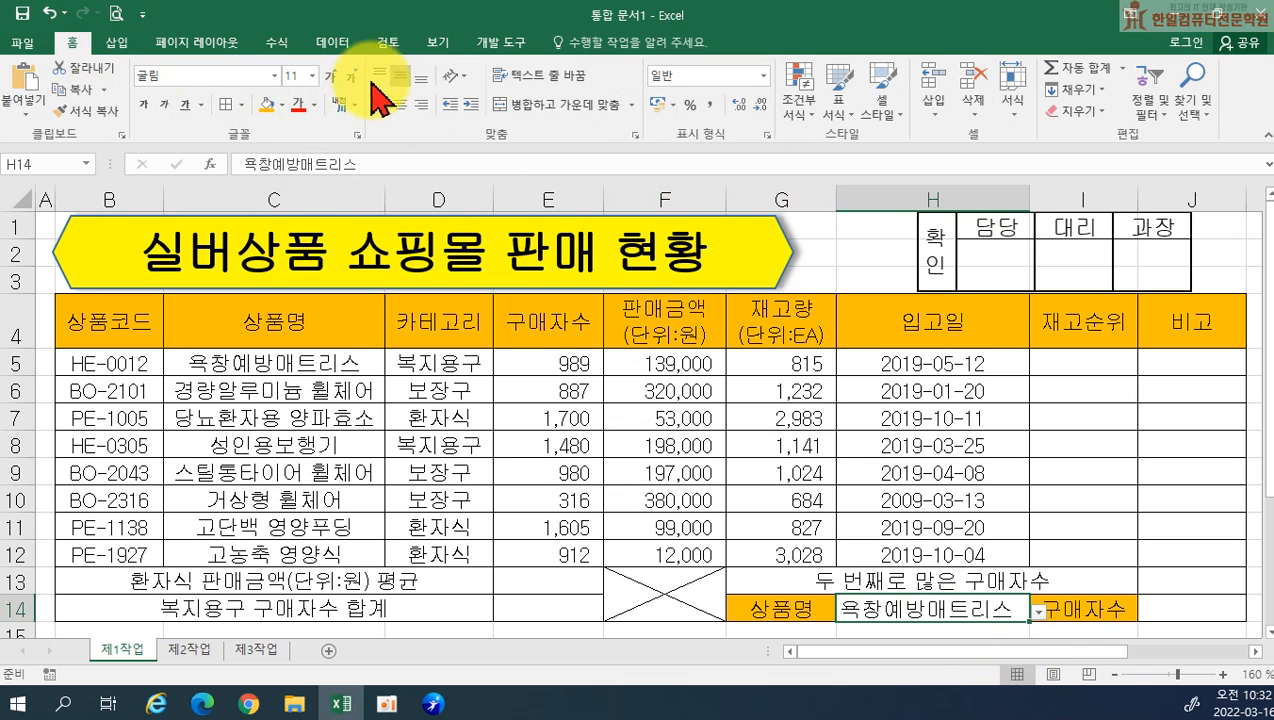
left_click(400, 103)
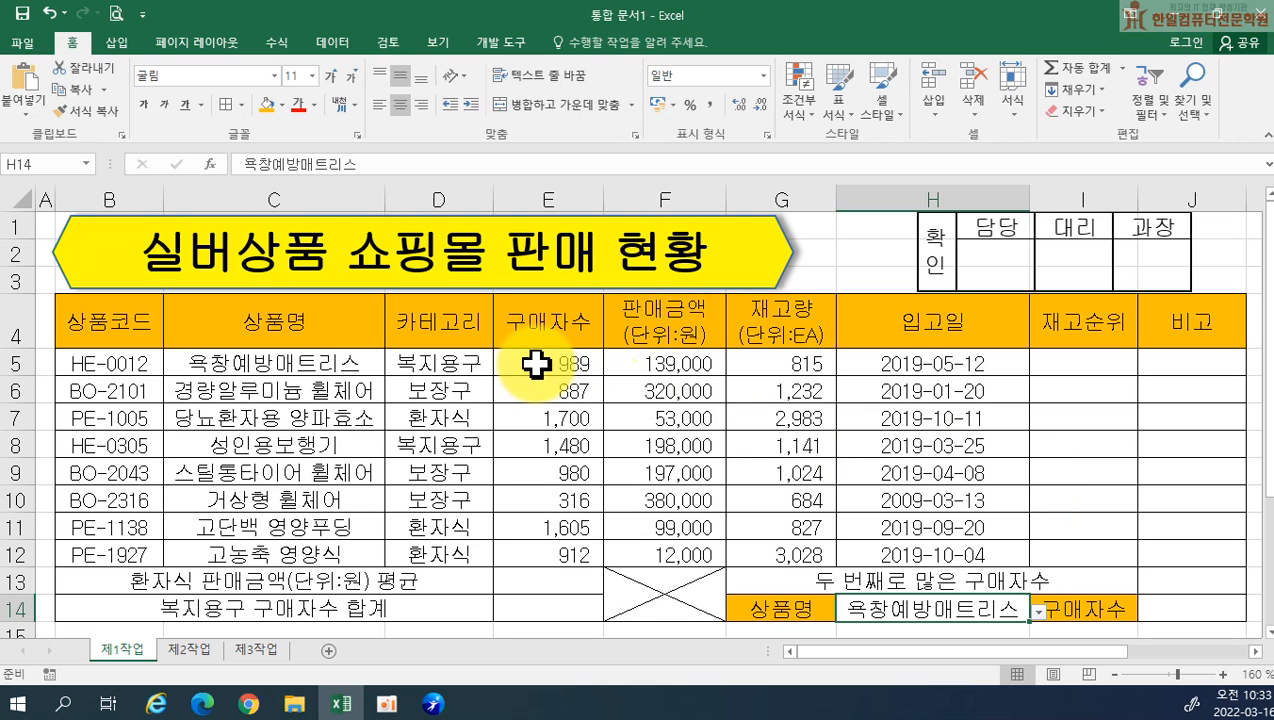
Apply the custom number format #,##0명 to the 구매자수 values in E5:E12
left_click_drag(535, 362, 532, 542)
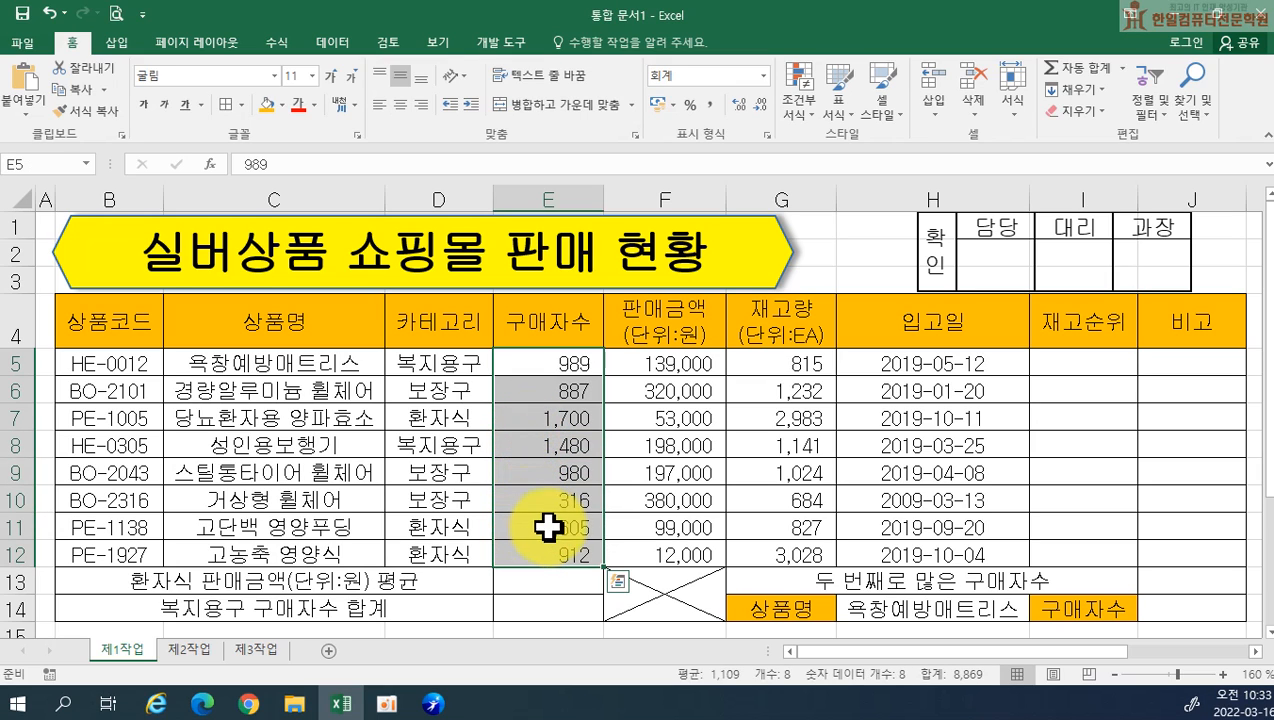
right_click(524, 445)
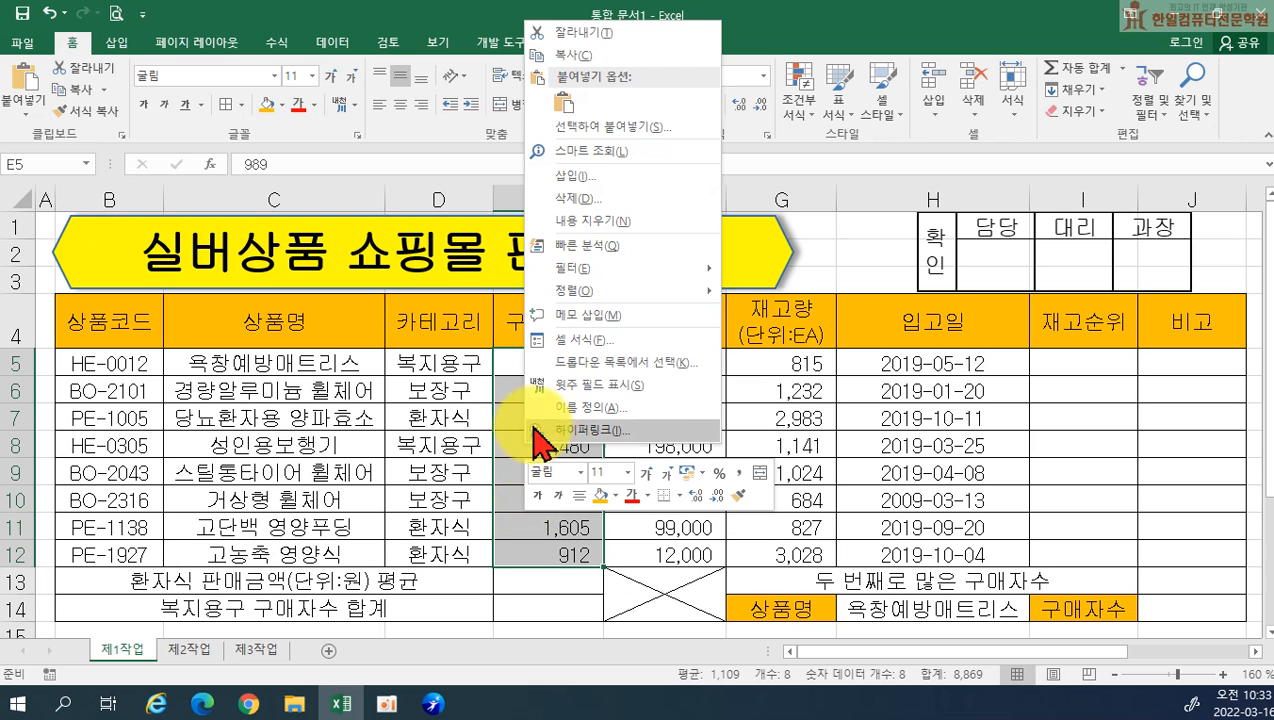
left_click(581, 352)
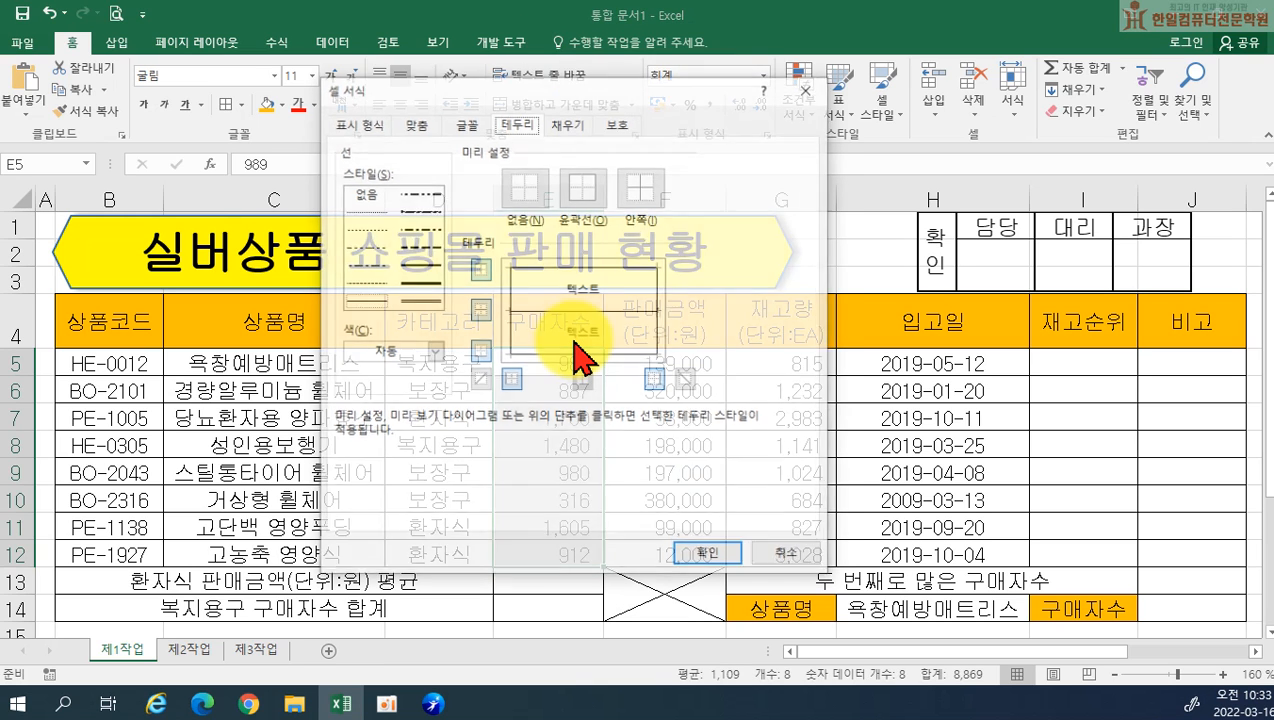
left_click_drag(500, 86, 818, 96)
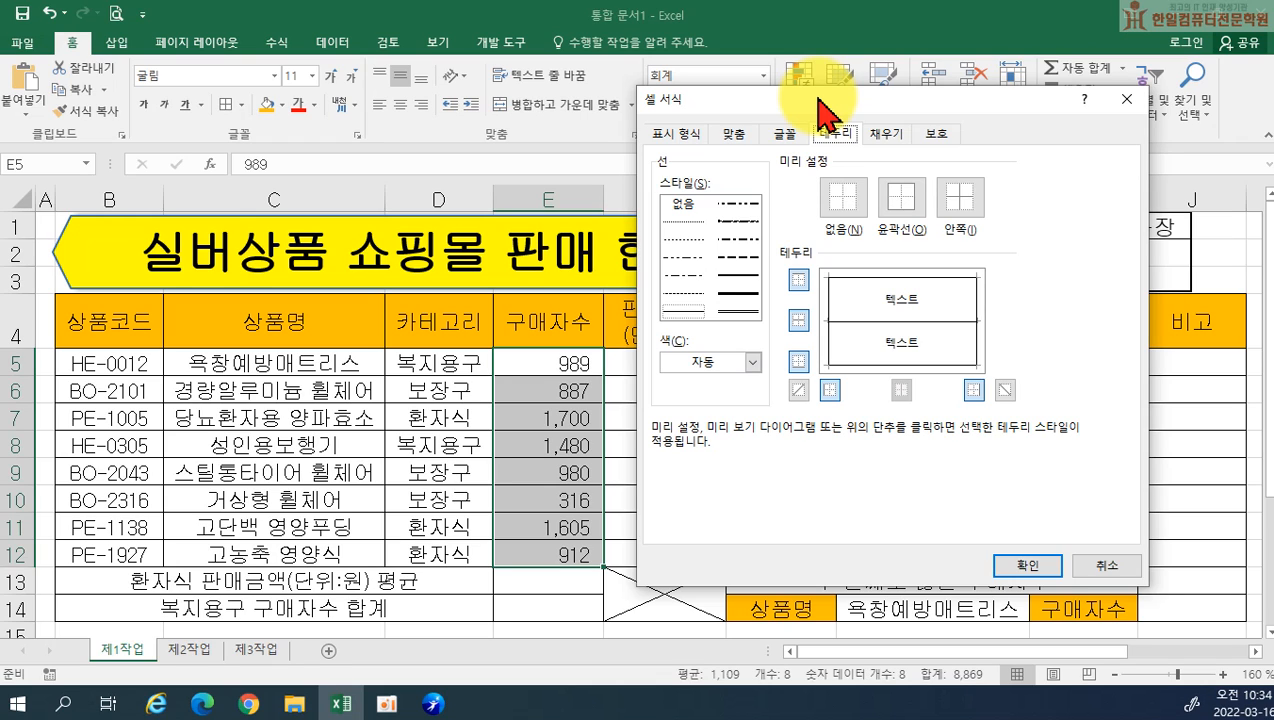
left_click(676, 134)
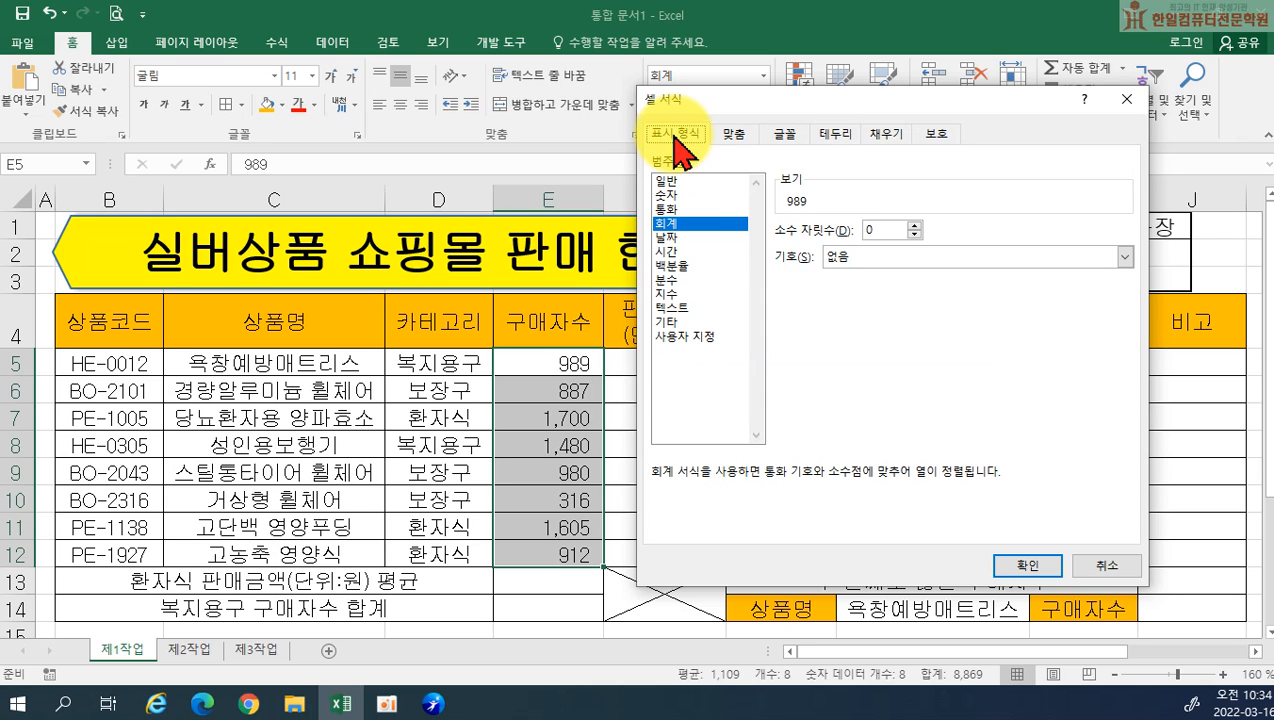
left_click(690, 337)
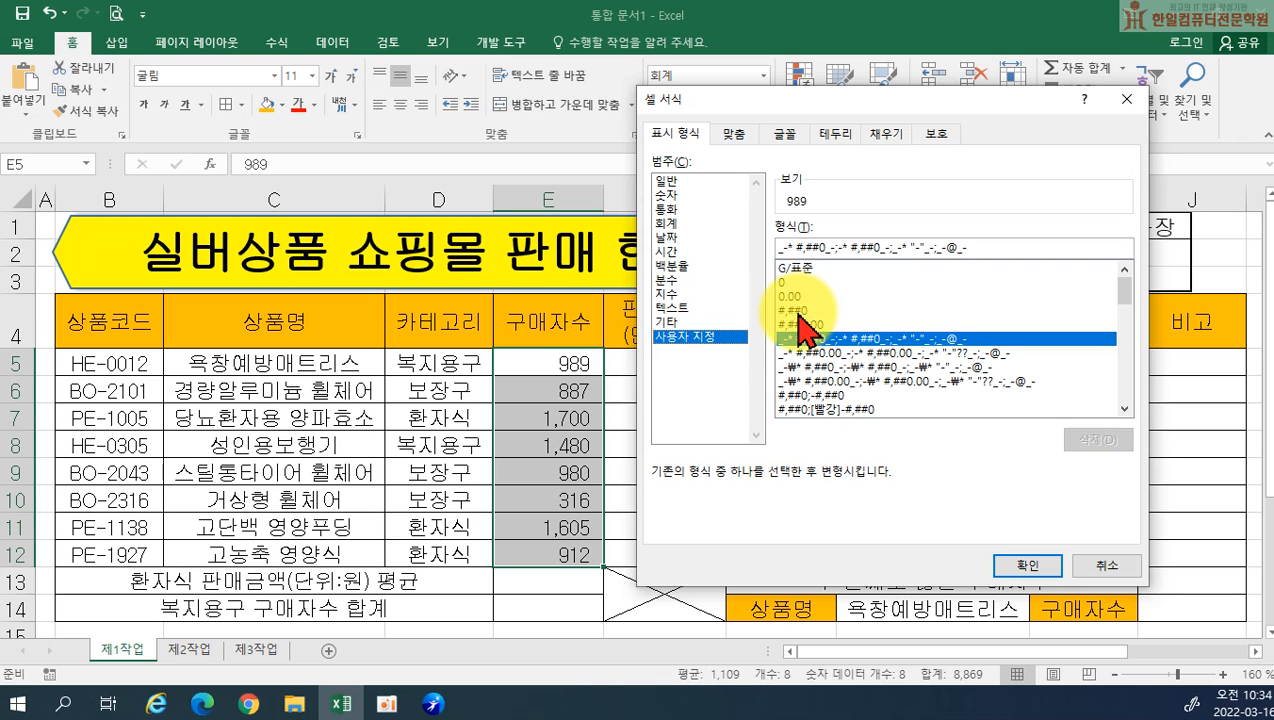
left_click(801, 312)
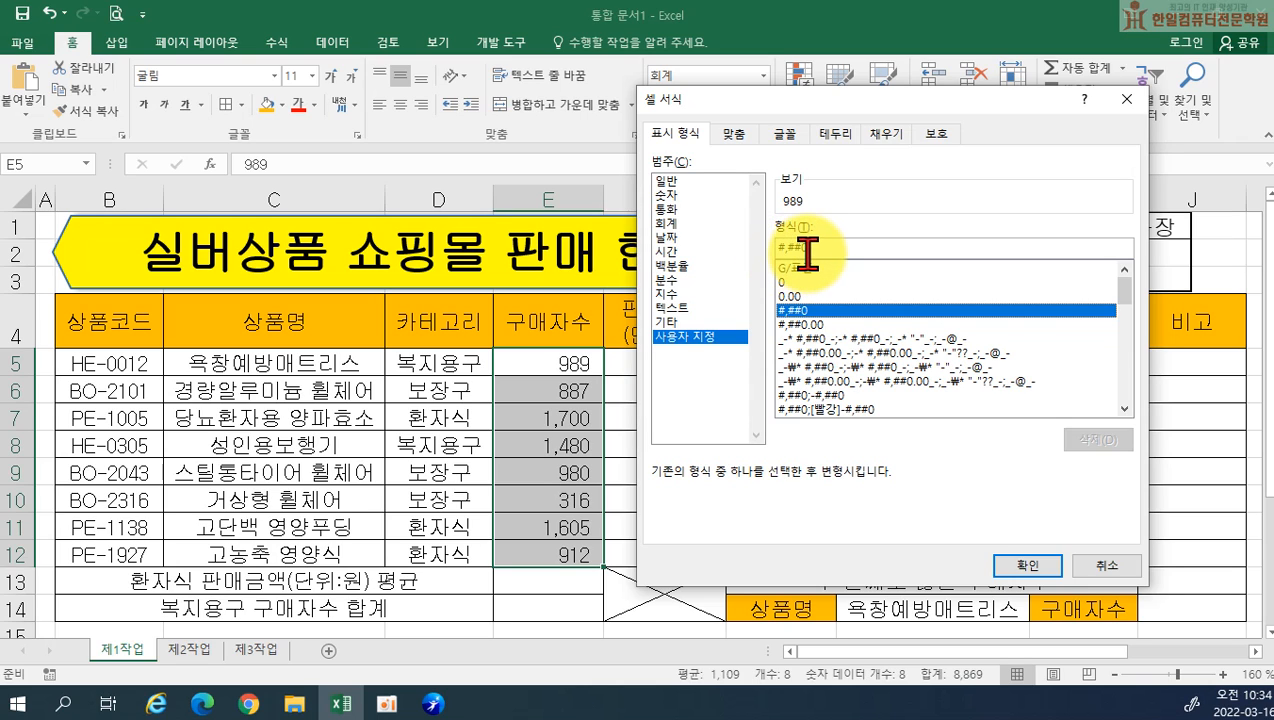
left_click(810, 251)
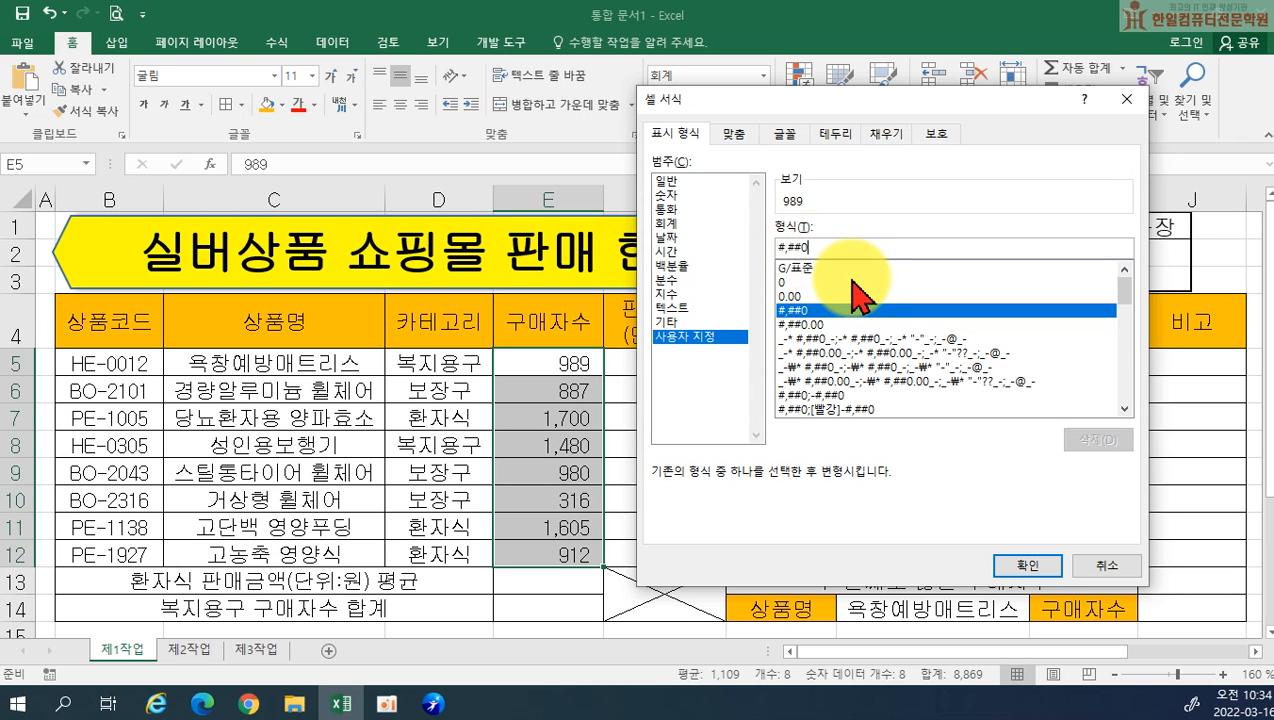
type("명")
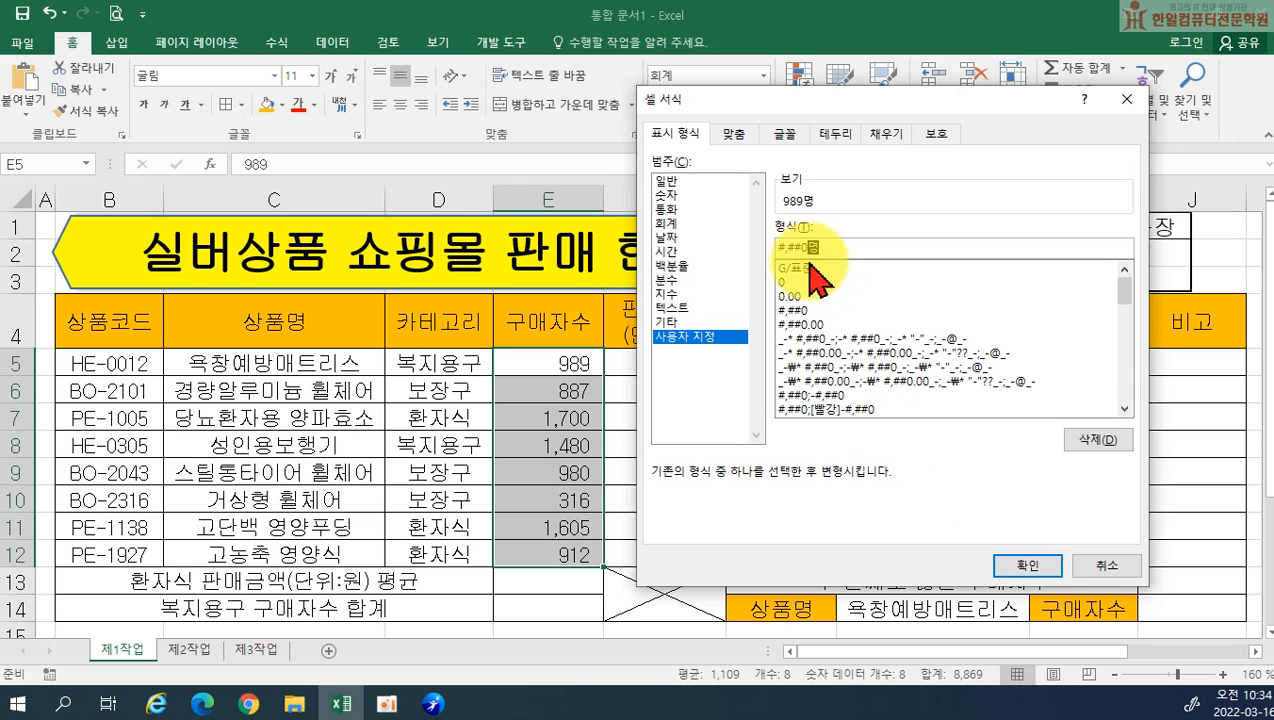
left_click(1020, 566)
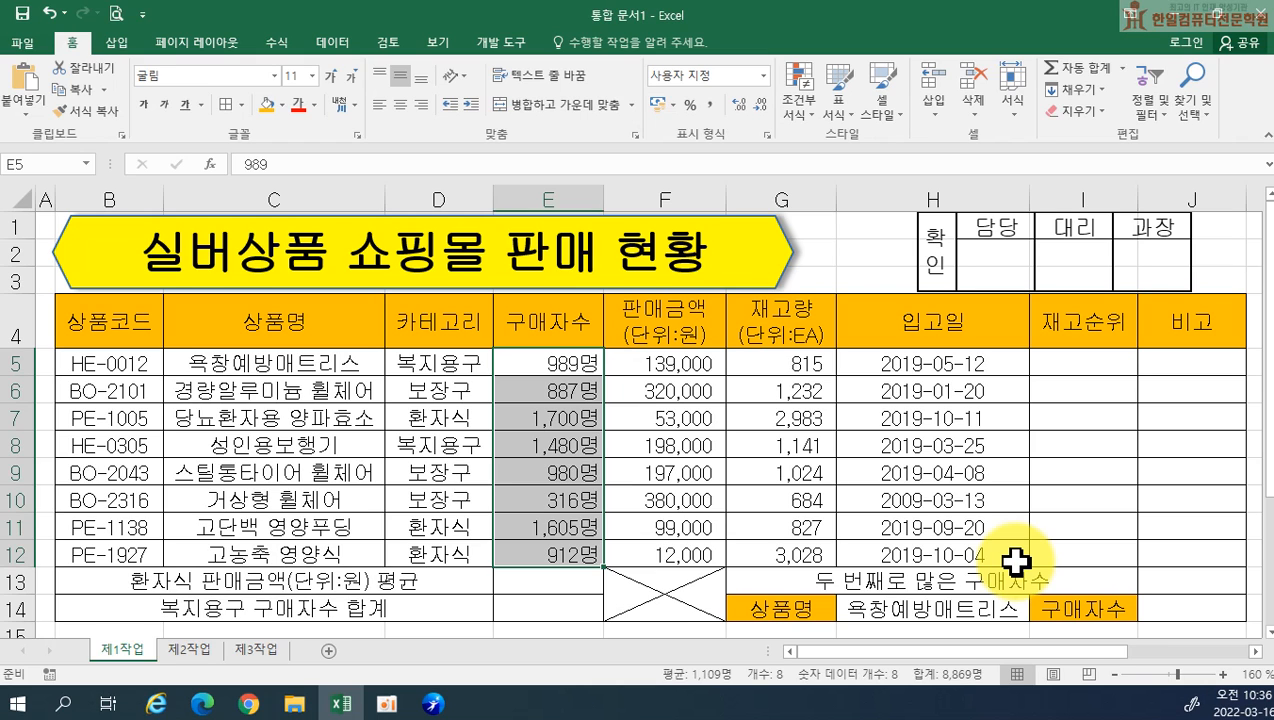
Define the name 구매자수 for the range E5:E12
left_click_drag(560, 359, 553, 538)
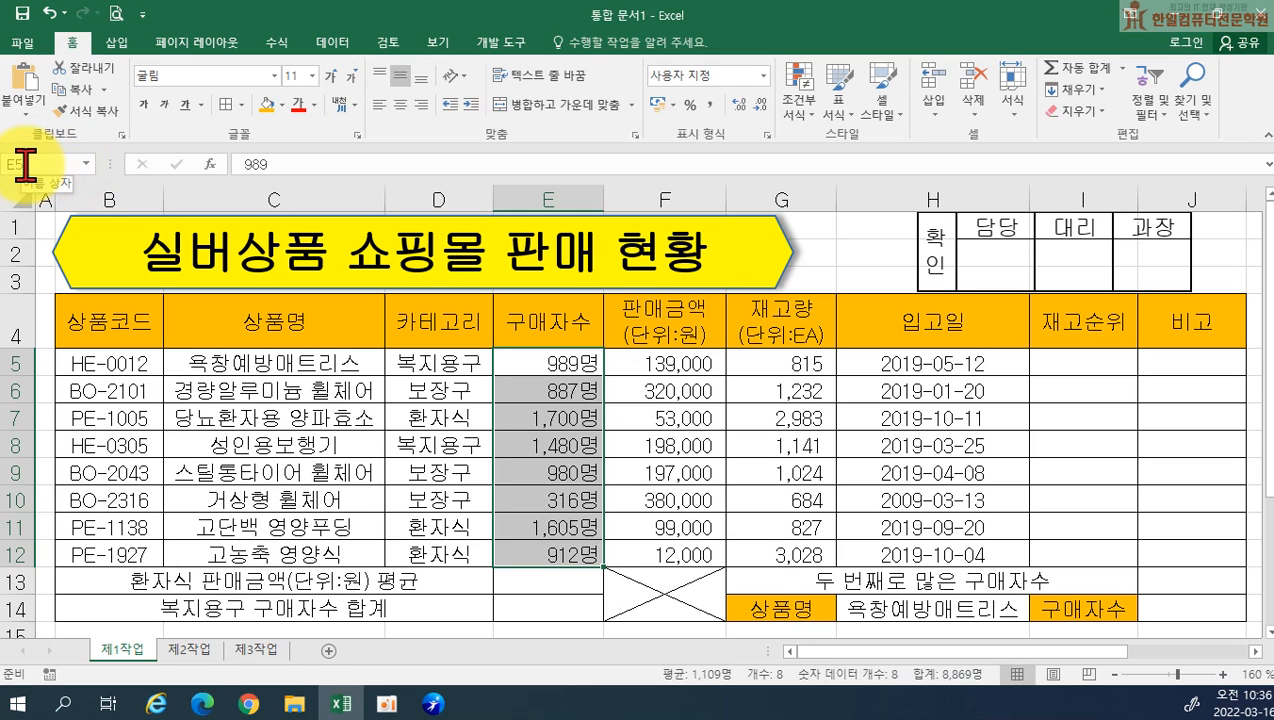
left_click(28, 165)
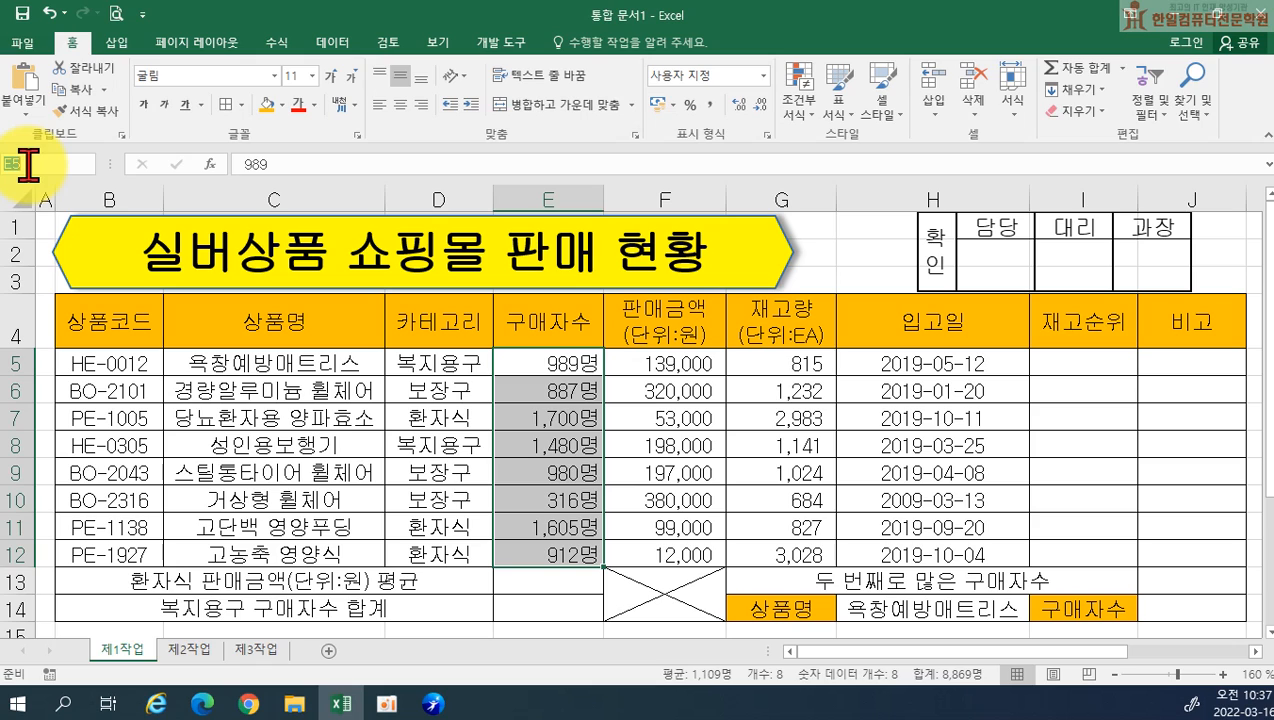
type("구매자수")
key("Return")
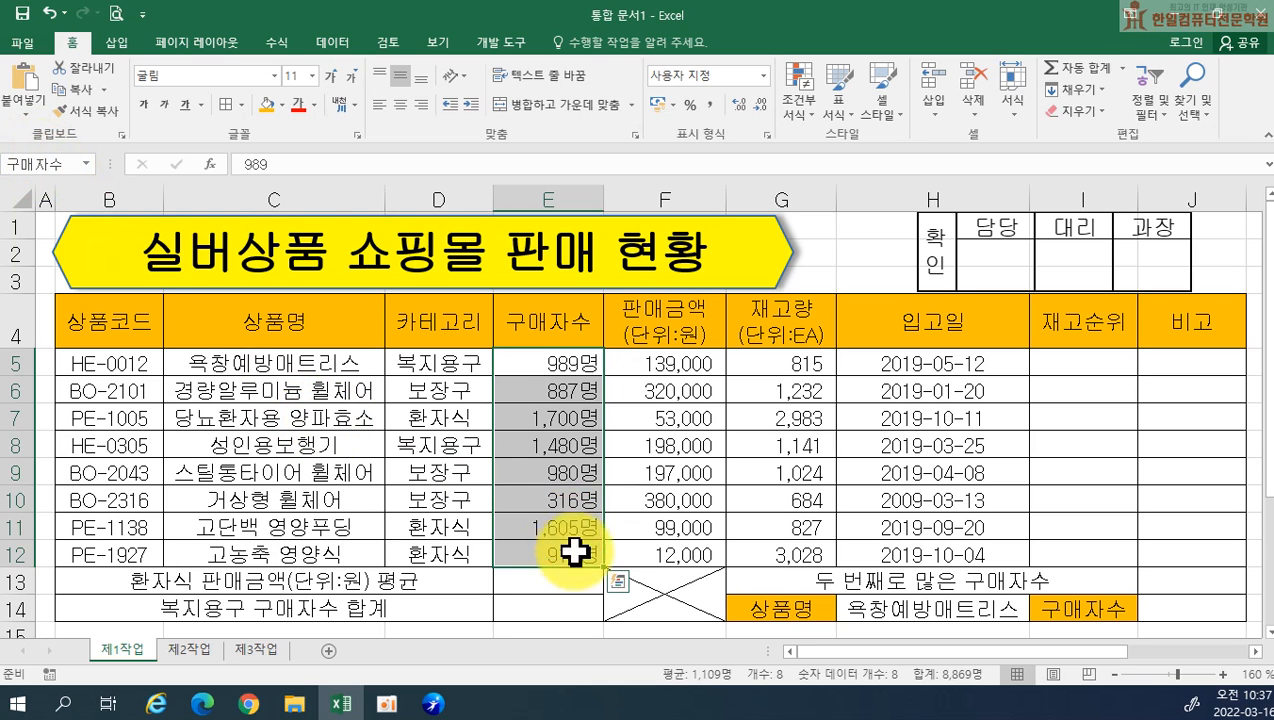
Delete the defined name 구매자수 in the Name Manager and close it
left_click(276, 46)
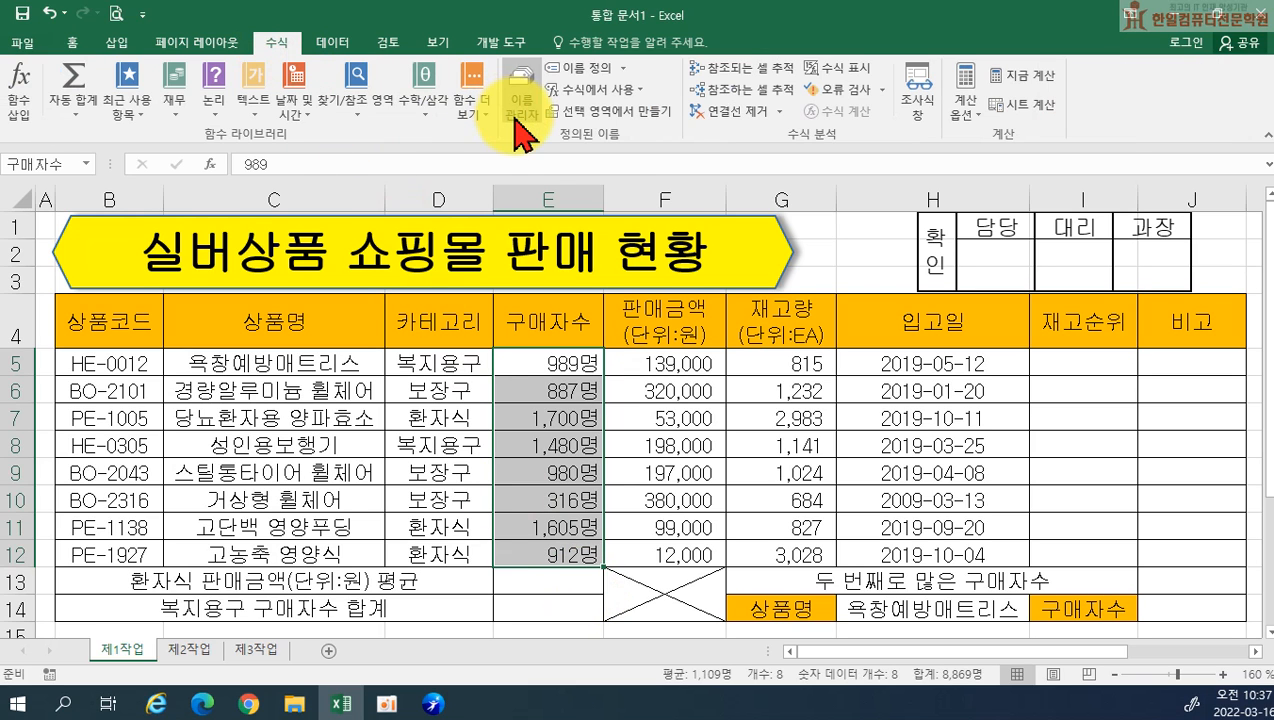
left_click(516, 116)
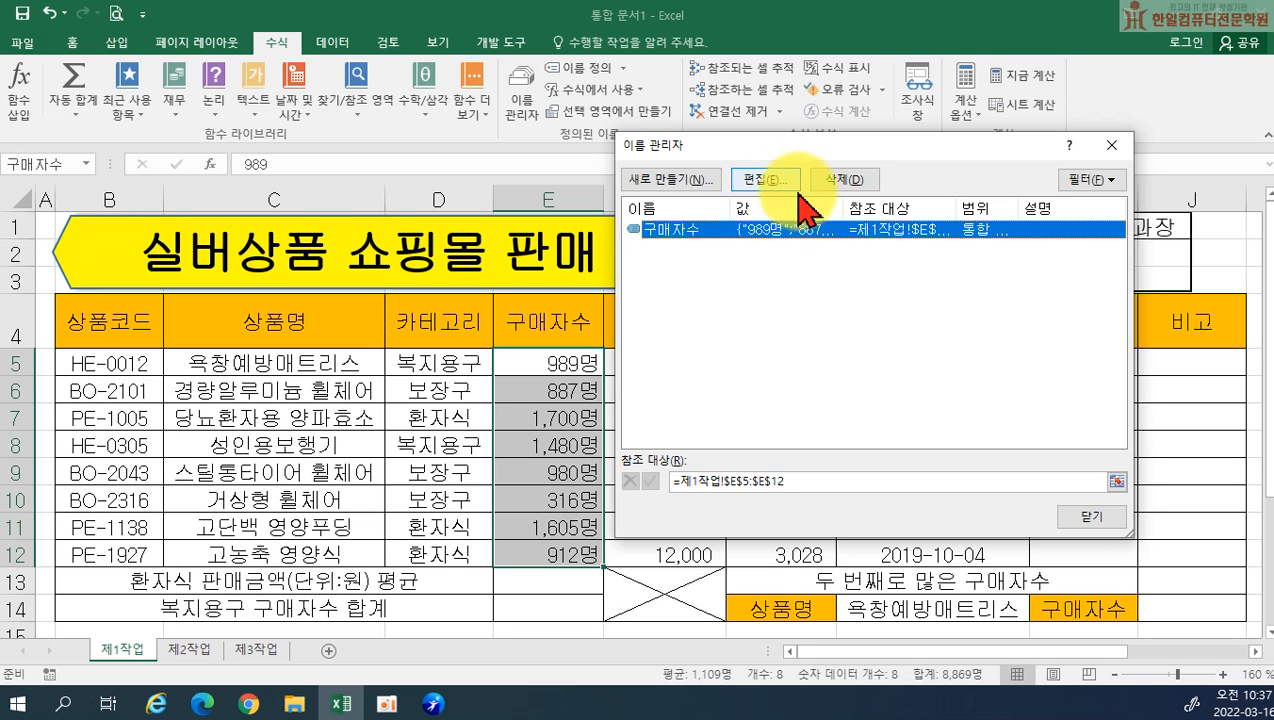
left_click(840, 190)
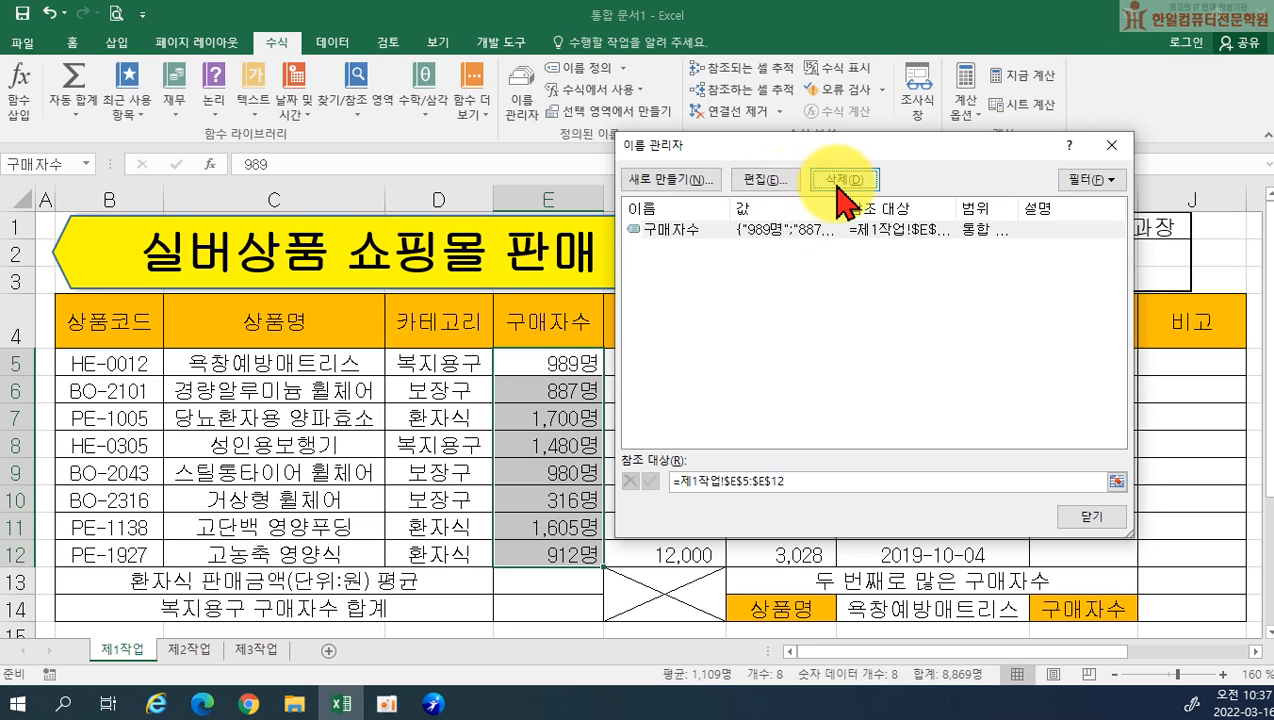
left_click(565, 402)
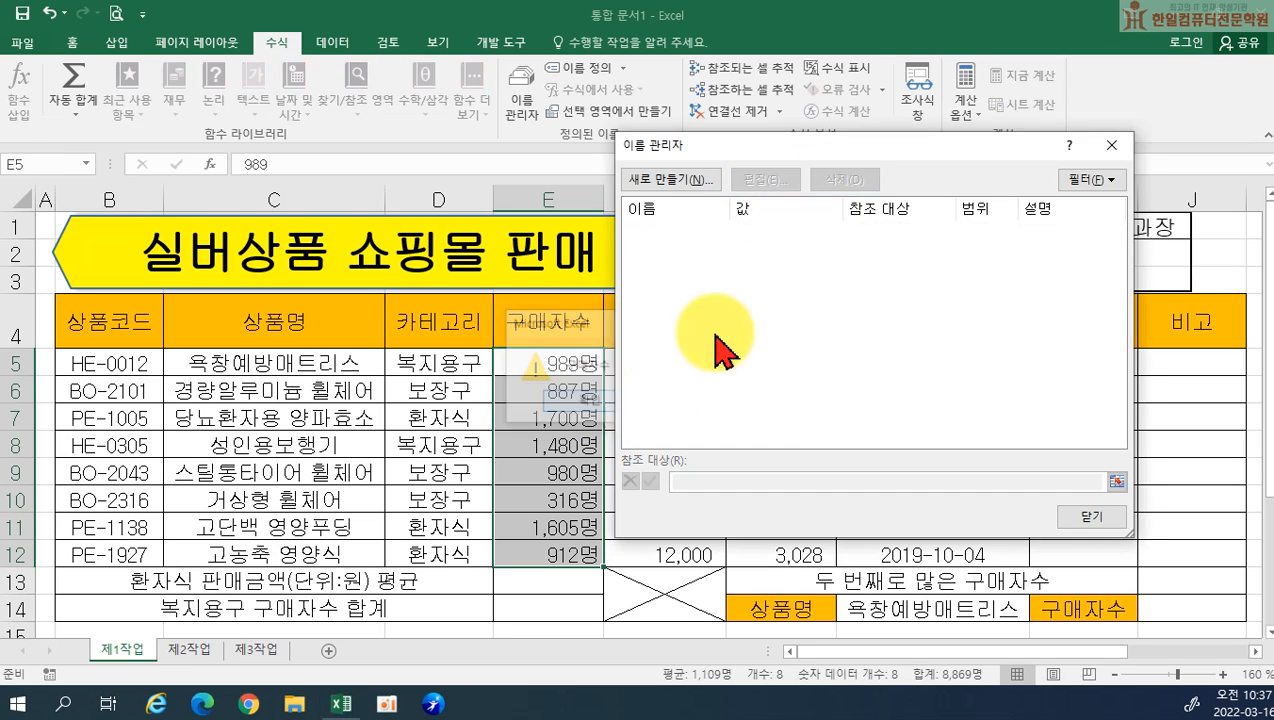
left_click(1111, 145)
Name the selected range E5:E12 구매자수 again
left_click(32, 164)
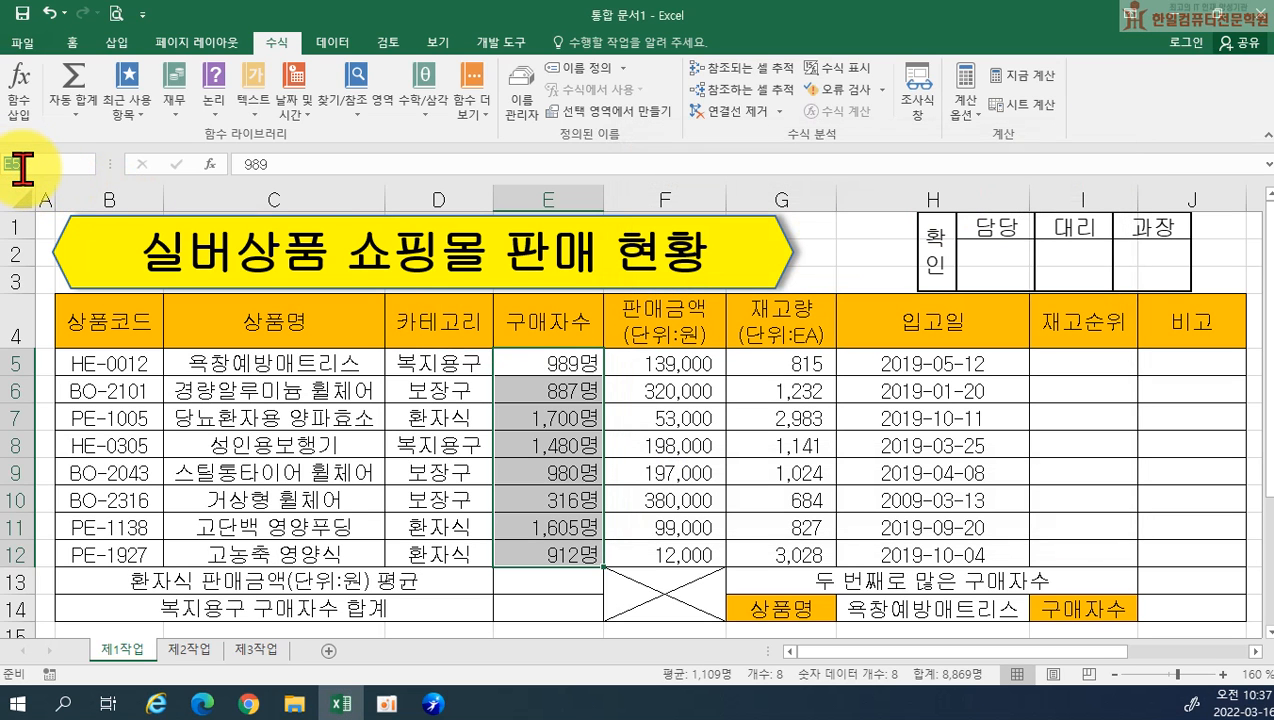
type("구매자수")
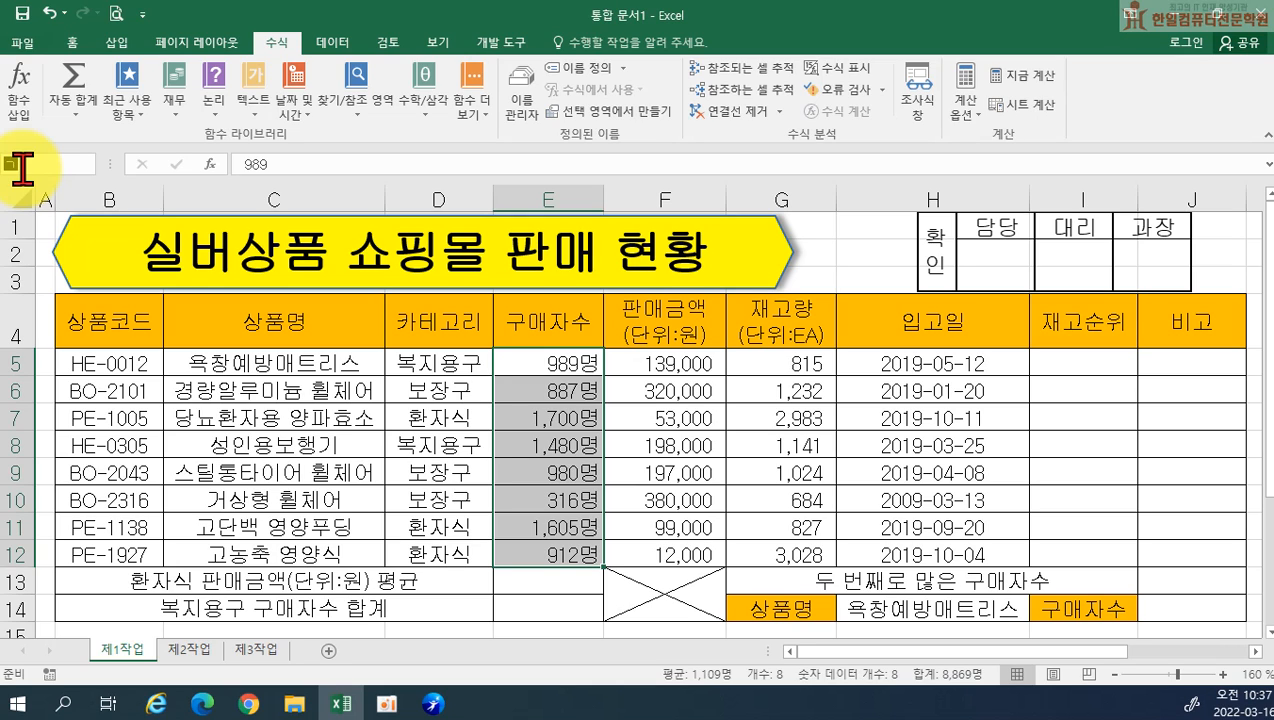
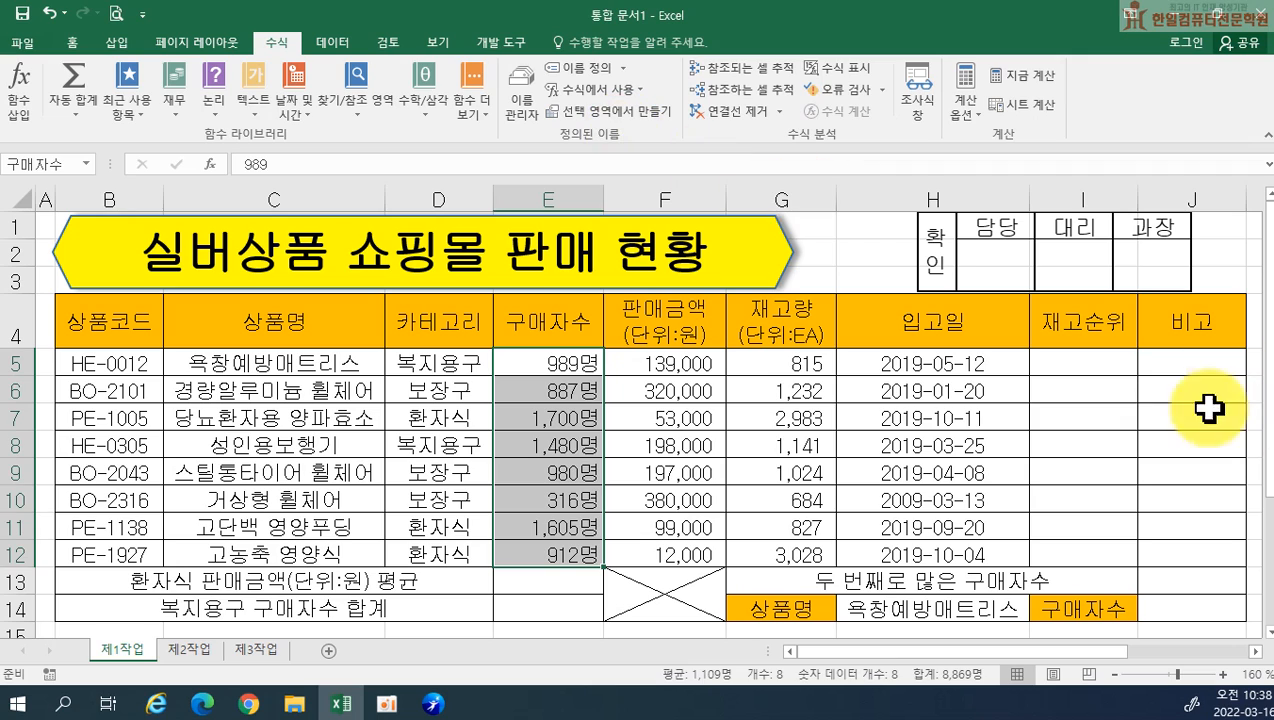
Enter =RANK.EQ(G5,$G$5:$G$12) in cell I5 to rank the first product's 재고량
left_click(1086, 362)
type("=")
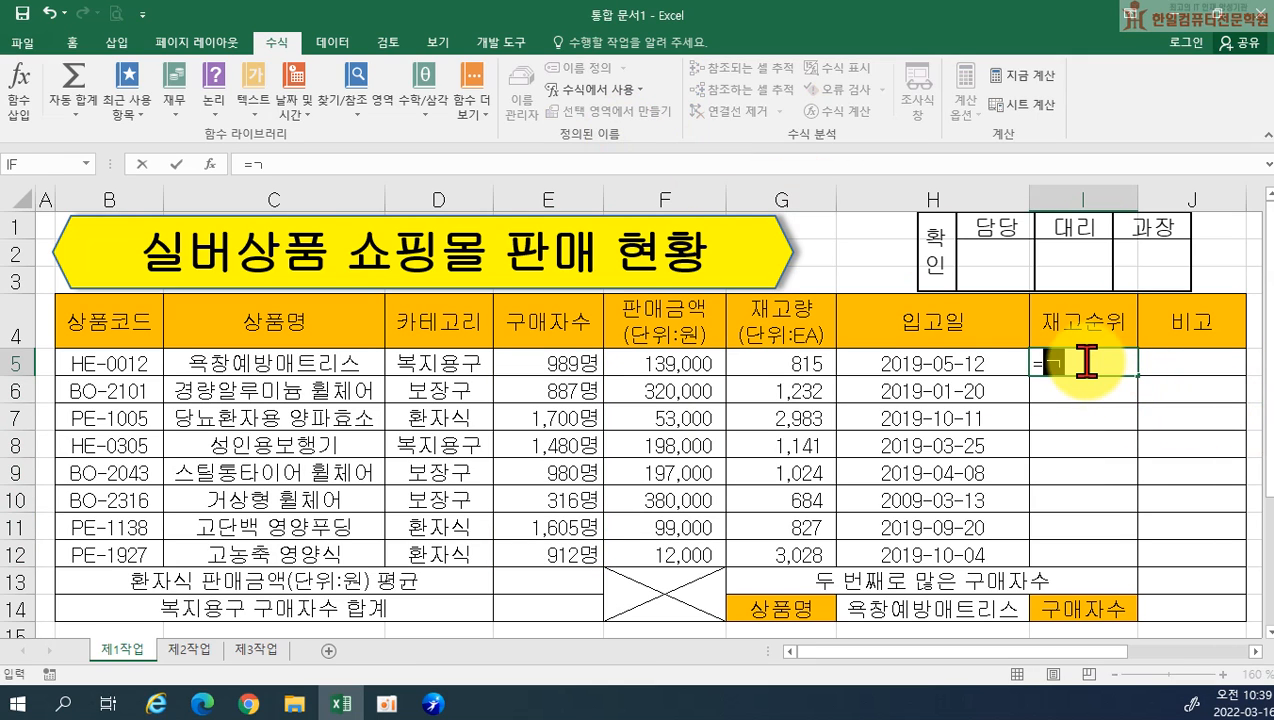
type("RA")
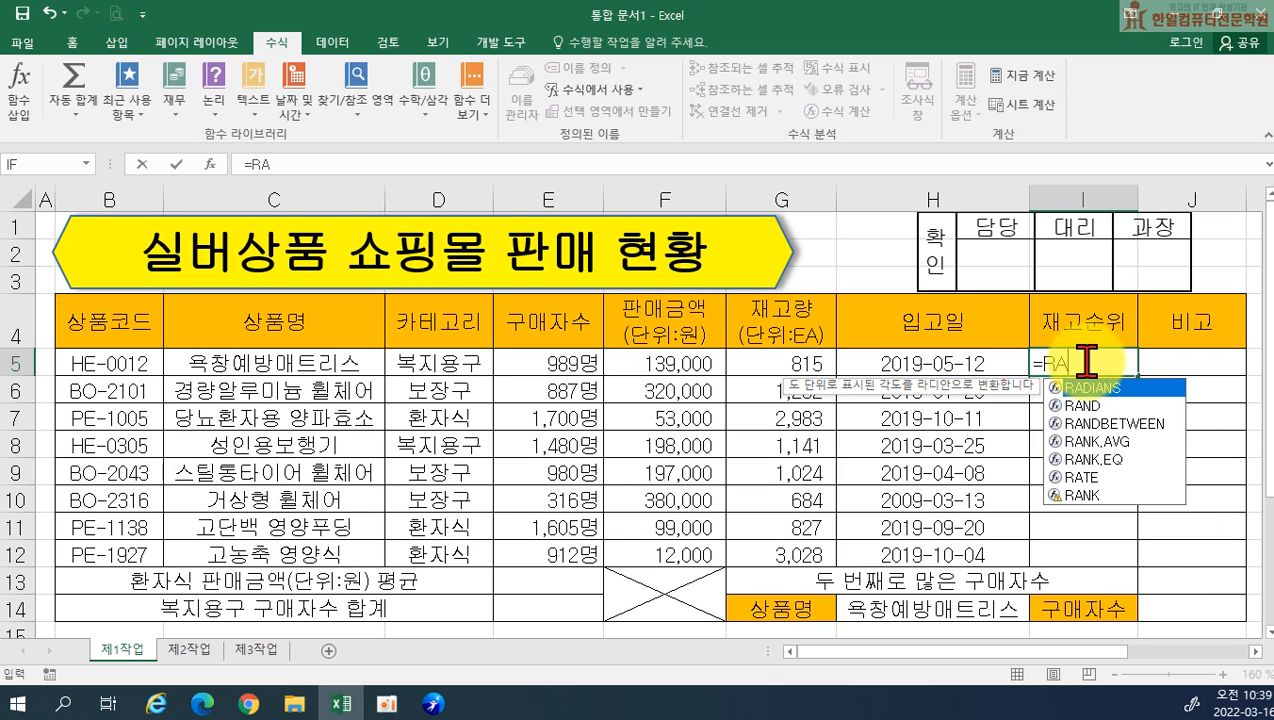
key("Down")
key("Down")
key("Down")
key("Down")
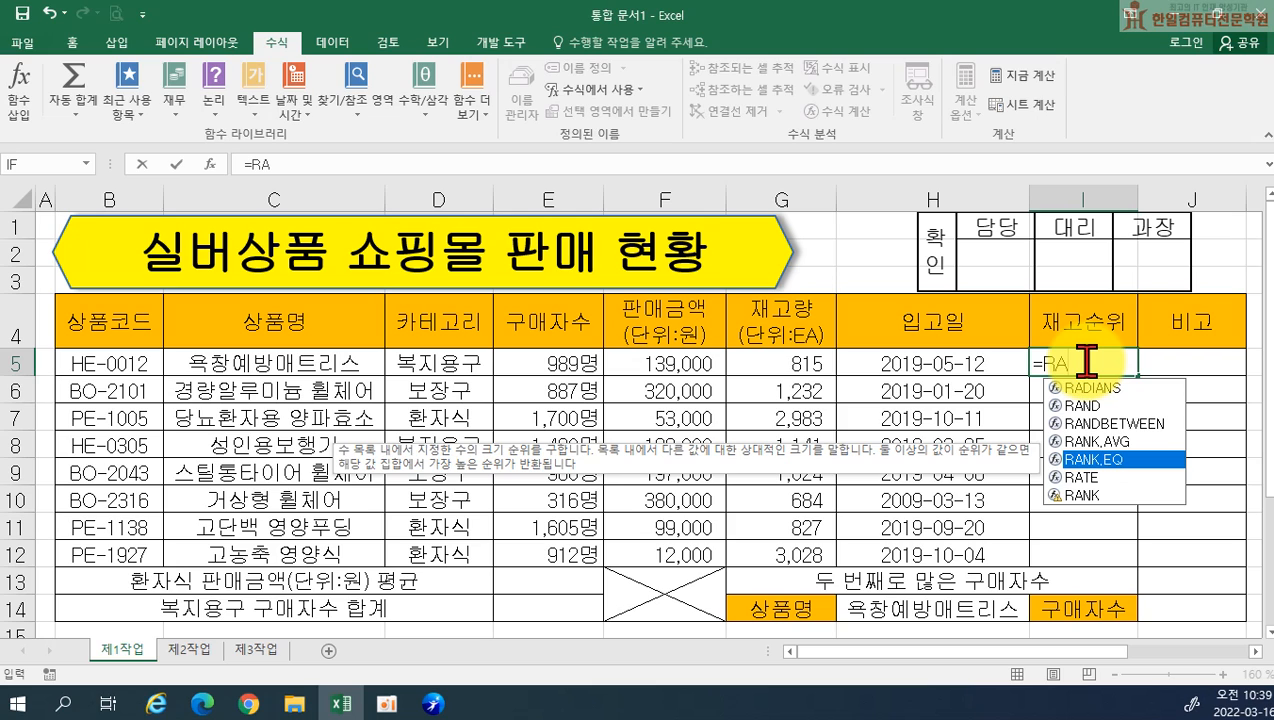
key("Tab")
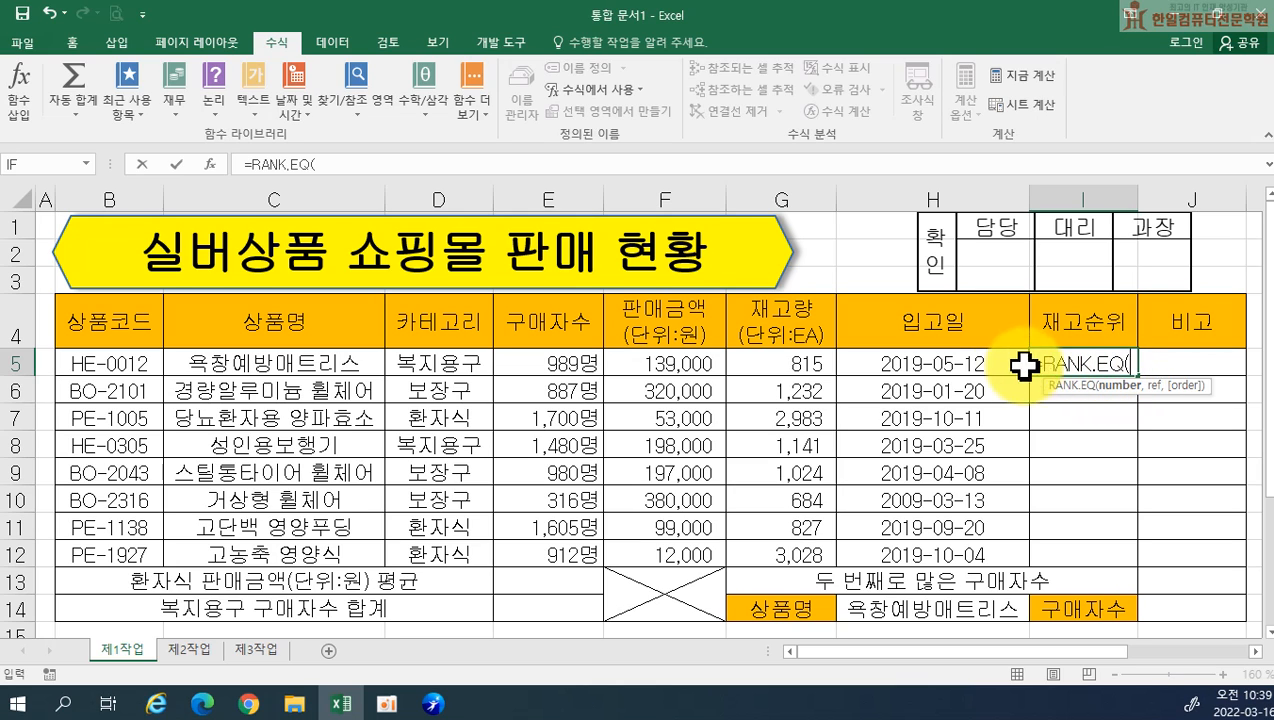
left_click(801, 360)
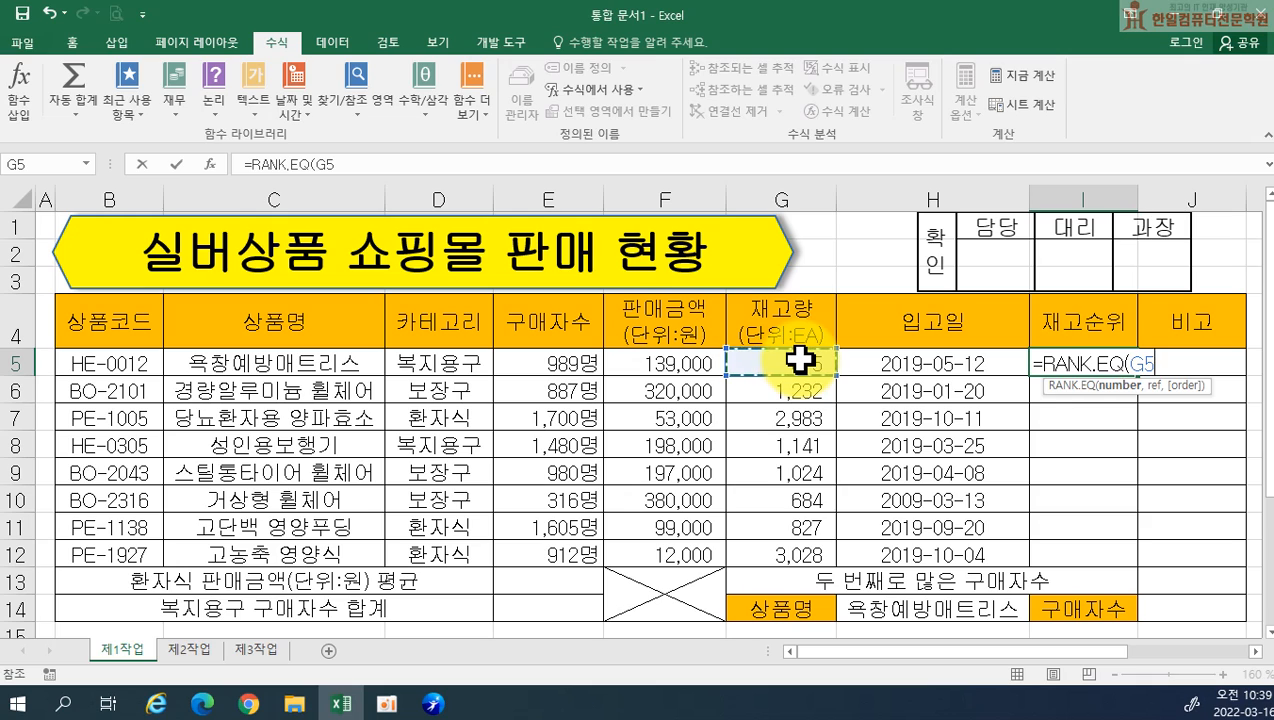
type(",")
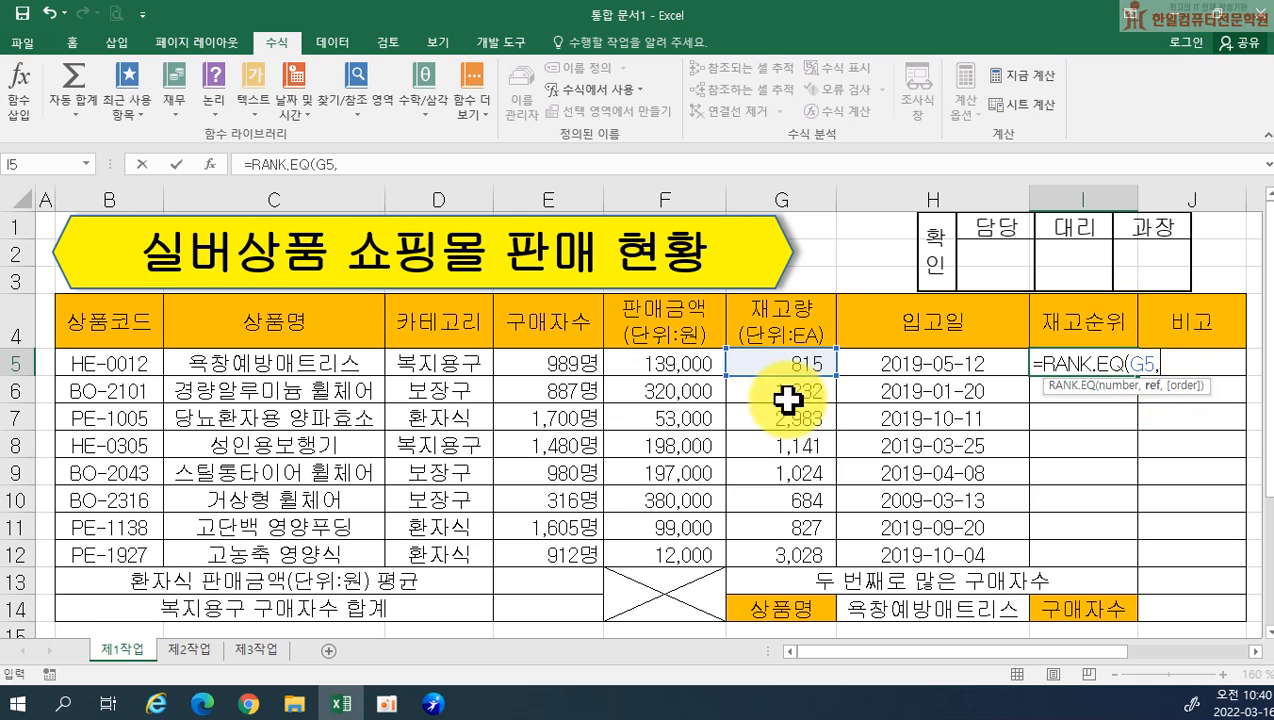
left_click_drag(760, 360, 766, 547)
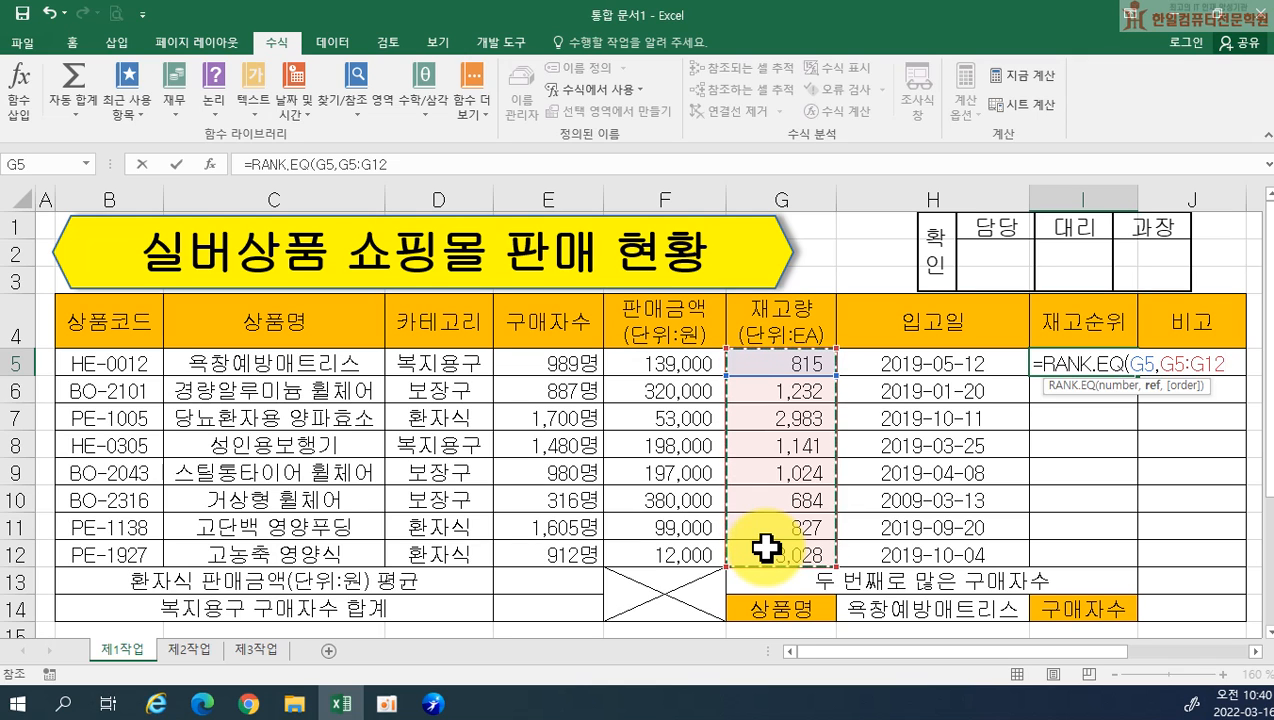
key("F4")
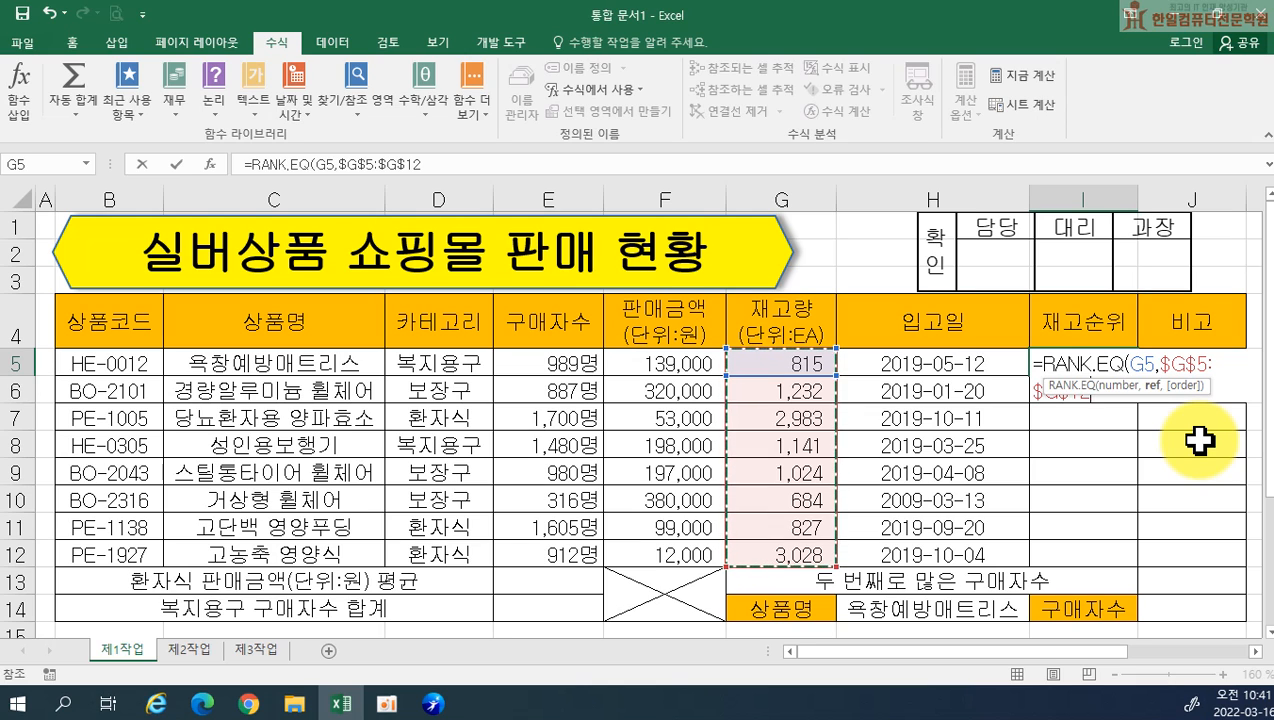
type(")")
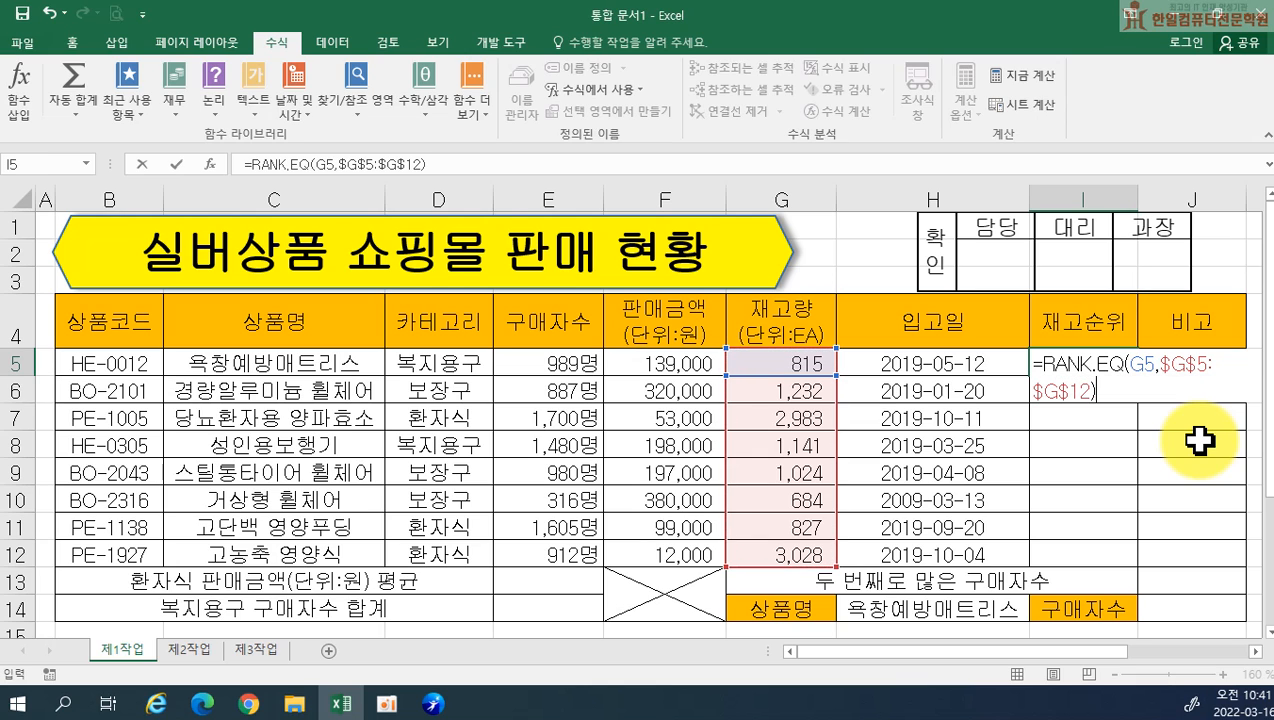
key("Return")
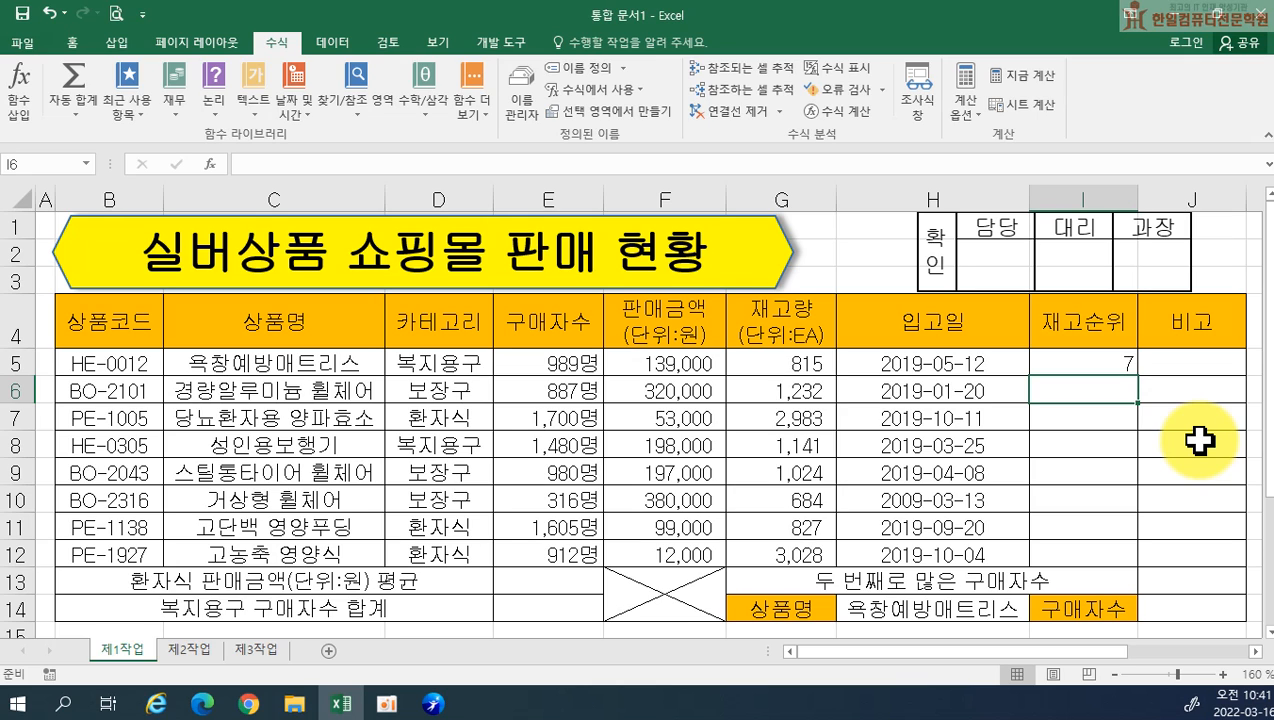
Fill the rank formula from I5 down through I12
left_click(1110, 363)
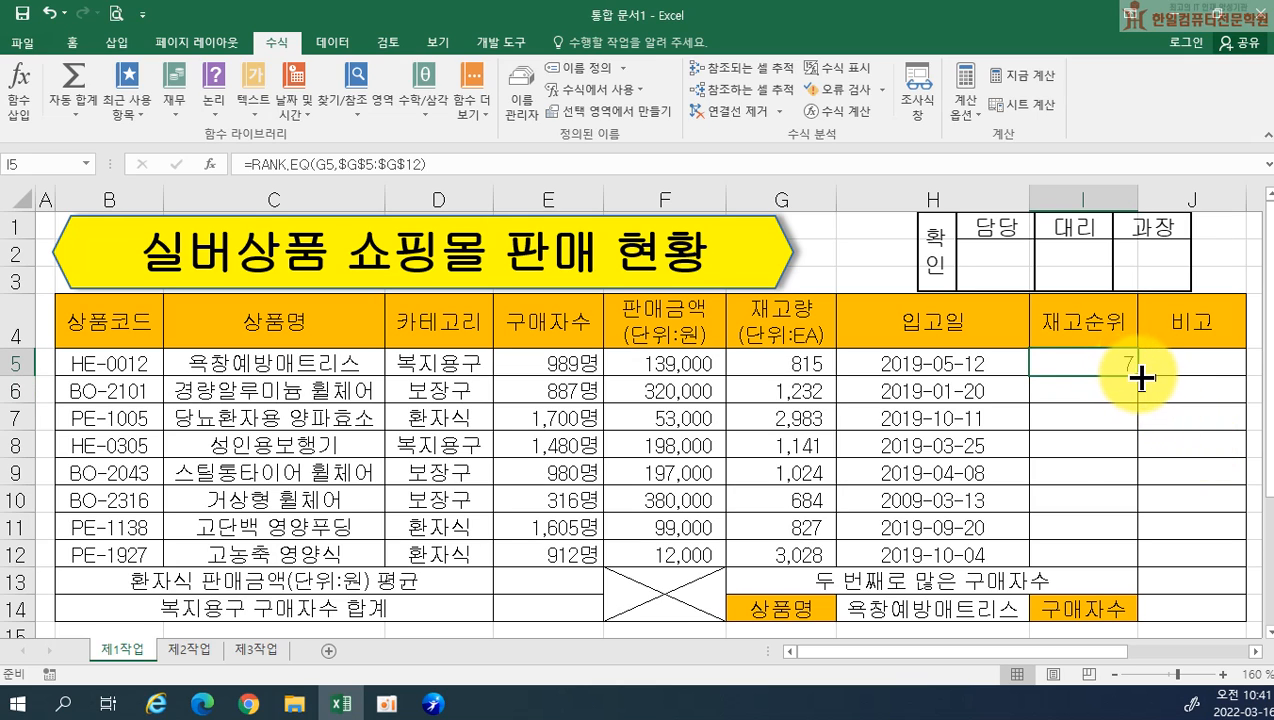
left_click_drag(1142, 376, 1143, 562)
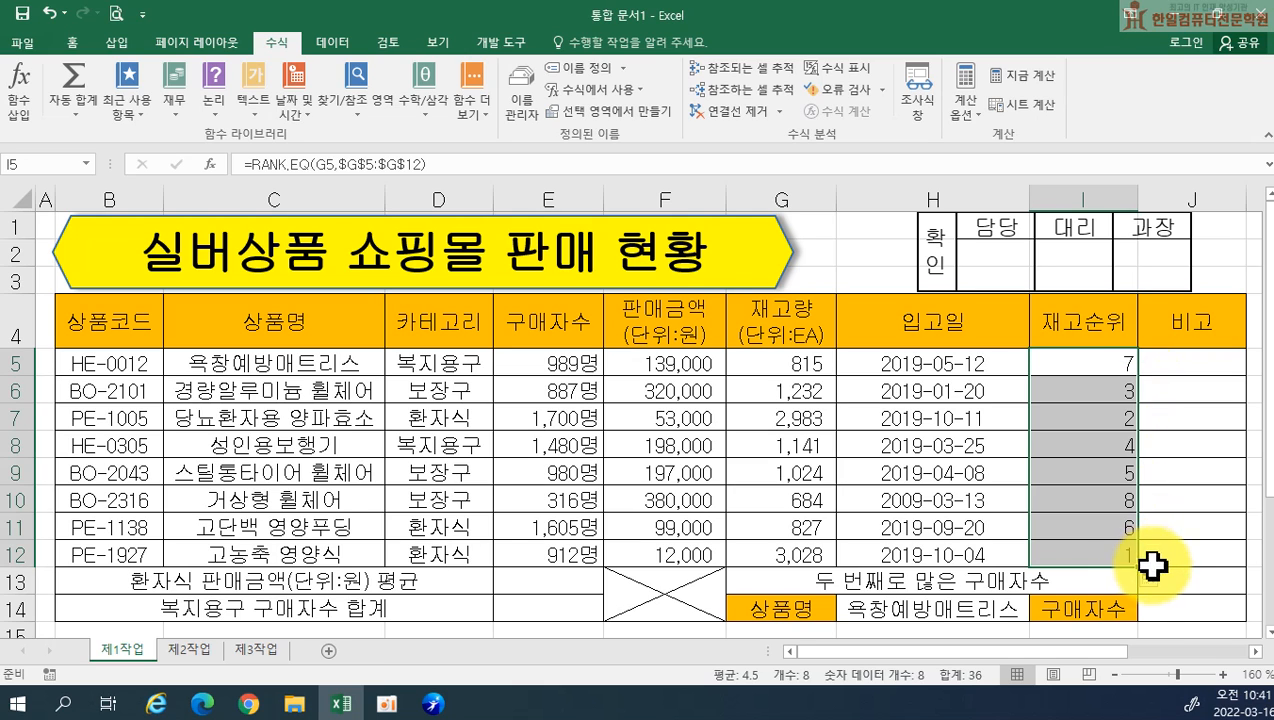
left_click(1090, 556)
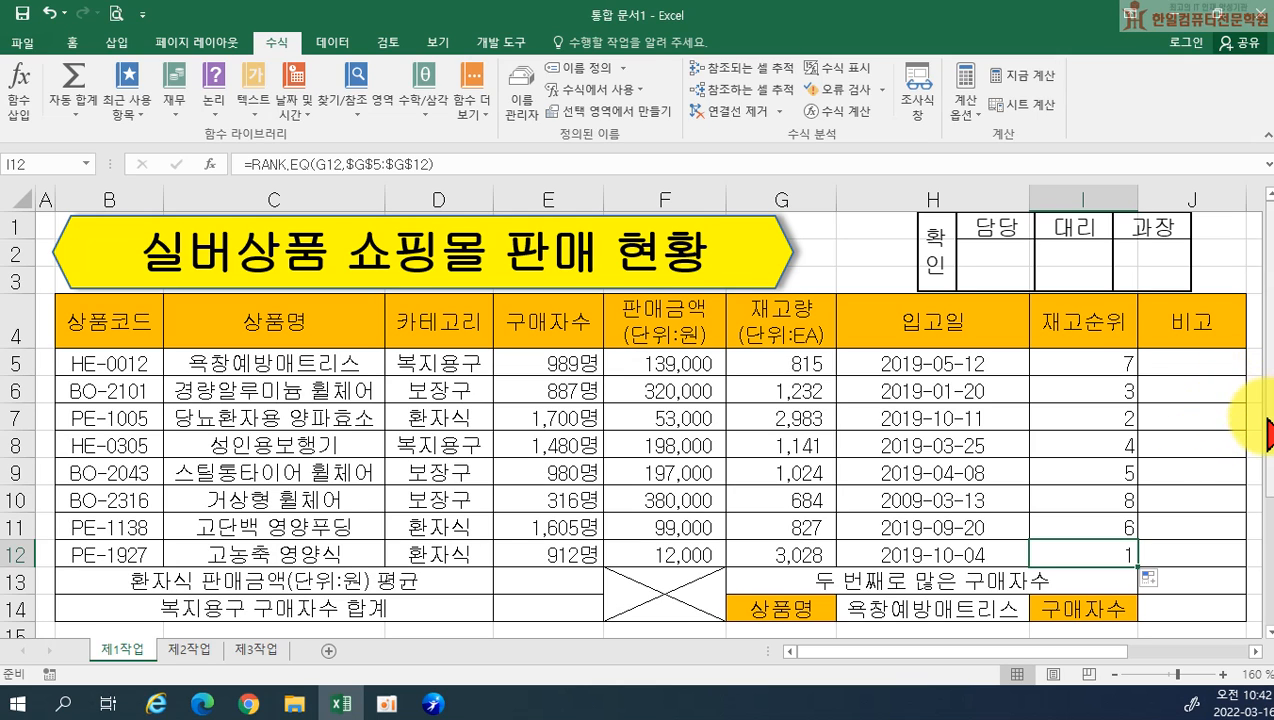
Wrap the RANK.EQ formula in I5 in an IF function that tests whether the rank is <=3
left_click(1061, 364)
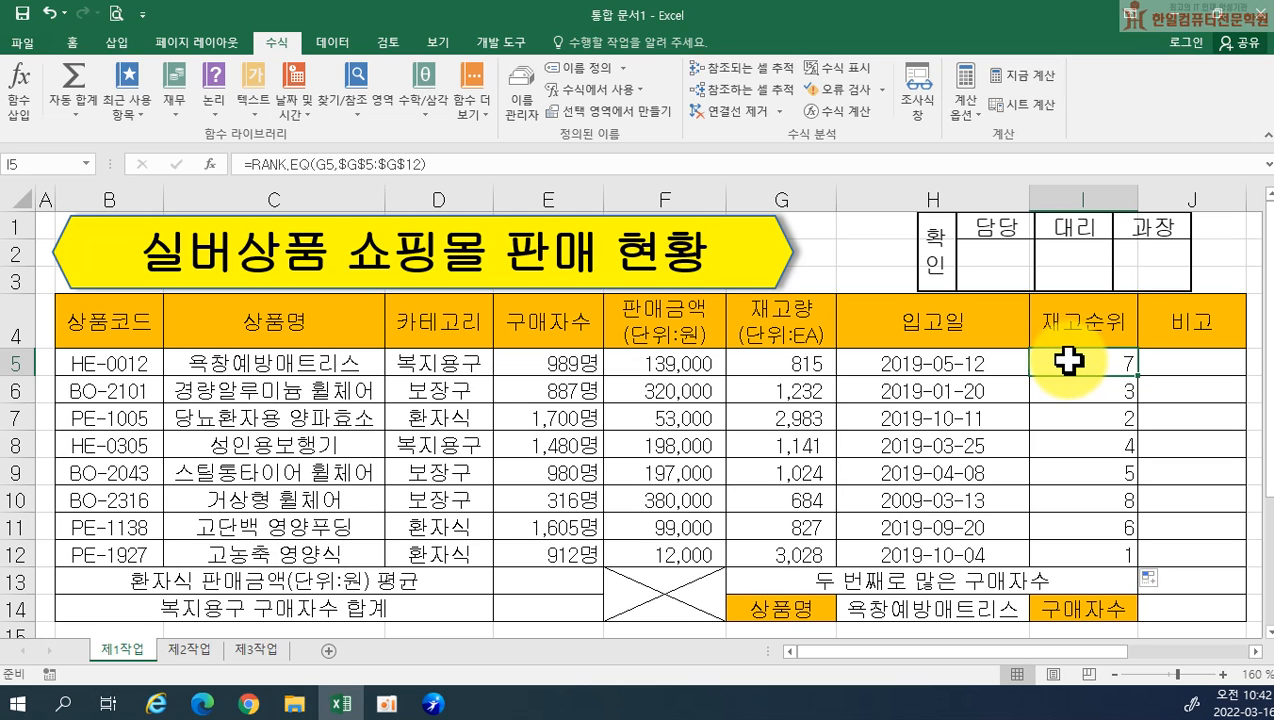
double_click(1068, 362)
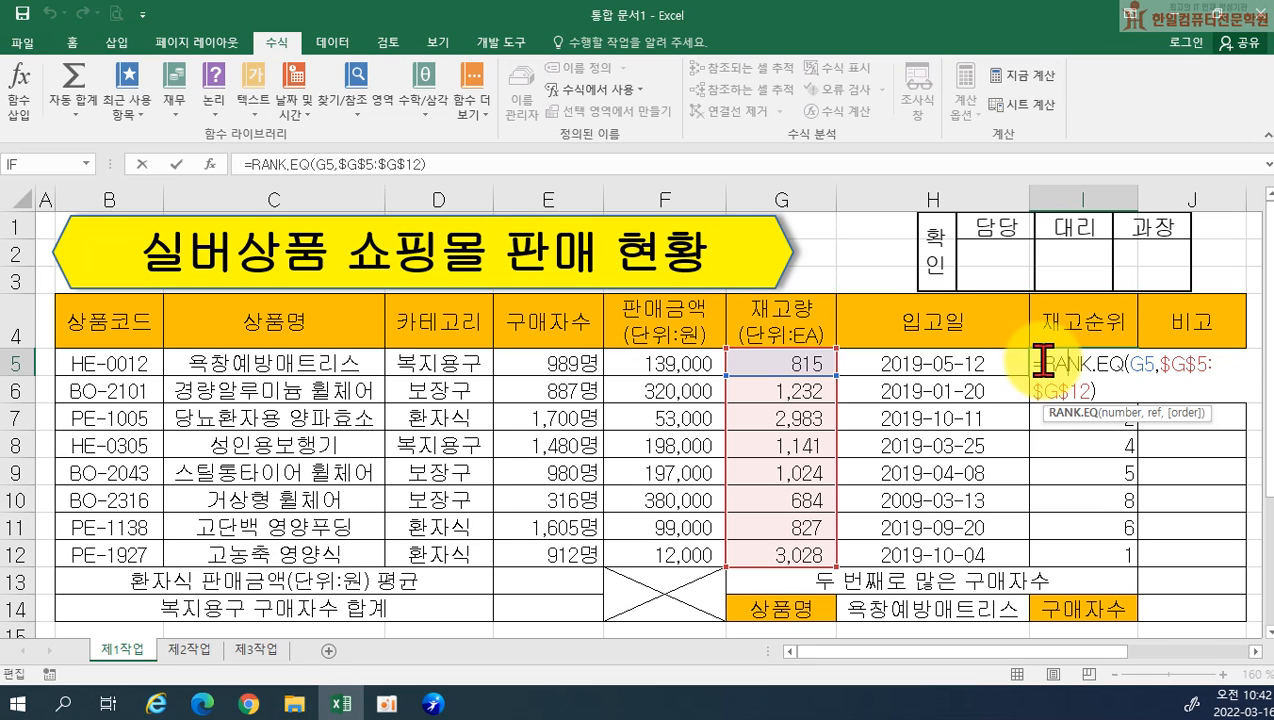
left_click(1043, 361)
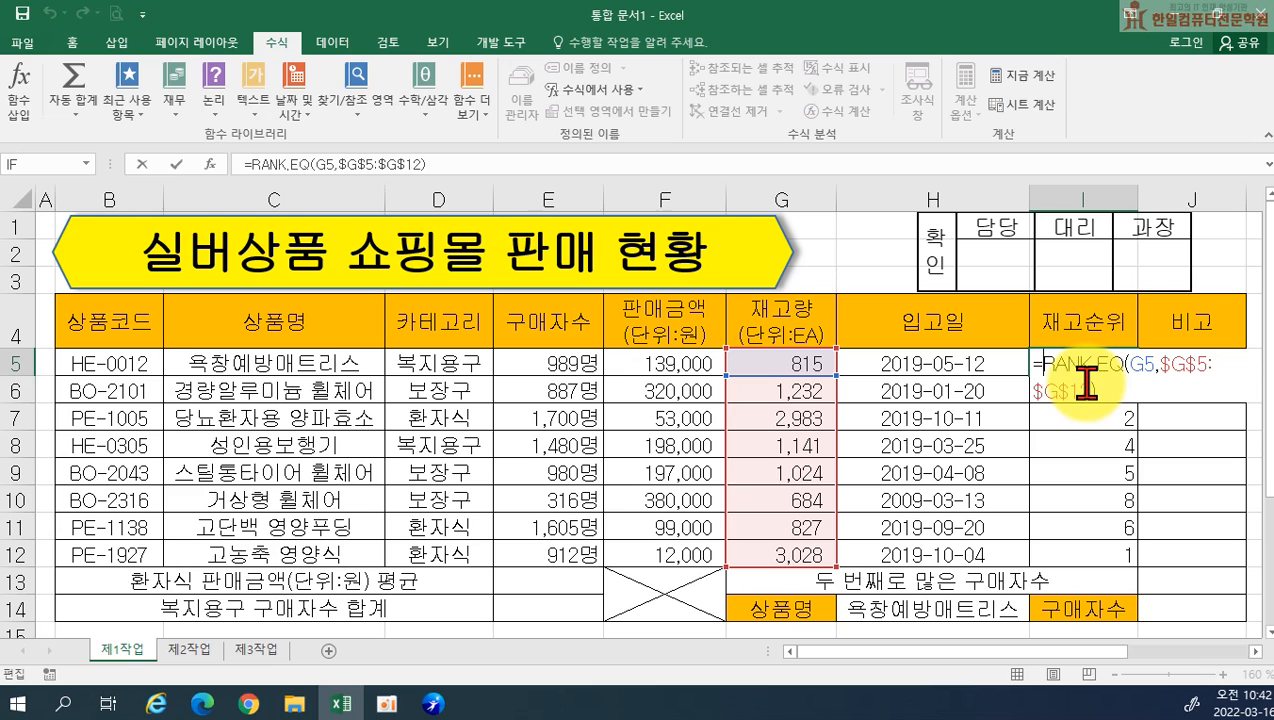
type("IF")
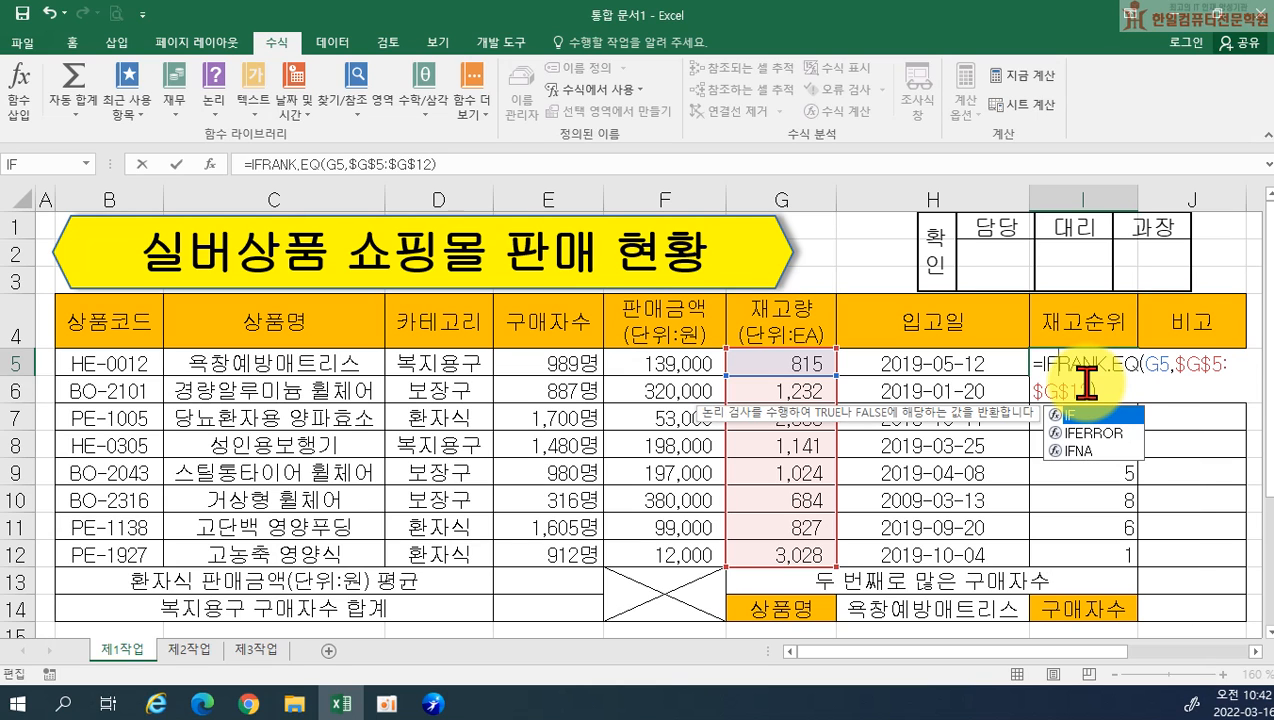
type("(")
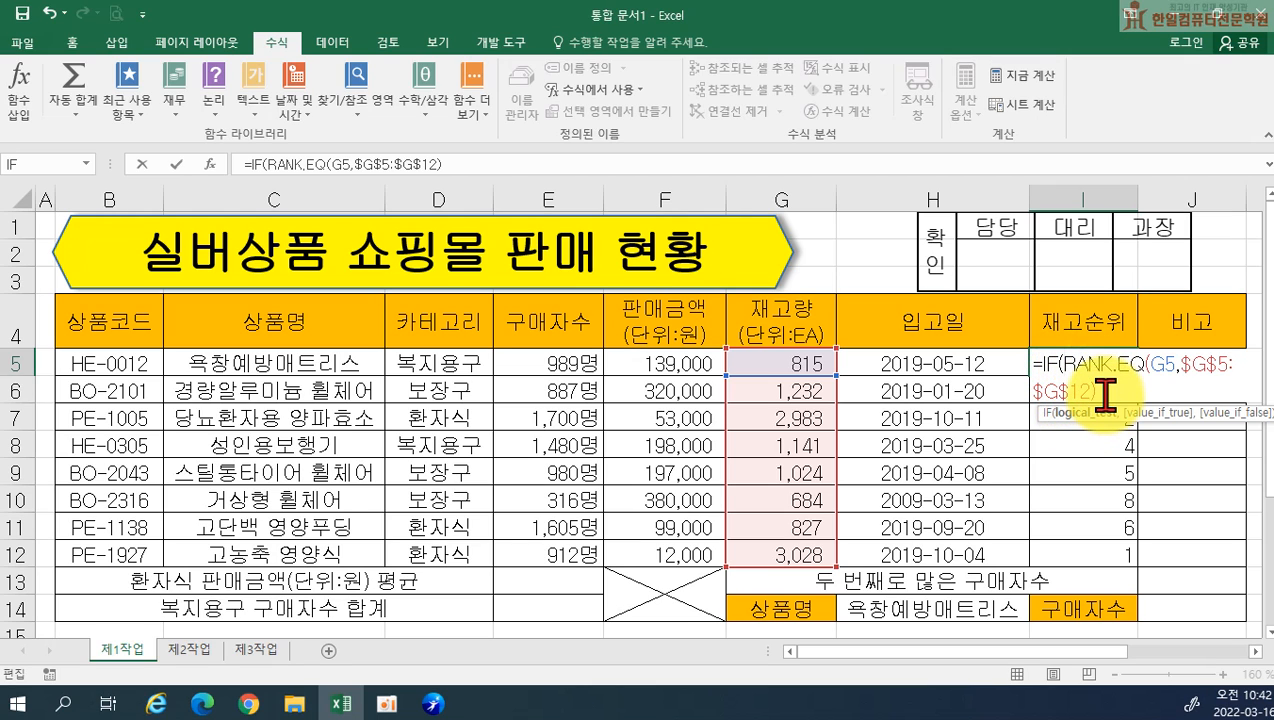
left_click(1100, 385)
type("<=3")
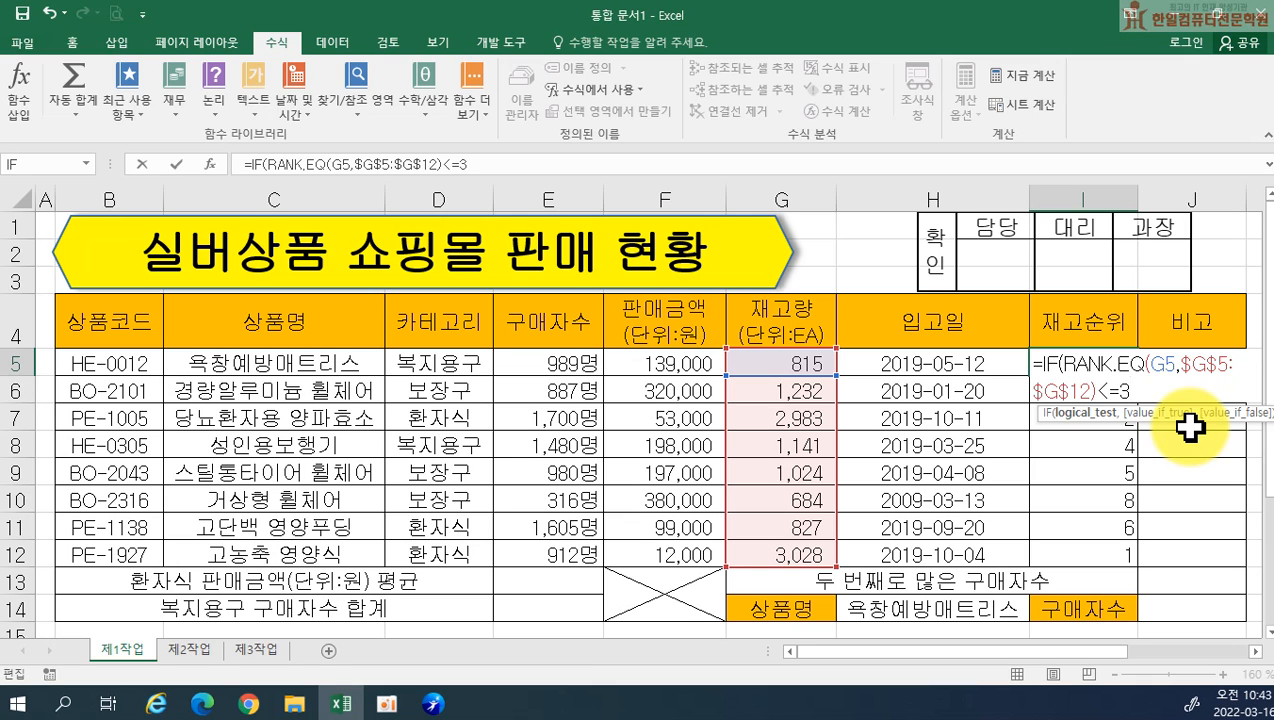
type(",")
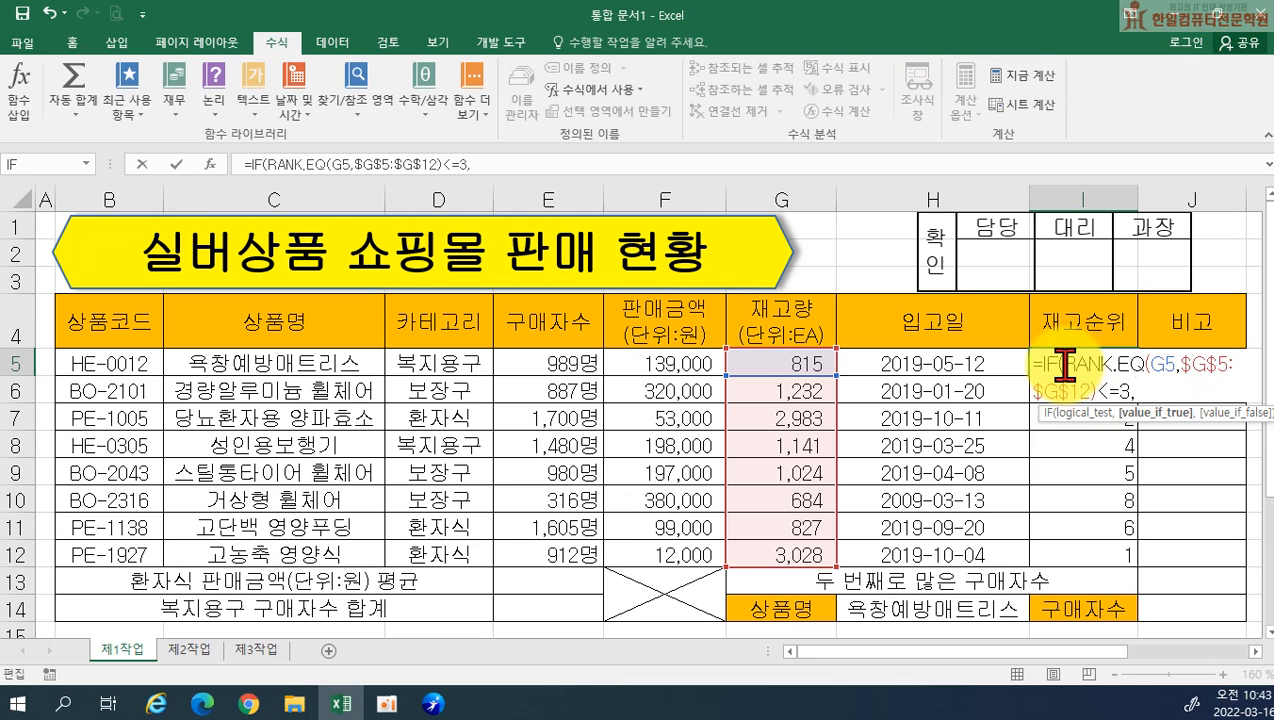
Set the IF function's true value in I5 to a copy of RANK.EQ(G5,$G$5:$G$12) joined with &"위"
left_click_drag(1066, 366, 1096, 390)
key("ctrl+c")
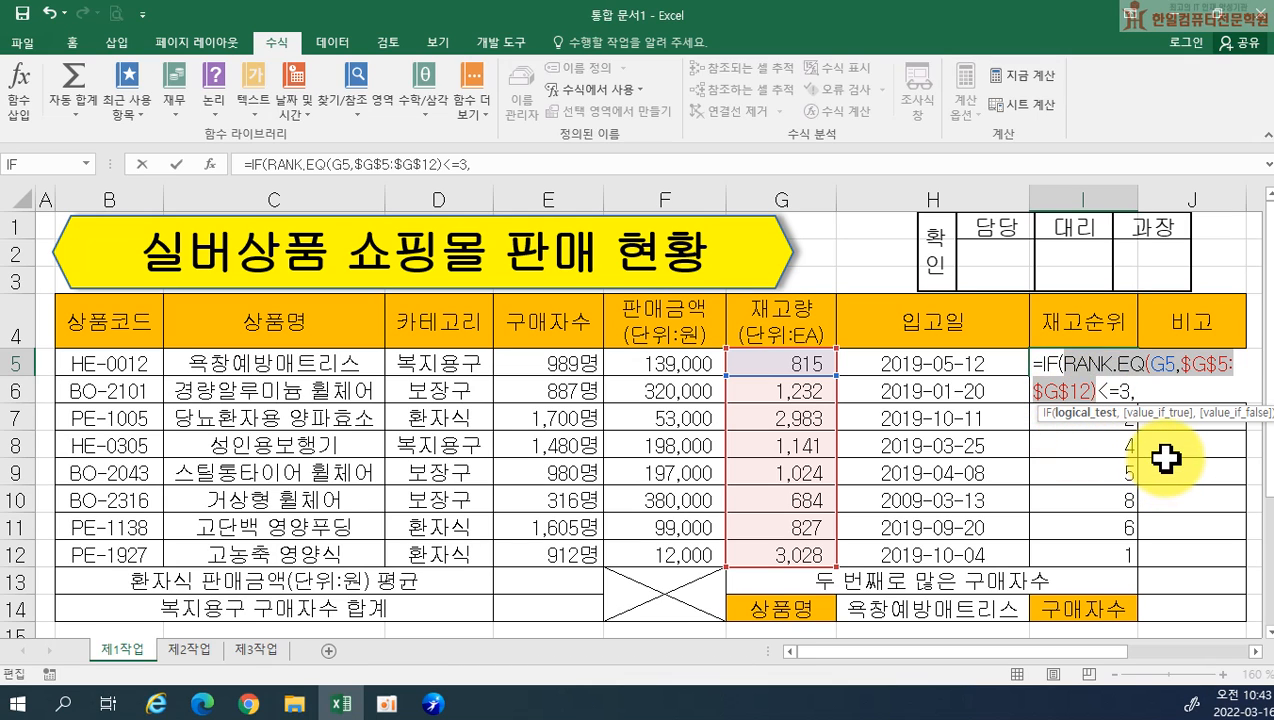
left_click(1145, 392)
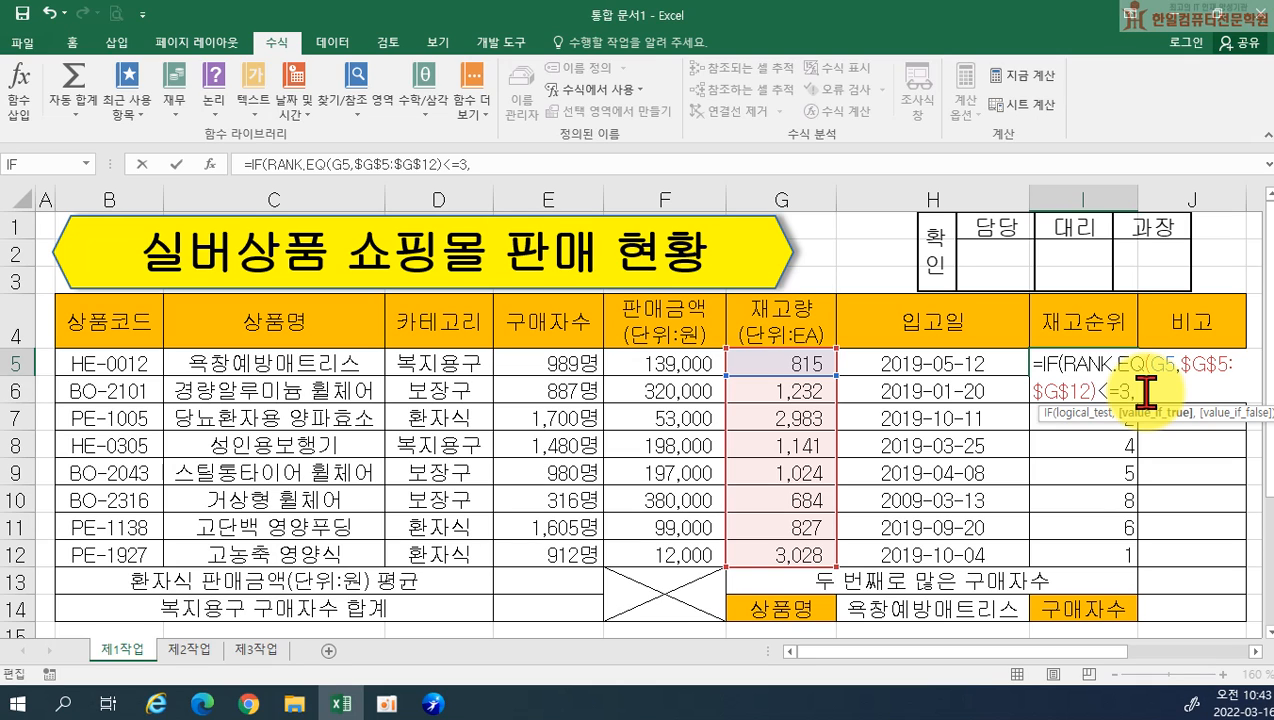
key("ctrl+v")
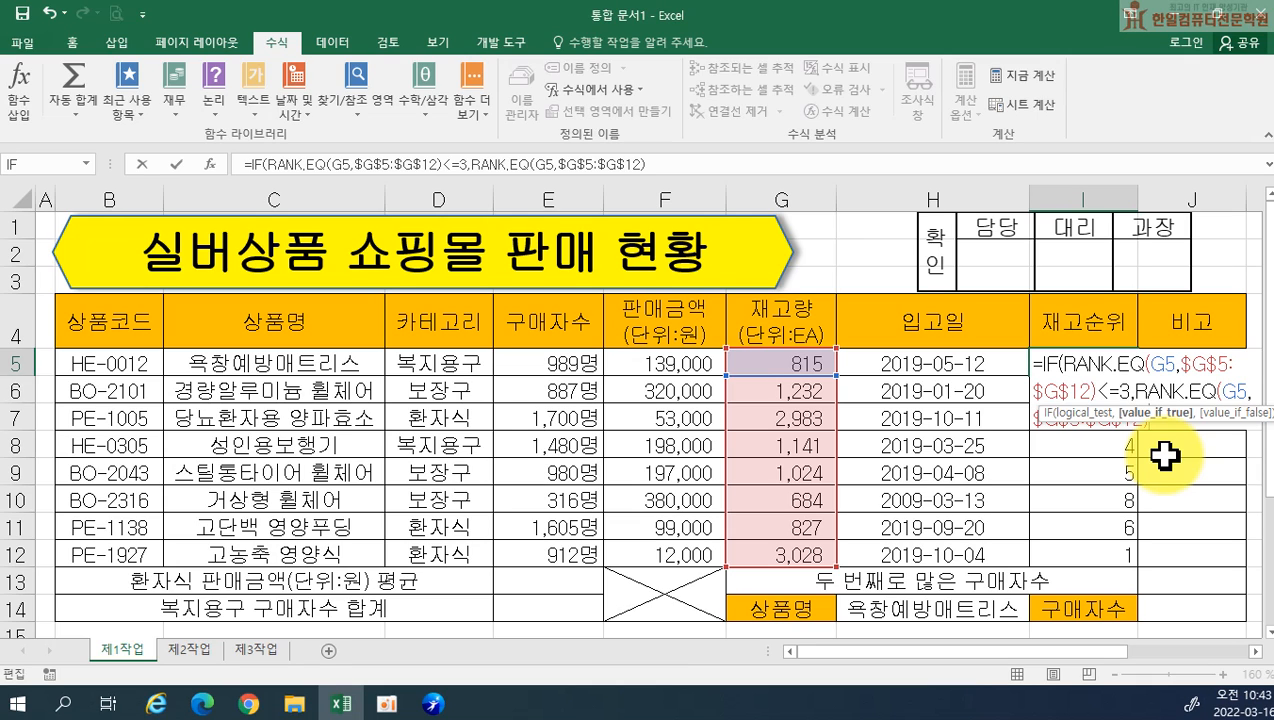
type("&")
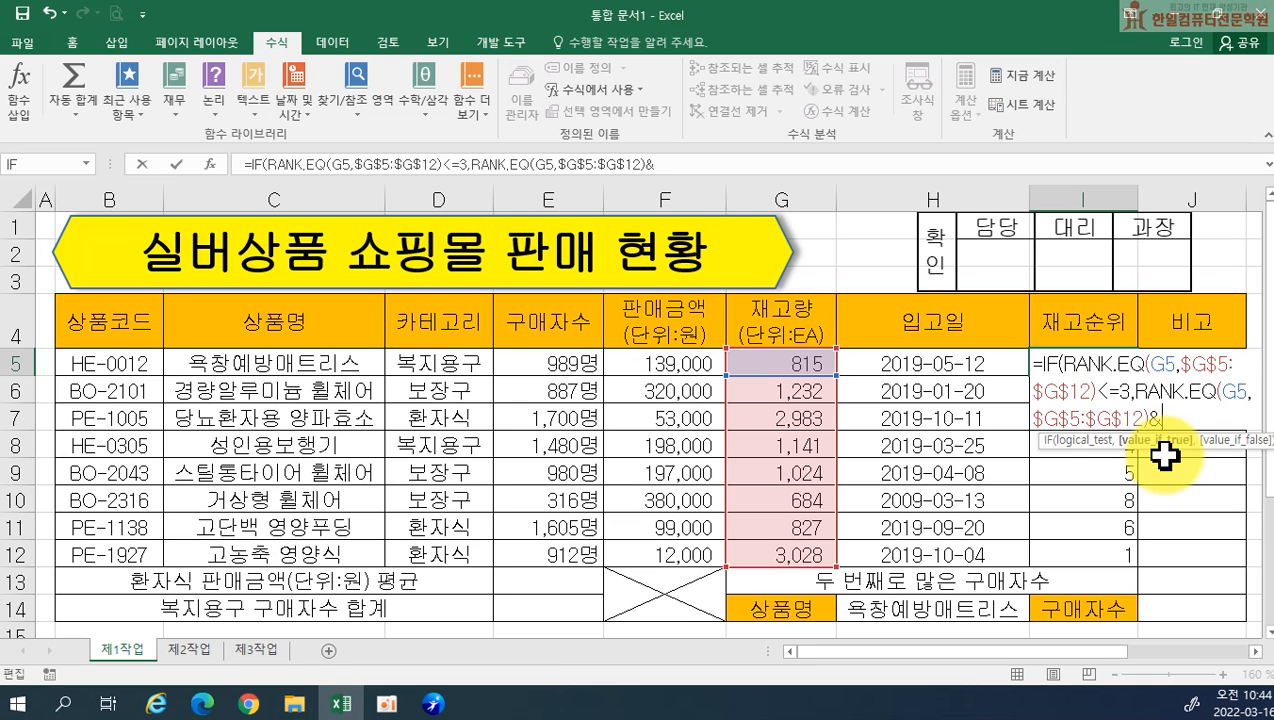
type("\"")
type("우")
type("ㅣ")
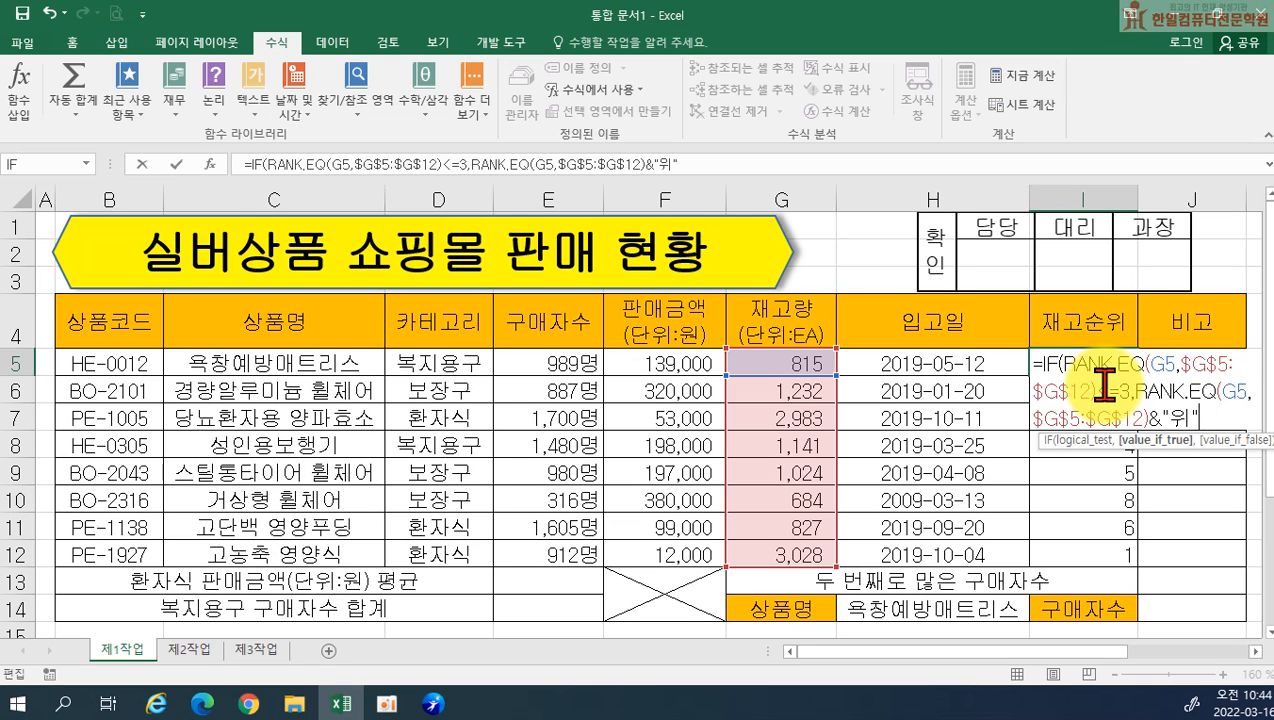
Set the IF function's false value in I5 to an empty string "" and complete the formula
type(",")
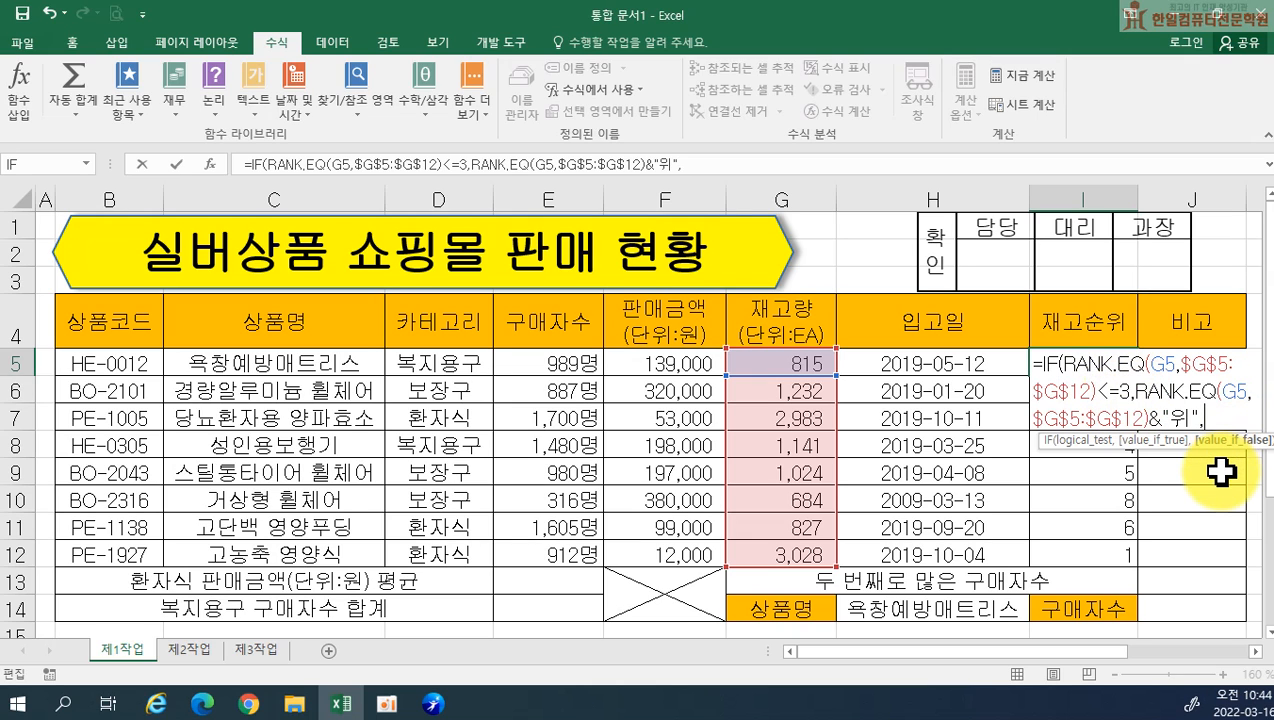
type("\"\"")
type(")")
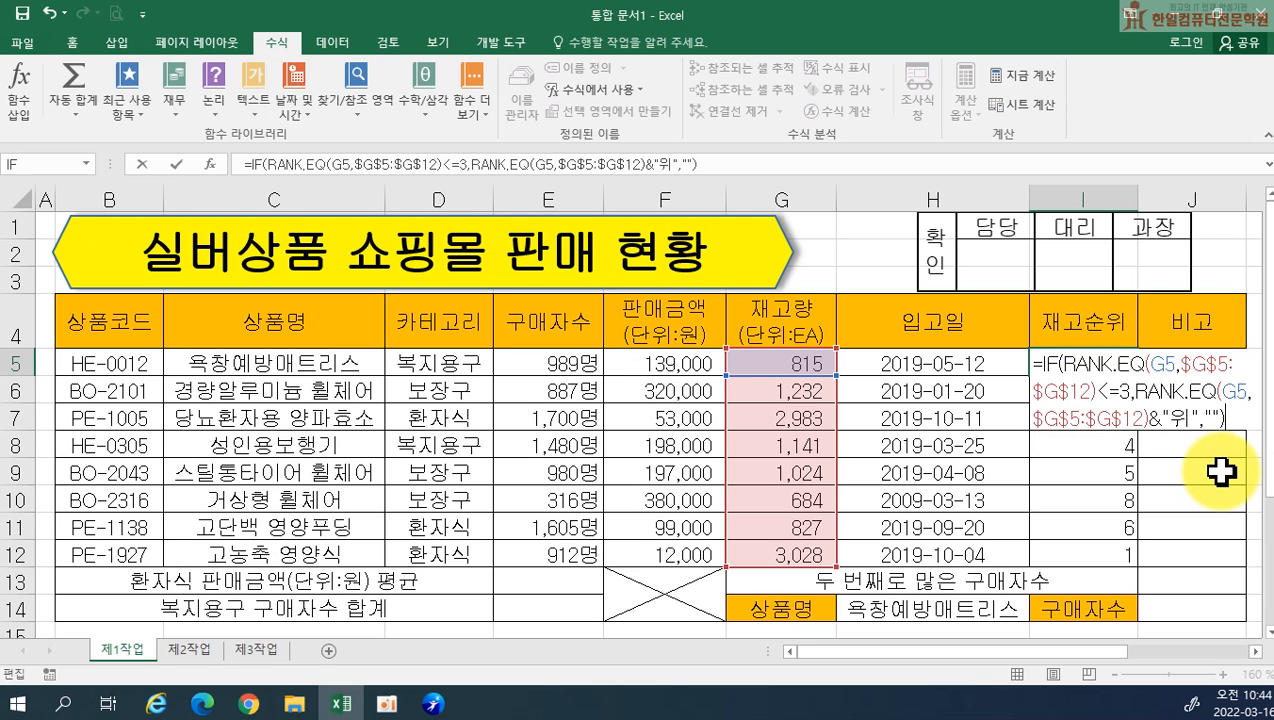
key("Return")
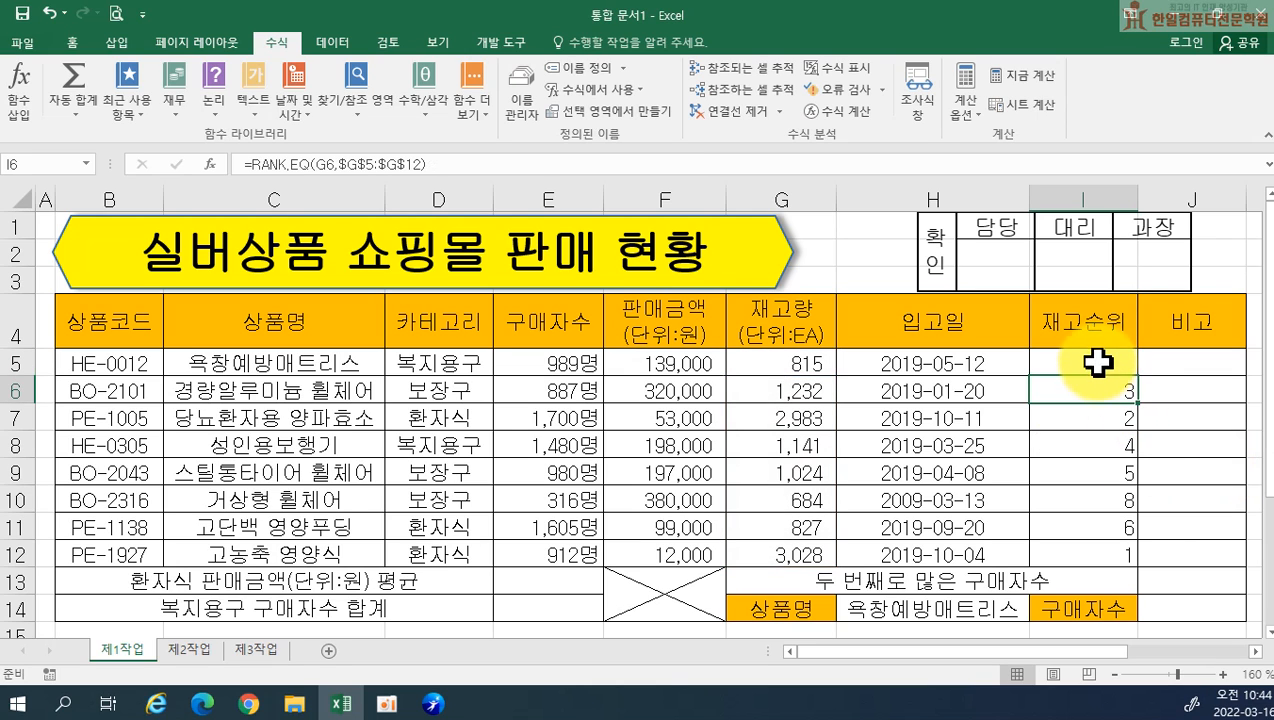
Fill the IF formula from I5 down through I12 and center the 재고순위 cells horizontally
left_click(1098, 363)
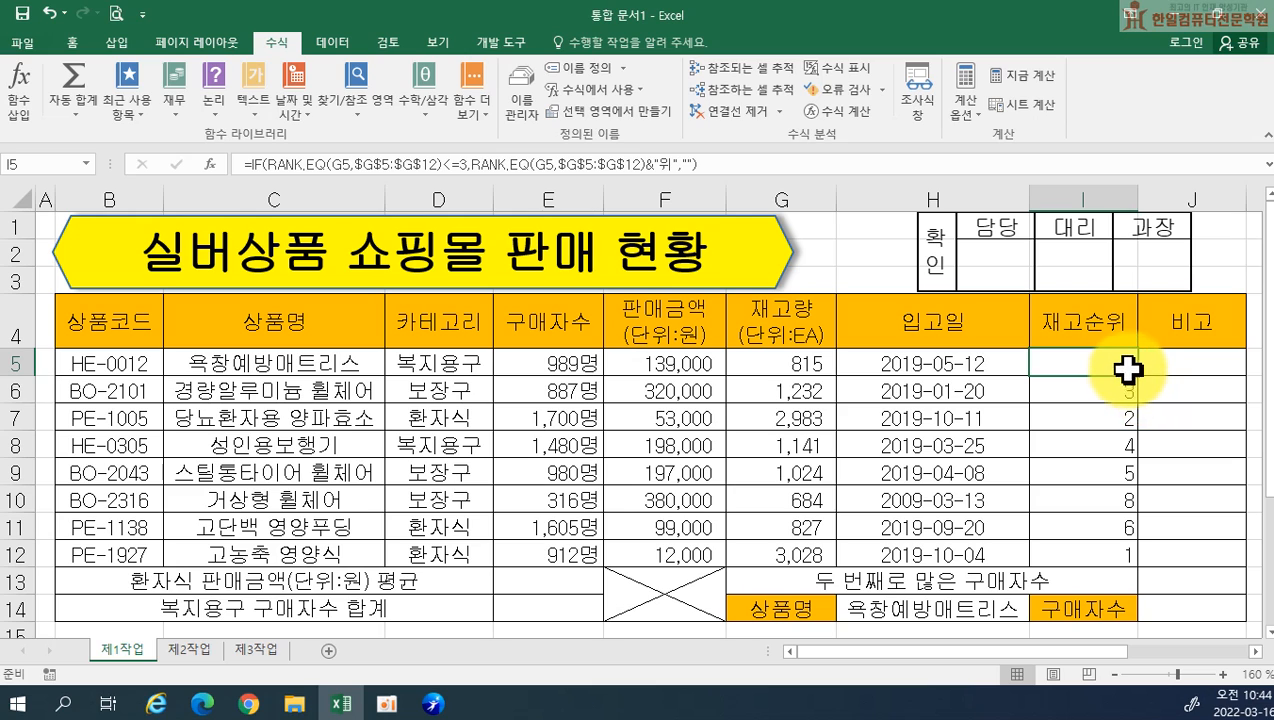
left_click_drag(1139, 374, 1137, 561)
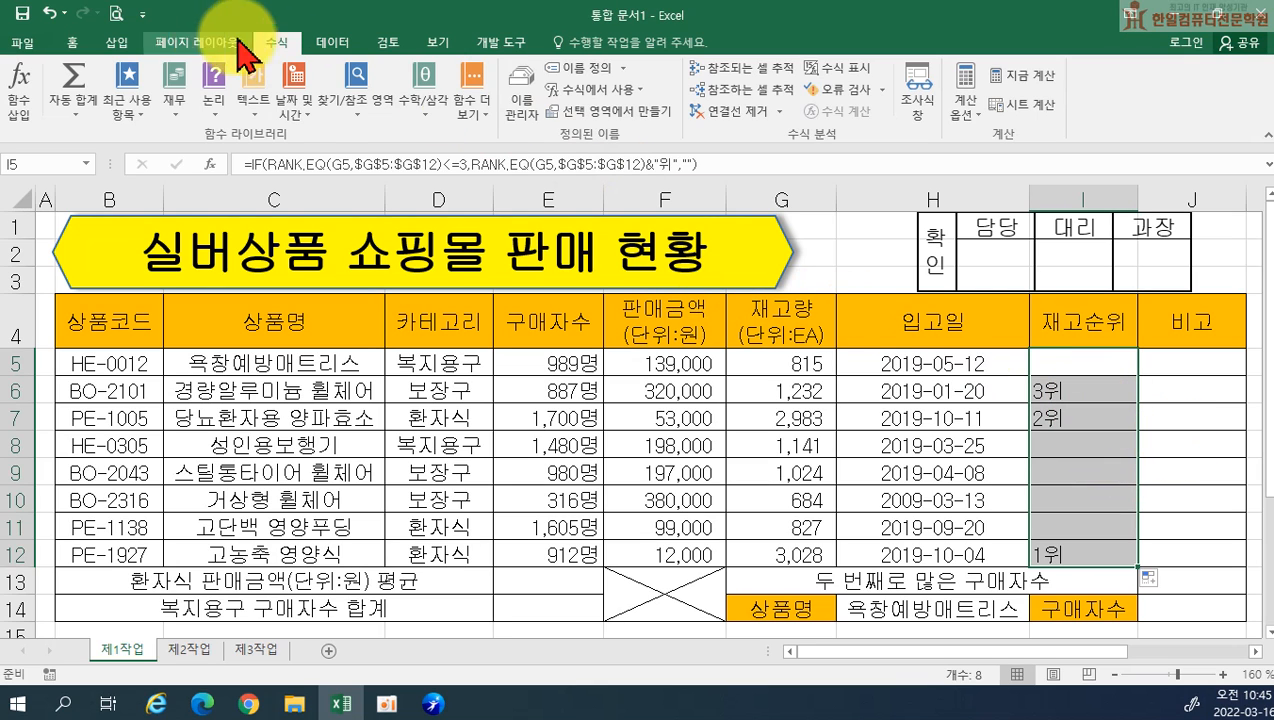
left_click(80, 44)
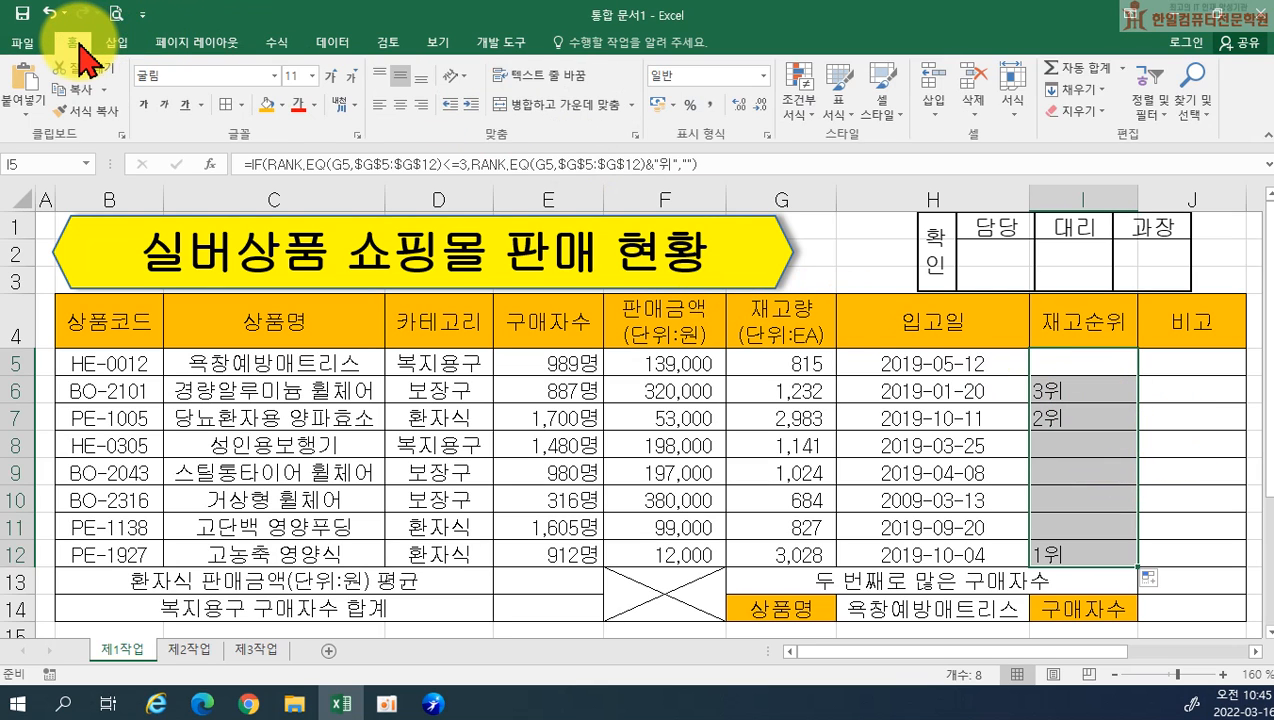
left_click(399, 103)
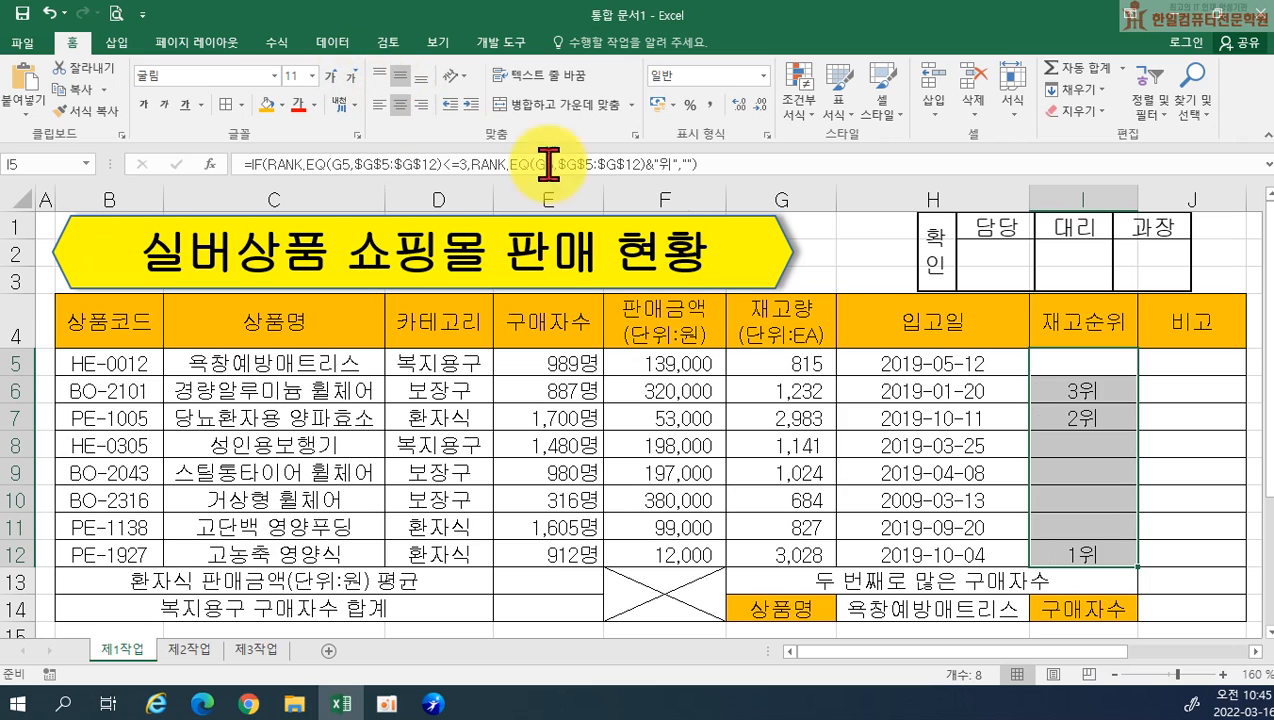
left_click(1211, 530)
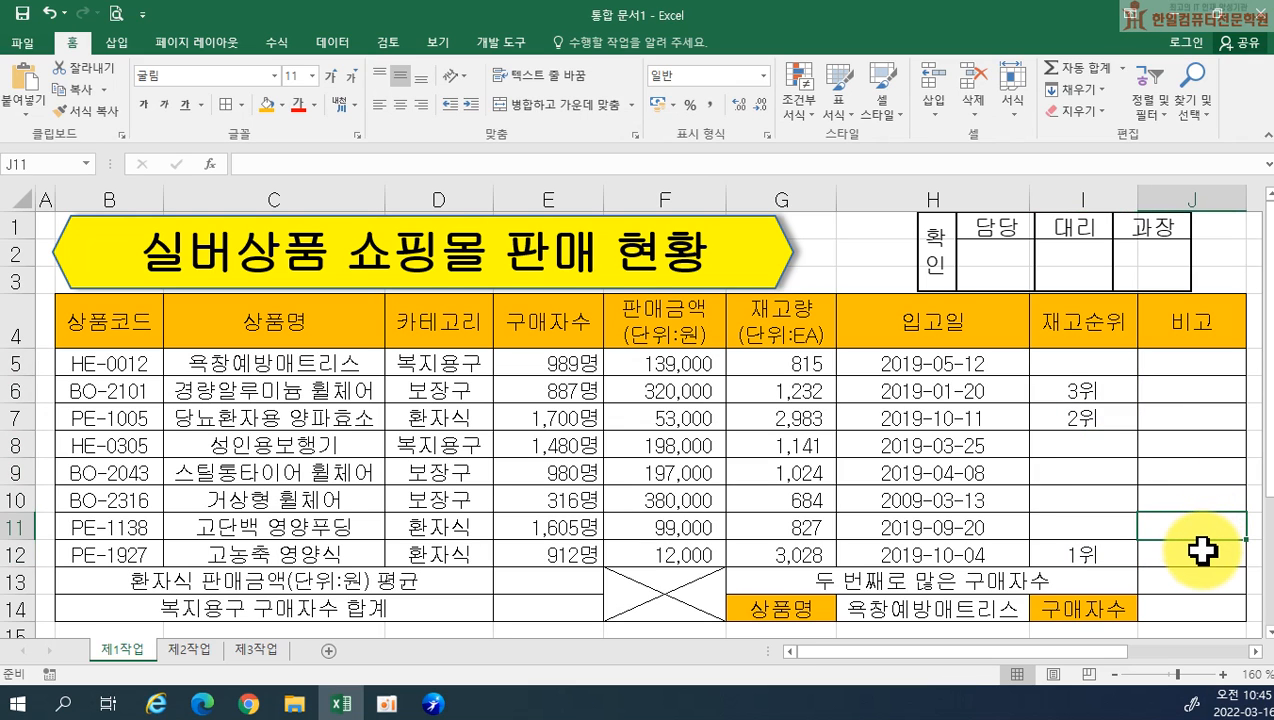
Copy the complete IF formula text from I5 into an empty Notepad document and widen the Notepad window
double_click(1081, 358)
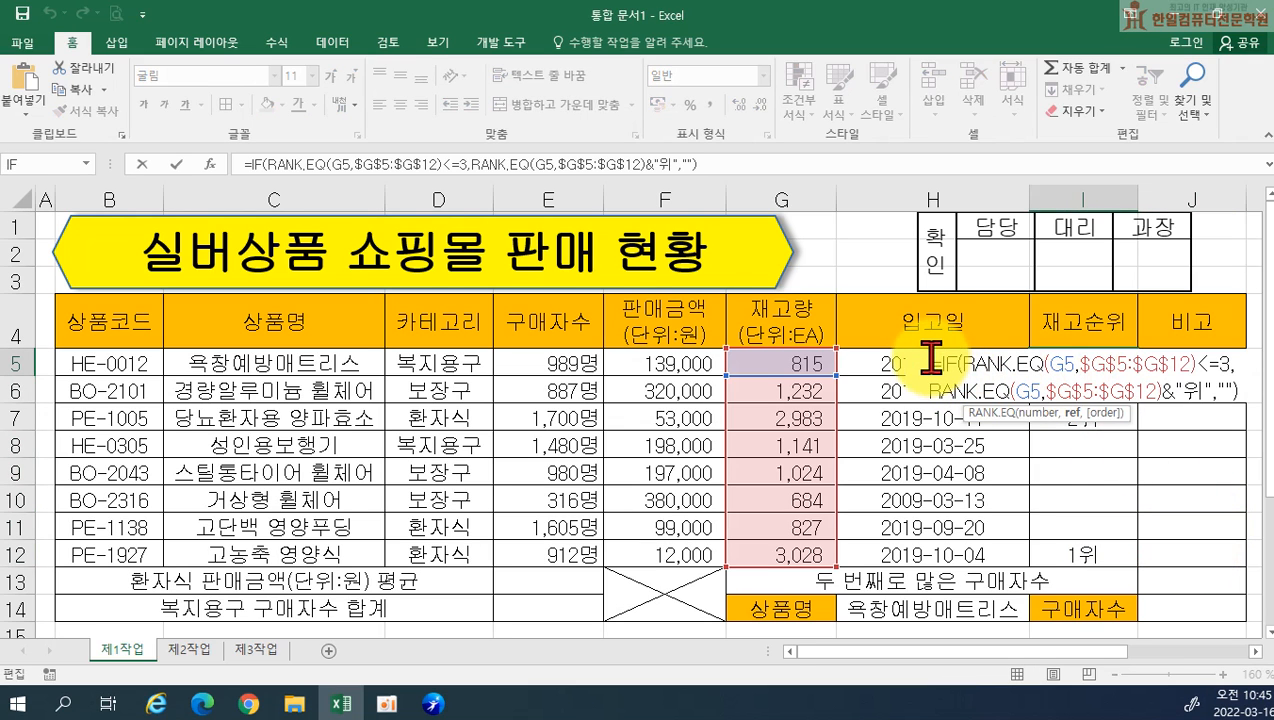
left_click_drag(1008, 368, 1268, 430)
key("ctrl+c")
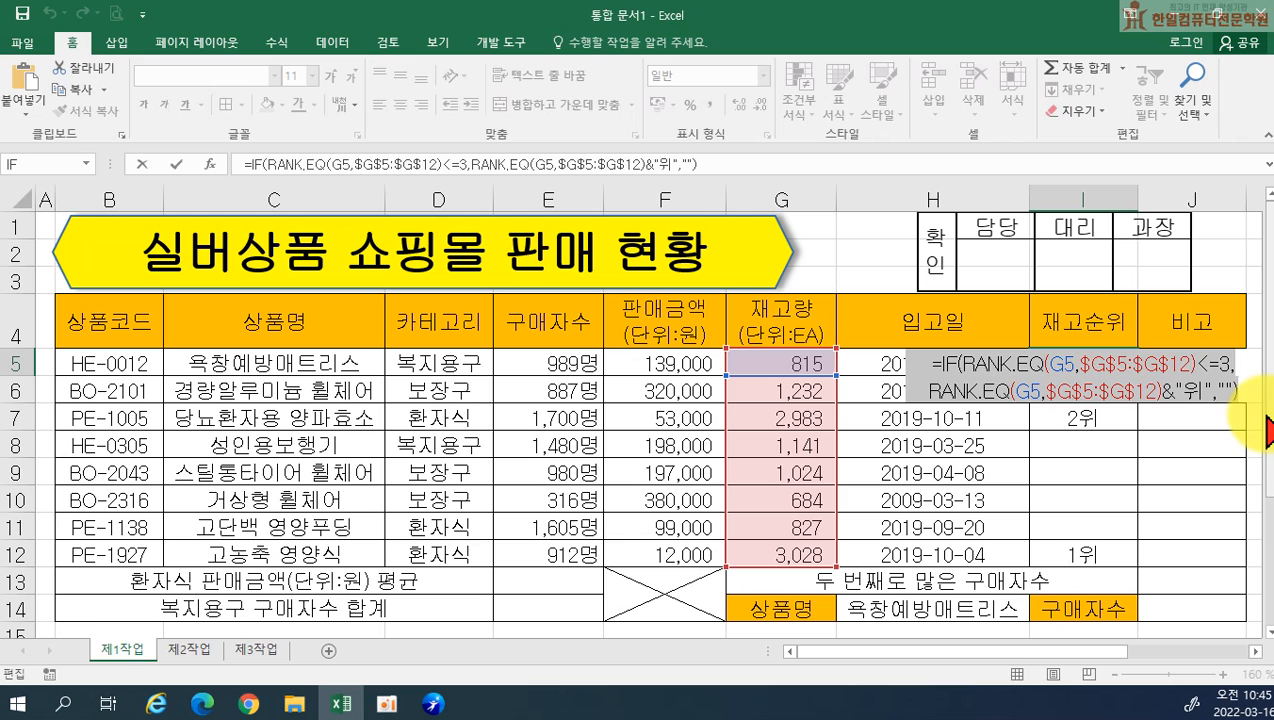
key("Return")
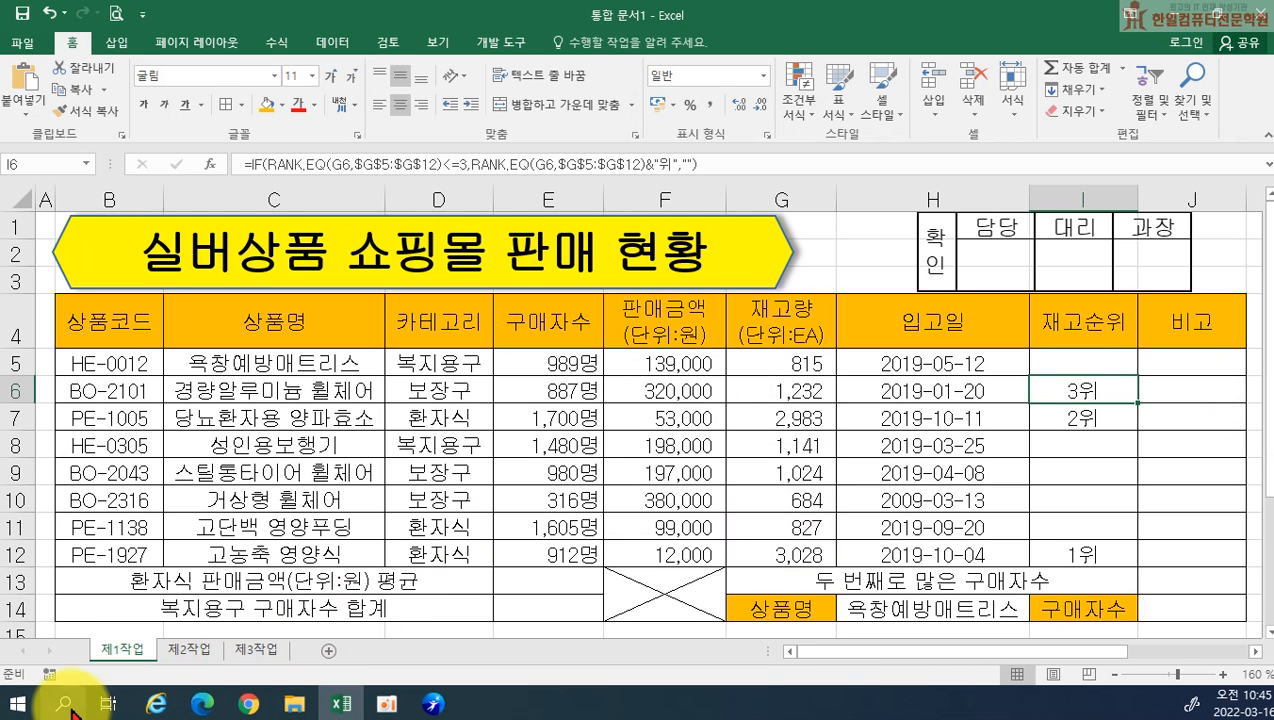
left_click(70, 707)
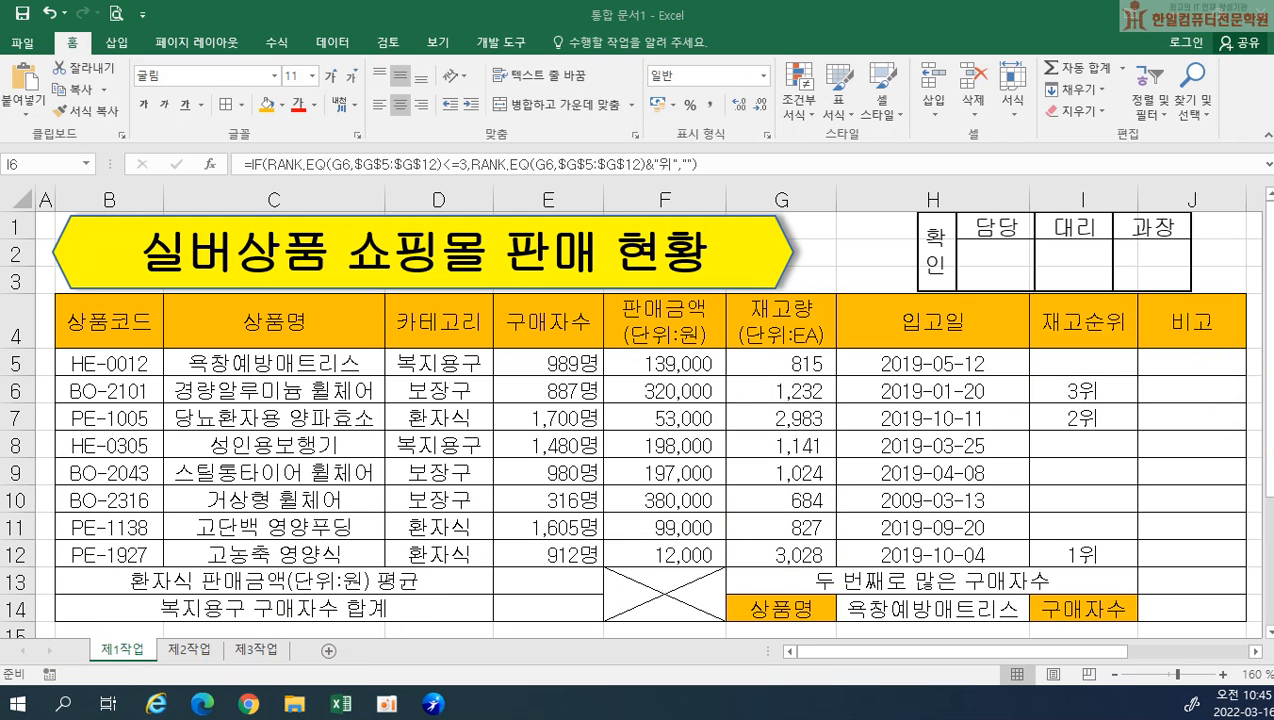
key("ctrl+v")
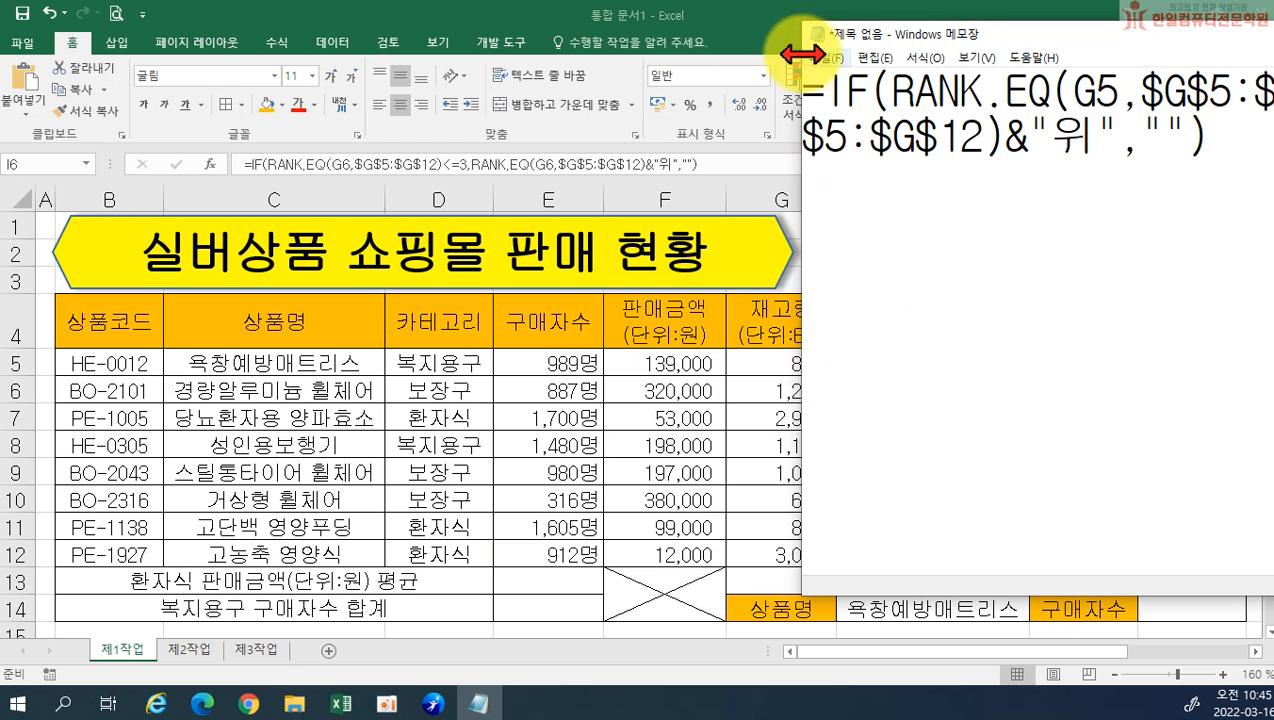
left_click_drag(801, 130, 18, 110)
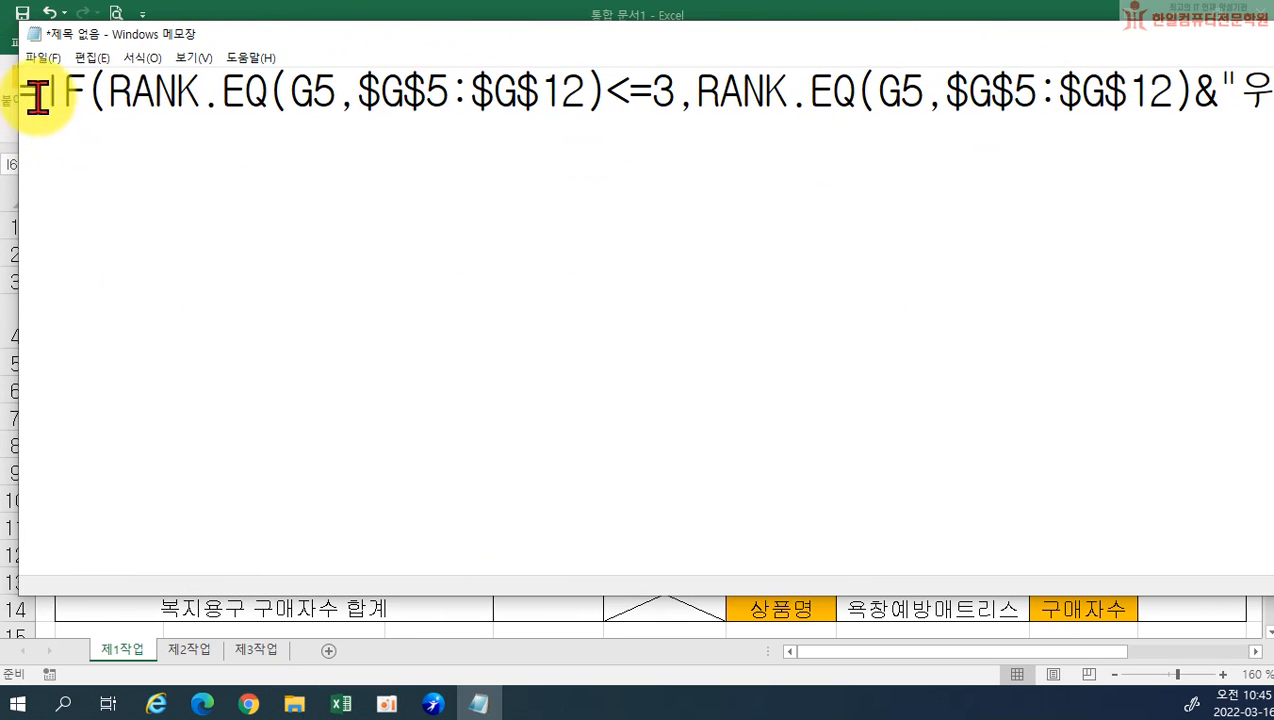
Set the Notepad font size to 20
left_click(142, 57)
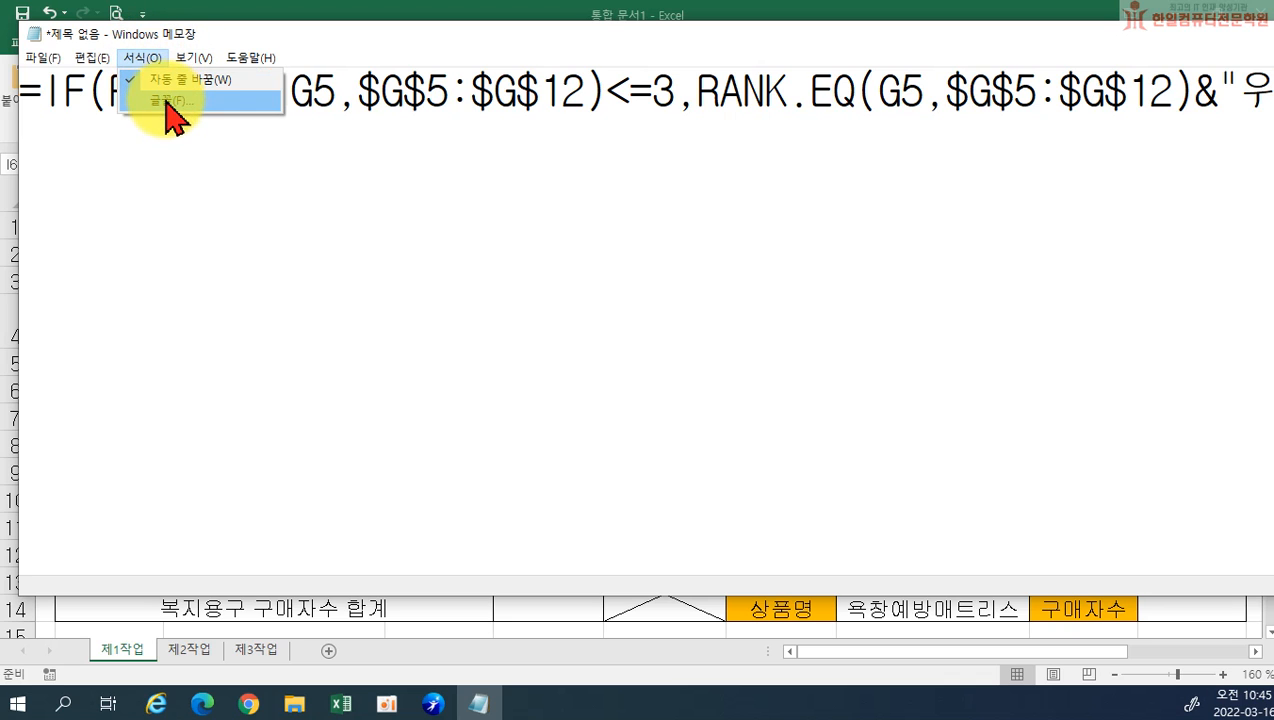
left_click(165, 100)
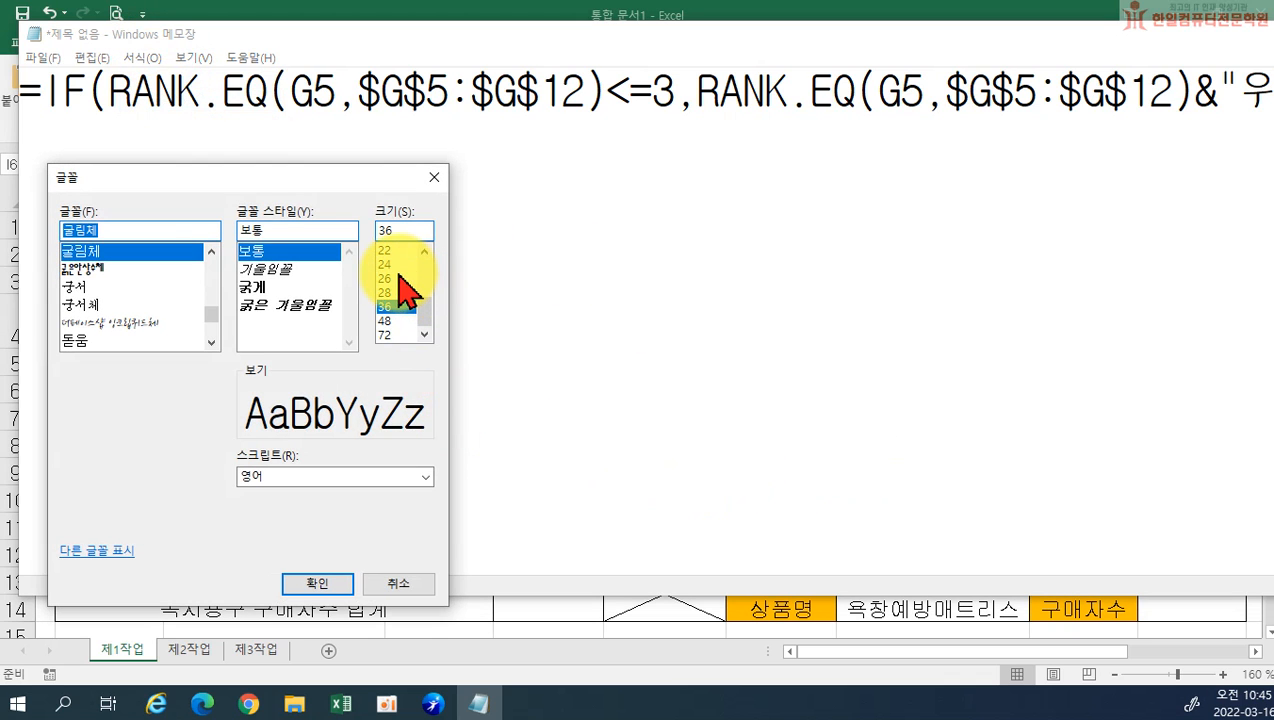
left_click(410, 278)
left_click(398, 264)
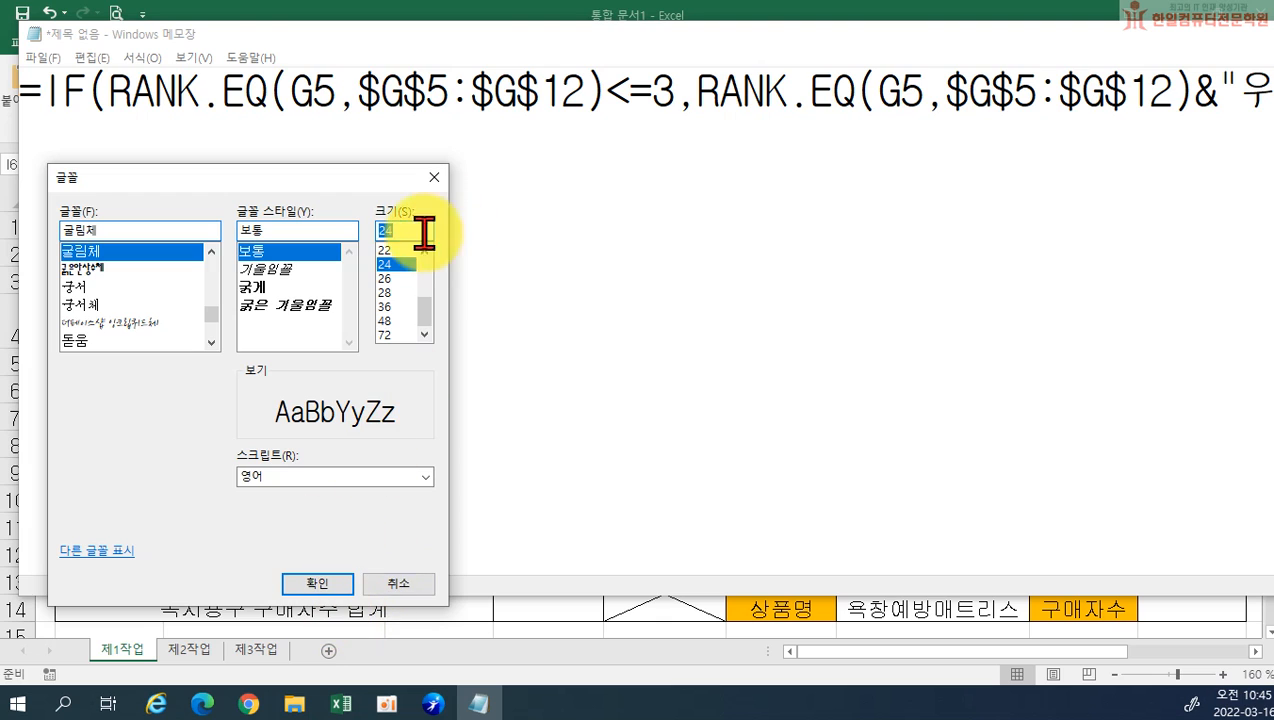
scroll(391, 279, "up", 2)
left_click(385, 320)
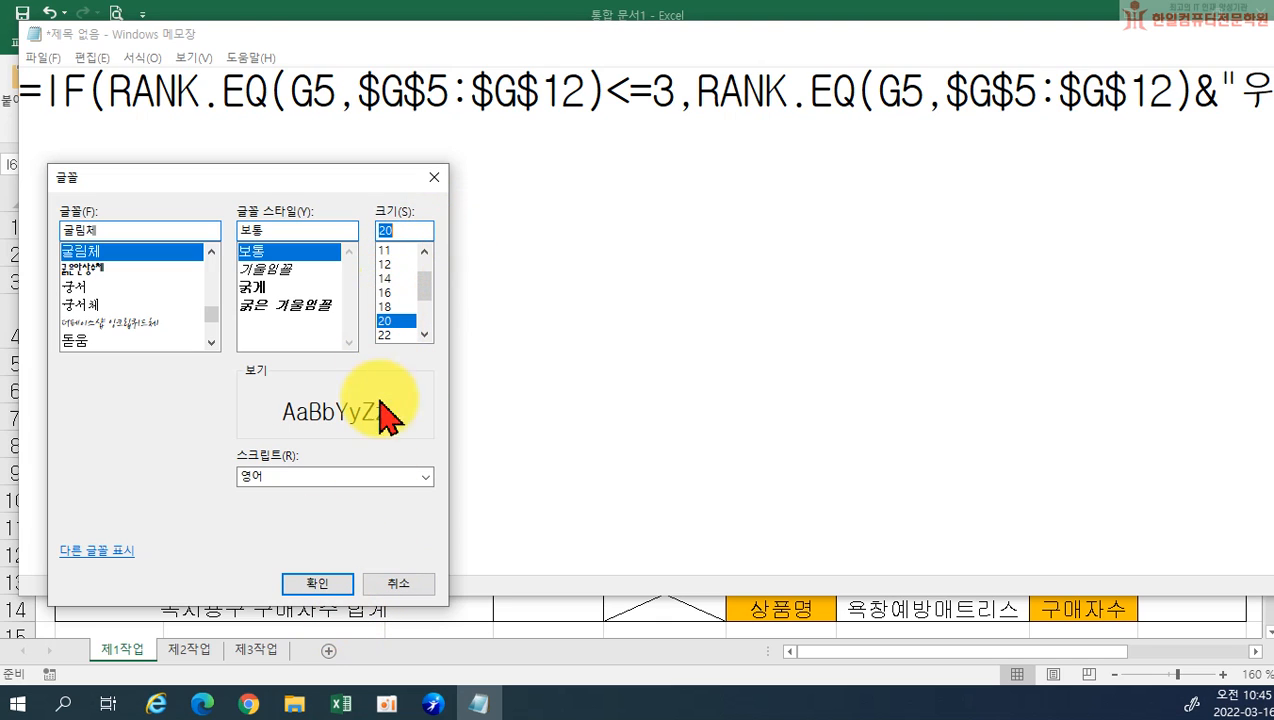
left_click(318, 584)
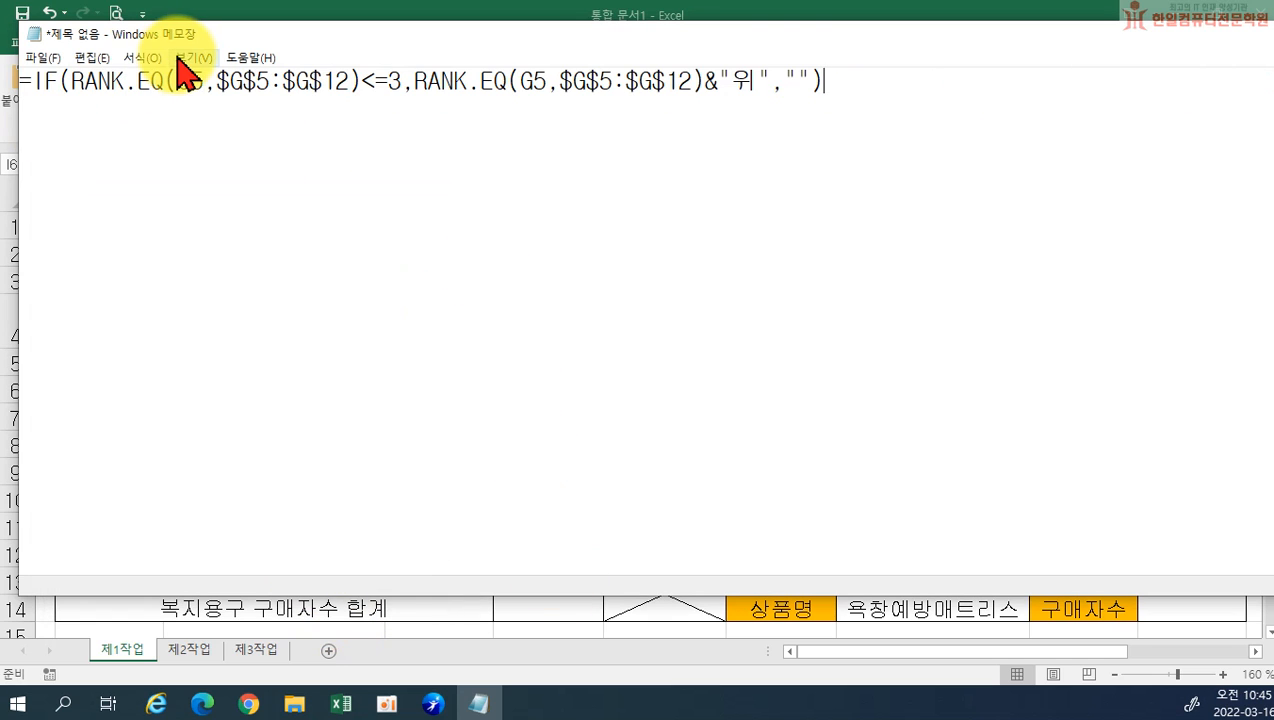
Set the Notepad font size to 22
left_click(142, 57)
left_click(168, 100)
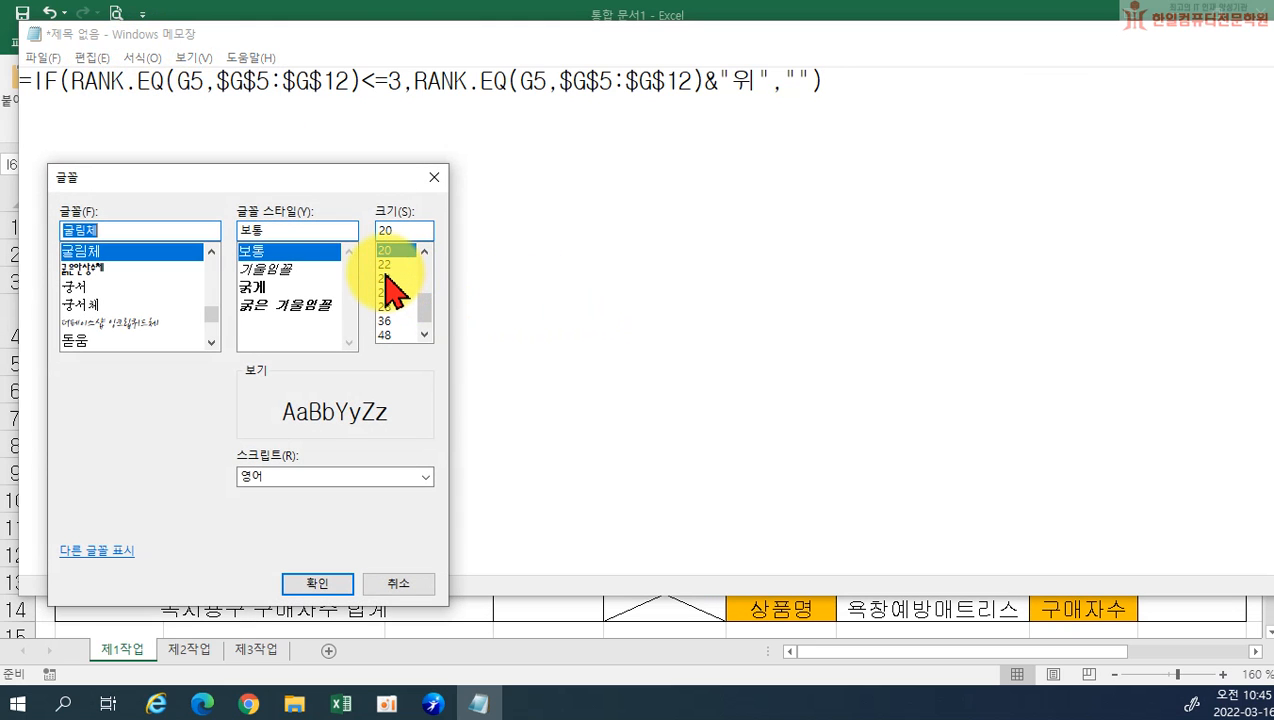
left_click(387, 266)
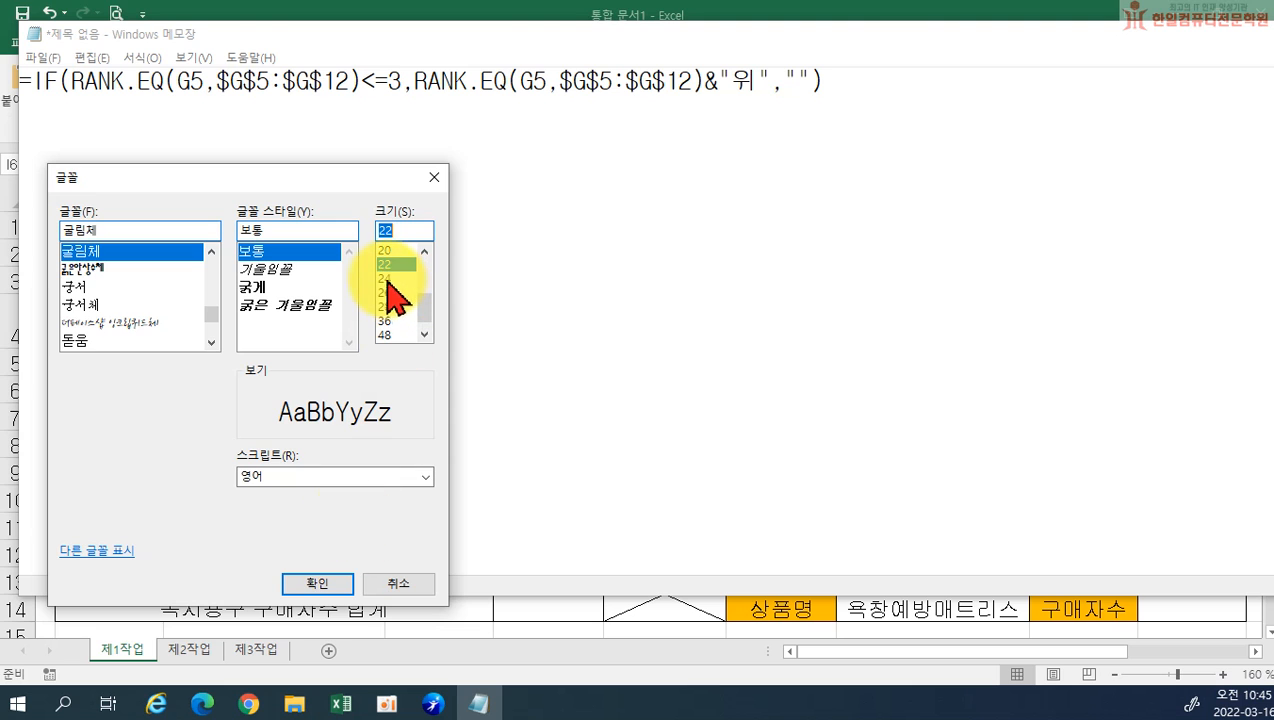
left_click(320, 584)
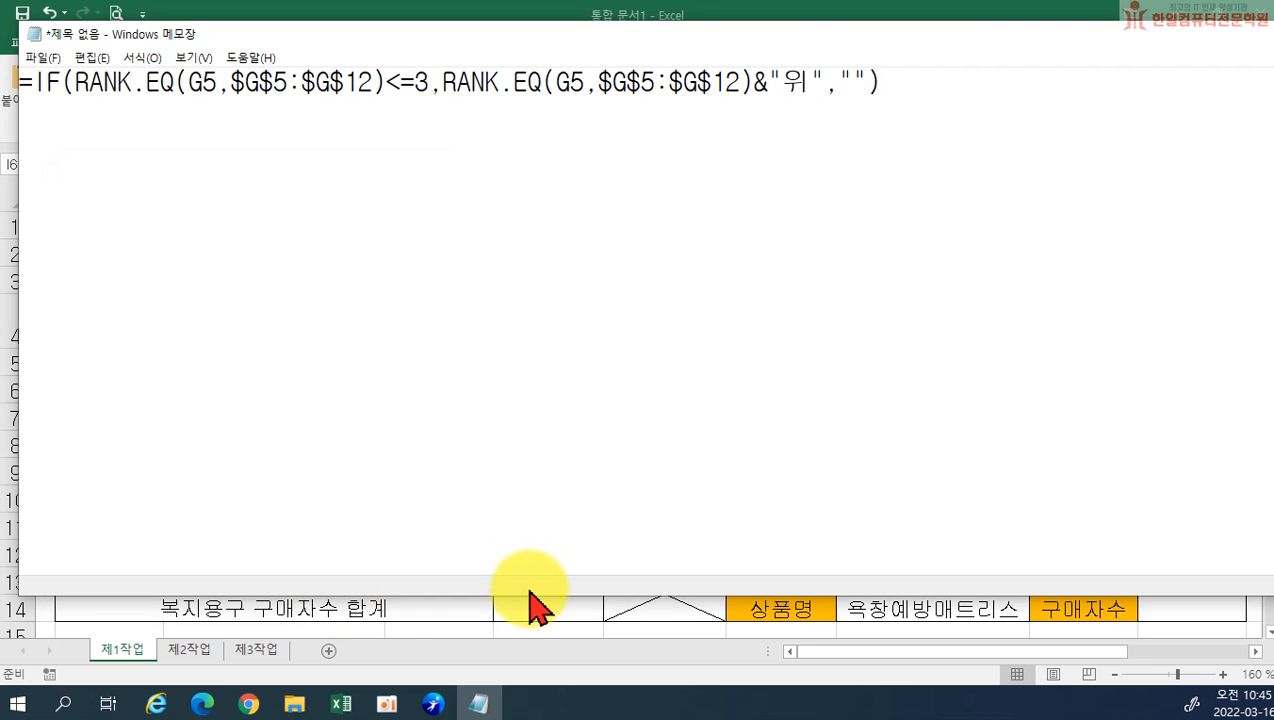
Shorten the Notepad window to a strip, label the formula line "(1)", and move the window slightly lower
left_click_drag(532, 596, 598, 138)
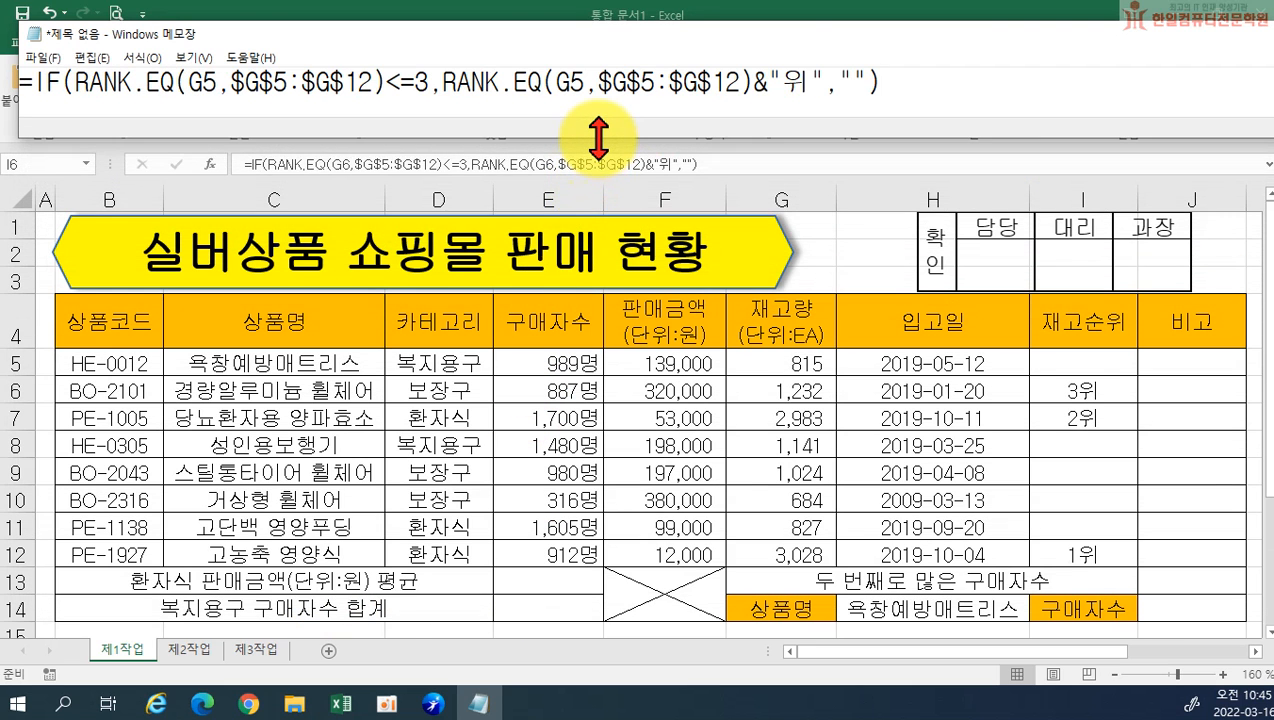
left_click(21, 86)
type("(1)")
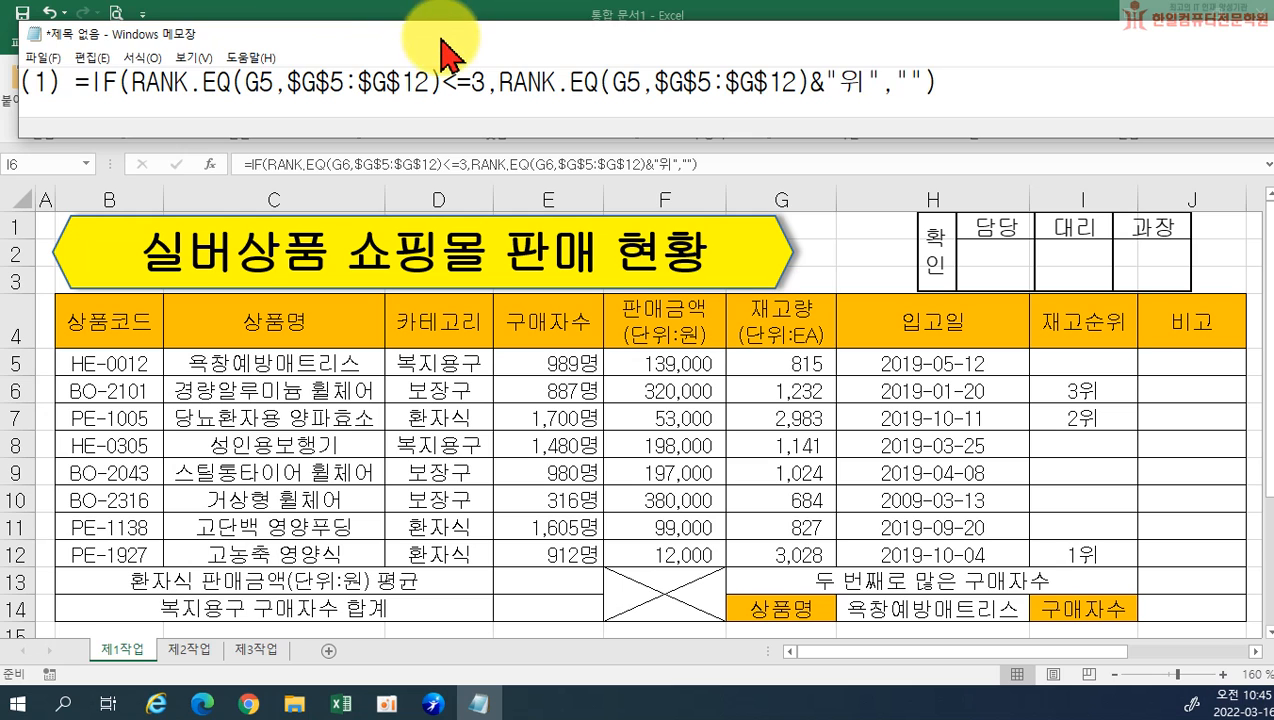
left_click_drag(437, 36, 433, 112)
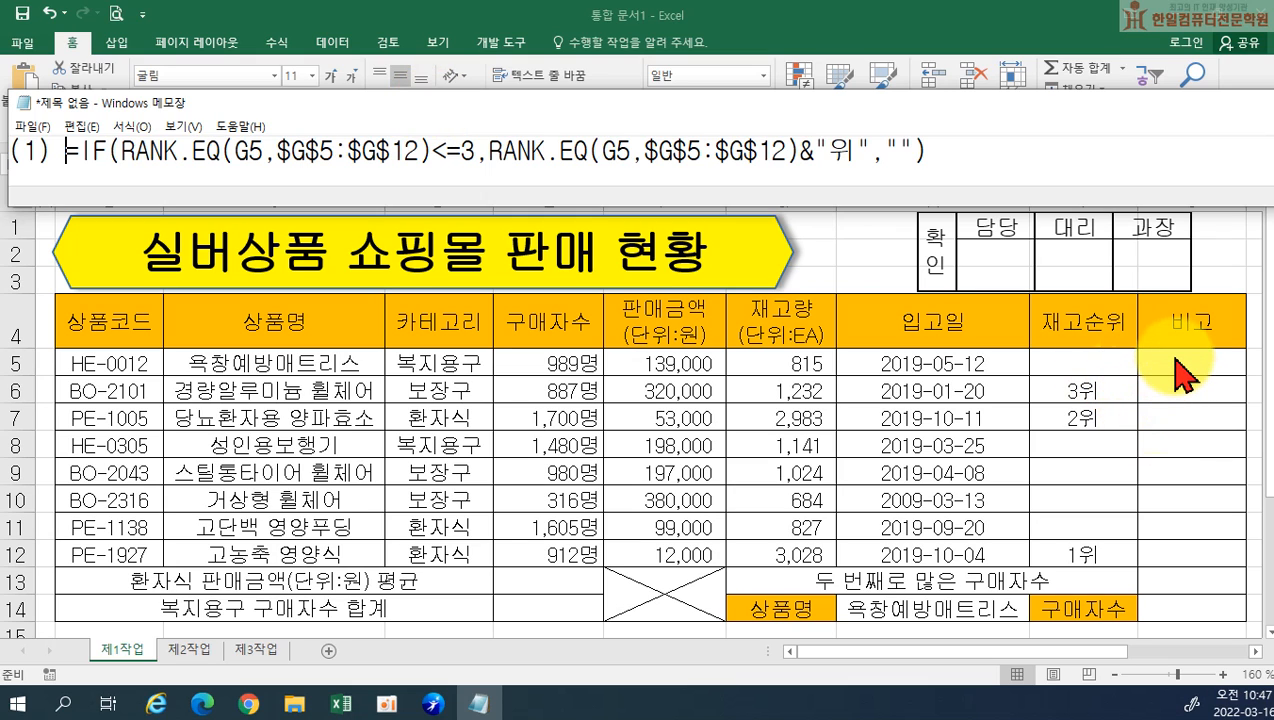
Switch back to Excel and start a REPT formula in J5 under 비고
left_click(1177, 360)
left_click(1178, 360)
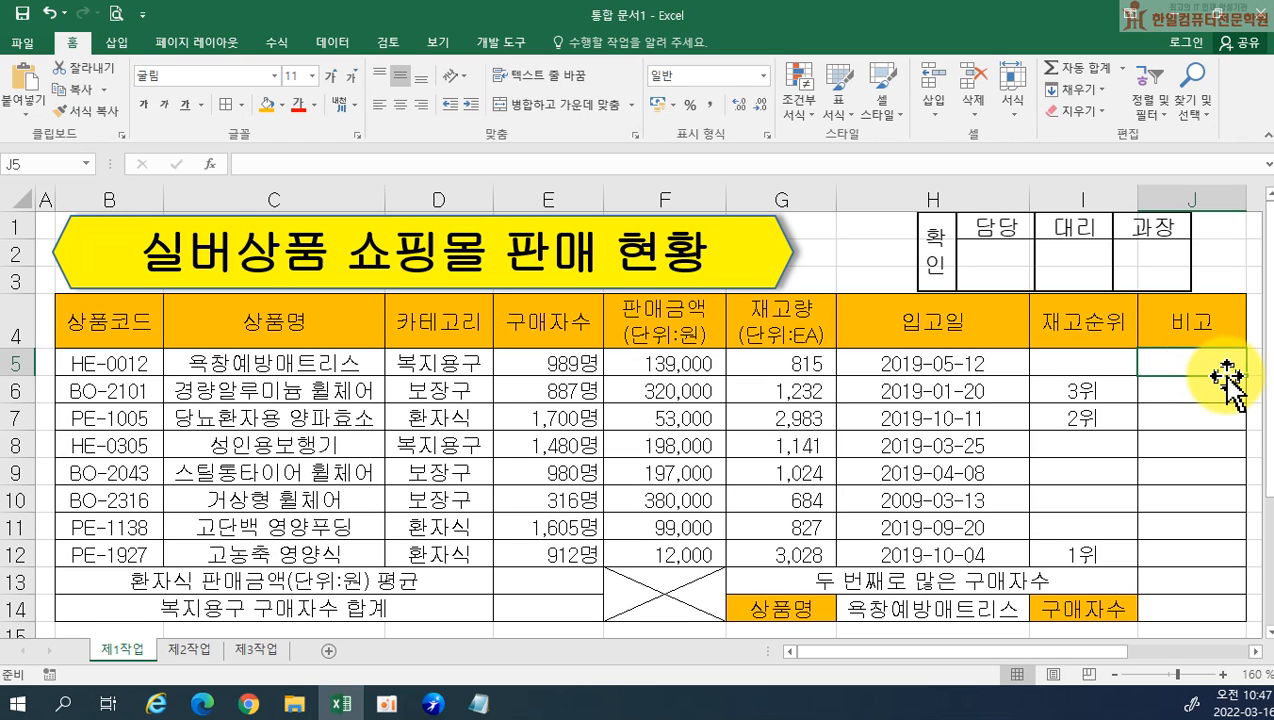
type("=")
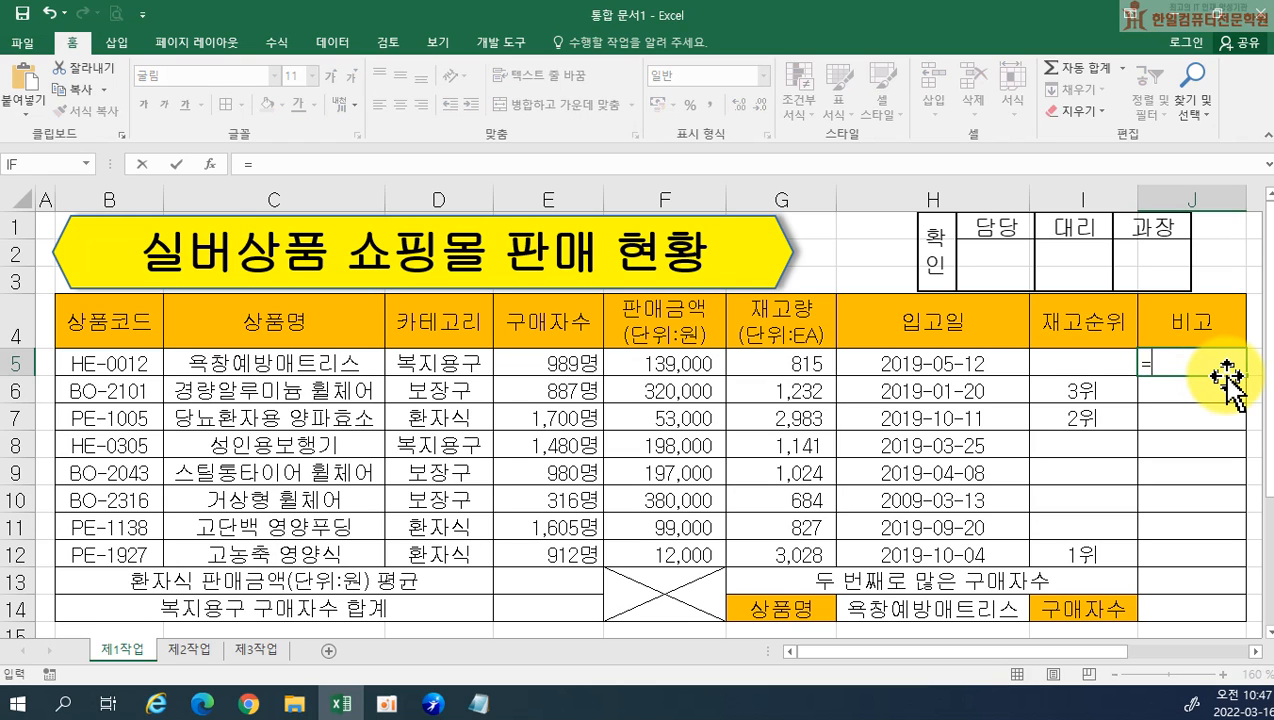
type("REP")
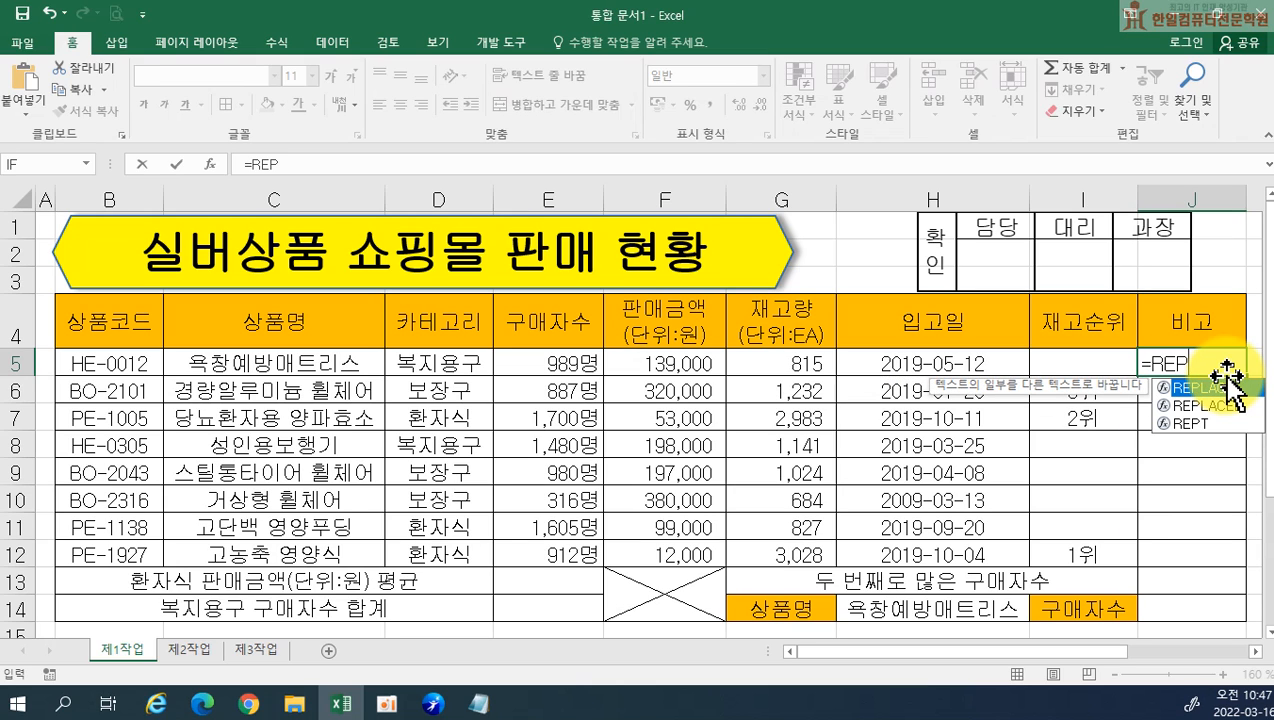
key("Down")
key("Down")
double_click(1258, 424)
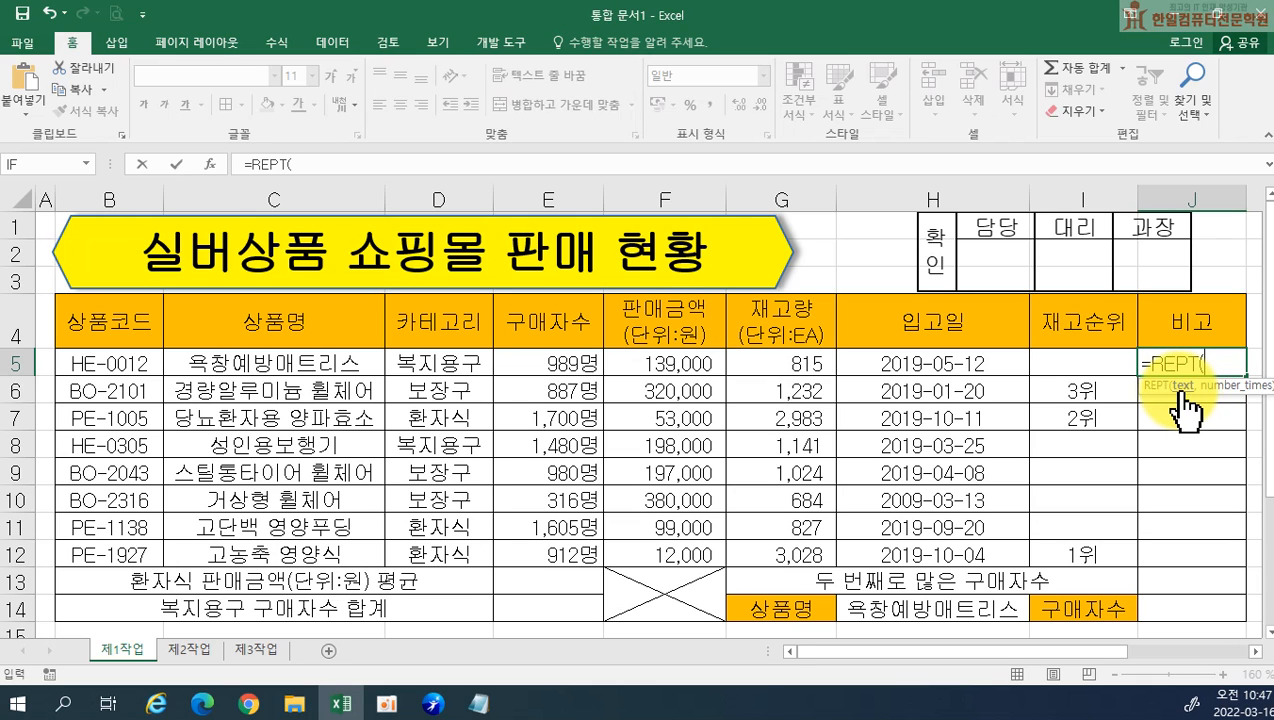
Enter the special character "★" in quotes as the REPT function's text argument in J5
type("\"A")
key("BackSpace")
type("ㅁ")
key("Hangul_Hanja")
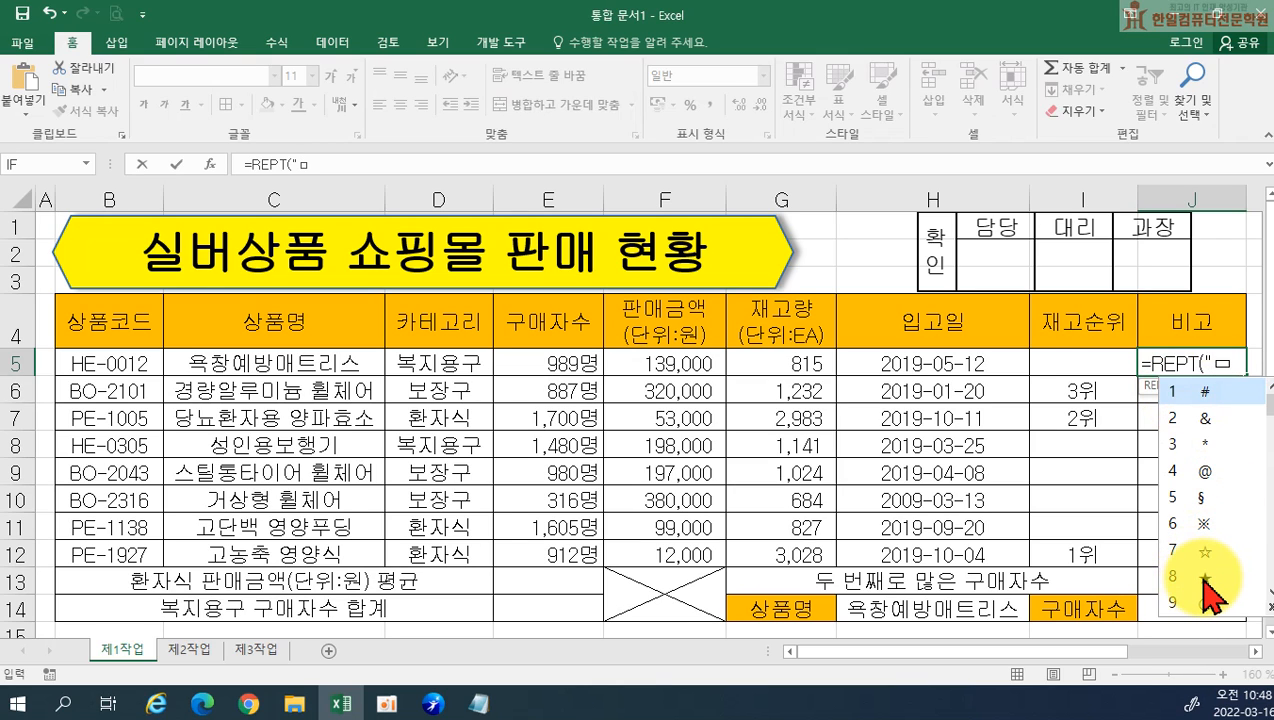
left_click(1200, 576)
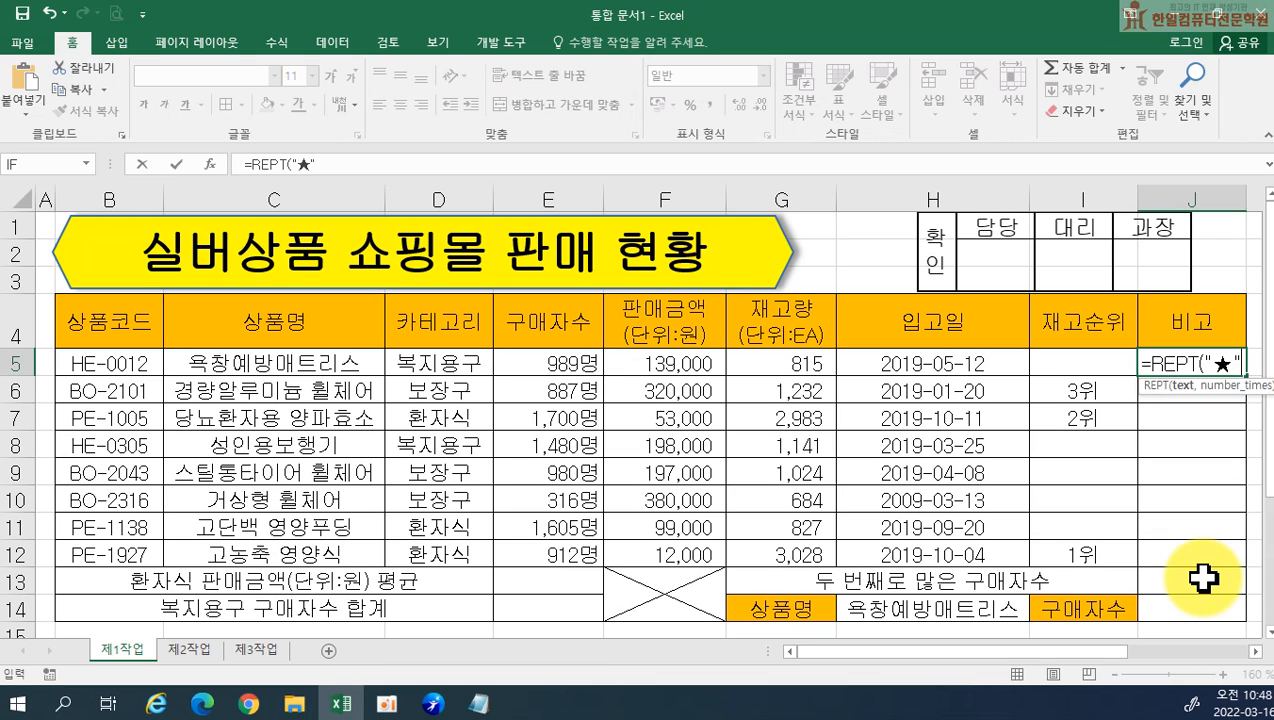
type(",")
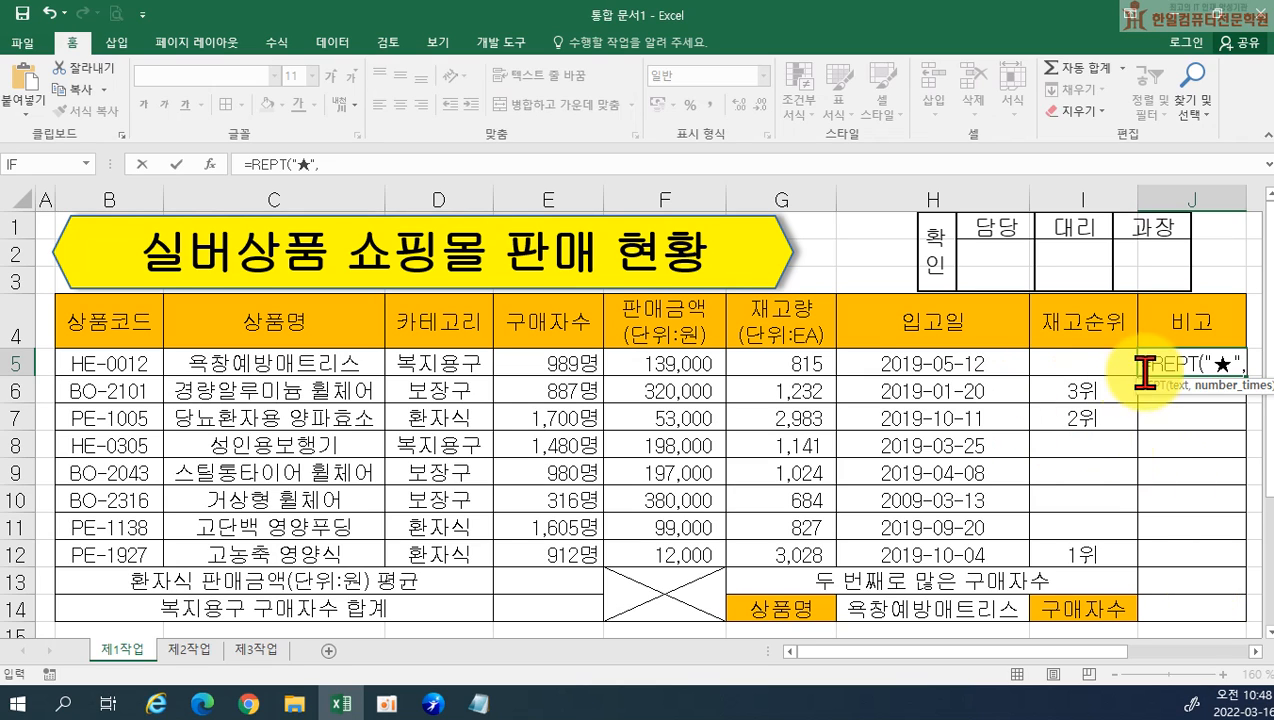
Set the REPT repeat count in J5 to E5/300 and complete the formula
left_click(593, 357)
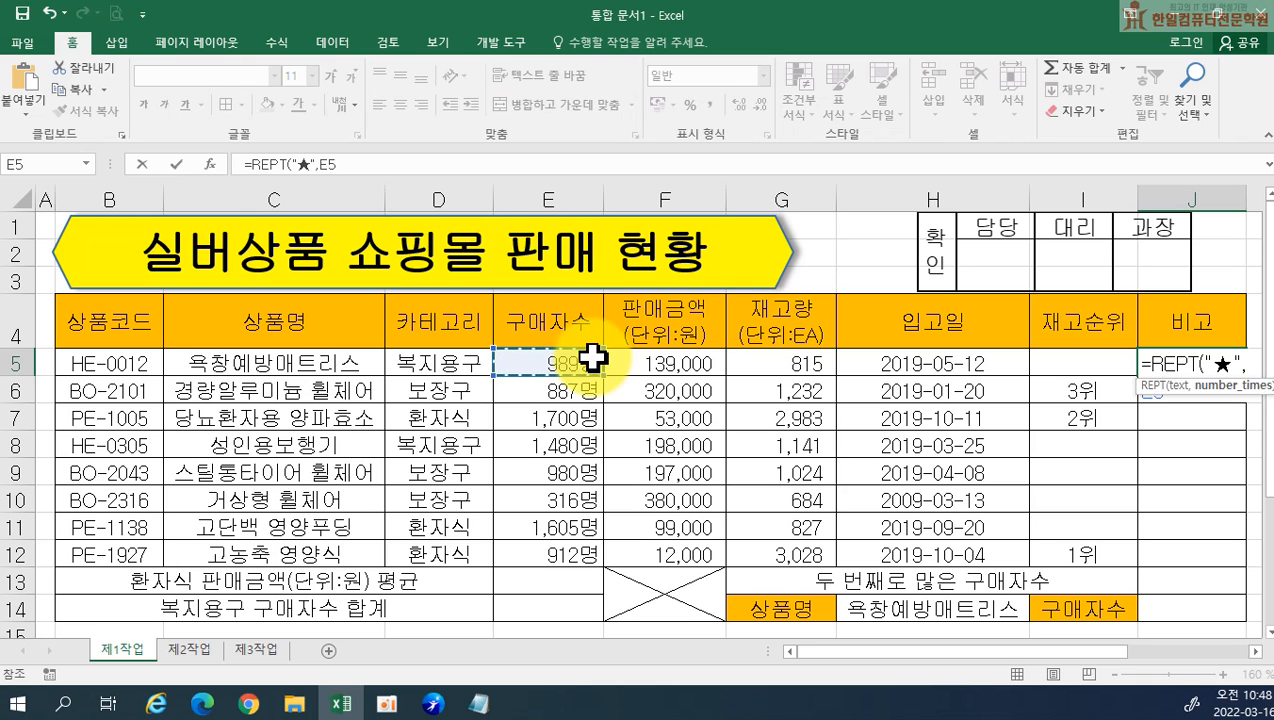
type("/300")
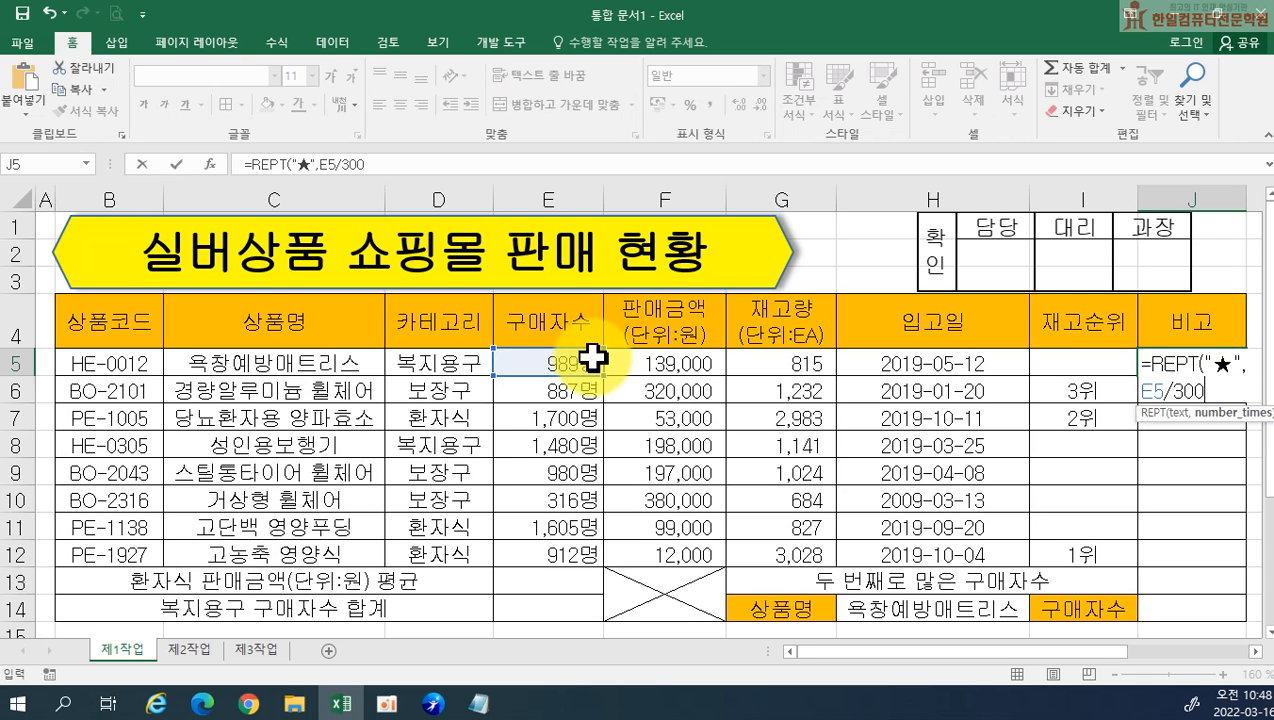
type(")")
key("Return")
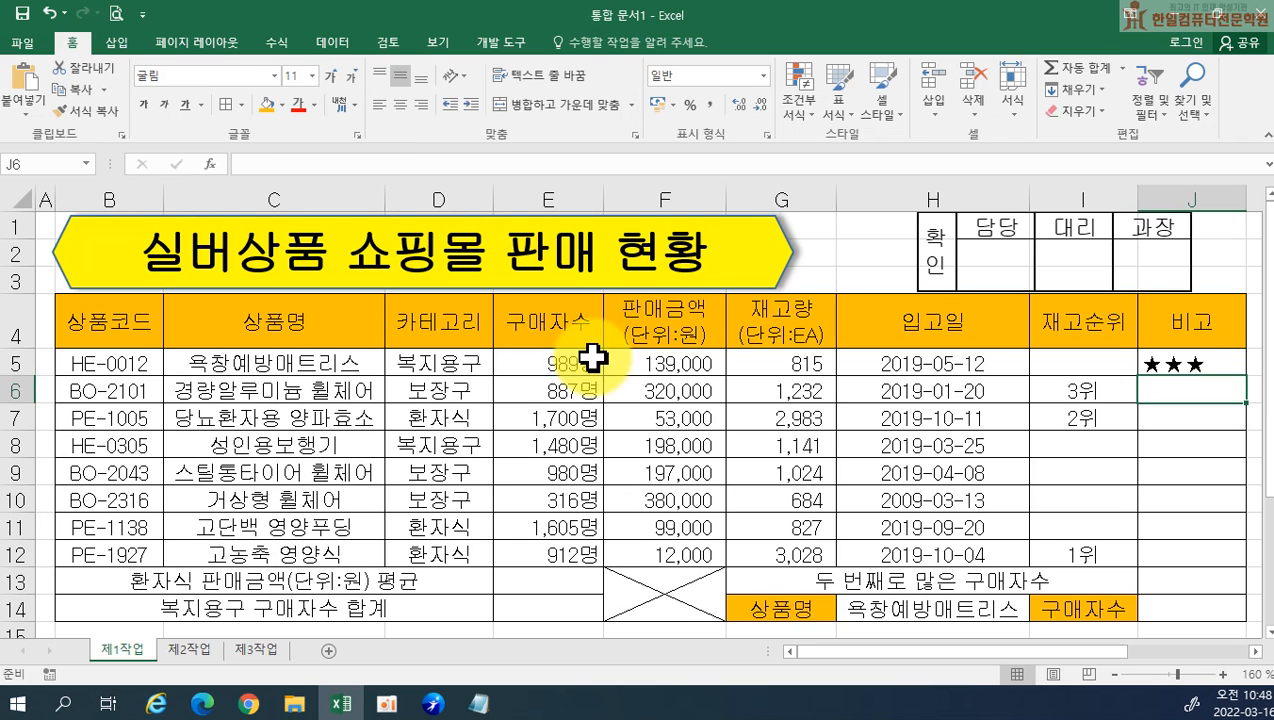
Fill the REPT formula from J5 down through J12 and center the 비고 cells horizontally
left_click(1192, 362)
left_click_drag(1245, 376, 1238, 556)
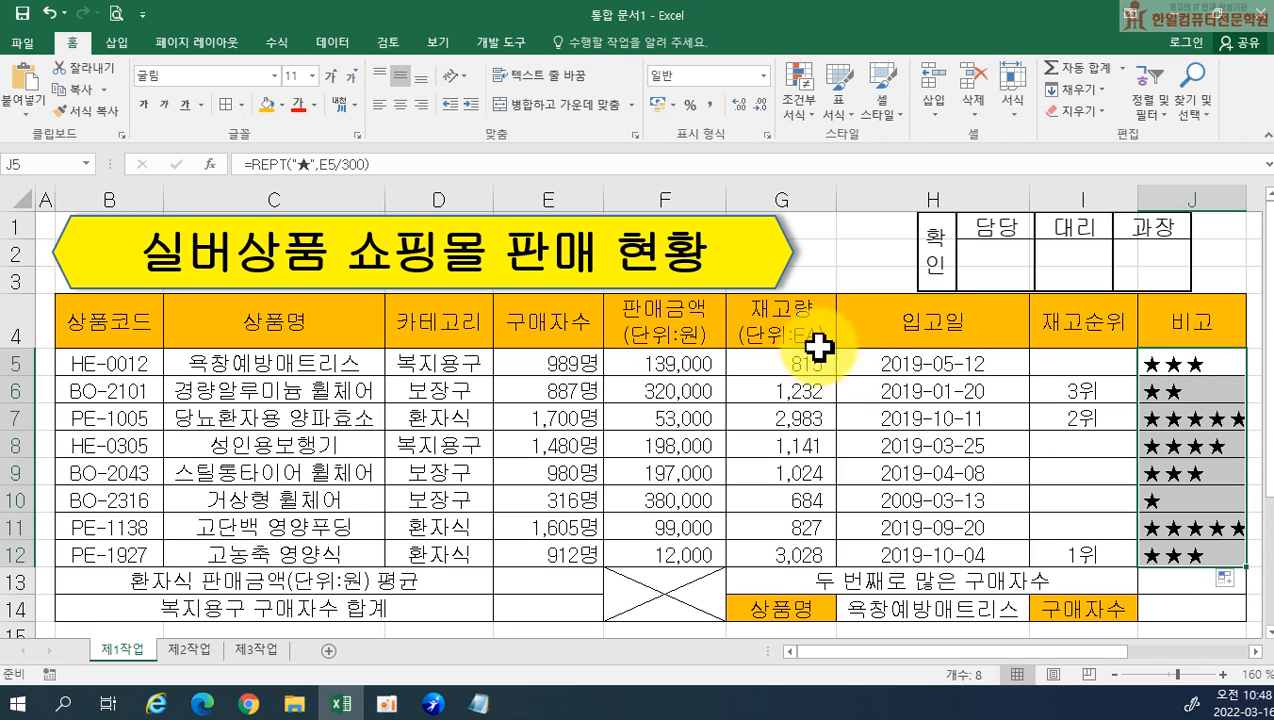
left_click(401, 105)
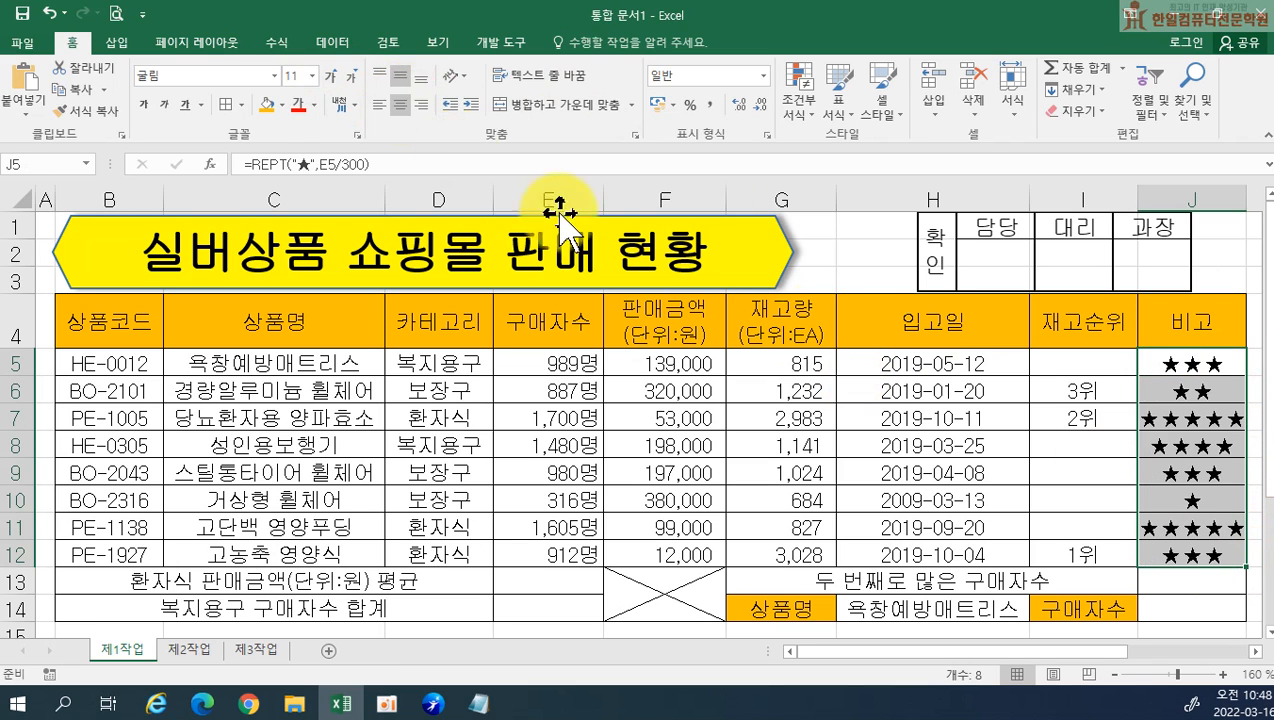
Copy the REPT formula text from J5 into Notepad below the first formula, labelled "(2)", with a blank line between, and return to Excel
double_click(1168, 362)
left_click_drag(1125, 364, 1243, 392)
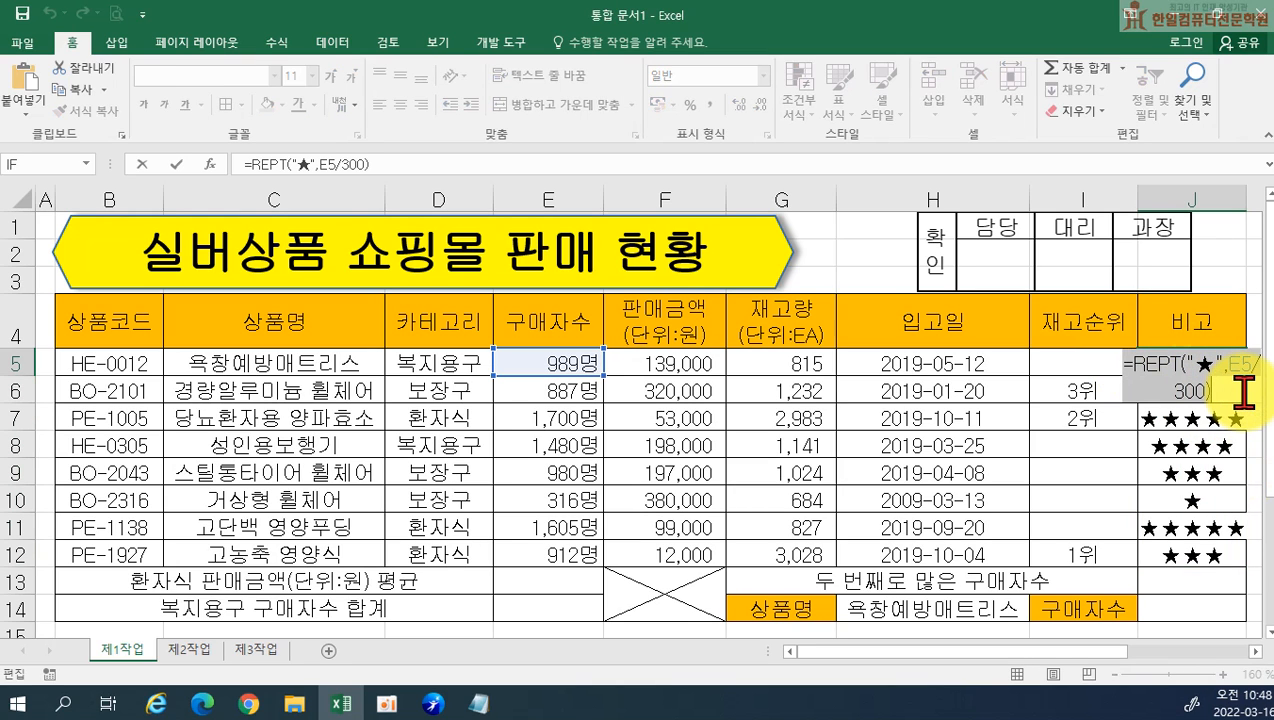
key("Escape")
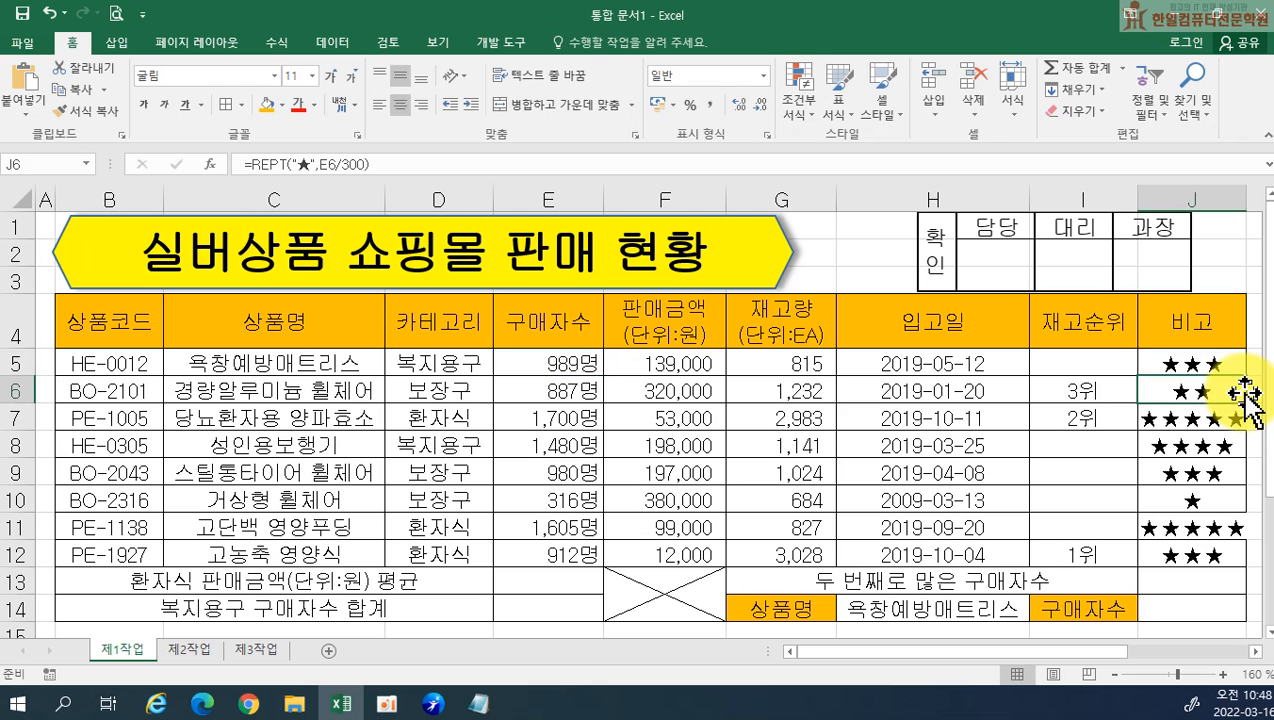
left_click(479, 703)
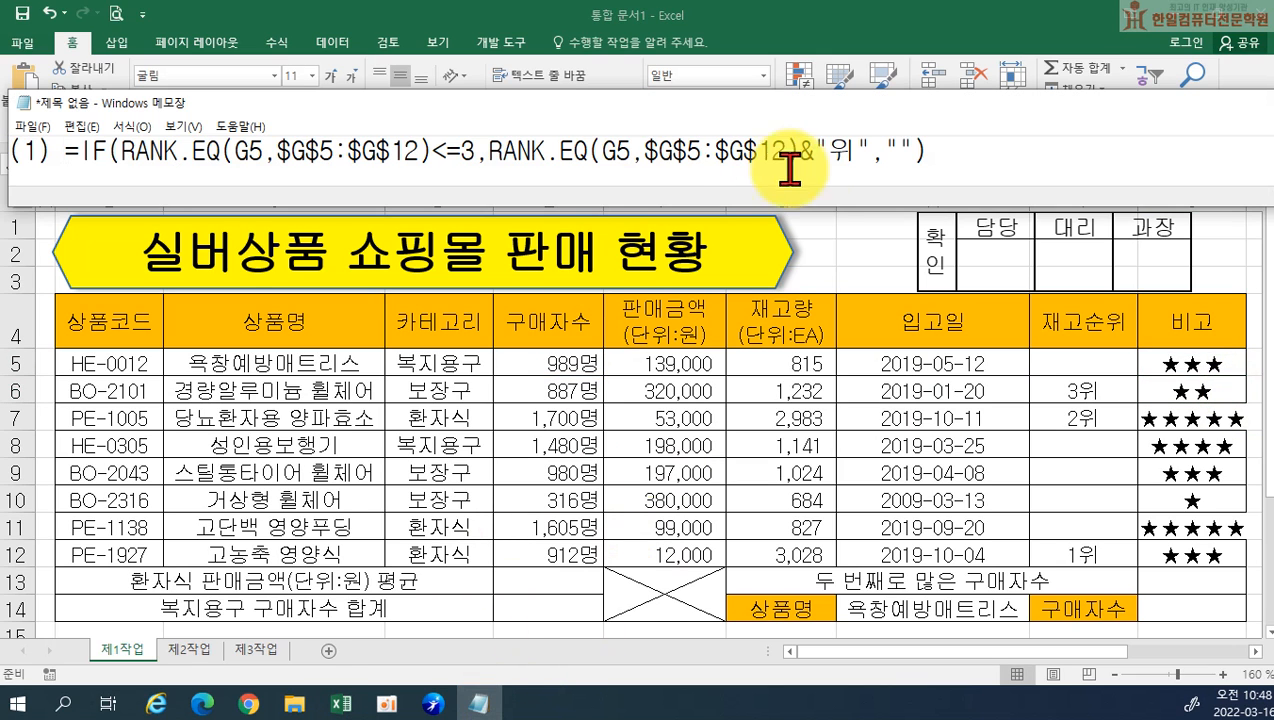
left_click_drag(776, 205, 778, 264)
left_click(967, 175)
key("Return")
key("Return")
type("(2)")
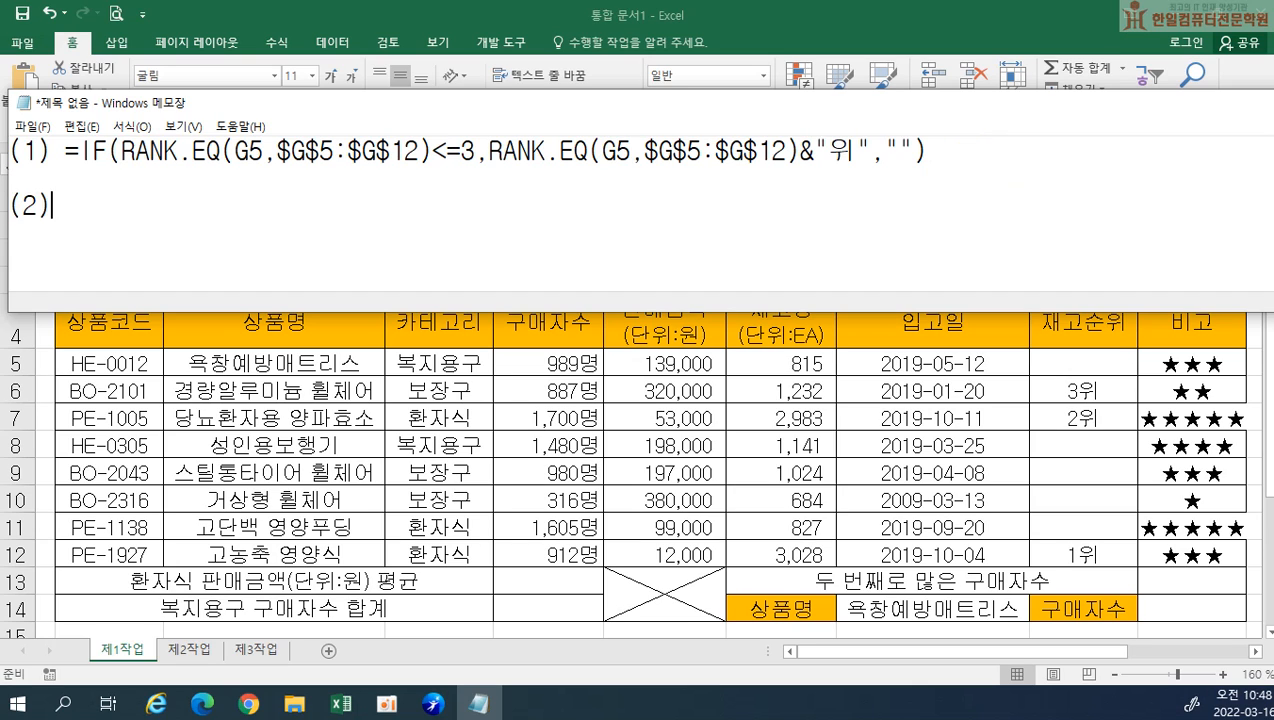
key("ctrl+v")
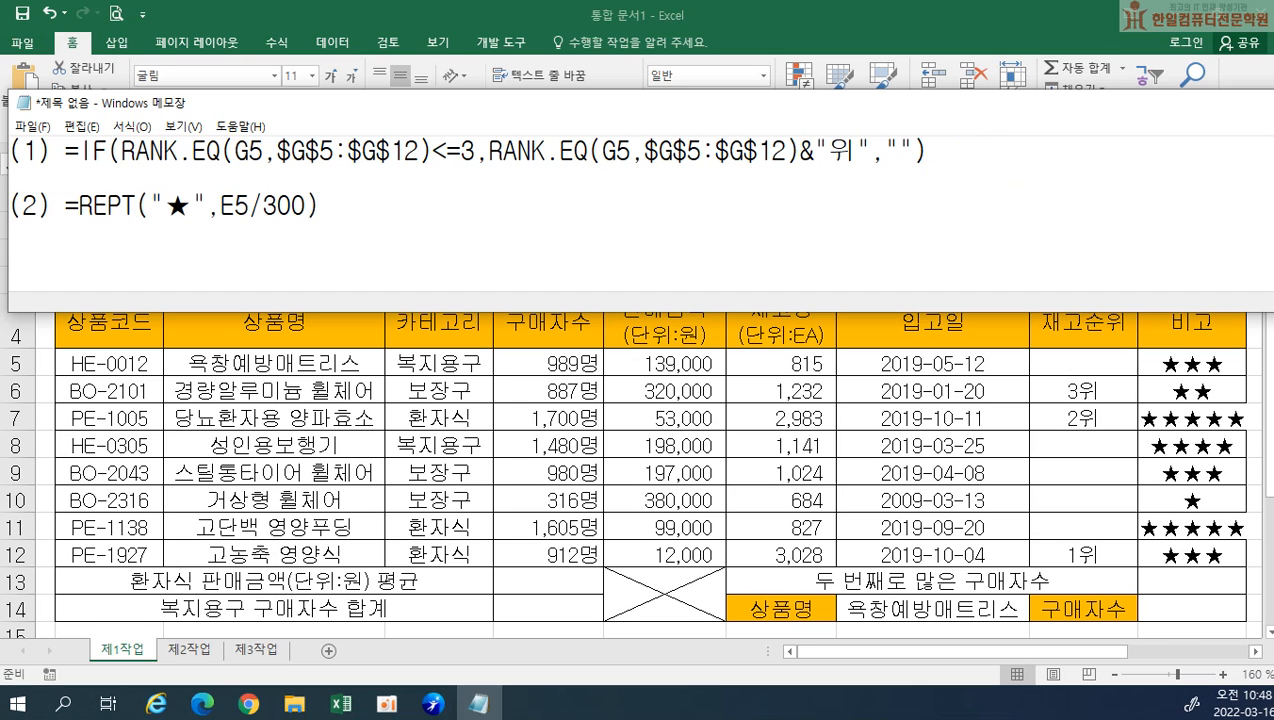
left_click(1098, 447)
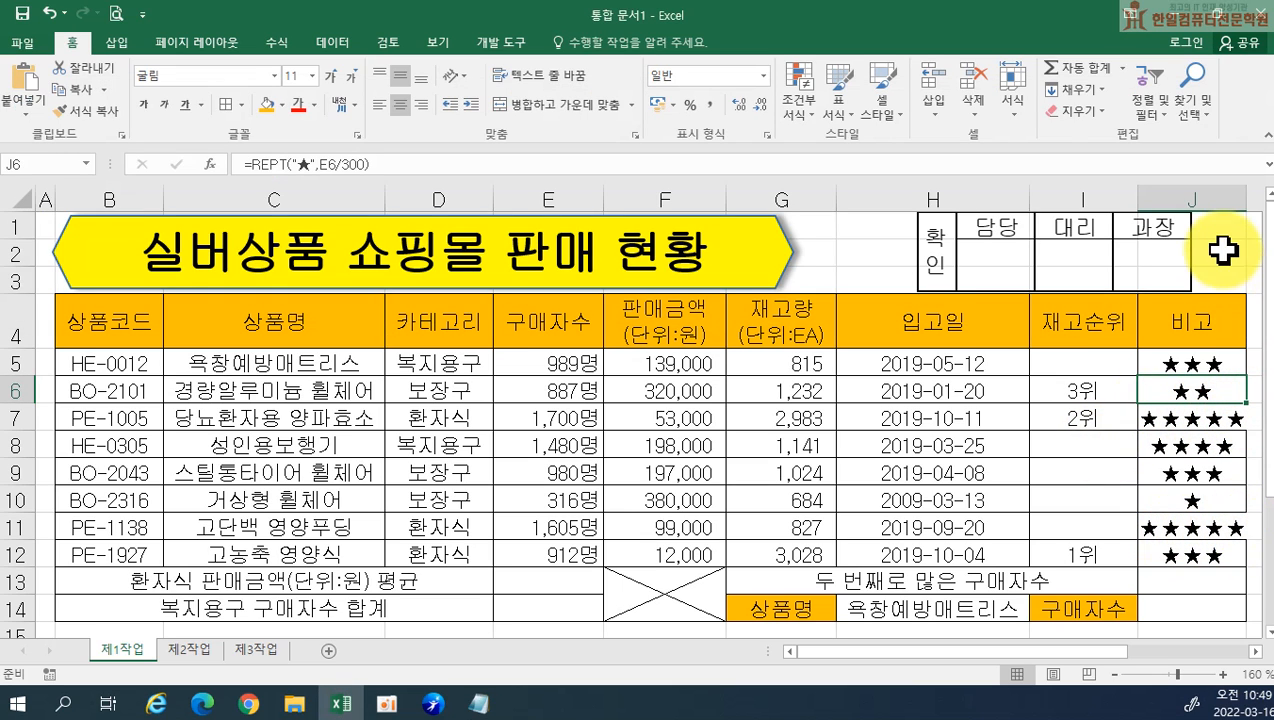
Widen the 비고 column (J) slightly to give the star strings more room
left_click_drag(1244, 200, 1253, 201)
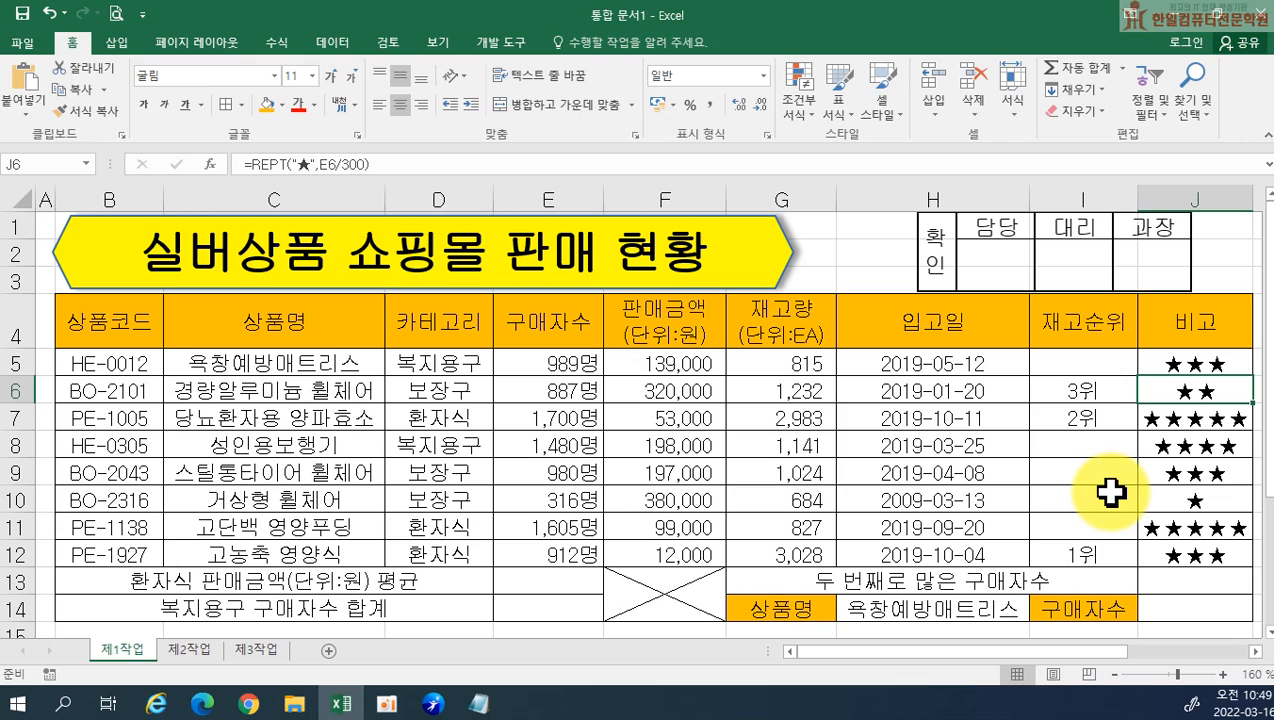
Start a SUMIF formula in E13 with the category cells D5:D12 as its range
left_click(542, 580)
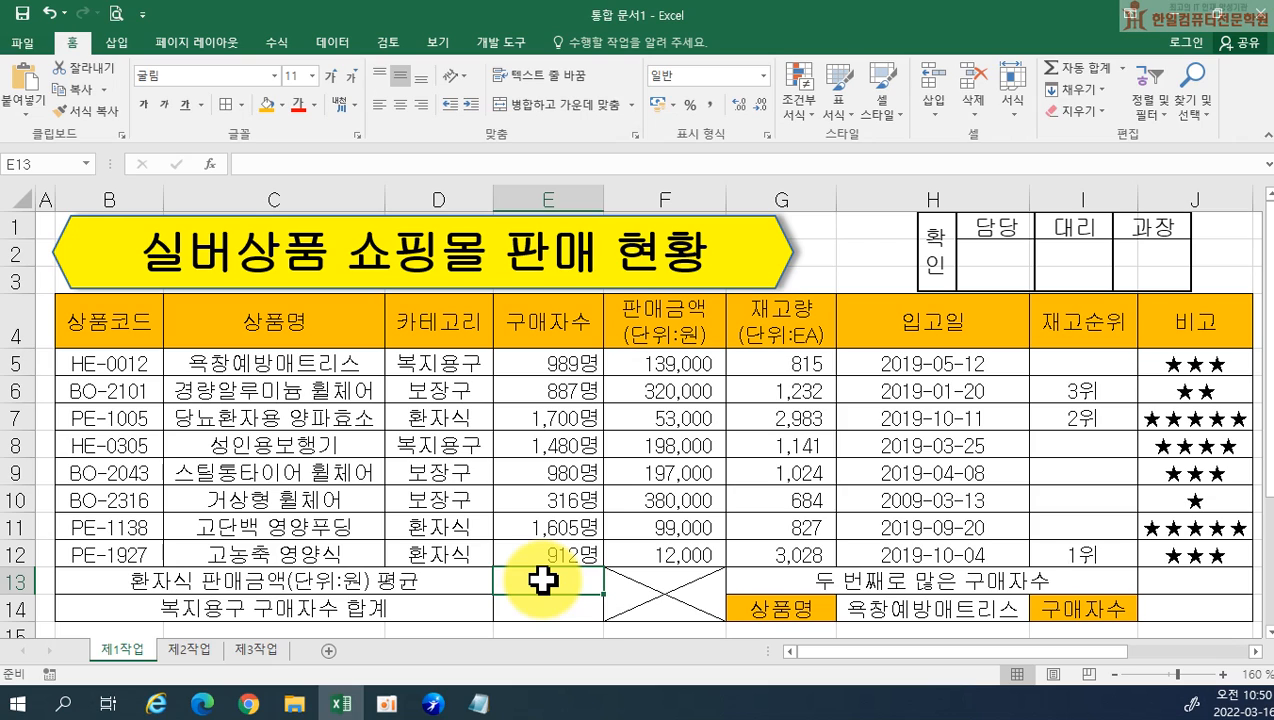
type("=")
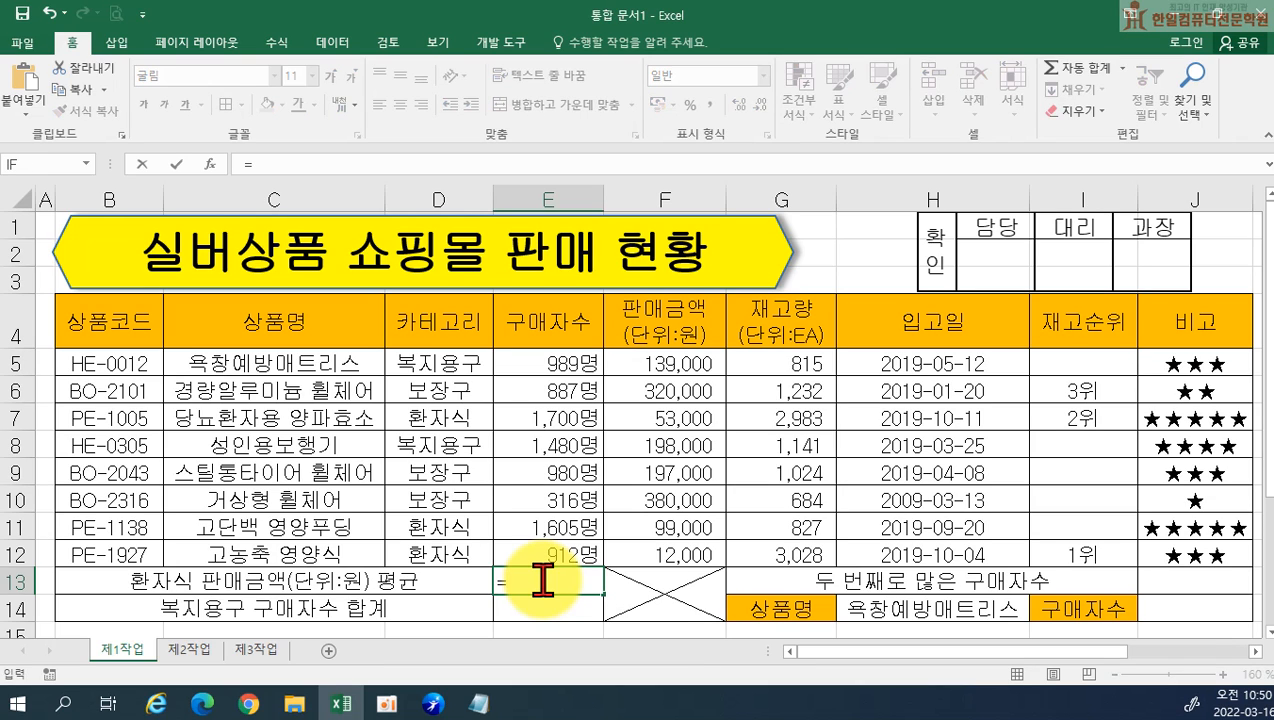
type("ㄴ")
key("BackSpace")
type("SUM")
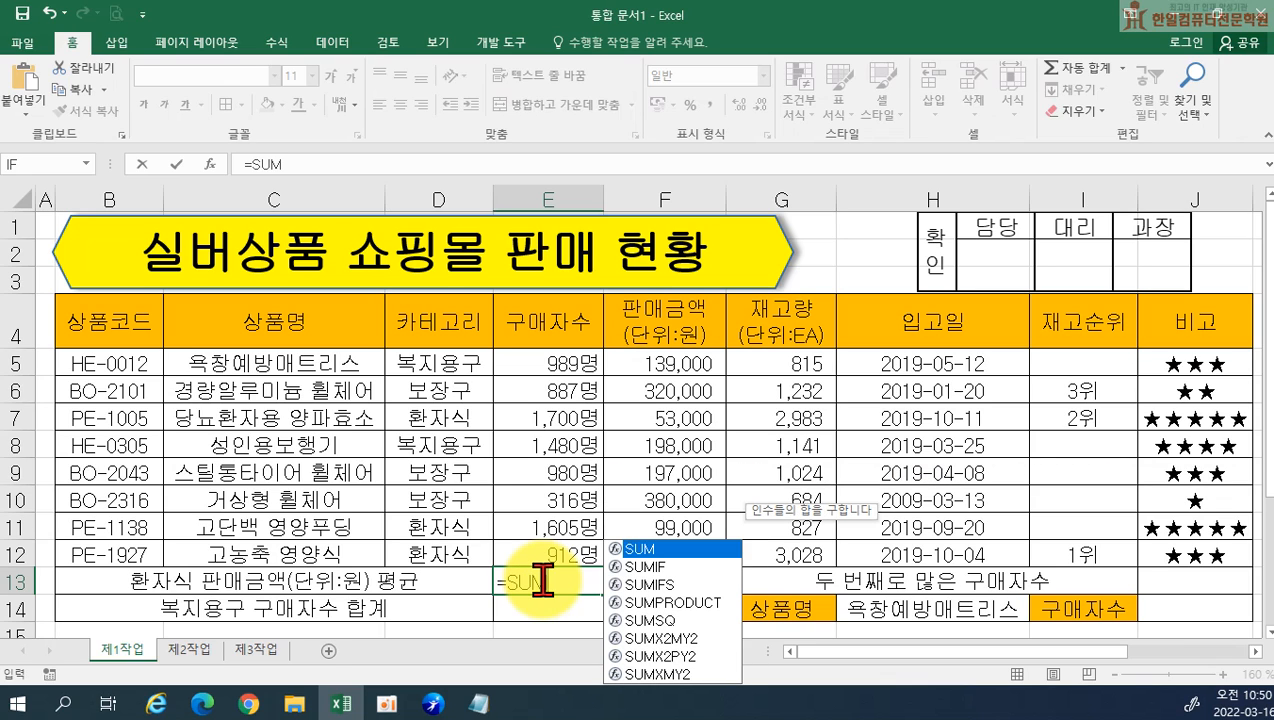
key("Down")
key("Tab")
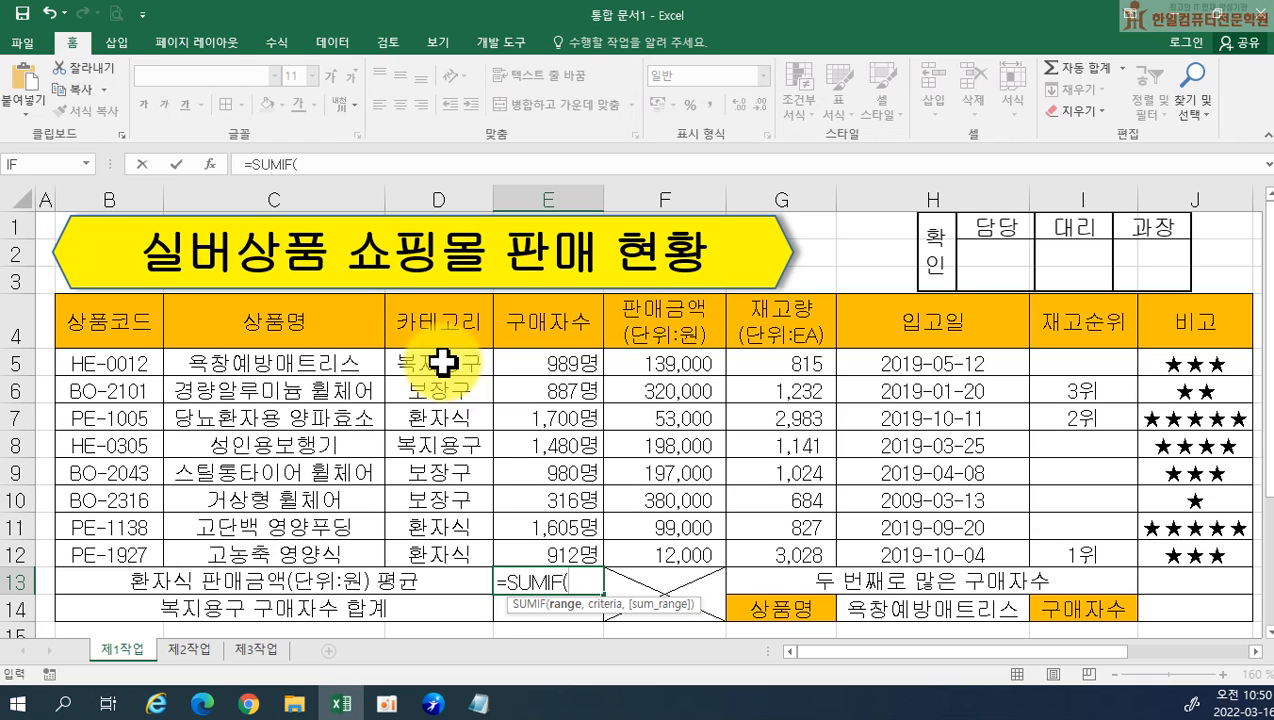
left_click_drag(441, 363, 436, 541)
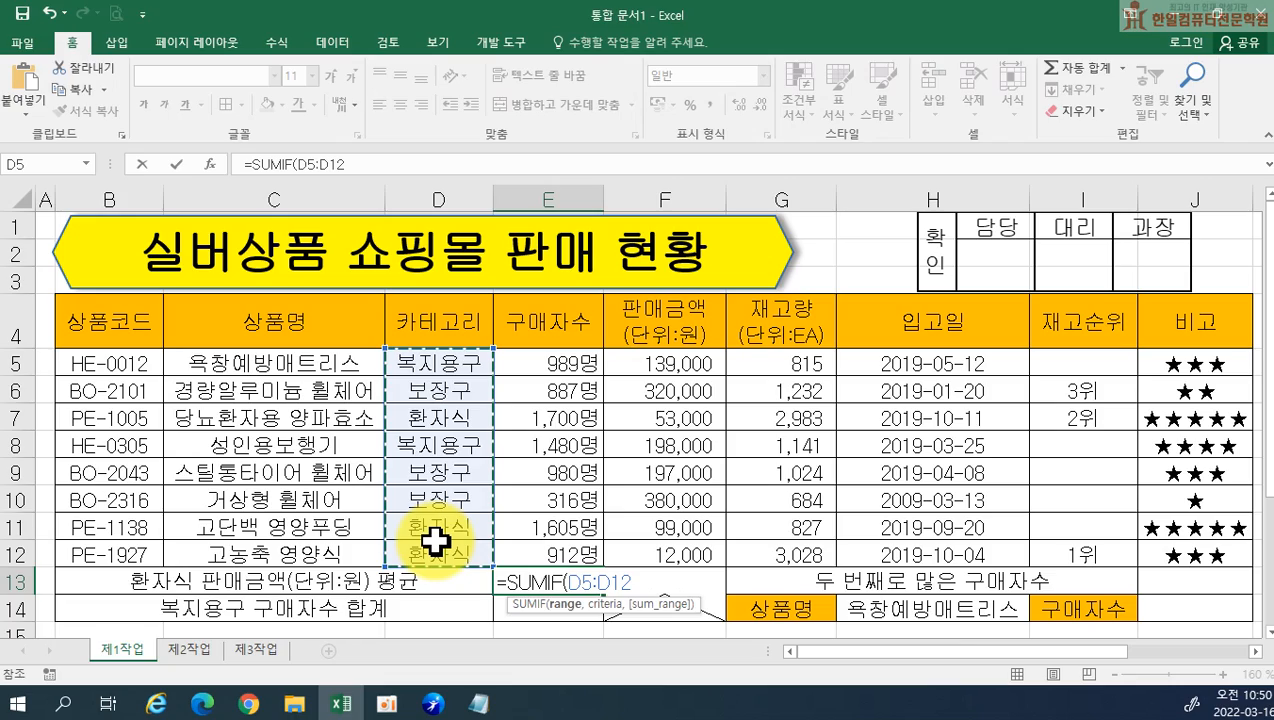
type(",")
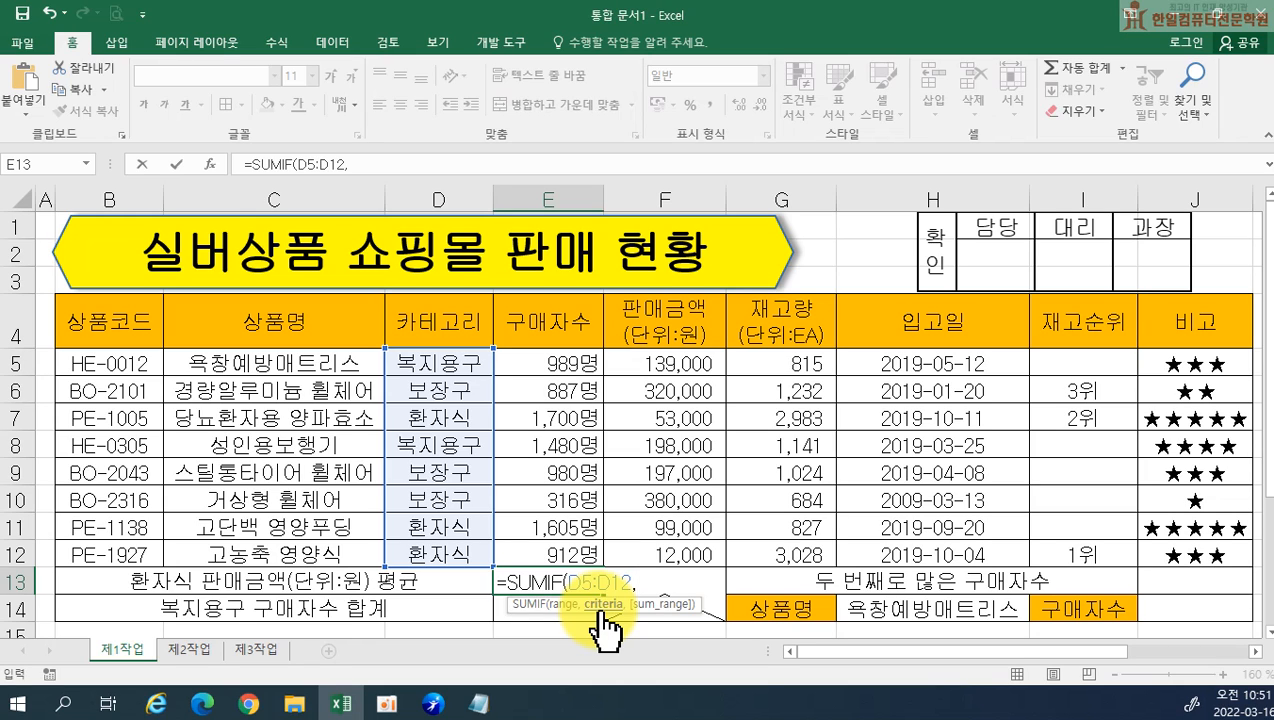
Set the SUMIF criteria to "환자식" and the sum range to F5:F12, and complete the formula in E13
type("\"")
type("호환자식")
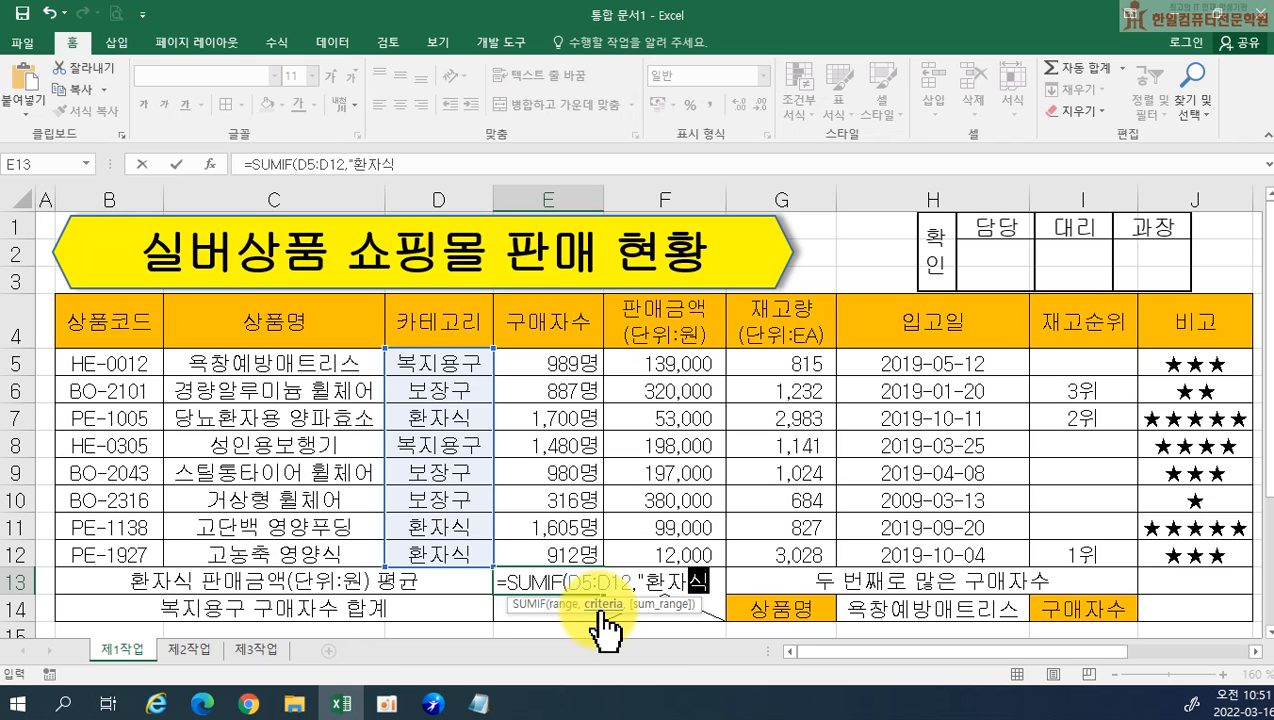
type("\",")
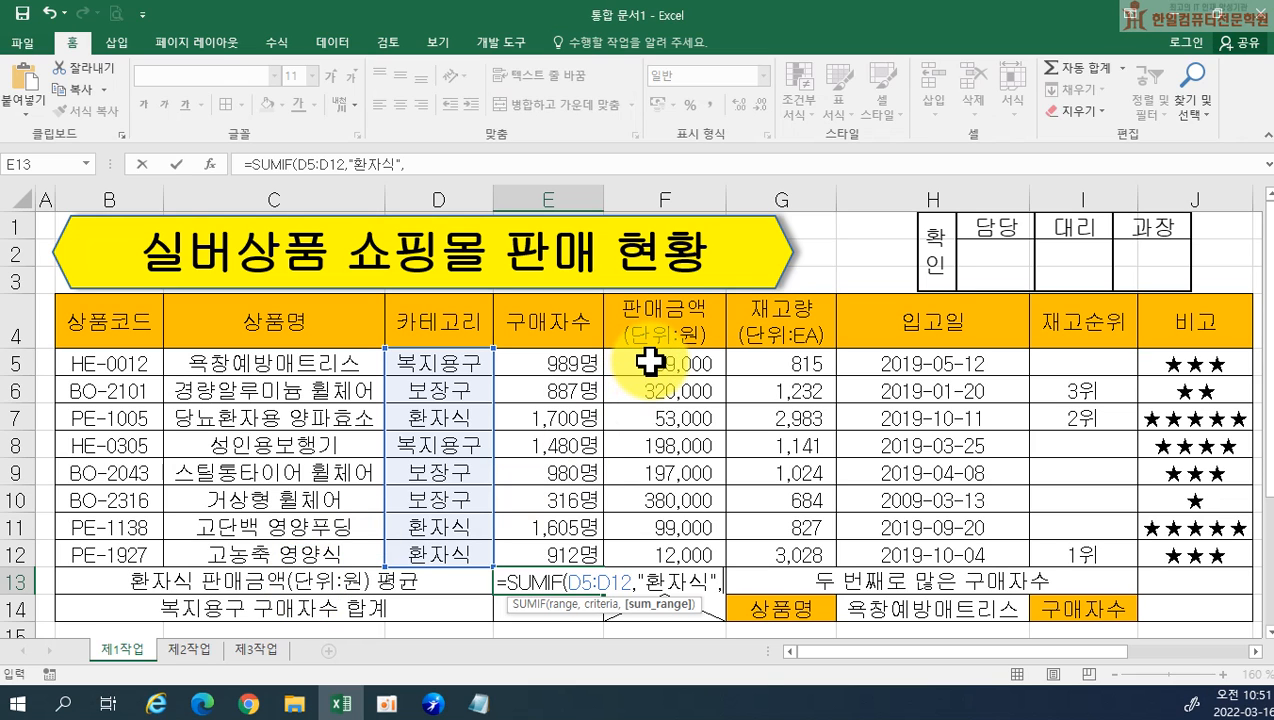
left_click_drag(650, 362, 650, 541)
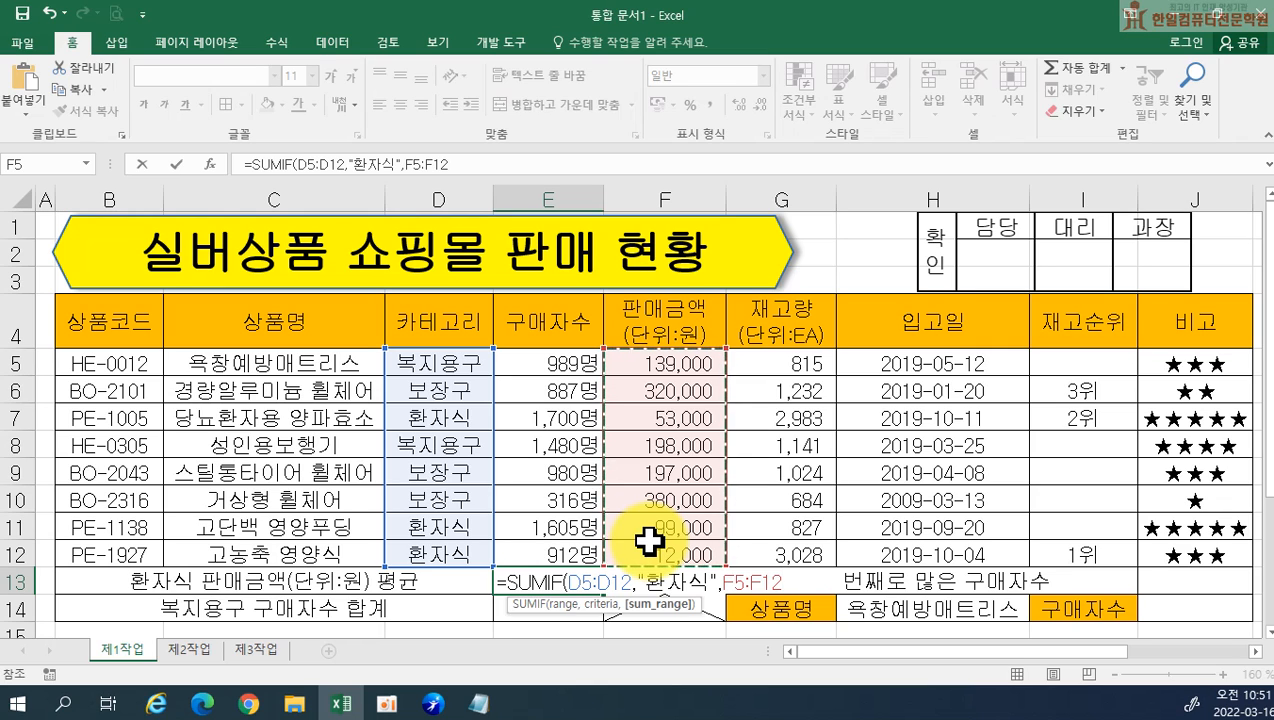
type(")")
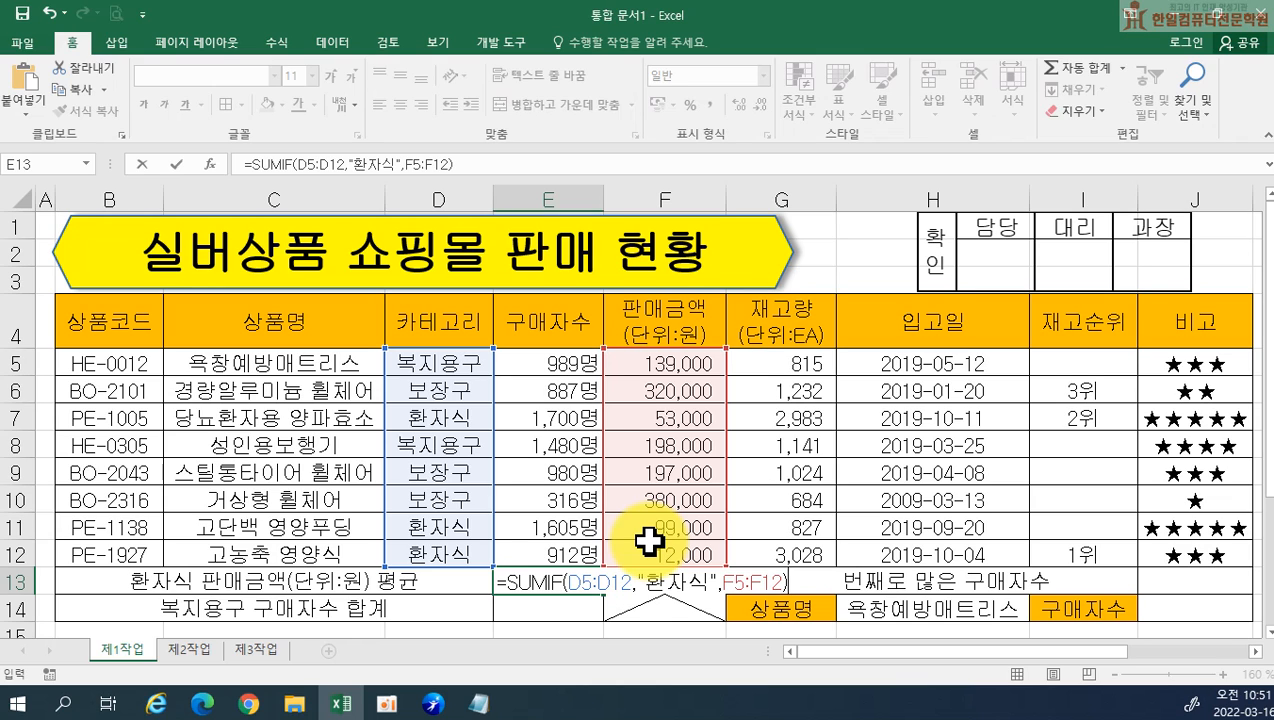
key("Return")
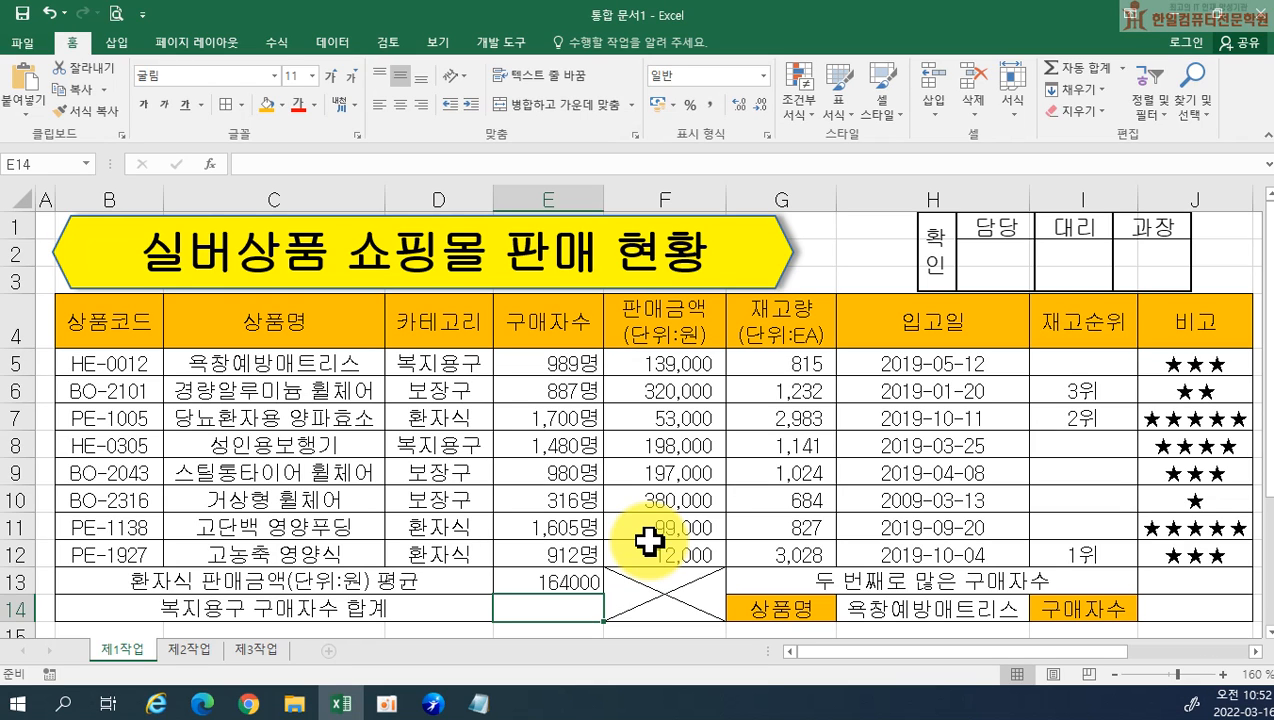
Reopen the SUMIF formula in E13 and append a division by the COUNTIF function
left_click(566, 582)
double_click(566, 582)
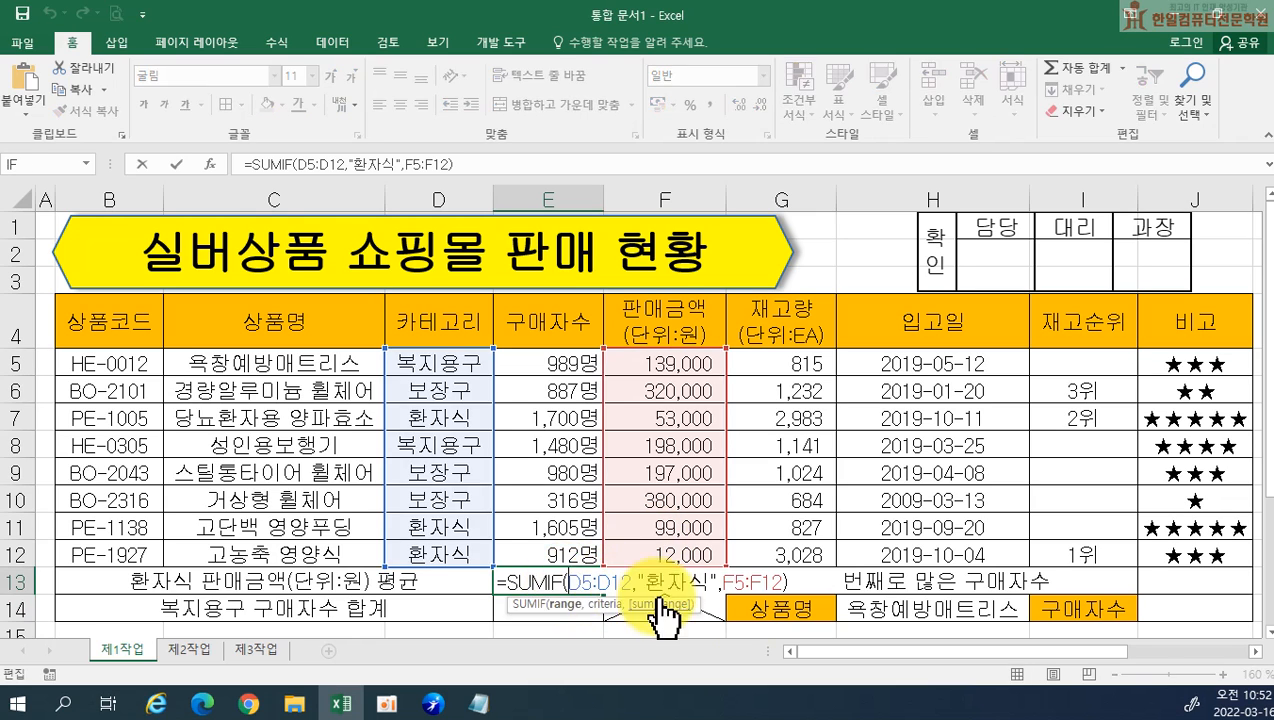
left_click(797, 583)
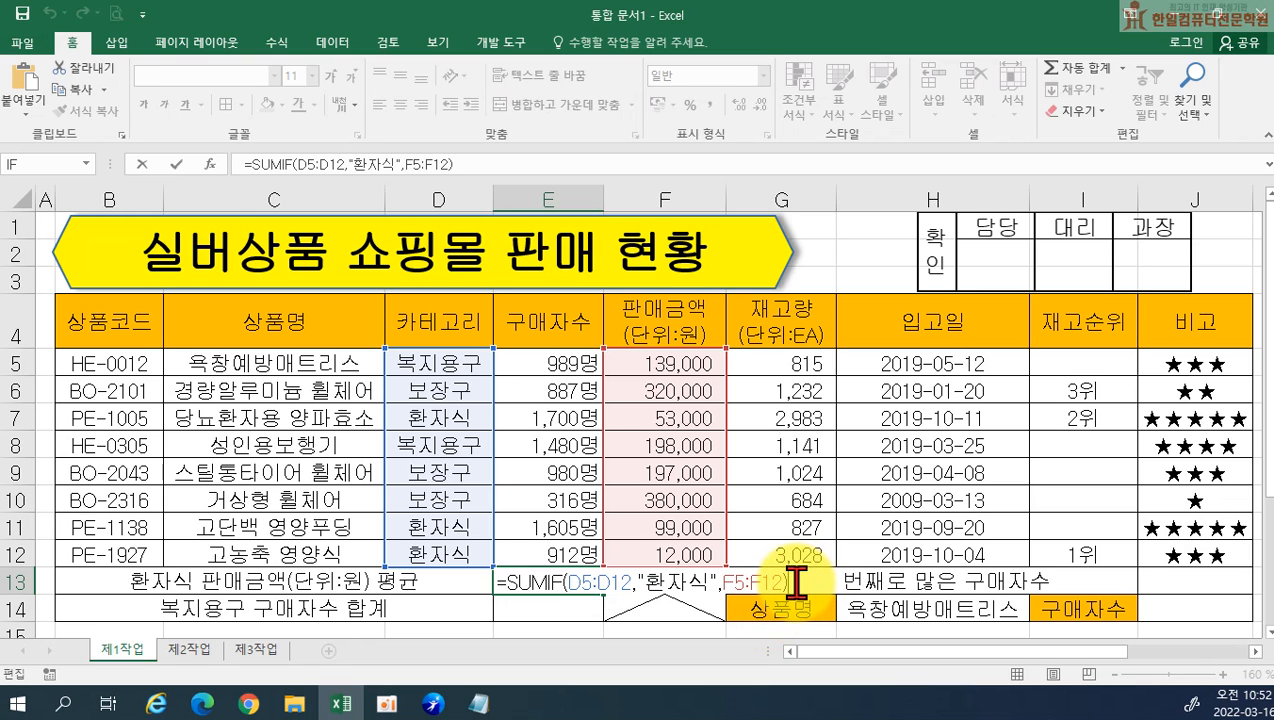
type("/")
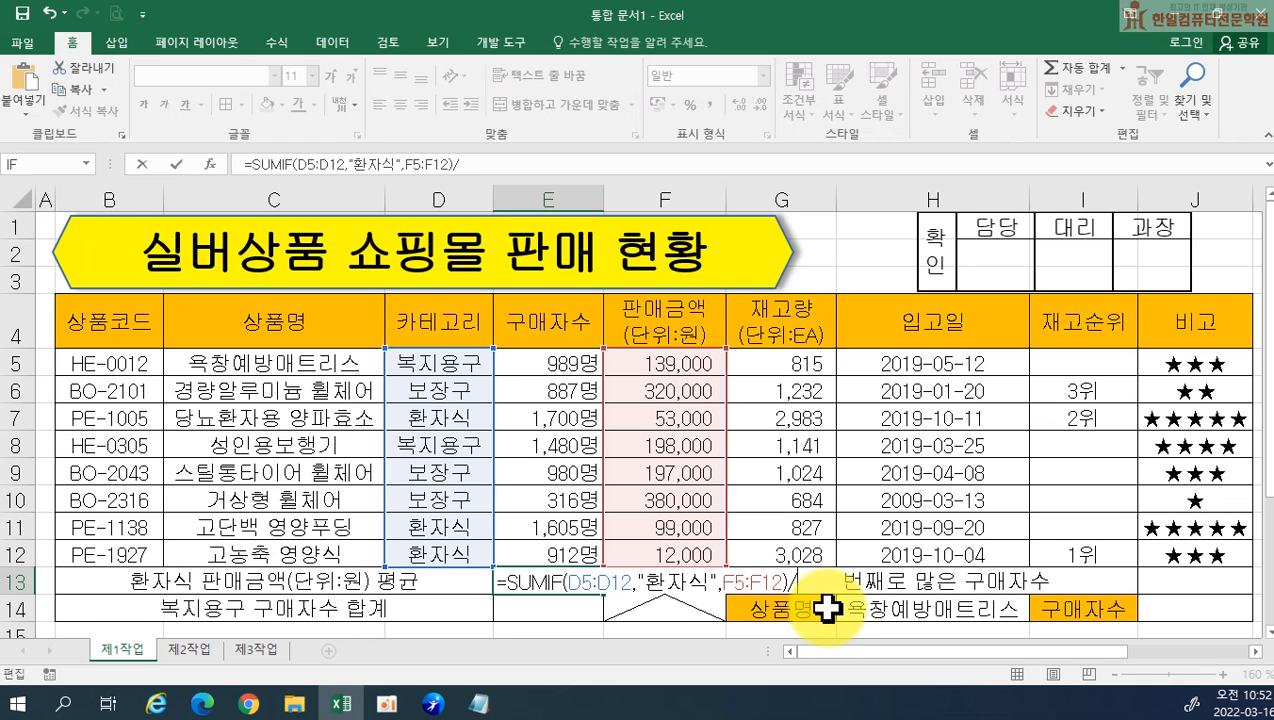
type("ㅊ")
key("BackSpace")
type("COU")
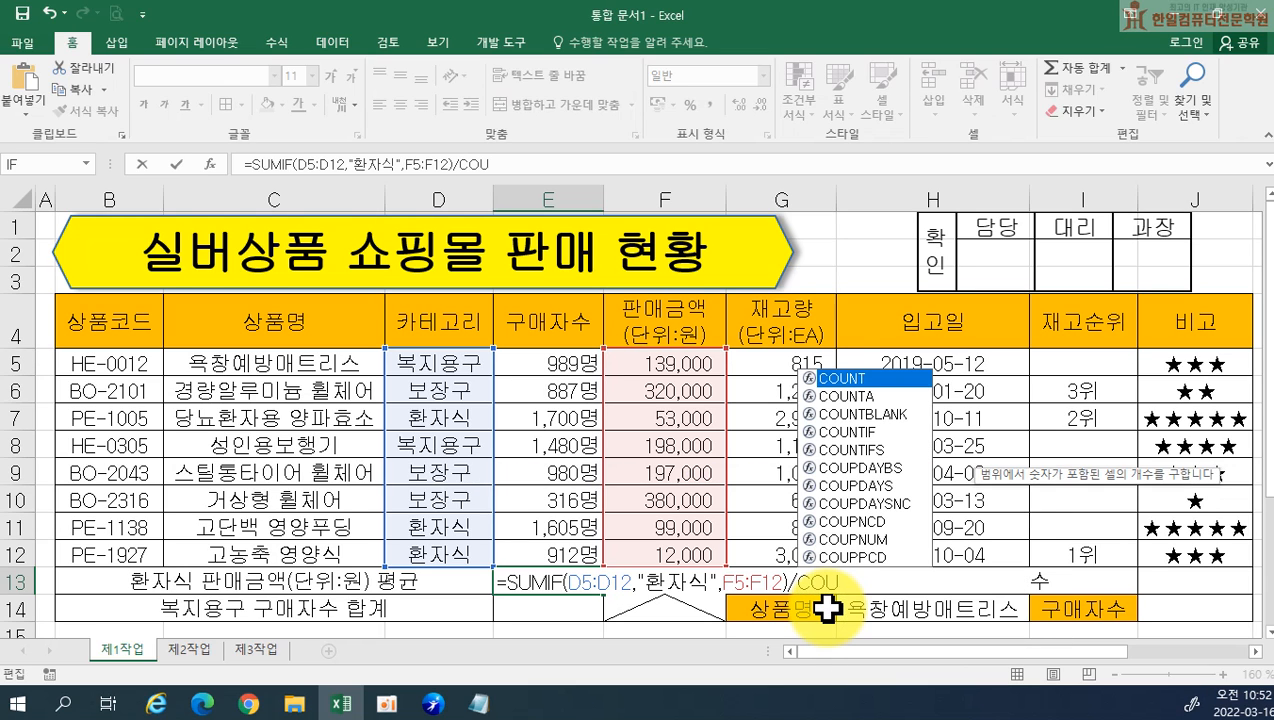
key("Down")
key("Down")
key("Down")
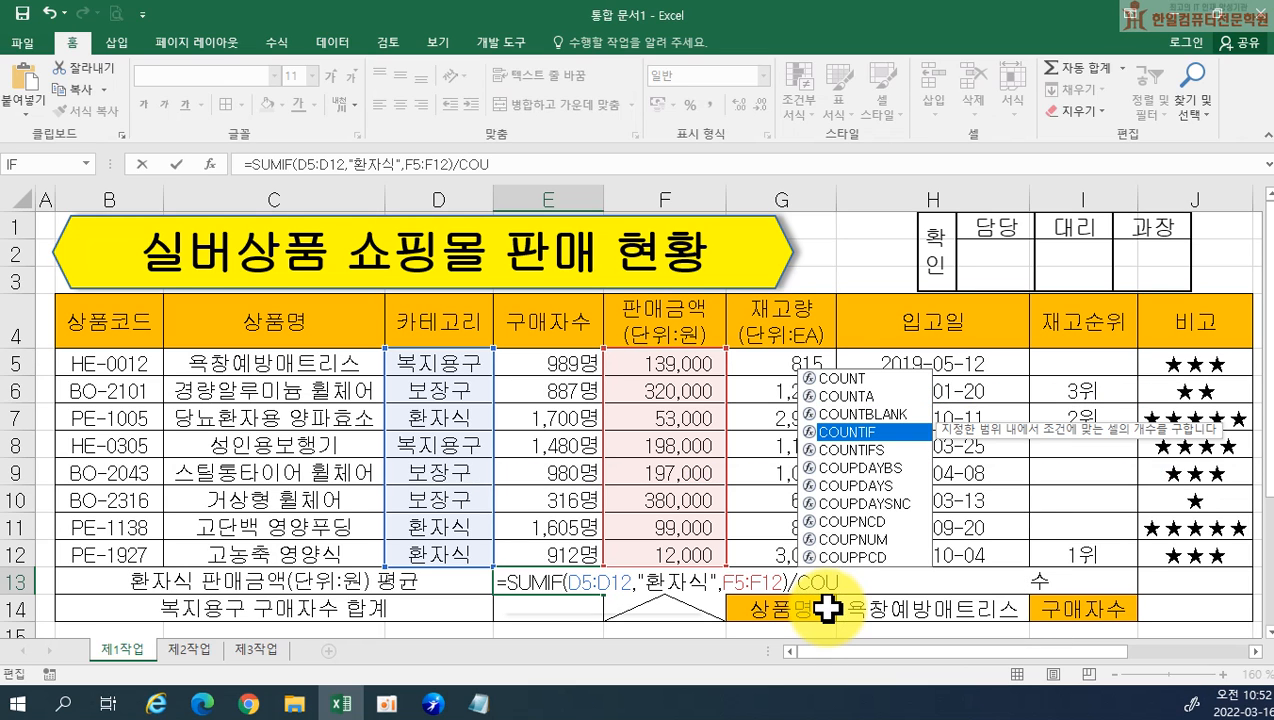
key("Tab")
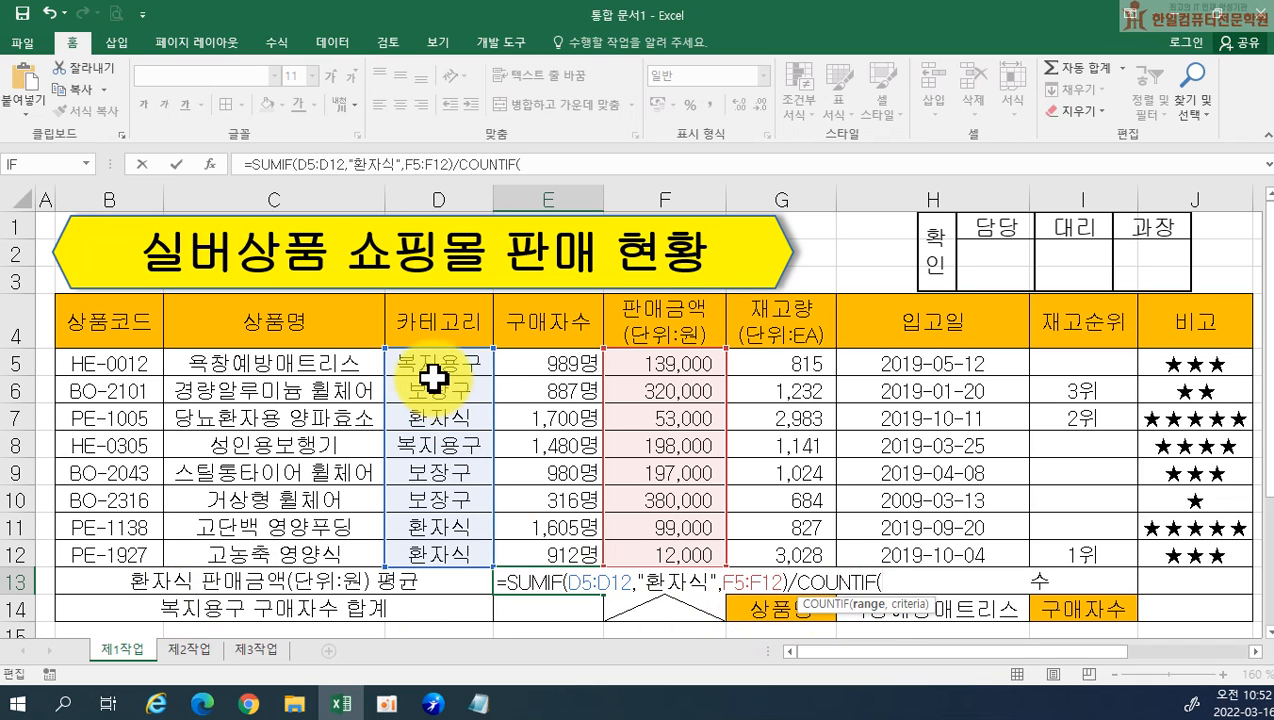
Give COUNTIF the range D5:D12 and the criteria "환자식", and complete the formula in E13
left_click_drag(430, 364, 432, 545)
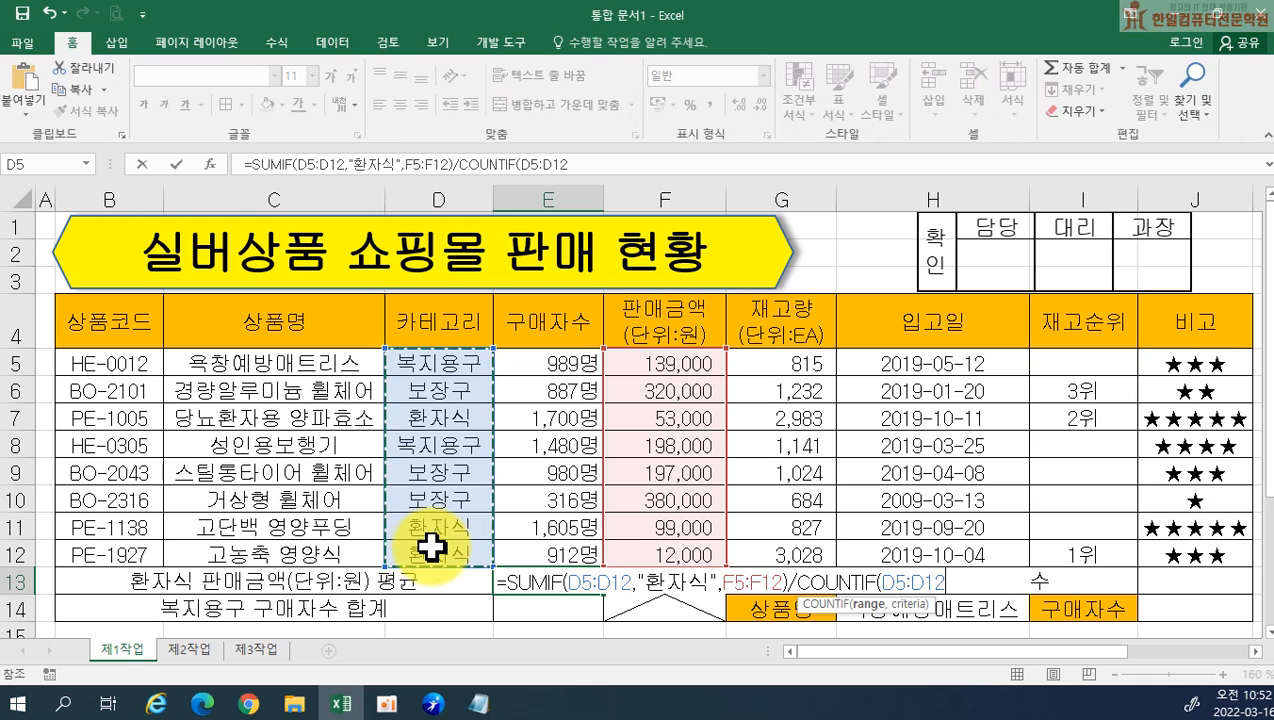
type(",")
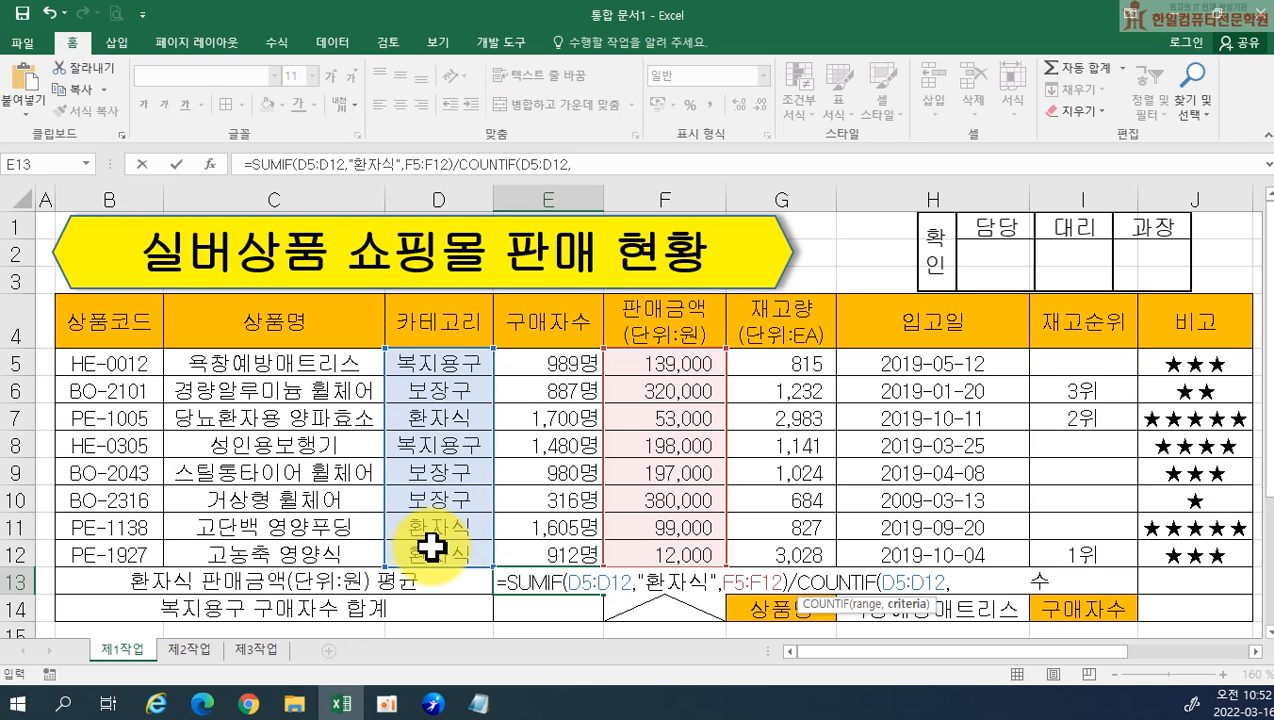
type("\"")
type("화")
type("자식")
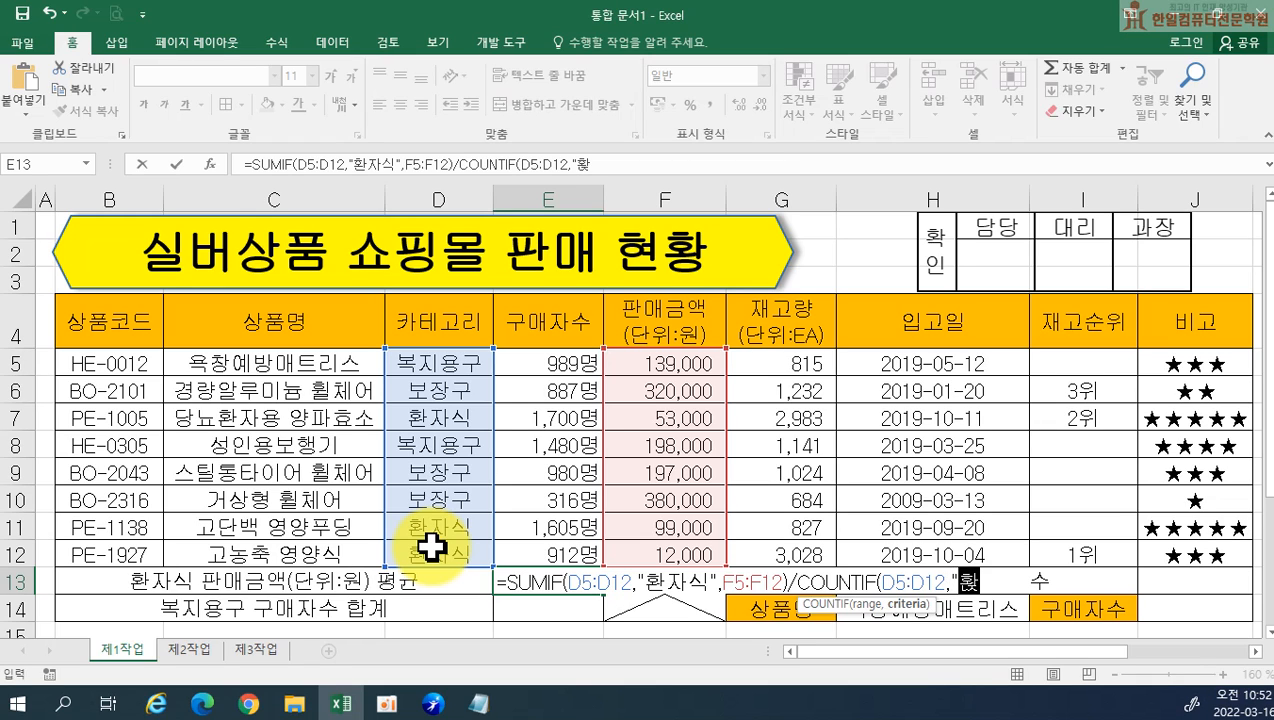
type("\")")
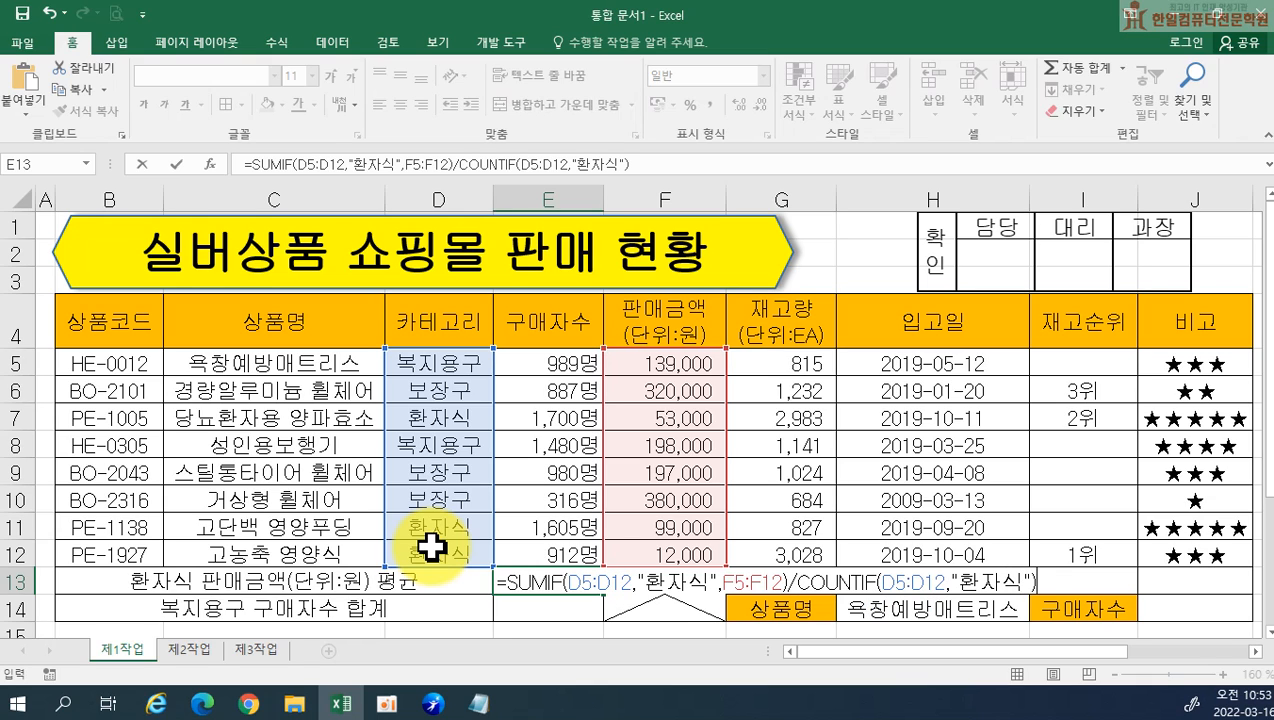
key("Return")
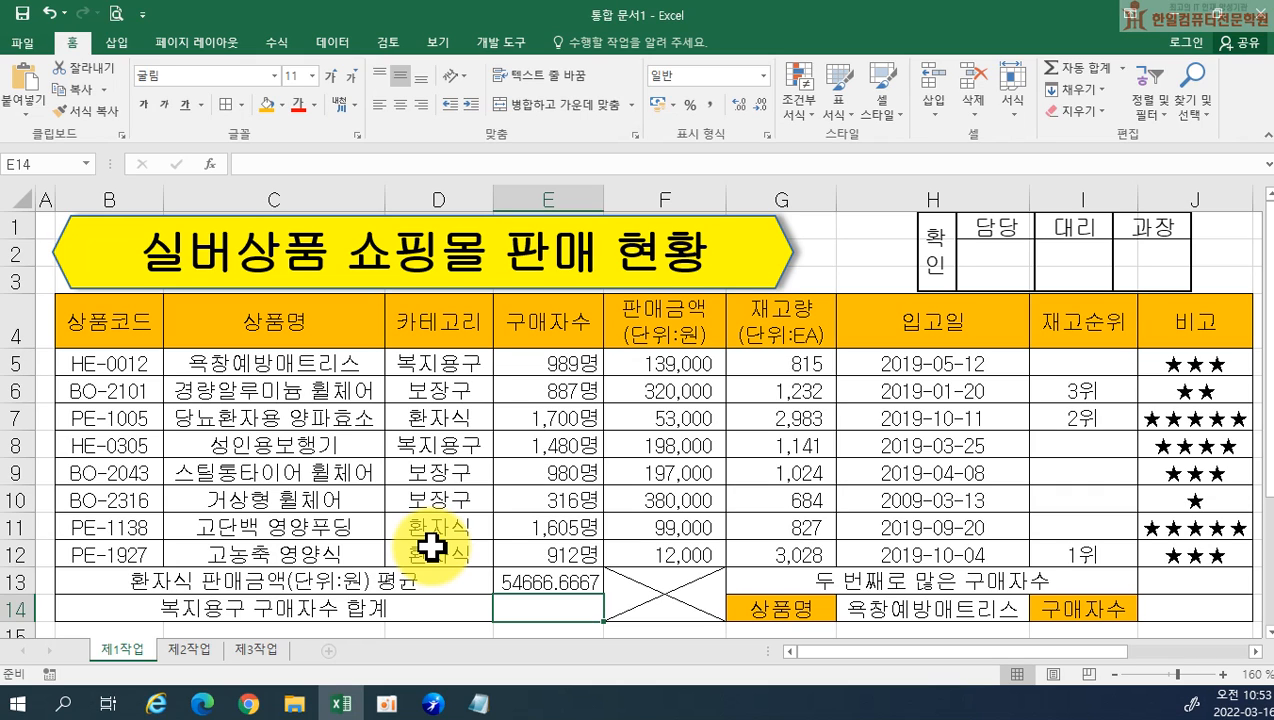
Copy the formula text from E13 into Notepad below the second formula, labelled "(3)", with a blank line between
left_click(566, 583)
double_click(540, 582)
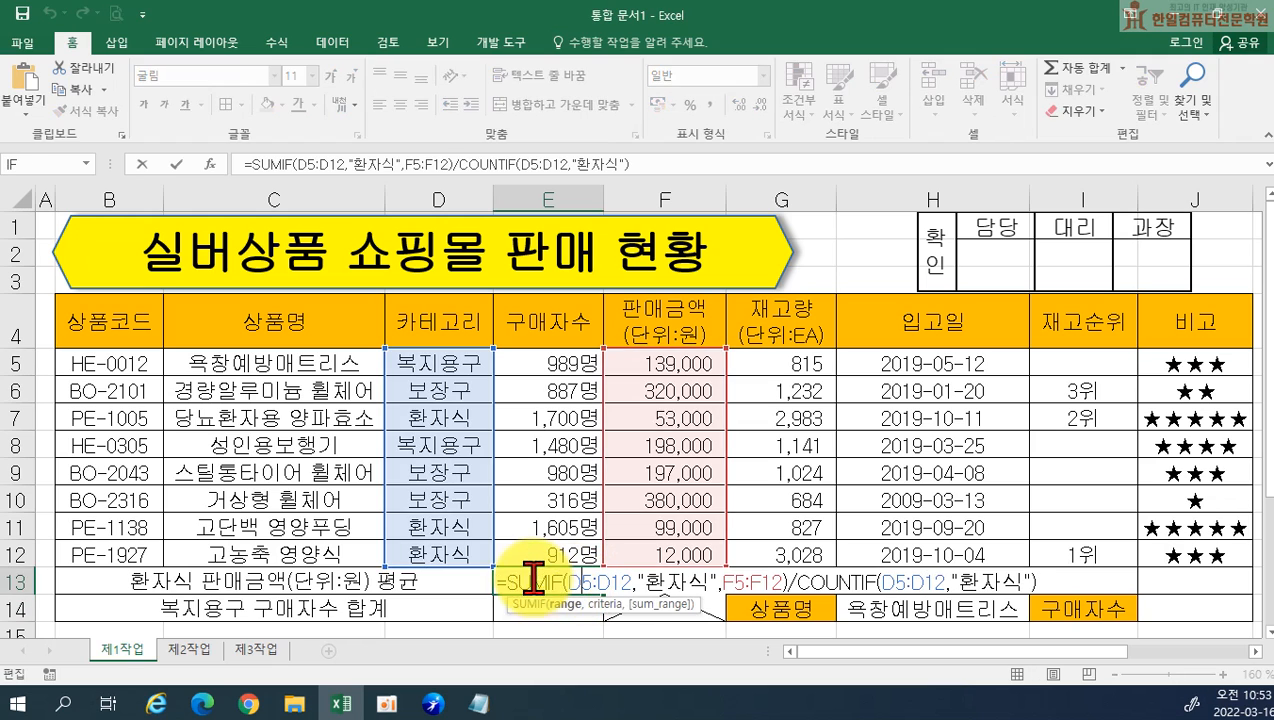
left_click_drag(500, 580, 1022, 616)
key("ctrl+c")
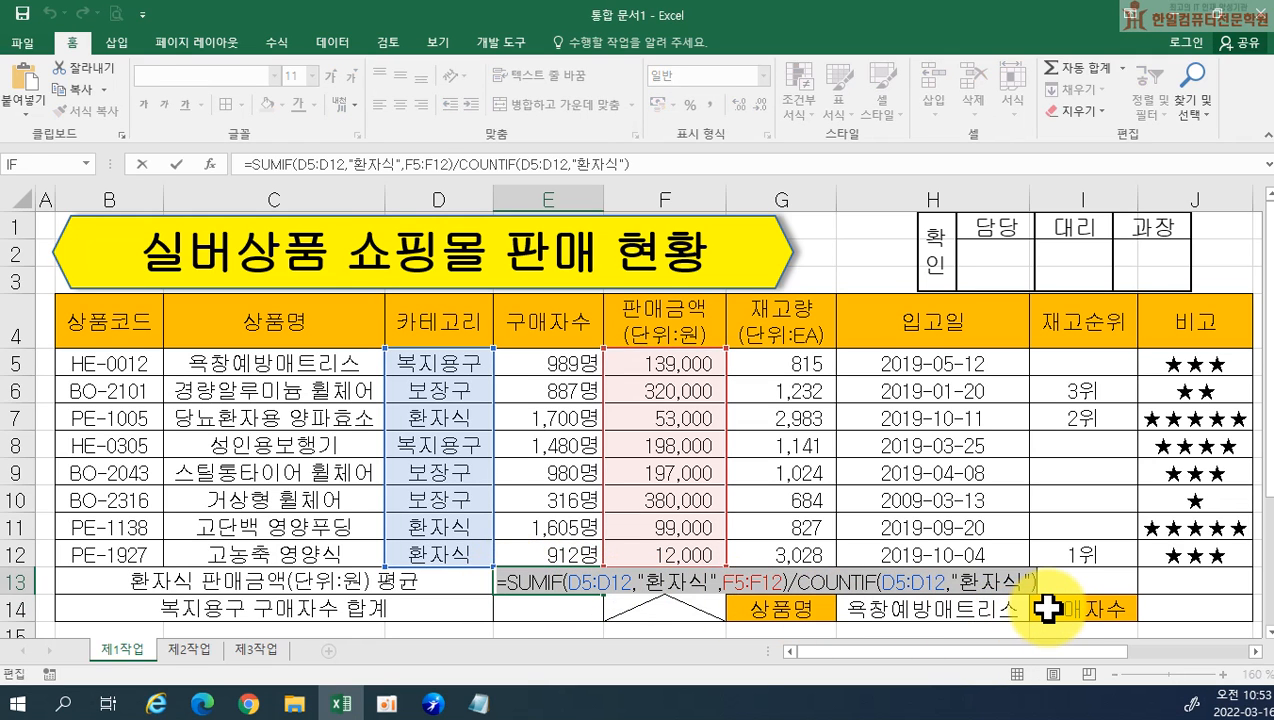
key("Return")
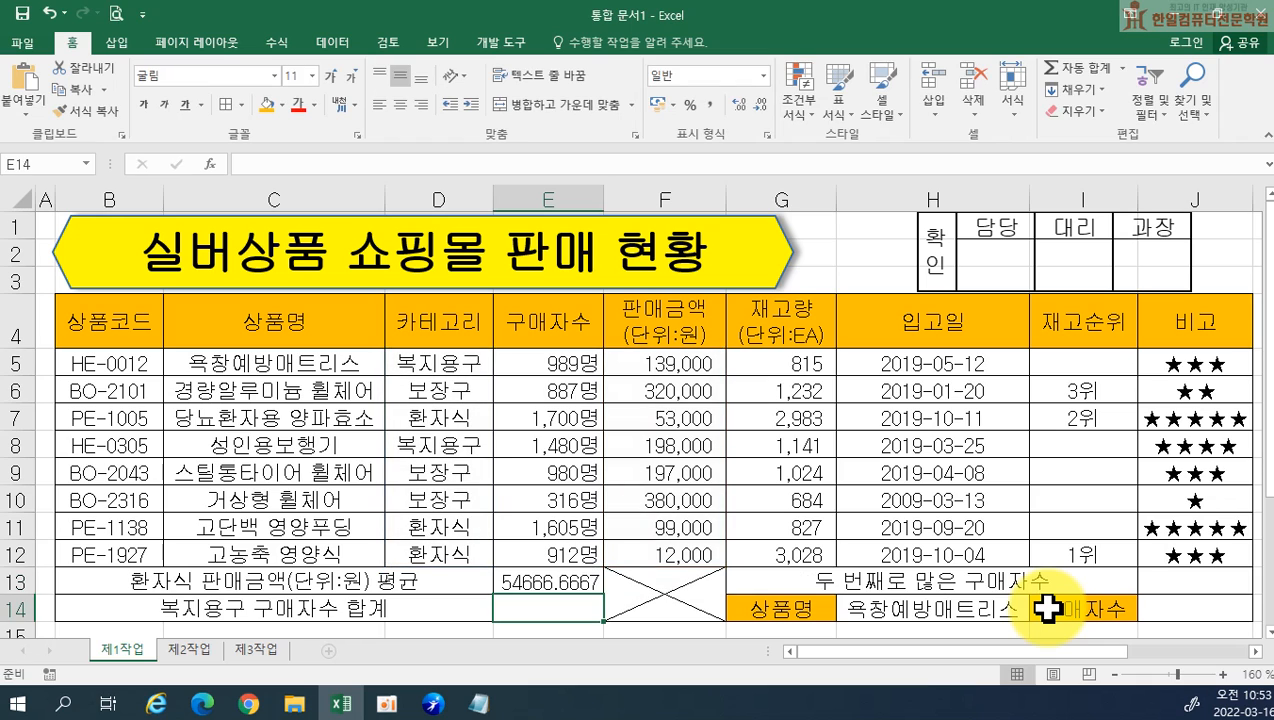
left_click(553, 585)
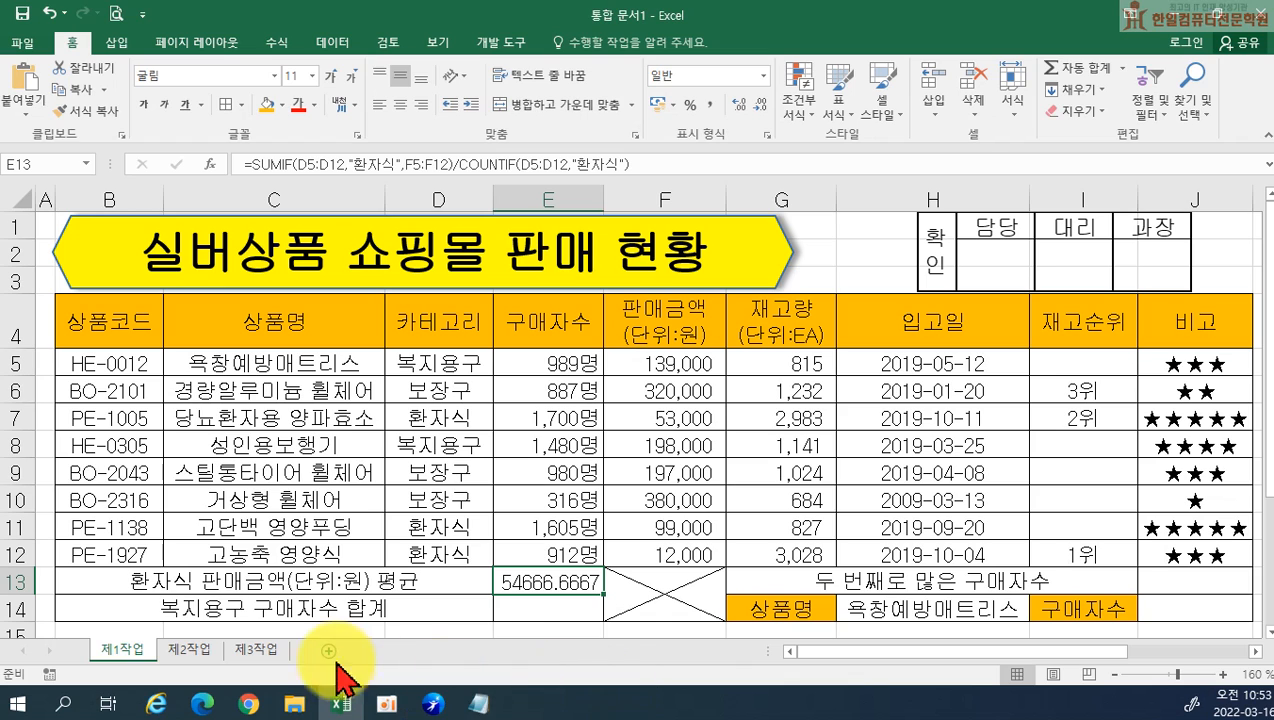
left_click(481, 700)
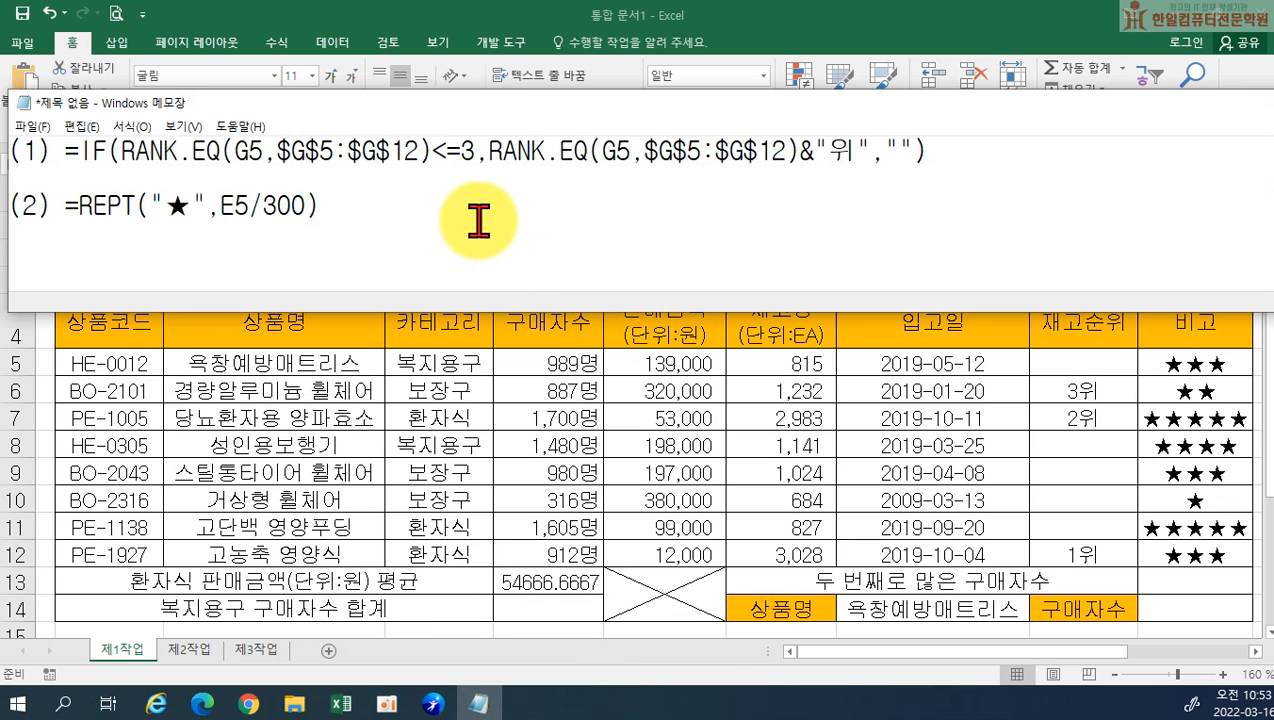
key("Return")
key("Return")
type("(3)")
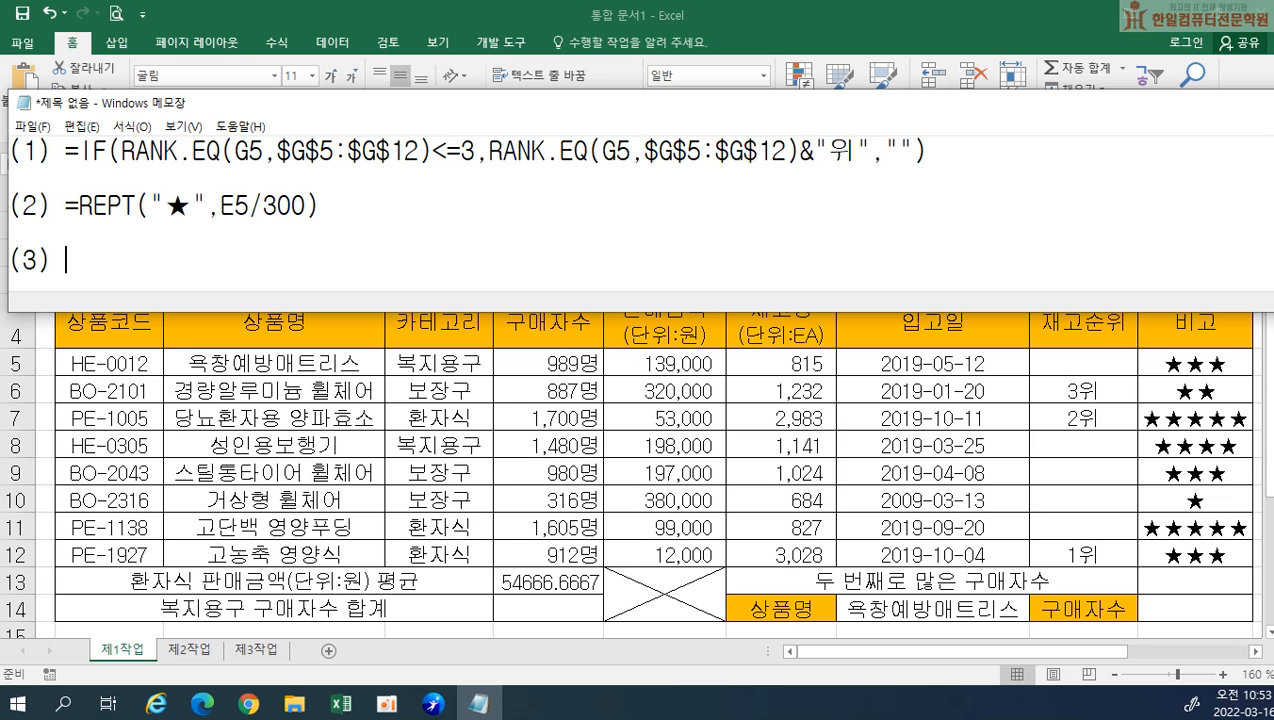
key("ctrl+v")
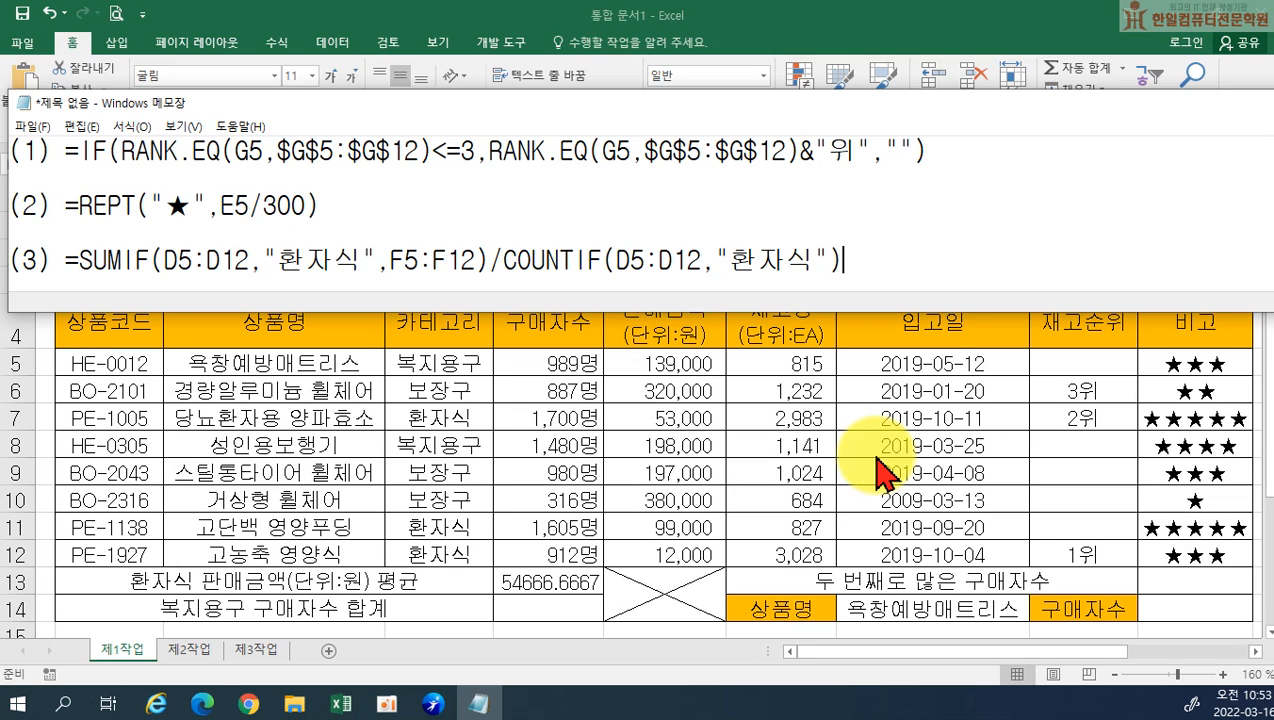
Return to Excel and apply the comma style to the average in E13
left_click(552, 583)
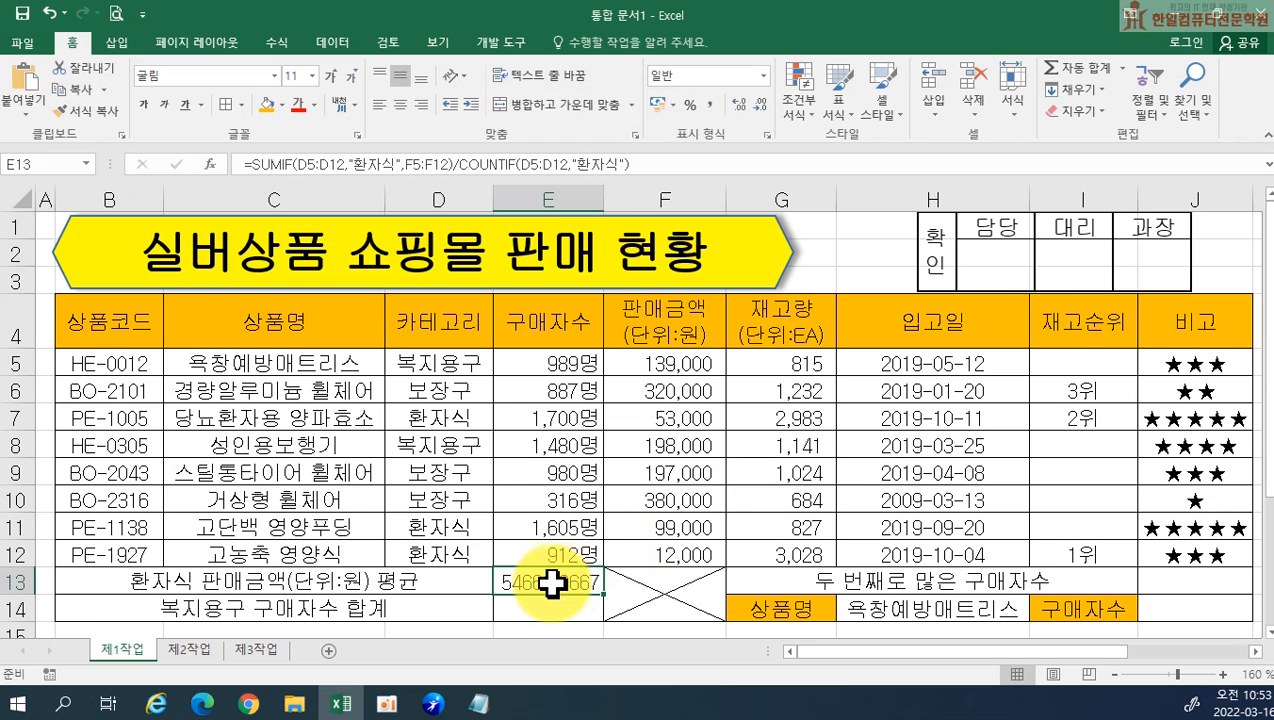
left_click(712, 104)
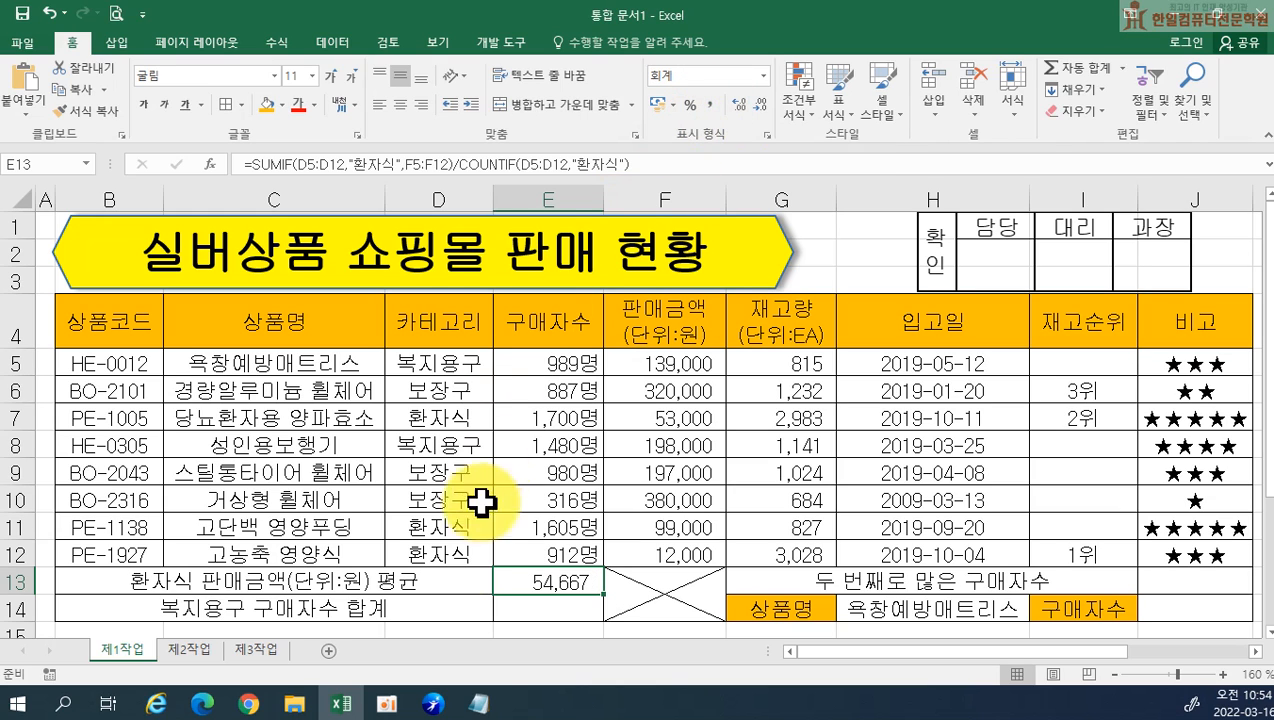
Review the recorded formulas in Notepad, return to Excel and select the 복지용구 구매자수 합계 result cell E14
left_click(478, 702)
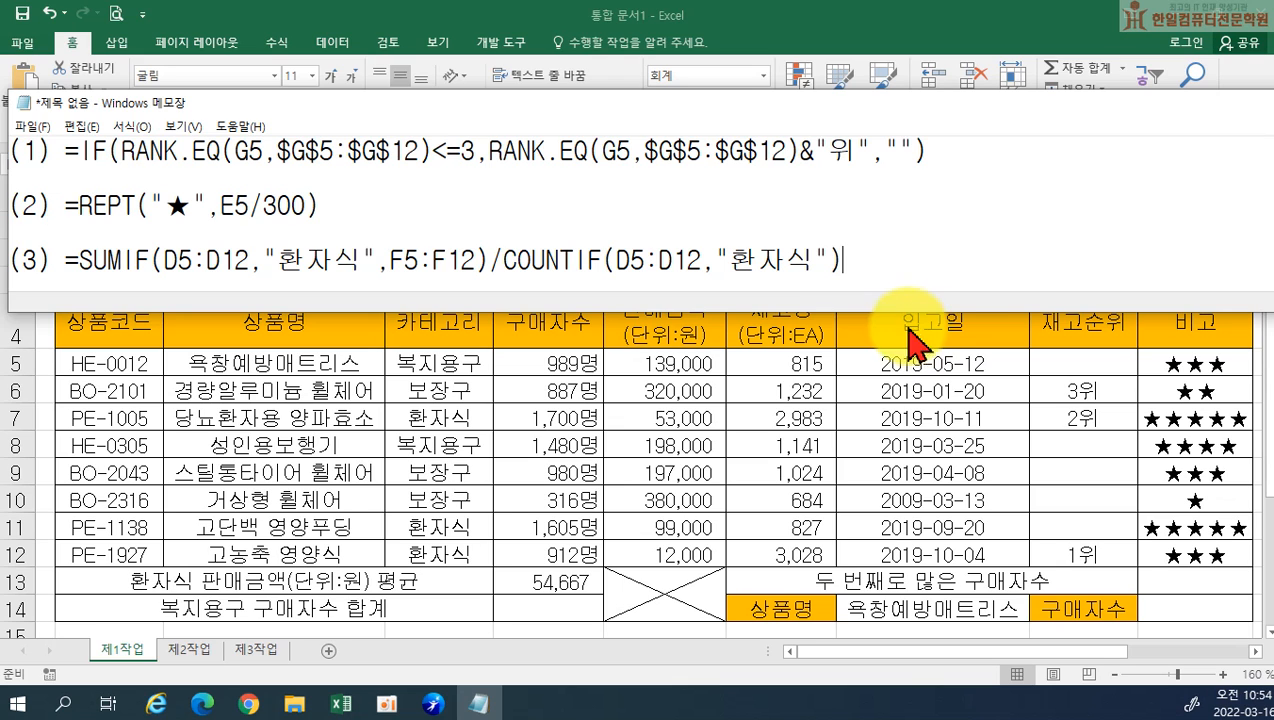
left_click(563, 521)
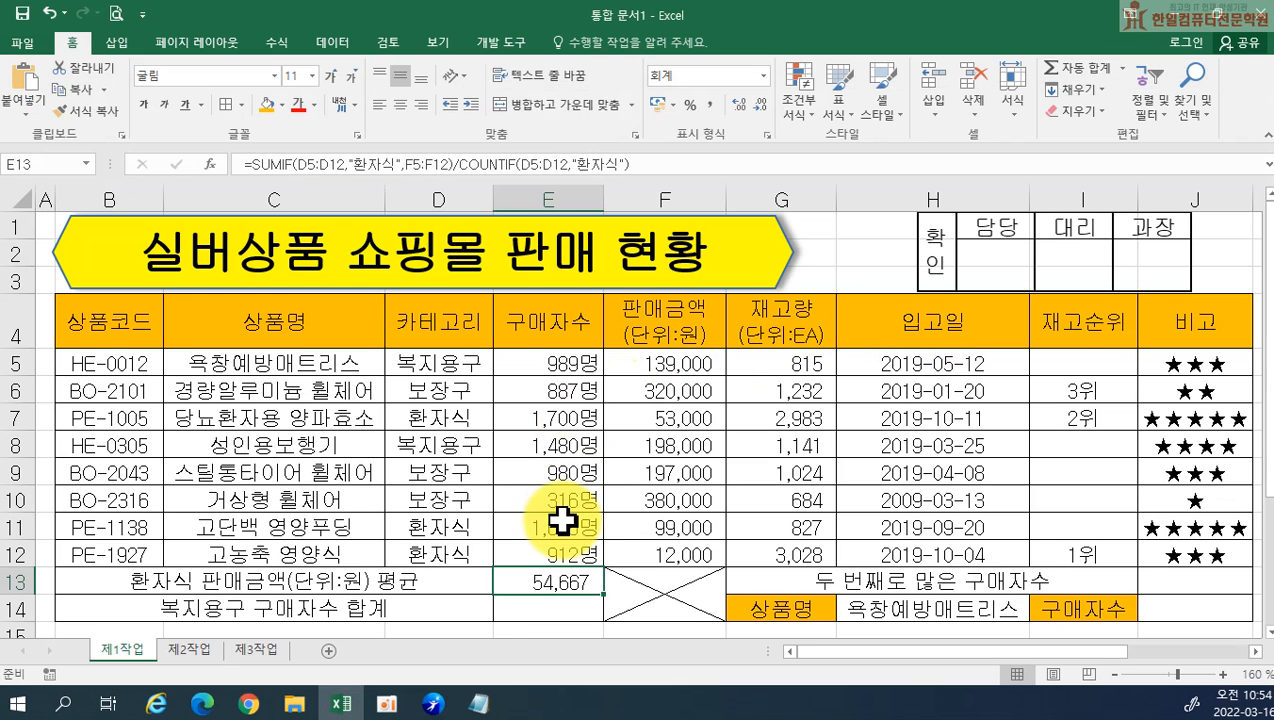
left_click(540, 607)
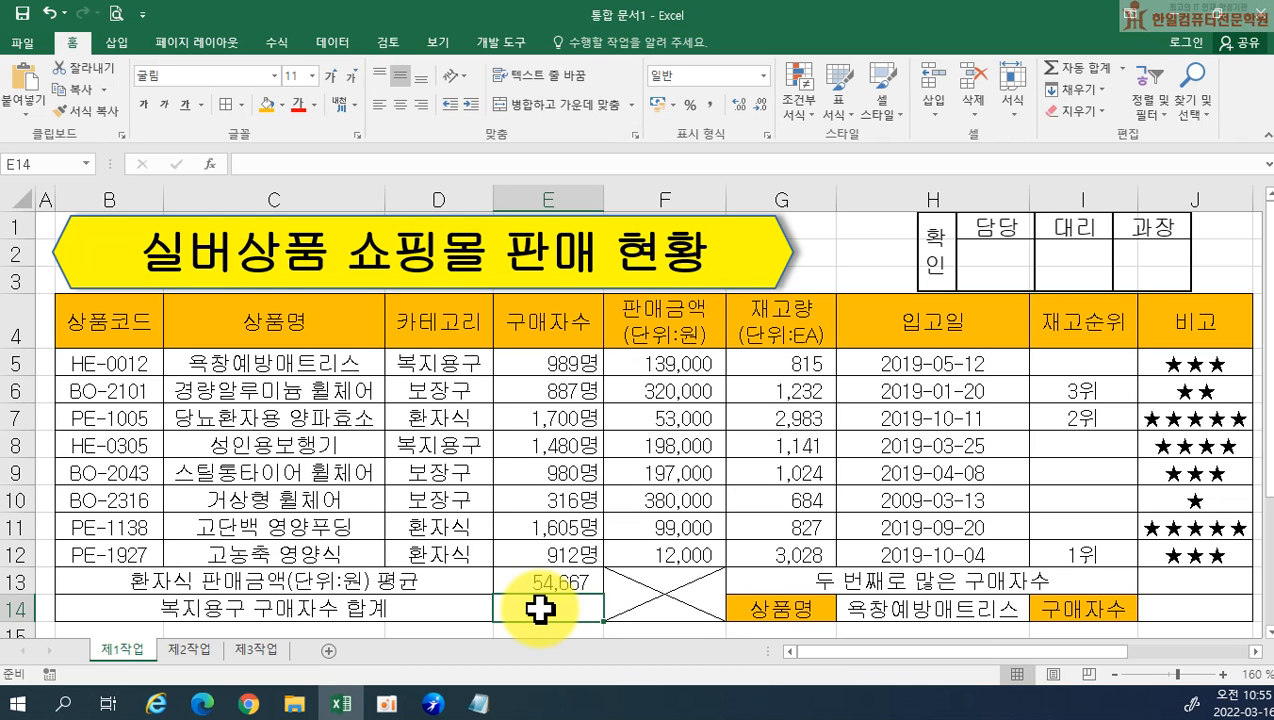
Start a DSUM formula in E14 and give it the table range B4:H12 as the database
type("=DS")
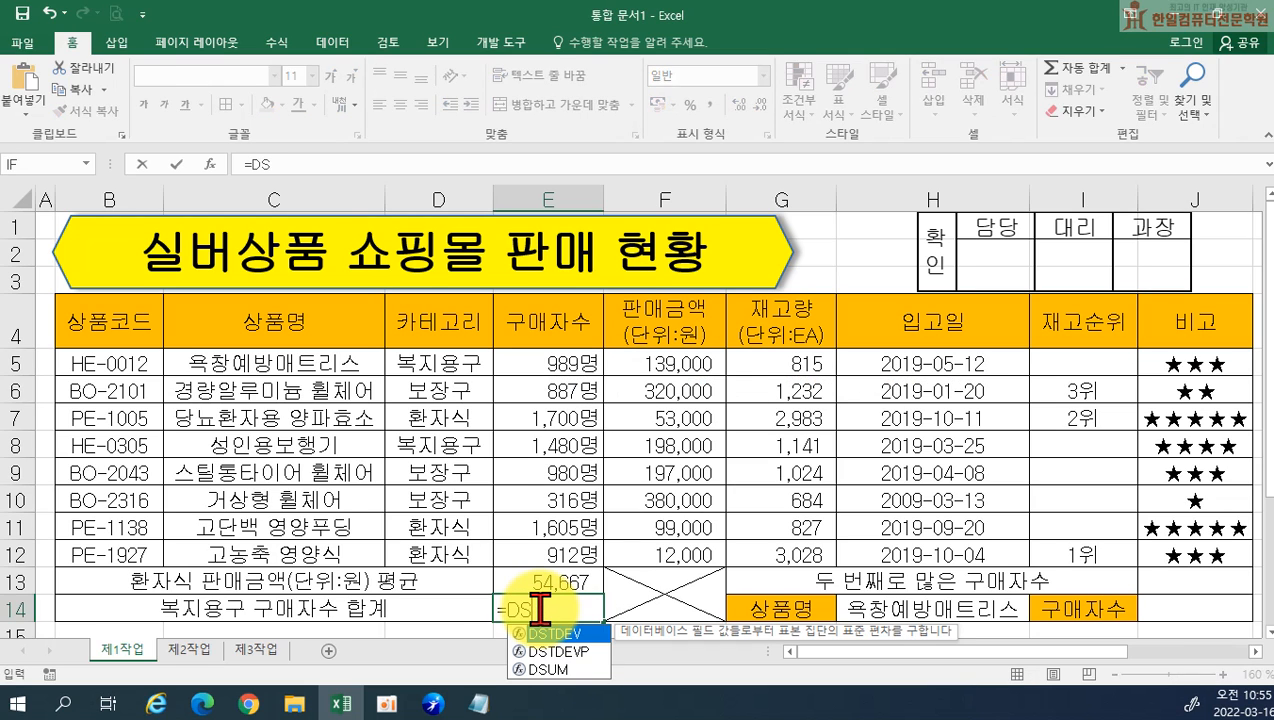
key("Down")
key("Down")
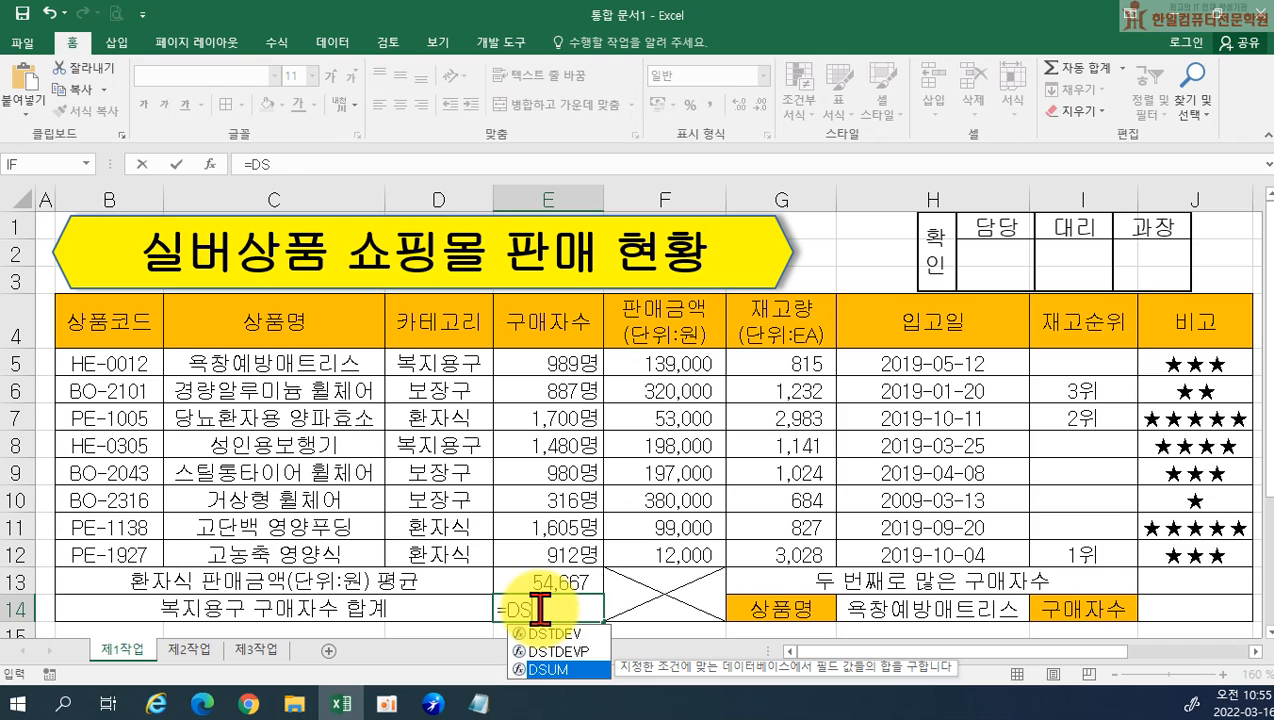
key("Tab")
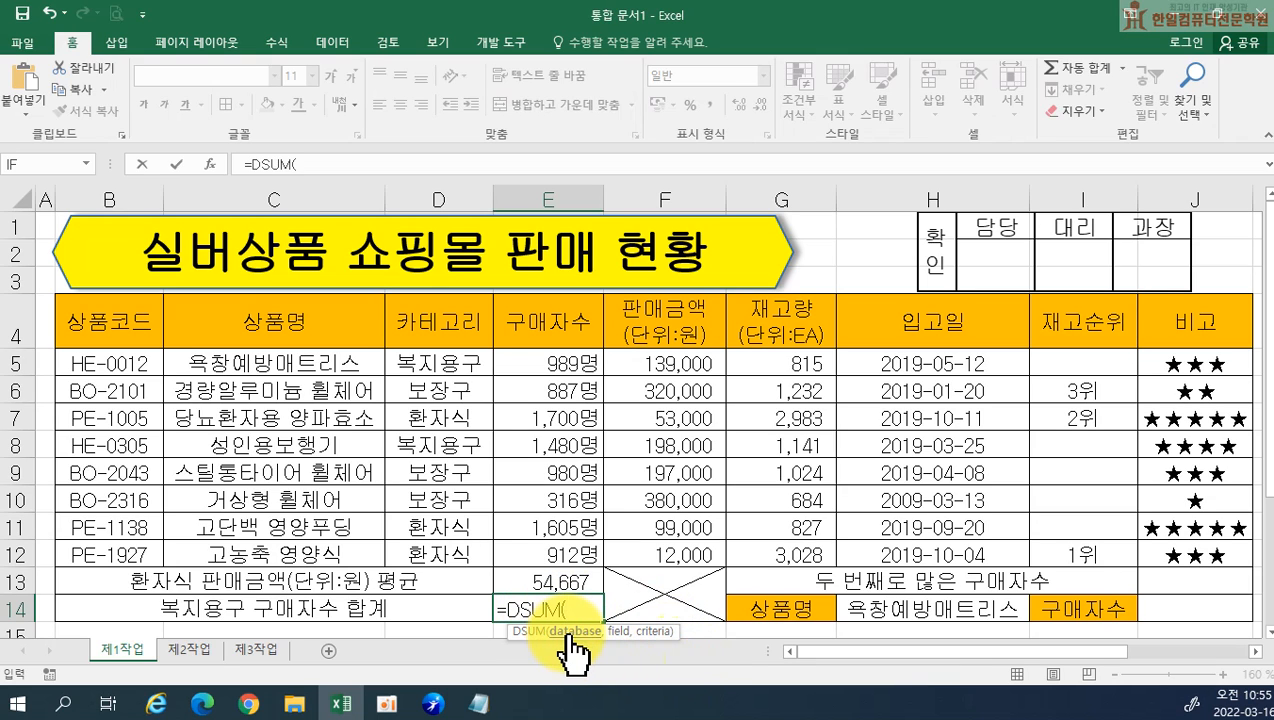
left_click_drag(96, 317, 1168, 546)
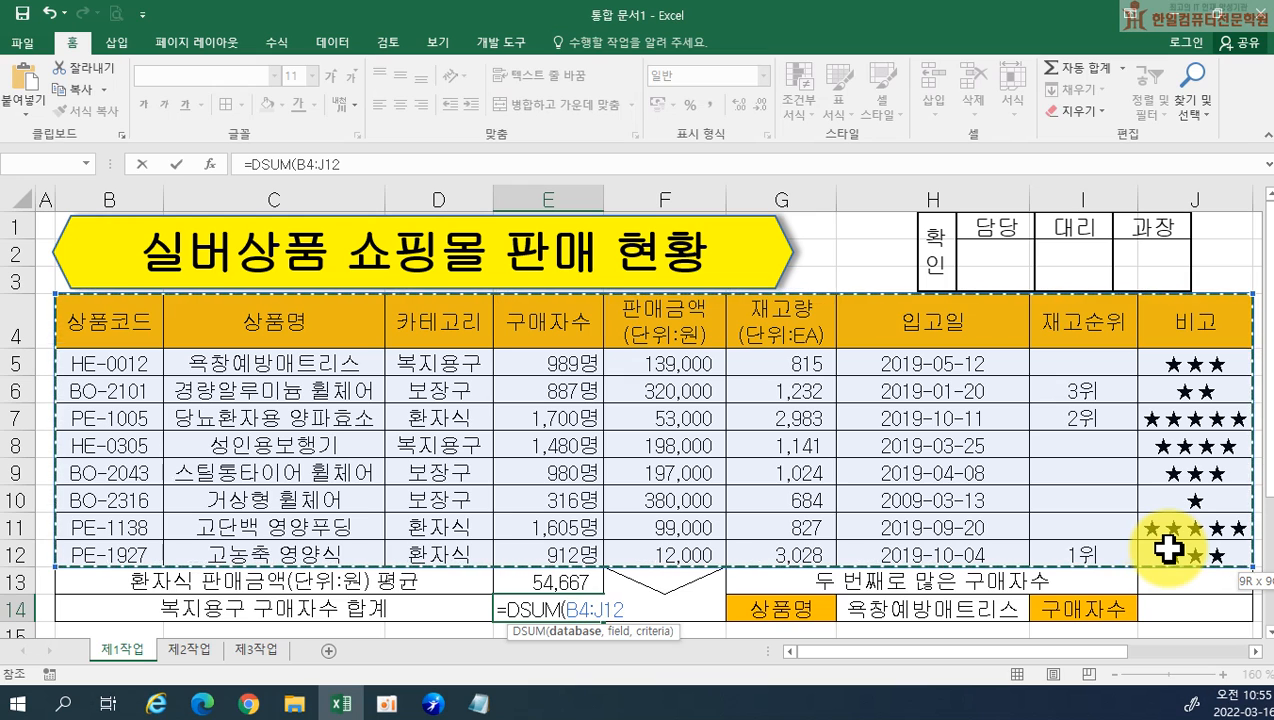
left_click_drag(1157, 549, 1005, 551)
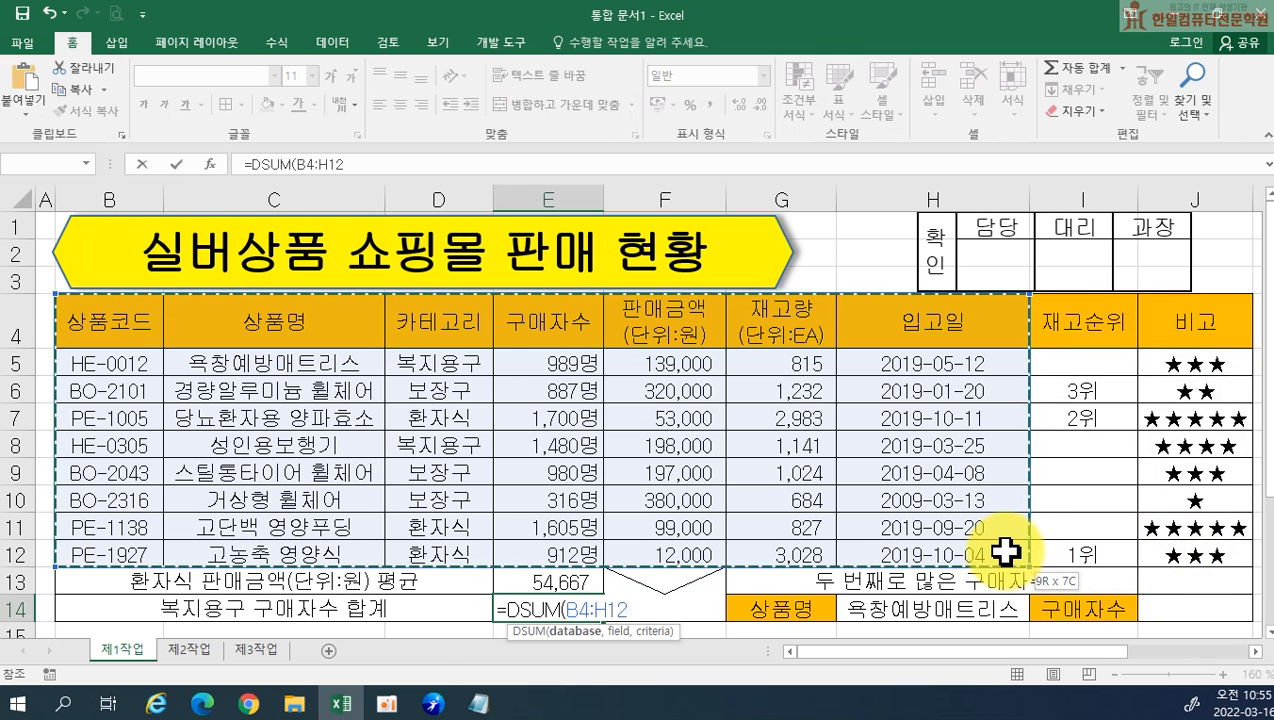
left_click_drag(1005, 551, 975, 547)
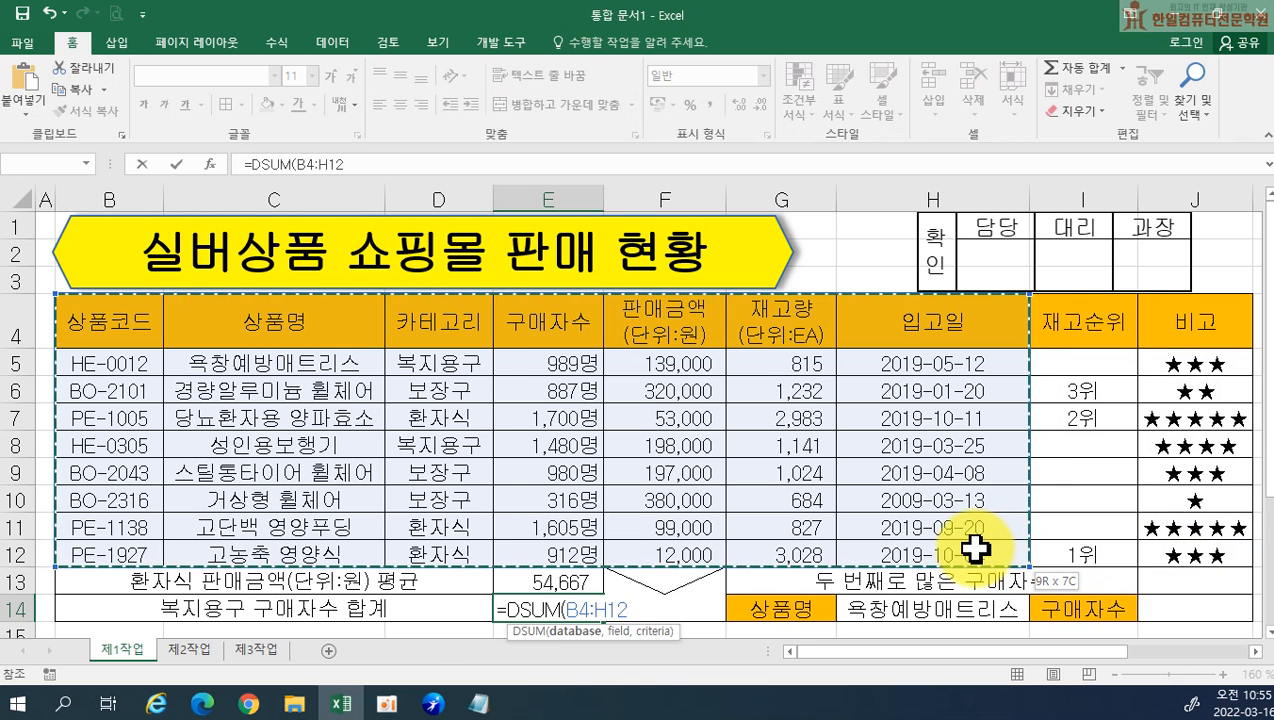
left_click_drag(975, 549, 1092, 555)
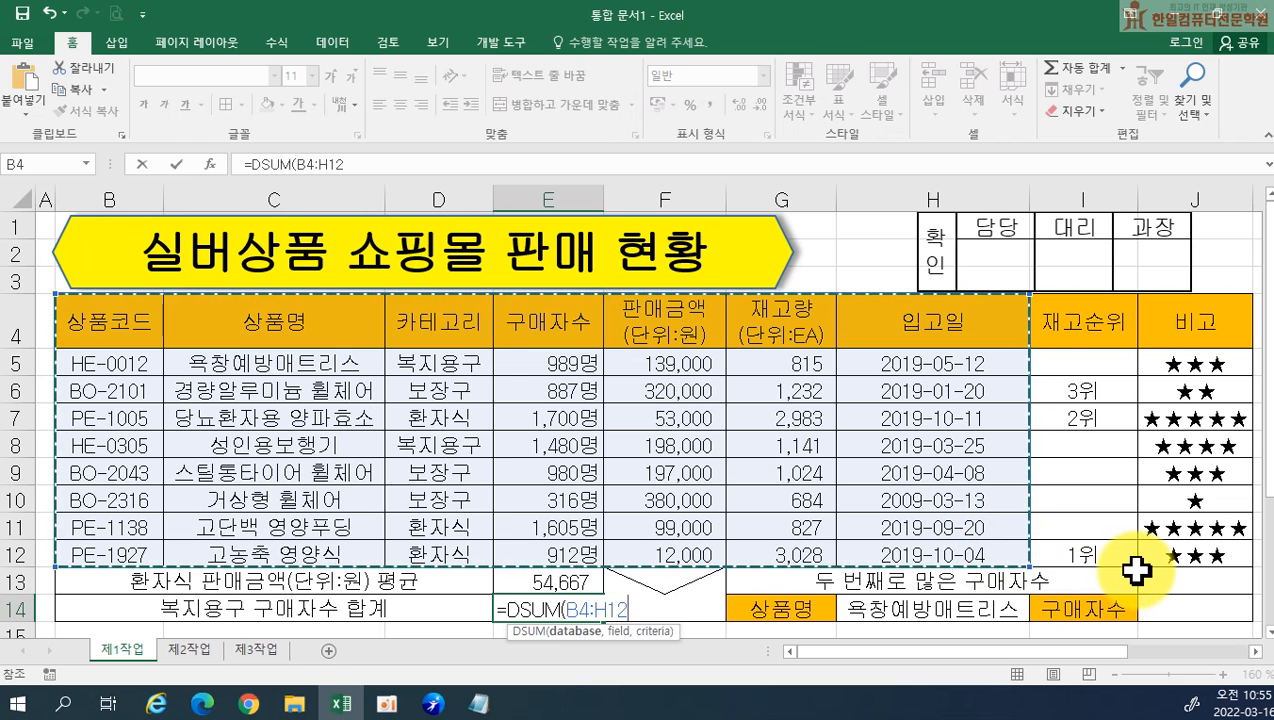
Give DSUM the field E4 and the criteria range D4:D5, and complete the formula in E14
type(",")
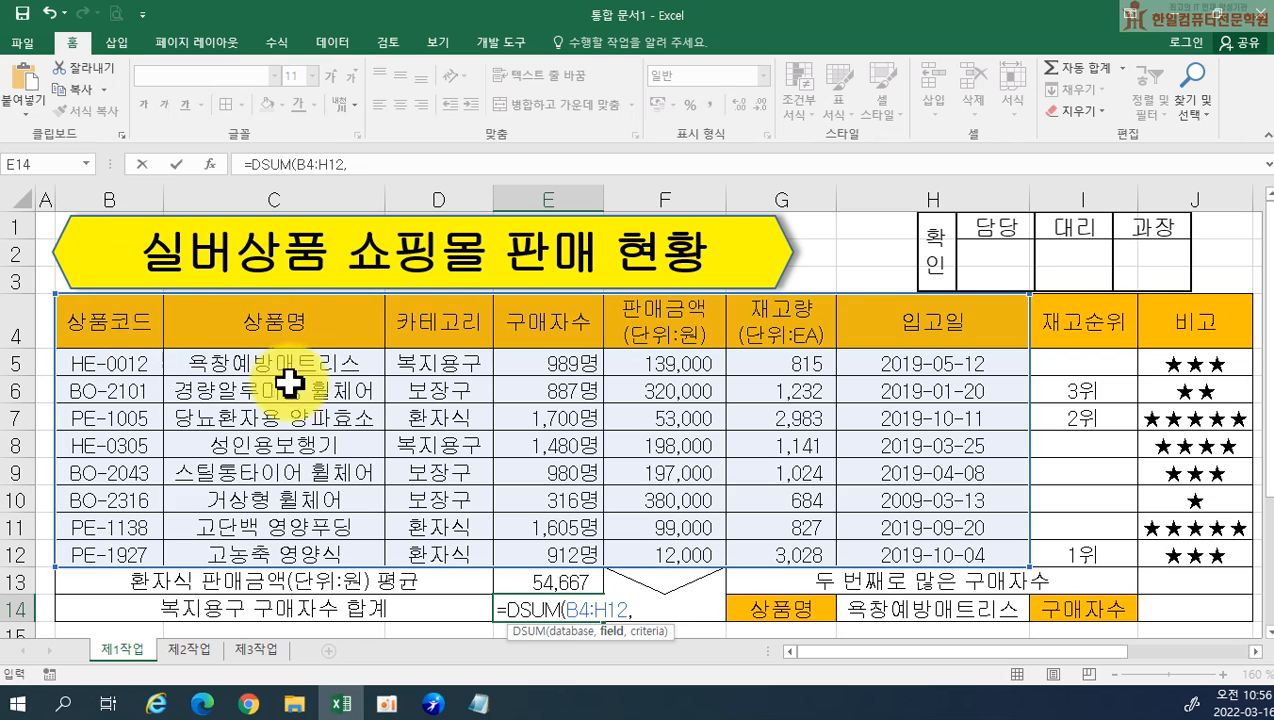
left_click(536, 324)
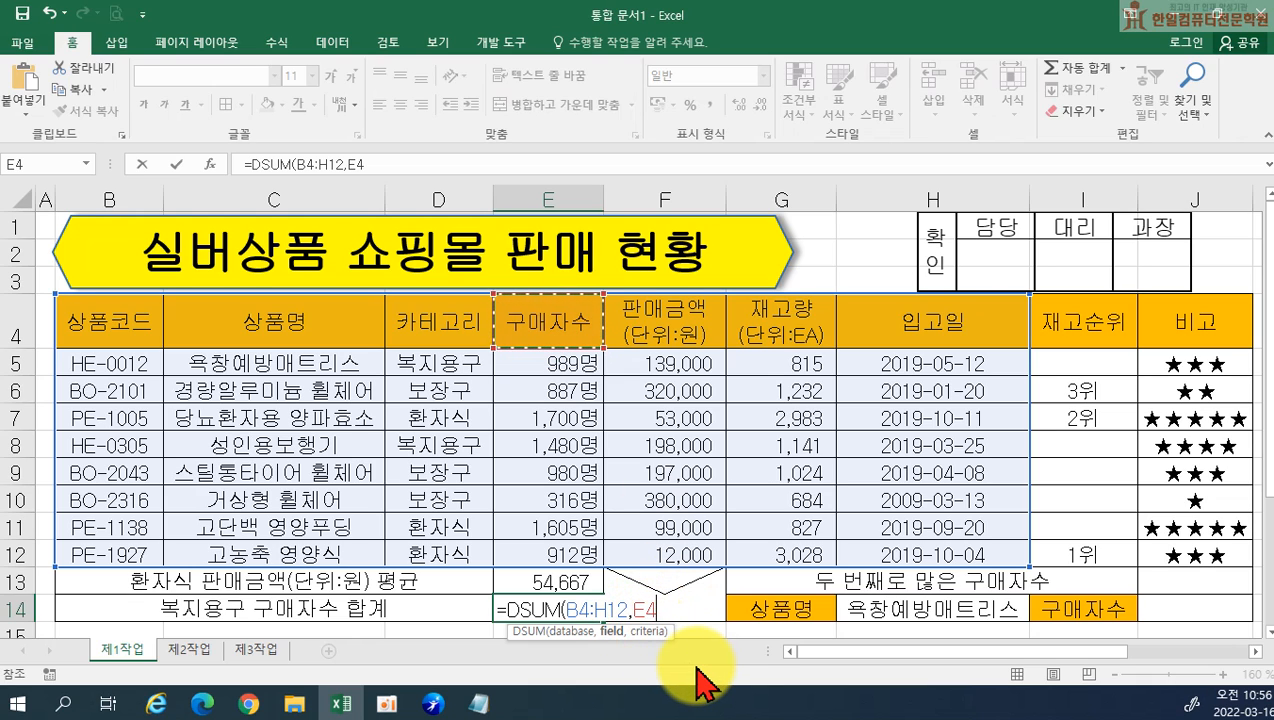
type(",")
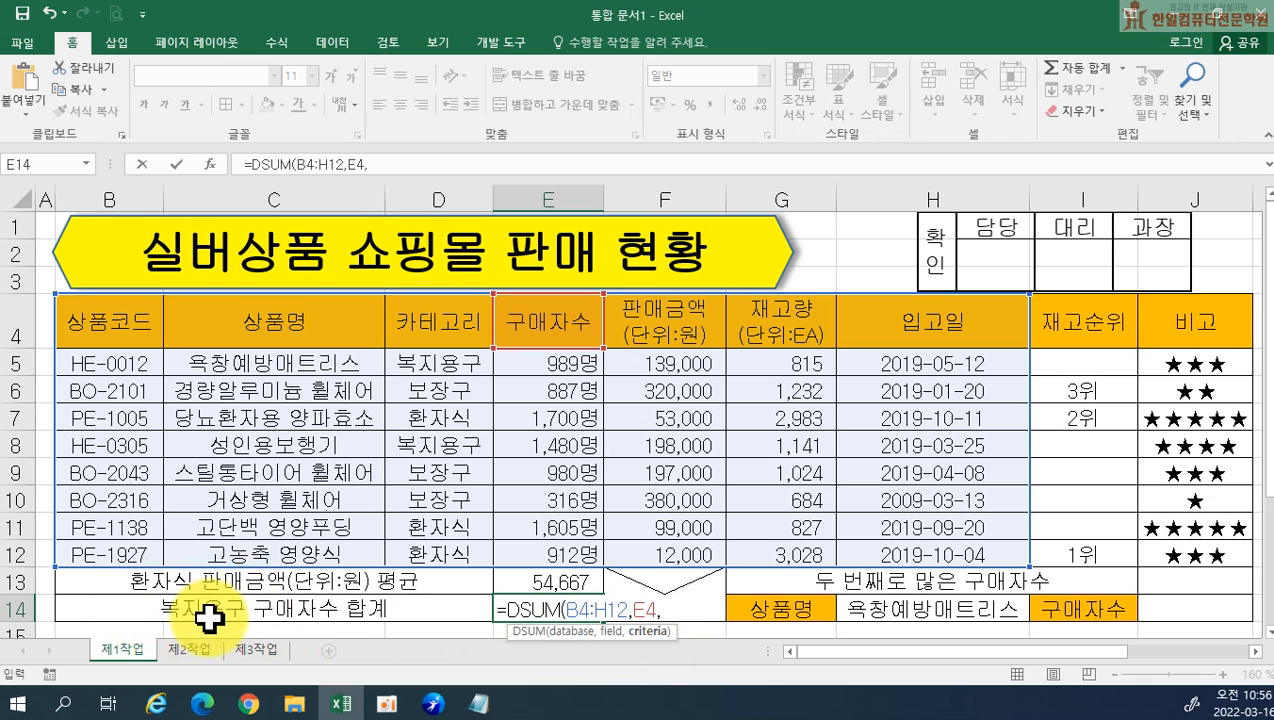
left_click_drag(428, 334, 430, 355)
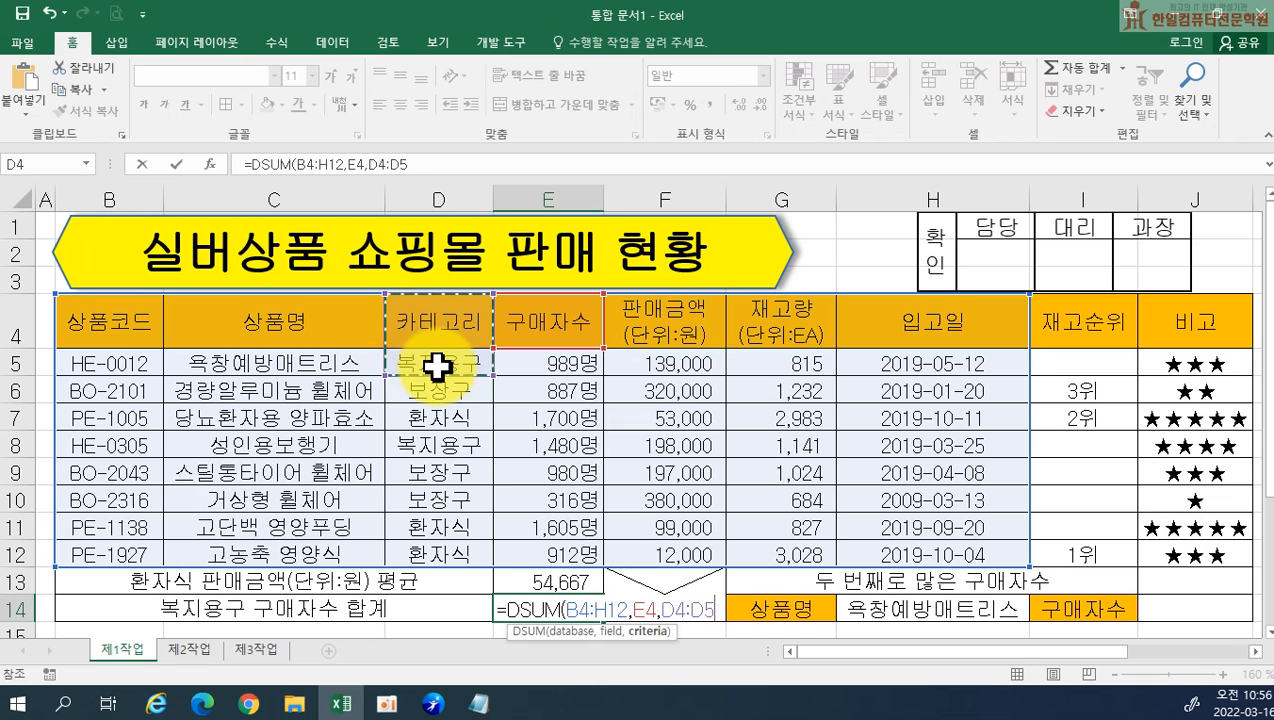
type(")")
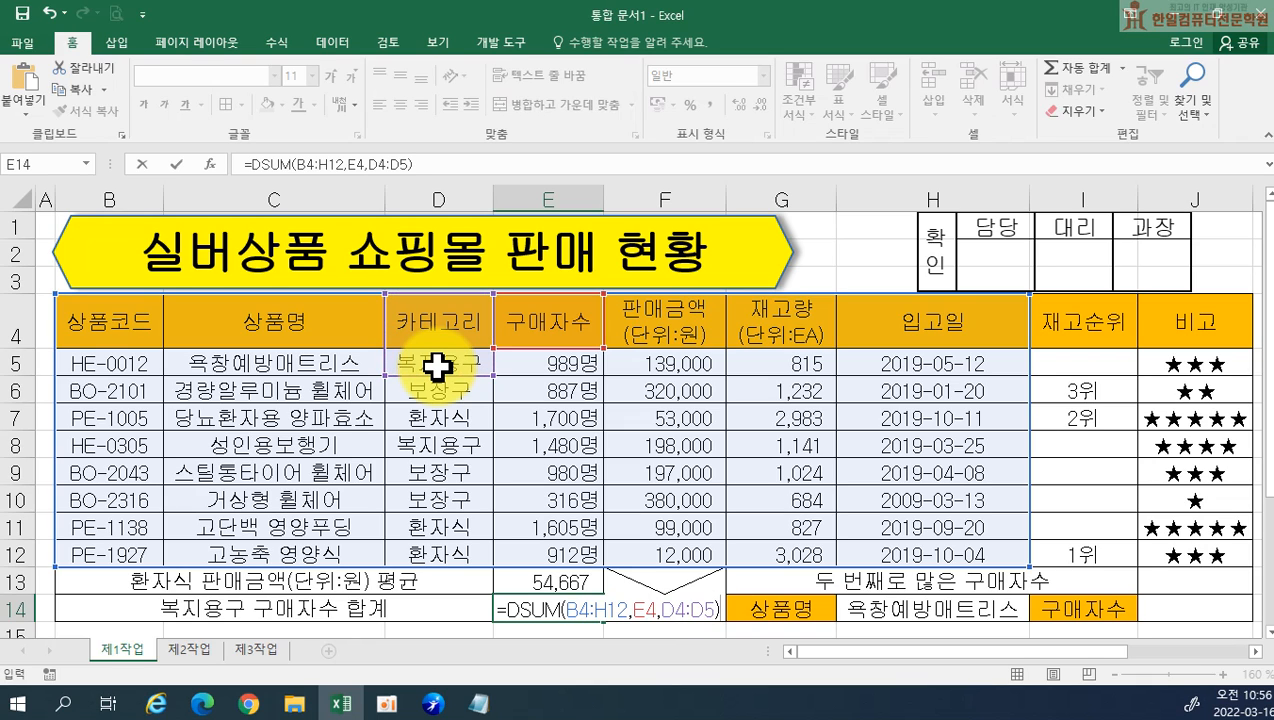
key("Return")
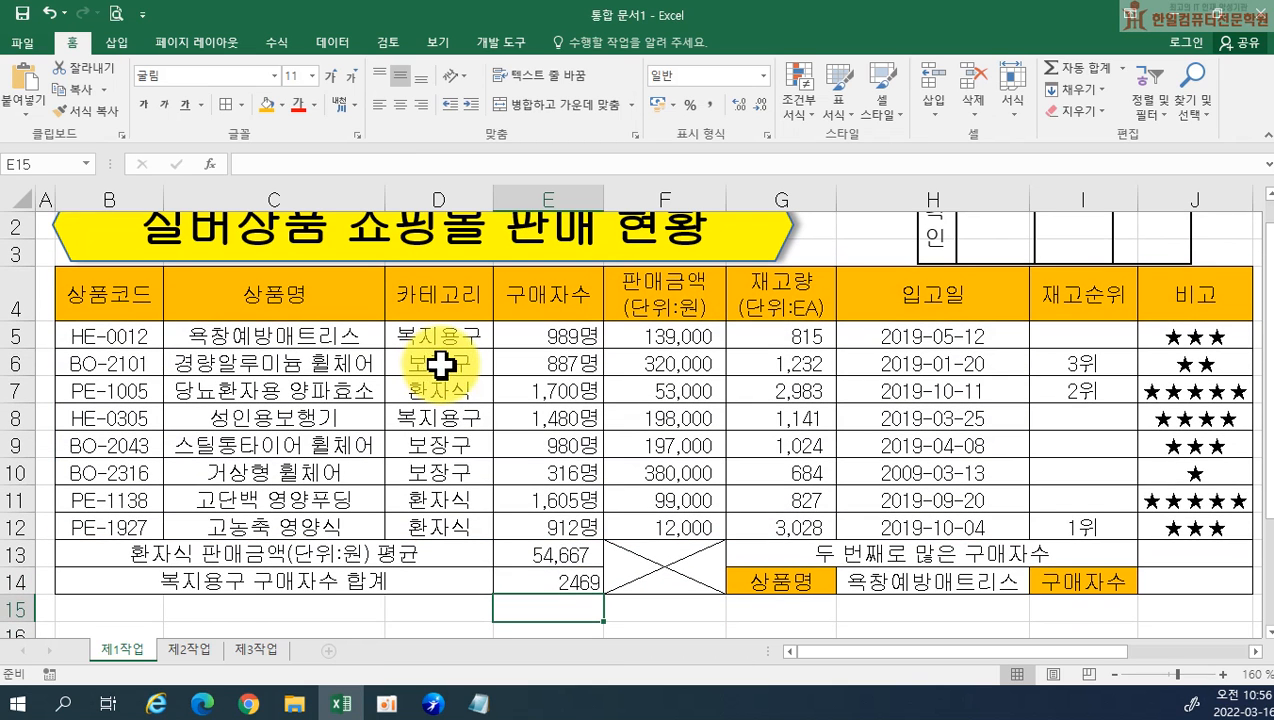
Copy the formula text from E14 into Notepad below the third formula, labelled "(4)", and add a new line after it
double_click(526, 583)
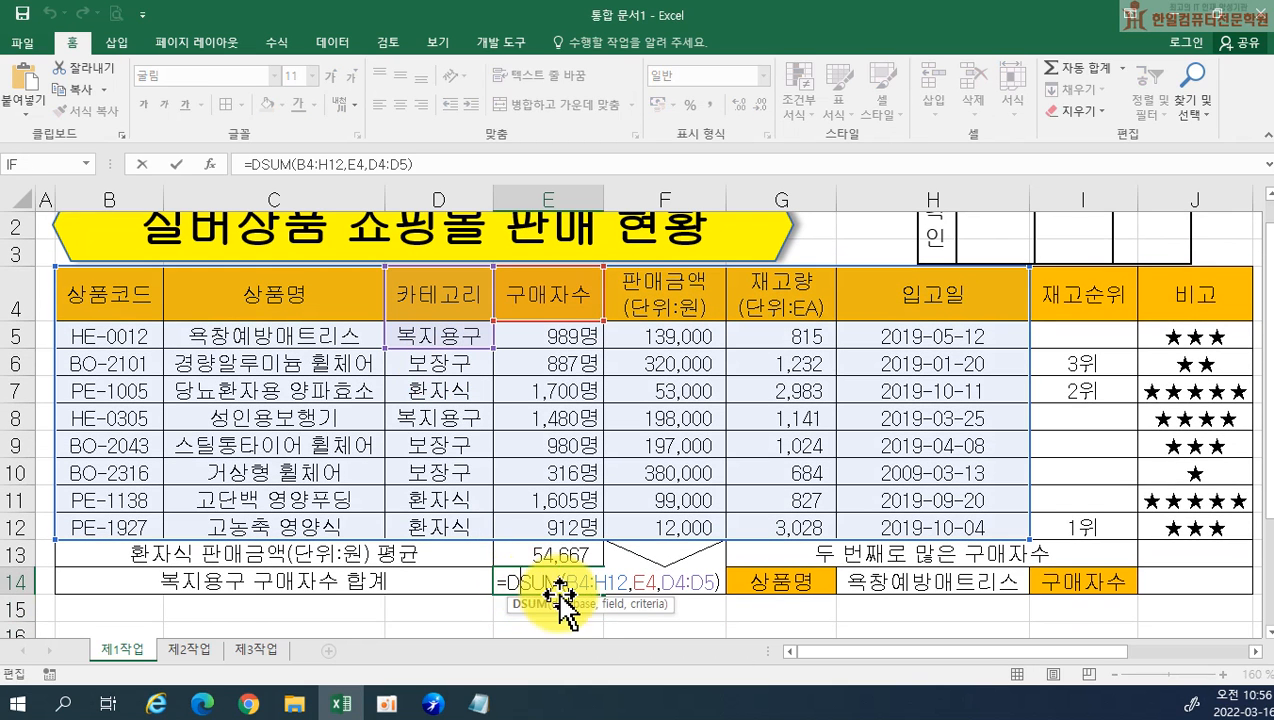
left_click_drag(498, 588, 762, 622)
key("ctrl+c")
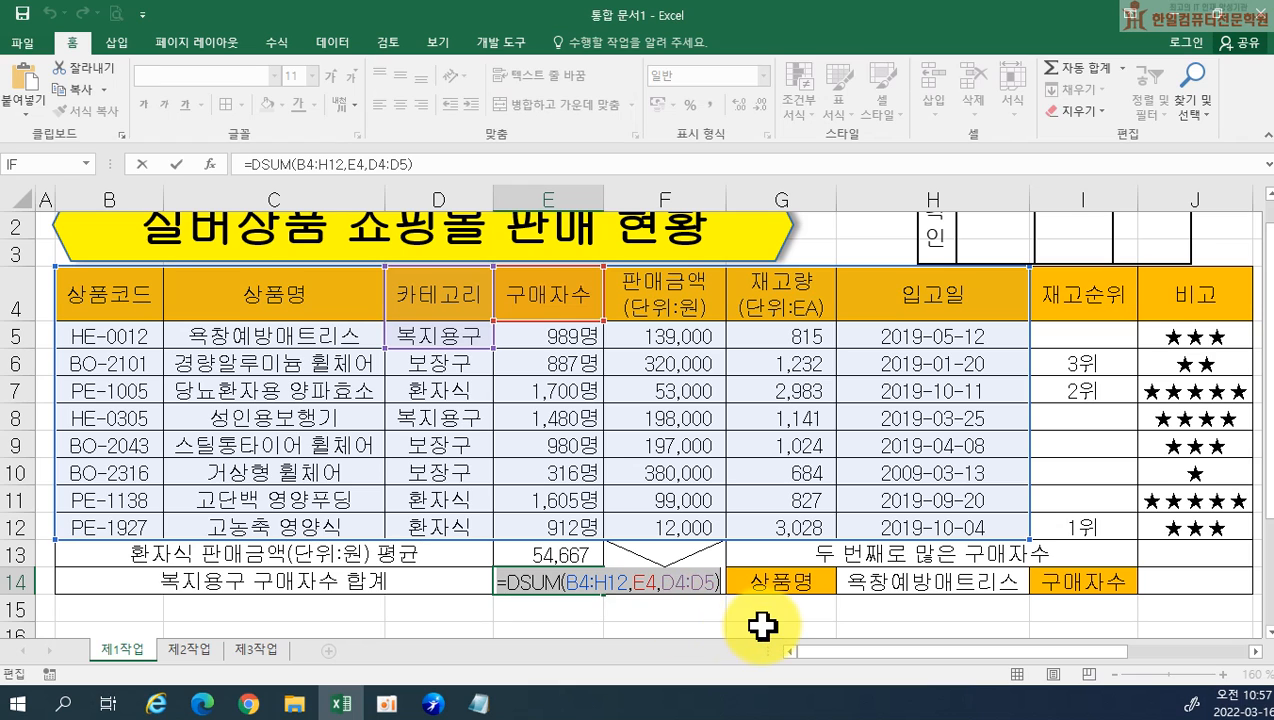
key("Return")
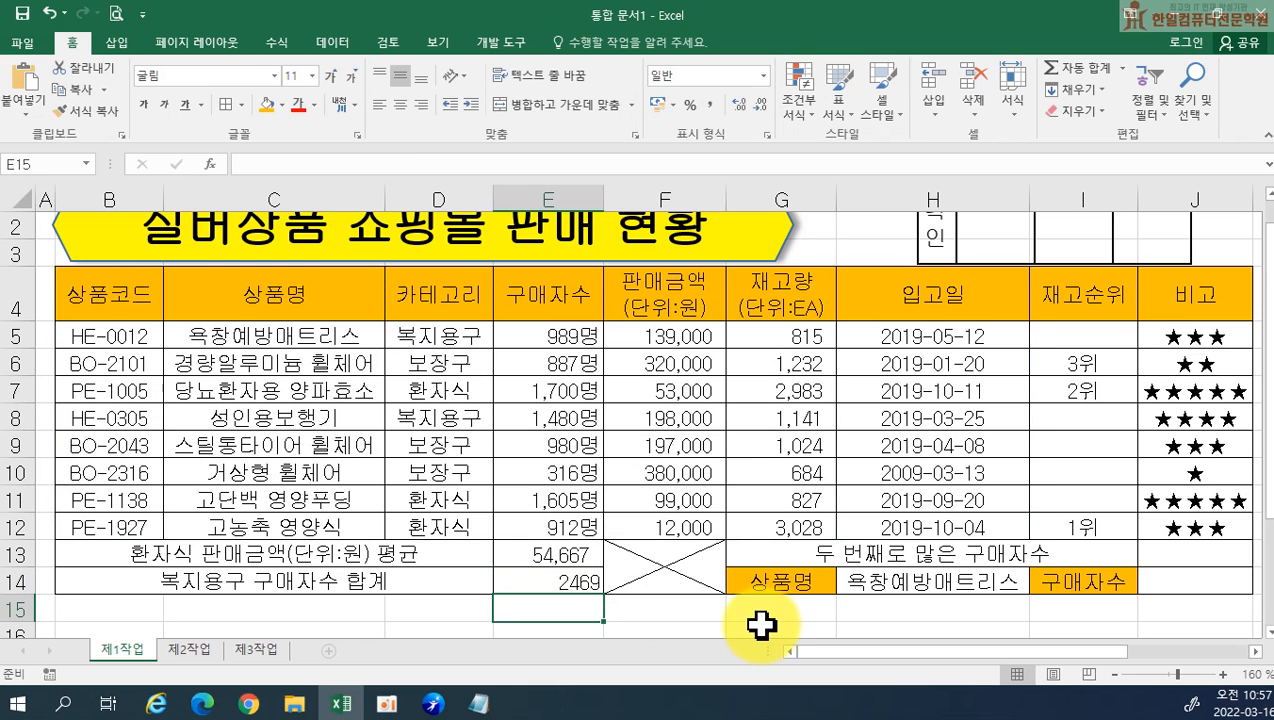
left_click(478, 704)
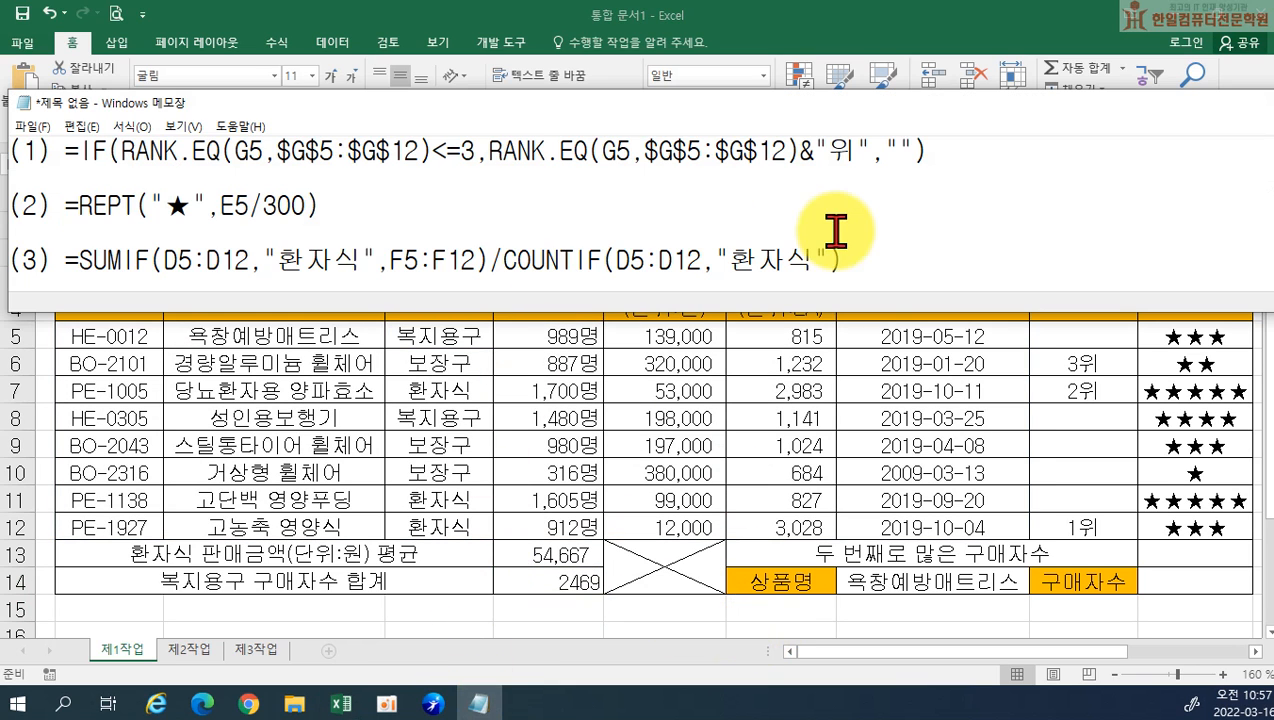
left_click(887, 276)
key("Return")
type("(4)")
key("ctrl+v")
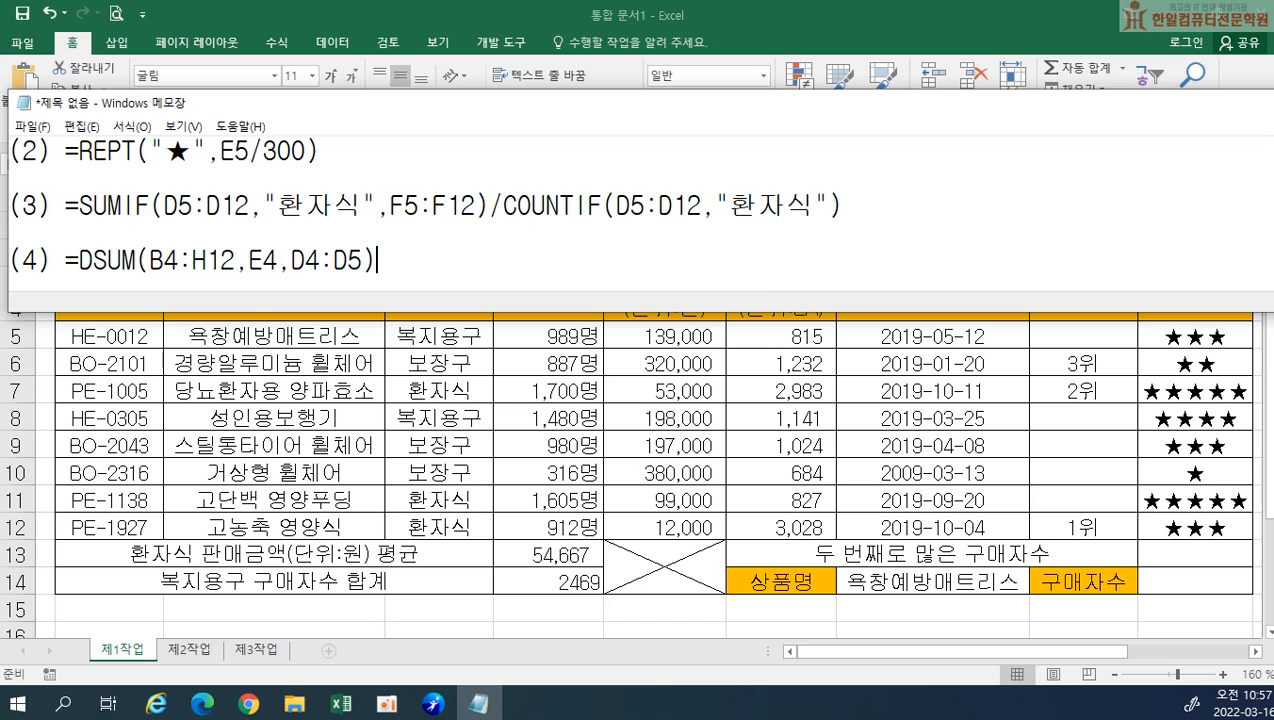
key("Return")
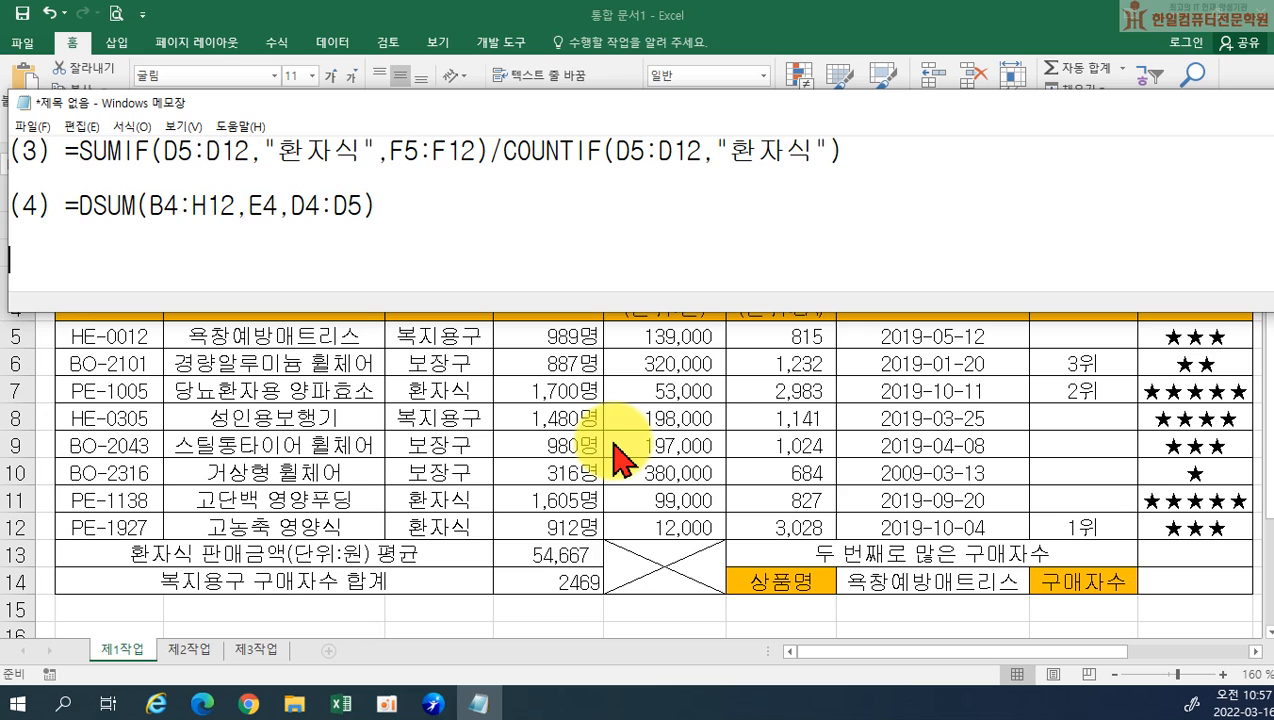
Return to Excel and apply the comma style to the 복지용구 구매자수 합계 result in E14
left_click(540, 584)
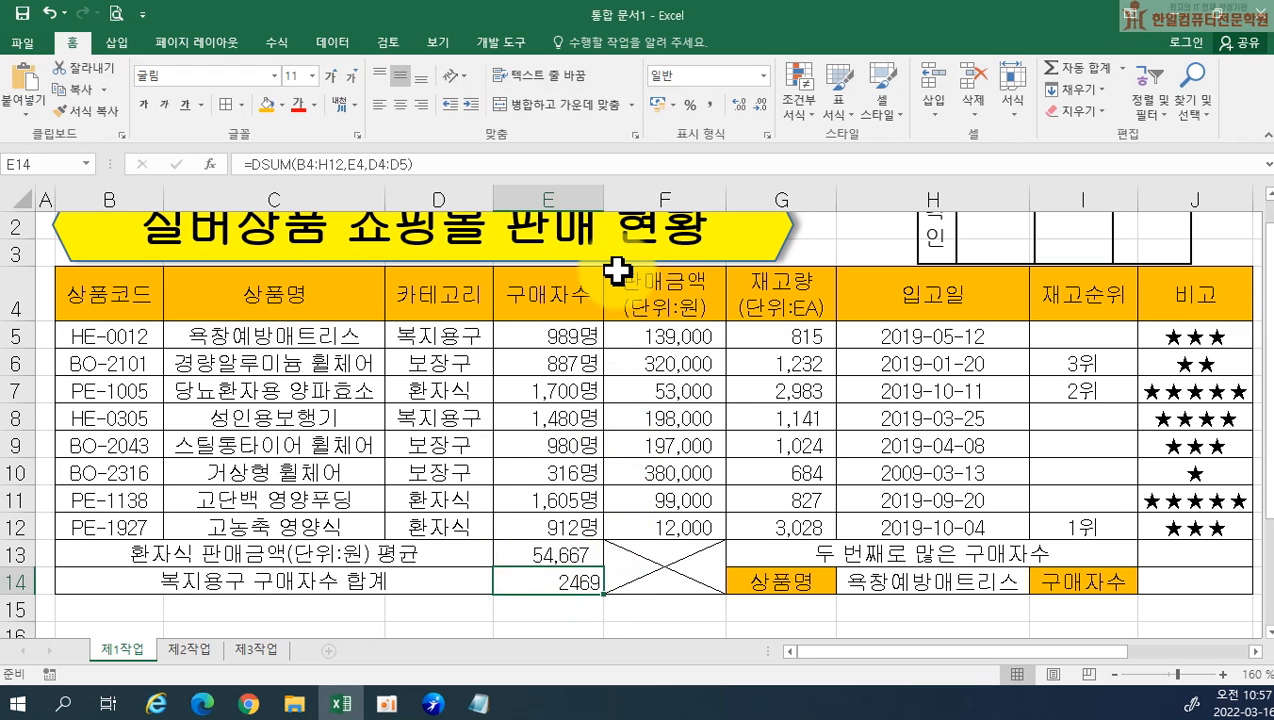
left_click(709, 106)
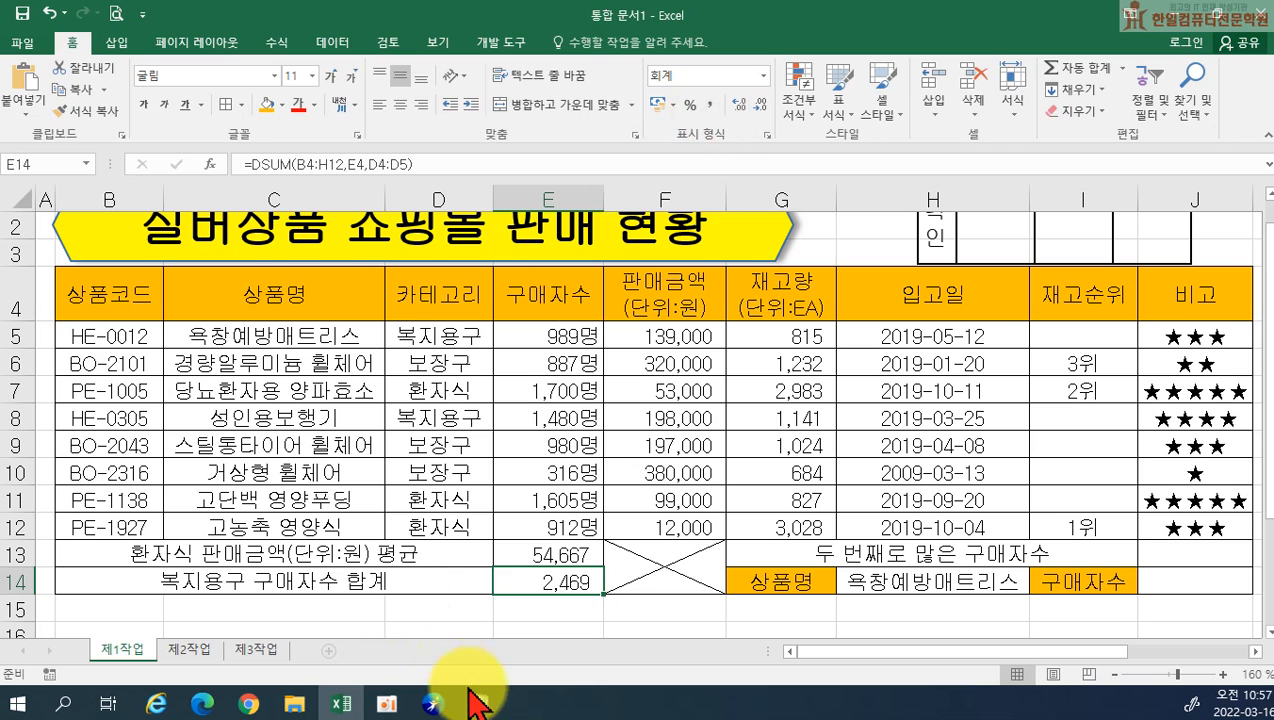
left_click(479, 705)
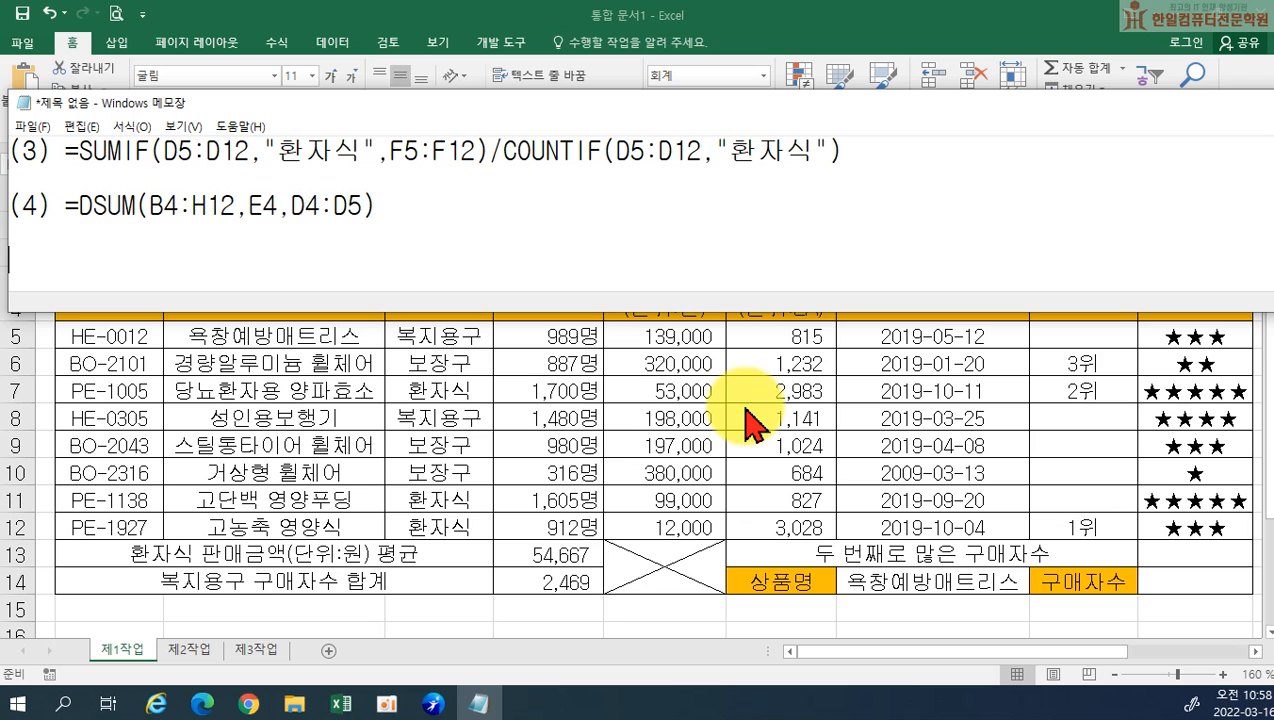
key("alt+Tab")
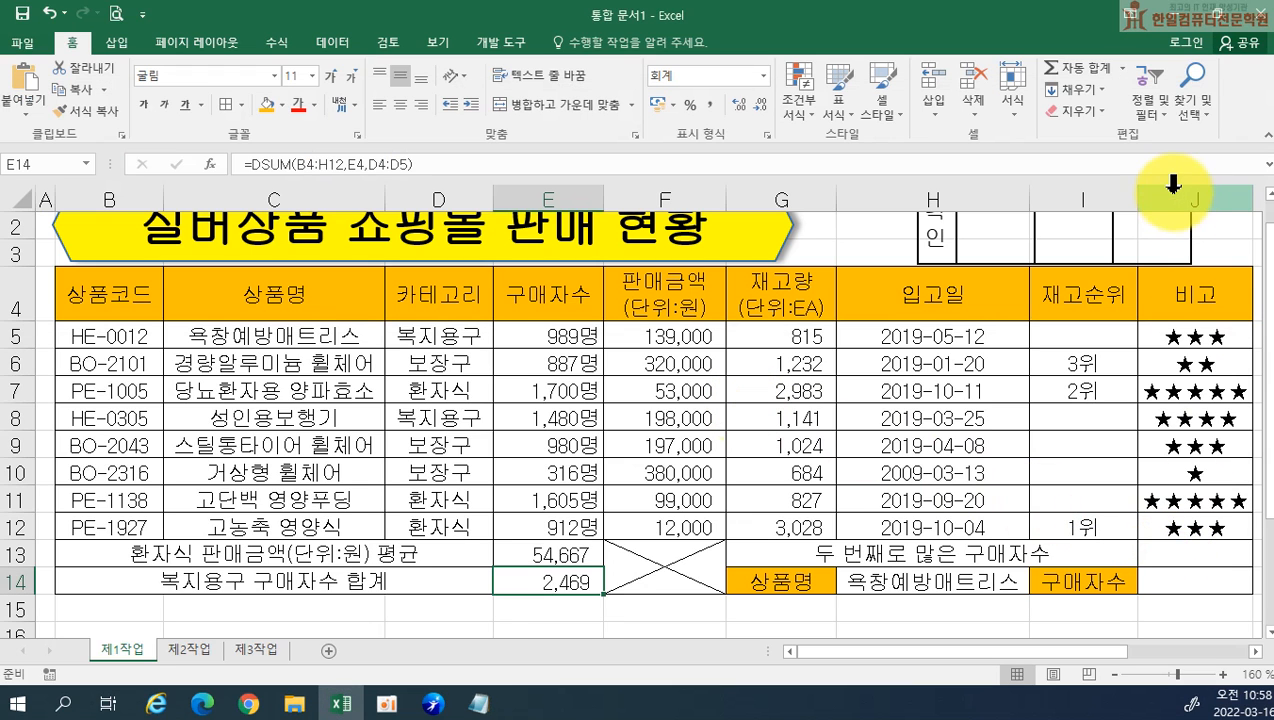
Enter a LARGE formula in J13 that finds the second-largest value in the 구매자수 range E5:E12
left_click(1197, 556)
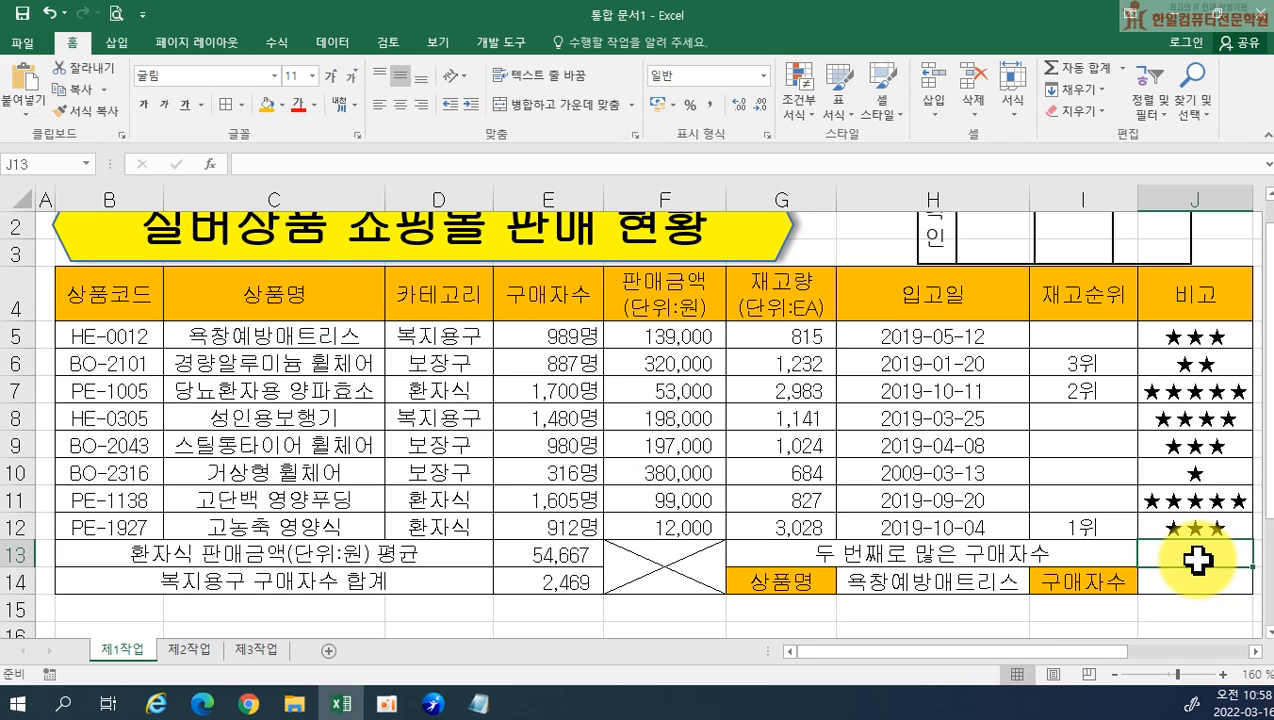
type("=L")
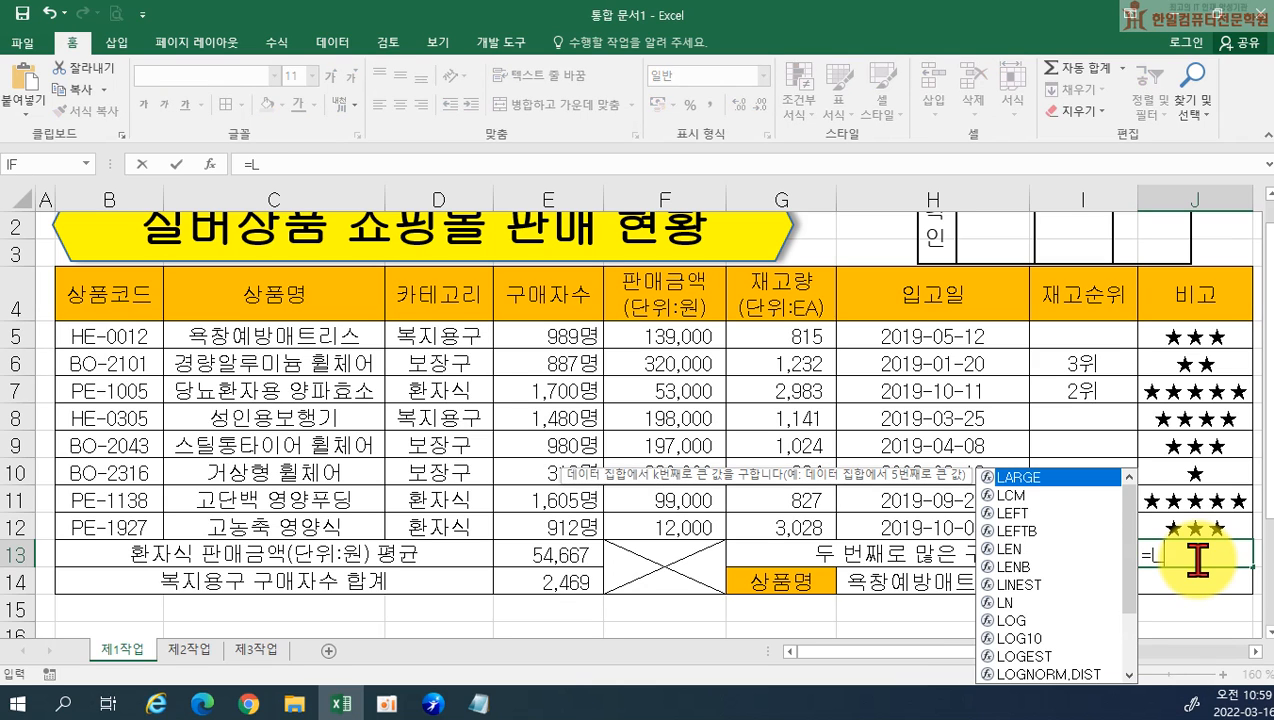
key("Tab")
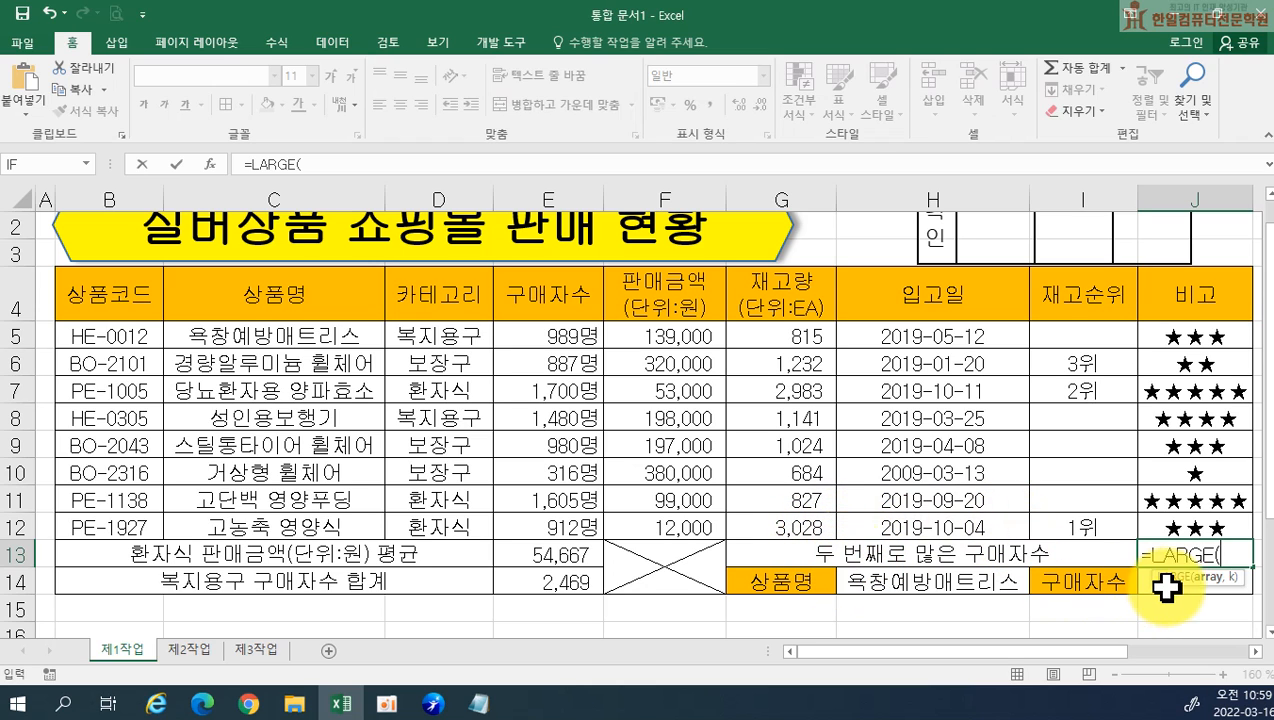
left_click(553, 331)
left_click_drag(553, 331, 543, 515)
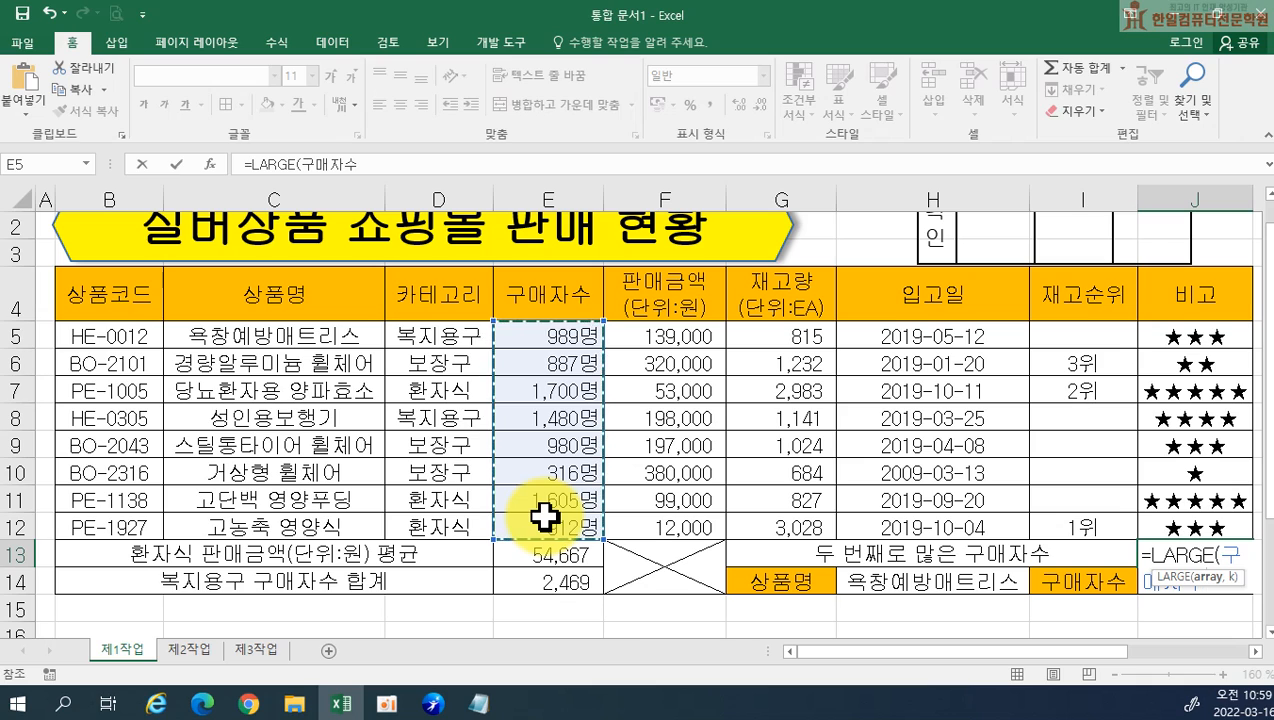
type(",")
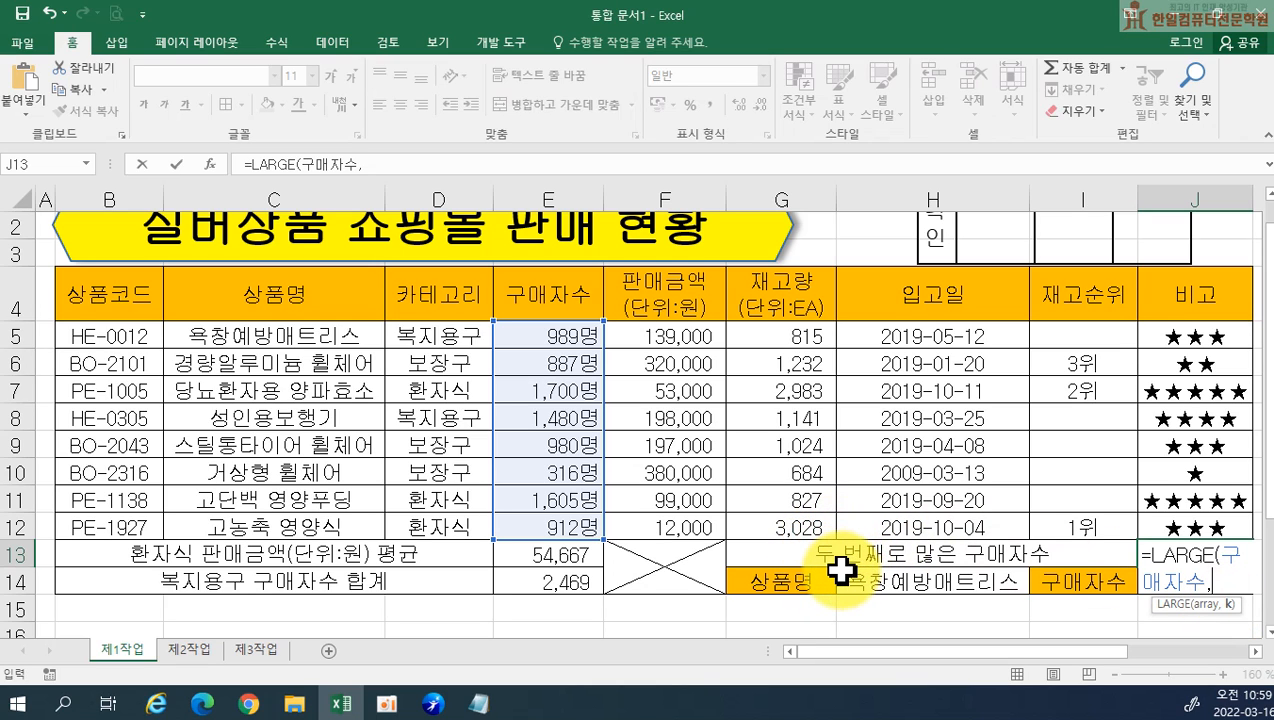
type("2)")
key("Return")
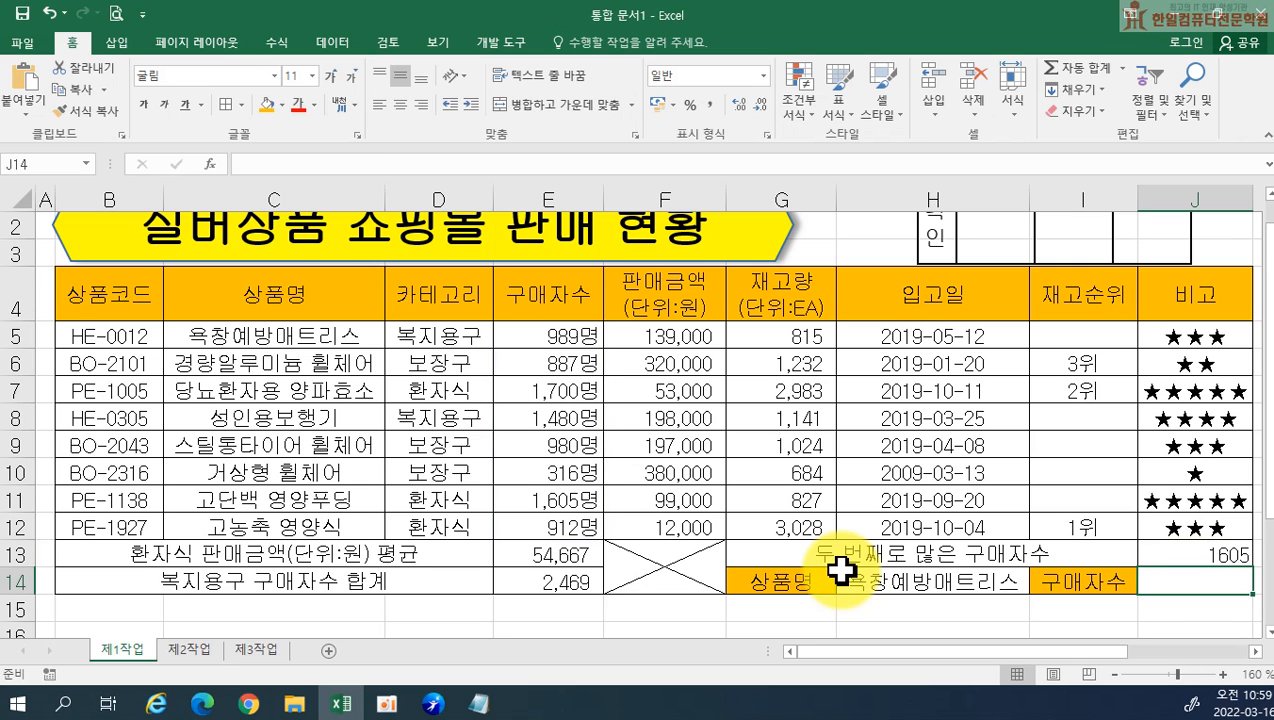
Copy the LARGE formula text from J13 into Notepad below the fourth formula, labelled "(5)", with a blank line between
double_click(1140, 553)
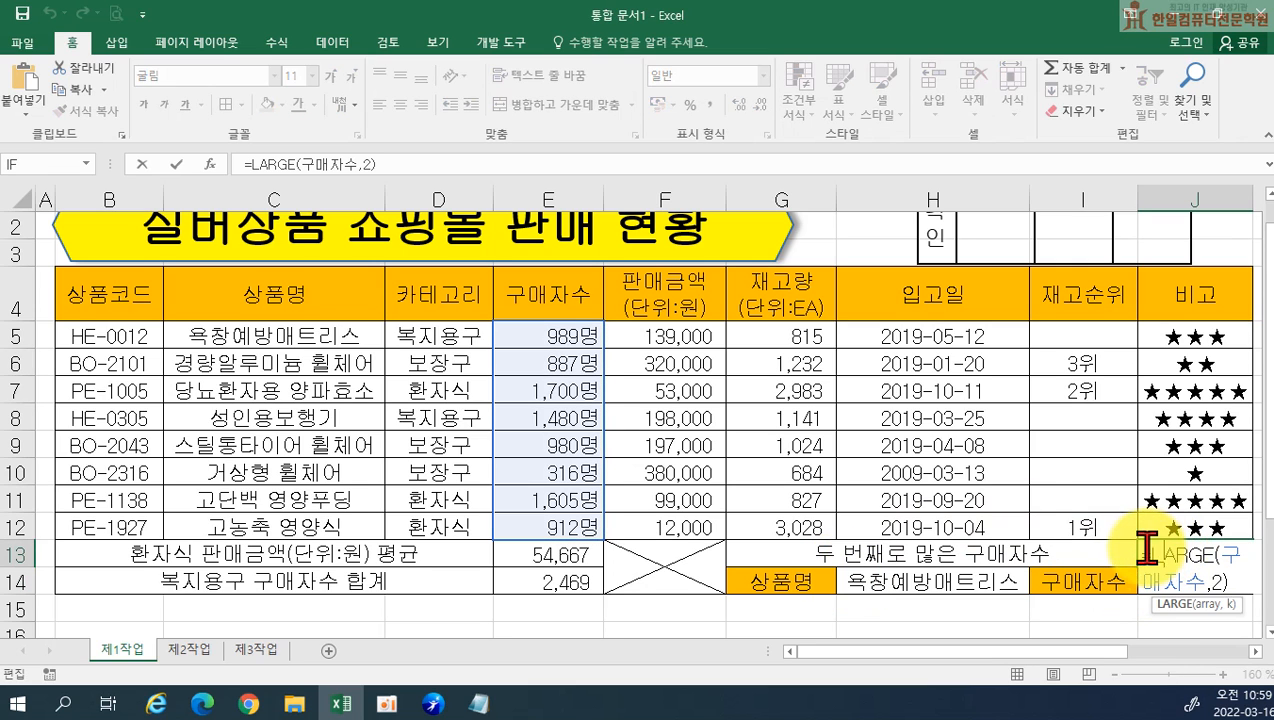
left_click_drag(1230, 553, 1244, 590)
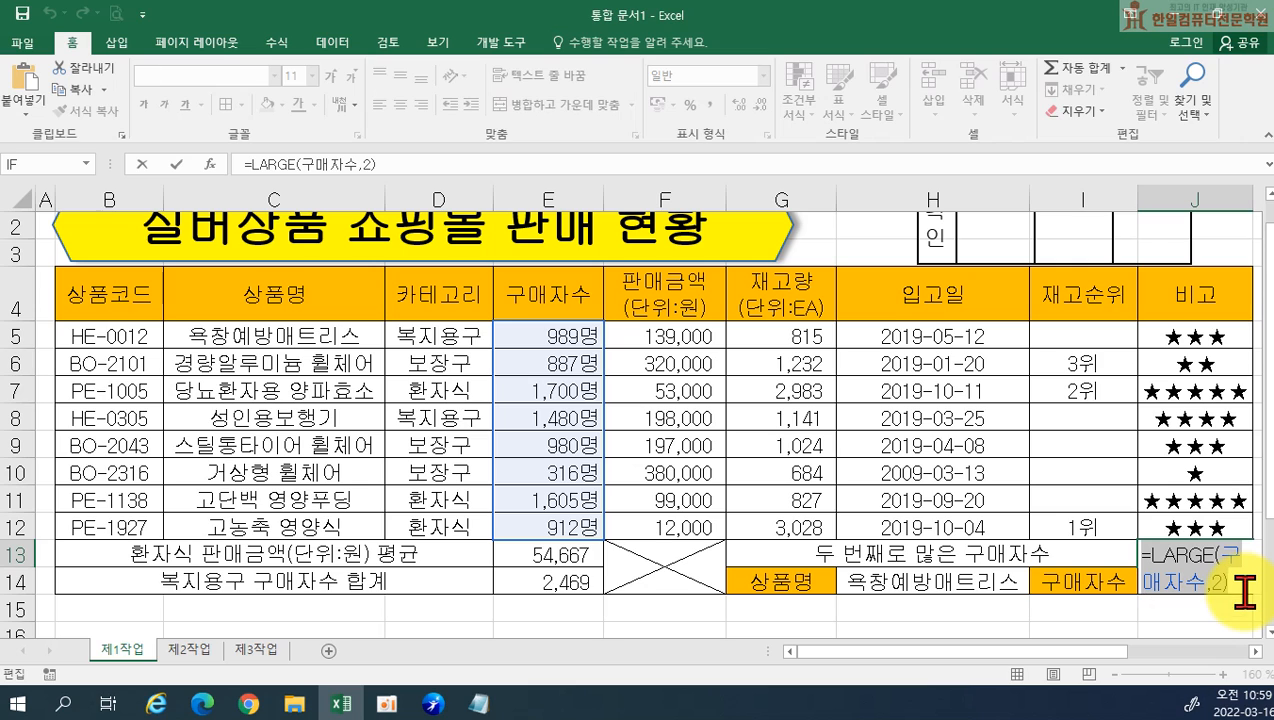
key("Escape")
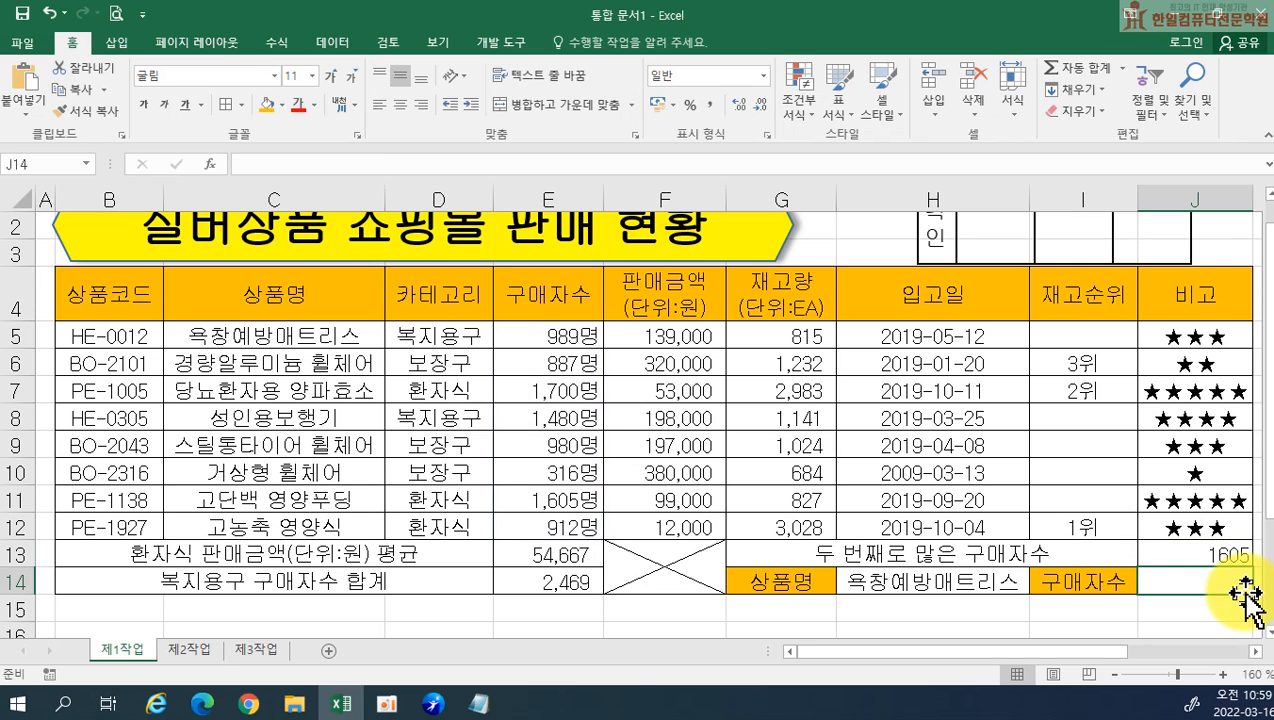
left_click(480, 704)
left_click(390, 205)
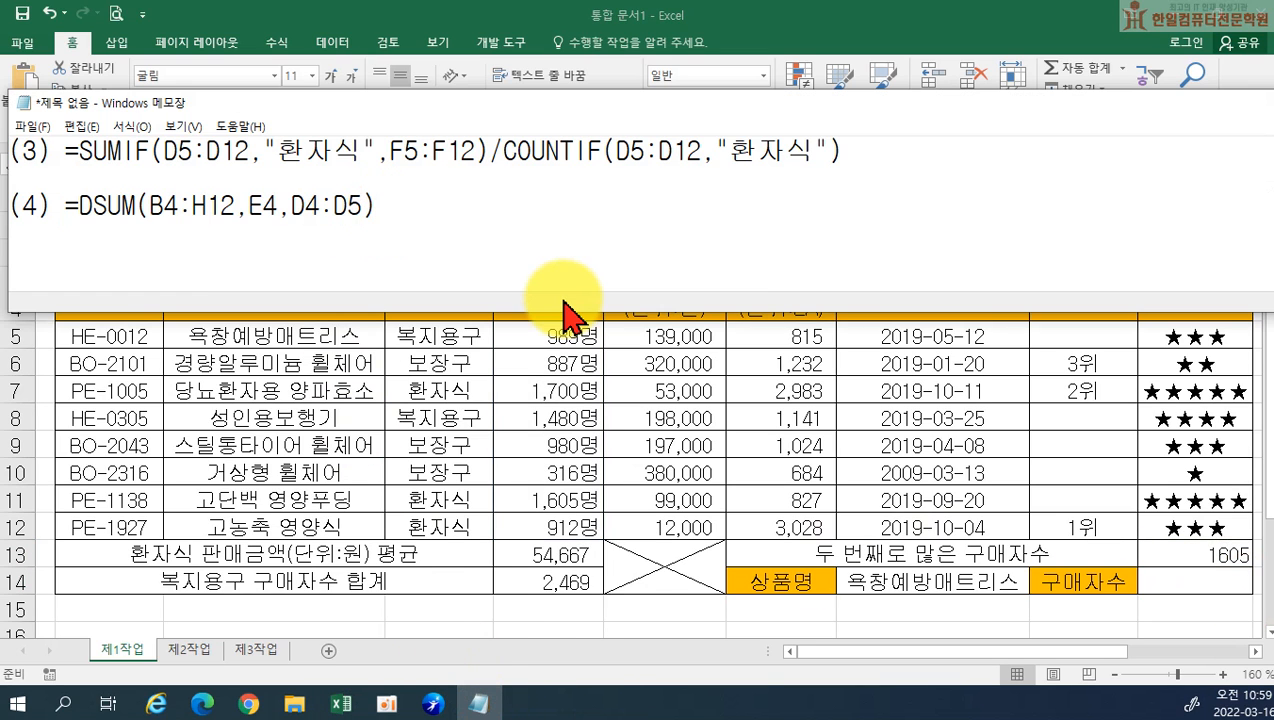
key("Return")
key("Return")
type("(5)")
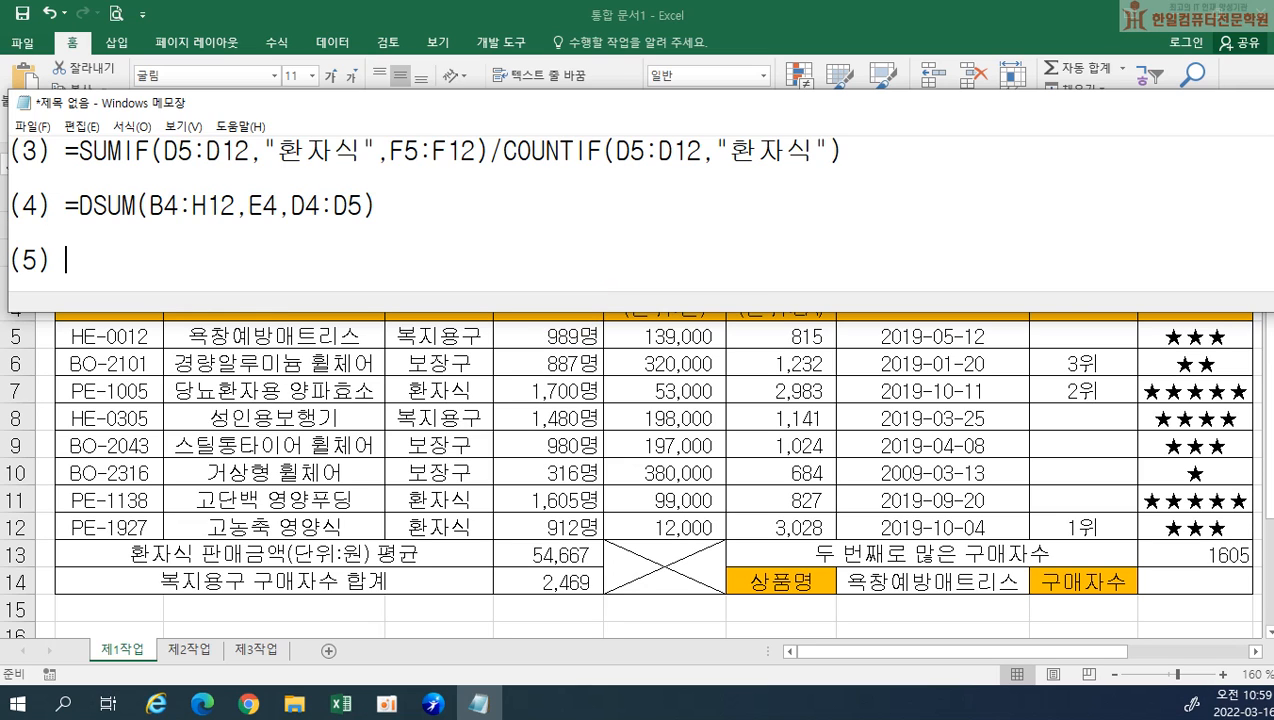
type("=LARGE(구매자수,2)")
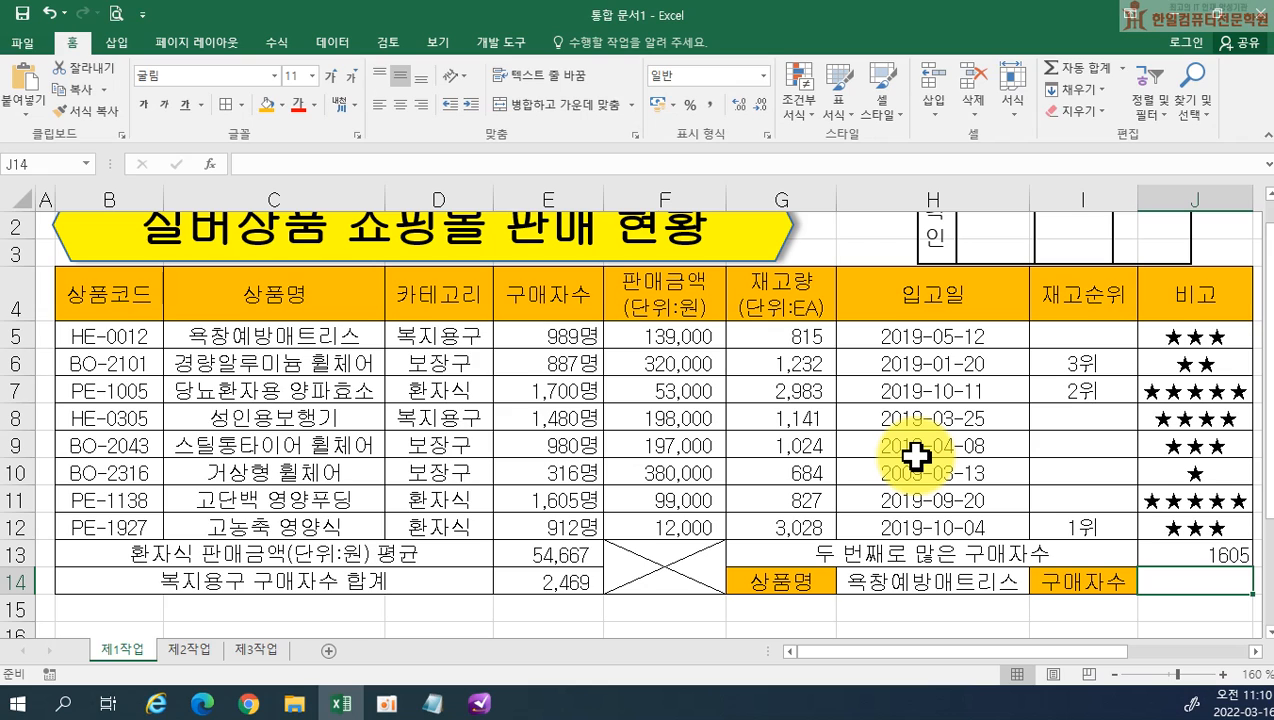
Enter =VLOOKUP(H14,C4:H12,3,FALSE) in J14 to look up the 구매자수 of the product named in H14
type("=v")
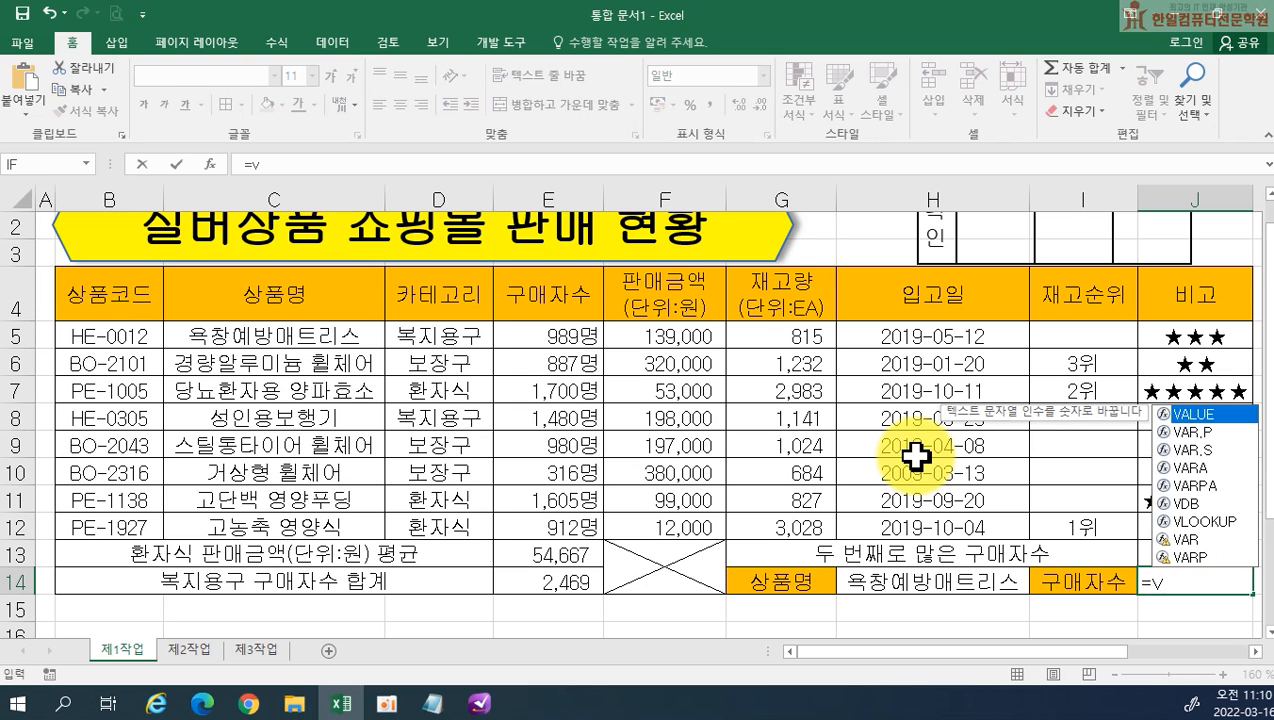
type("l")
key("Tab")
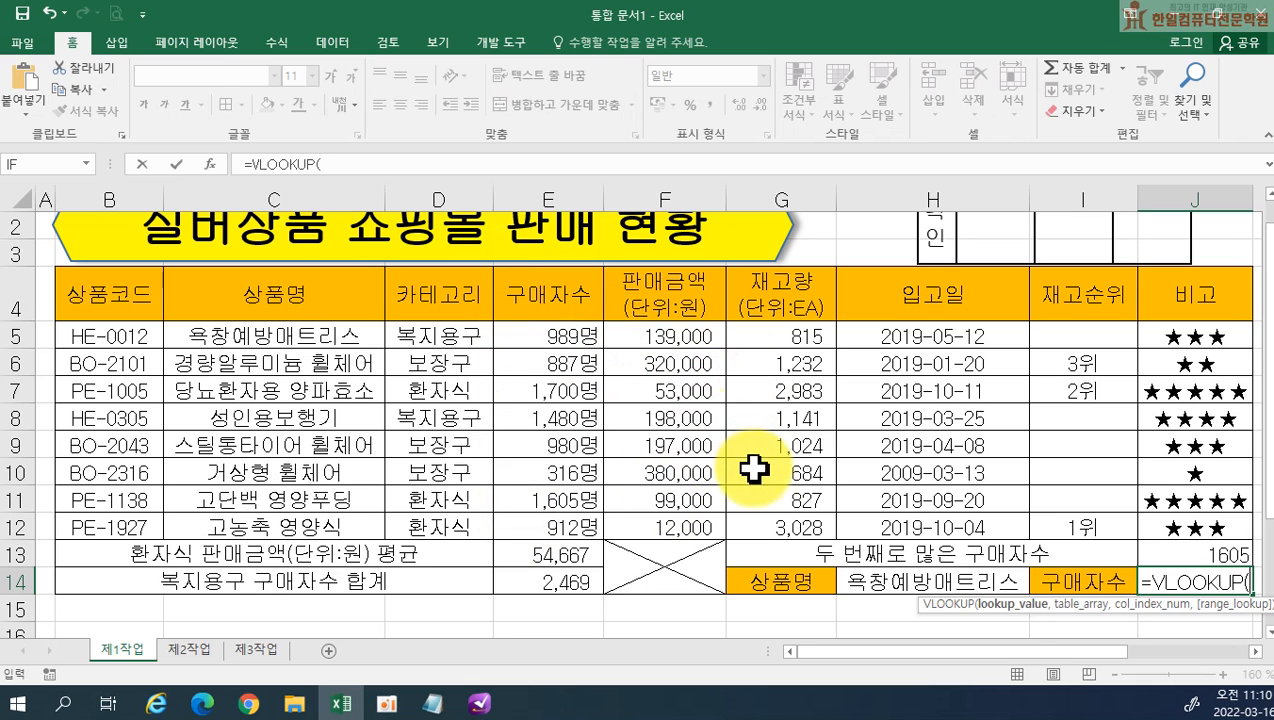
left_click(924, 583)
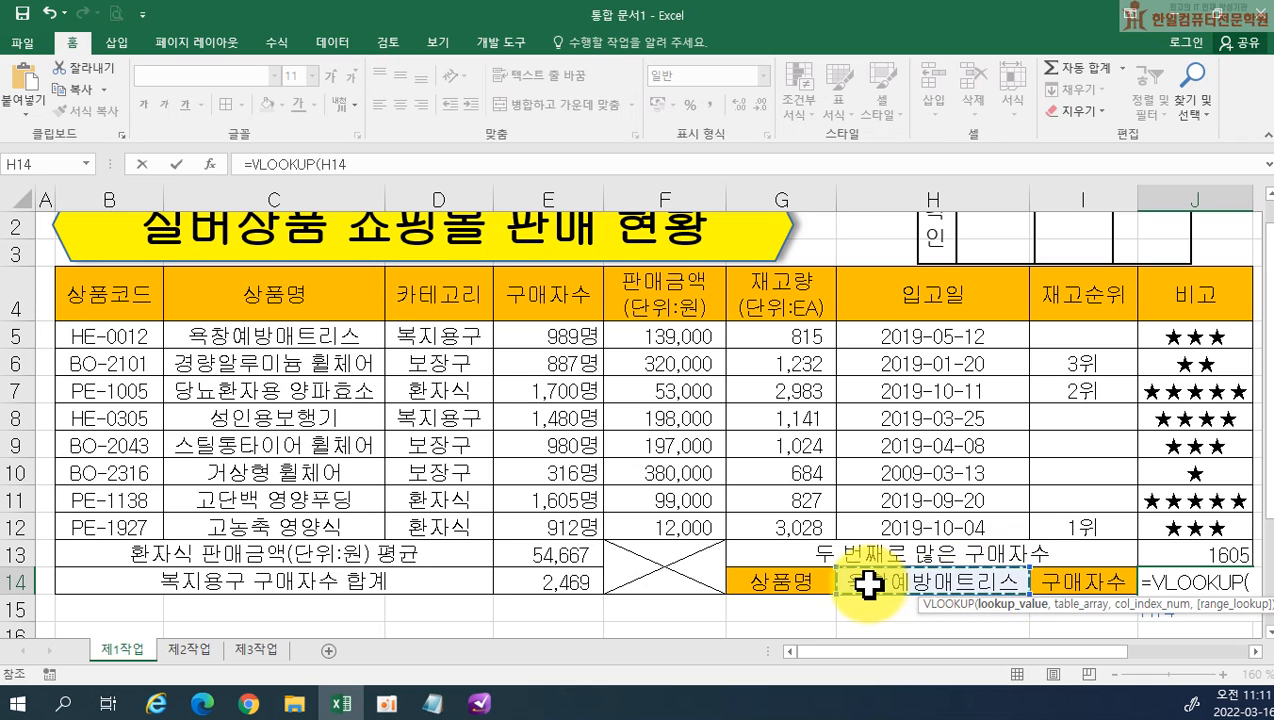
type(",")
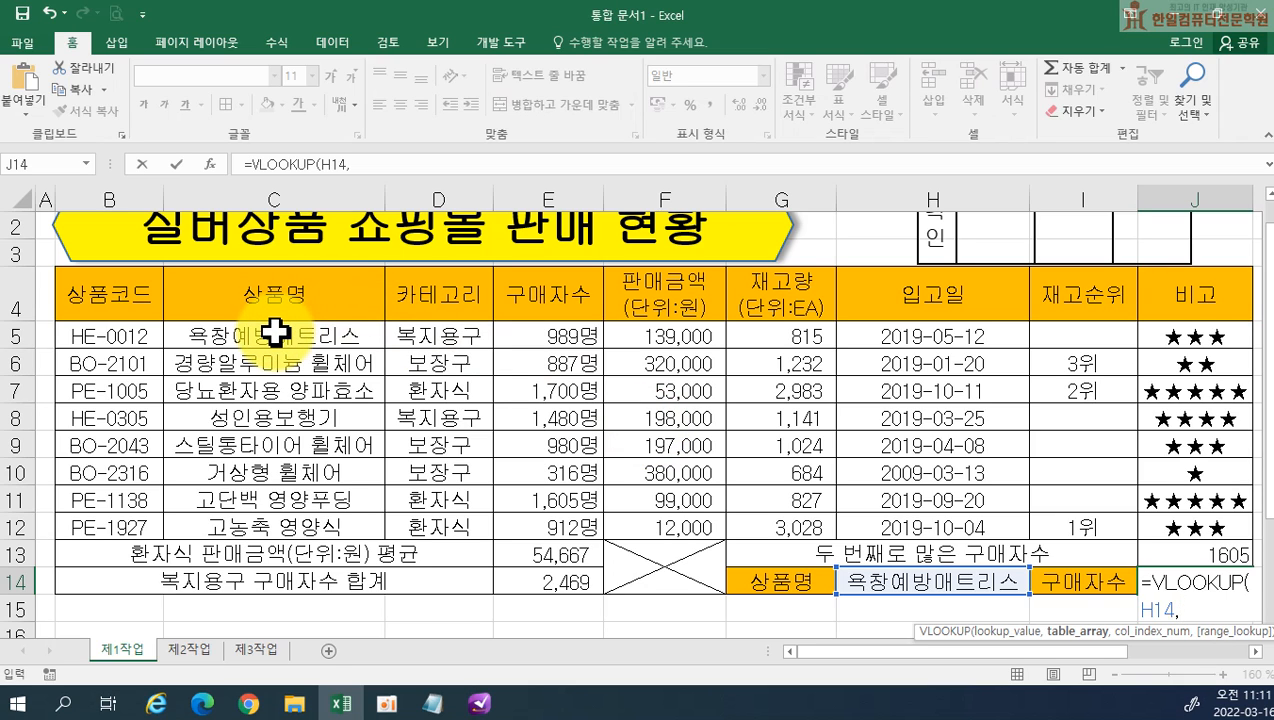
left_click_drag(264, 293, 876, 518)
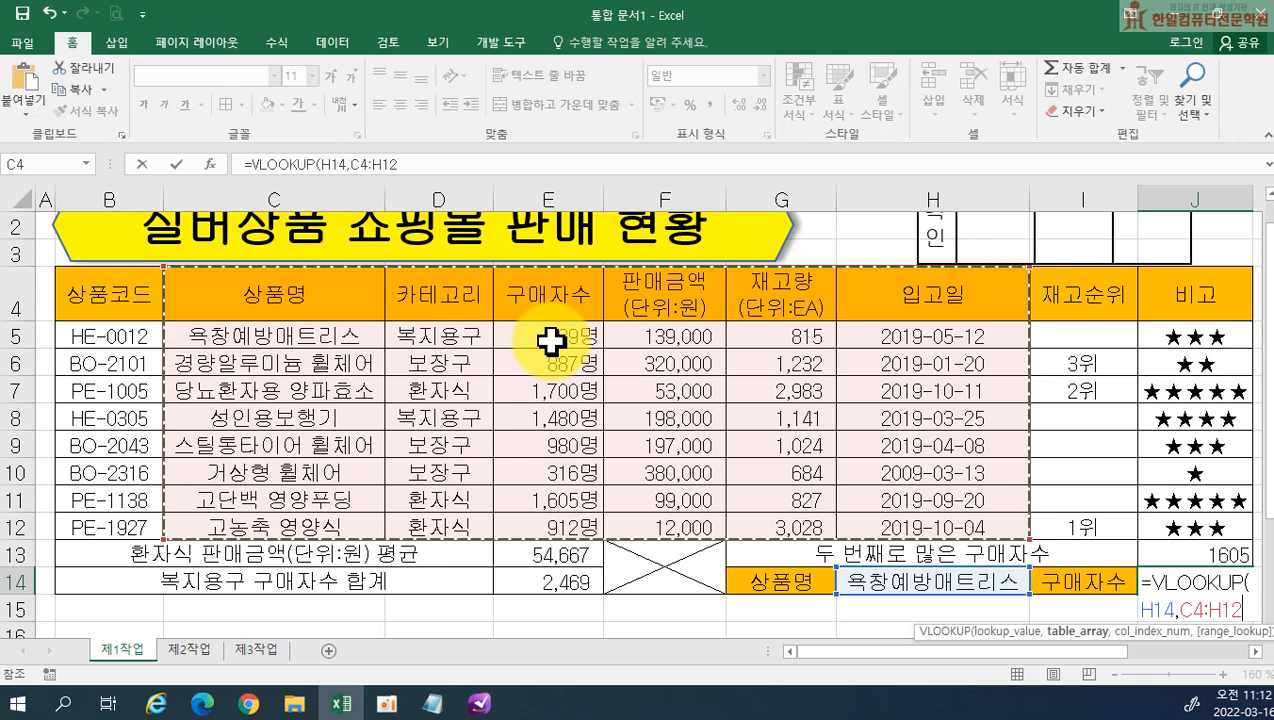
type(",")
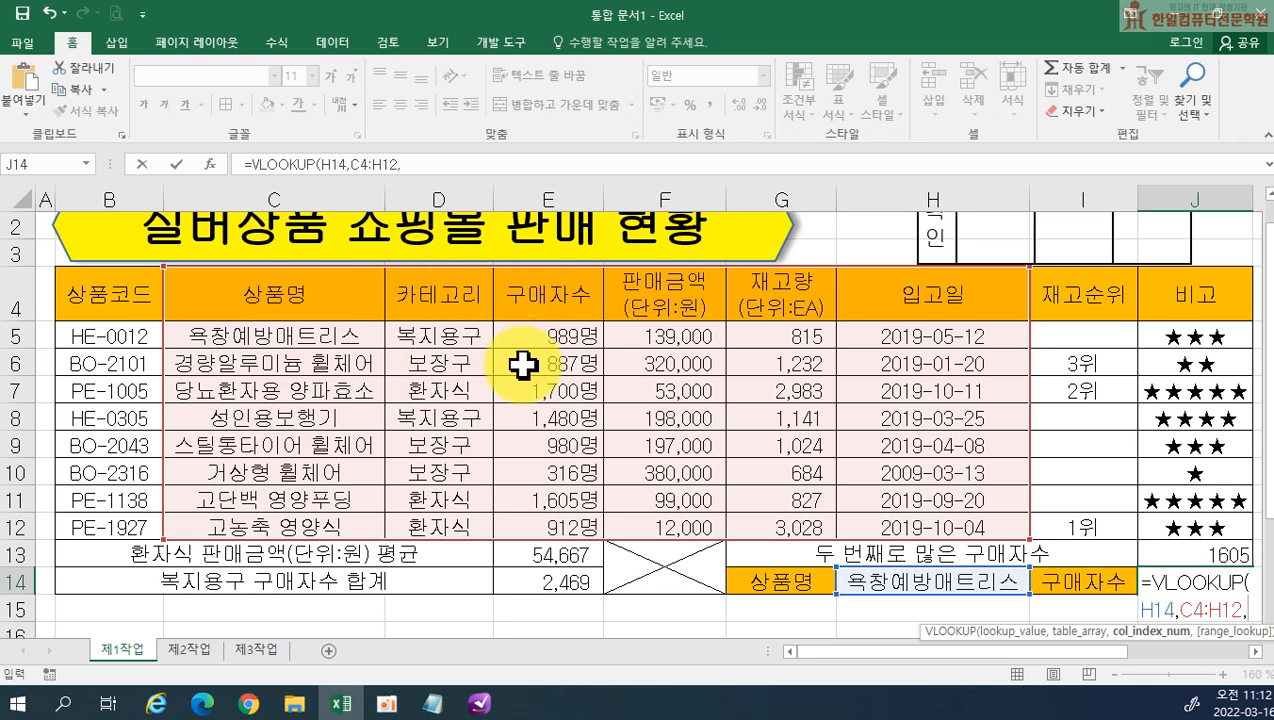
type("3,")
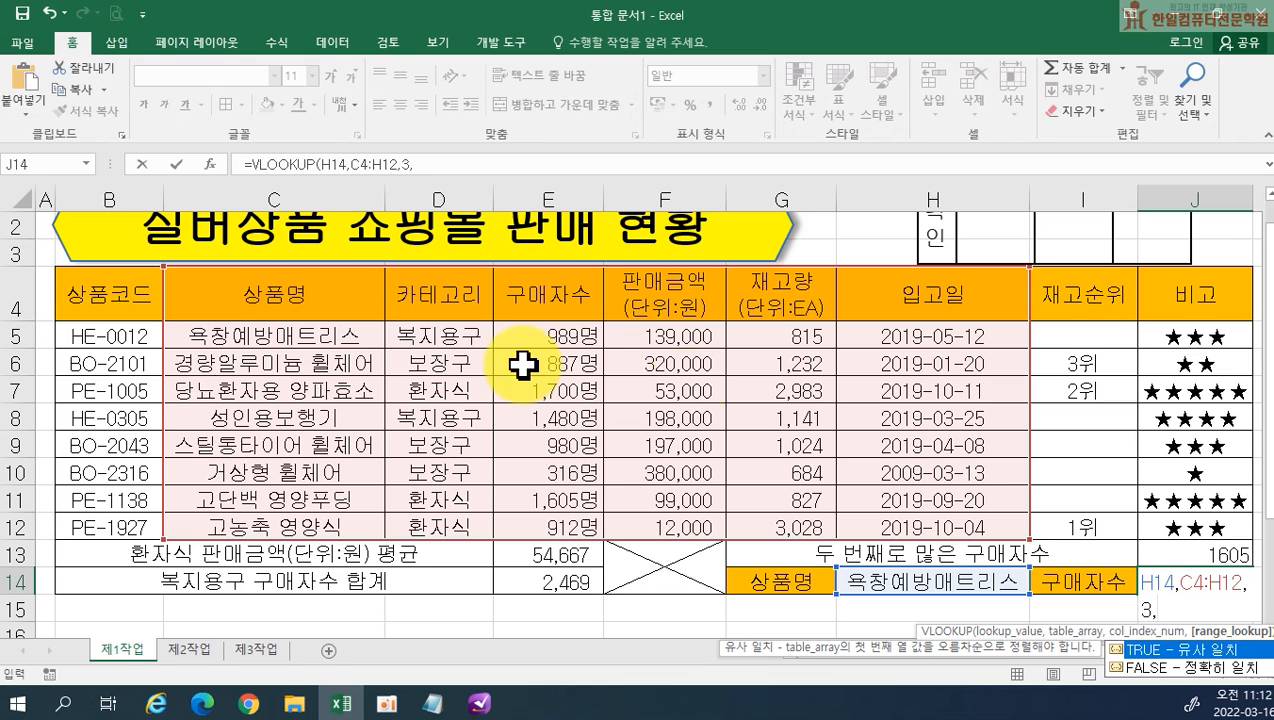
double_click(1150, 668)
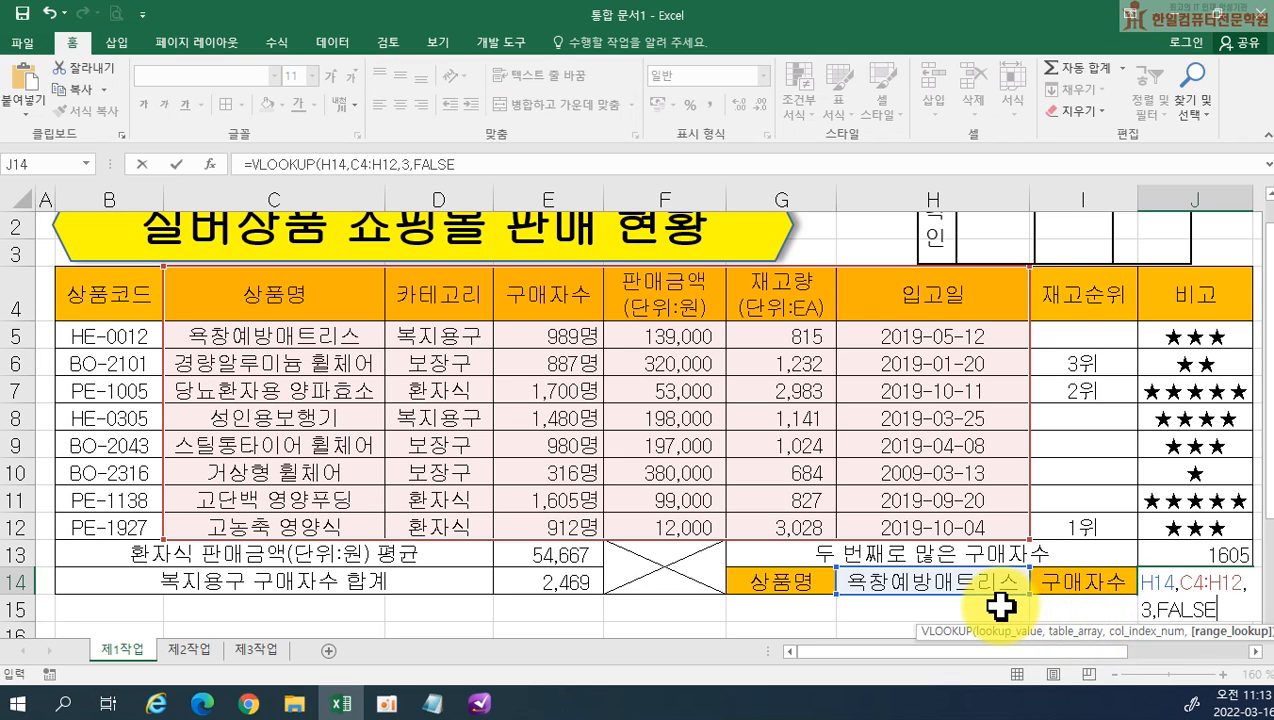
key("Return")
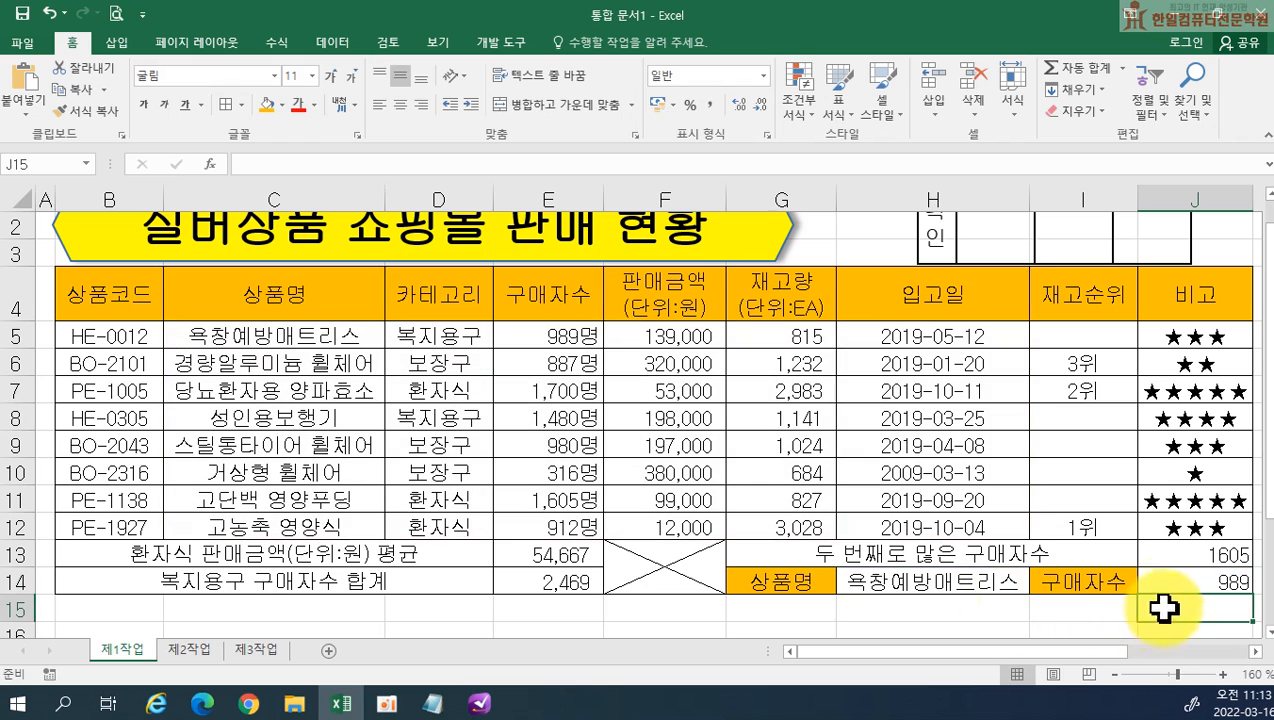
Copy the VLOOKUP formula text from J14 into Notepad below the fifth formula, labelled "(6)", with a blank line between
double_click(1158, 576)
left_click_drag(1142, 586, 1271, 648)
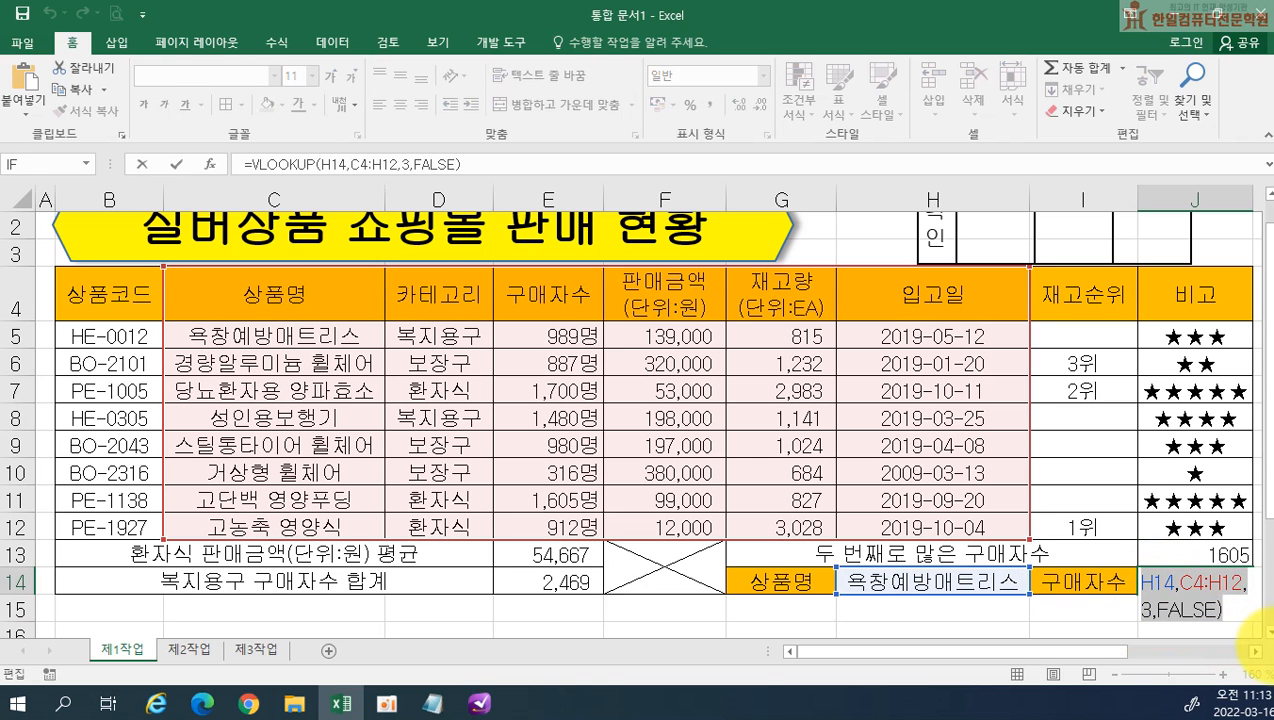
key("Return")
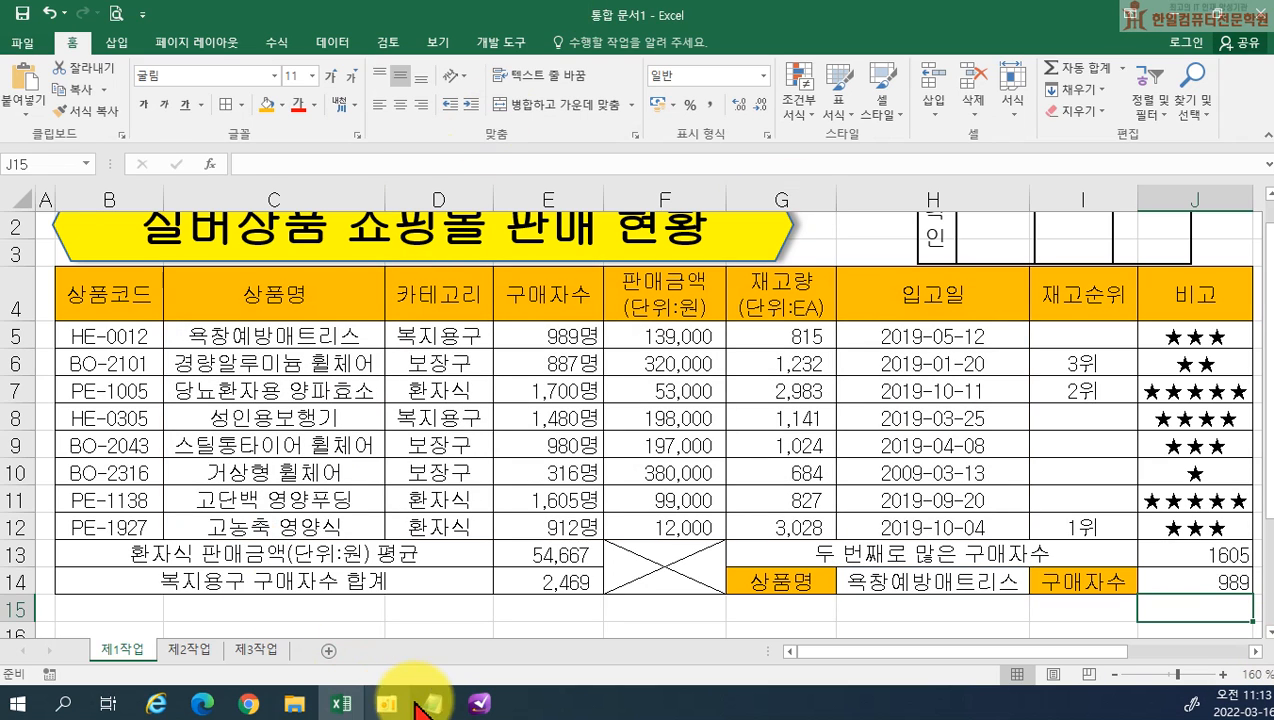
left_click(424, 704)
key("Return")
type("(6)")
key("ctrl+v")
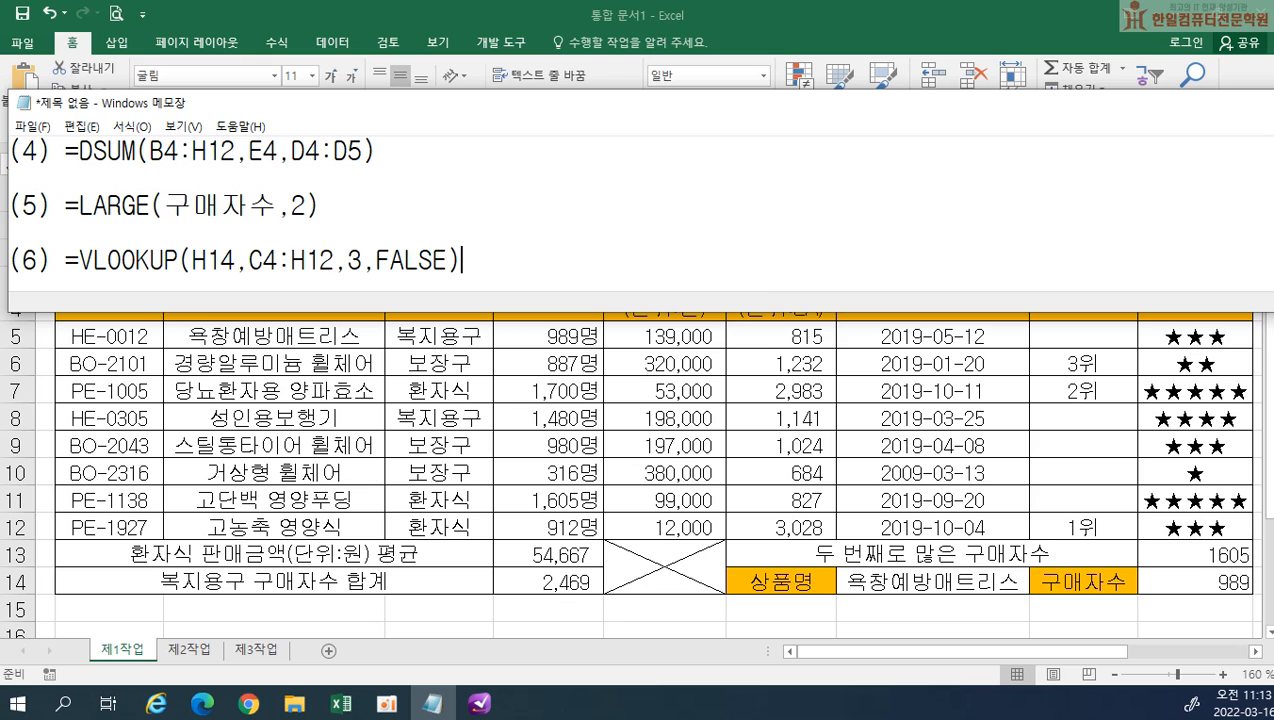
Return to Excel and start a formula-based conditional formatting rule for B5:J12 with the condition =$E5>=1000
left_click(645, 455)
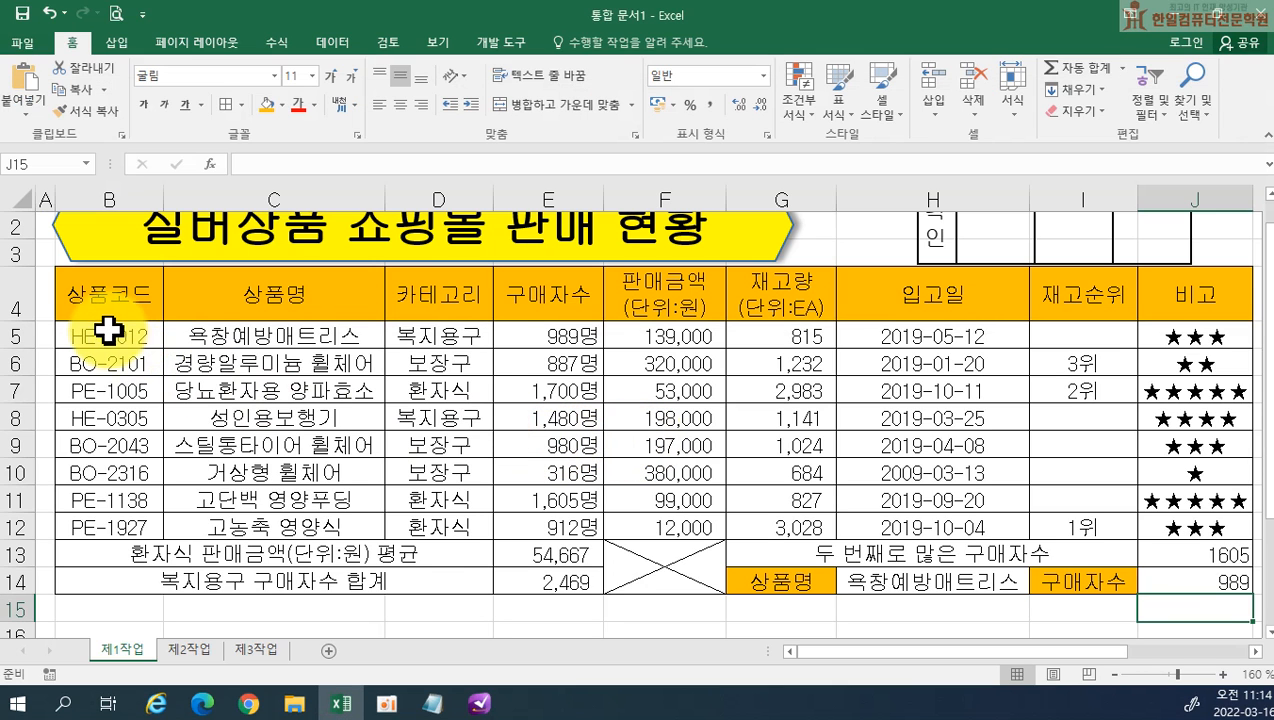
left_click_drag(103, 328, 1172, 521)
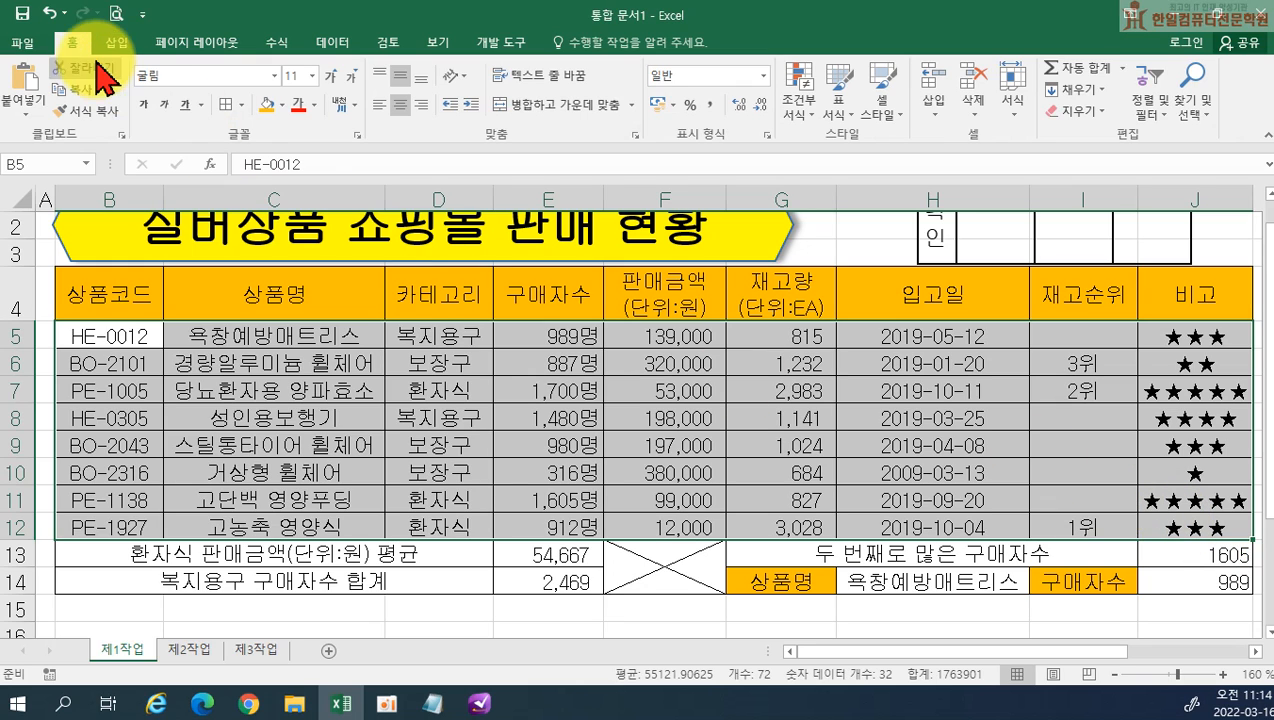
left_click(801, 127)
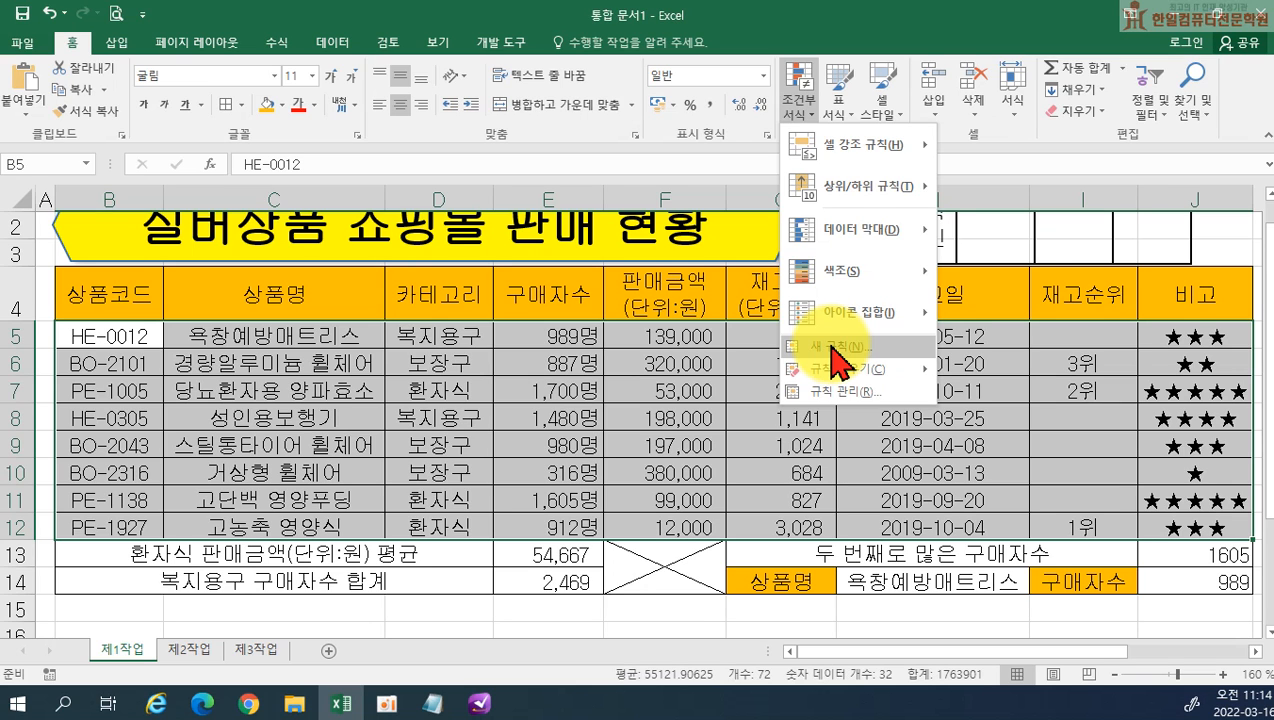
left_click(838, 350)
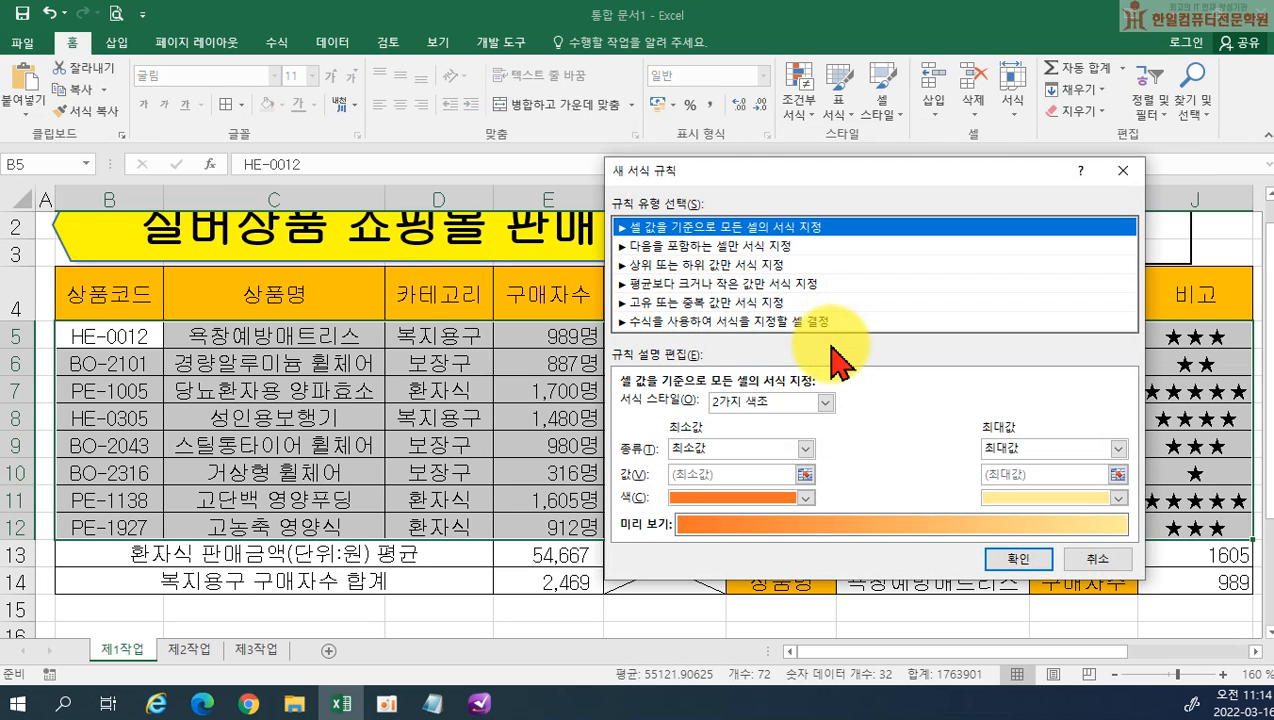
left_click(645, 322)
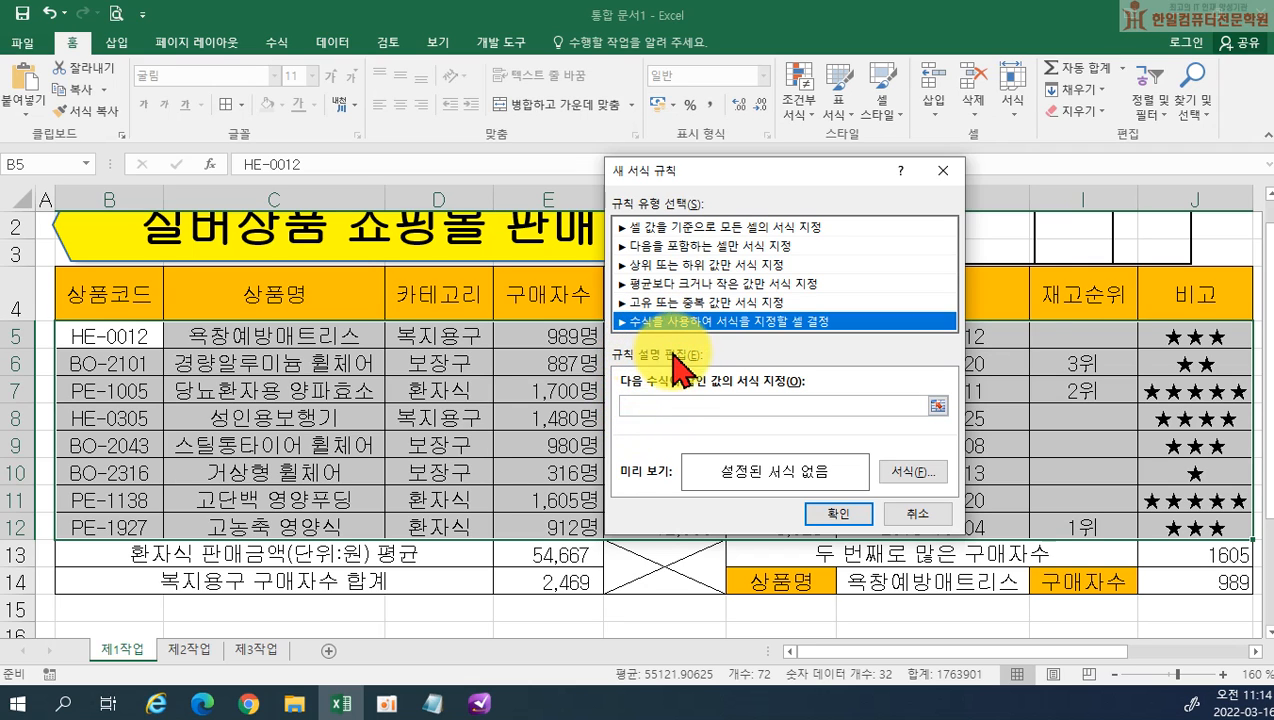
left_click(639, 404)
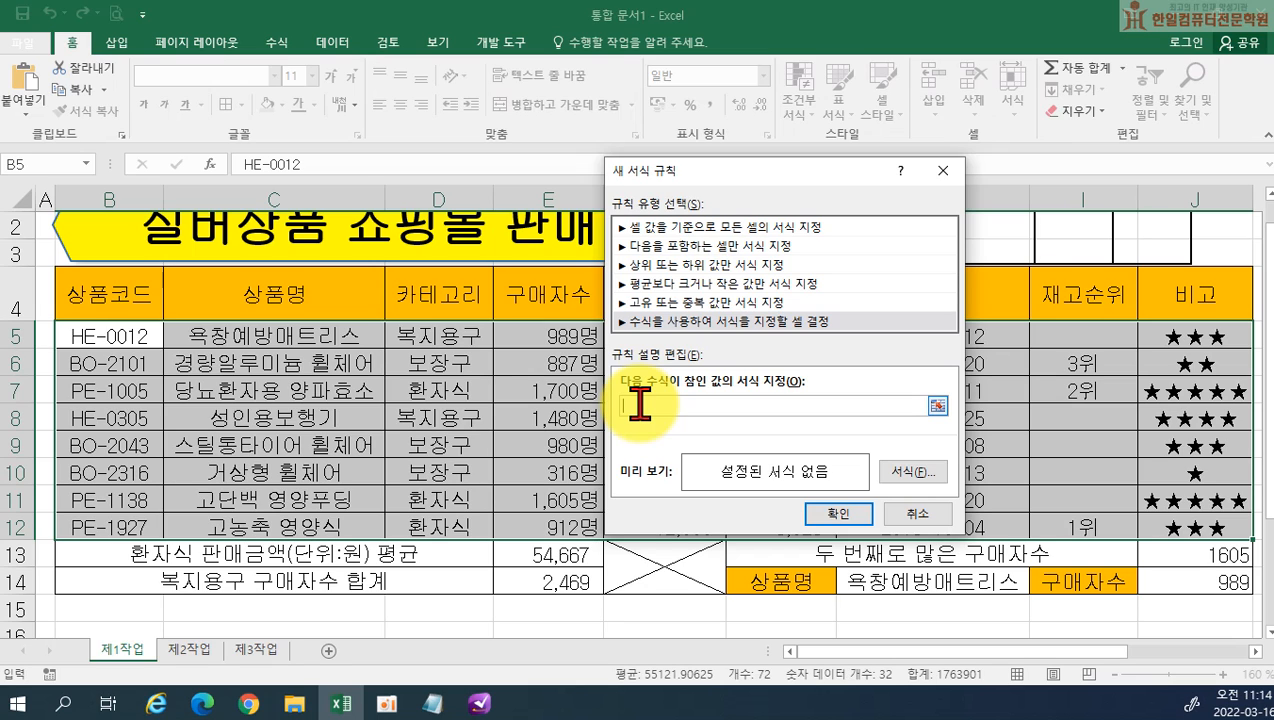
left_click(553, 333)
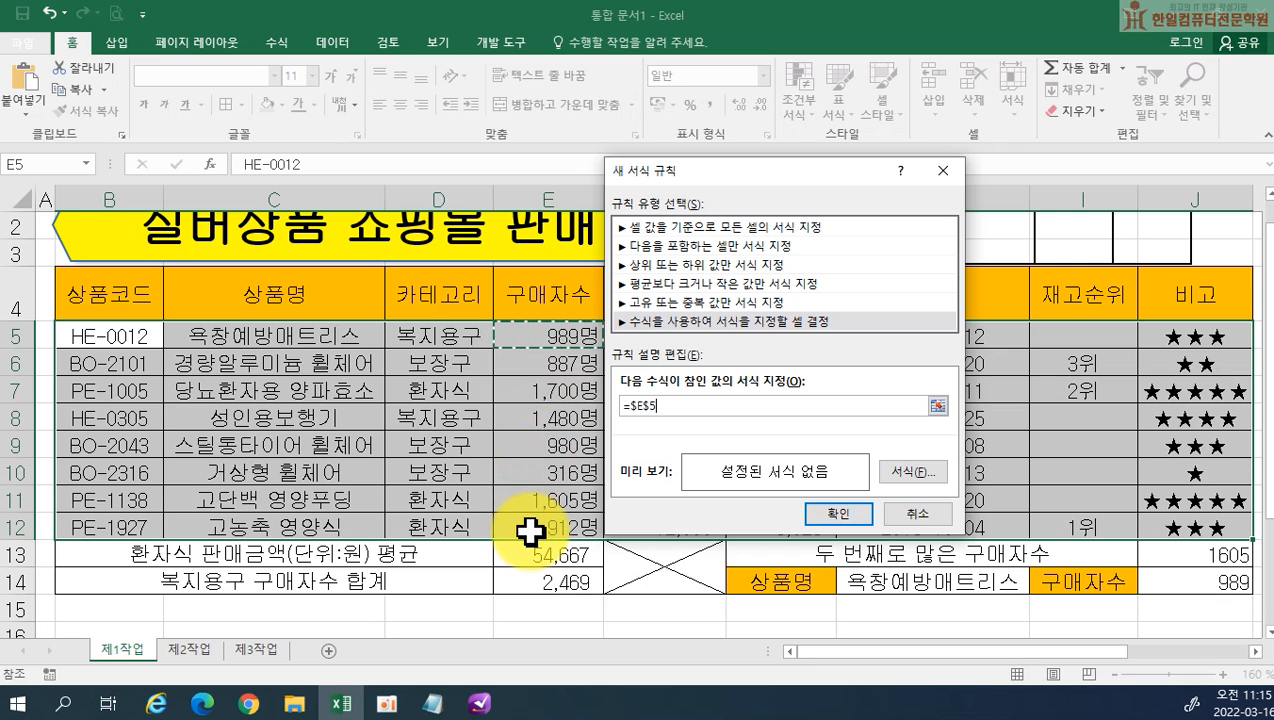
key("F4")
key("F4")
type(">=1000")
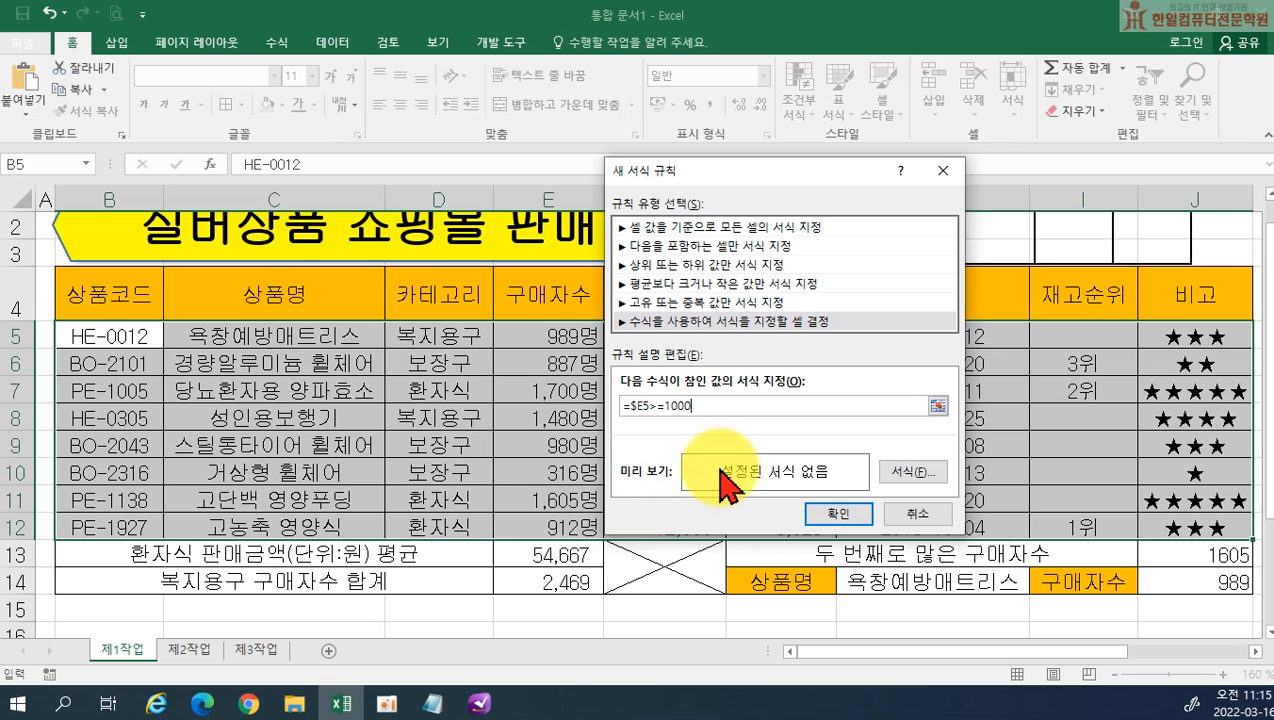
Set the rule's format to bold (굵게) with the standard blue font colour and apply it to the table rows
left_click(913, 488)
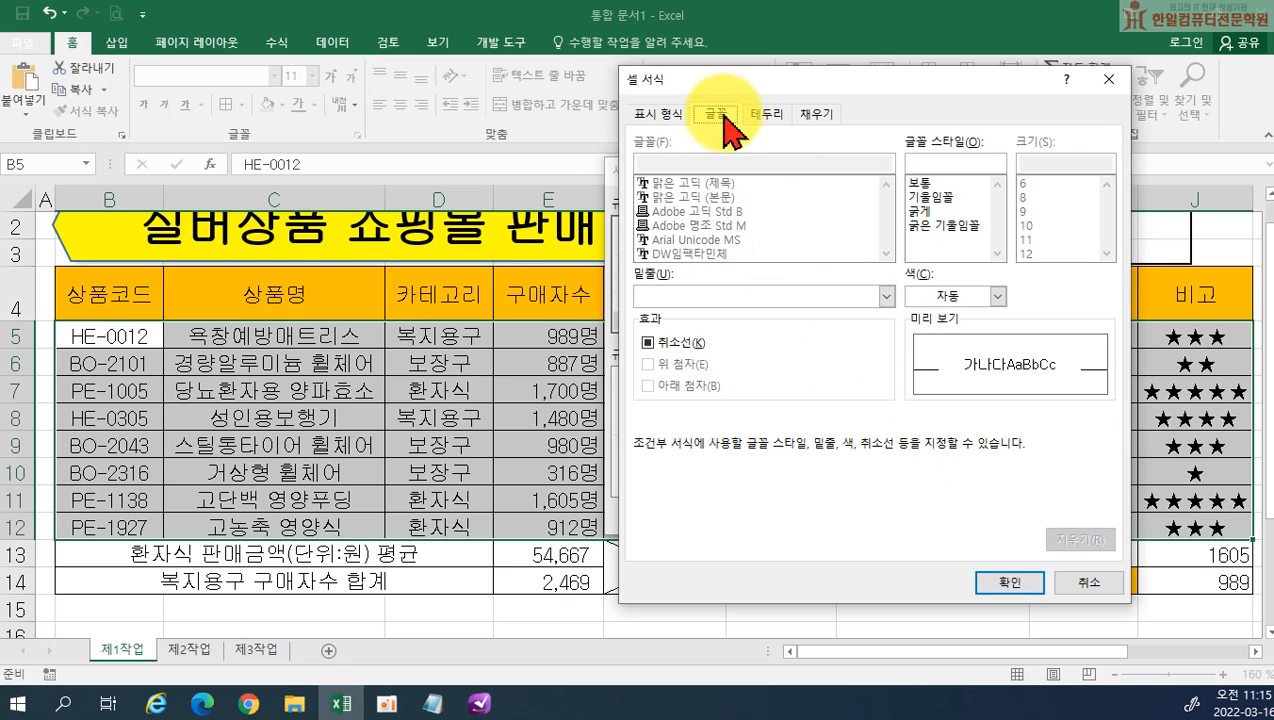
left_click(922, 212)
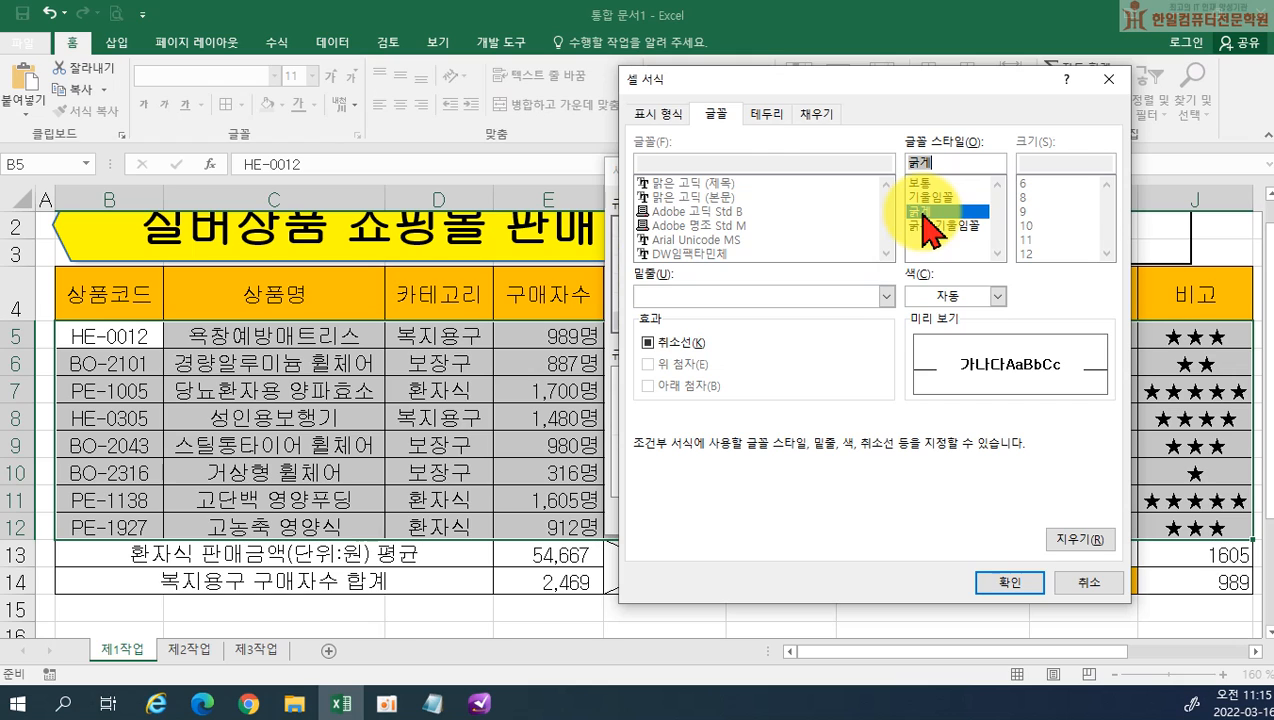
left_click(960, 298)
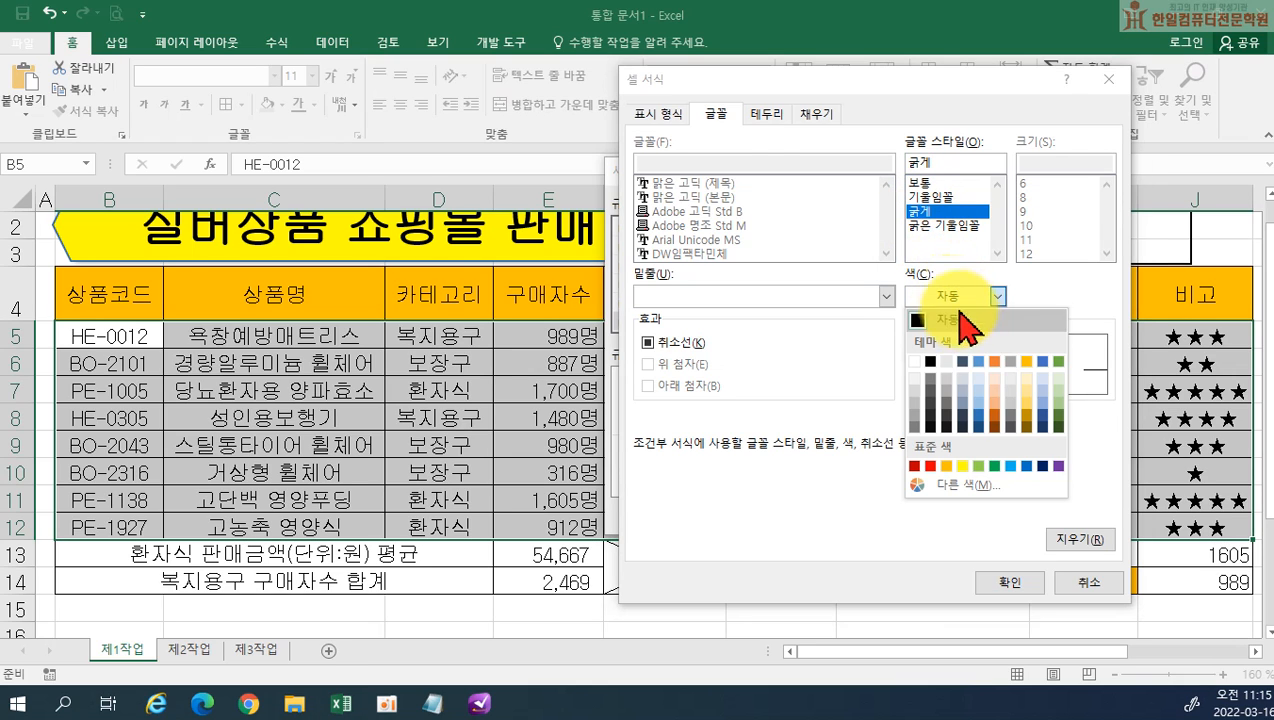
left_click(1026, 466)
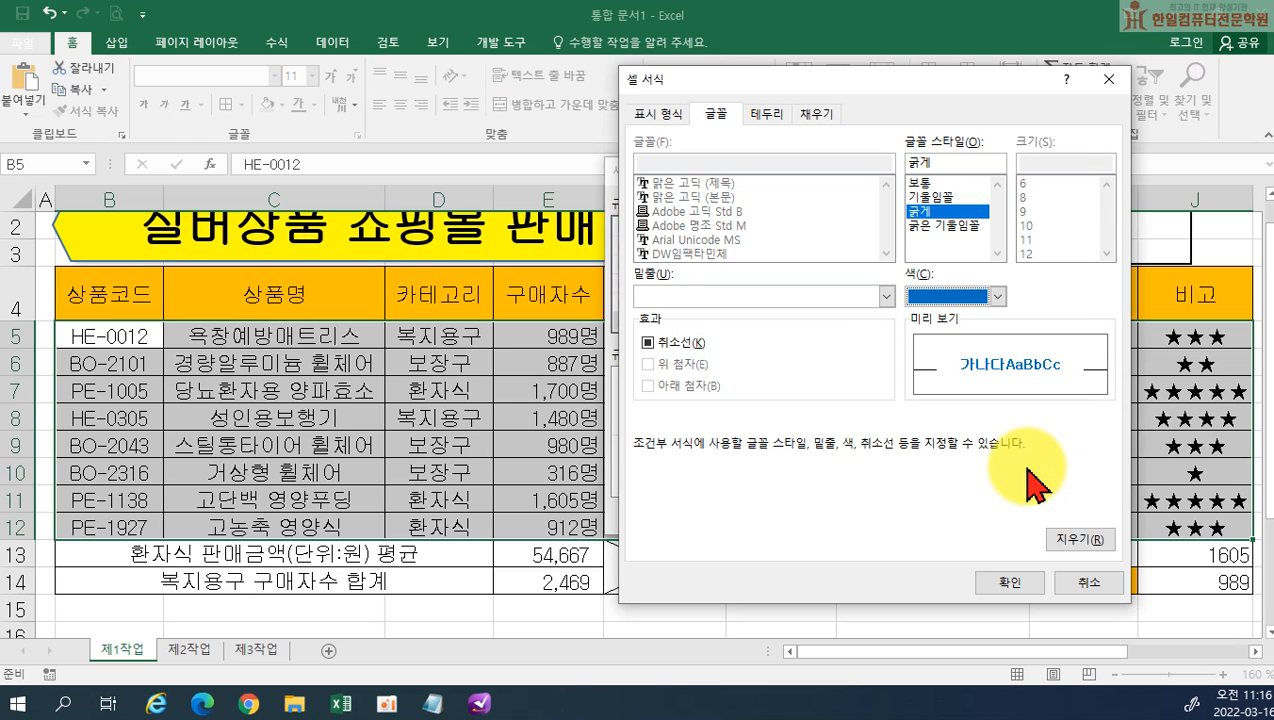
left_click(1018, 584)
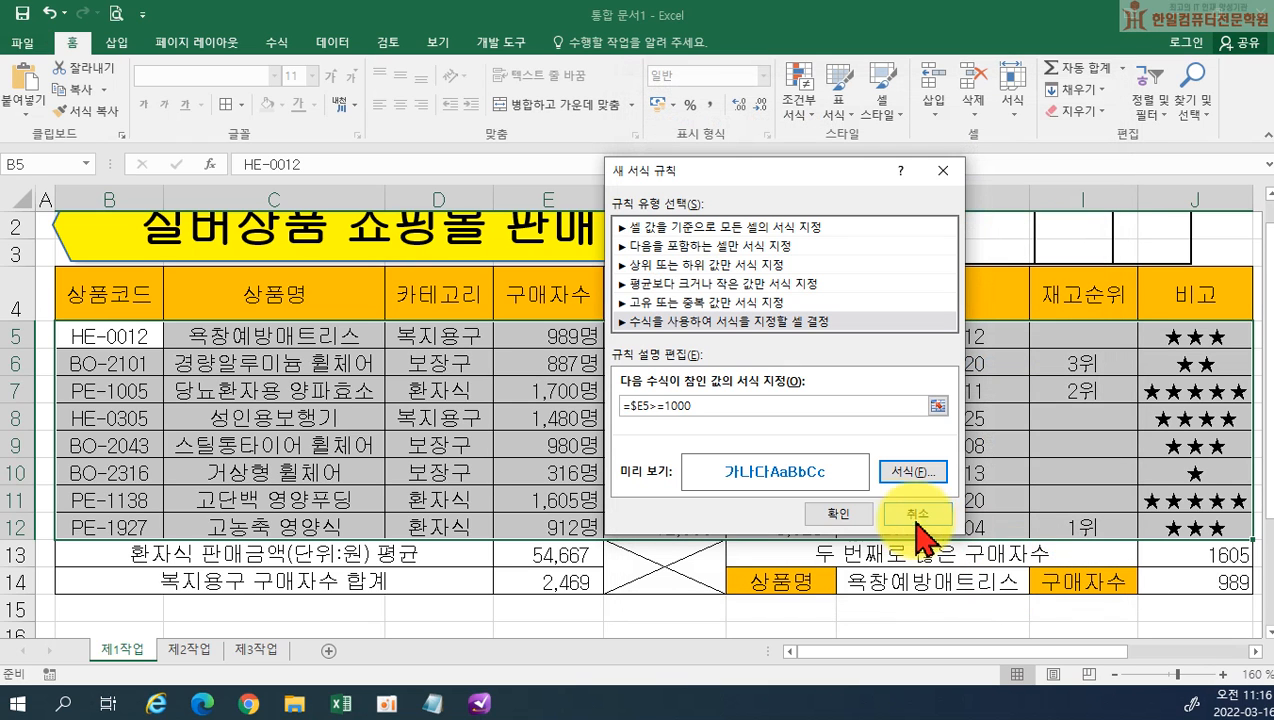
left_click(864, 511)
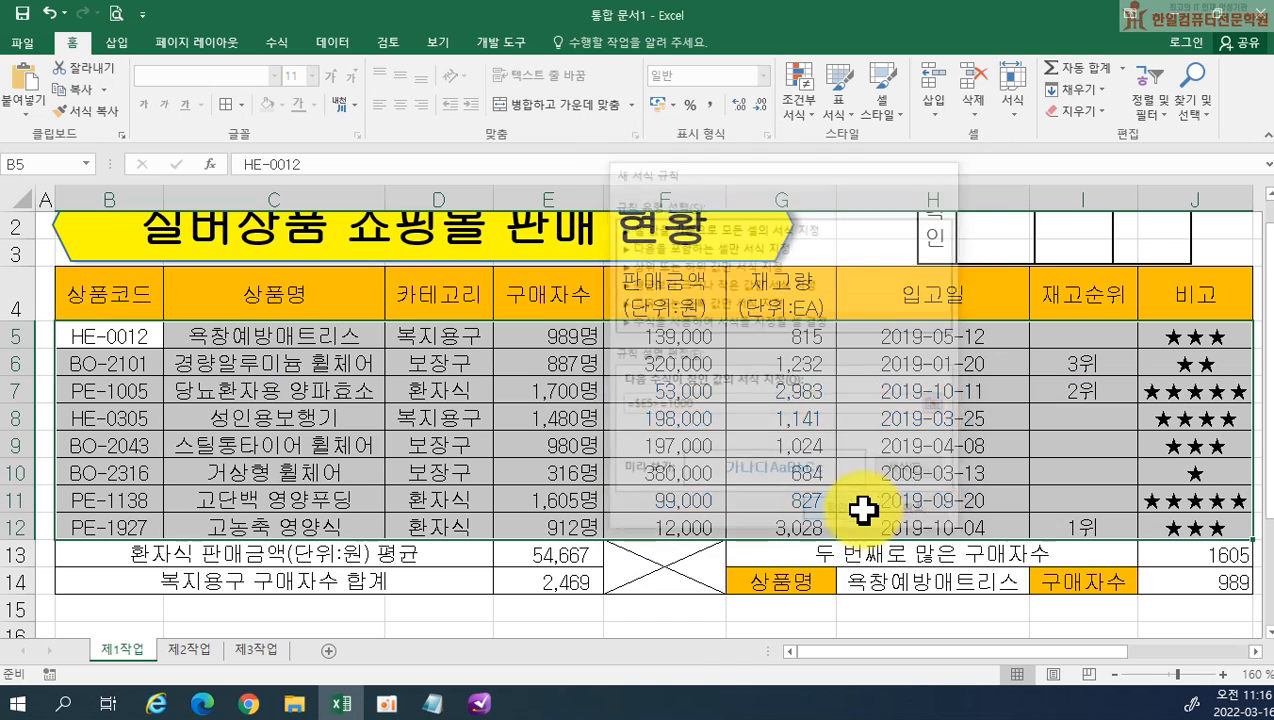
left_click(798, 602)
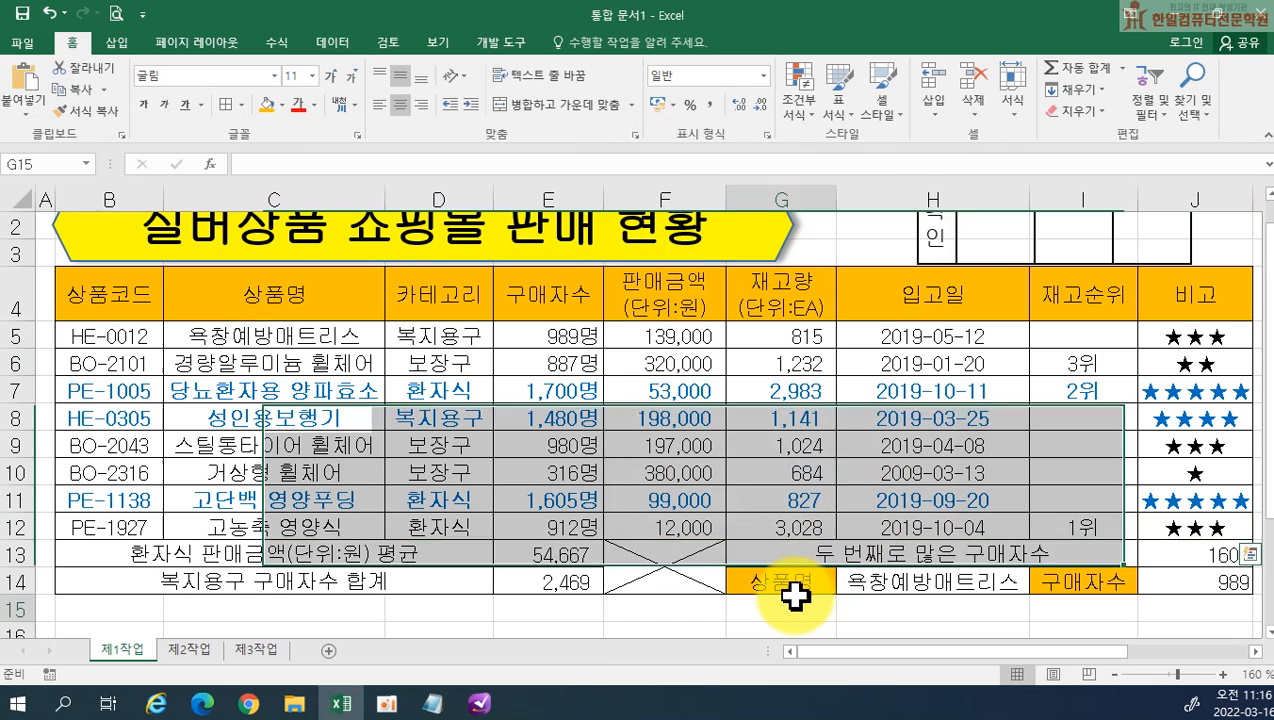
Open the existing conditional formatting rule for B5:J12 for editing and copy its formula text
left_click_drag(90, 335, 1160, 527)
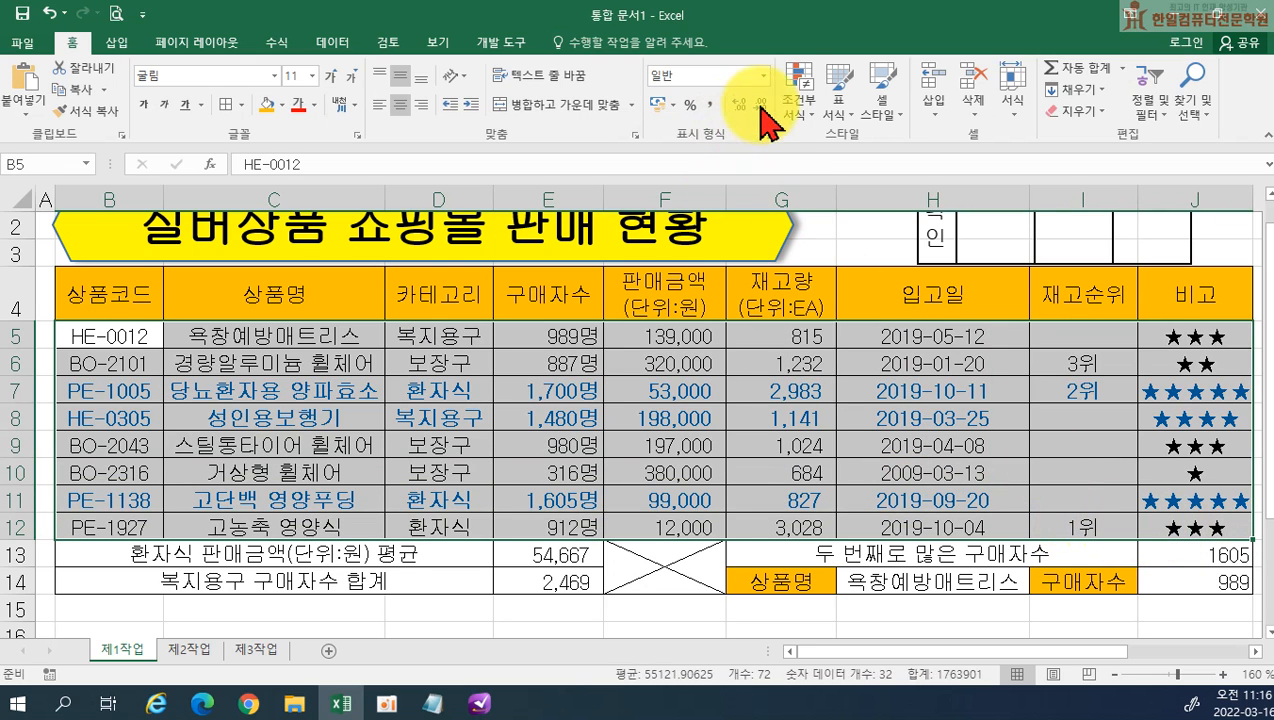
left_click(798, 100)
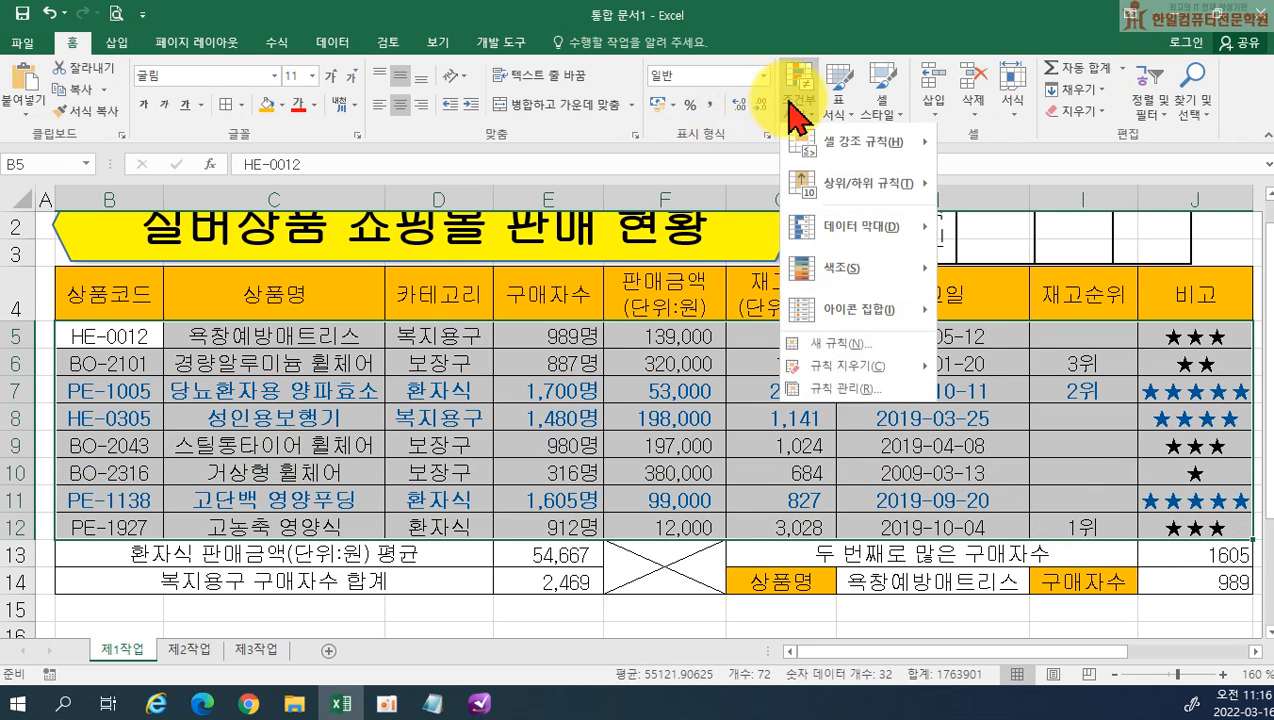
left_click(818, 393)
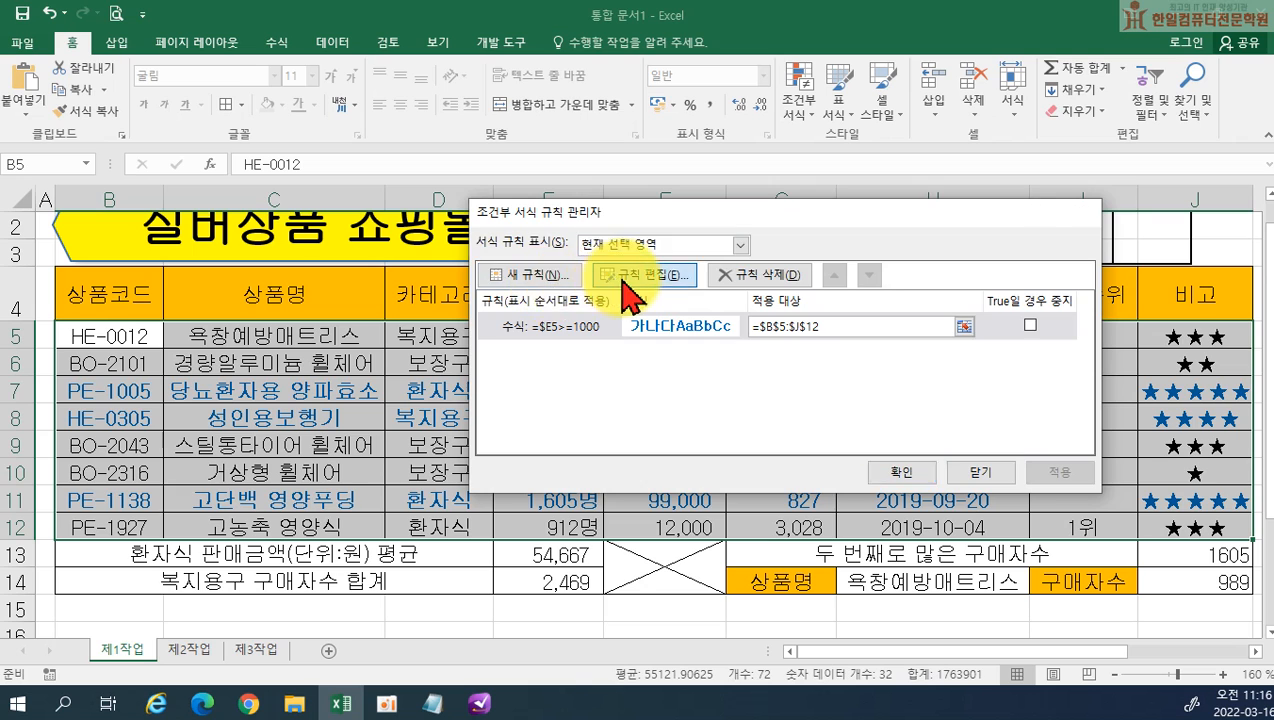
left_click(633, 277)
left_click_drag(699, 407, 615, 425)
key("ctrl+c")
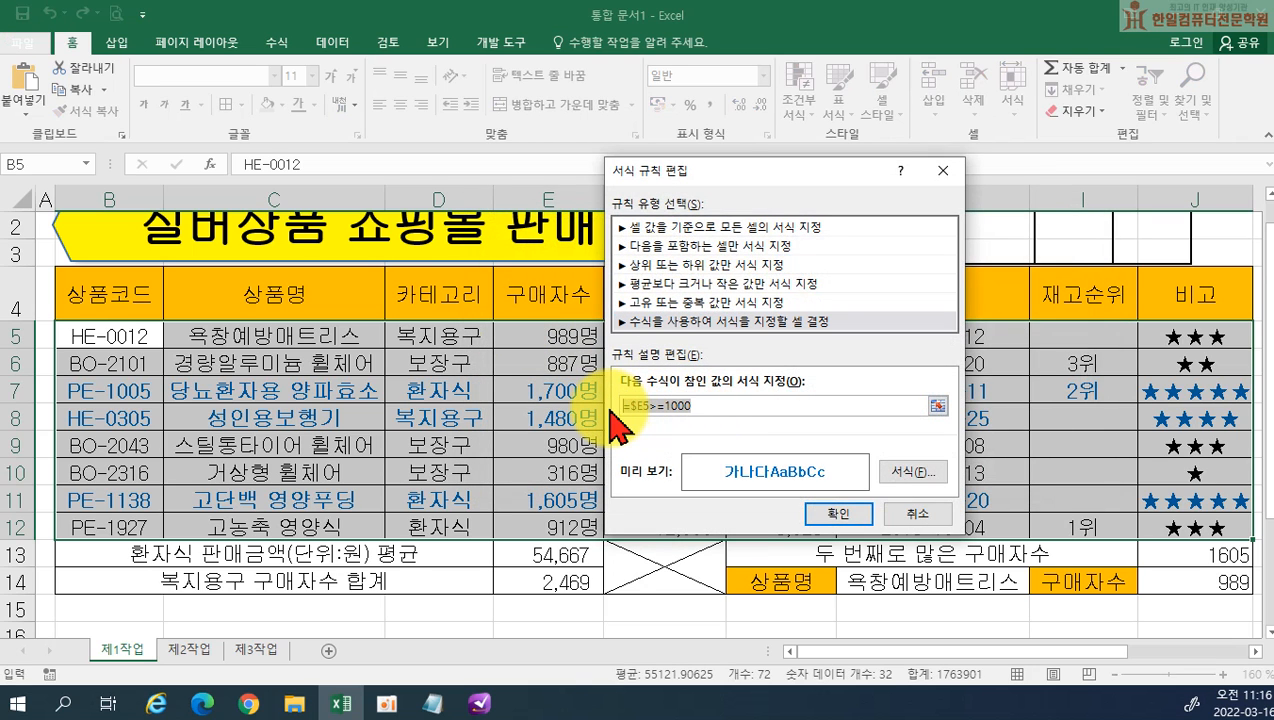
left_click(838, 513)
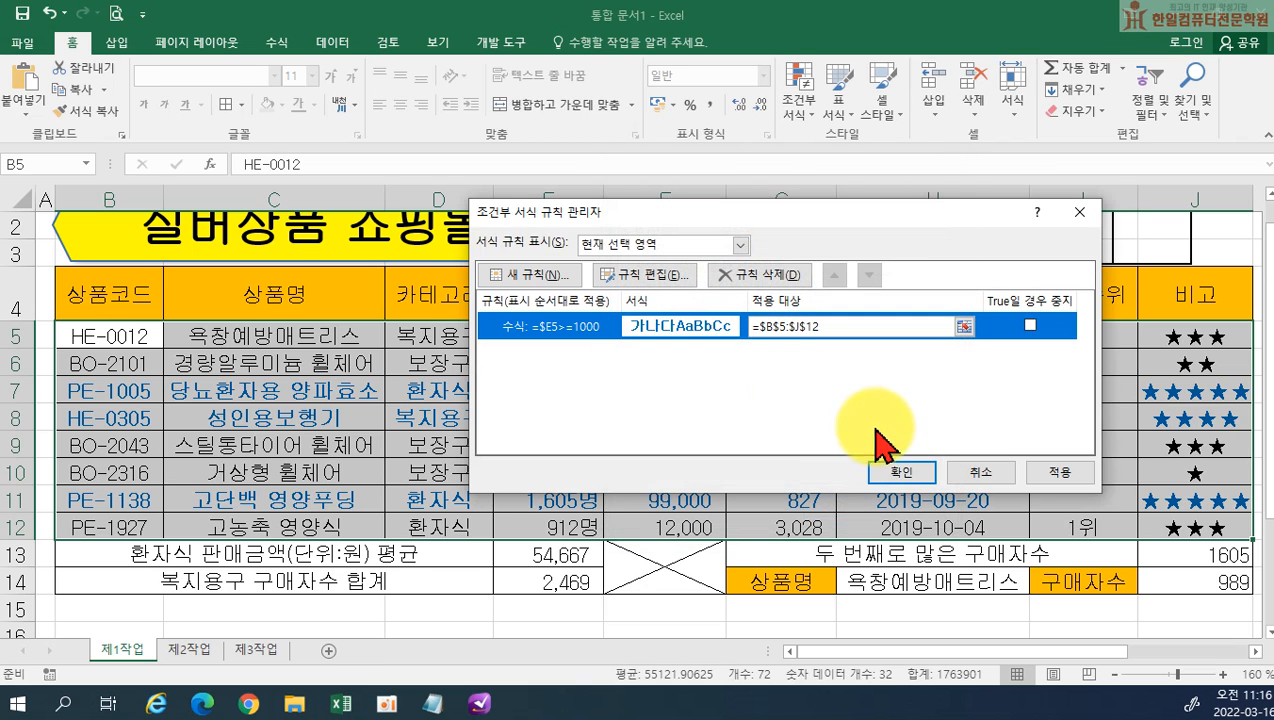
left_click(667, 282)
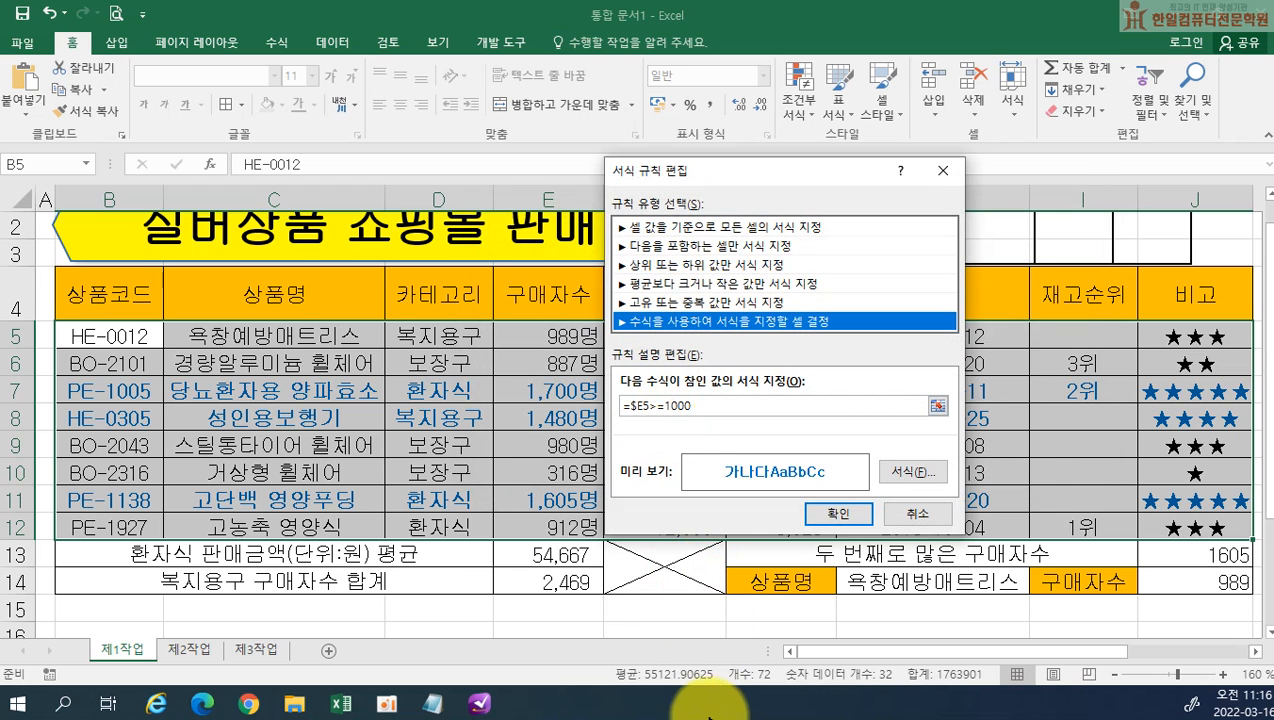
Switch to Notepad and paste the copied rule formula =$E5>=1000 below the sixth formula, labelled "(7)", with a blank line between
left_click(433, 704)
left_click(475, 264)
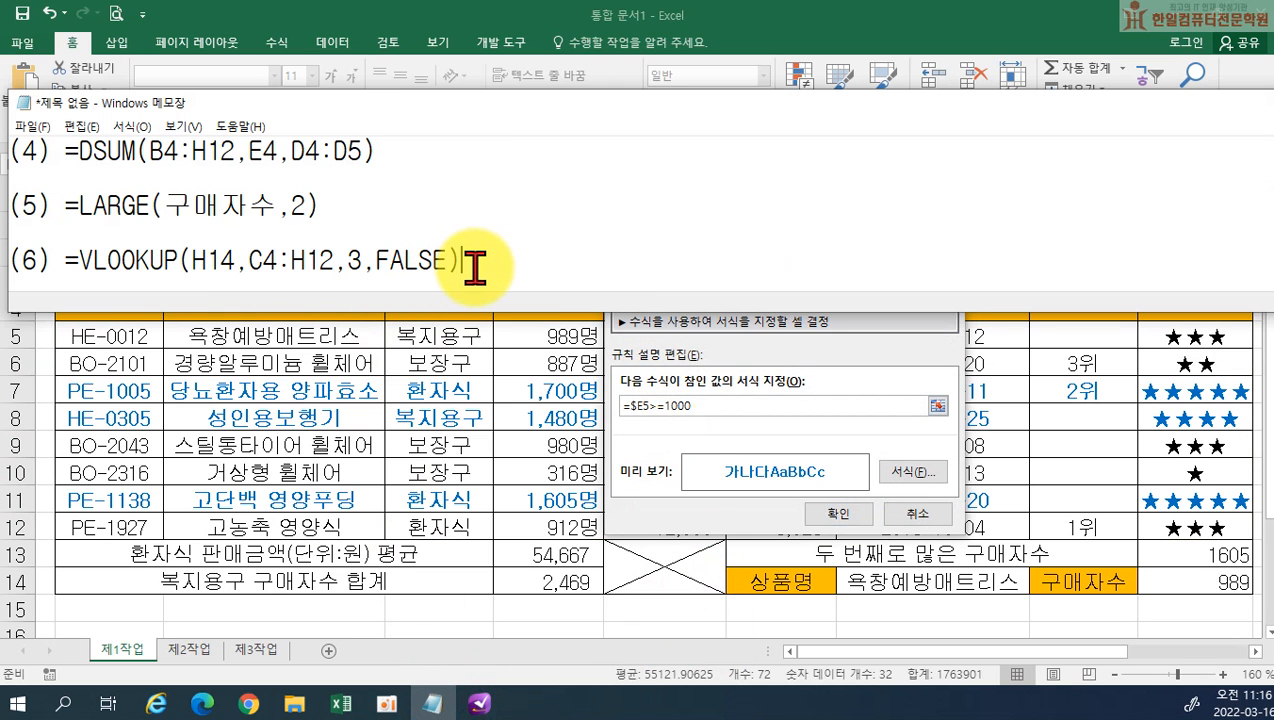
key("Return")
type("(7)")
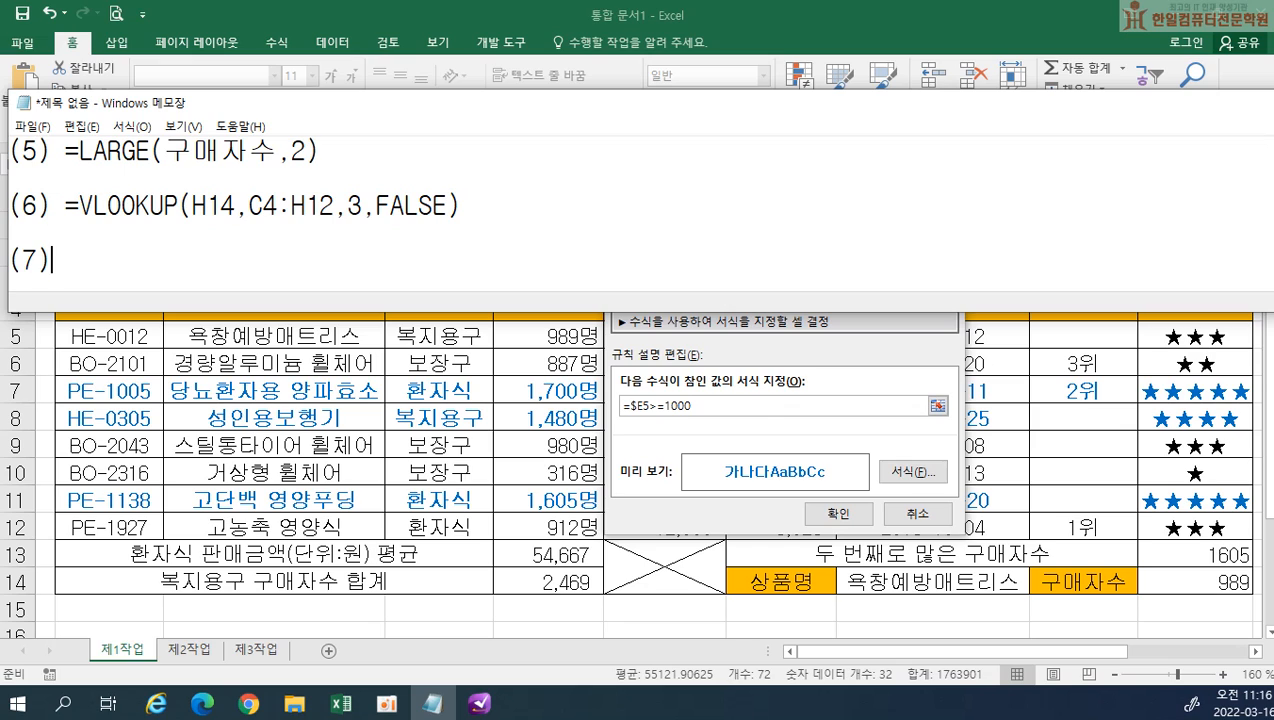
key("ctrl+v")
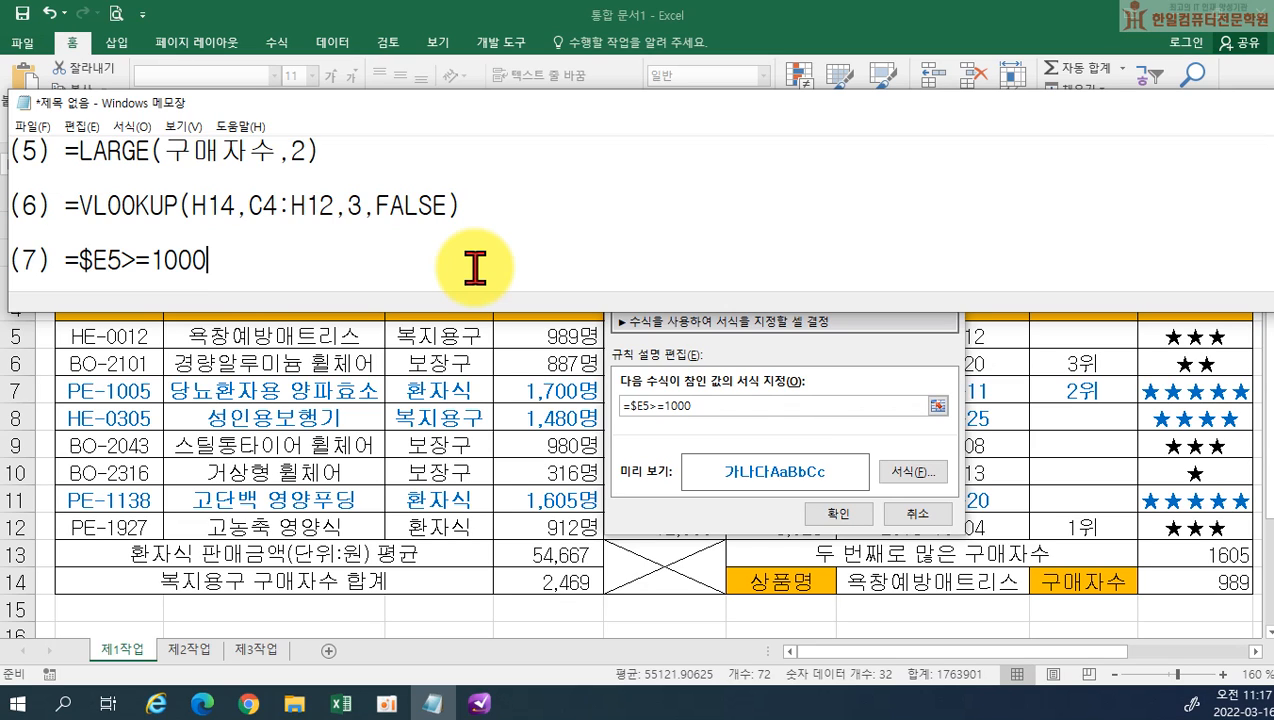
Return to Excel, accept the conditional formatting rule and close the rule manager, then deselect the table range
left_click(838, 514)
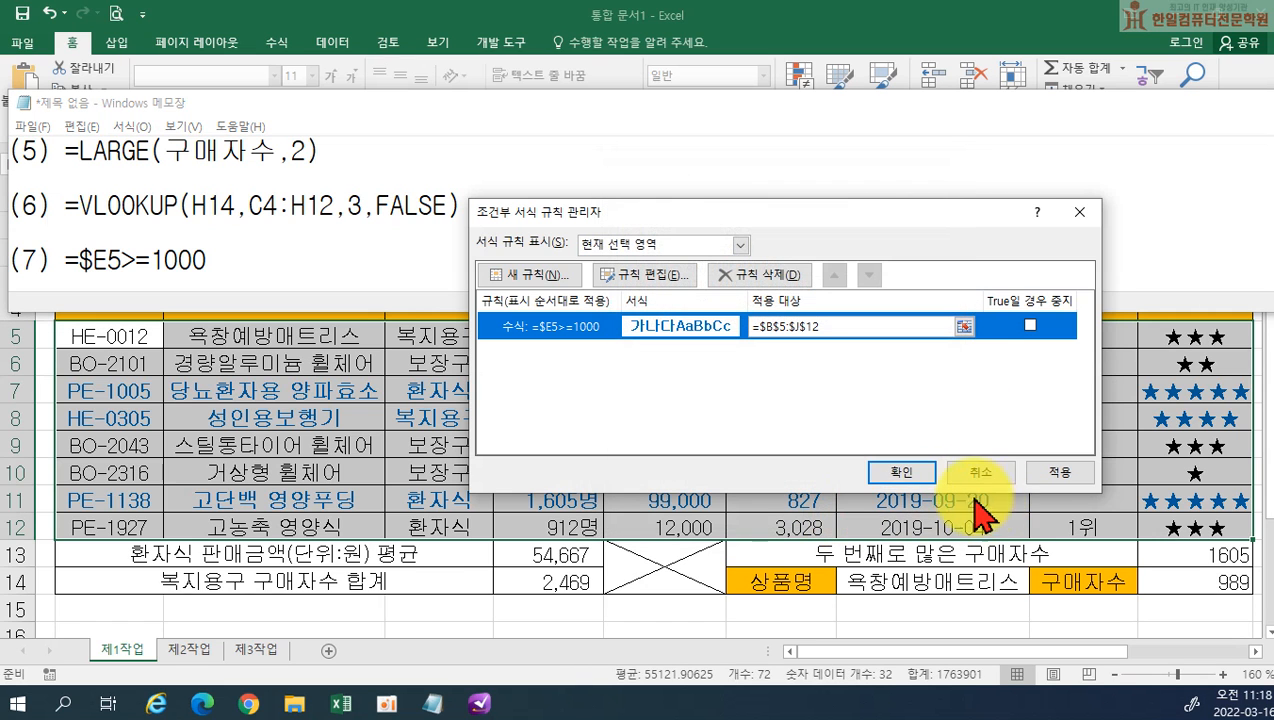
left_click(901, 476)
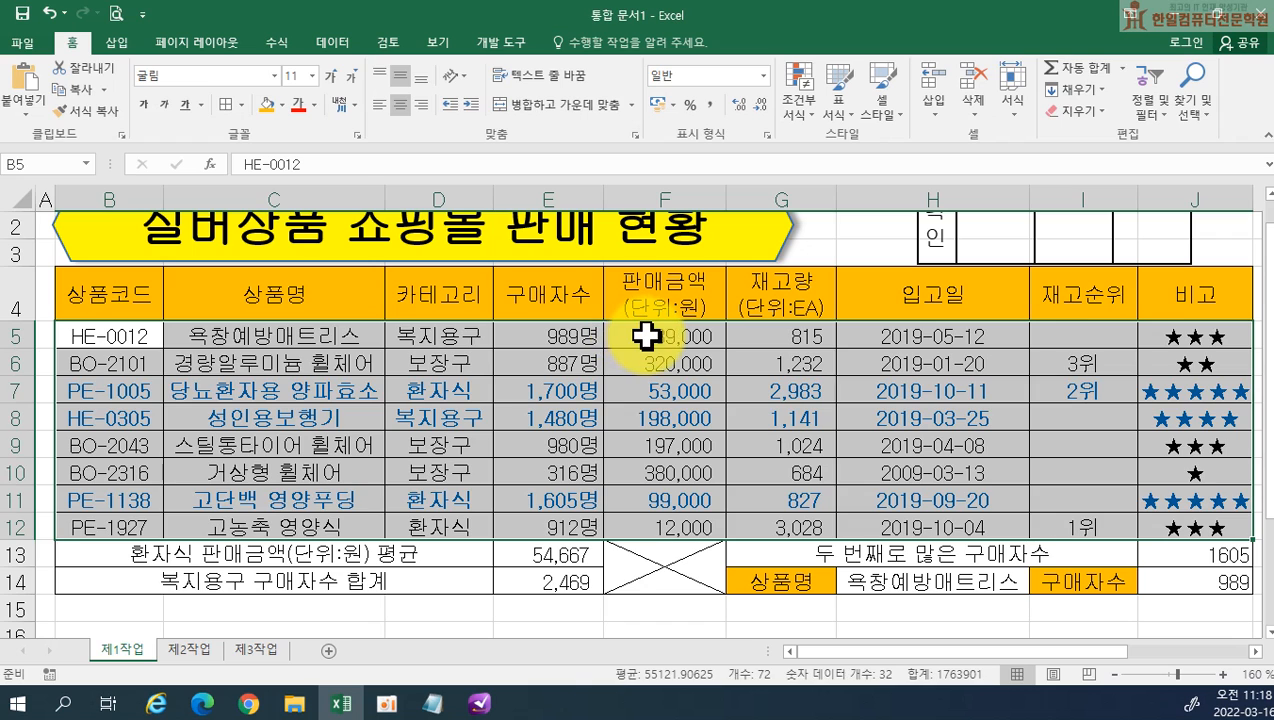
left_click(646, 336)
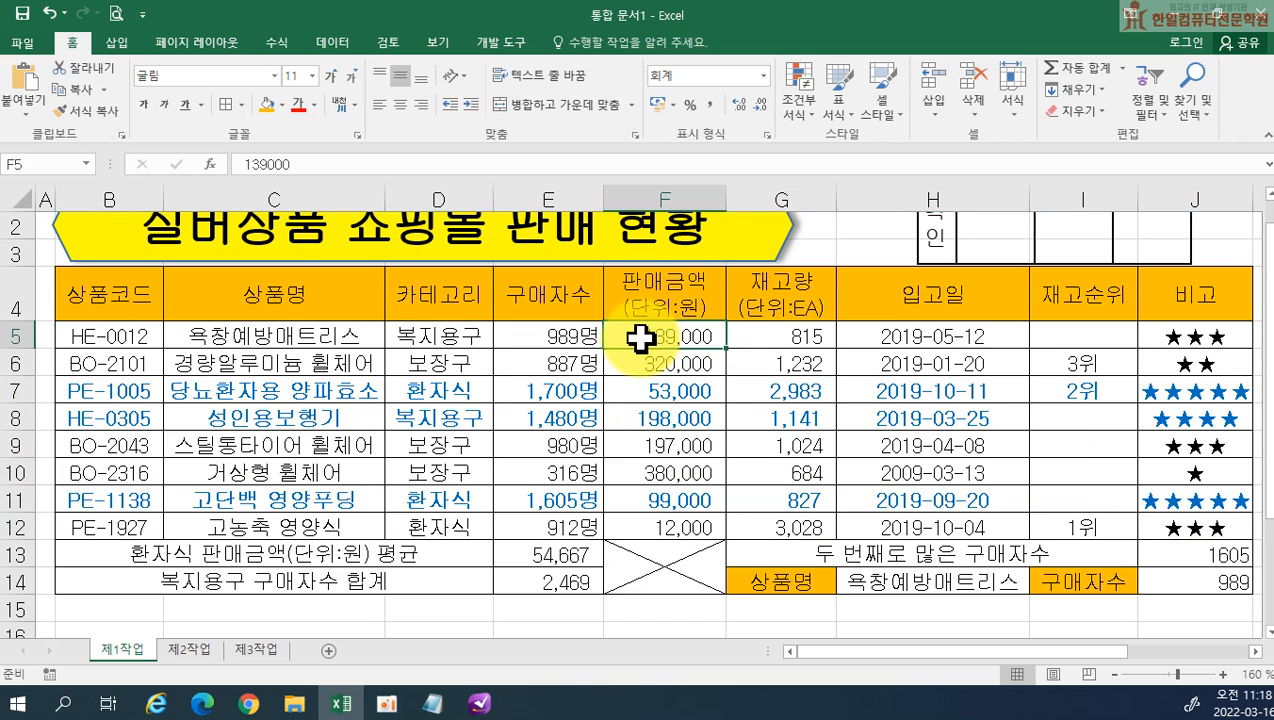
Apply thick outside borders (굵은 바깥쪽 테두리) around the whole table B4:J14 and around the data rows B5:J12
left_click_drag(104, 300, 1157, 578)
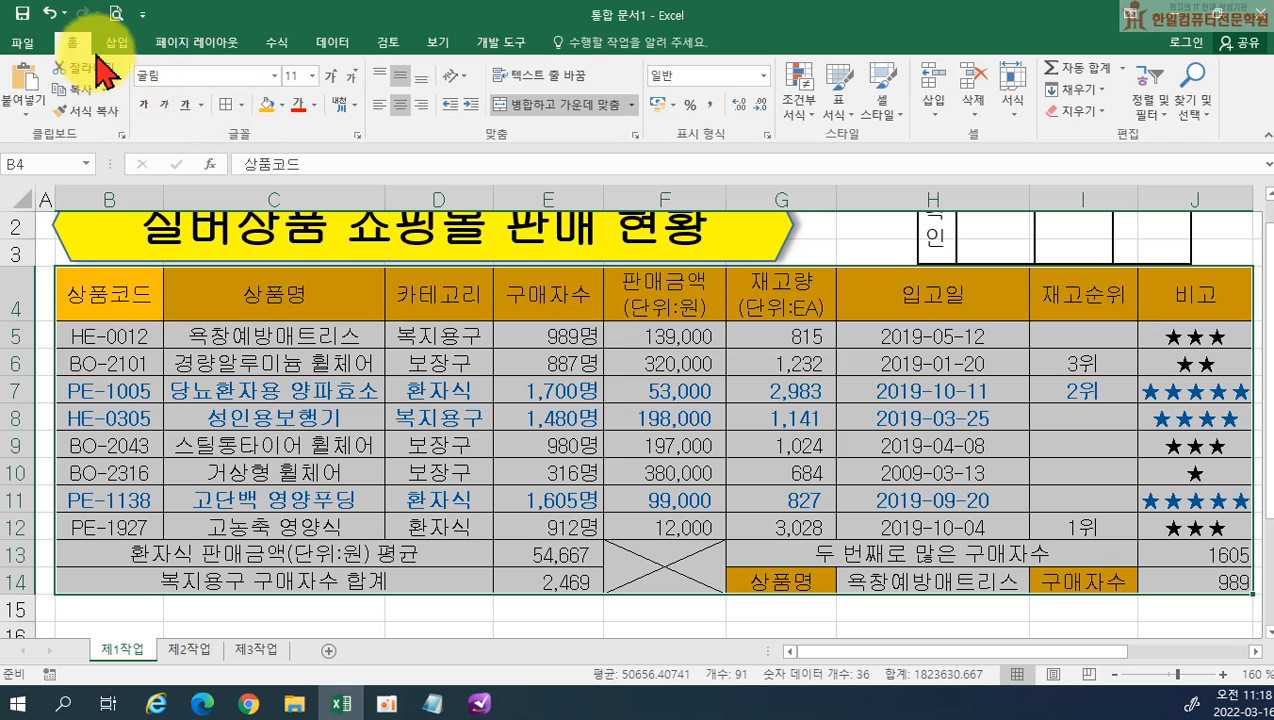
left_click(243, 105)
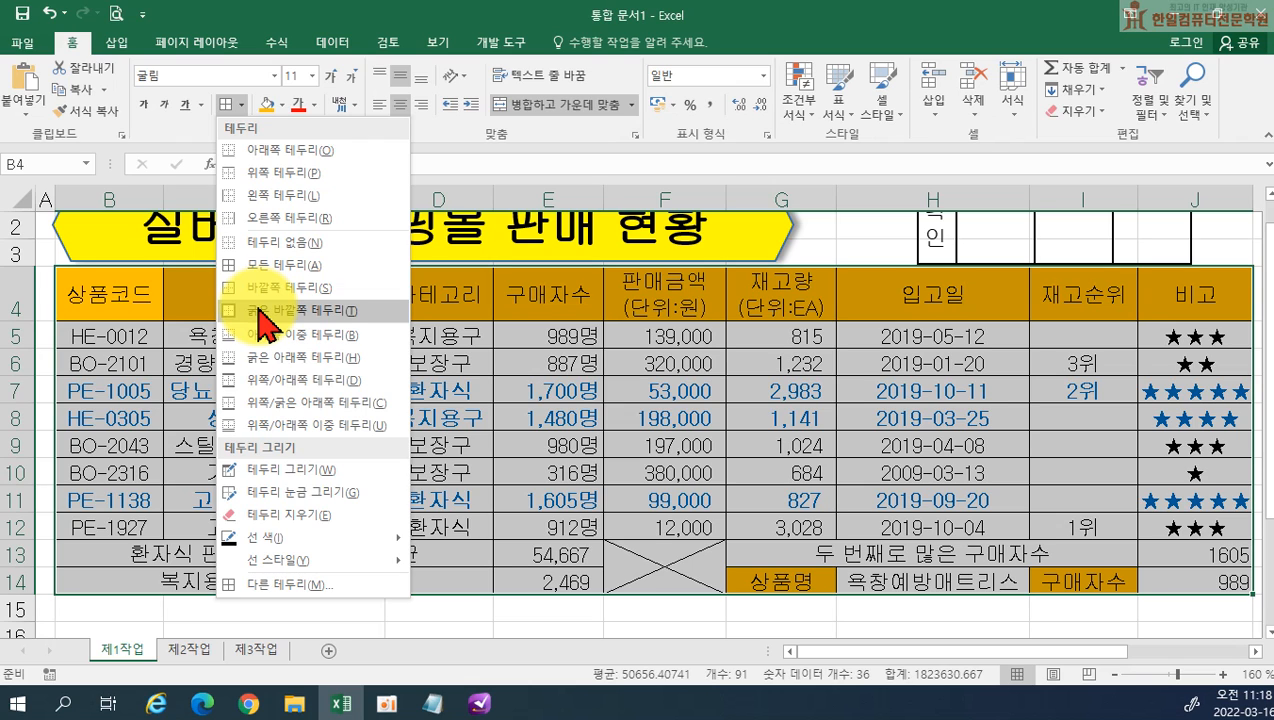
left_click(260, 311)
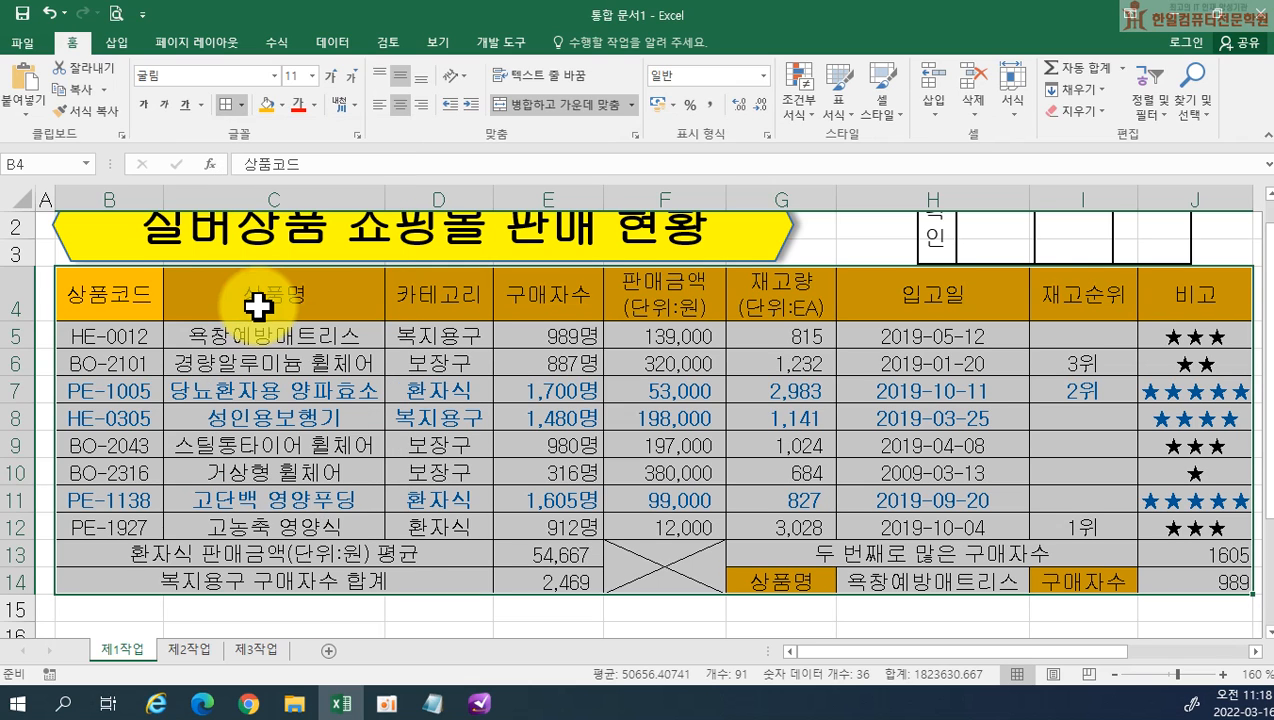
left_click_drag(88, 334, 1166, 537)
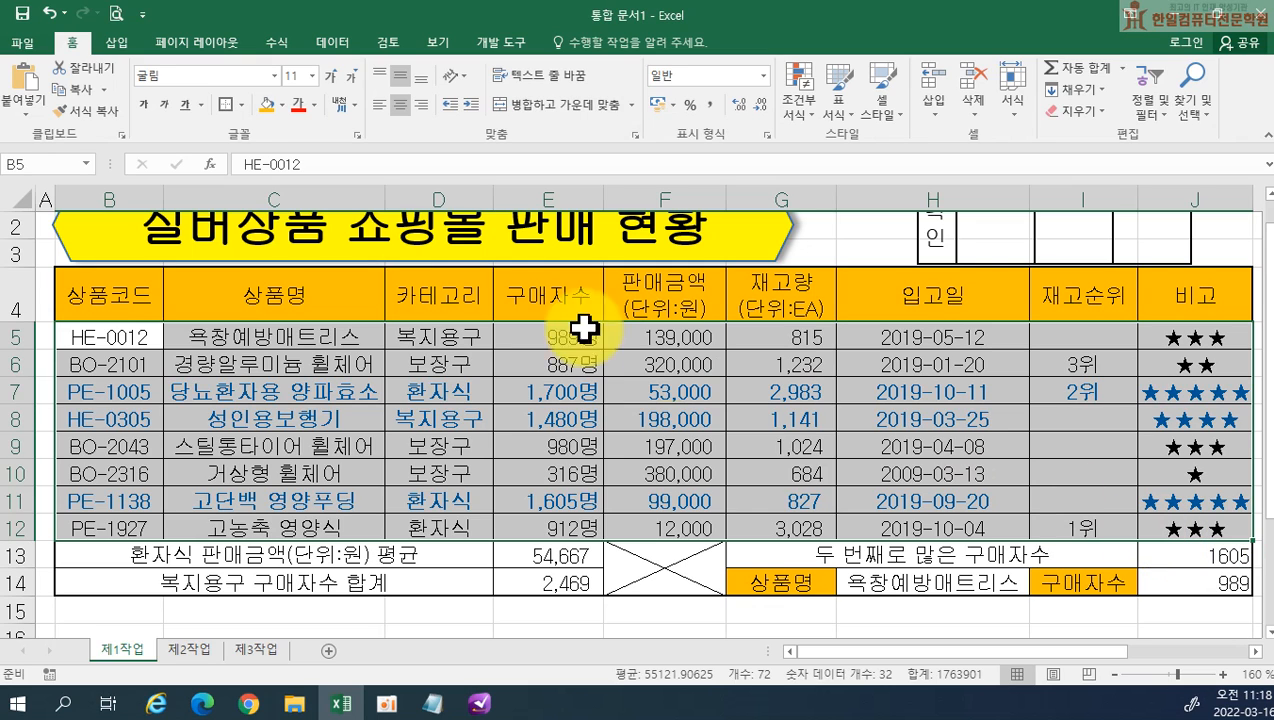
left_click(224, 106)
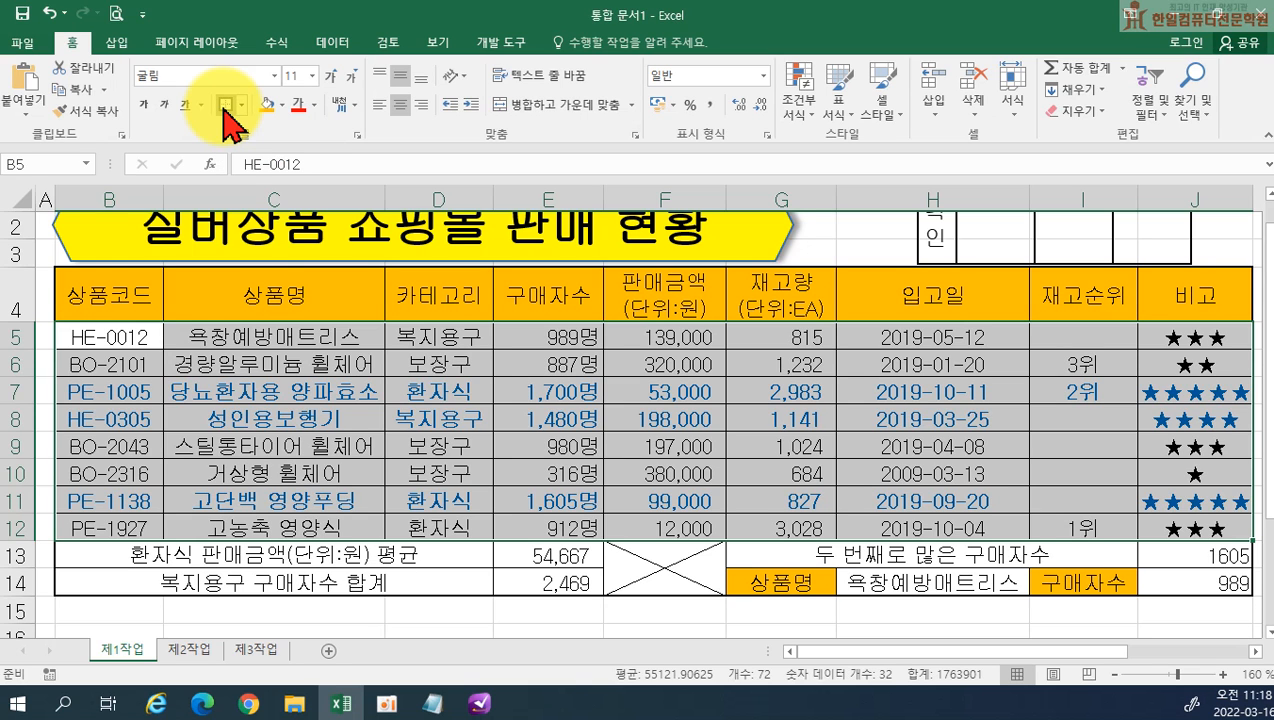
Hide the gridlines (눈금선) on the 제1작업 sheet
left_click(847, 253)
scroll(847, 253, "up", 1)
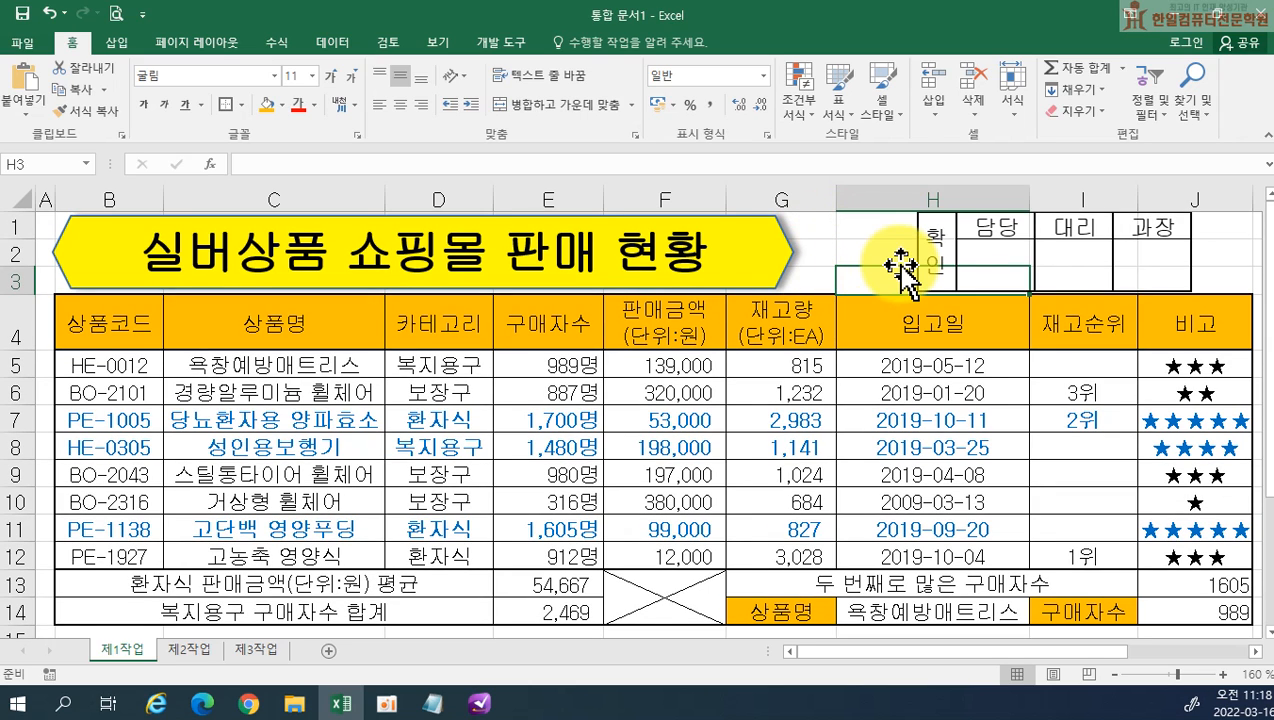
left_click(438, 44)
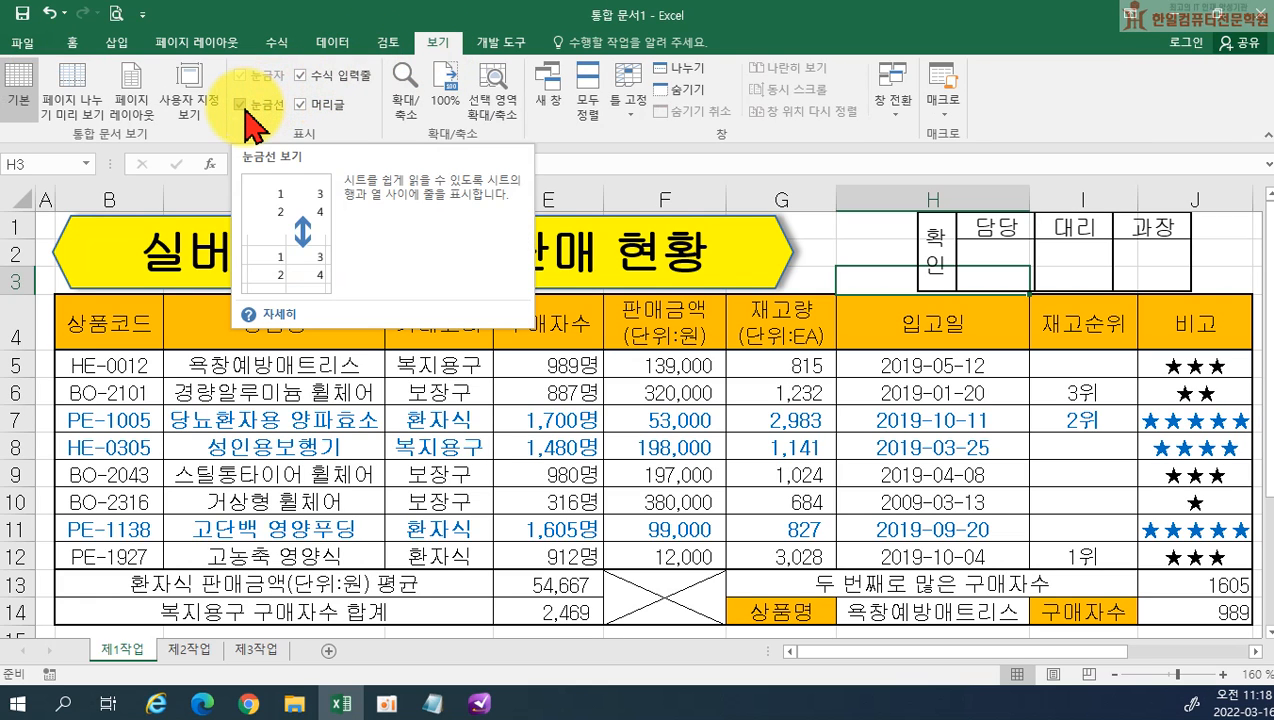
left_click(240, 104)
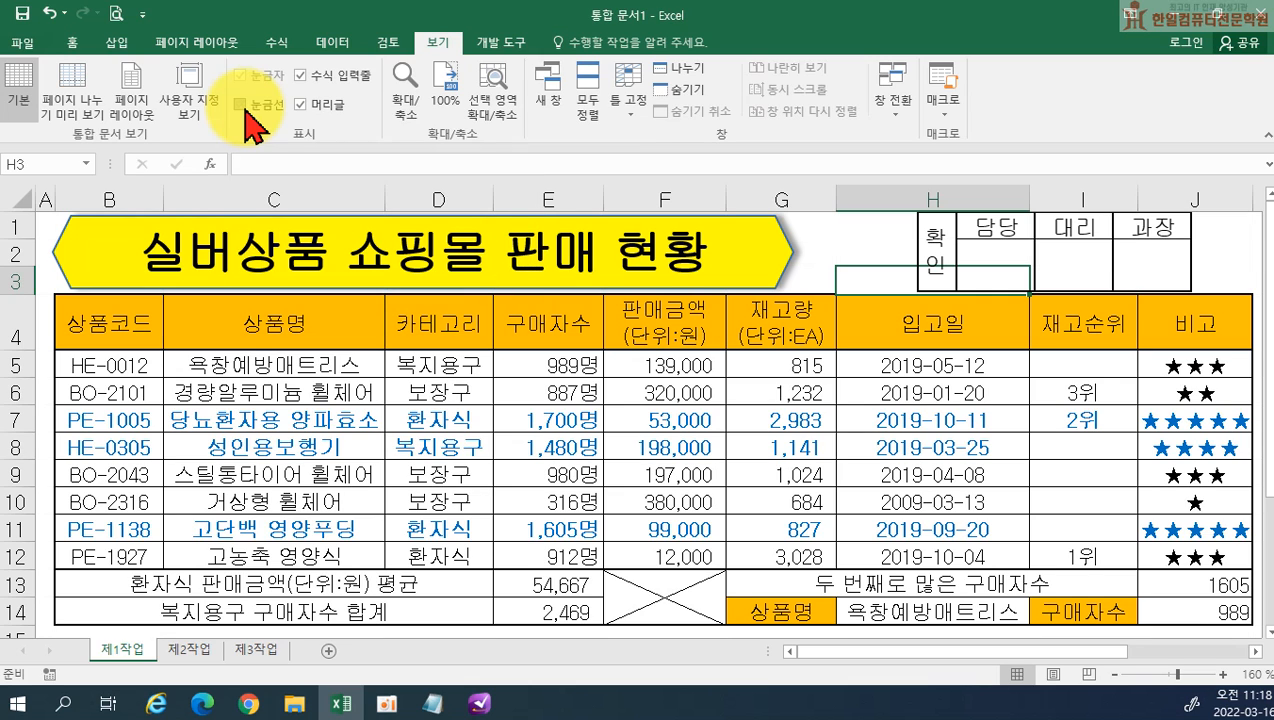
left_click(918, 377)
scroll(916, 370, "down", 1)
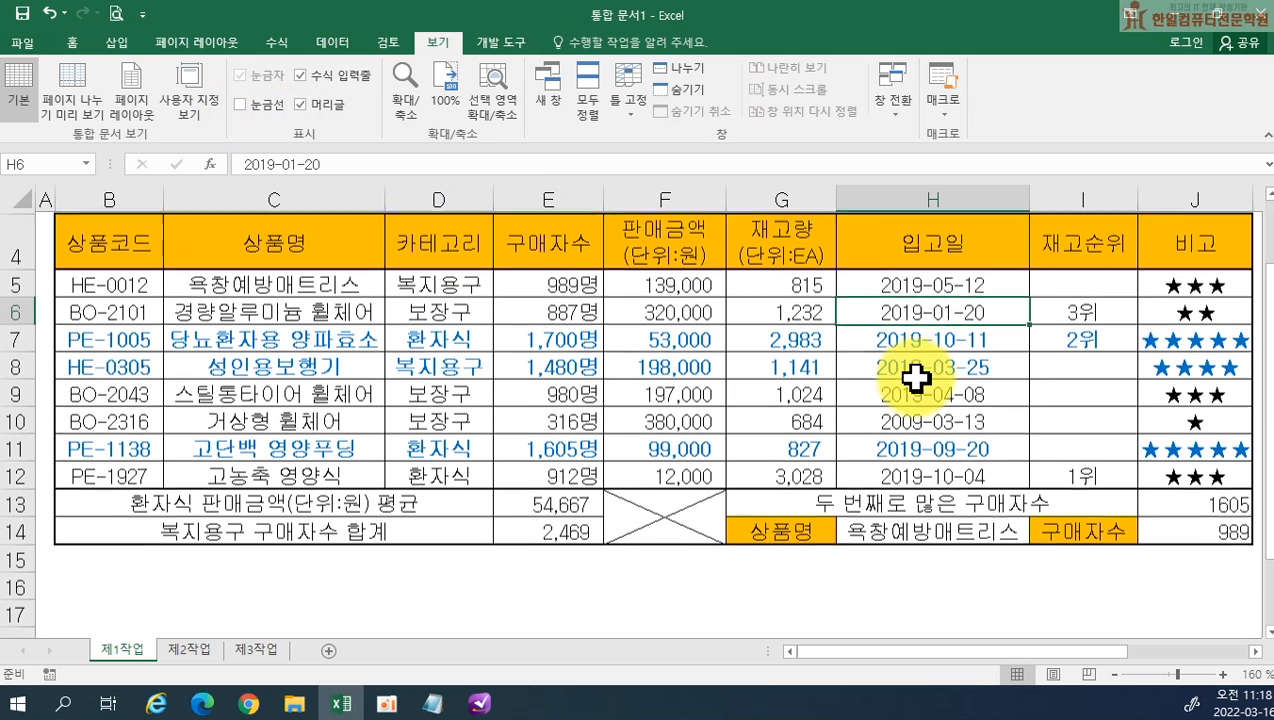
scroll(825, 565, "down", 1)
scroll(742, 520, "up", 2)
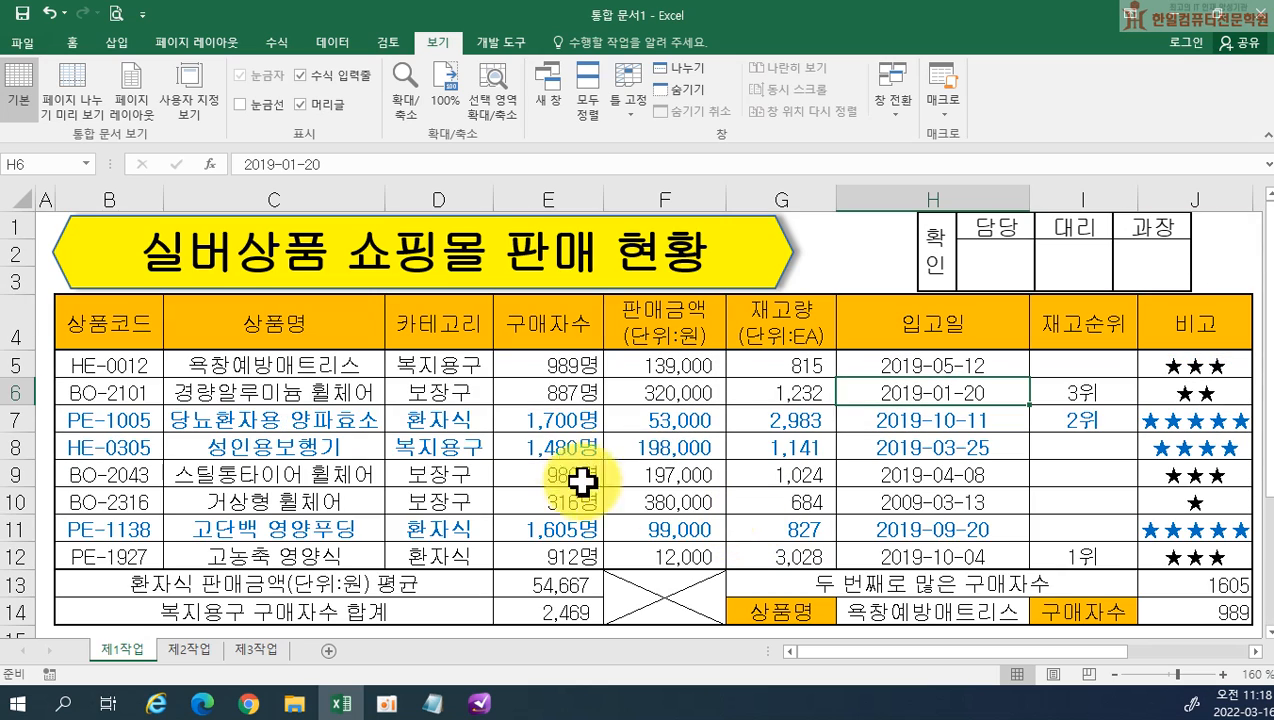
left_click(1255, 651)
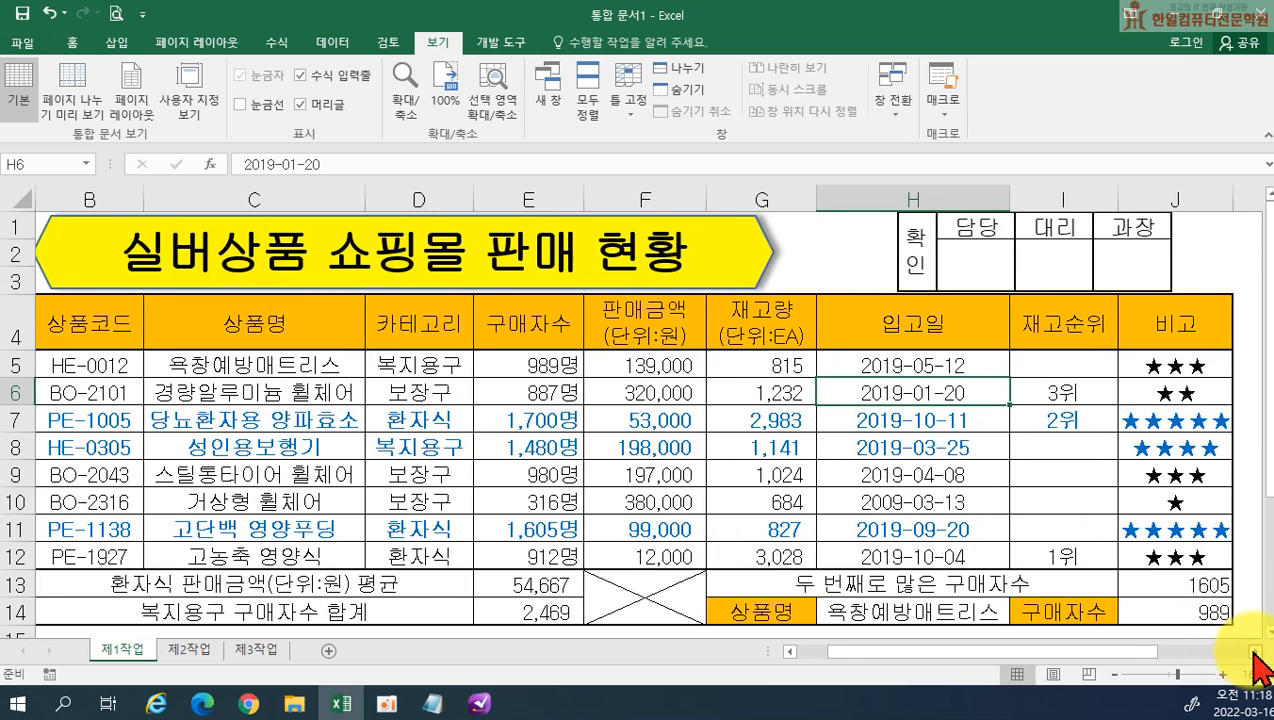
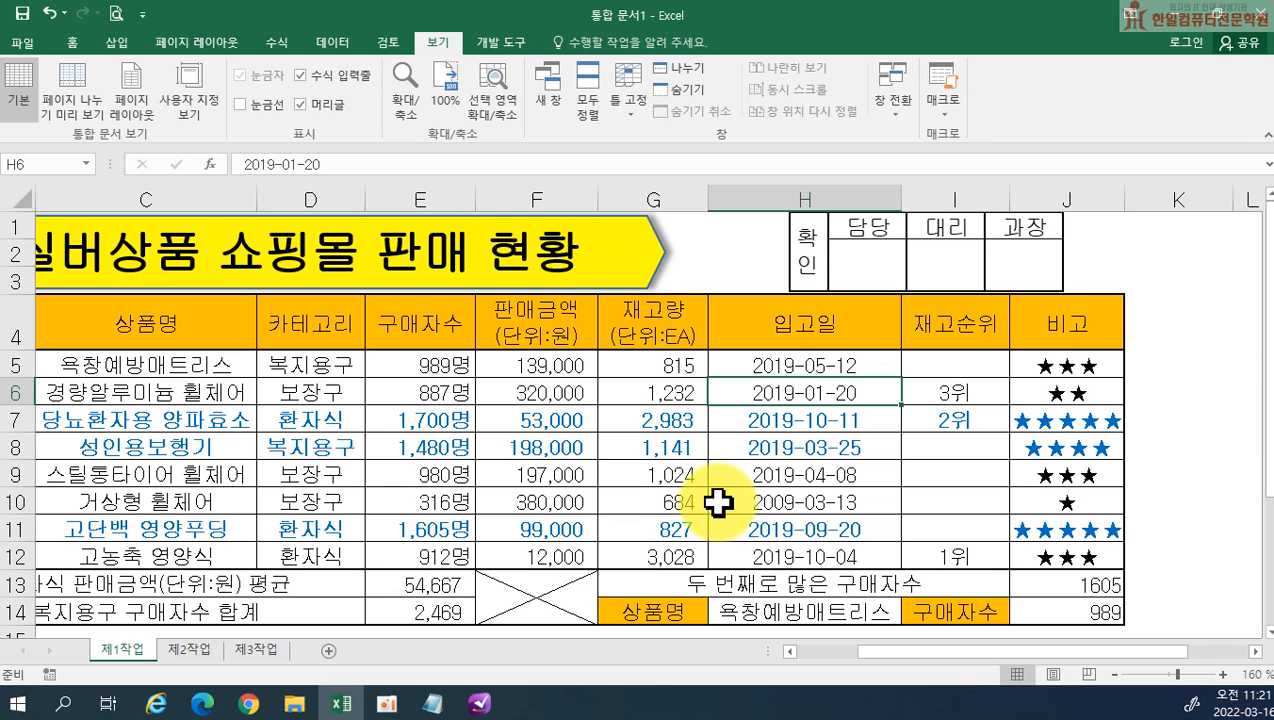
Copy the table range B4:H12 on 제1작업 and switch to the 제2작업 sheet
left_click_drag(905, 655, 827, 666)
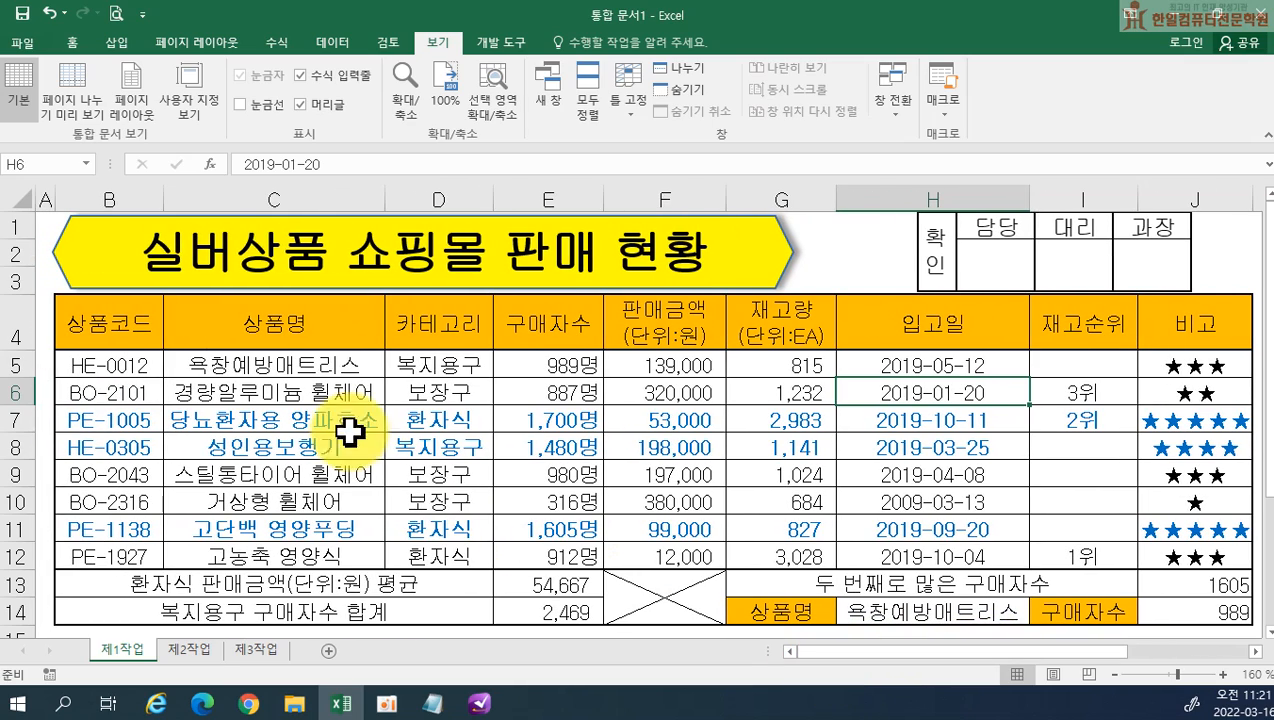
left_click_drag(108, 321, 881, 545)
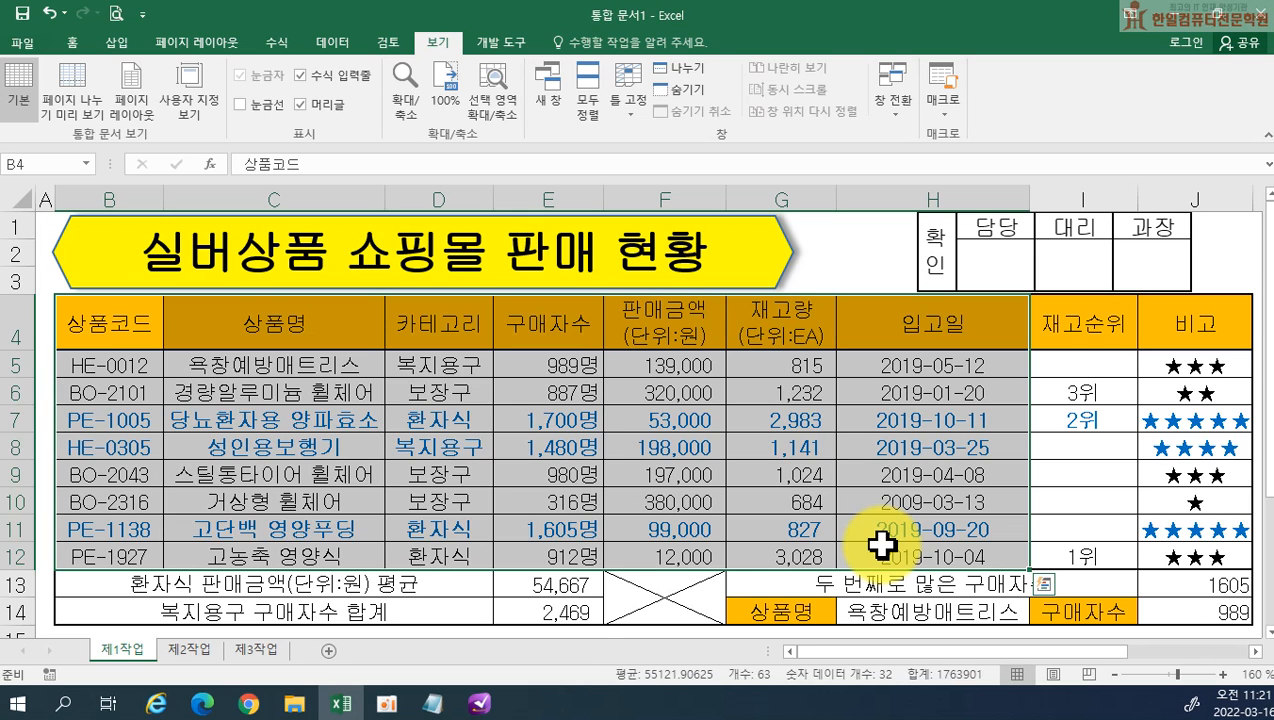
key("ctrl+c")
key("ctrl+q")
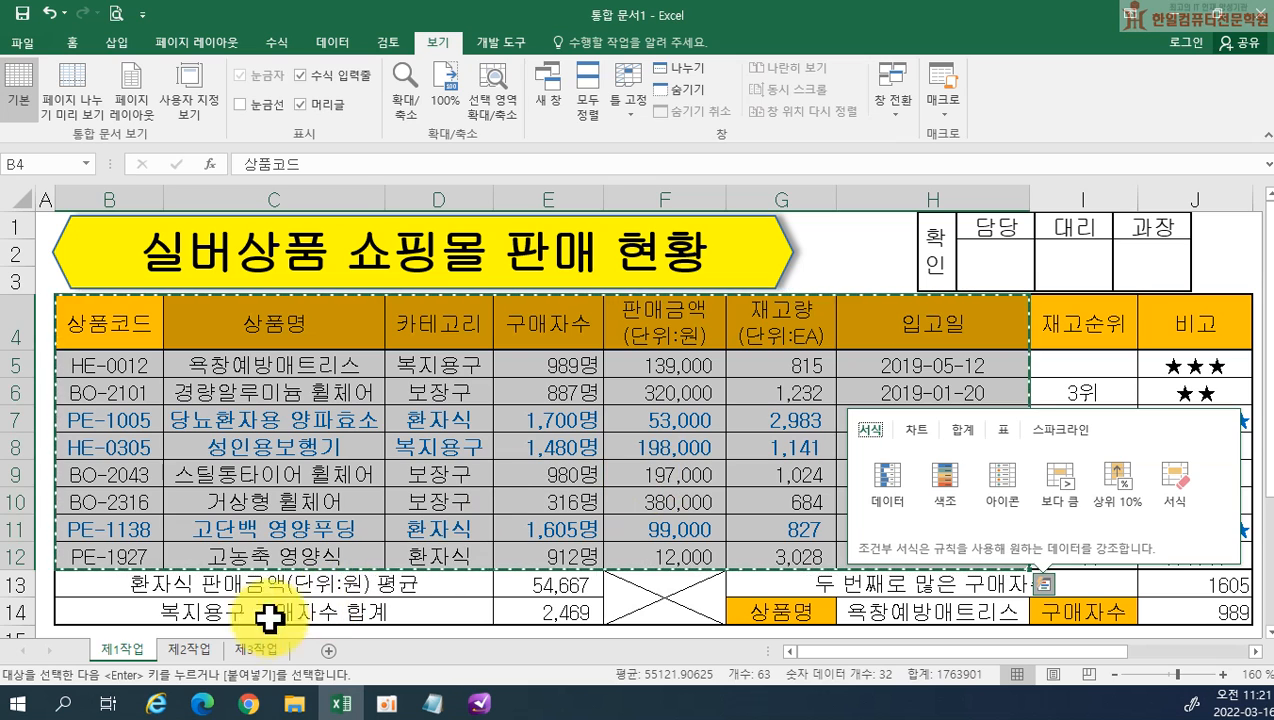
left_click(212, 650)
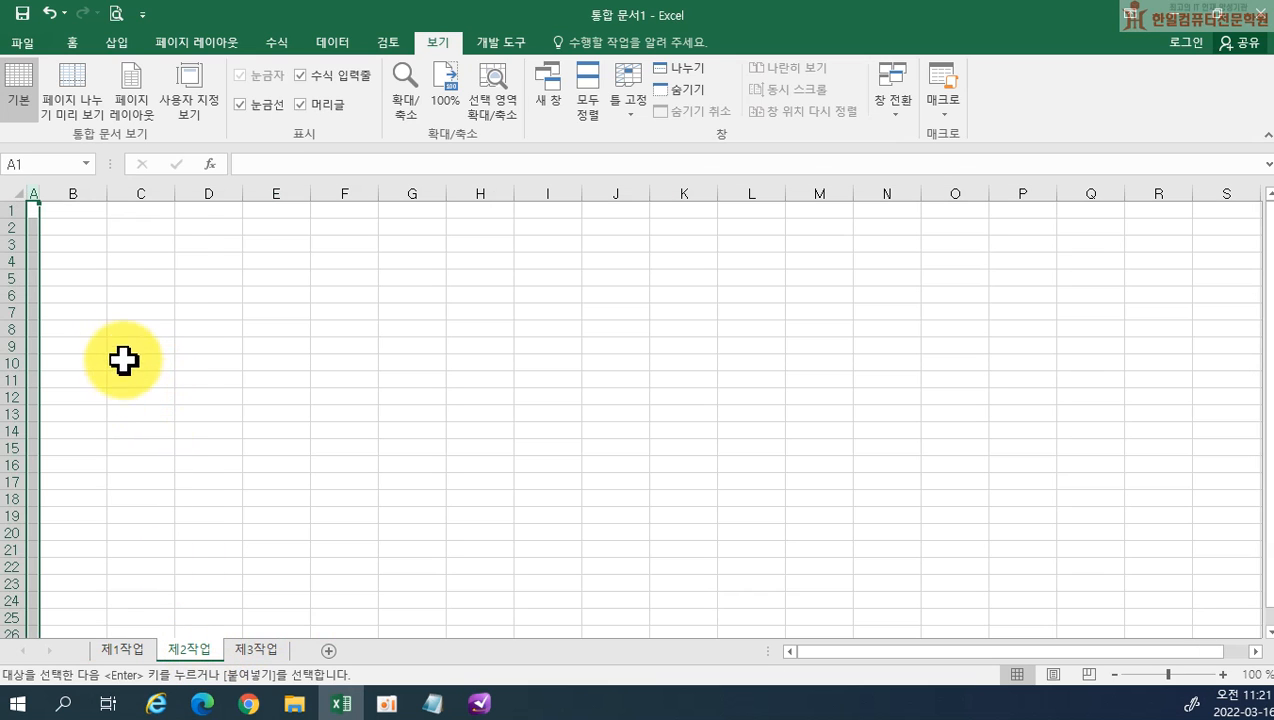
Paste only the column widths (열 너비) of the copied range at cell B2 of 제2작업
right_click(74, 229)
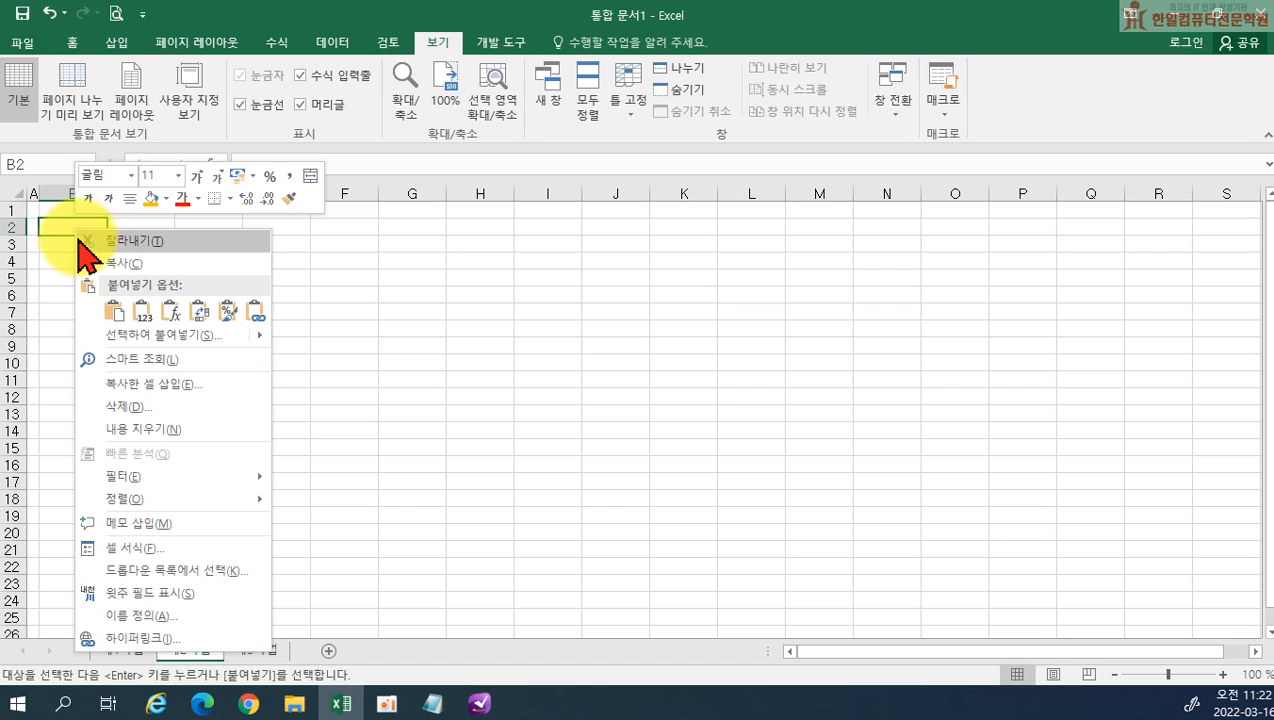
mouse_move(123, 340)
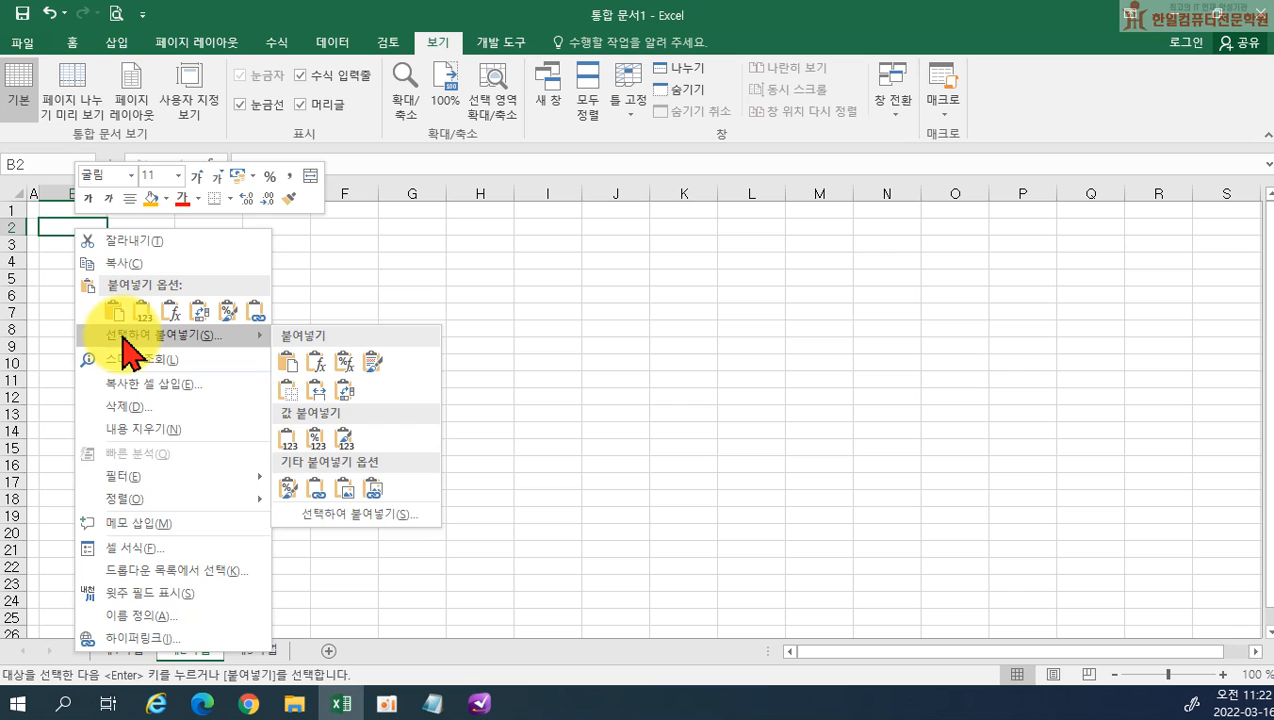
left_click(127, 338)
left_click_drag(137, 155, 313, 186)
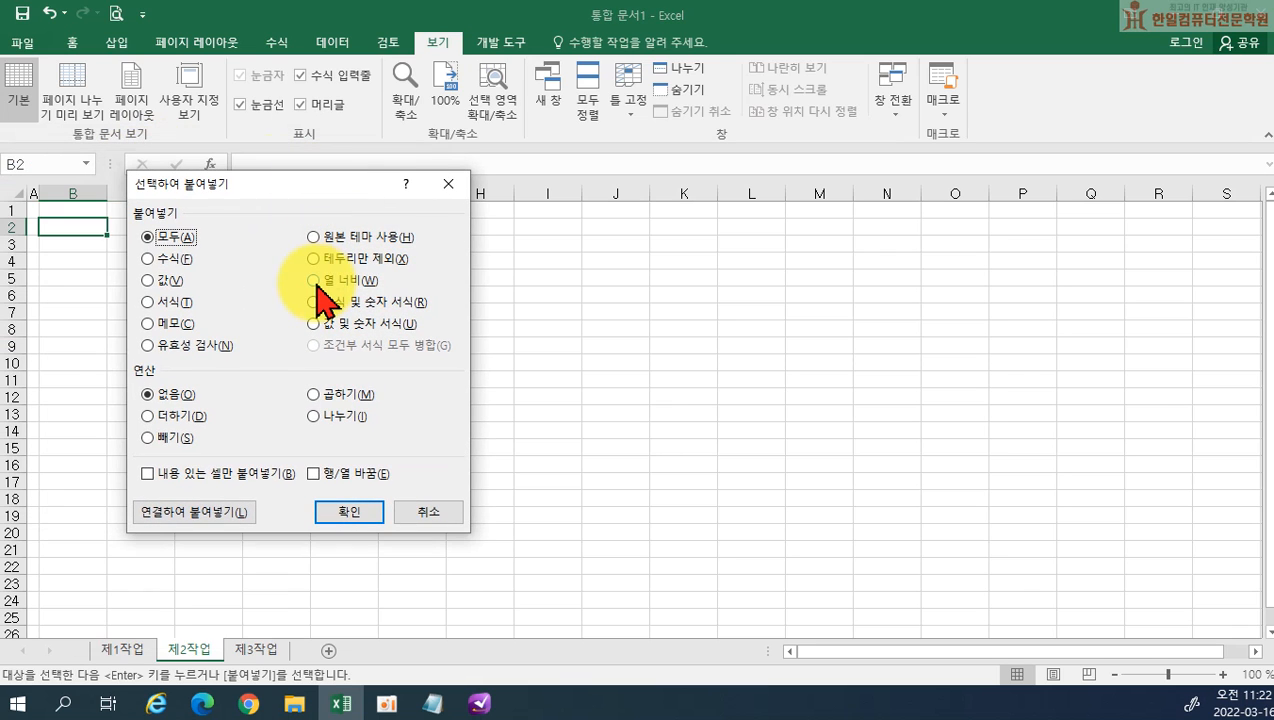
left_click(317, 281)
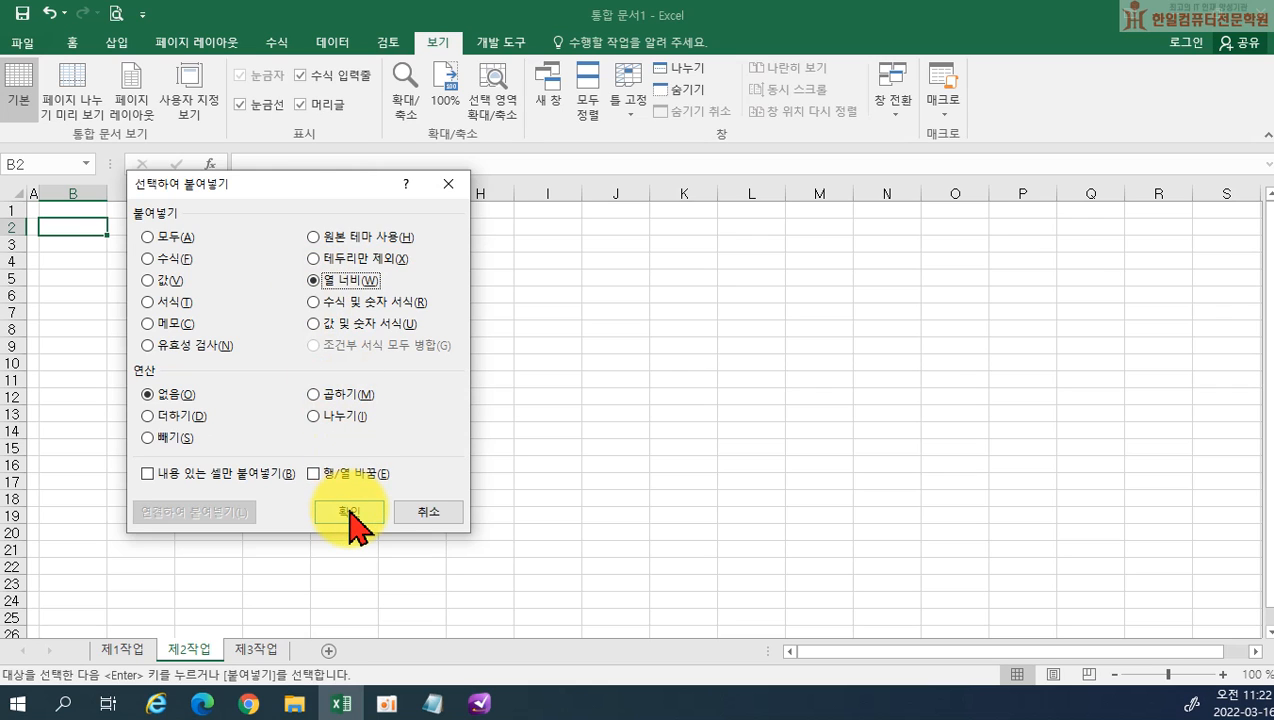
left_click(349, 512)
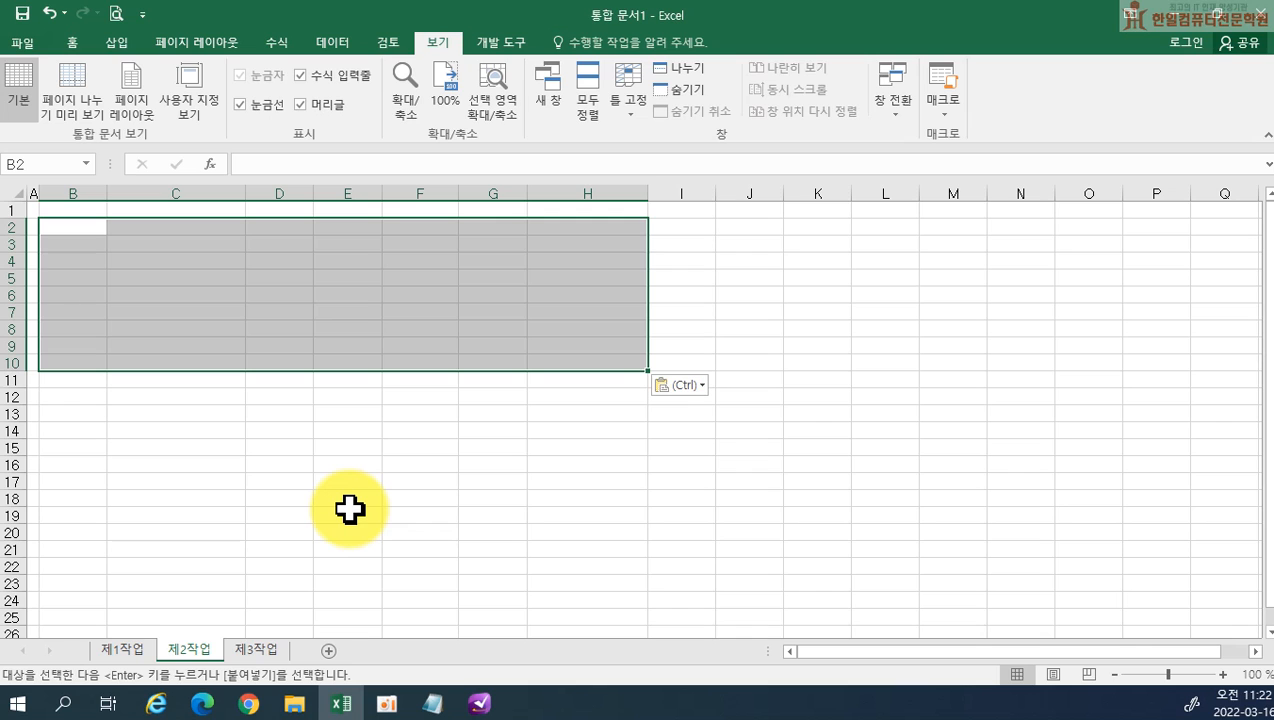
Paste the copied table at B2 and widen columns F and C slightly so their contents fit
key("Return")
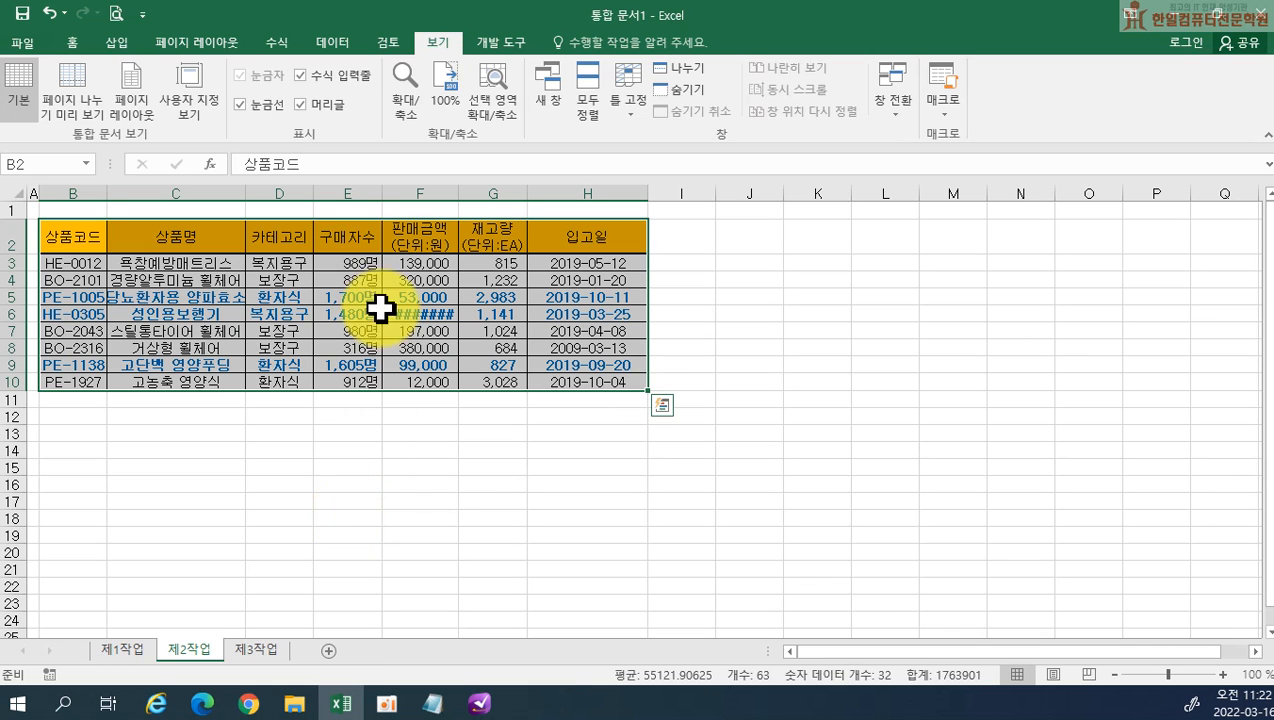
left_click_drag(459, 193, 470, 193)
left_click_drag(245, 192, 256, 193)
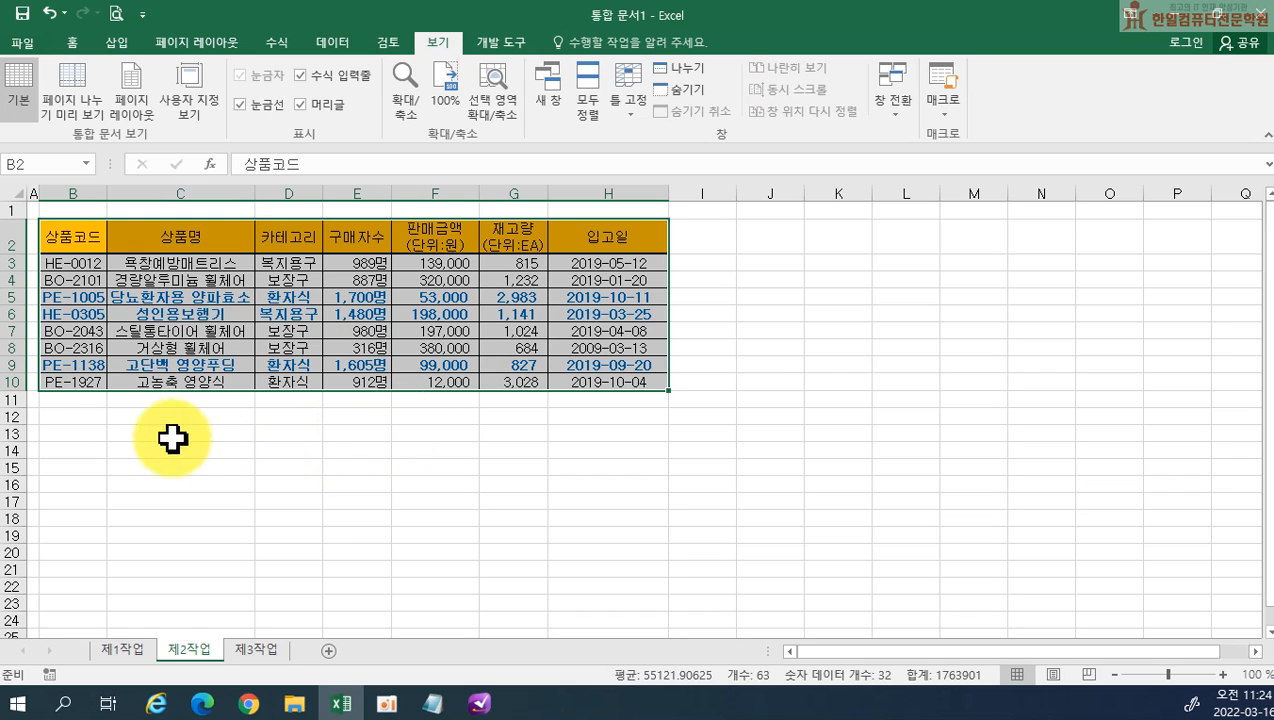
Merge and center (병합하고 가운데 맞춤) cells B11:G11 directly below the pasted table
left_click_drag(63, 398, 493, 401)
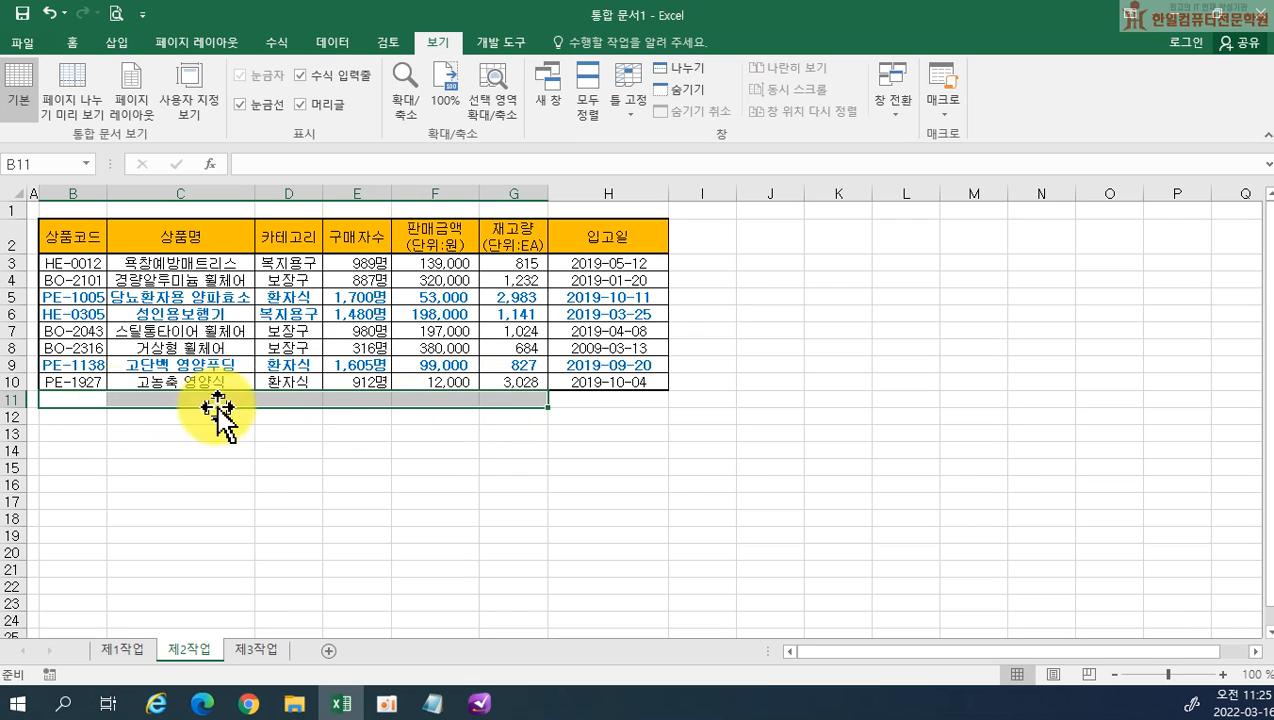
left_click(72, 42)
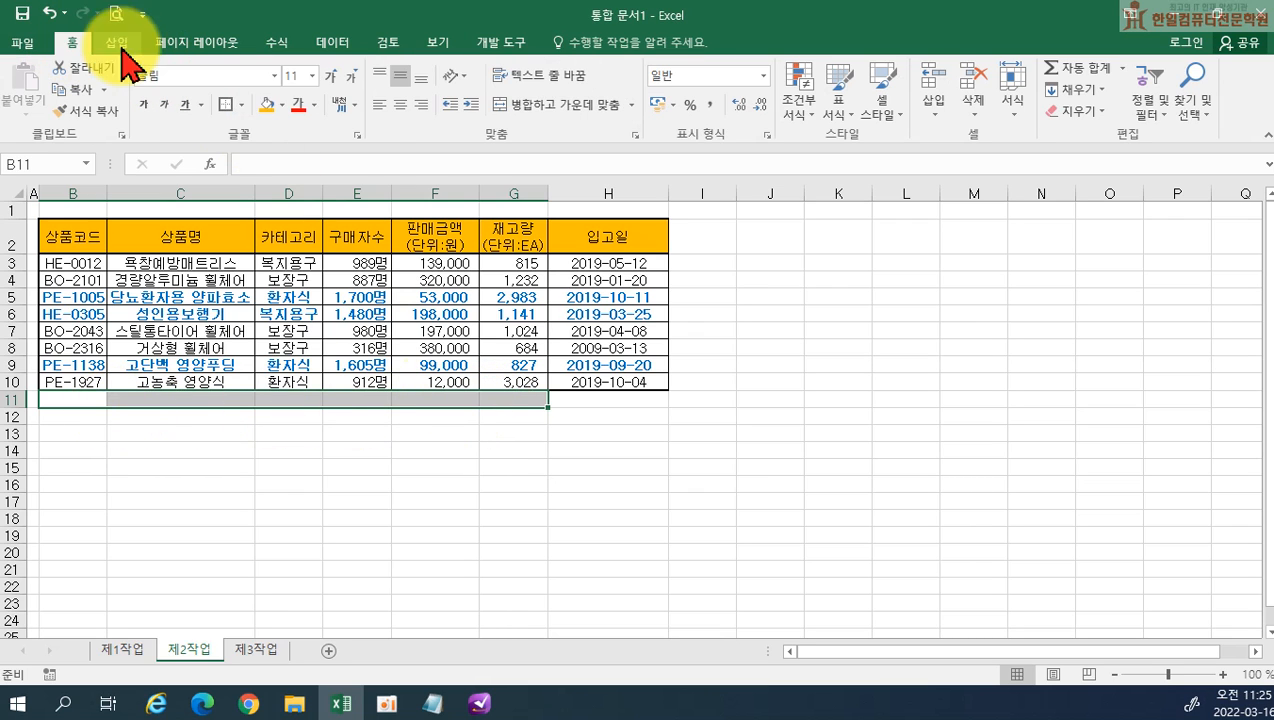
left_click(530, 104)
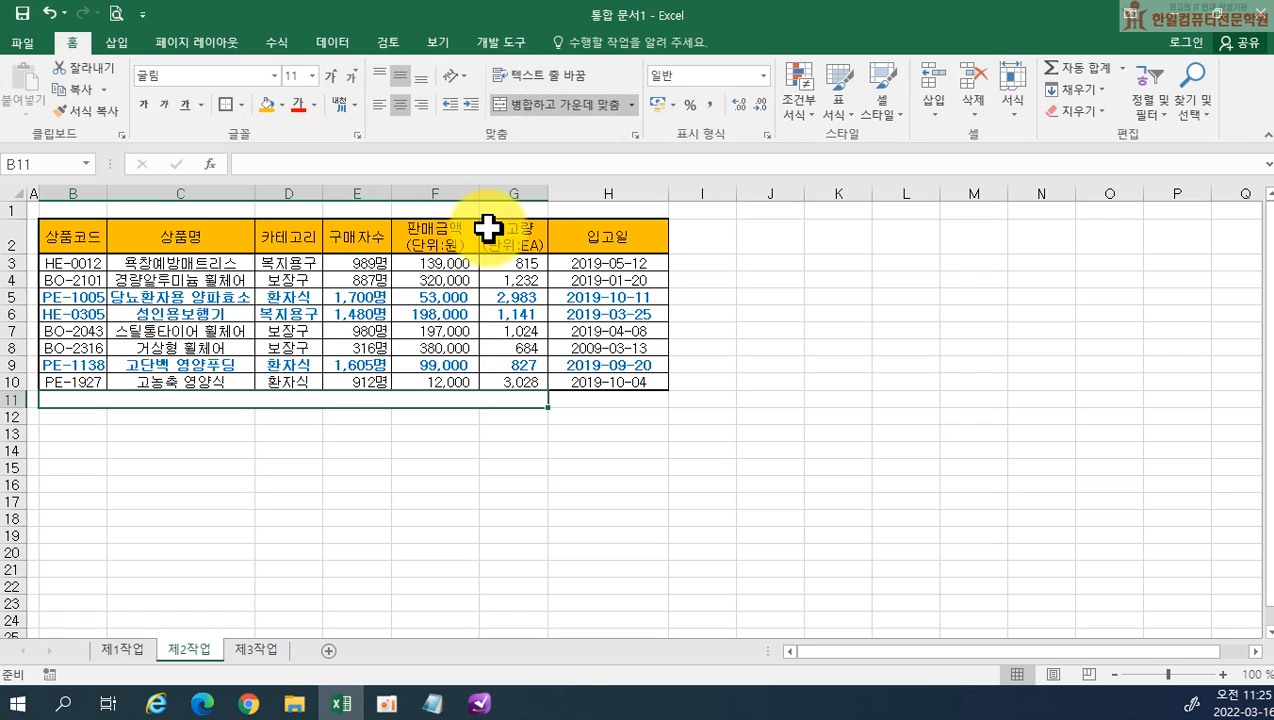
Enter the label "판매금액(단위:원)의 전체 평균" in the merged cell B11
type("vksaor")
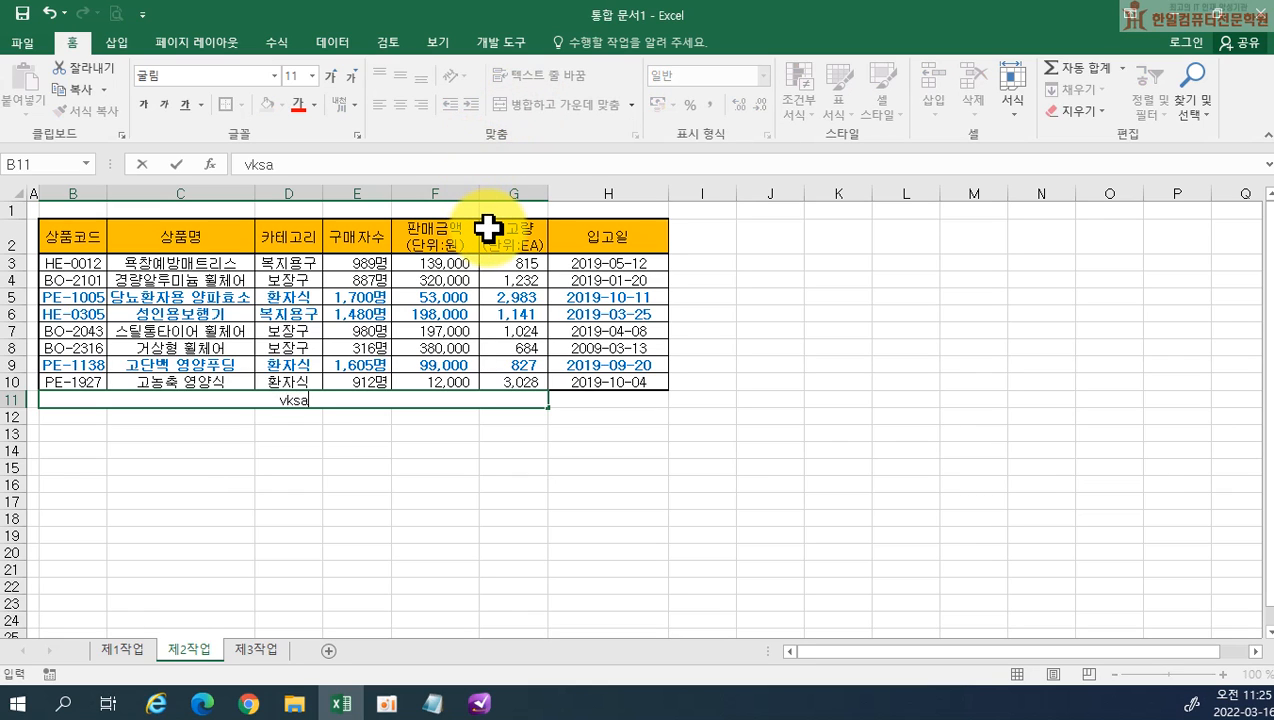
key("BackSpace")
key("BackSpace")
key("BackSpace")
key("BackSpace")
key("BackSpace")
key("BackSpace")
type("vksao")
key("BackSpace")
key("BackSpace")
key("BackSpace")
key("BackSpace")
key("BackSpace")
key("Hangul")
type("파ㄴ매금액(")
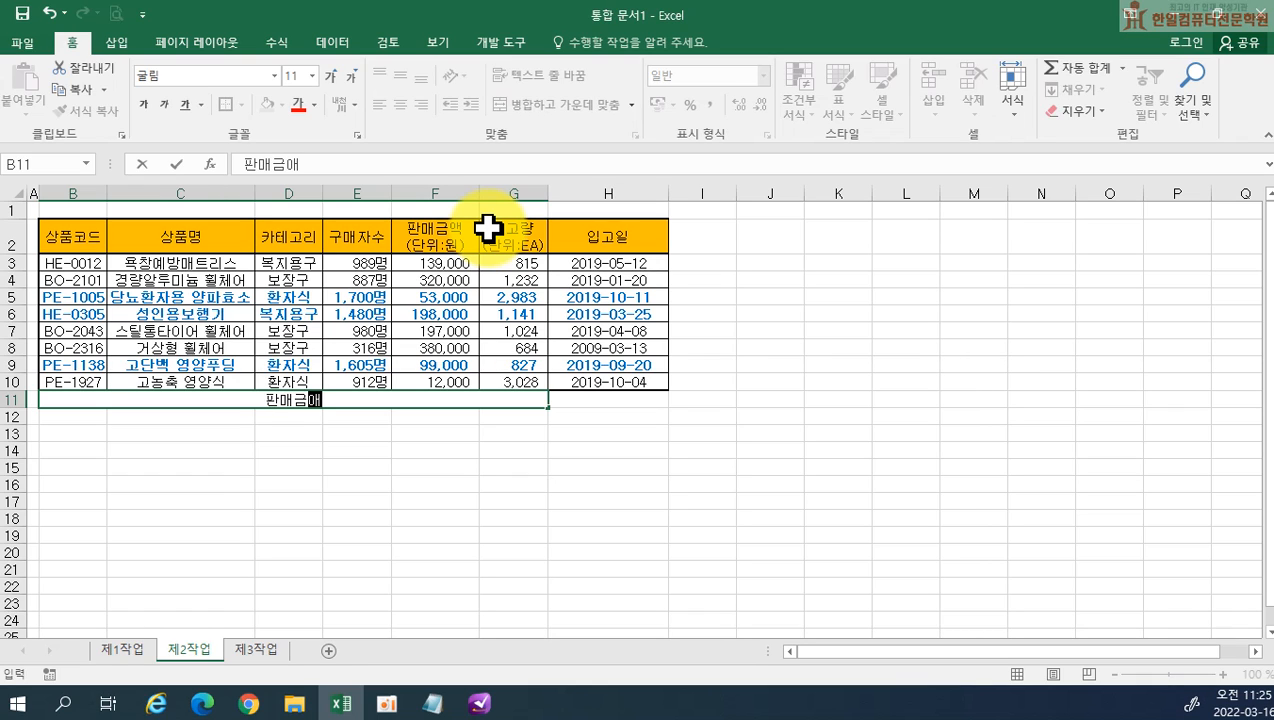
type("단위:원")
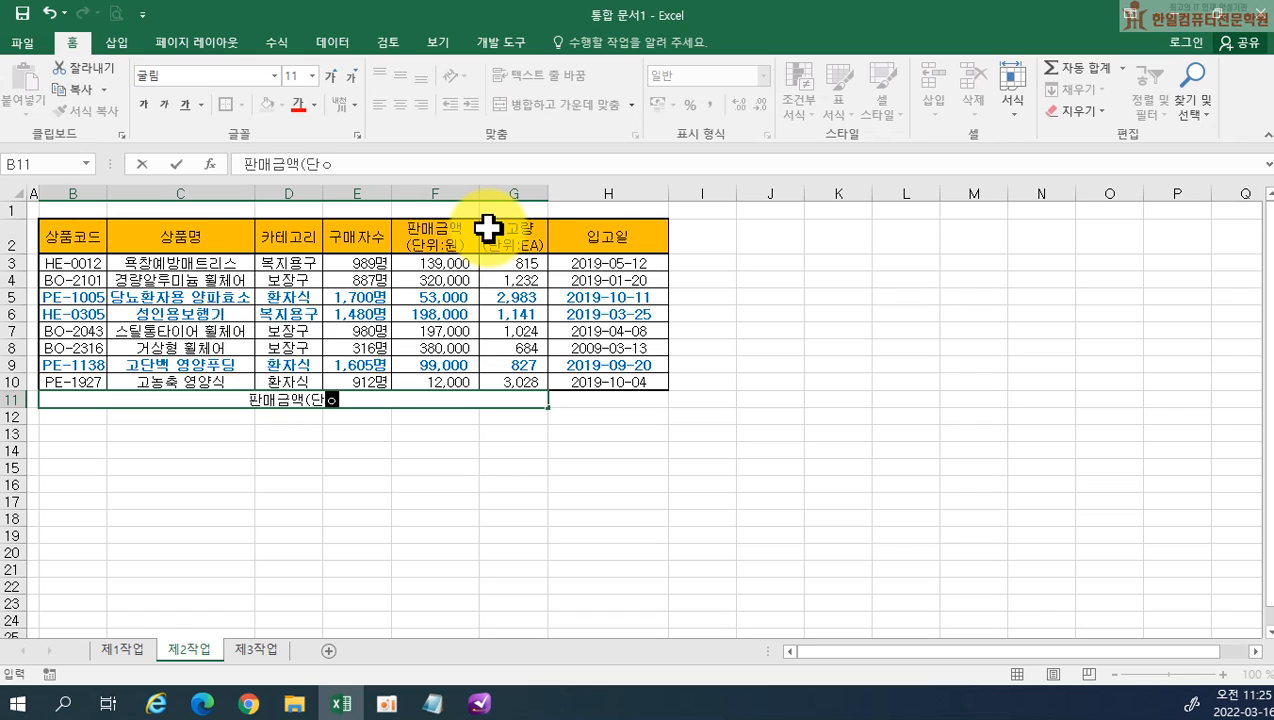
type(")")
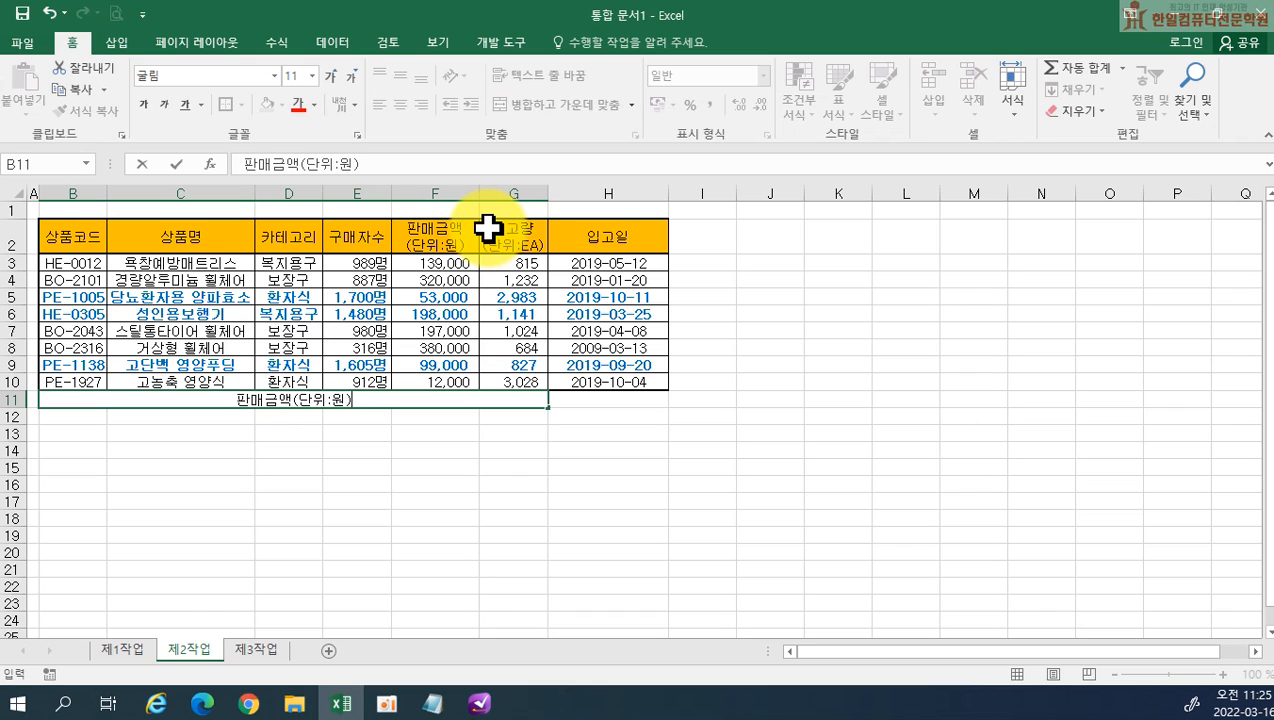
type("의 저ㄴ체 평균")
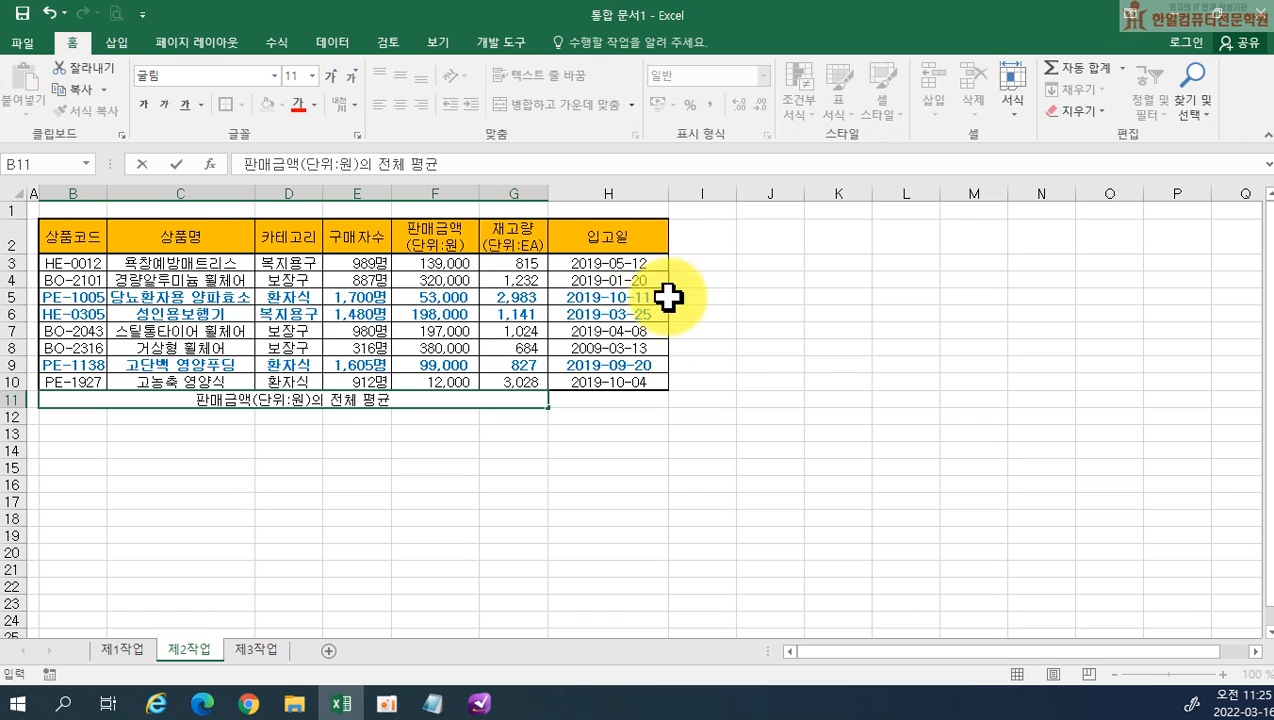
Enter the formula =AVERAGE(F3:F10) in H11 to average the sales amounts
left_click(622, 395)
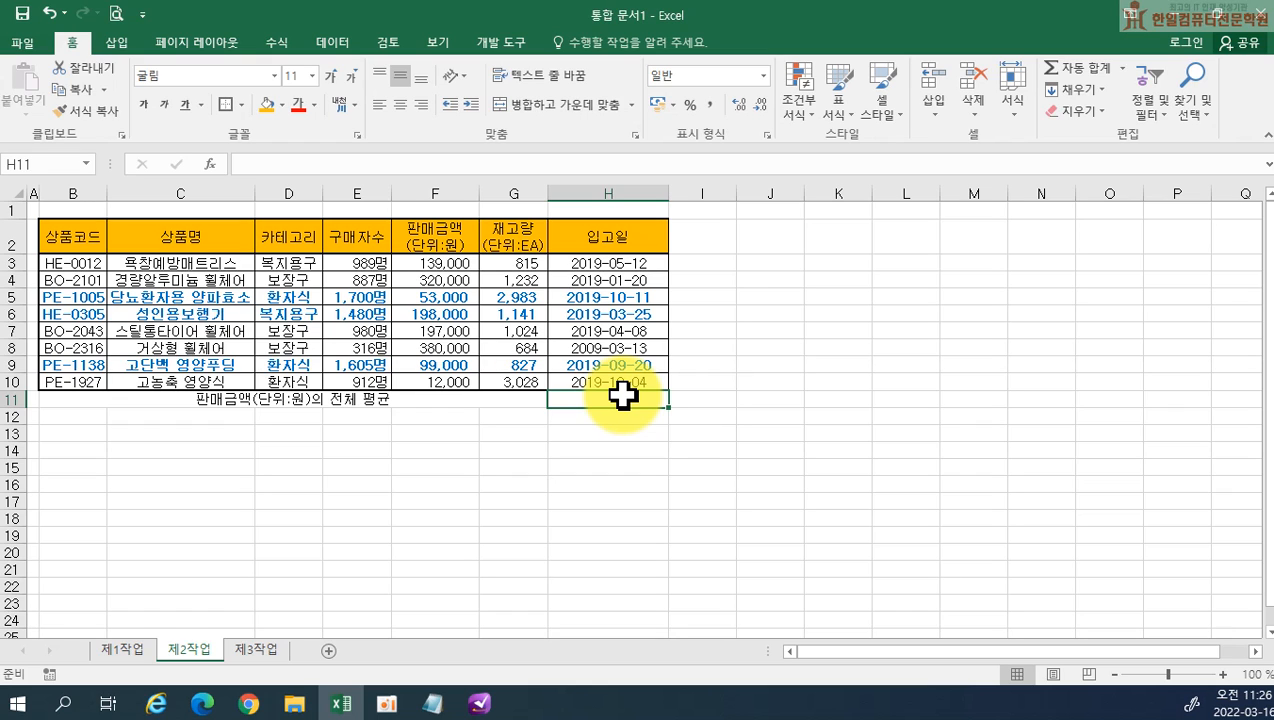
type("=")
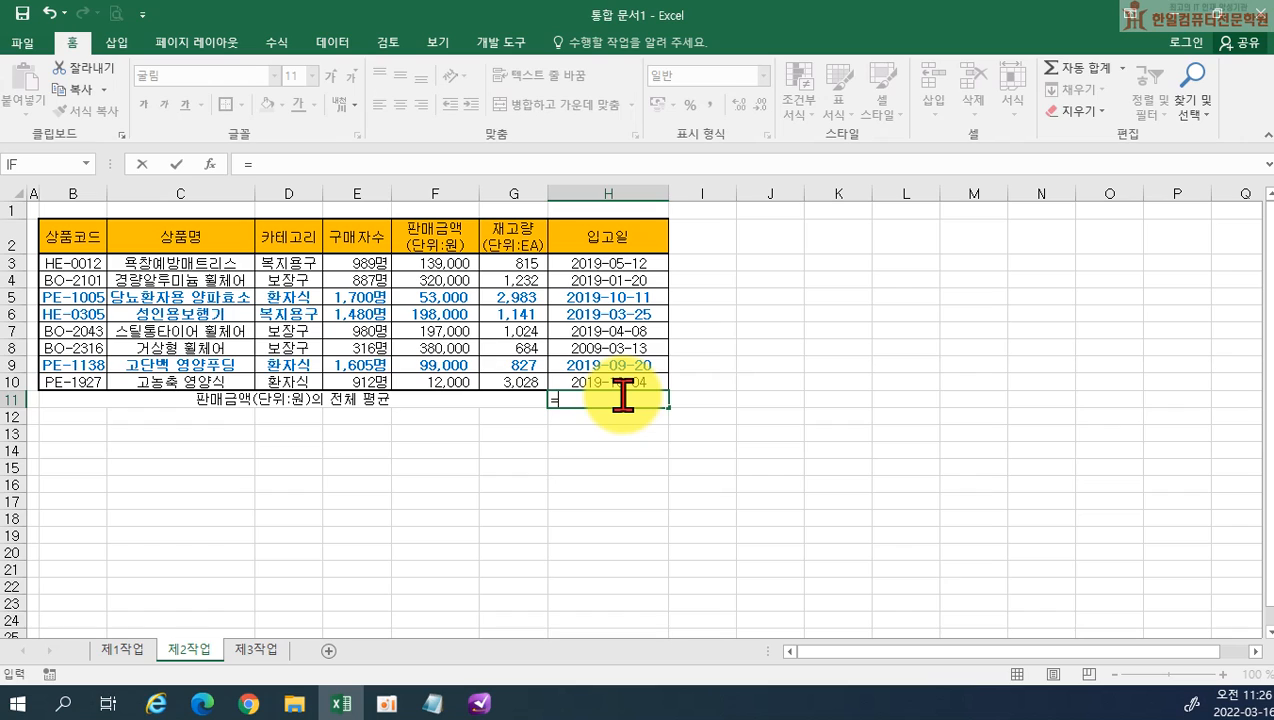
type("ave")
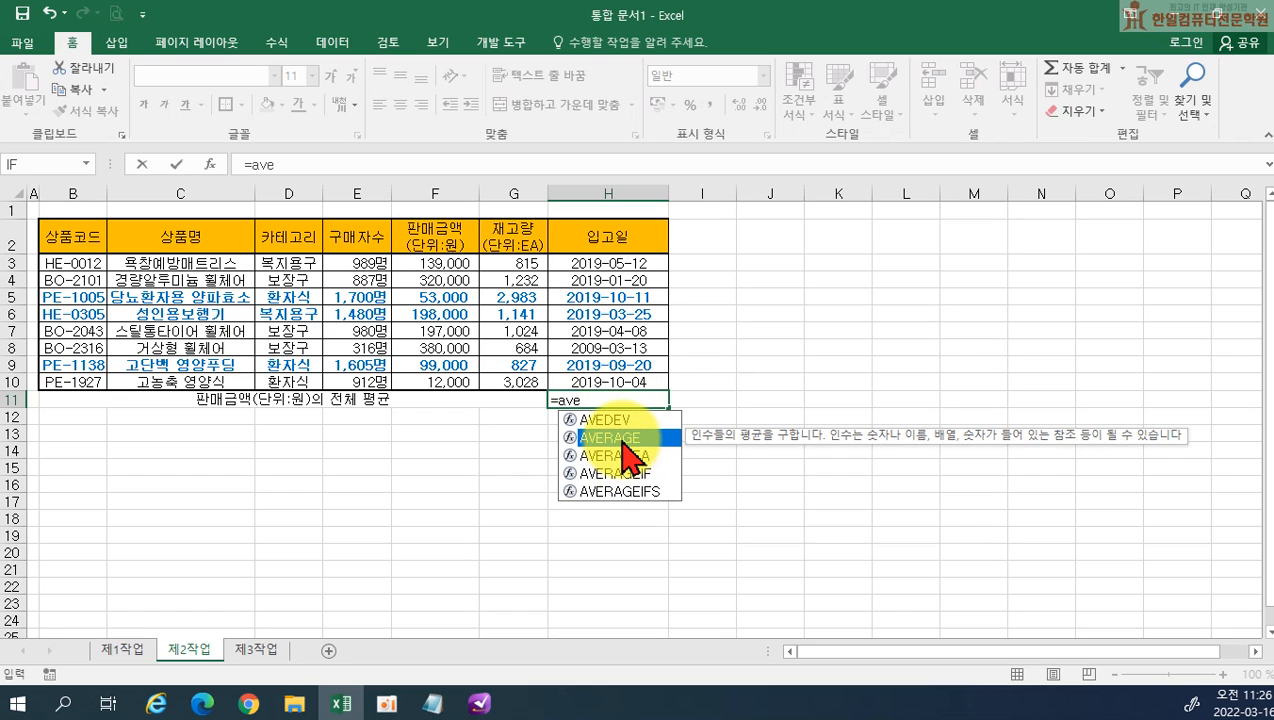
double_click(622, 438)
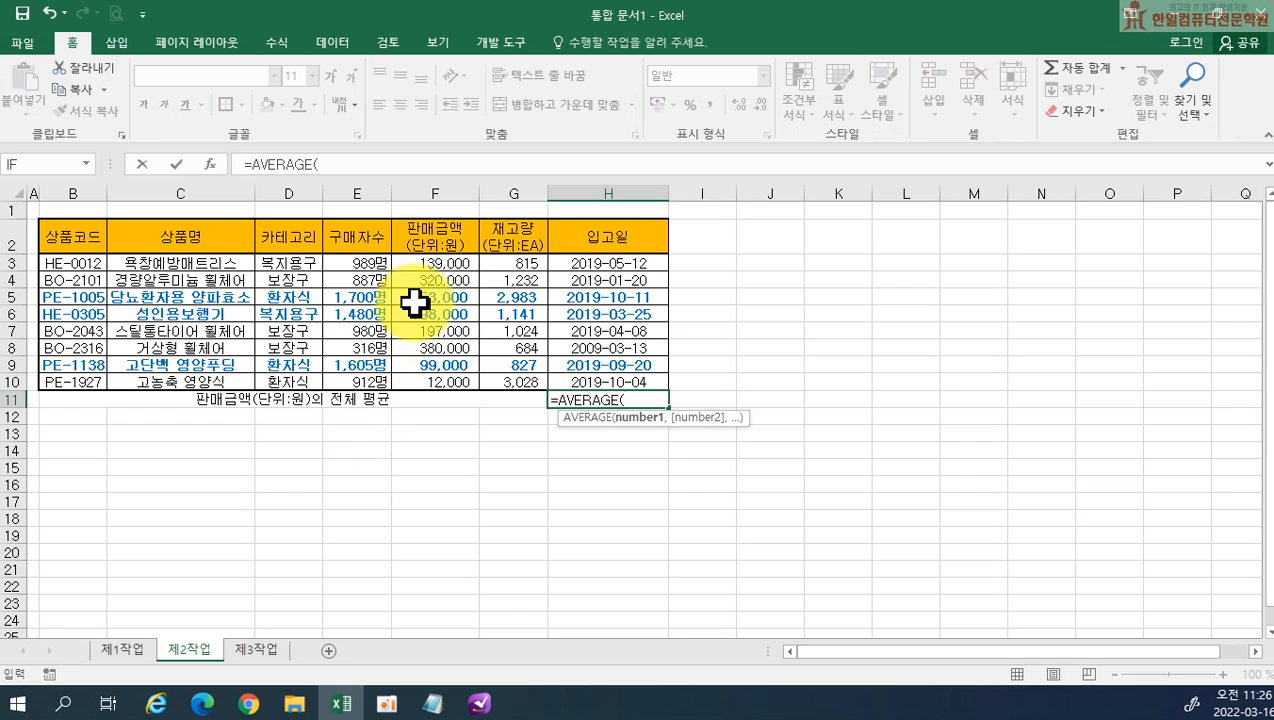
left_click_drag(418, 263, 421, 374)
left_click_drag(420, 373, 420, 373)
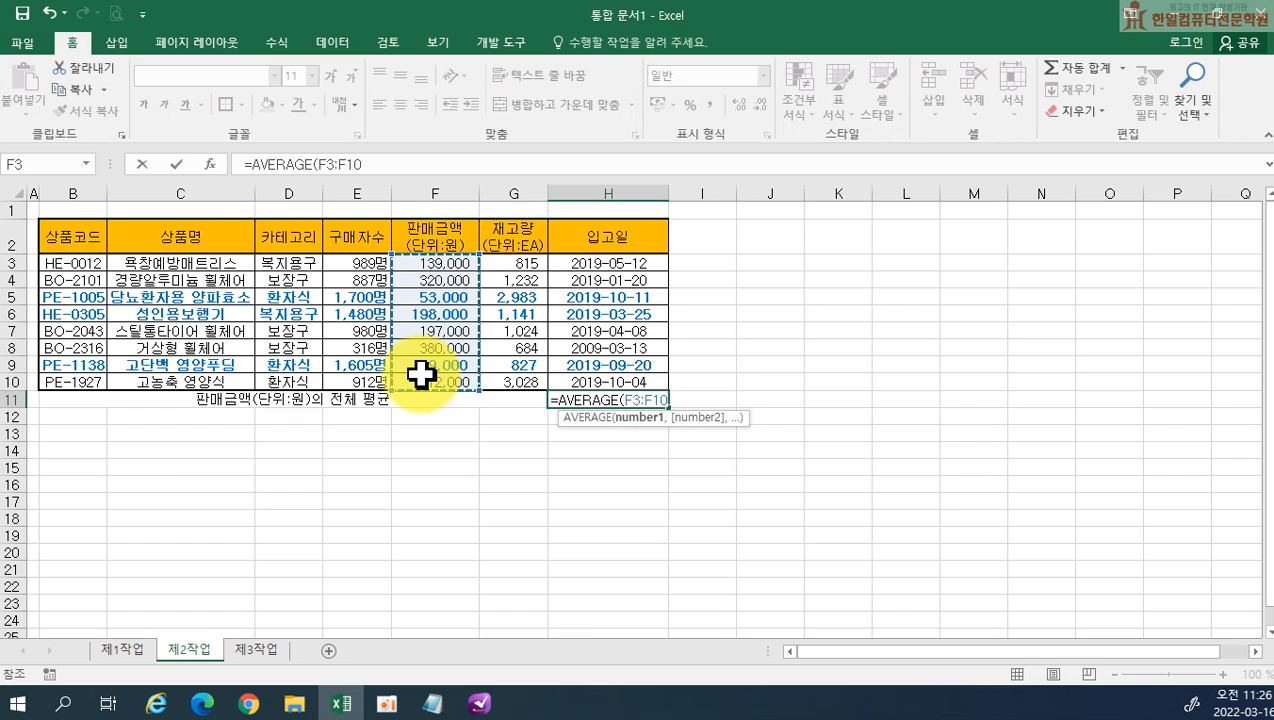
type(")")
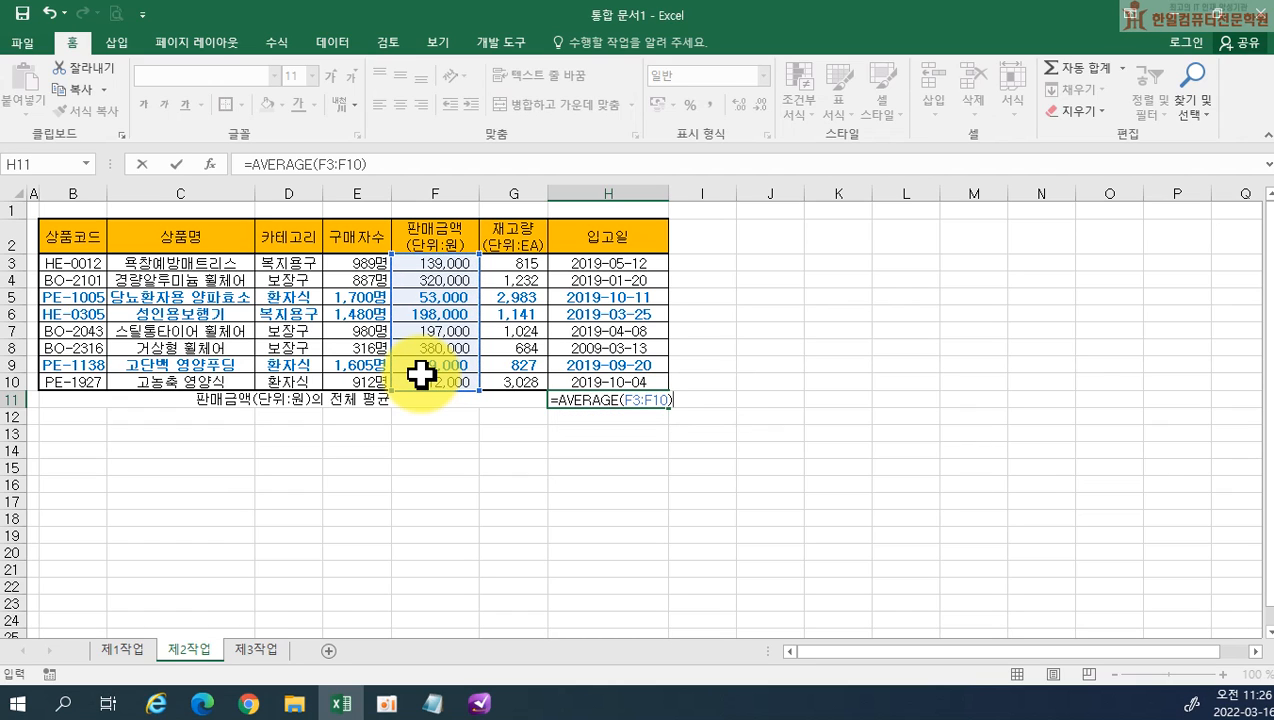
key("Return")
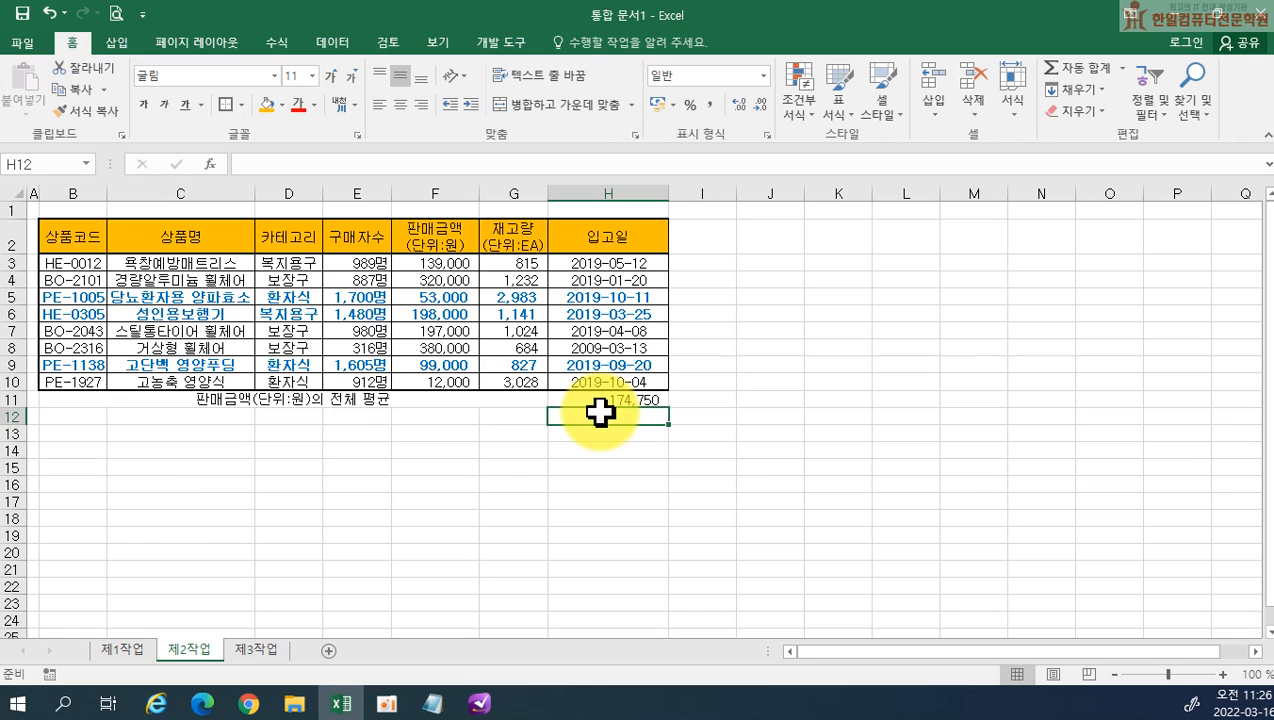
Apply all borders (모든 테두리) and centre alignment to the average row B11:H11
left_click_drag(165, 397, 592, 401)
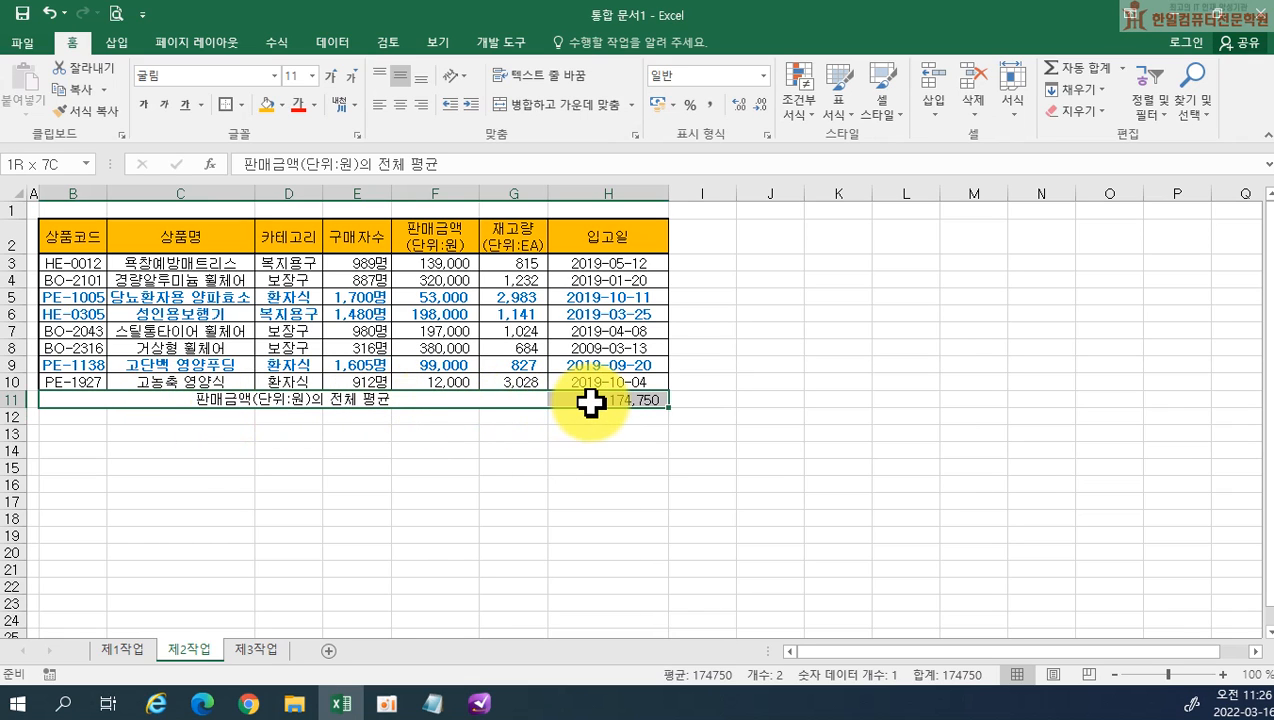
left_click(240, 104)
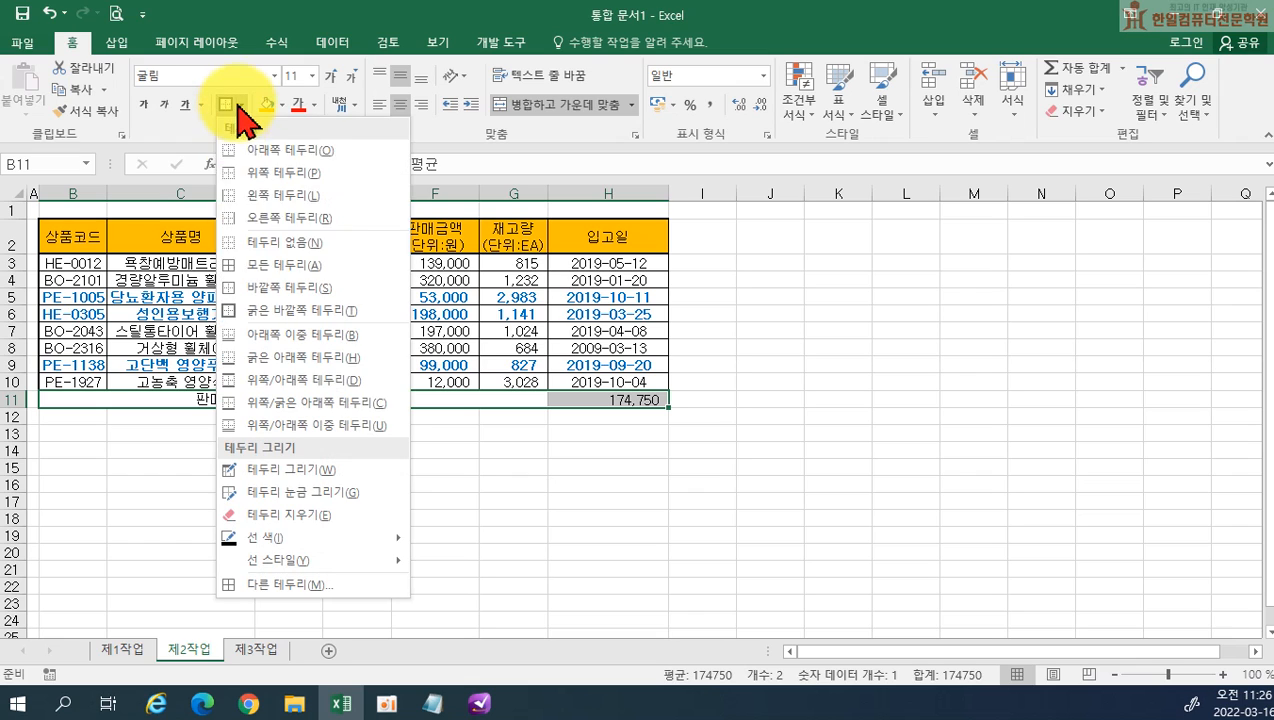
left_click(238, 265)
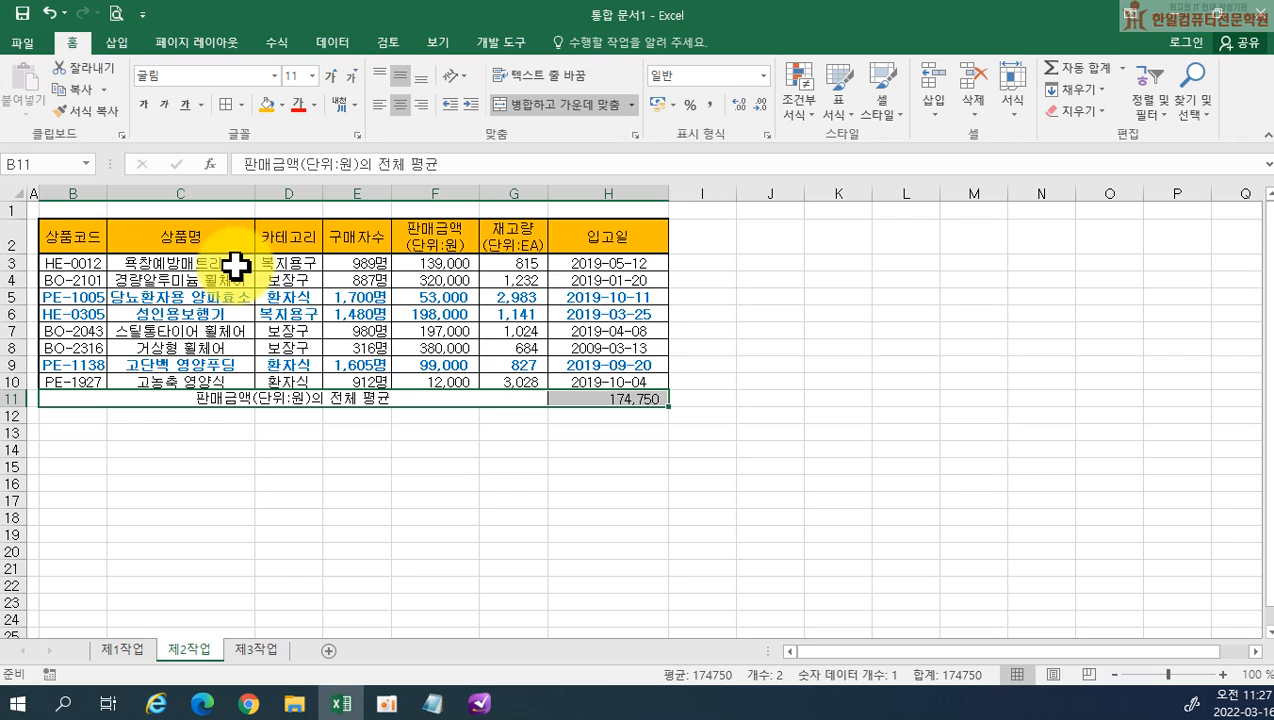
left_click(400, 104)
left_click(401, 103)
left_click(401, 103)
left_click(401, 103)
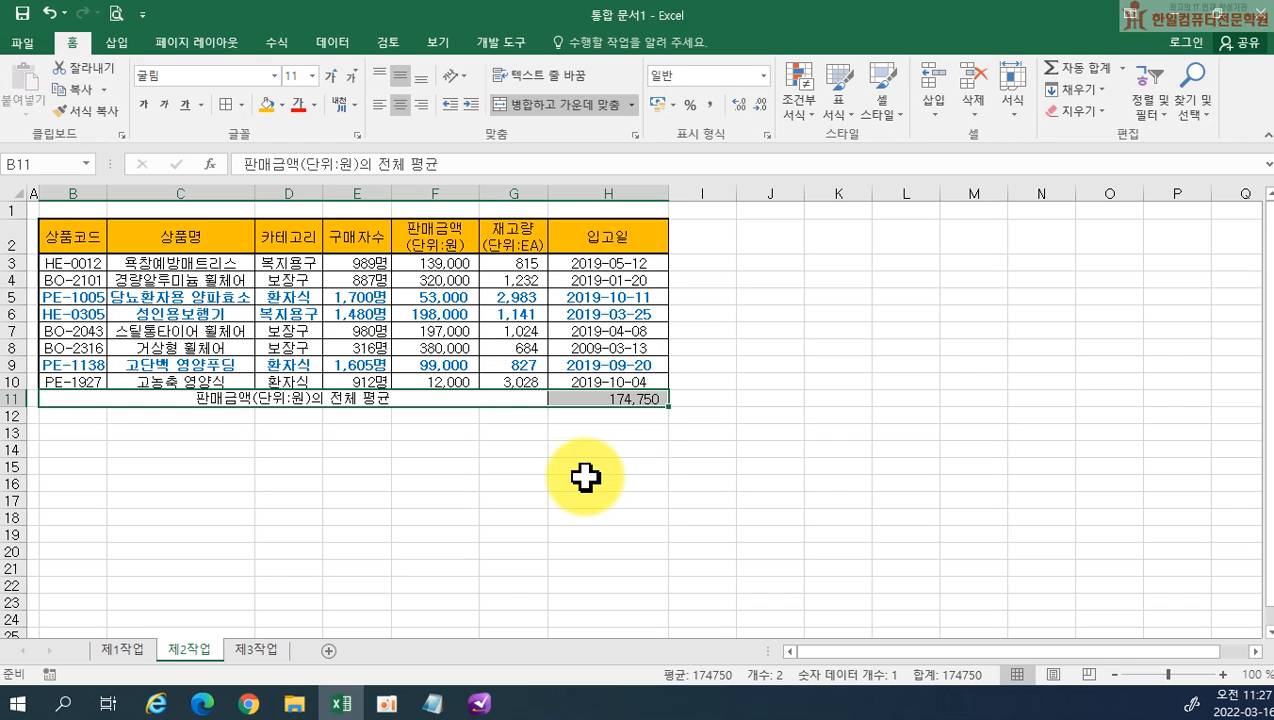
Run Goal Seek (목표값 찾기) on H11 with a target value of 175000 by changing cell F3, and keep the solution
left_click(585, 400)
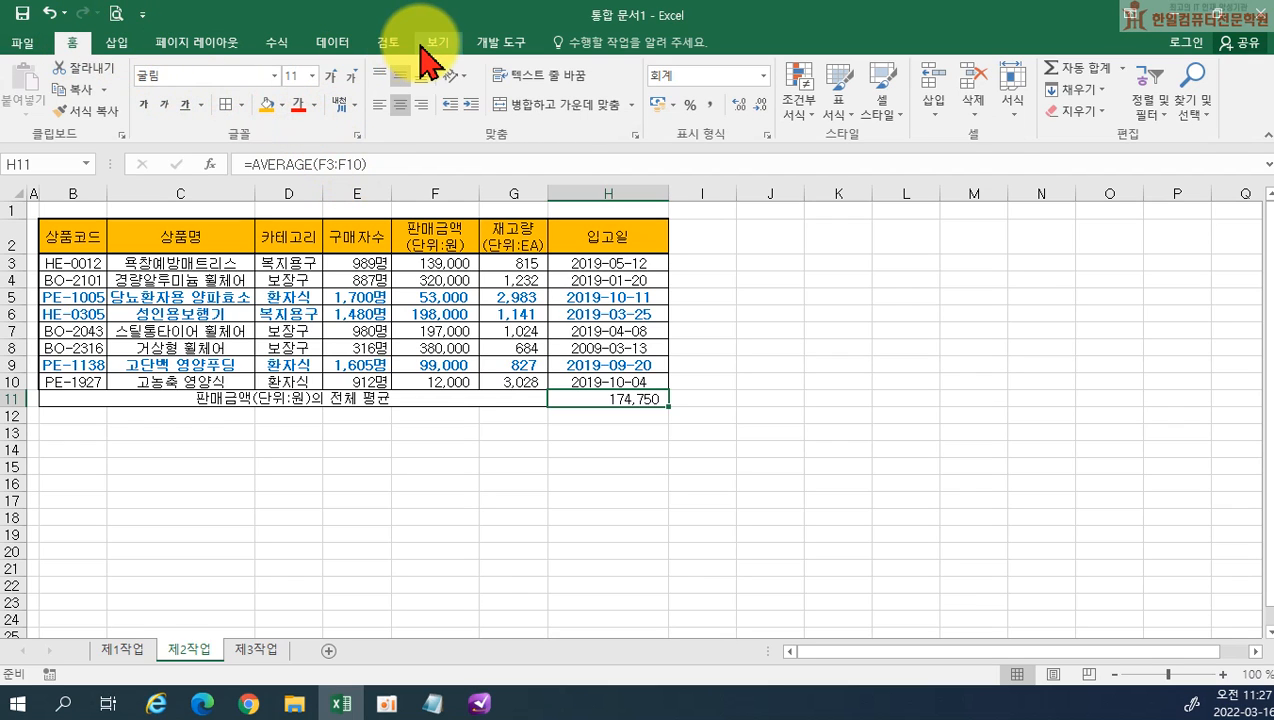
left_click(335, 44)
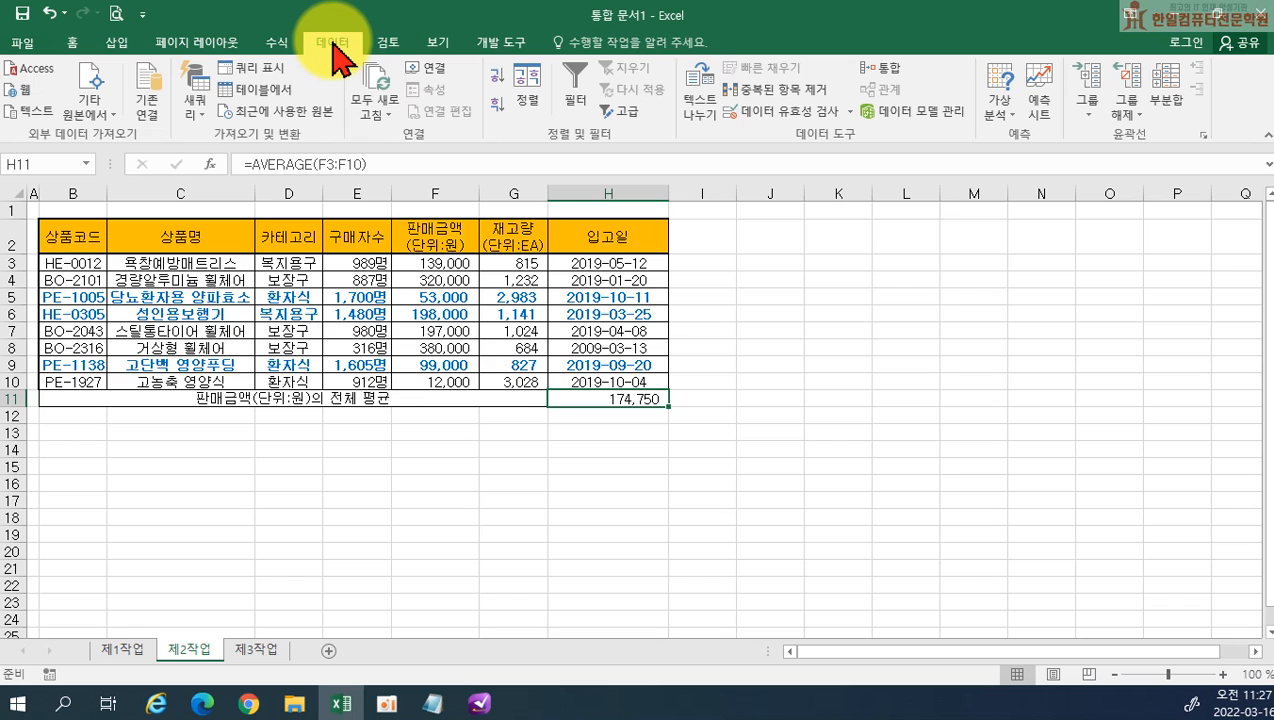
left_click(996, 118)
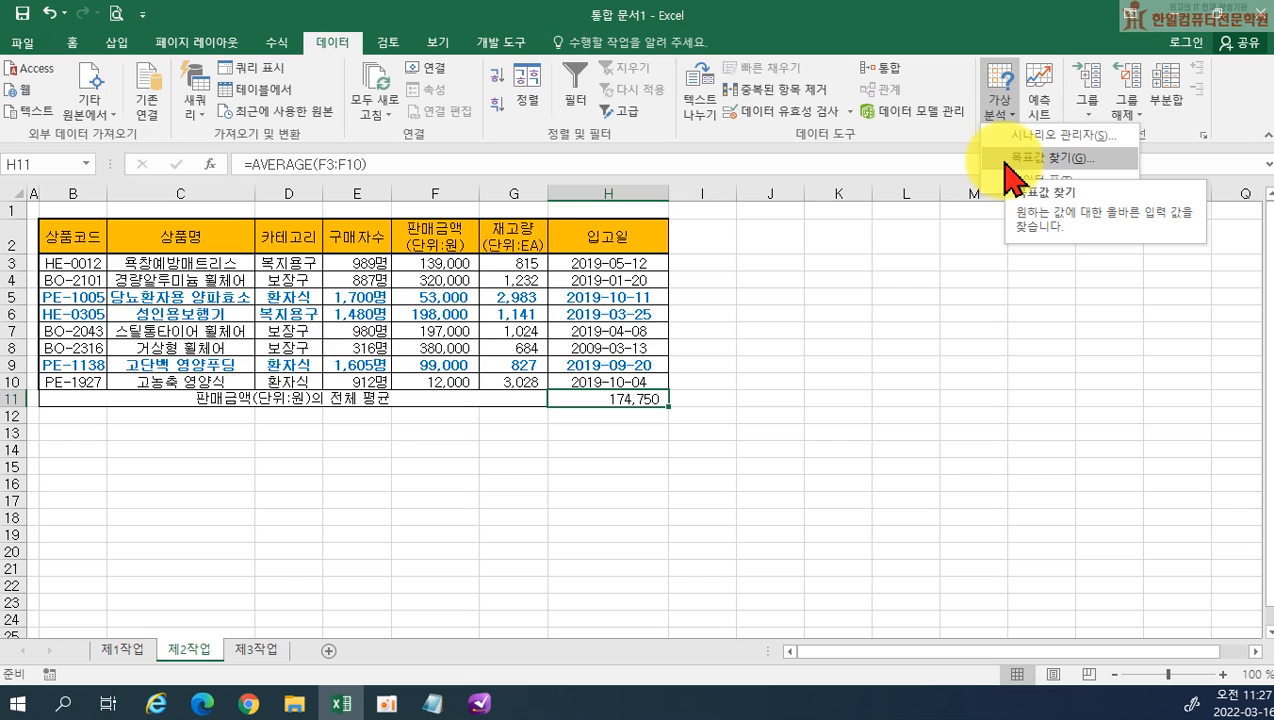
left_click(1005, 159)
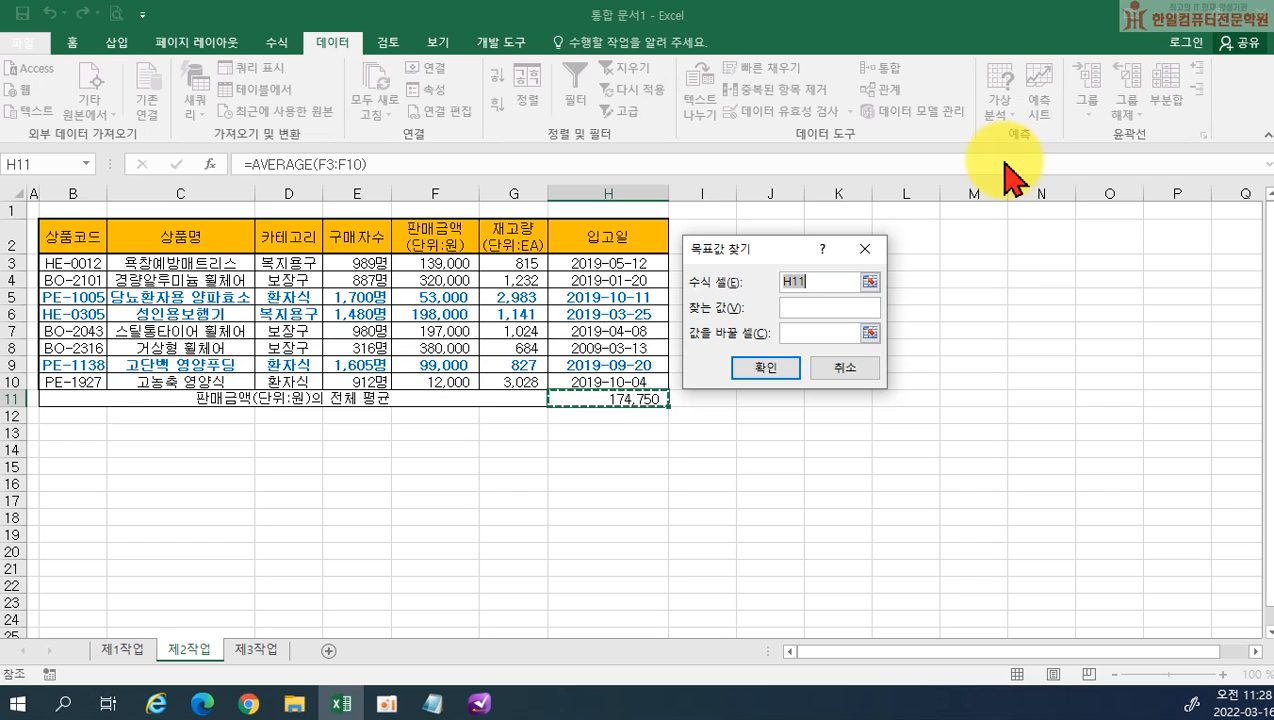
left_click(828, 307)
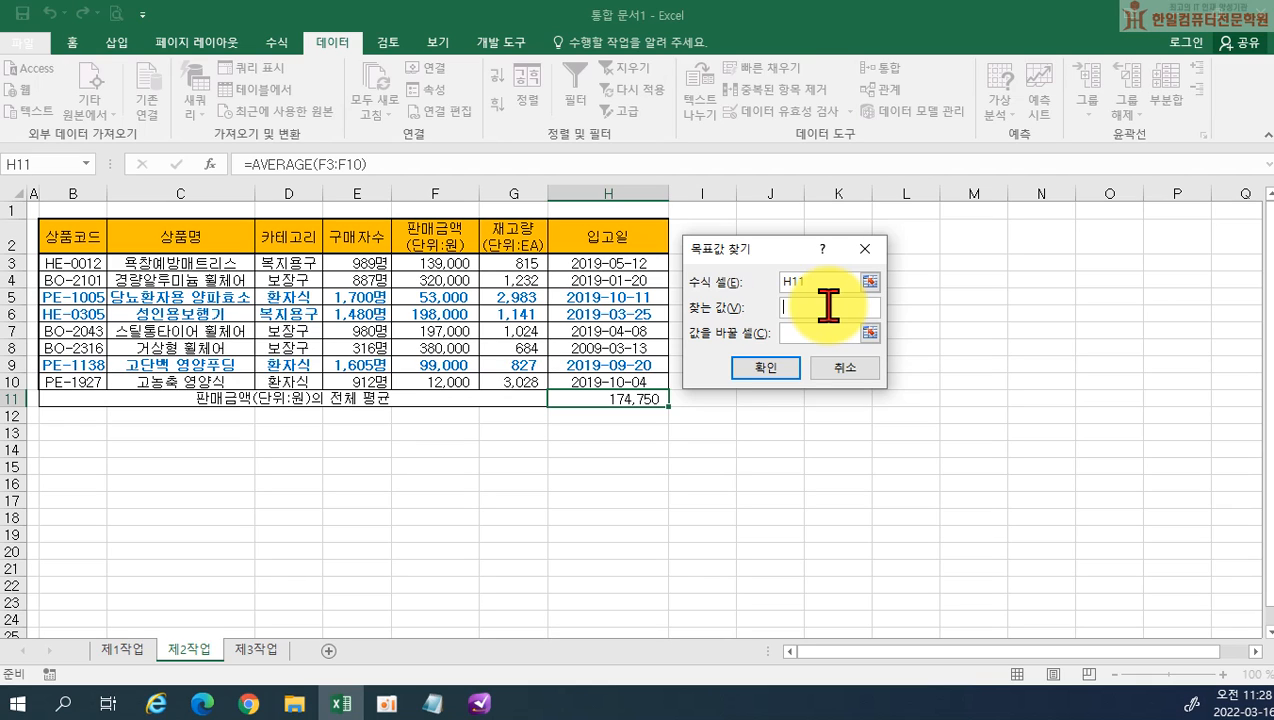
type("1")
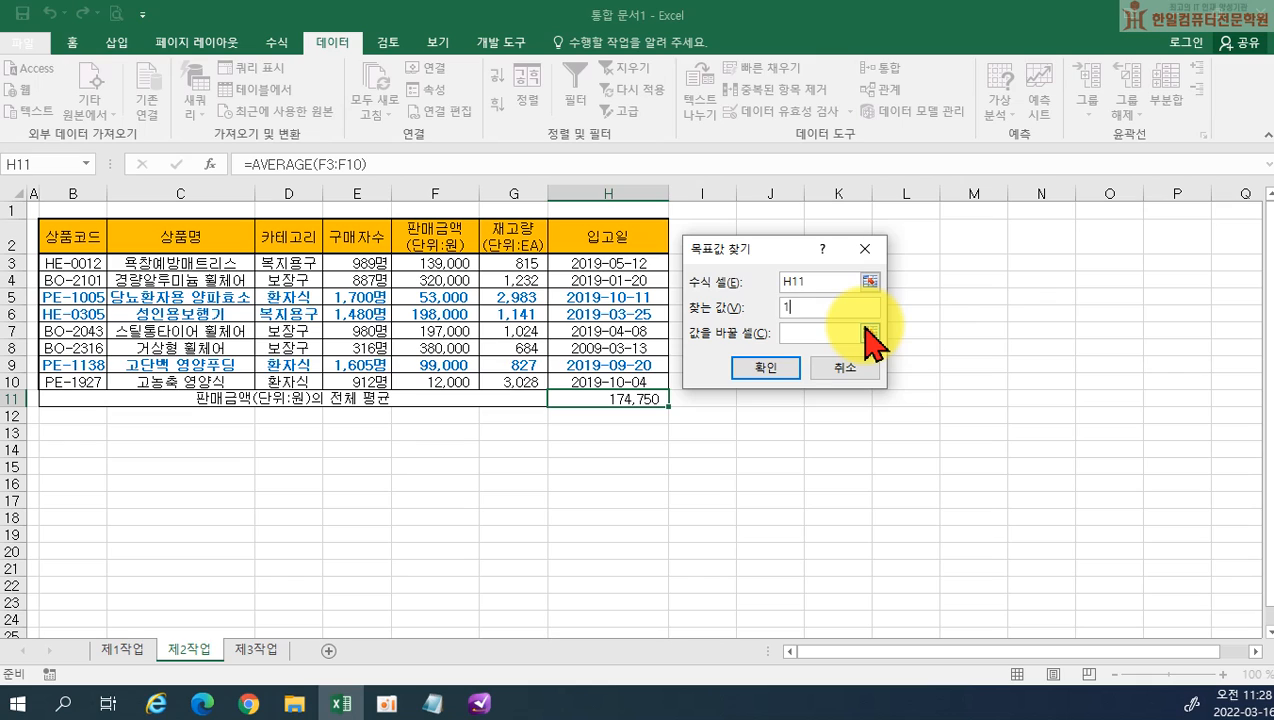
type("75000")
left_click(816, 338)
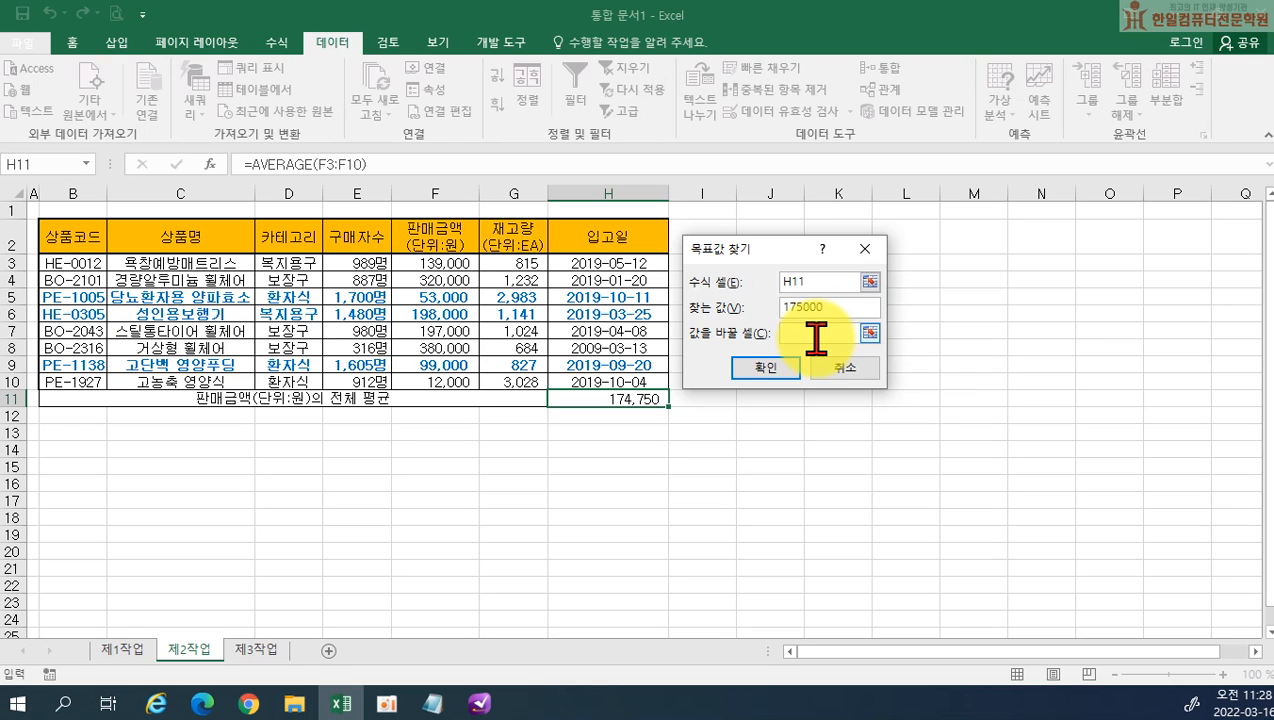
left_click(410, 262)
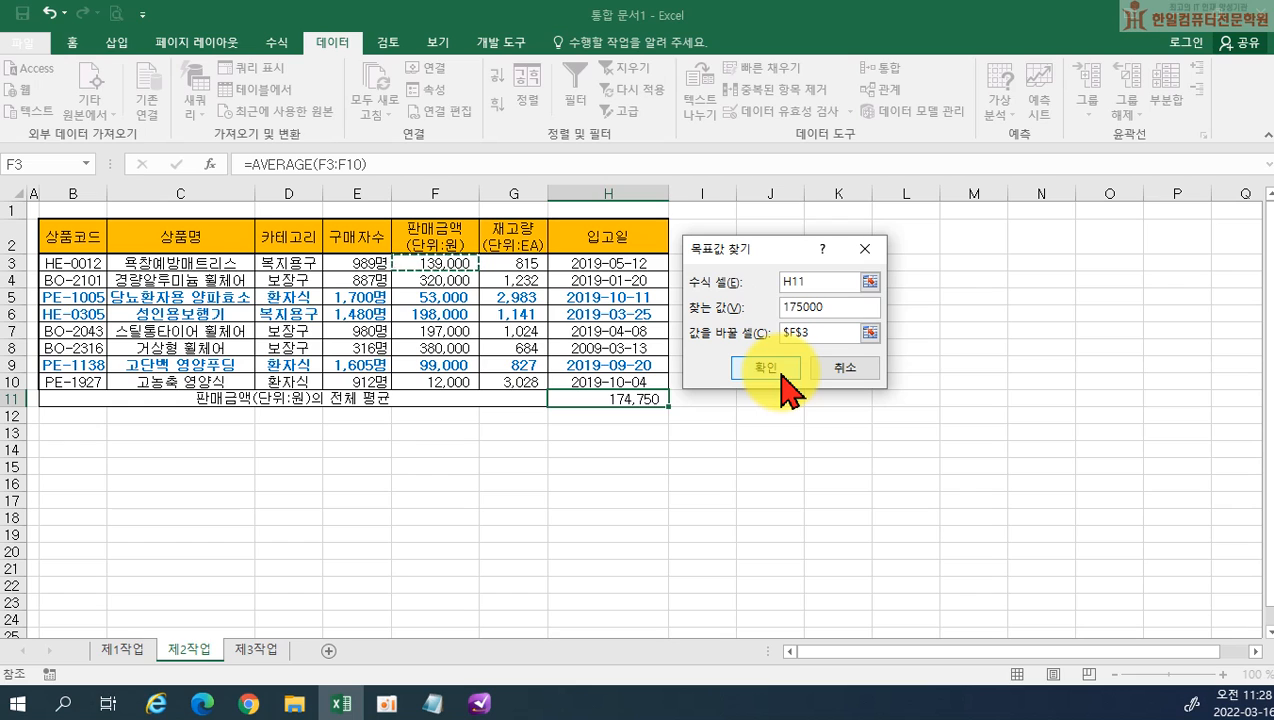
left_click(782, 375)
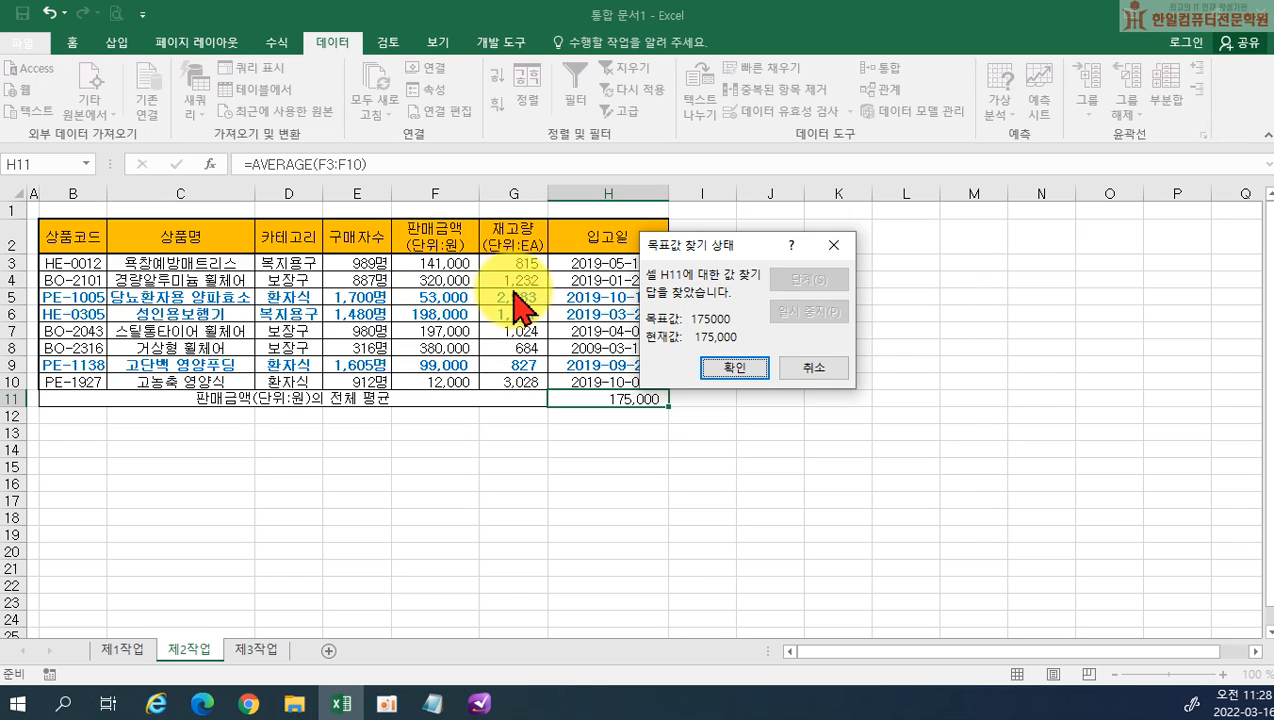
left_click(729, 374)
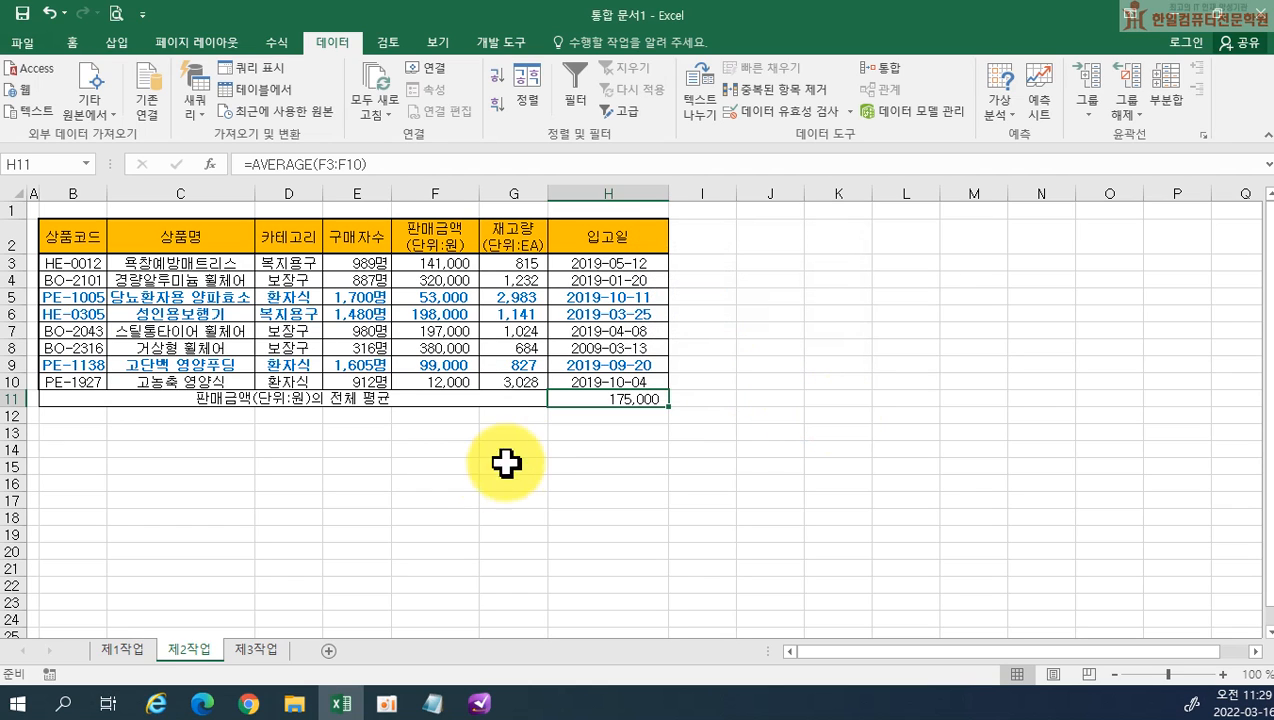
Copy the 카테고리 and 구매자수 headers from D2:E2 to B14 as the header row of a criteria range
scroll(457, 487, "up", 3, "ctrl")
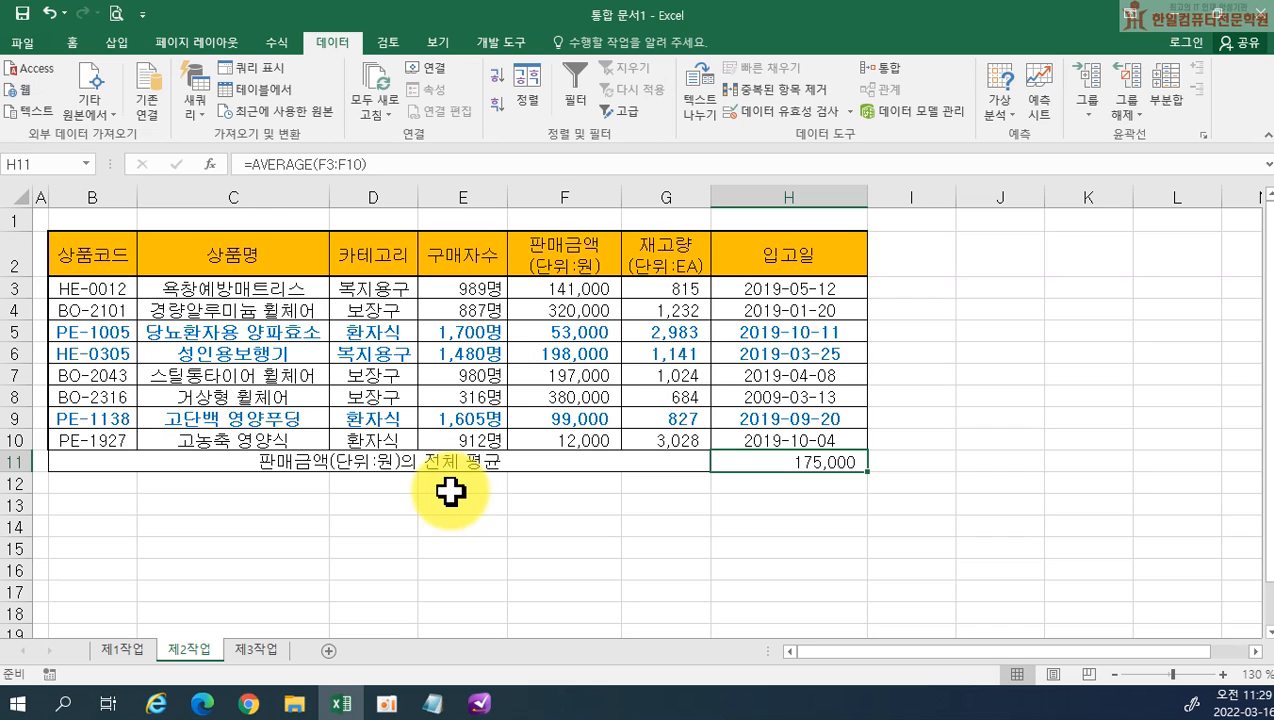
left_click(377, 252)
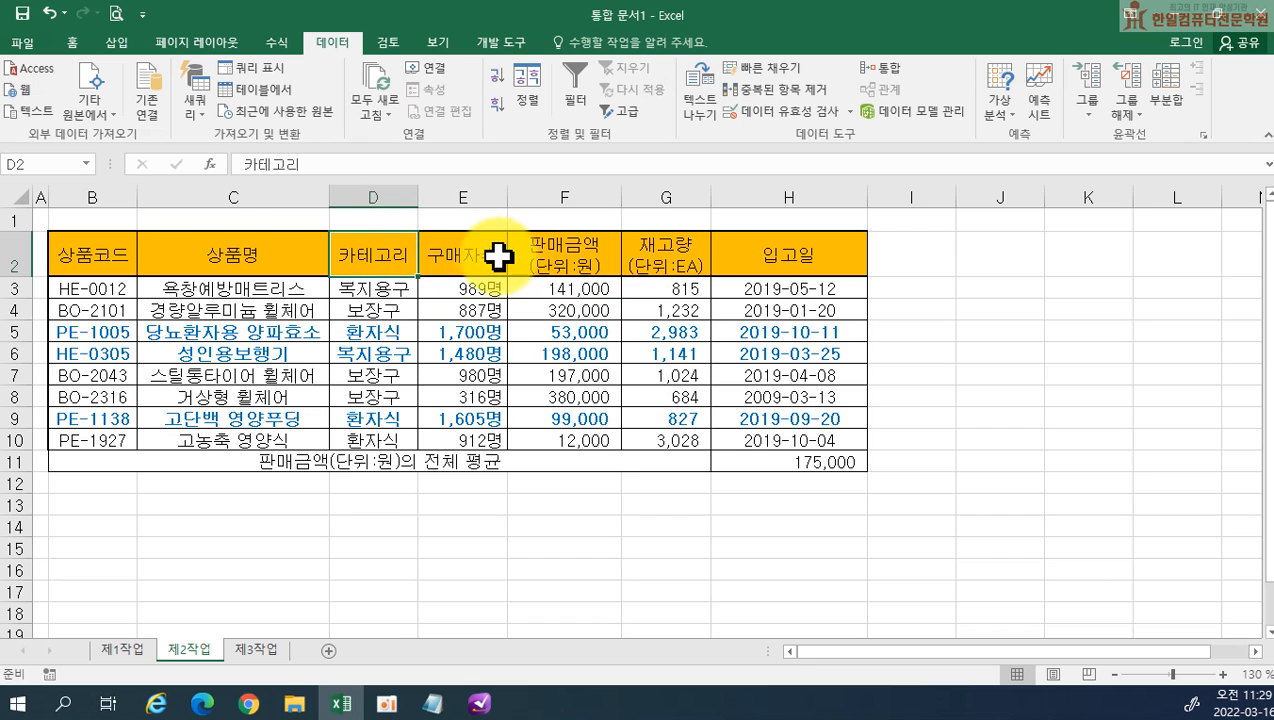
left_click(454, 255, "ctrl")
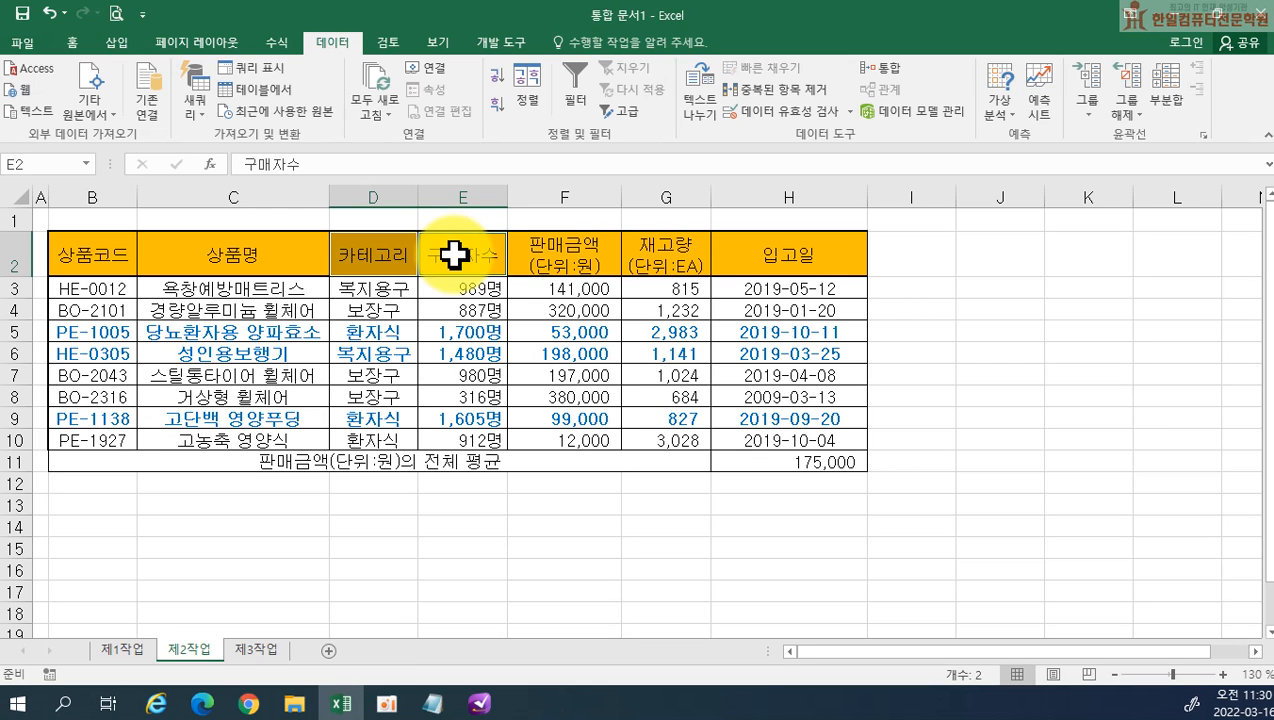
key("ctrl+c")
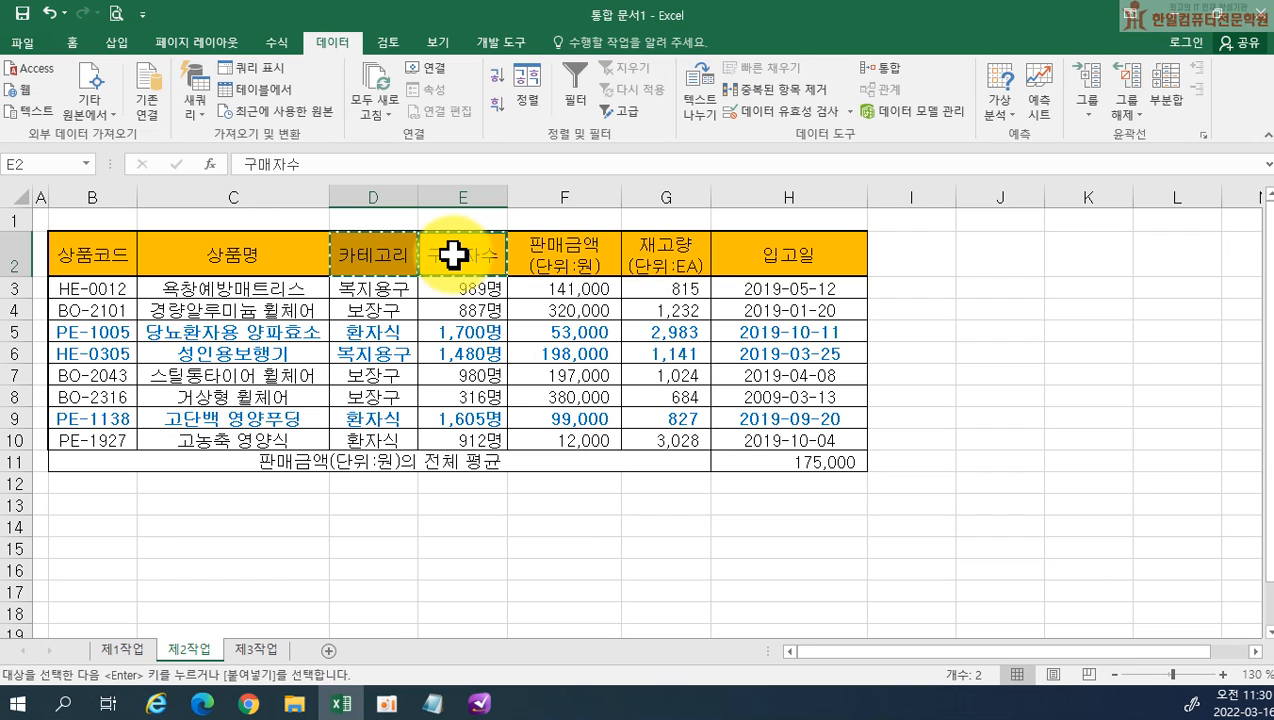
left_click(85, 525)
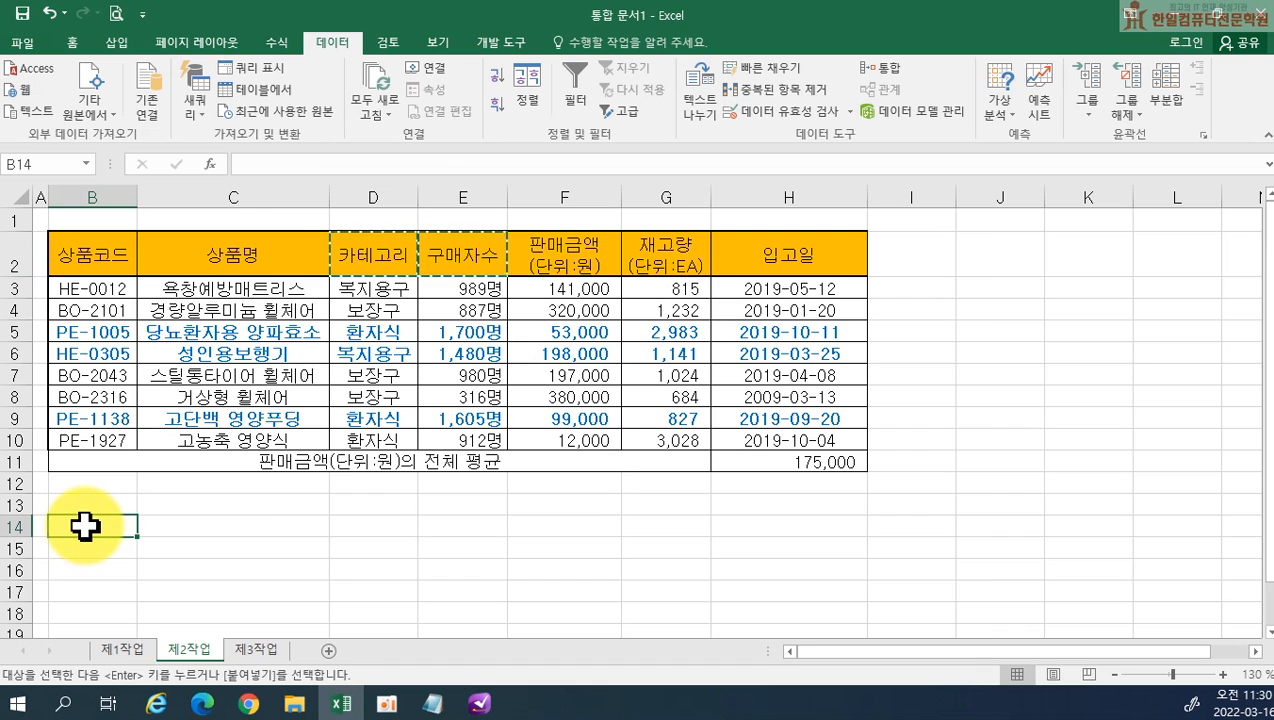
key("Return")
Enter the filter criteria 복지용구 in B15 and >=1000 in C16, on separate rows for an OR condition
left_click(88, 549)
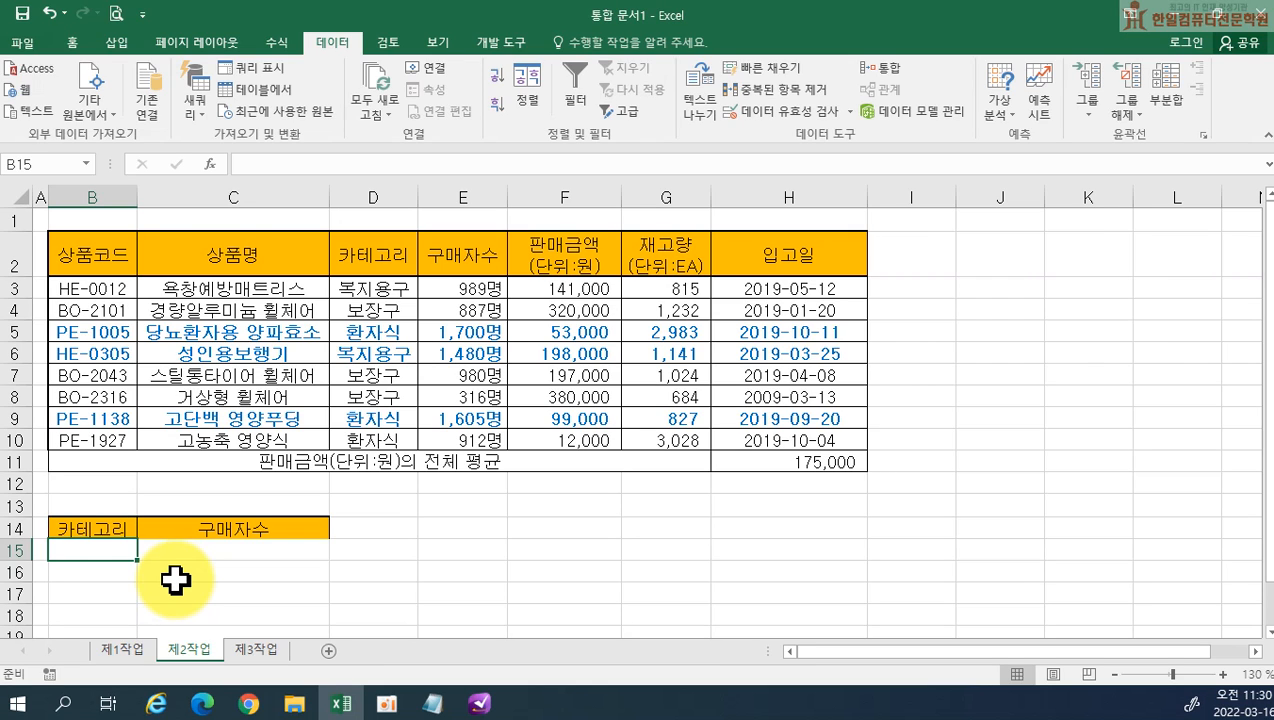
type("q")
key("BackSpace")
type("복지용구")
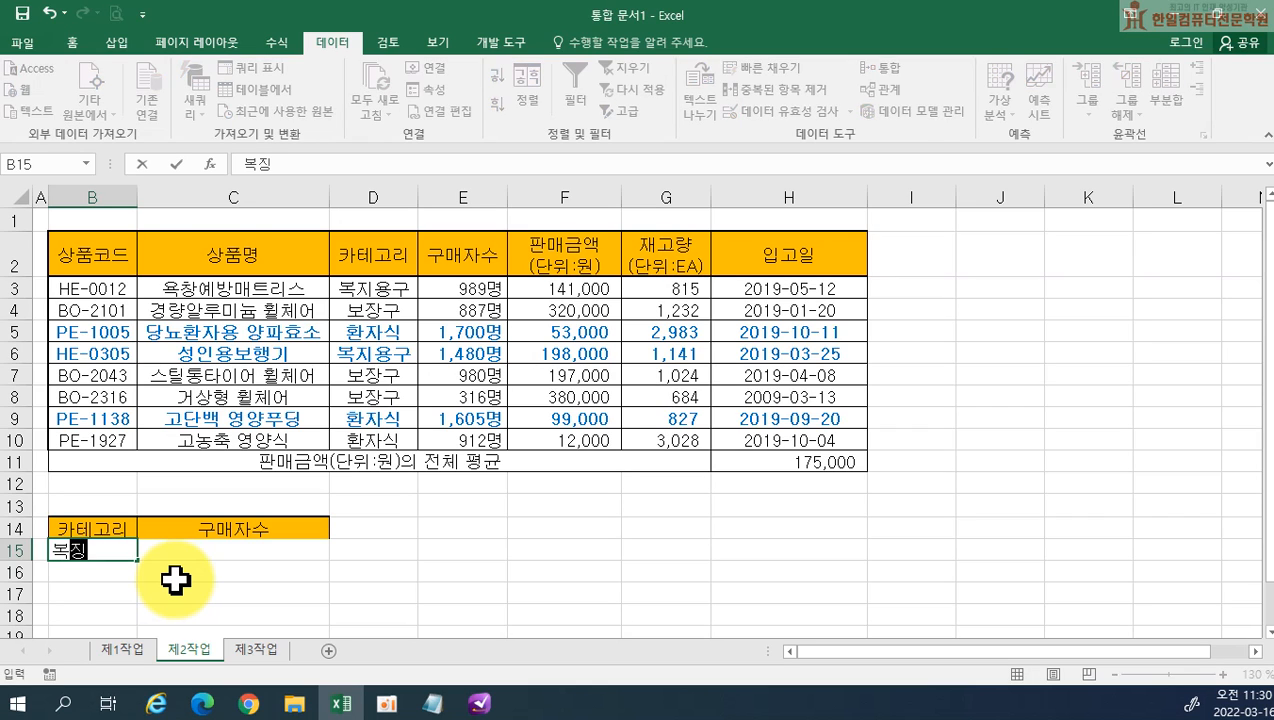
key("Return")
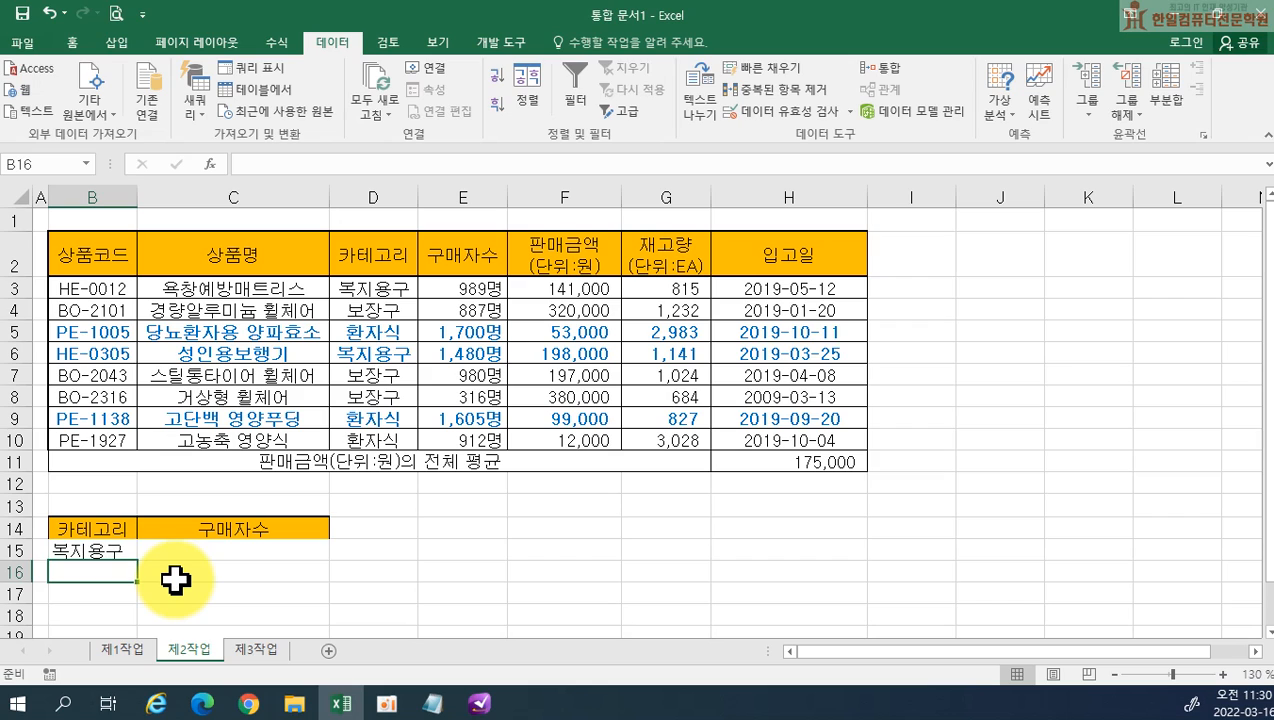
left_click(180, 580)
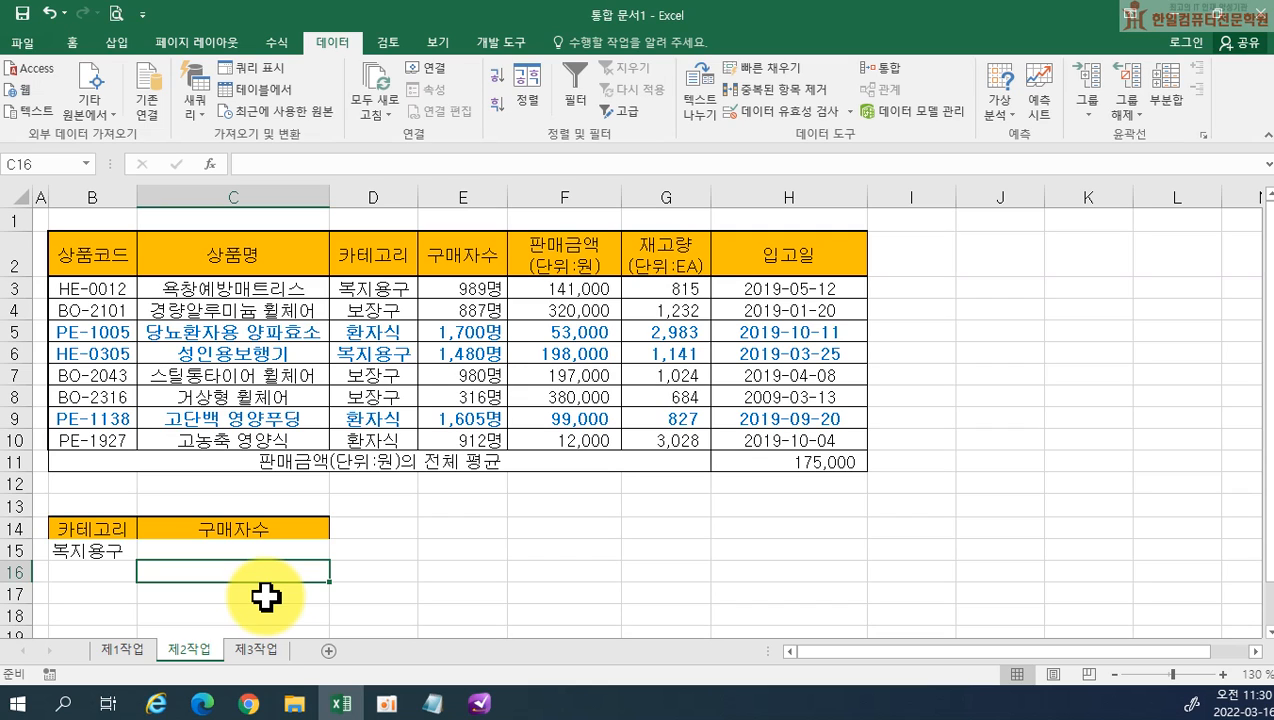
type(">")
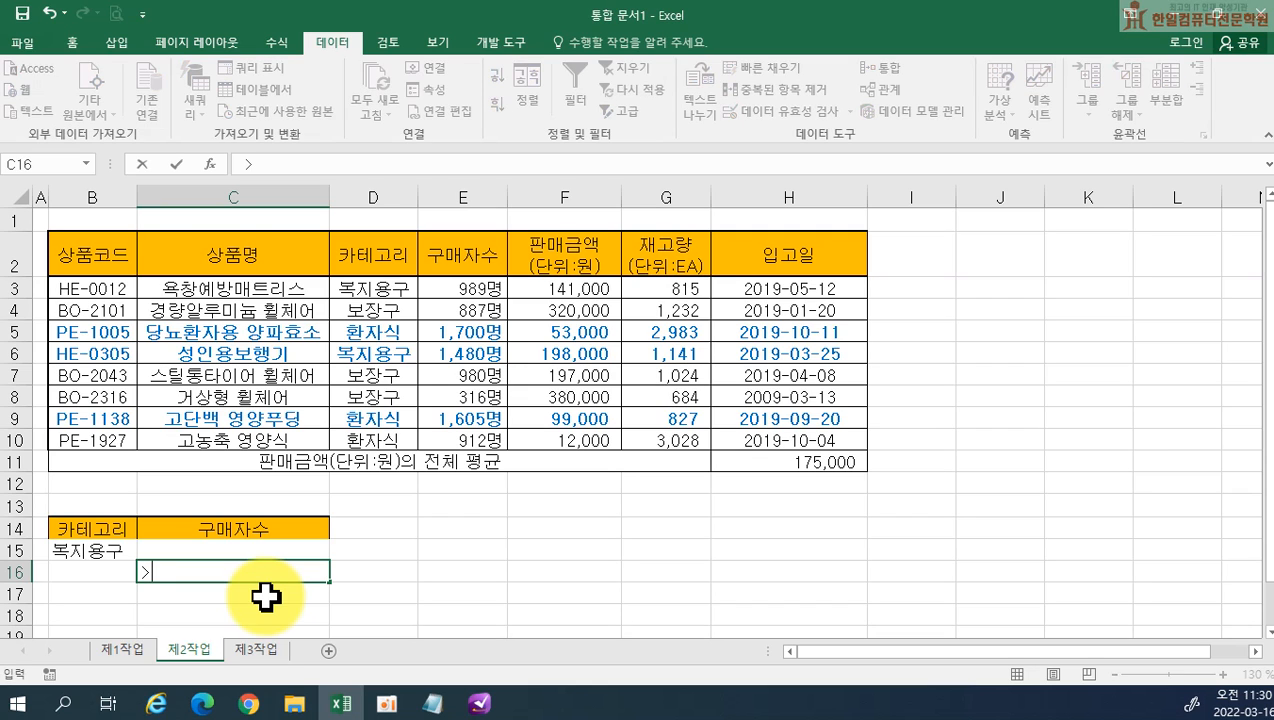
type("=1000")
key("Return")
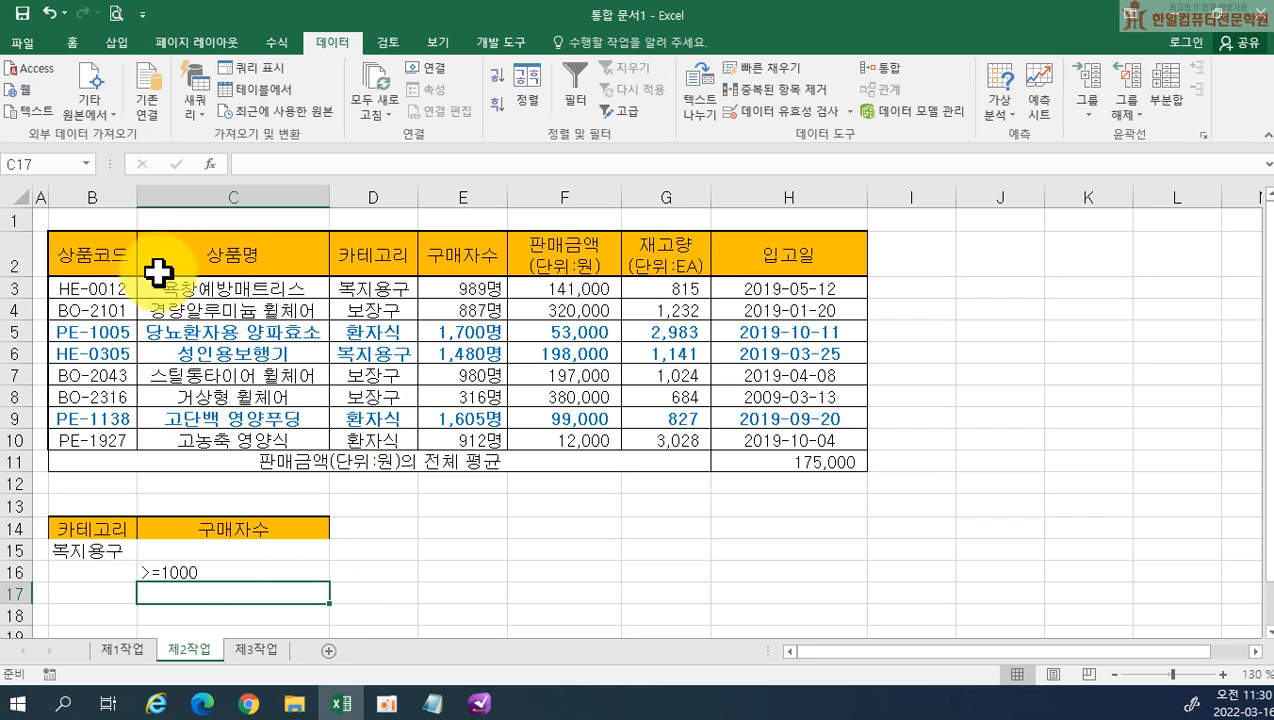
Copy the 상품코드, 상품명, 판매금액(단위:원) and 재고량(단위:EA) headers from row 2 to B18 as the output header row
left_click(100, 257)
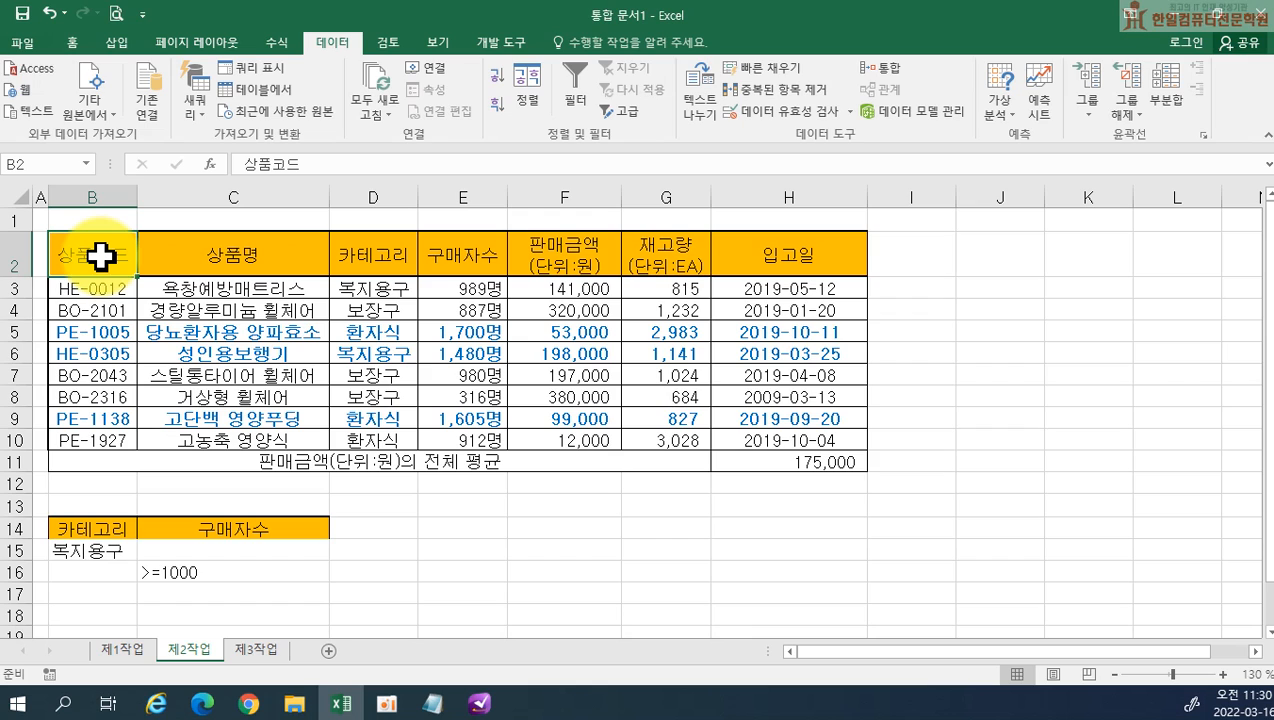
left_click(185, 250, "ctrl")
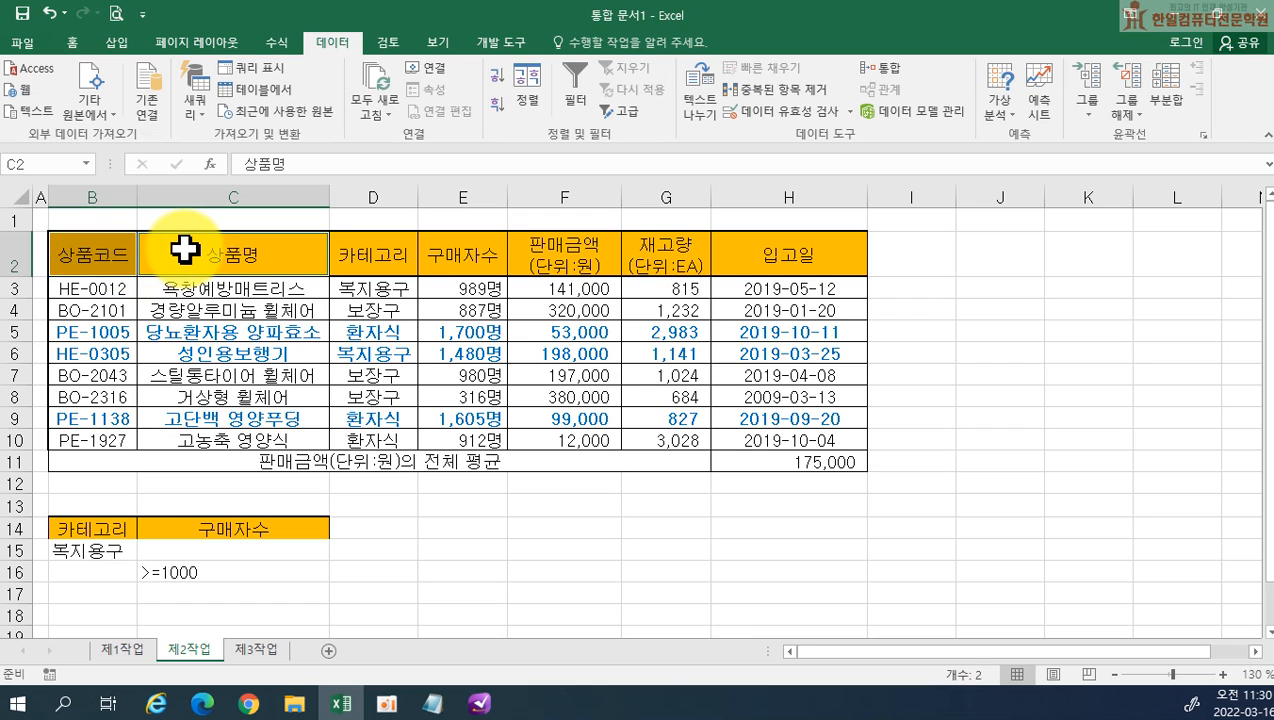
left_click(555, 255, "ctrl")
left_click(657, 253, "ctrl")
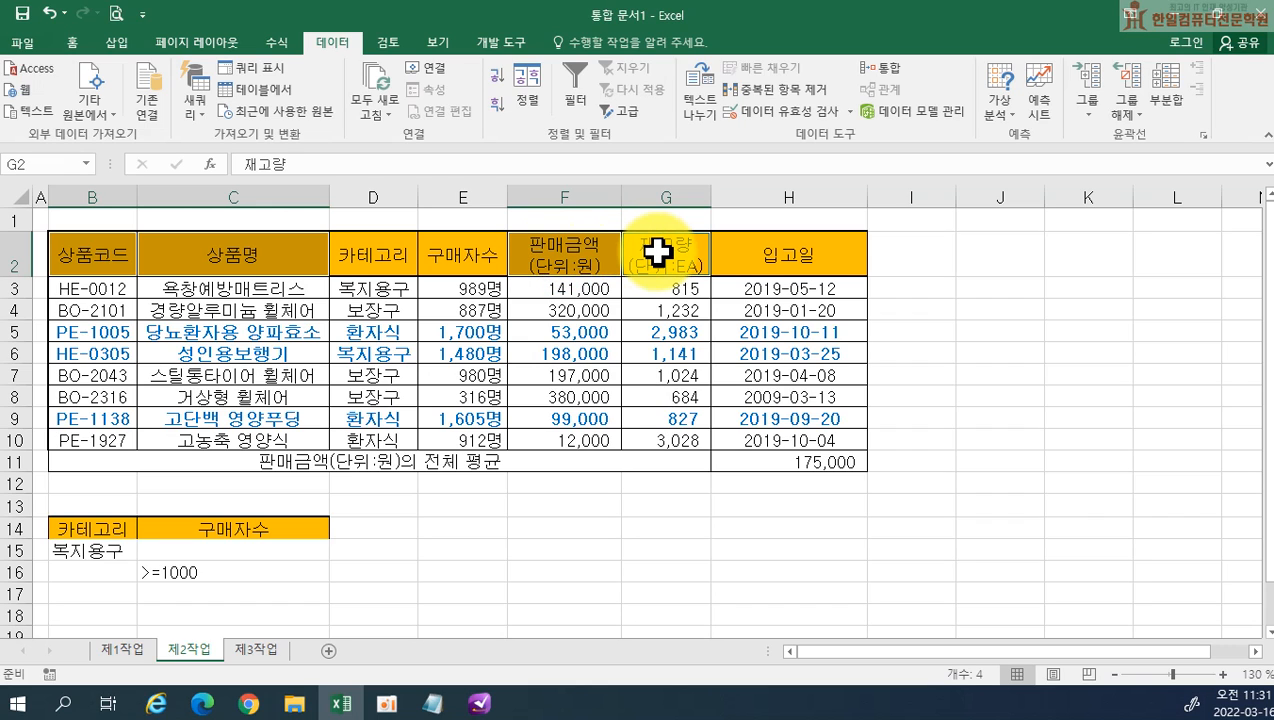
key("ctrl+c")
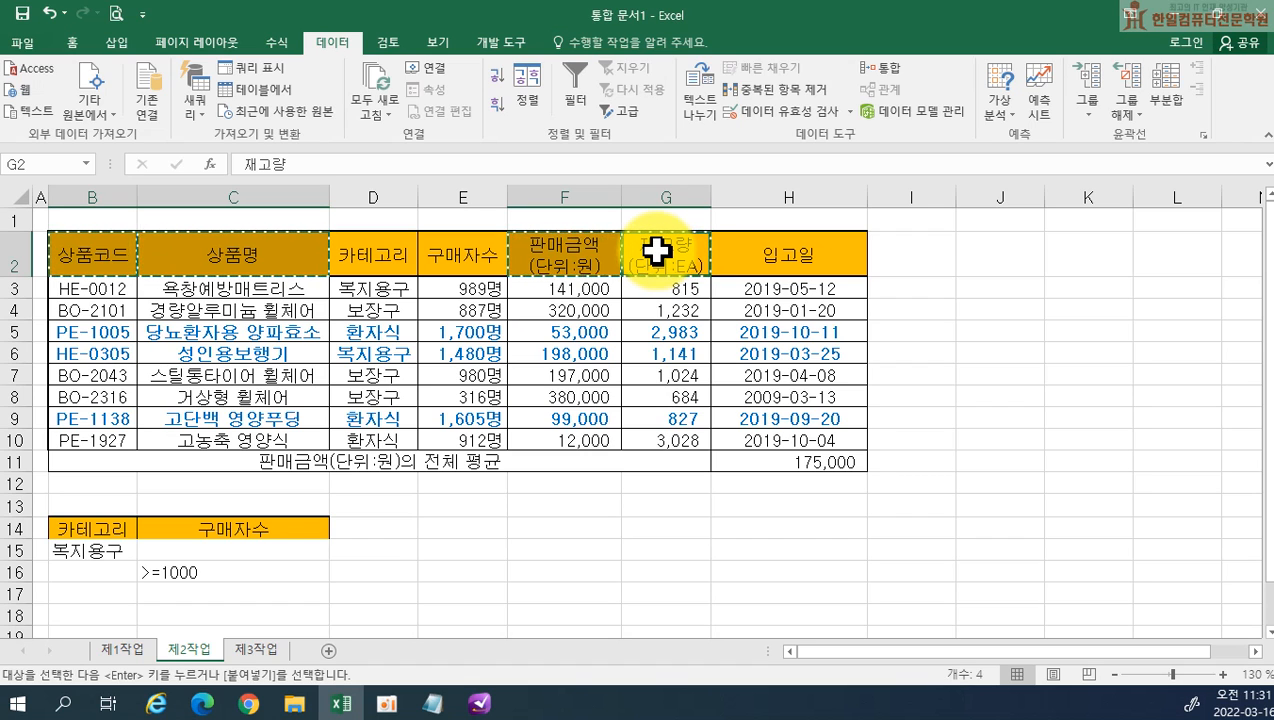
left_click(105, 619)
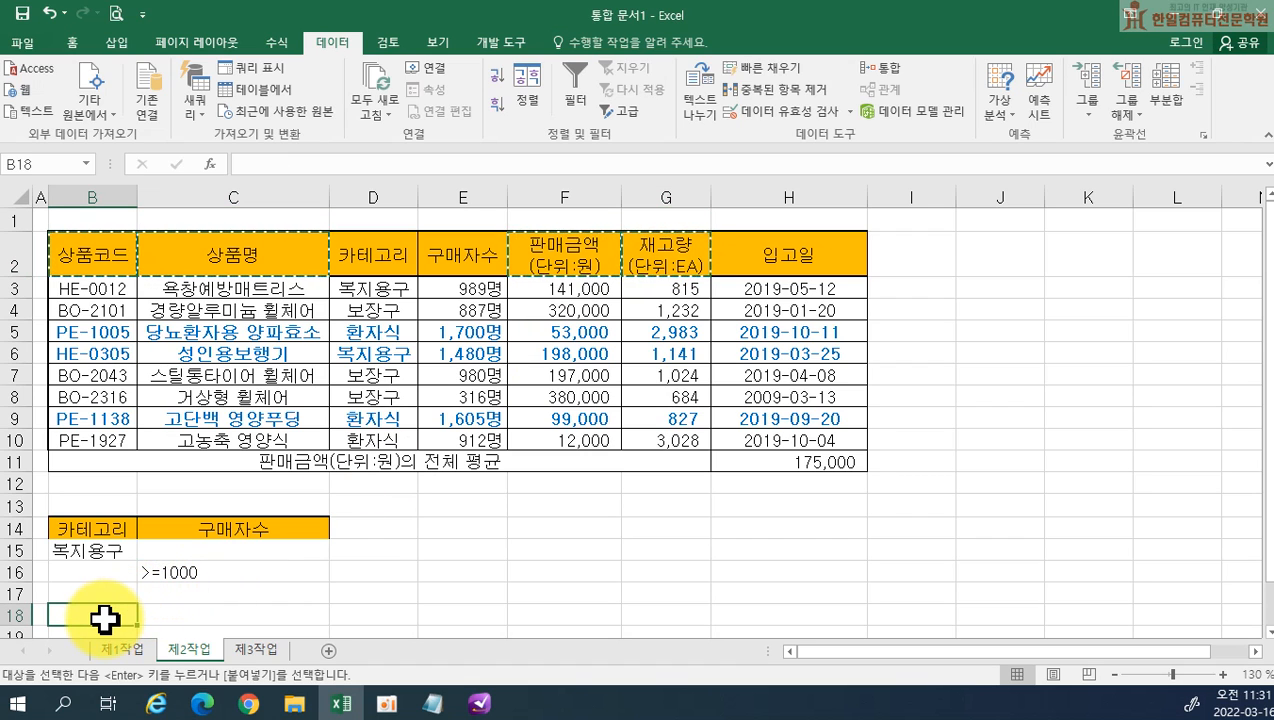
key("Return")
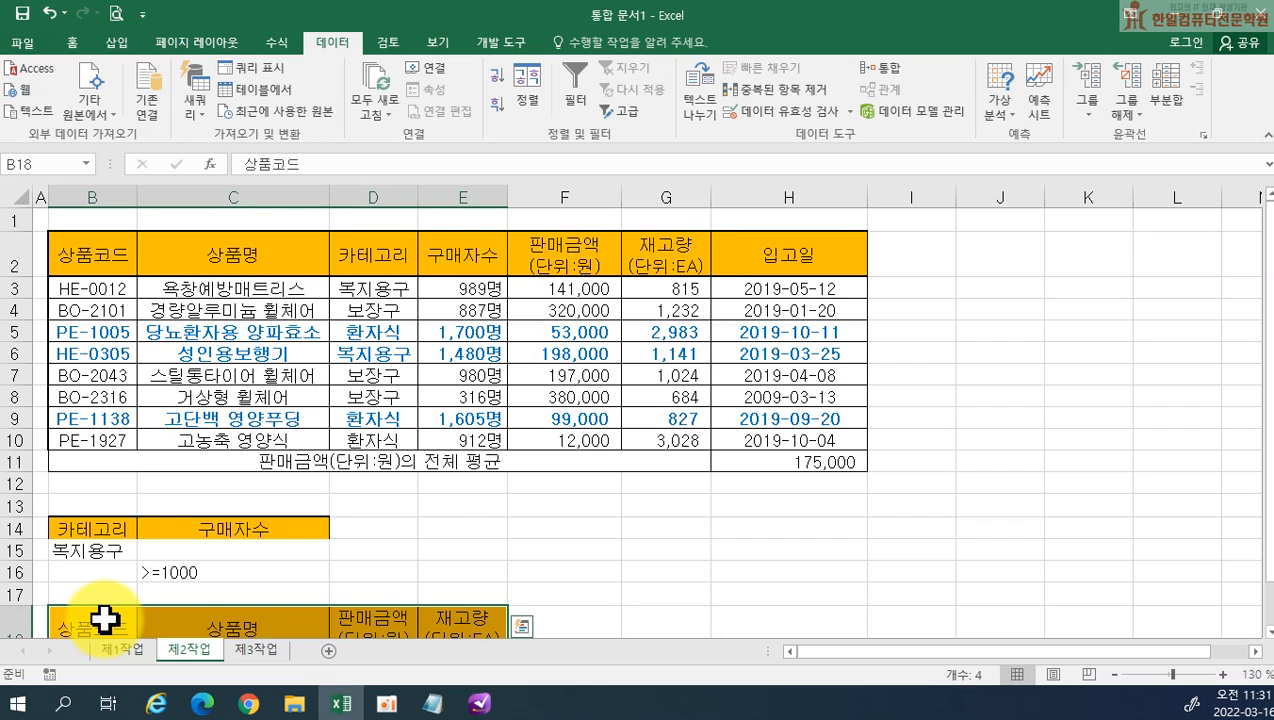
scroll(579, 556, "down", 1)
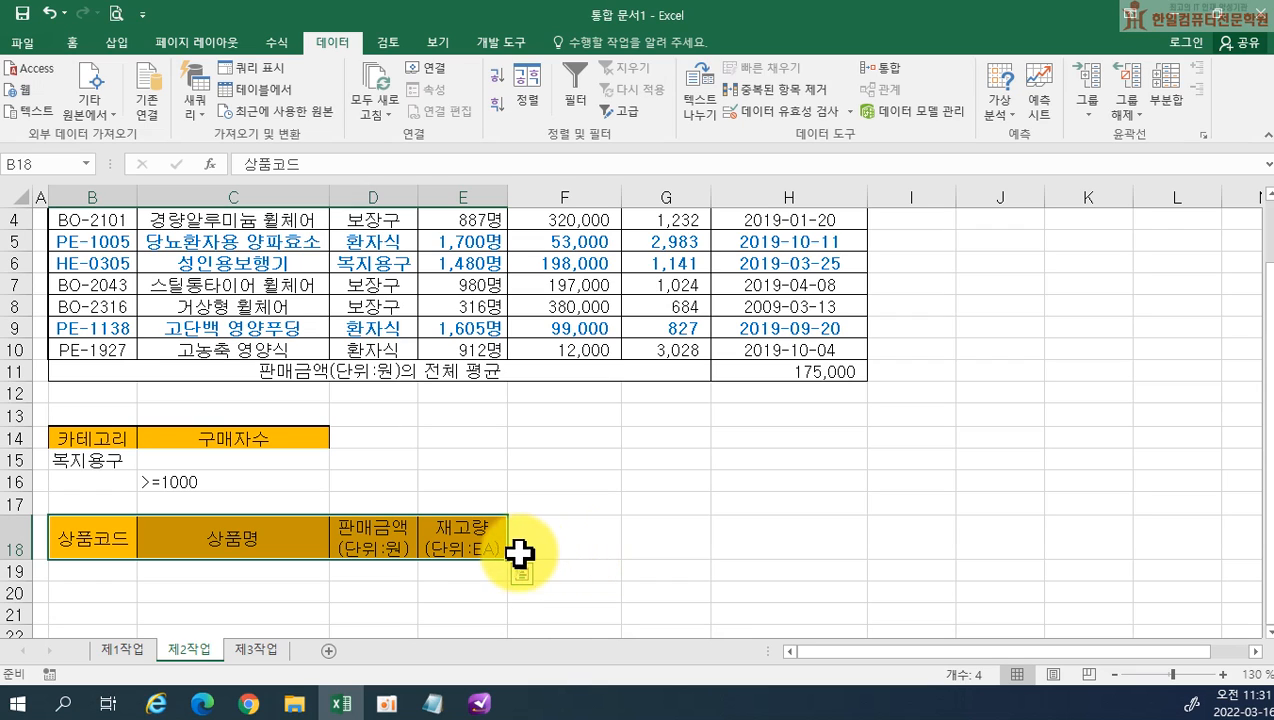
left_click(124, 466)
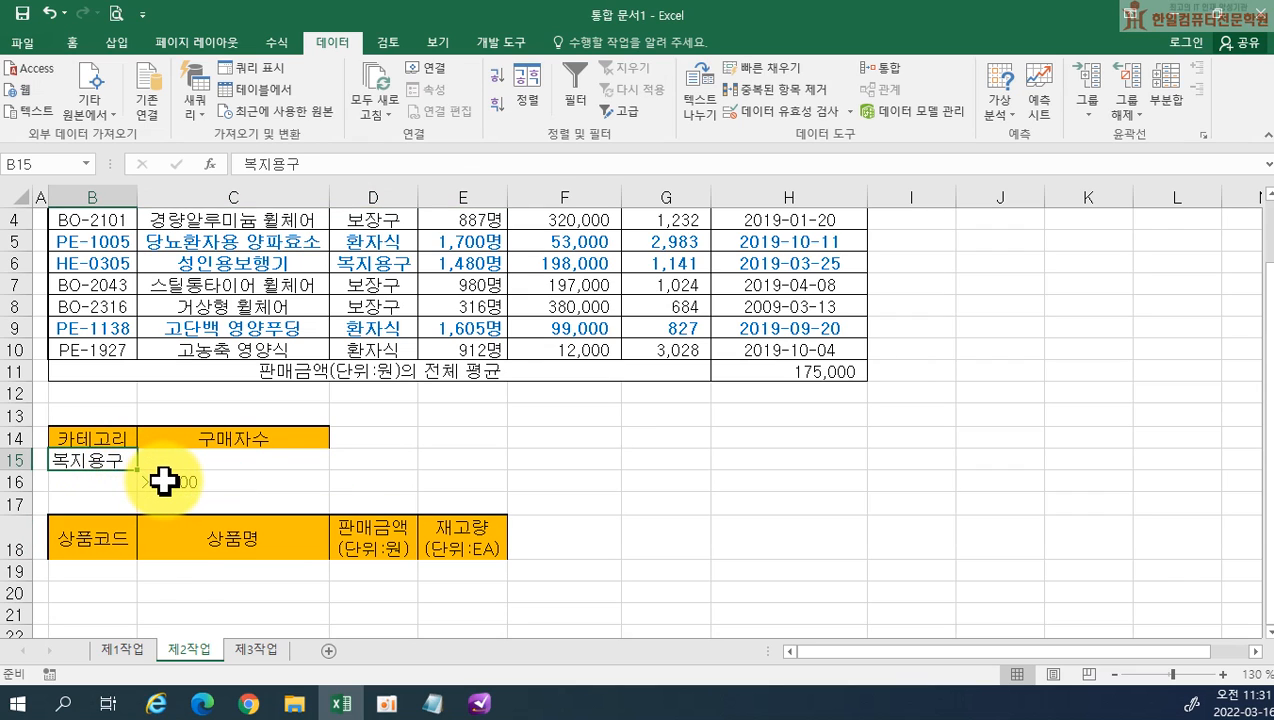
left_click(172, 482)
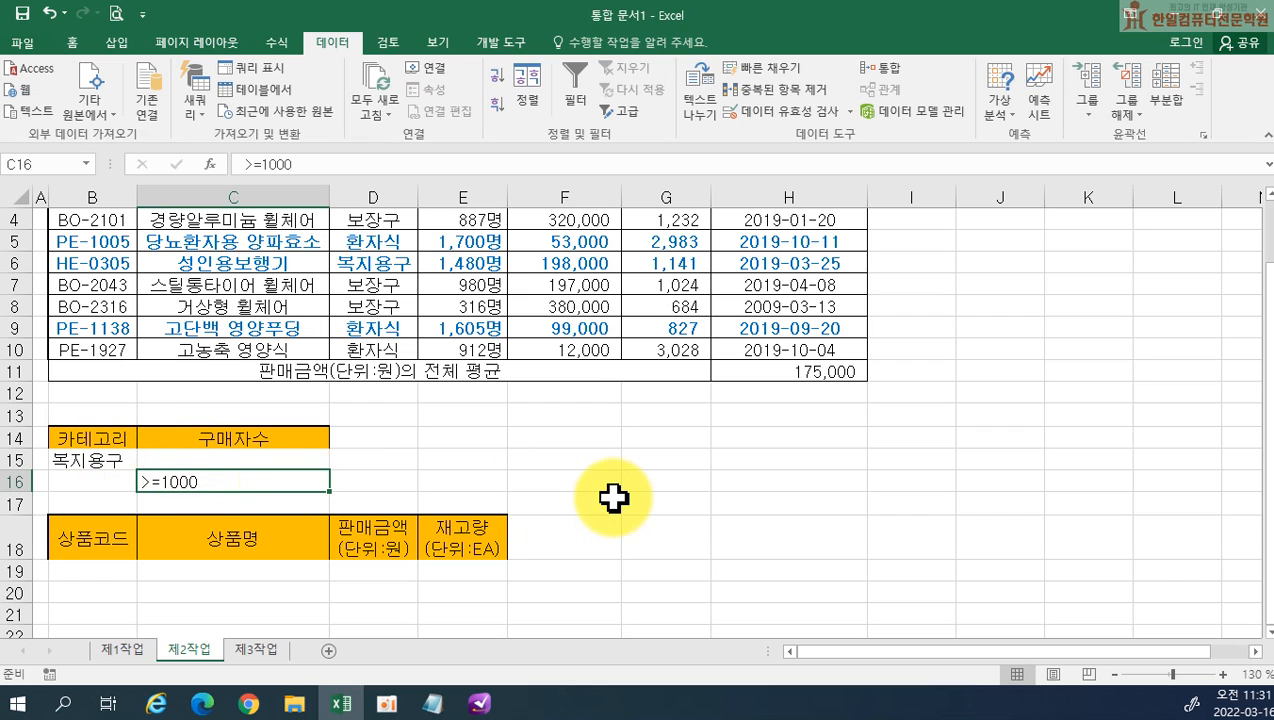
left_click(724, 490)
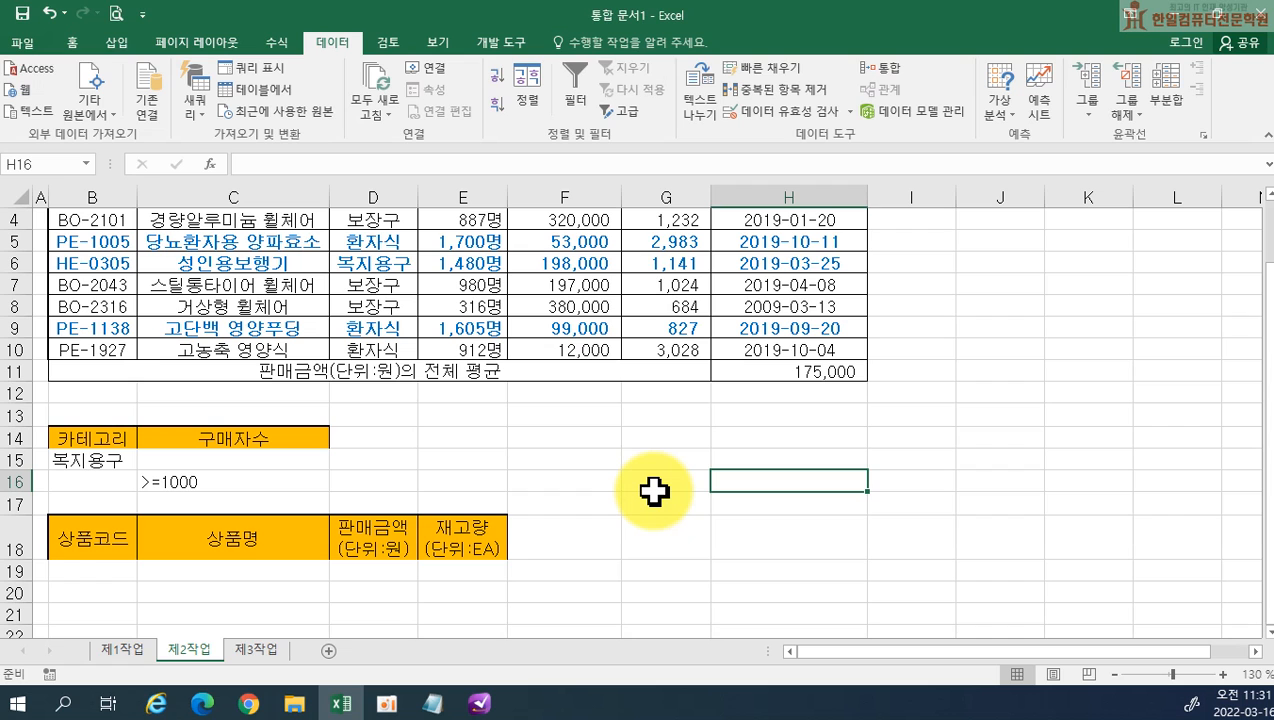
left_click(654, 491)
Run an Advanced Filter on B2:H10 with criteria range B14:C16, copying the matching records to the output headers in B18:E18
scroll(606, 455, "up", 1)
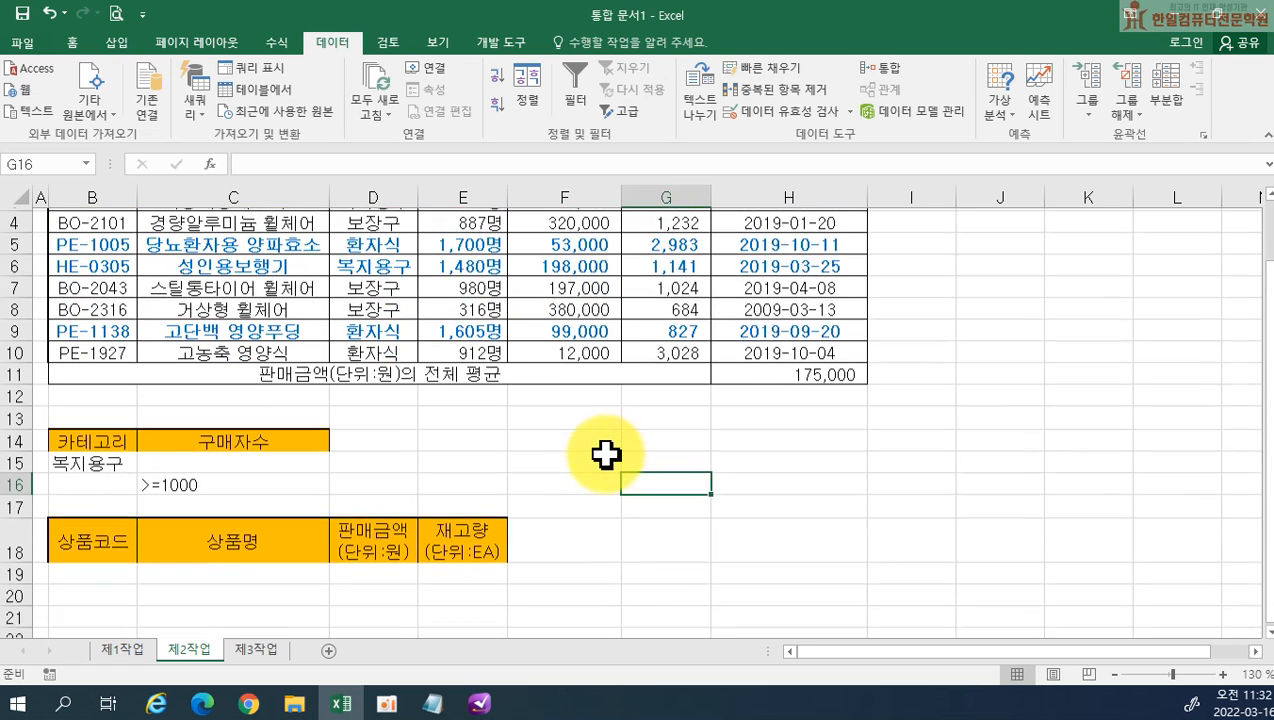
scroll(620, 455, "up", 1)
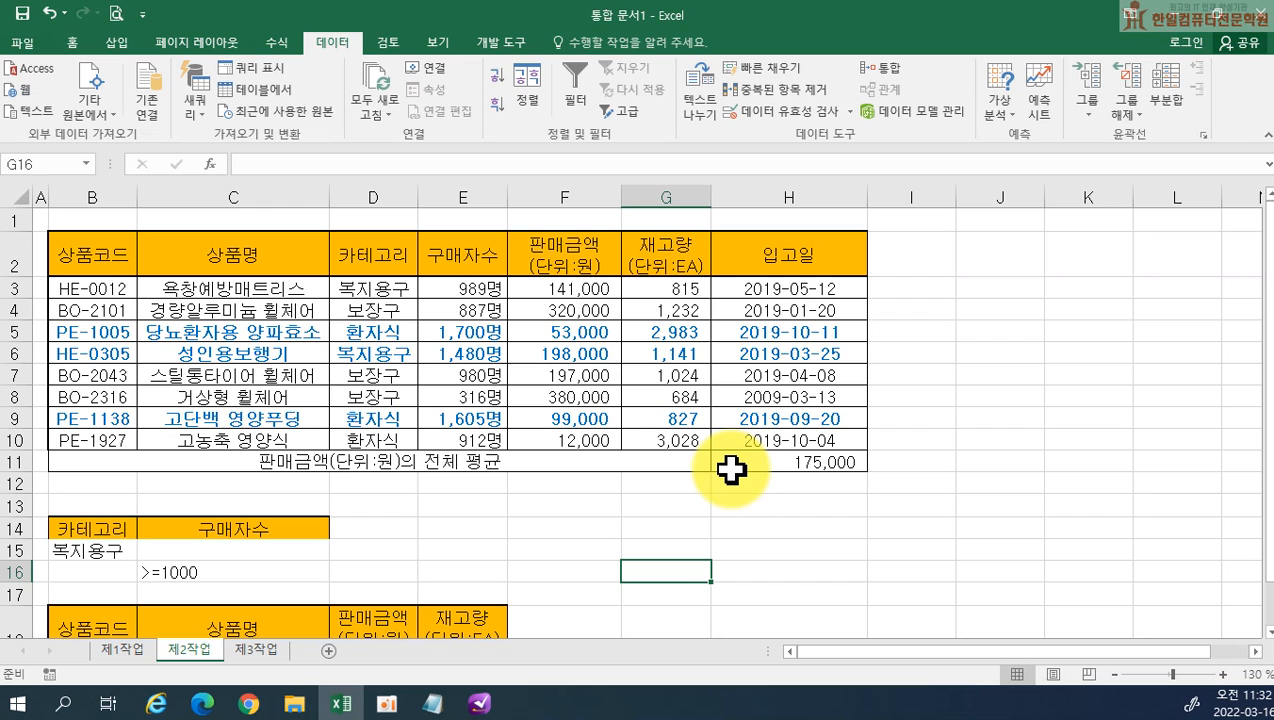
left_click_drag(118, 252, 772, 437)
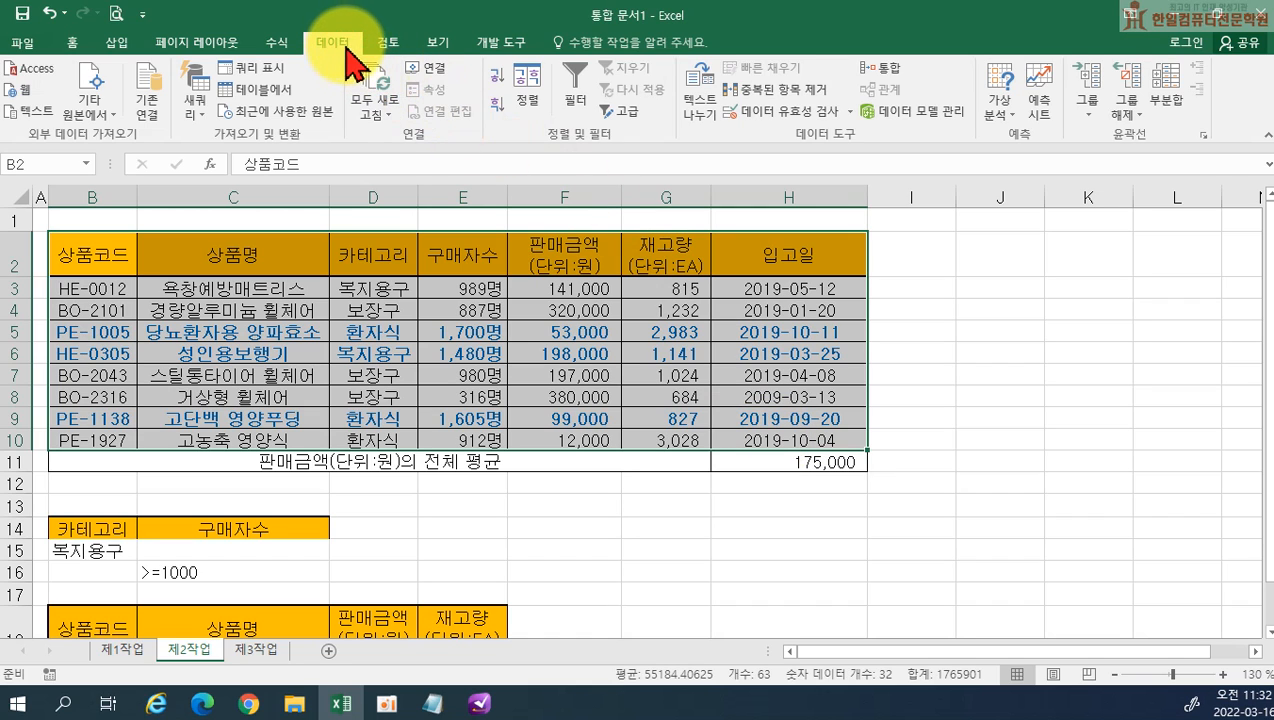
left_click(630, 118)
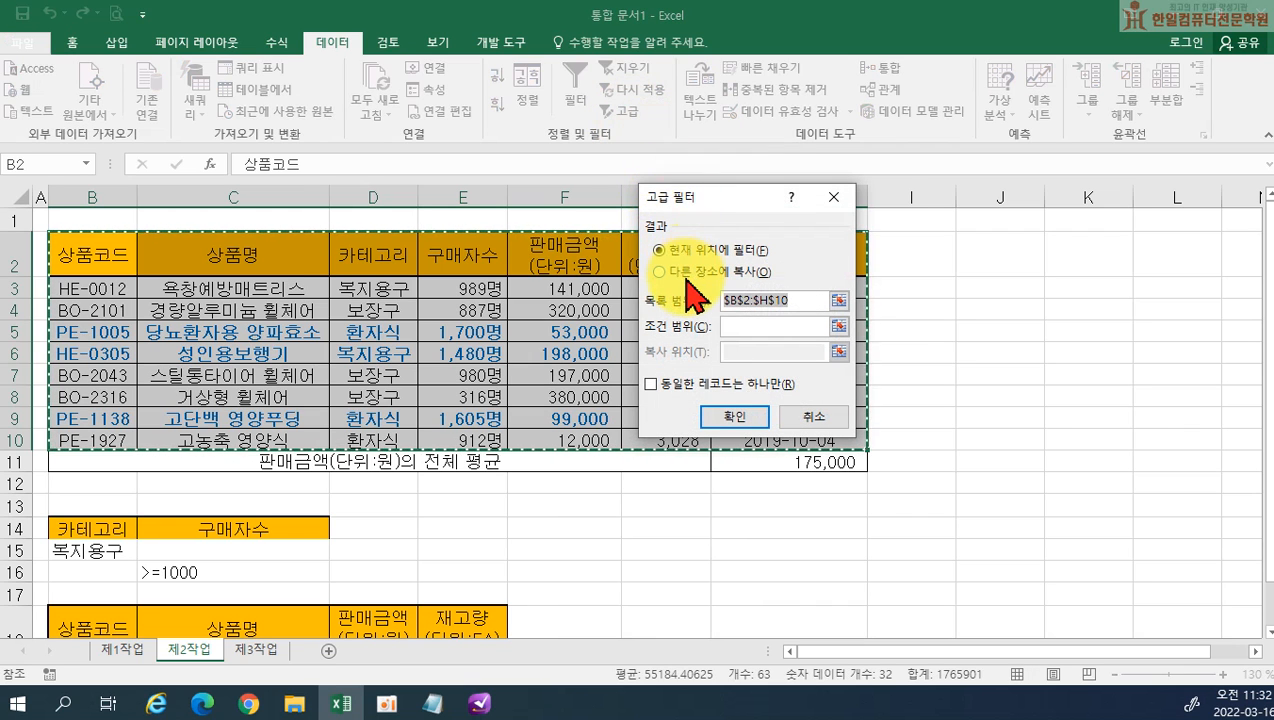
left_click(660, 272)
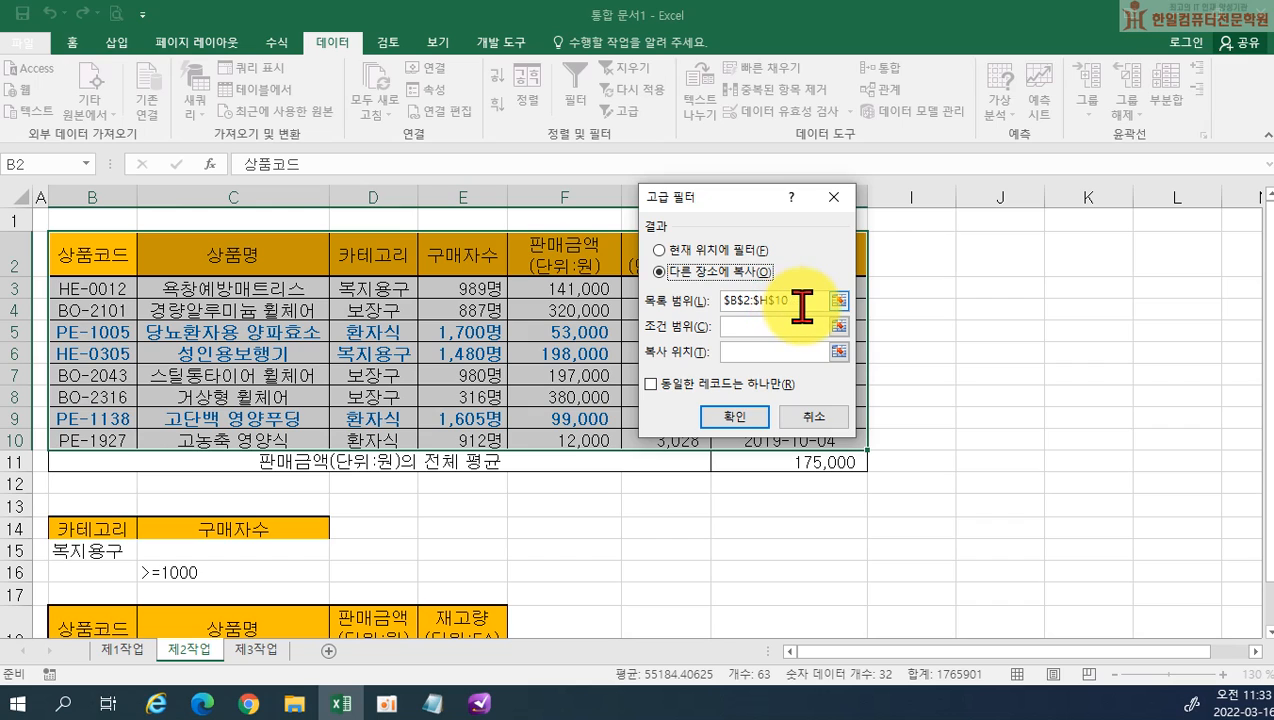
left_click(738, 324)
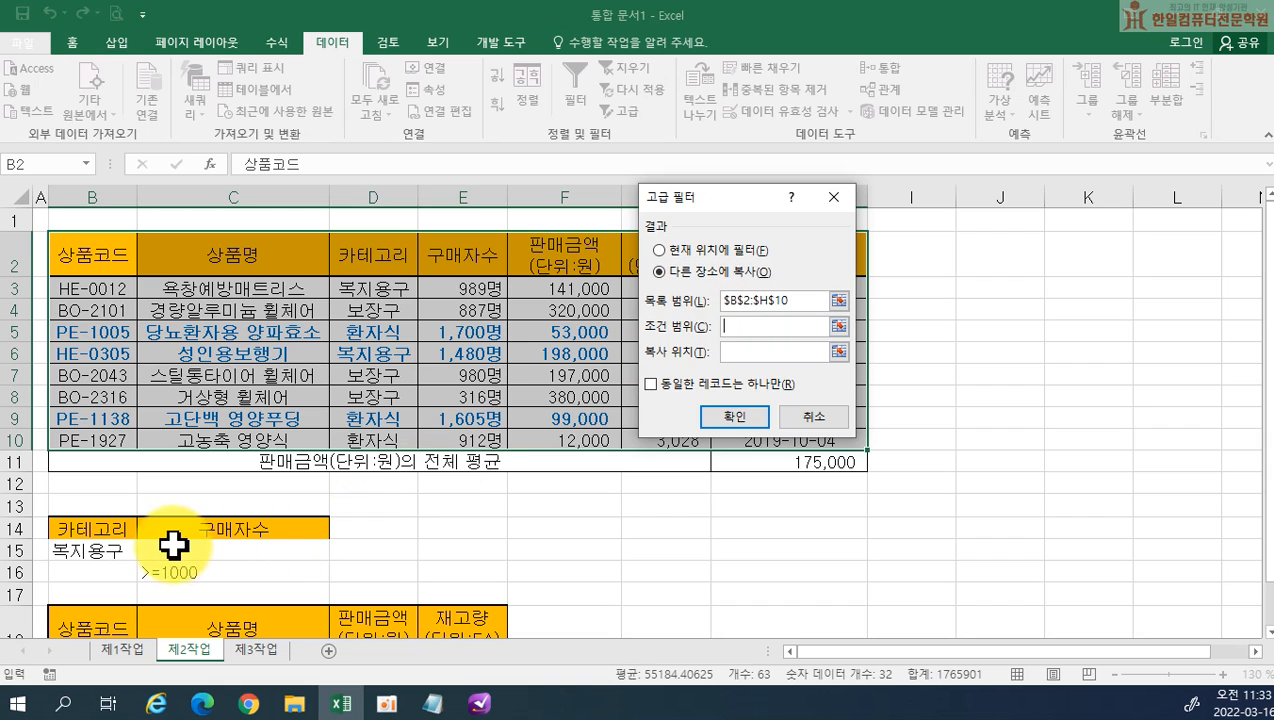
left_click_drag(80, 530, 172, 566)
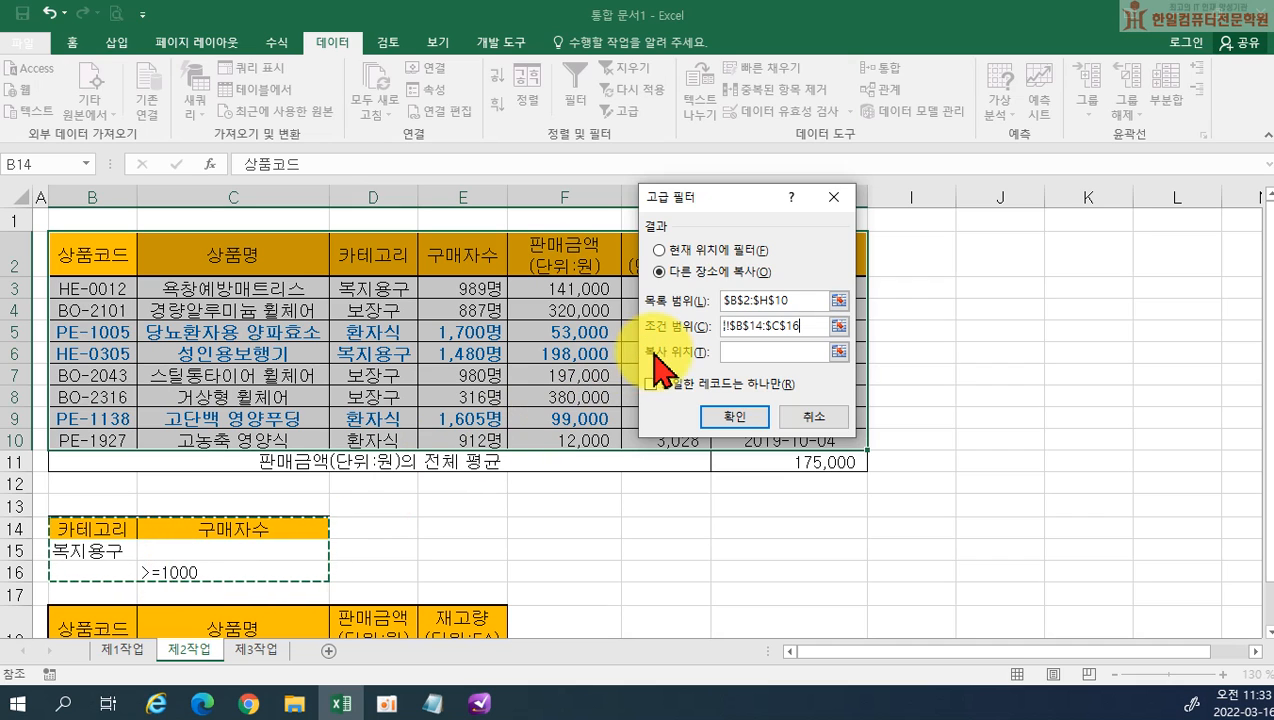
left_click(732, 350)
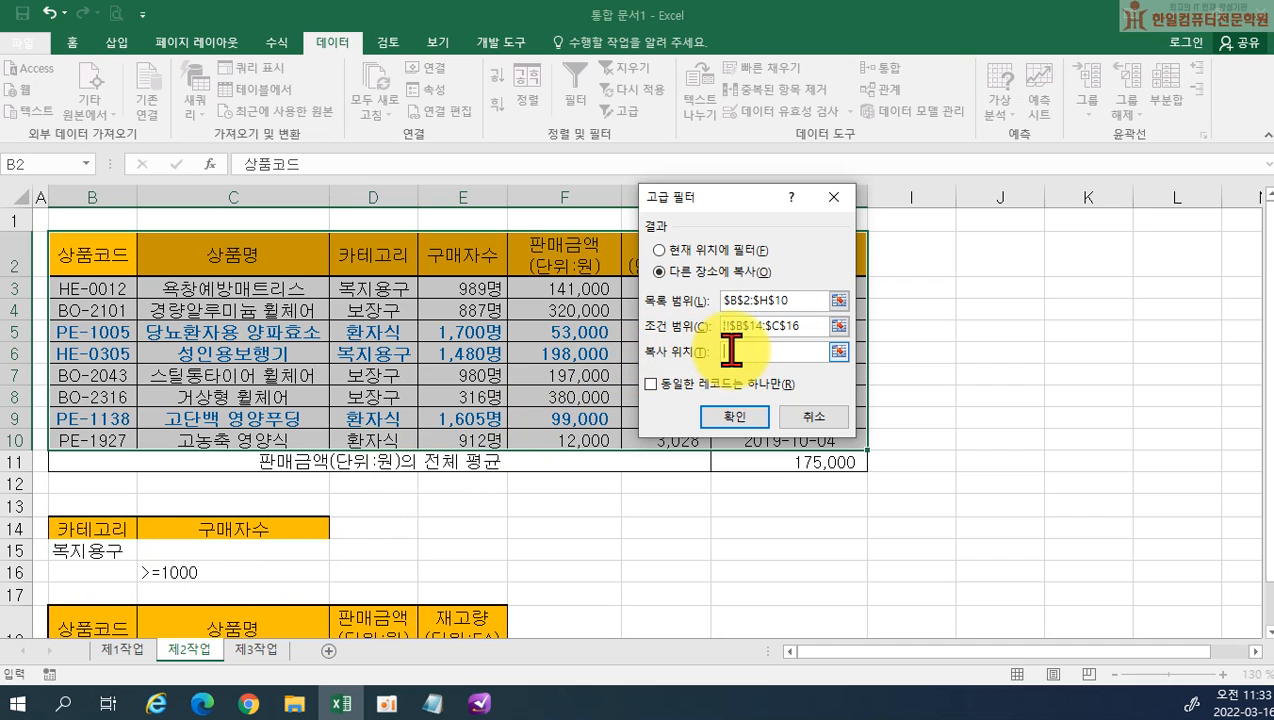
left_click_drag(107, 620, 449, 617)
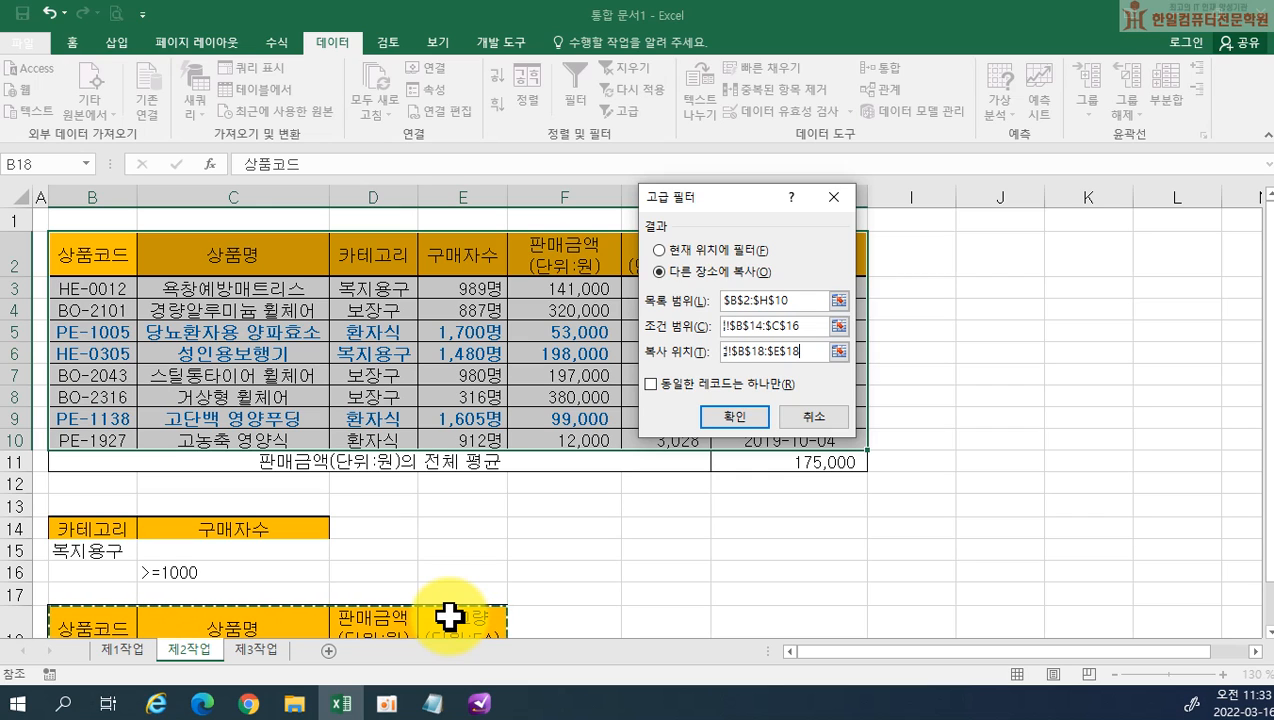
left_click(714, 417)
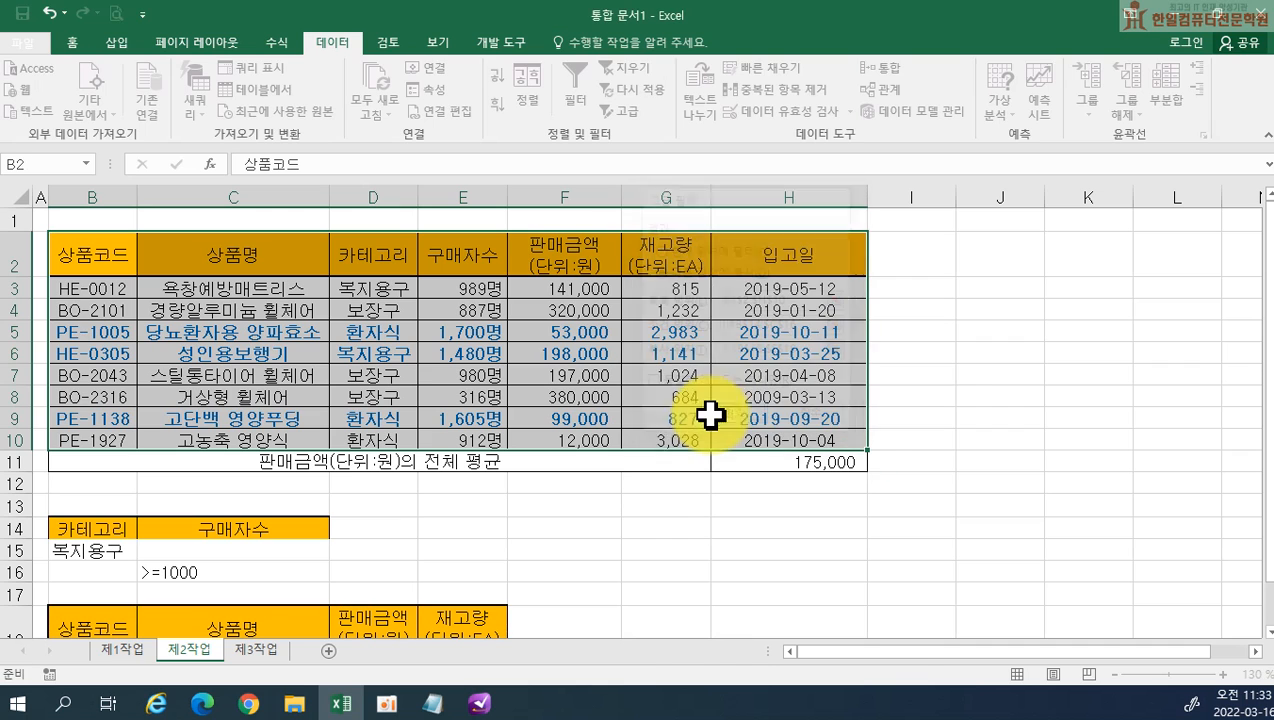
scroll(641, 518, "down", 3)
scroll(641, 518, "up", 1)
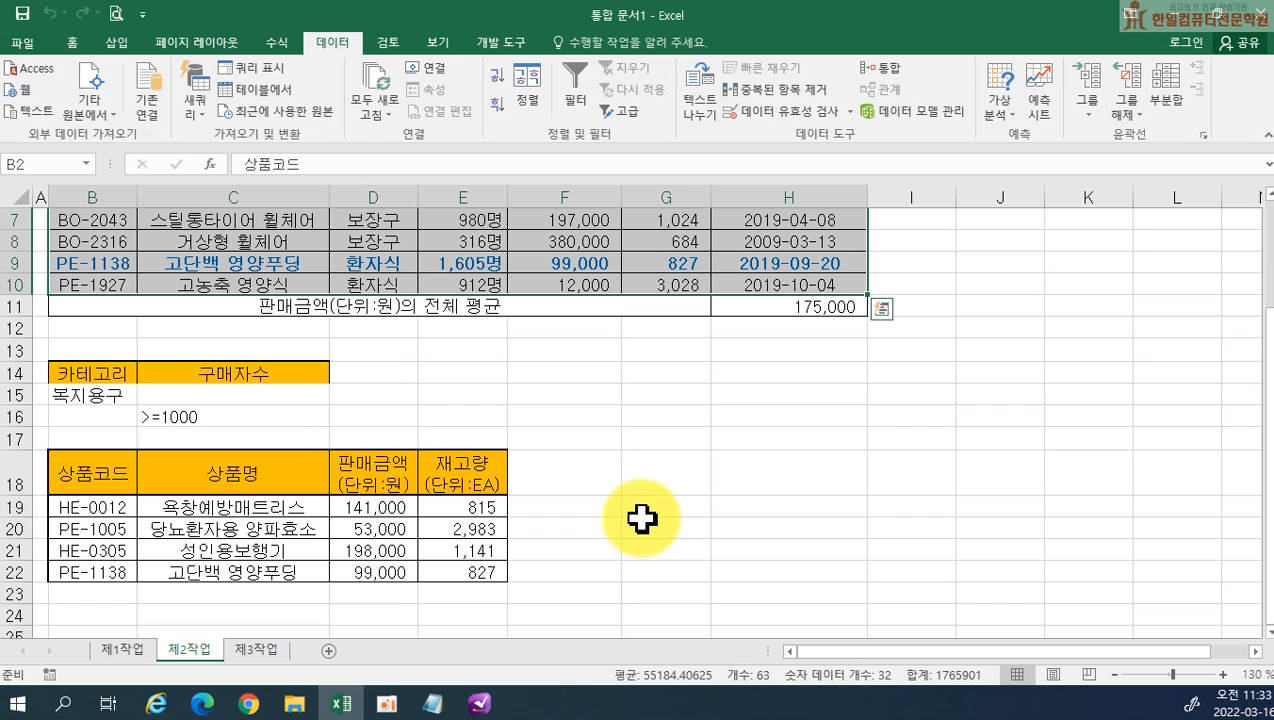
left_click(590, 549)
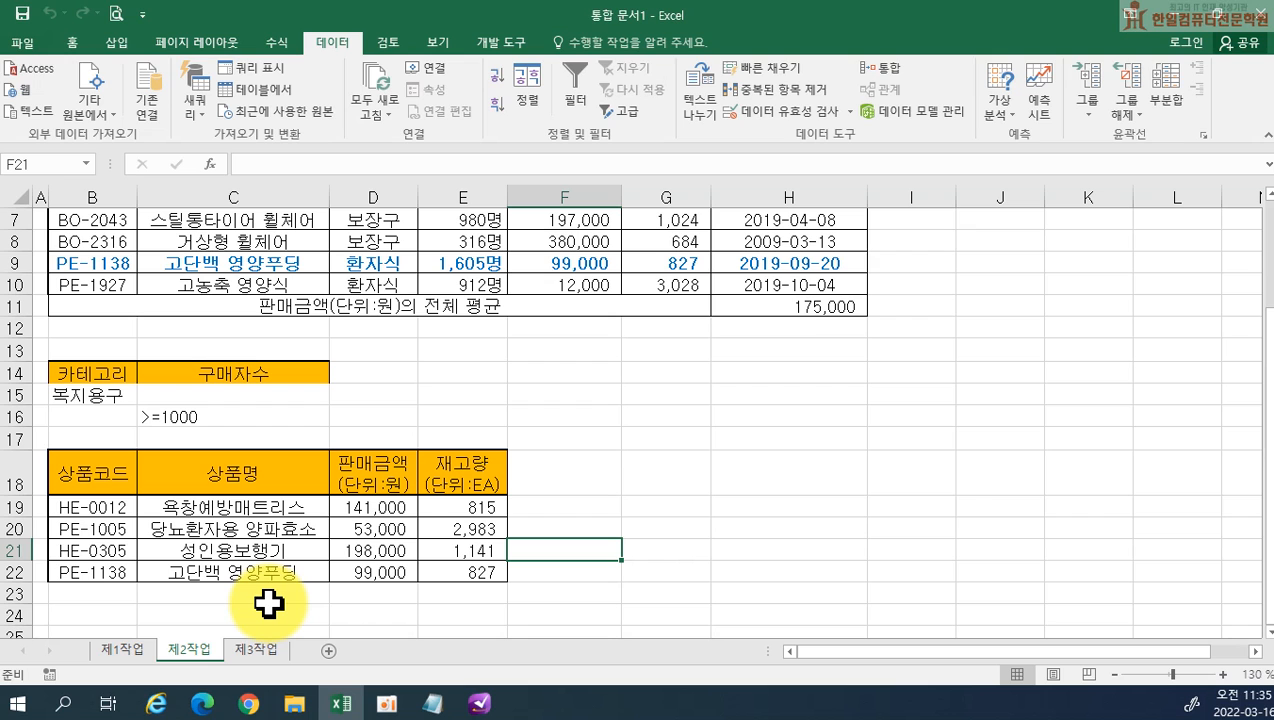
Copy the table B4:H12 on sheet 제1작업 and paste only its column widths (열 너비) at B2 on sheet 제3작업
left_click(125, 650)
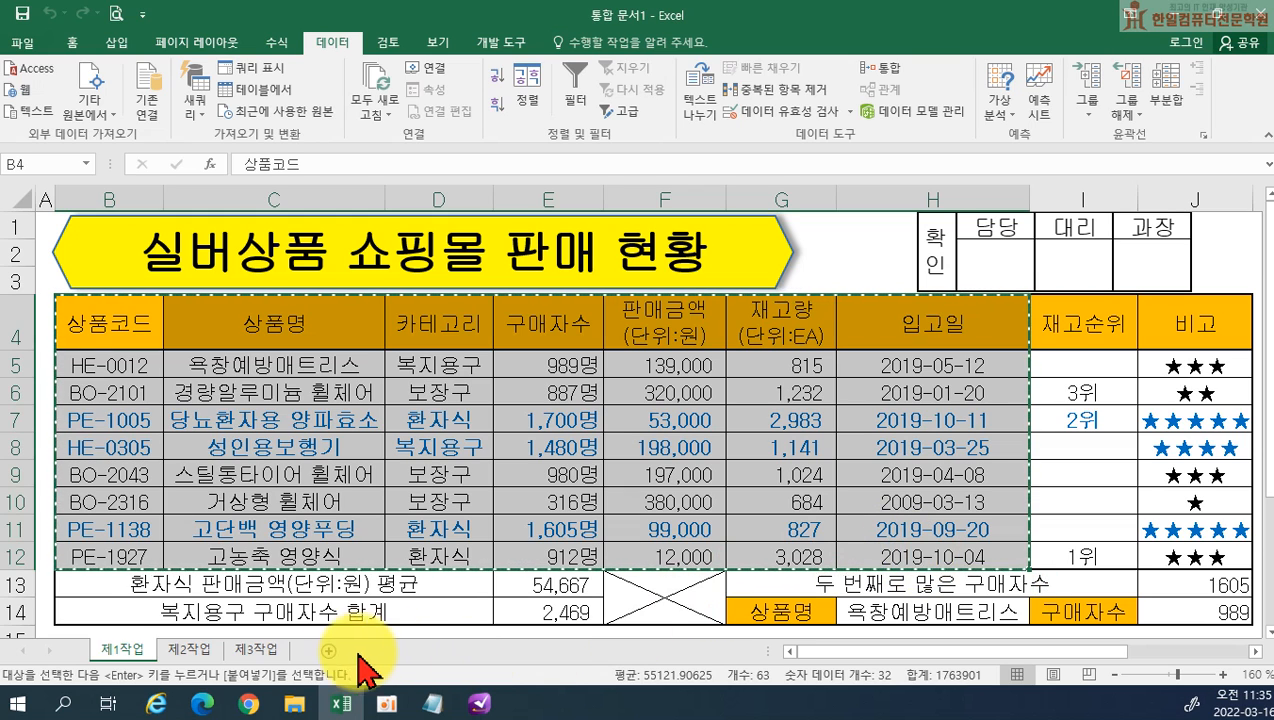
left_click(262, 652)
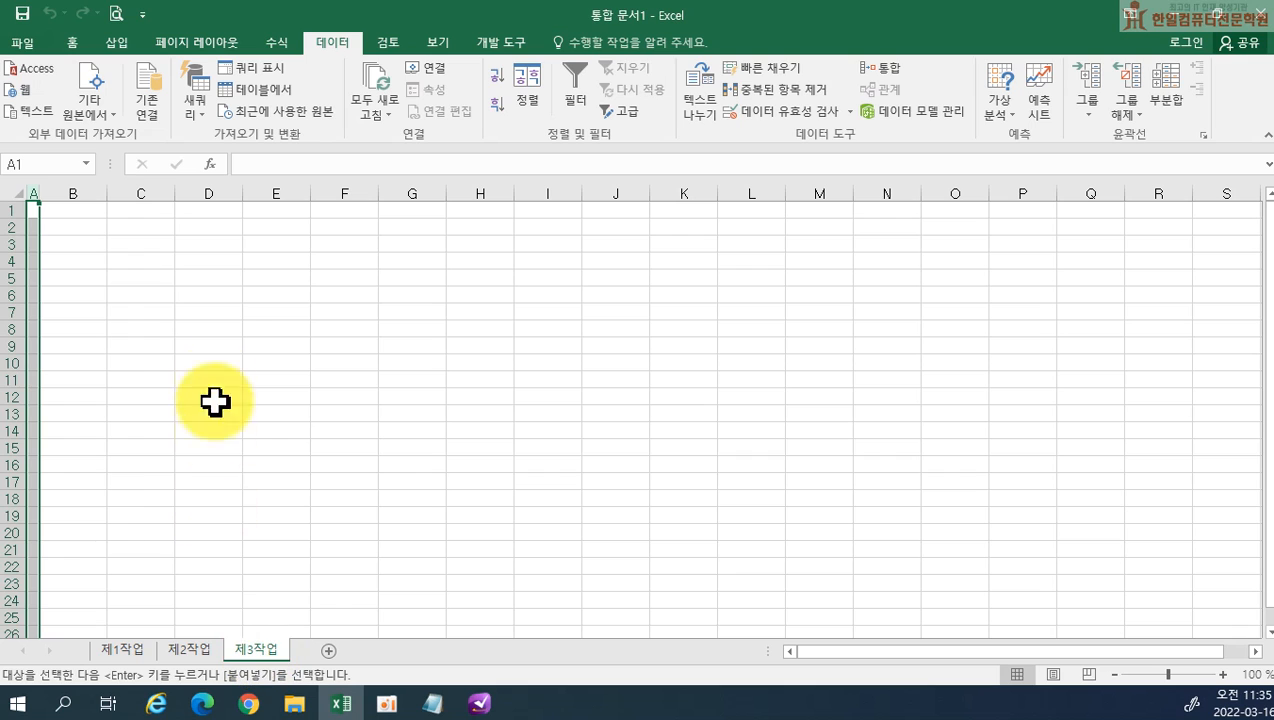
left_click(66, 226)
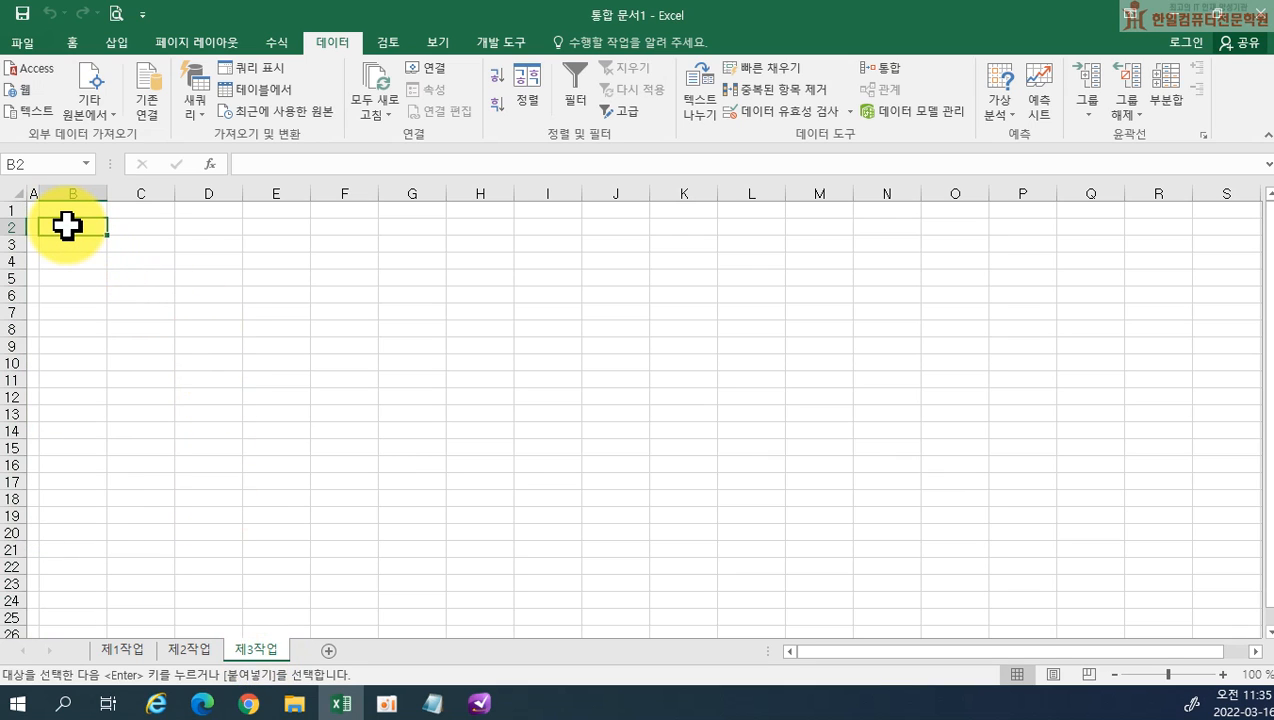
right_click(68, 228)
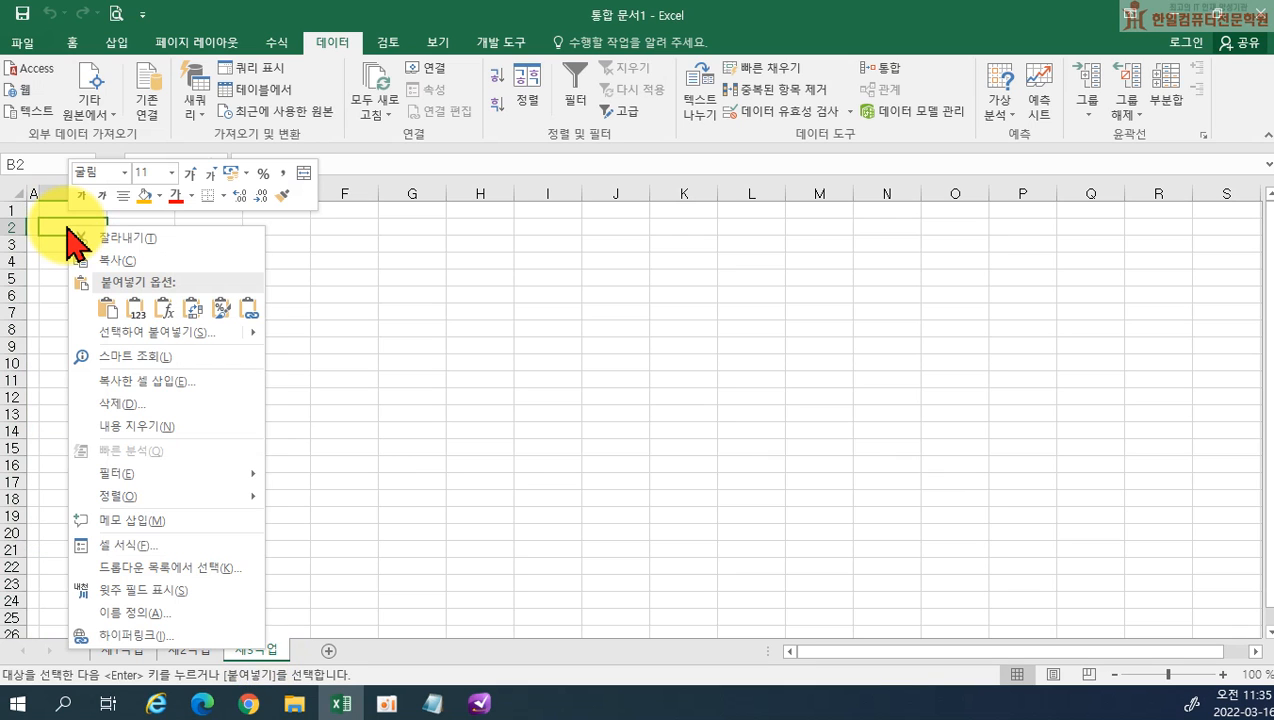
mouse_move(122, 332)
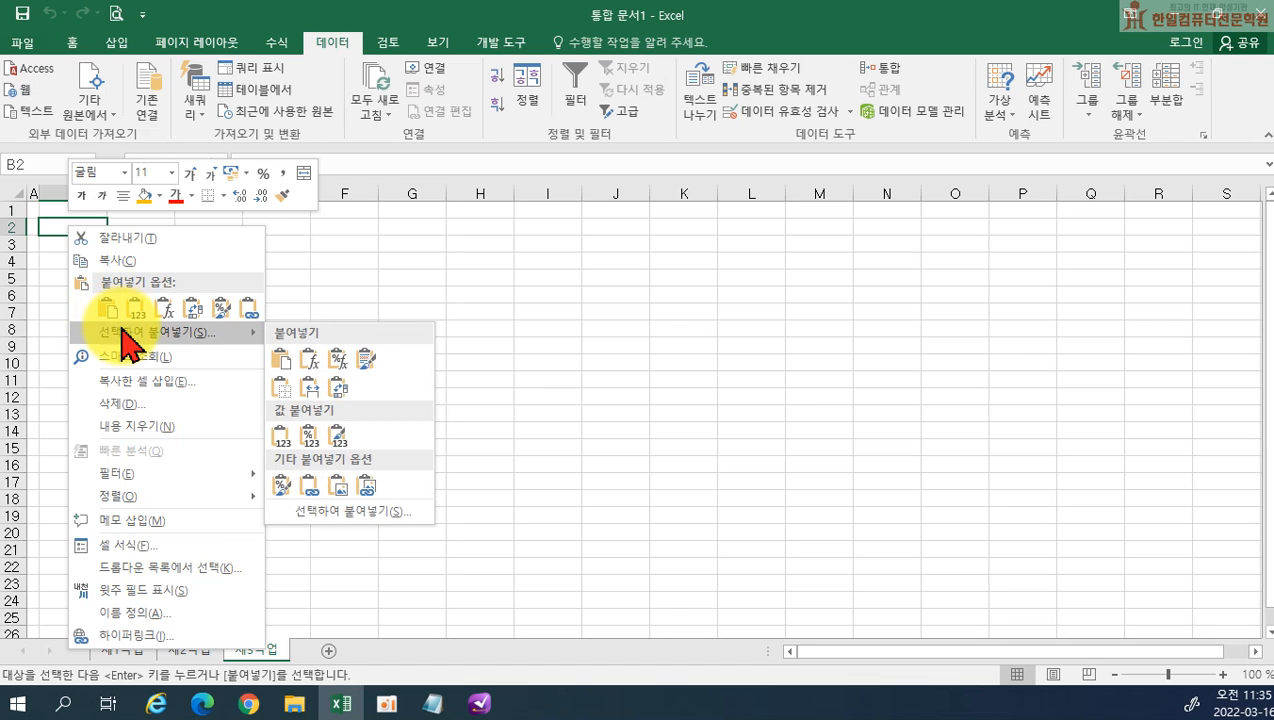
left_click(122, 330)
left_click_drag(98, 137, 364, 200)
left_click(408, 291)
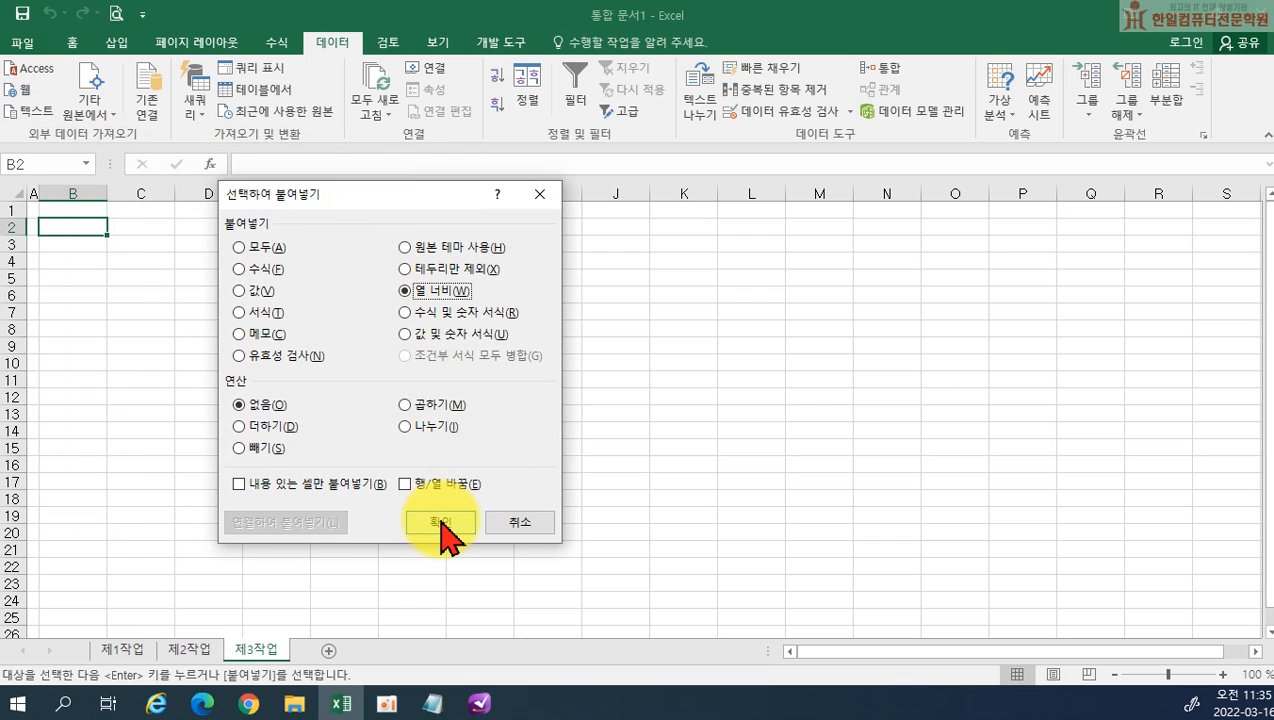
left_click(440, 522)
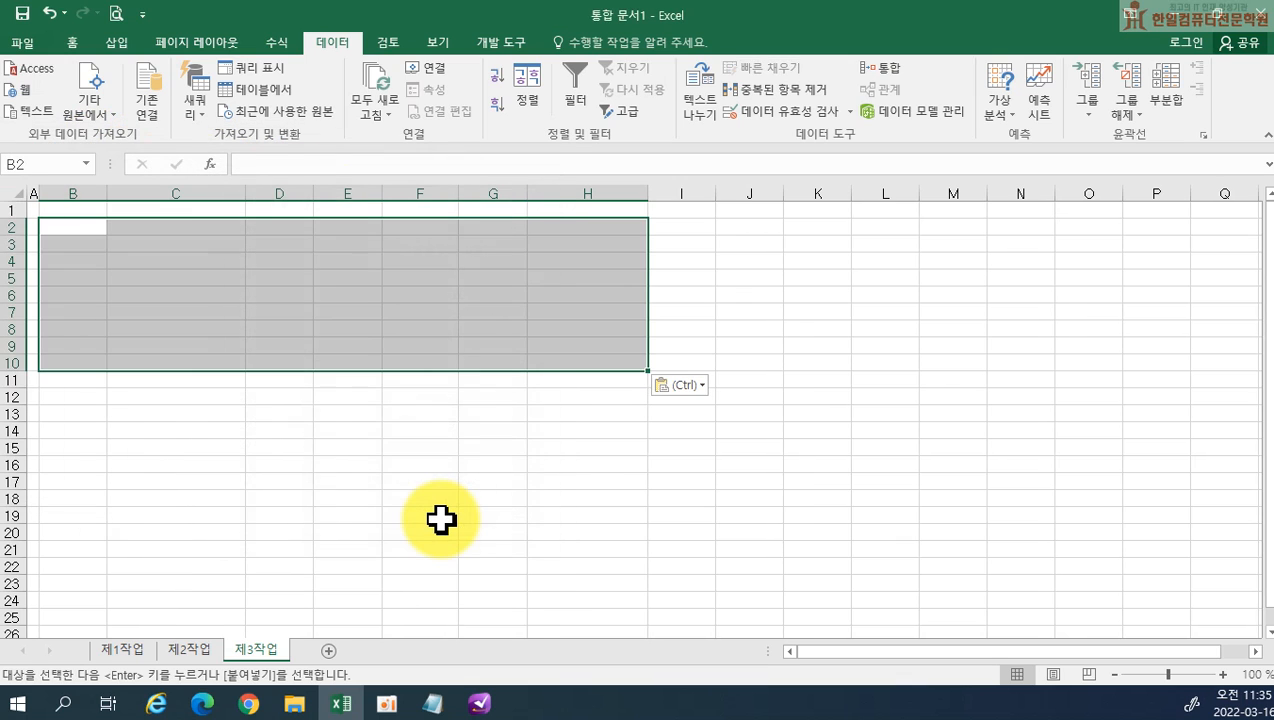
Paste the copied product table at B2 on 제3작업 and autofit the width of column F
key("Return")
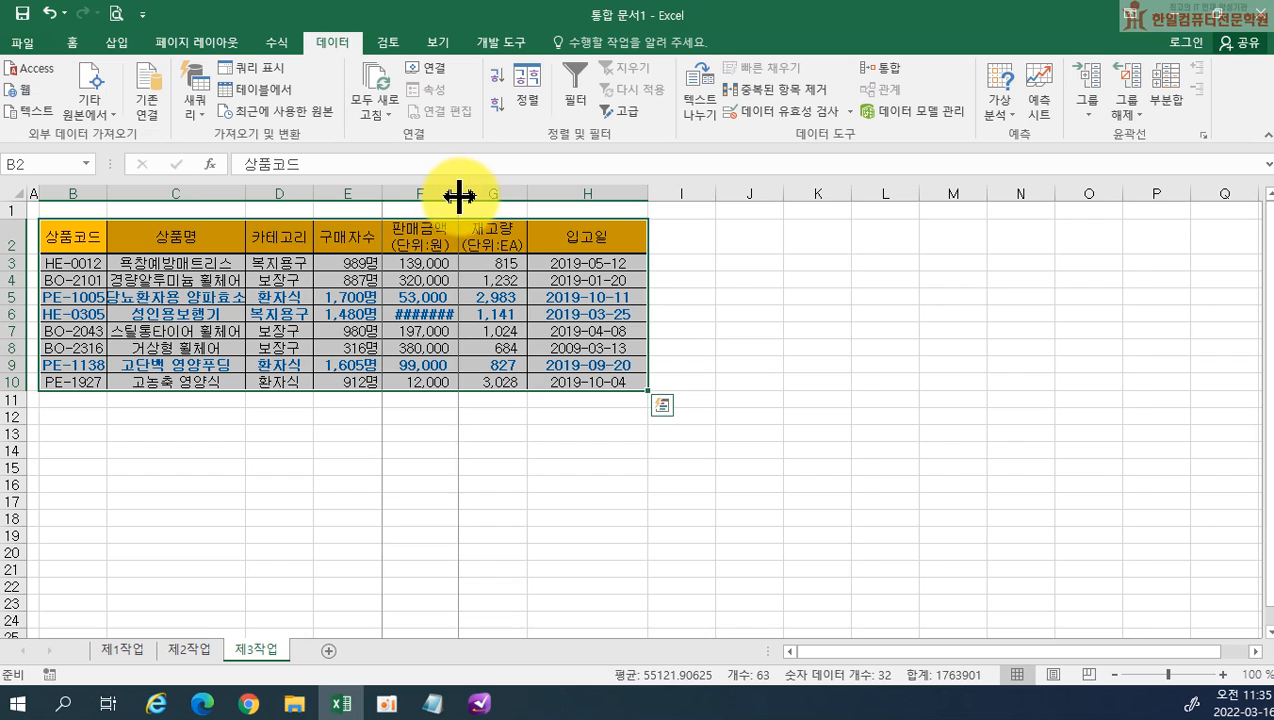
double_click(458, 193)
left_click(409, 430)
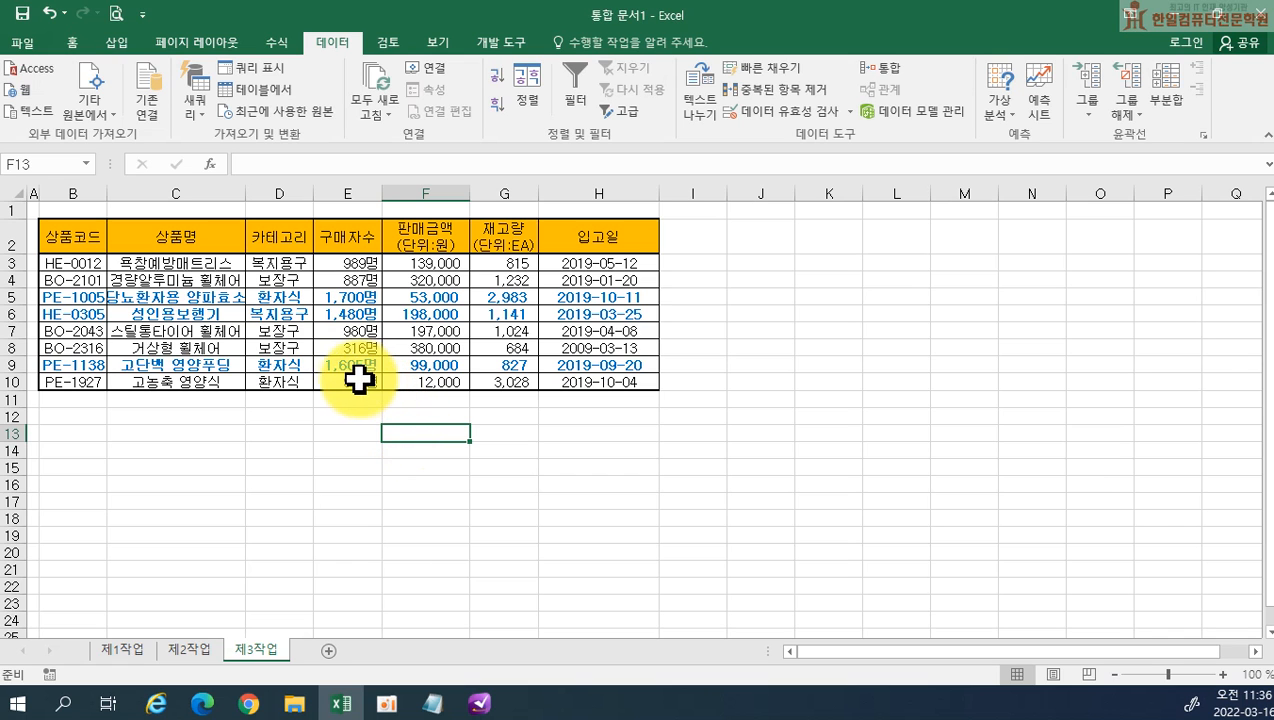
Sort the table on 제3작업 by 카테고리 in descending order
scroll(295, 405, "up", 1, "ctrl")
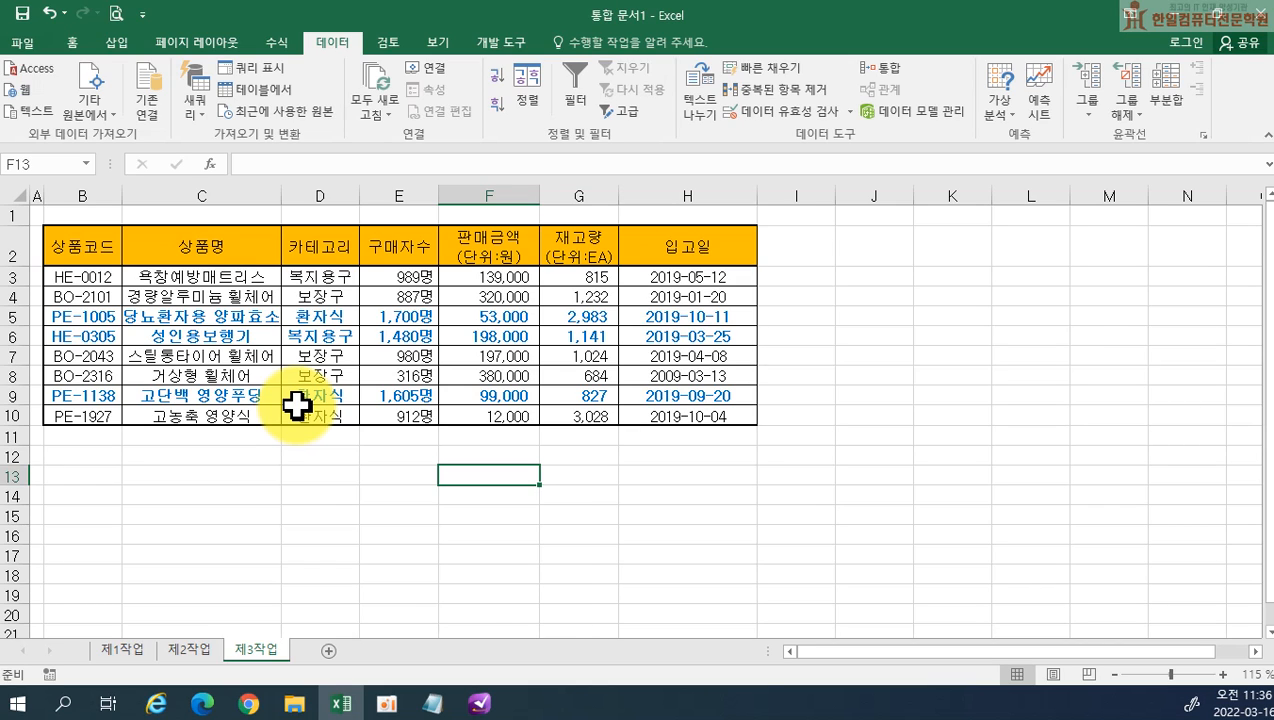
left_click(320, 238)
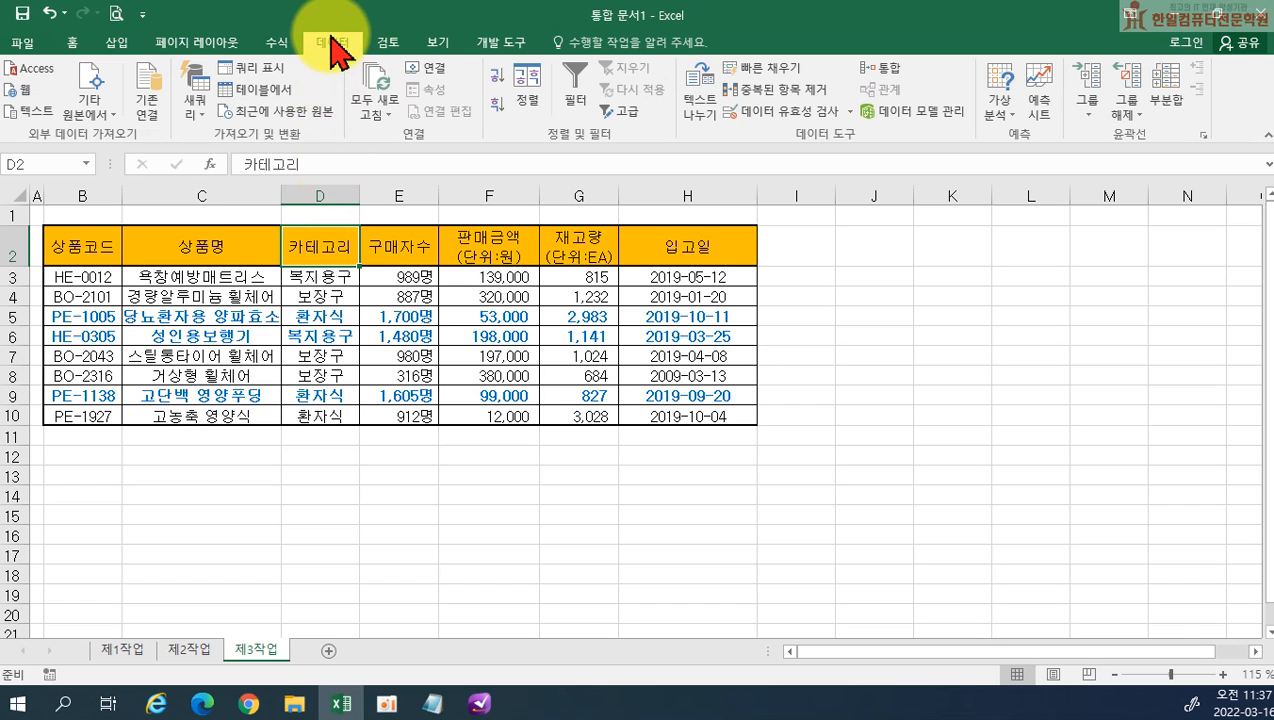
left_click(496, 104)
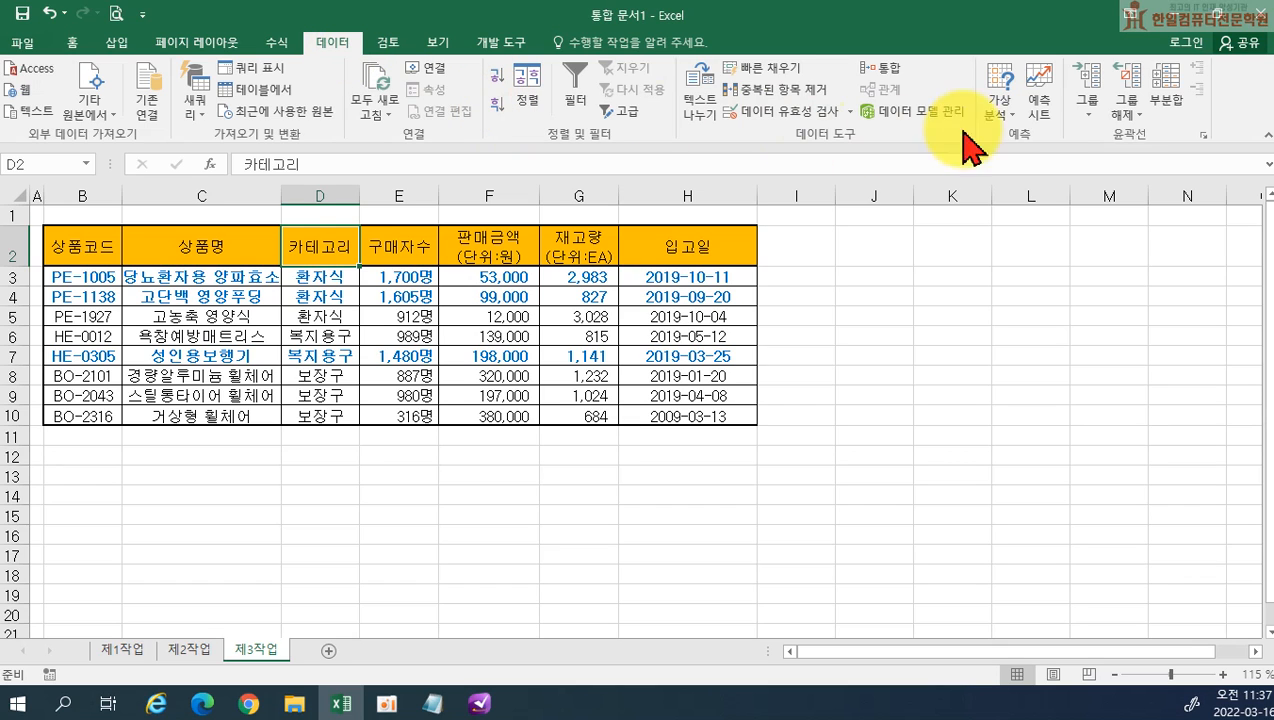
Add subtotals (부분합) grouped by 카테고리 with the 개수 function on 상품명 only, and widen column D to fit the subtotal labels
left_click(1168, 104)
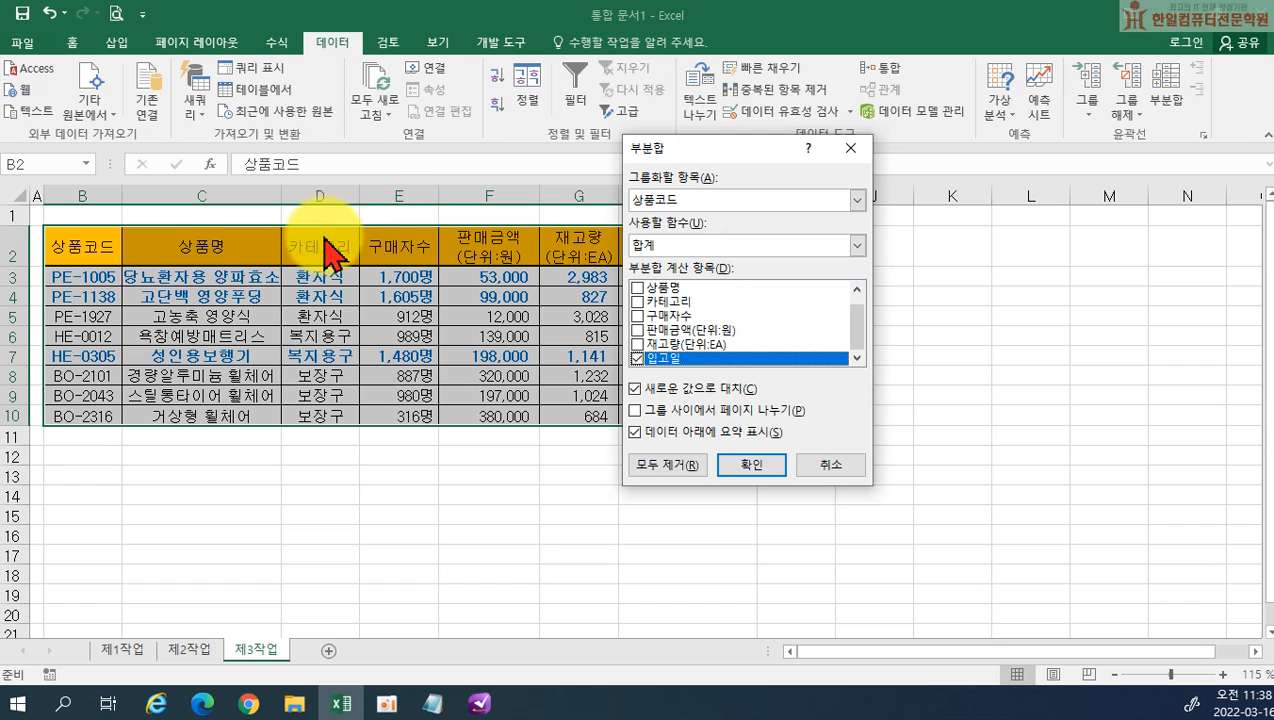
left_click(661, 207)
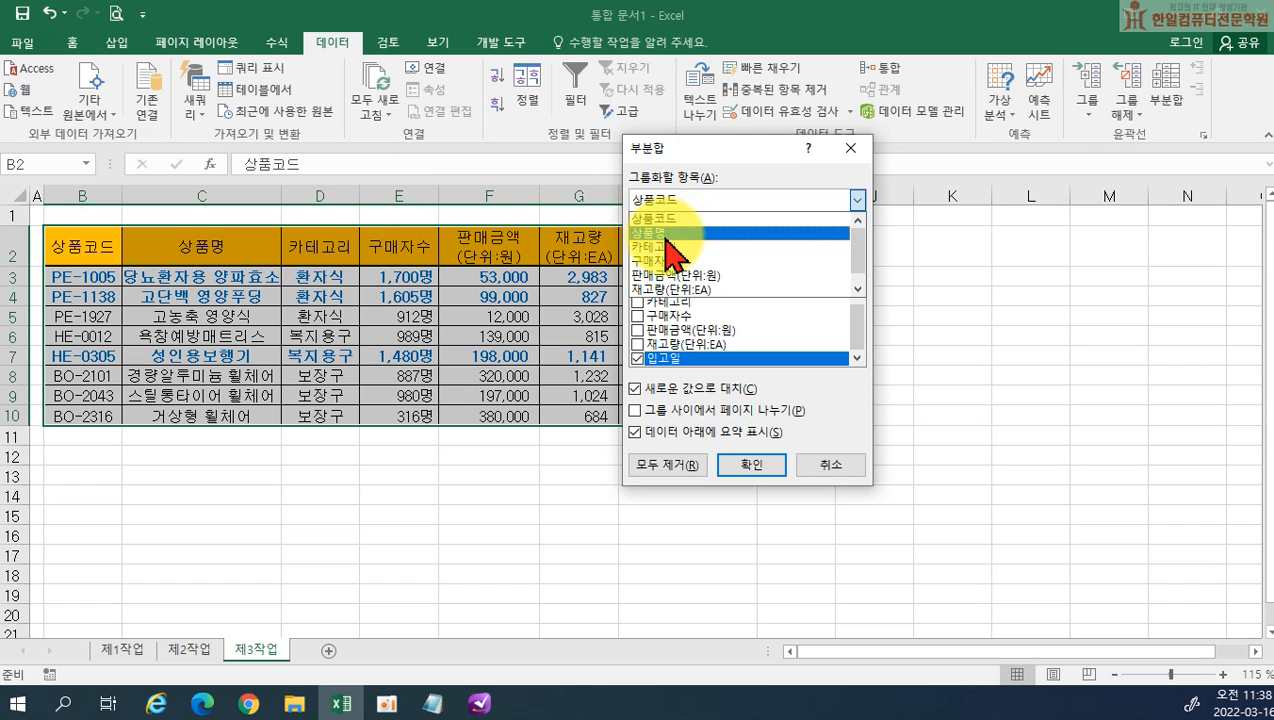
left_click(672, 246)
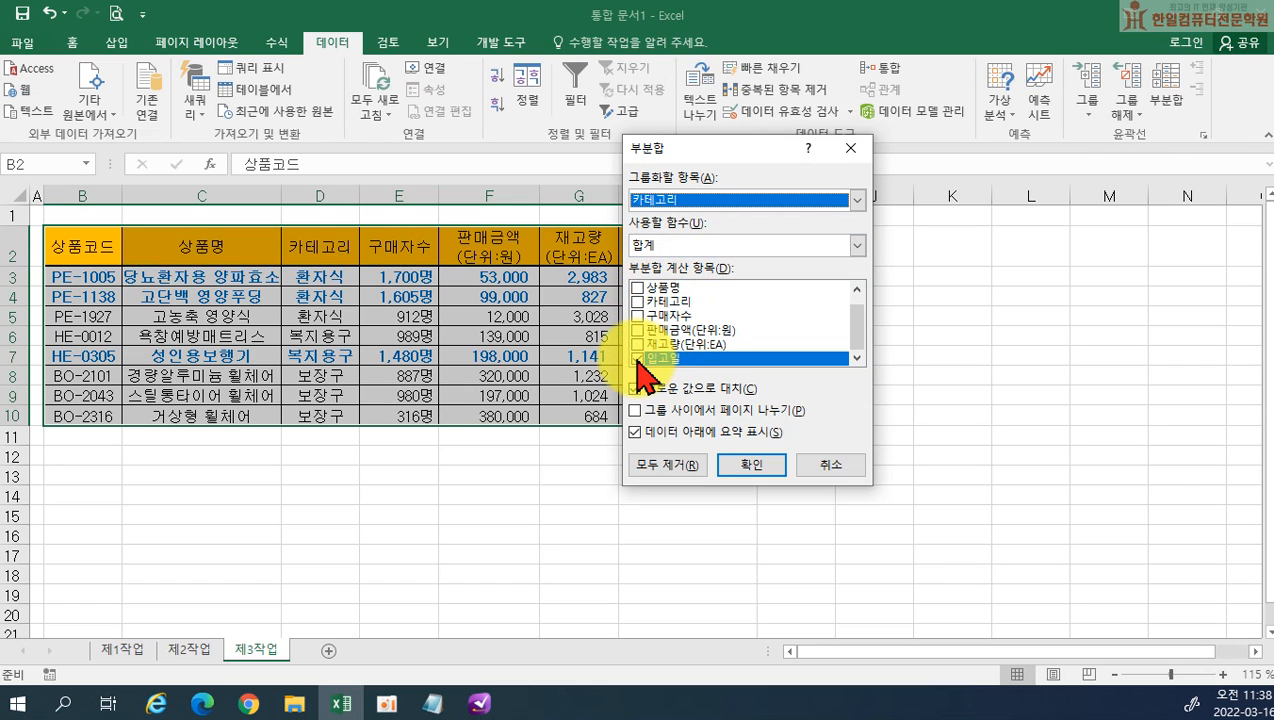
left_click(637, 358)
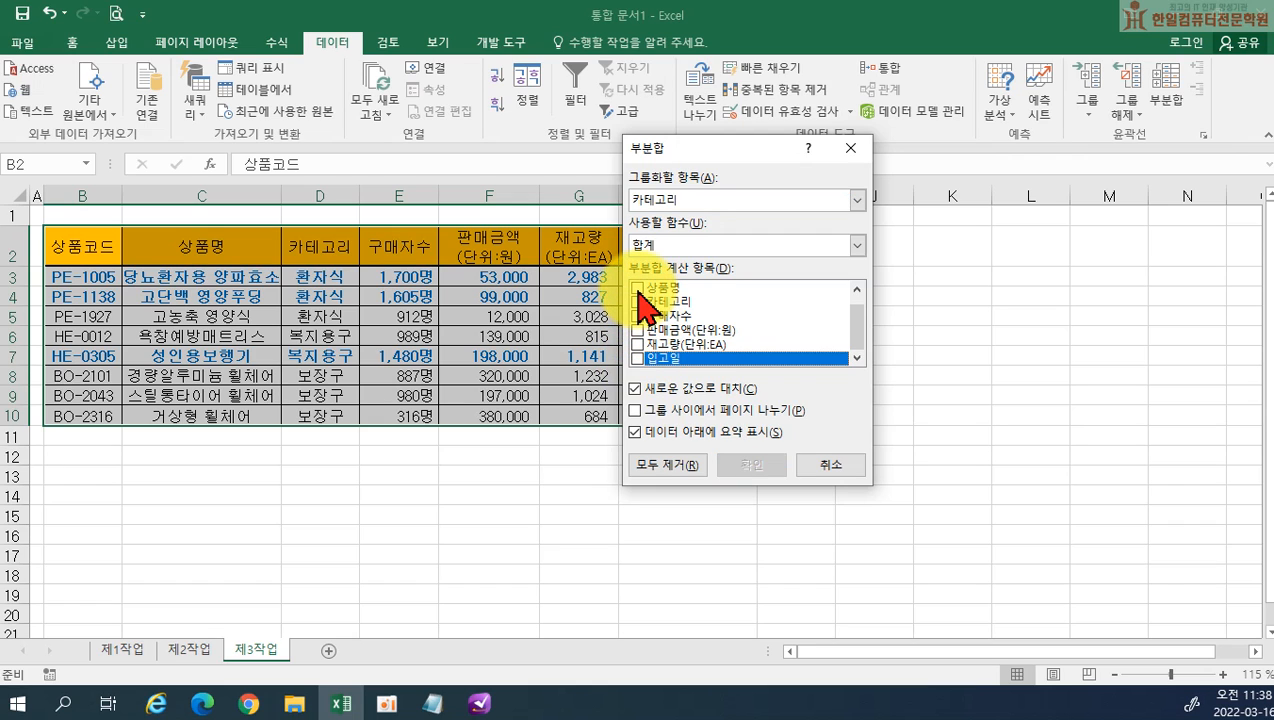
left_click(637, 289)
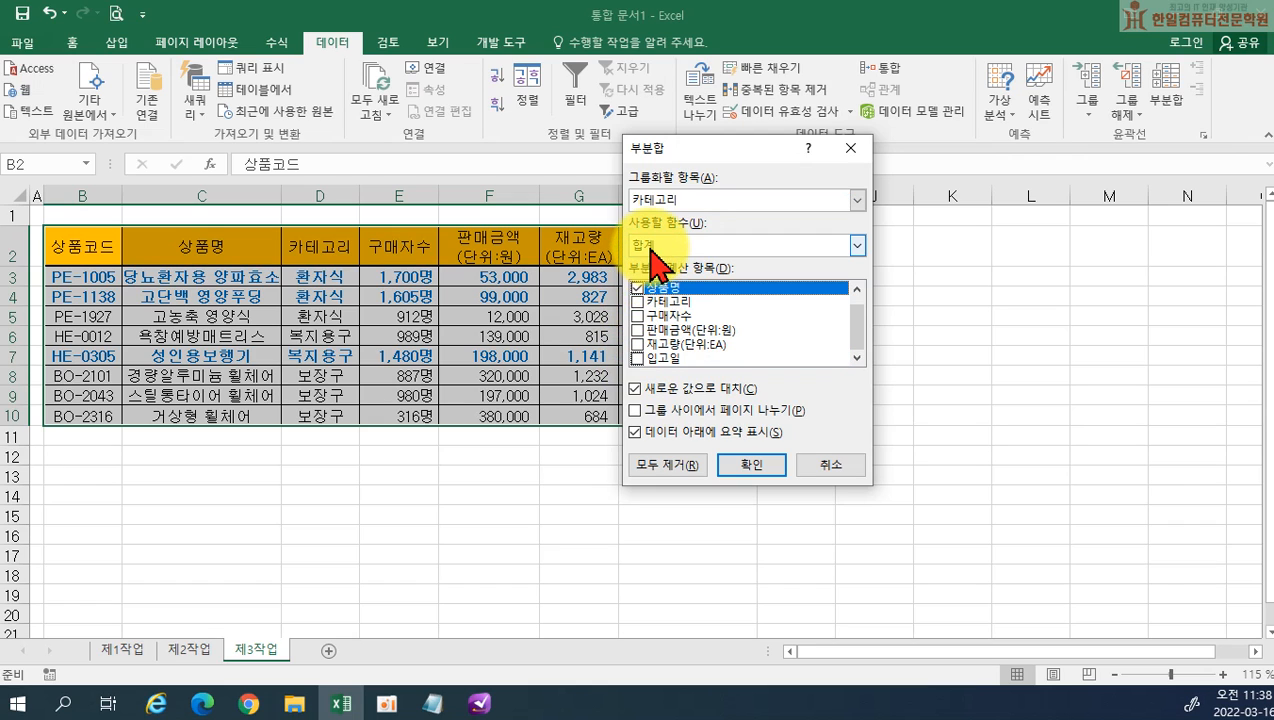
left_click(656, 250)
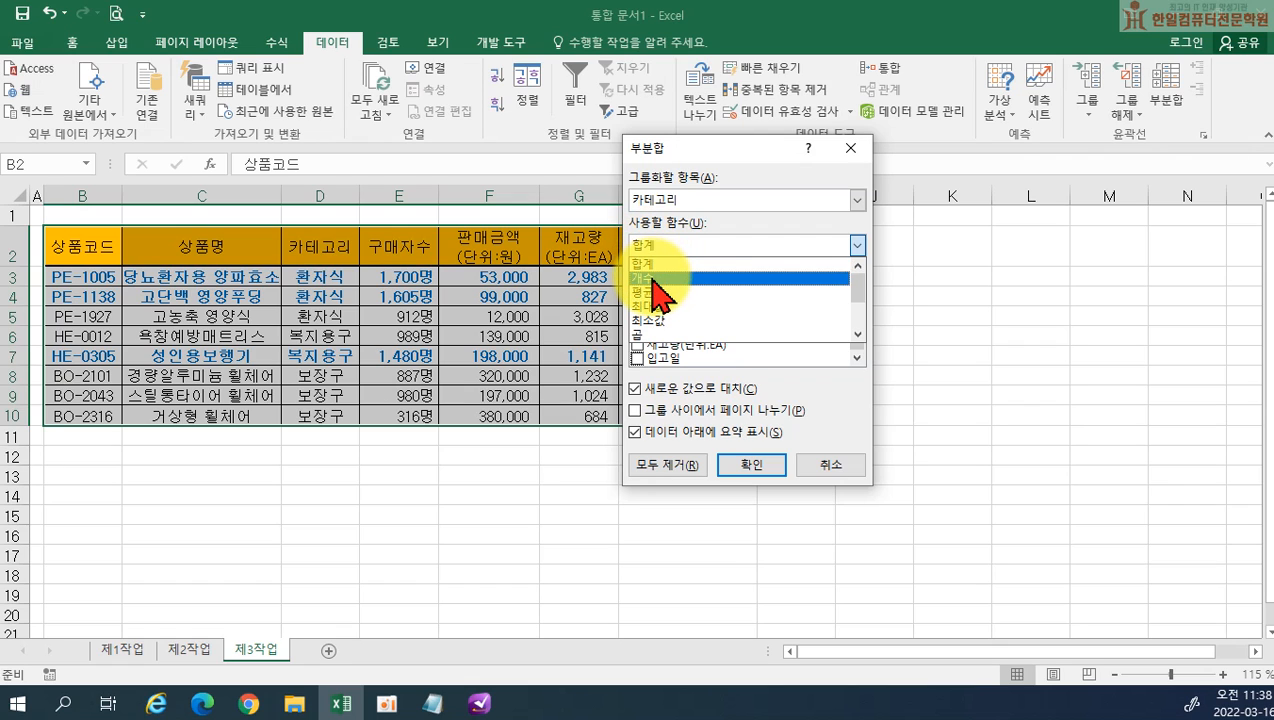
left_click(654, 278)
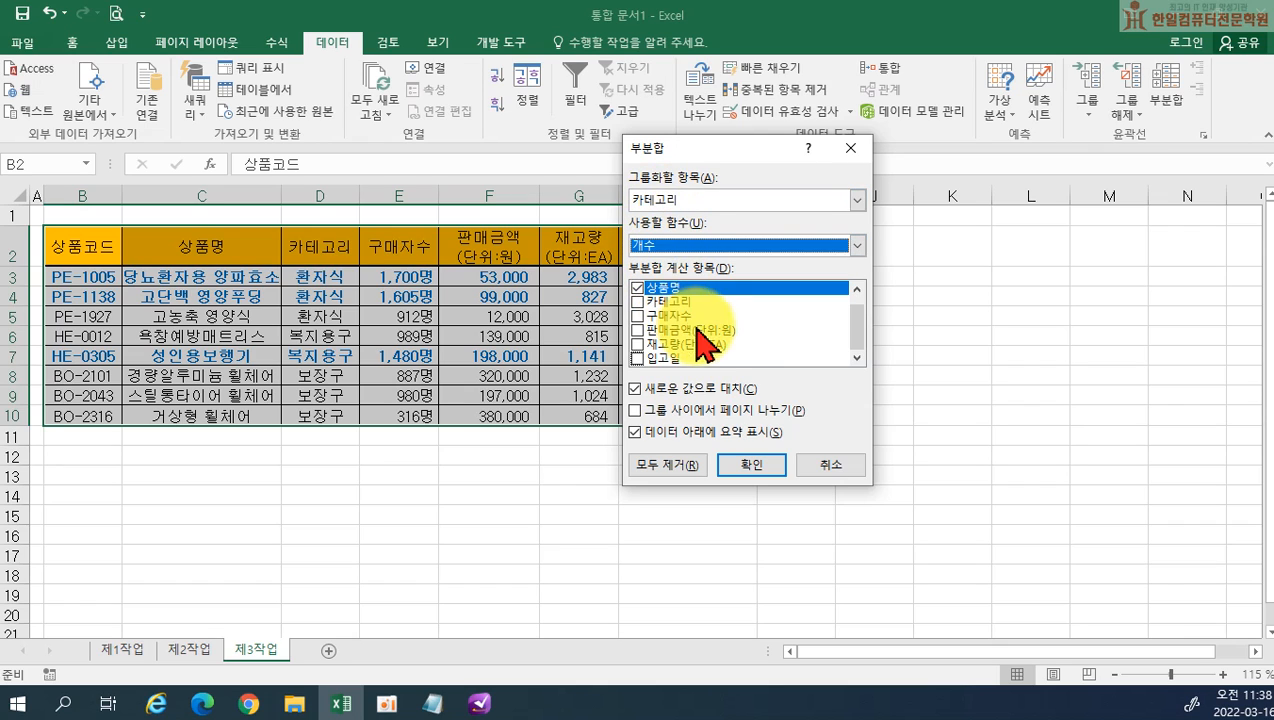
left_click(759, 464)
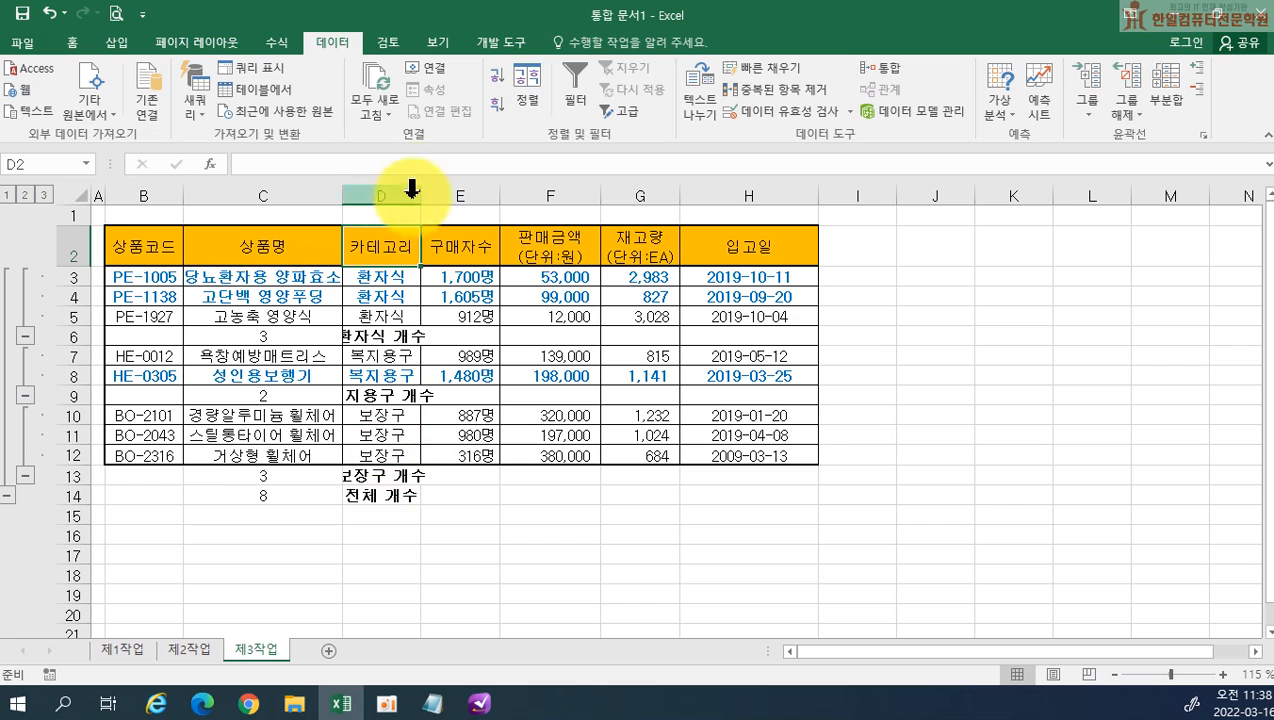
left_click_drag(420, 188, 459, 188)
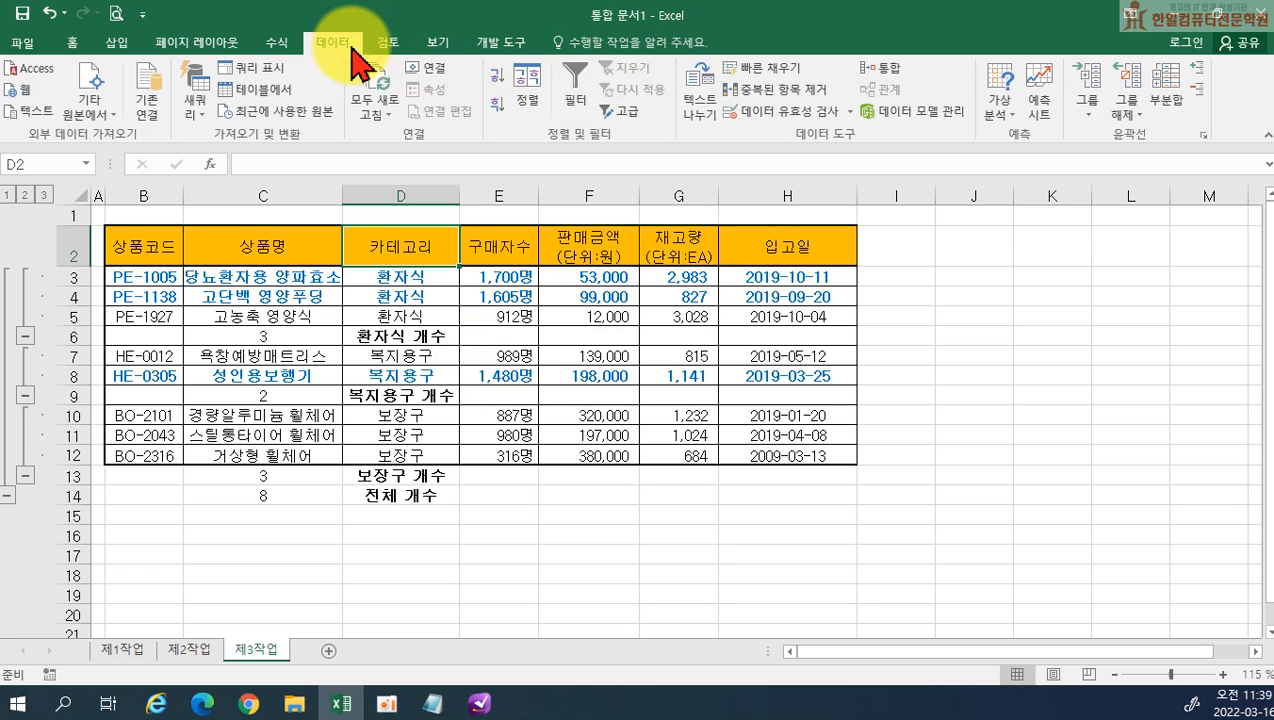
Add a nested 평균 subtotal of 판매금액(단위:원) per 카테고리 without replacing the existing subtotals, and clear the table's outline
left_click(1160, 88)
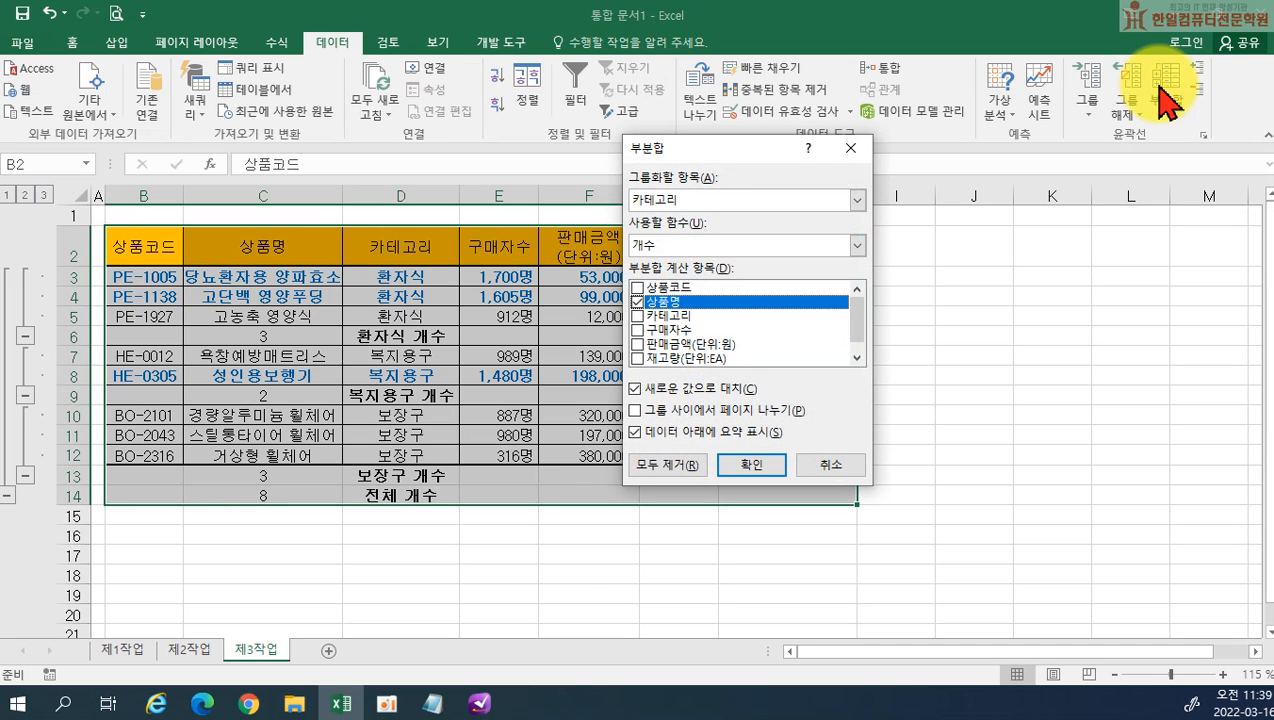
left_click(636, 302)
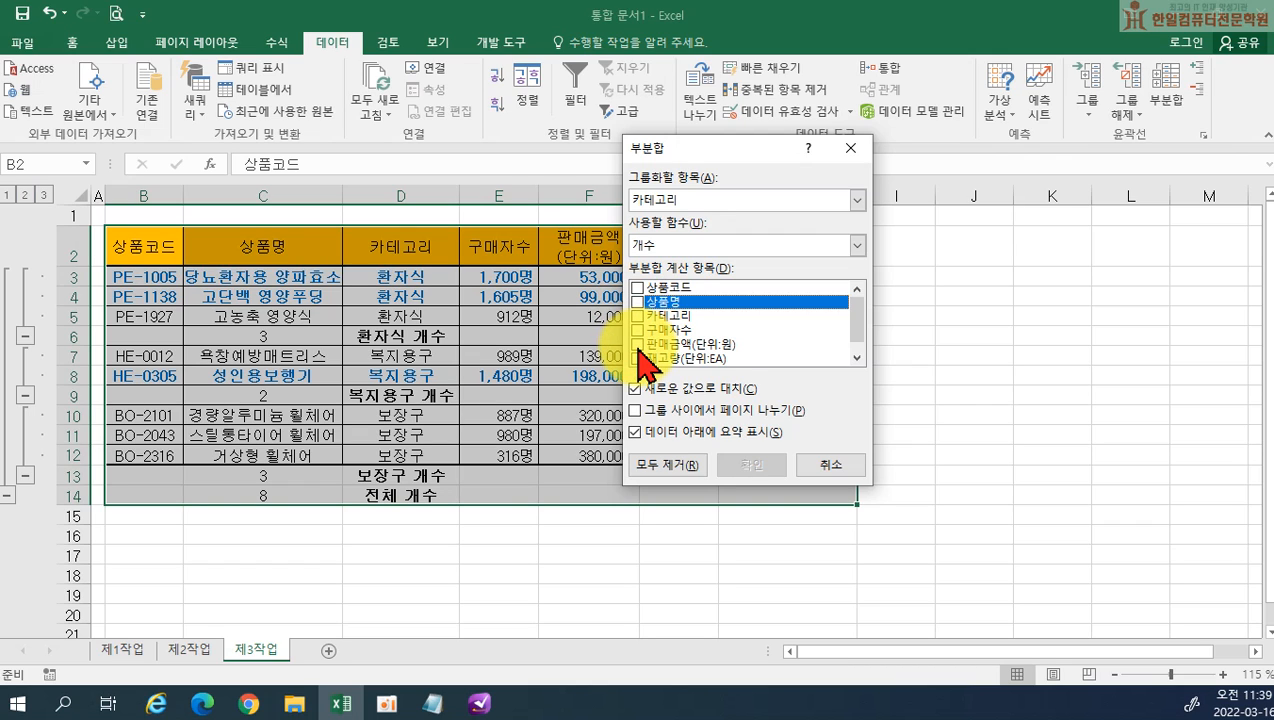
left_click(637, 345)
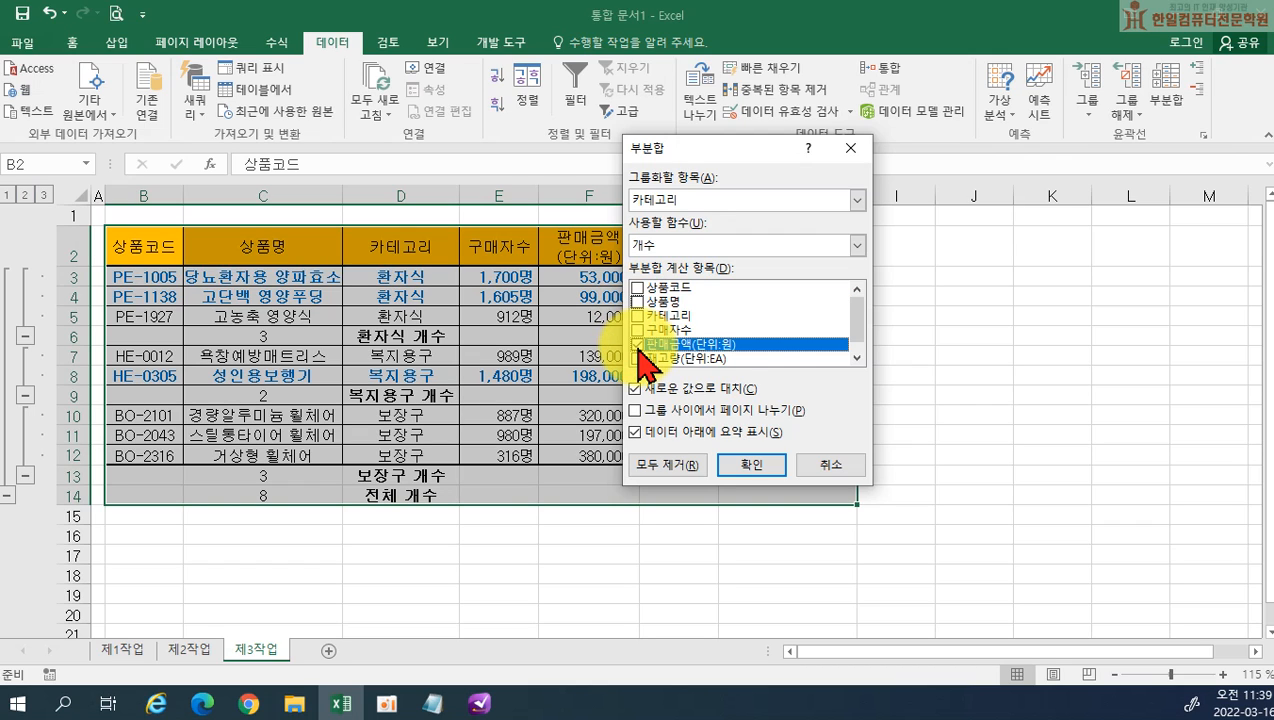
left_click(654, 244)
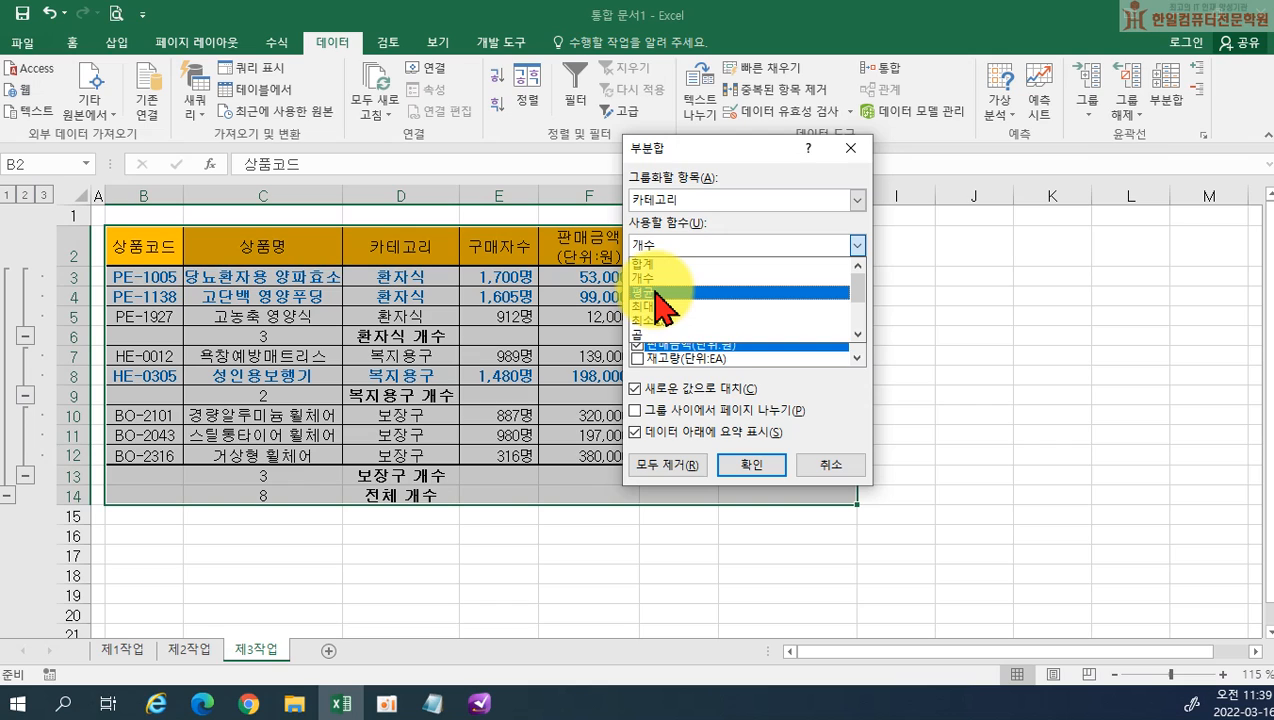
left_click(660, 293)
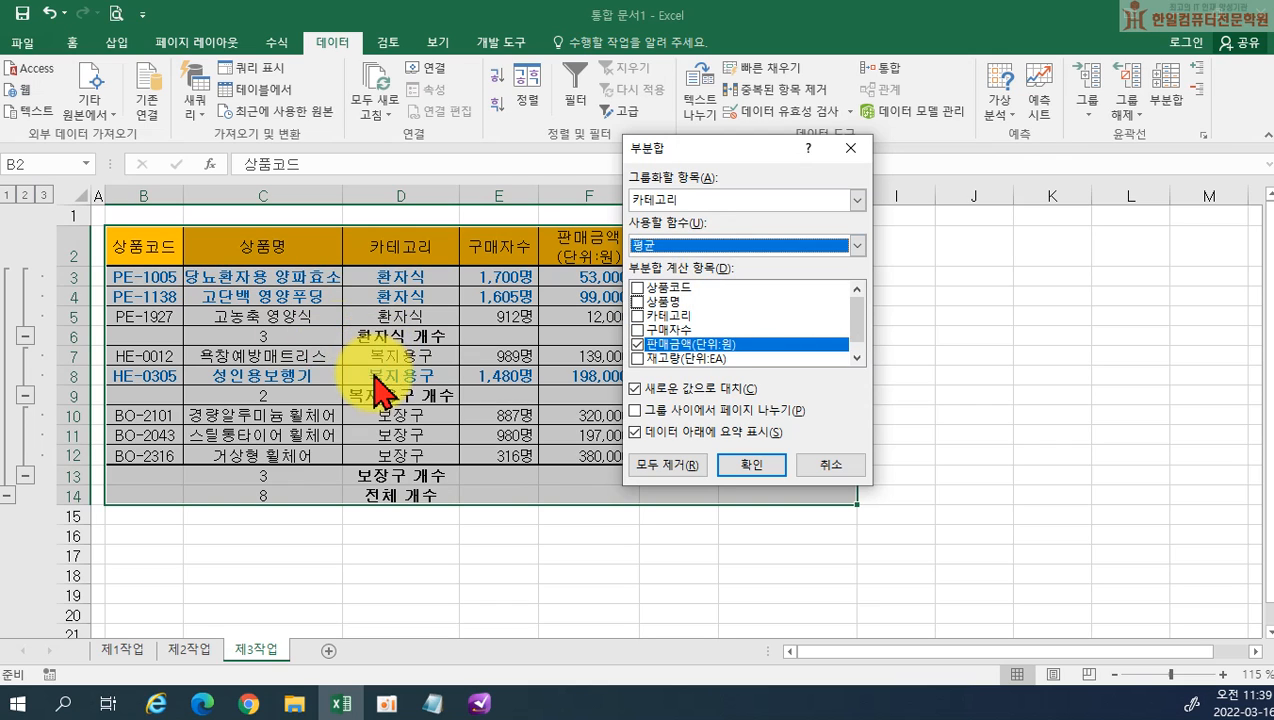
left_click(636, 390)
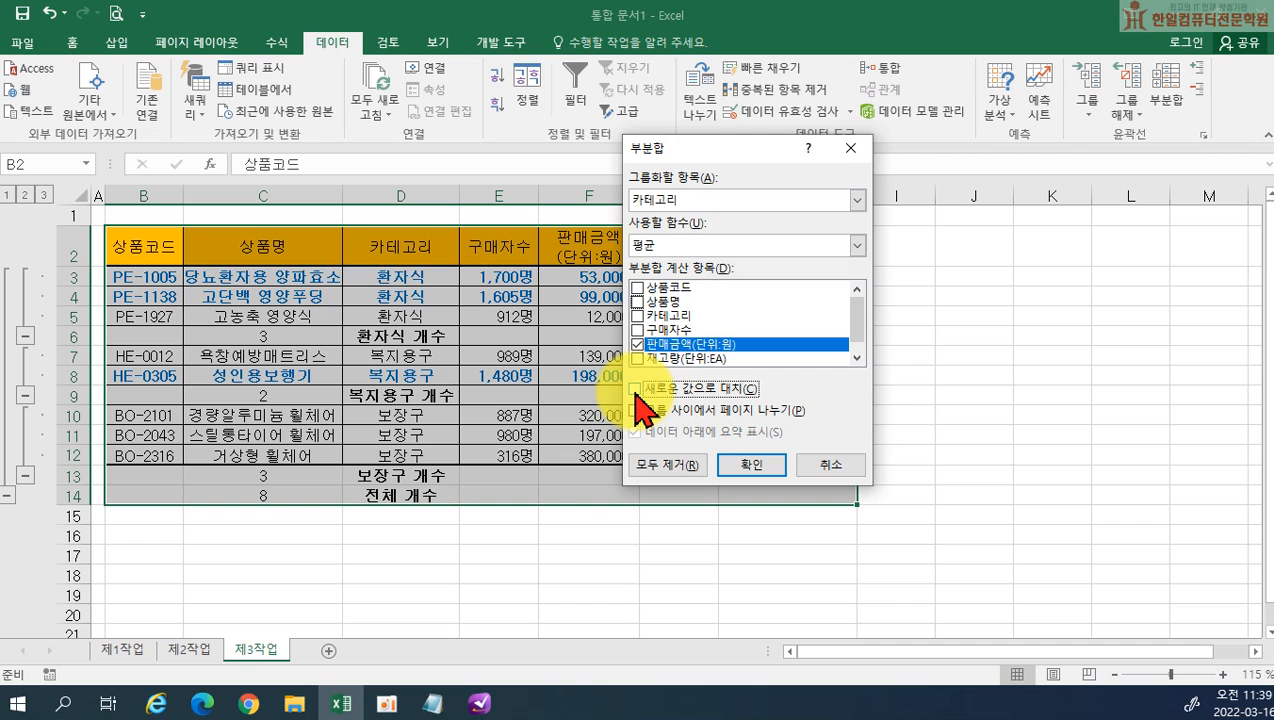
left_click(741, 464)
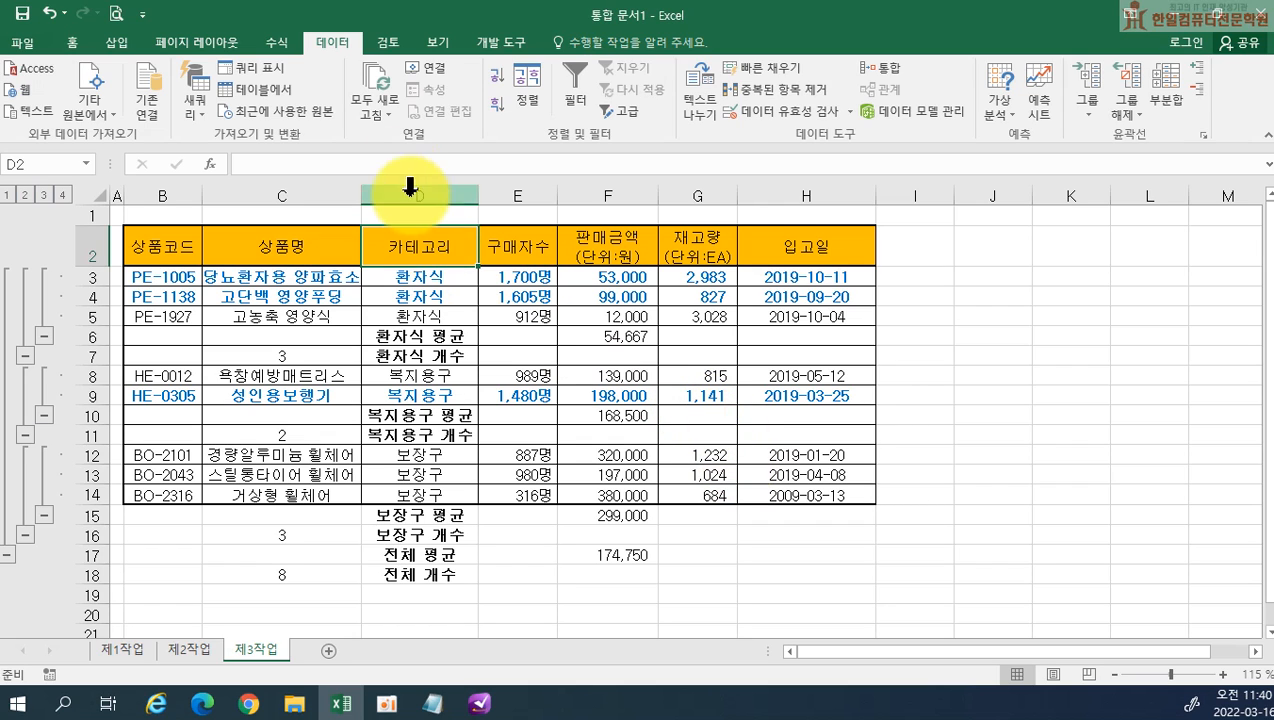
left_click(1132, 117)
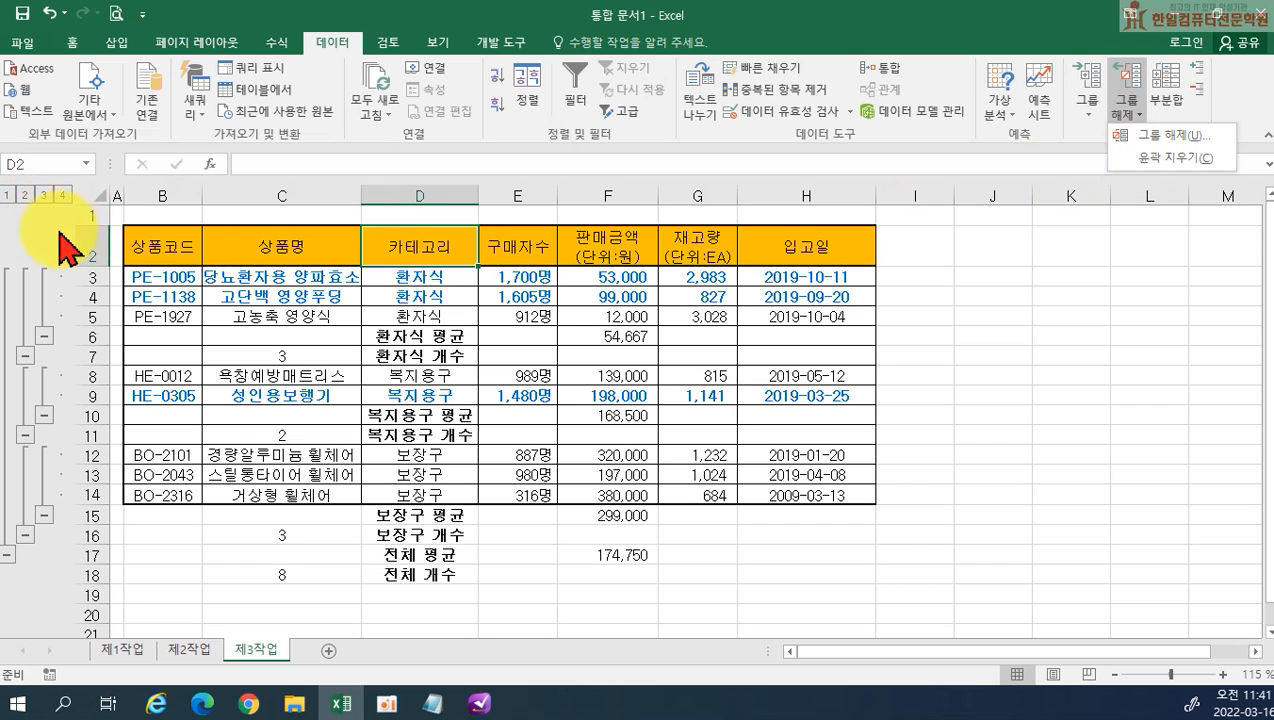
left_click(1133, 158)
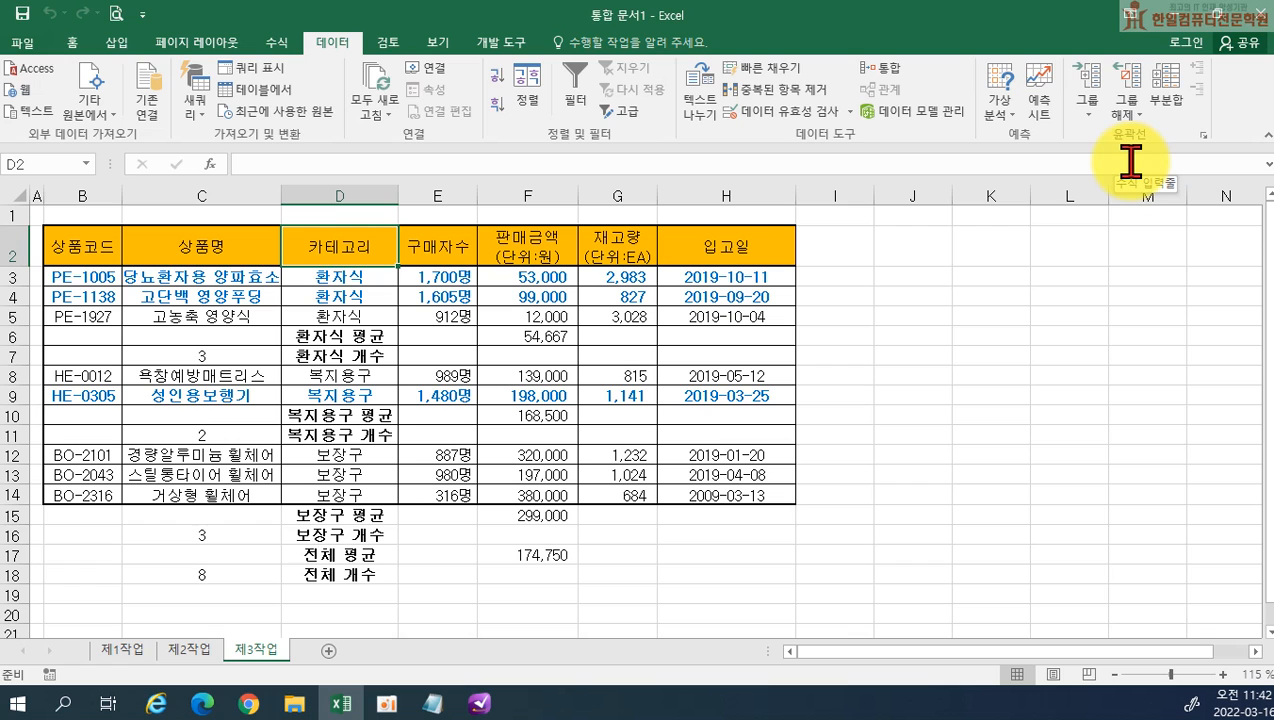
On 제1작업, select together the 상품명, 구매자수 and 판매금액 cells of header row 4 and rows 6, 7 and 9 through 12
left_click(112, 652)
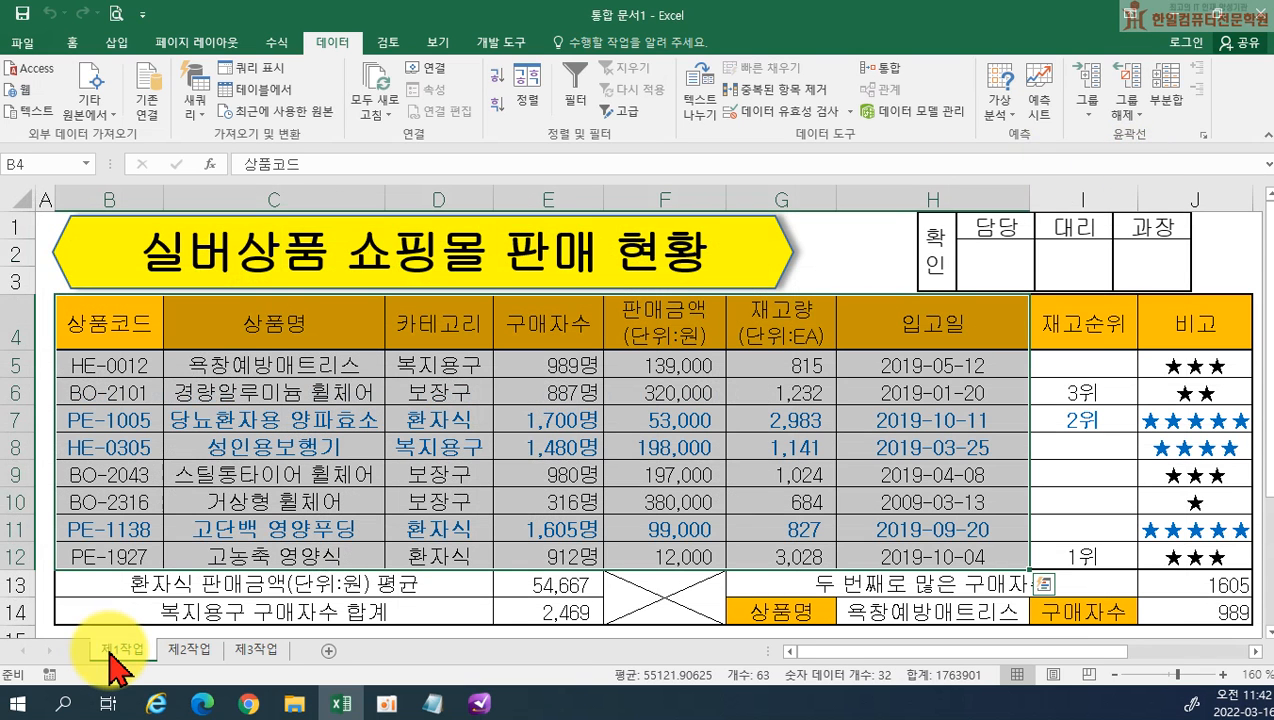
left_click(236, 320)
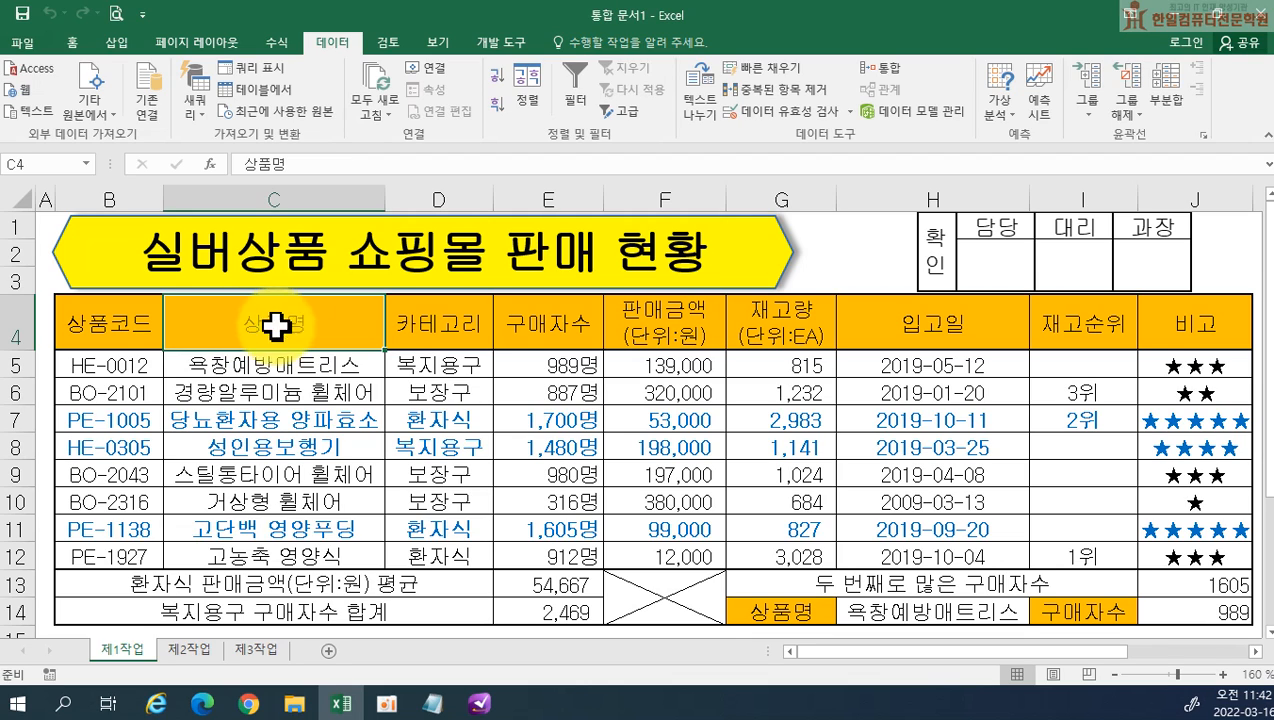
left_click(525, 325, "ctrl")
left_click(662, 331, "ctrl")
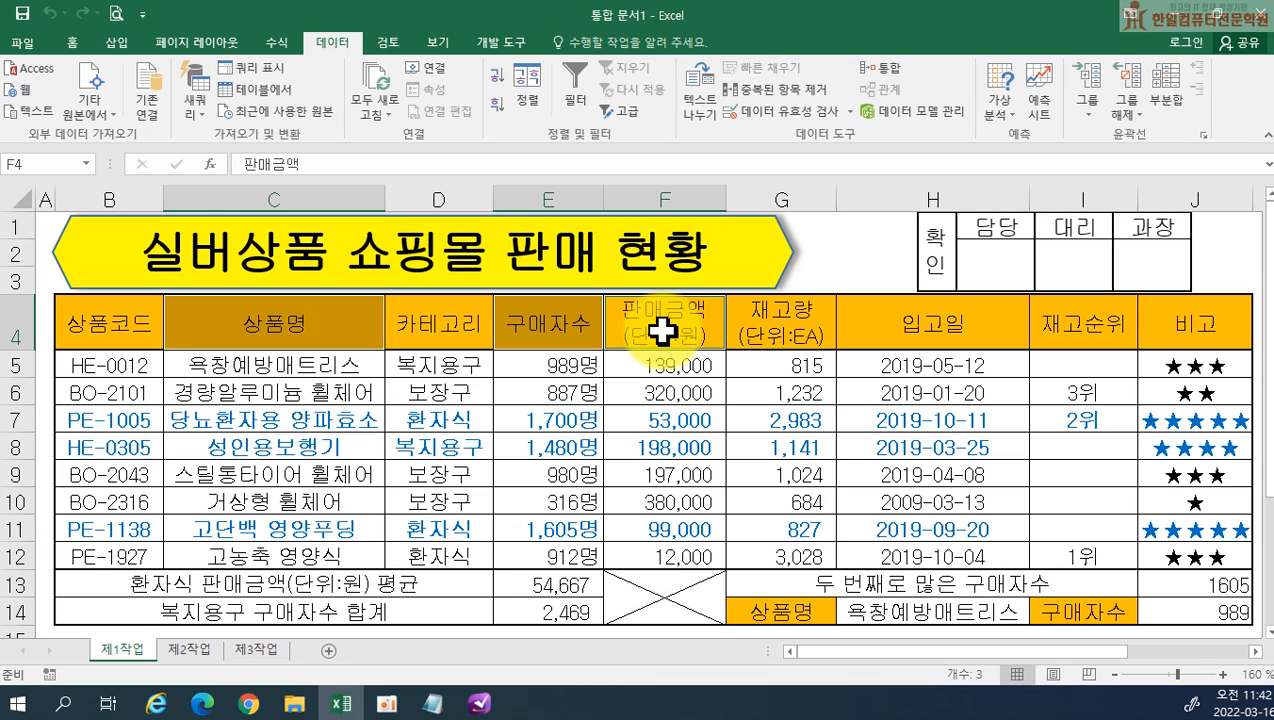
left_click(297, 394)
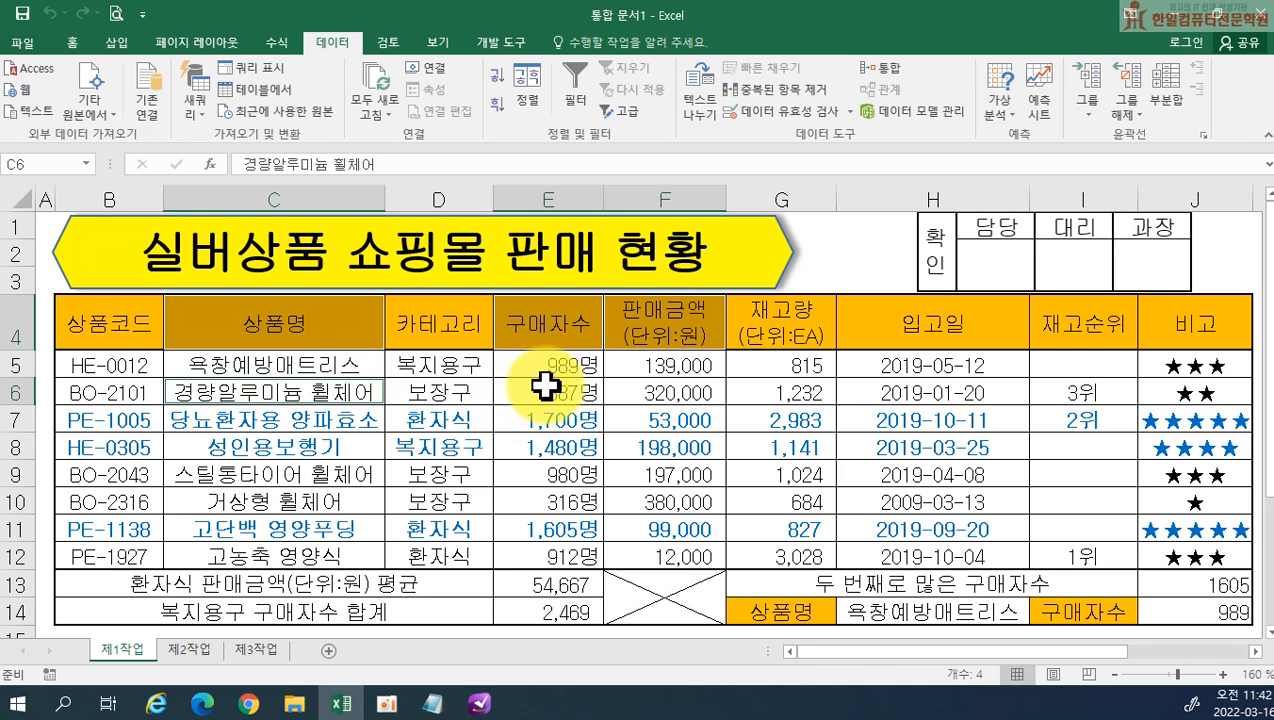
left_click(548, 390, "ctrl")
left_click(665, 393, "ctrl")
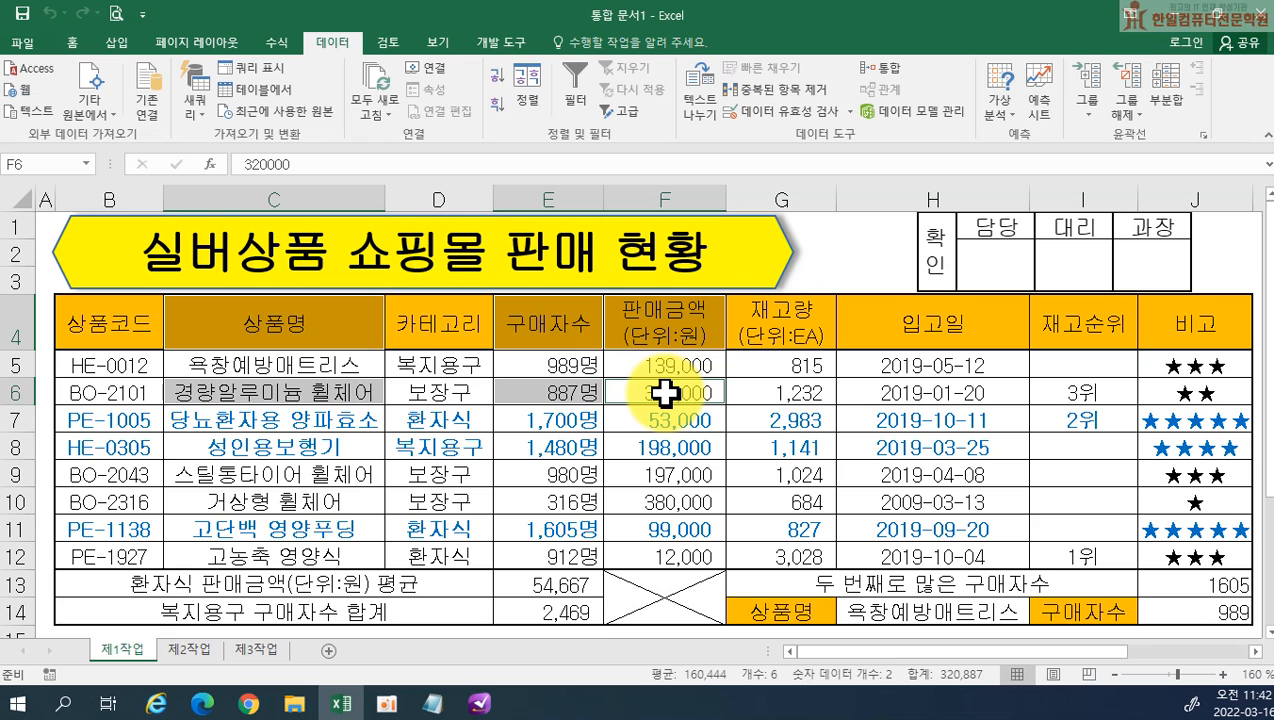
left_click(335, 419, "ctrl")
left_click(527, 415, "ctrl")
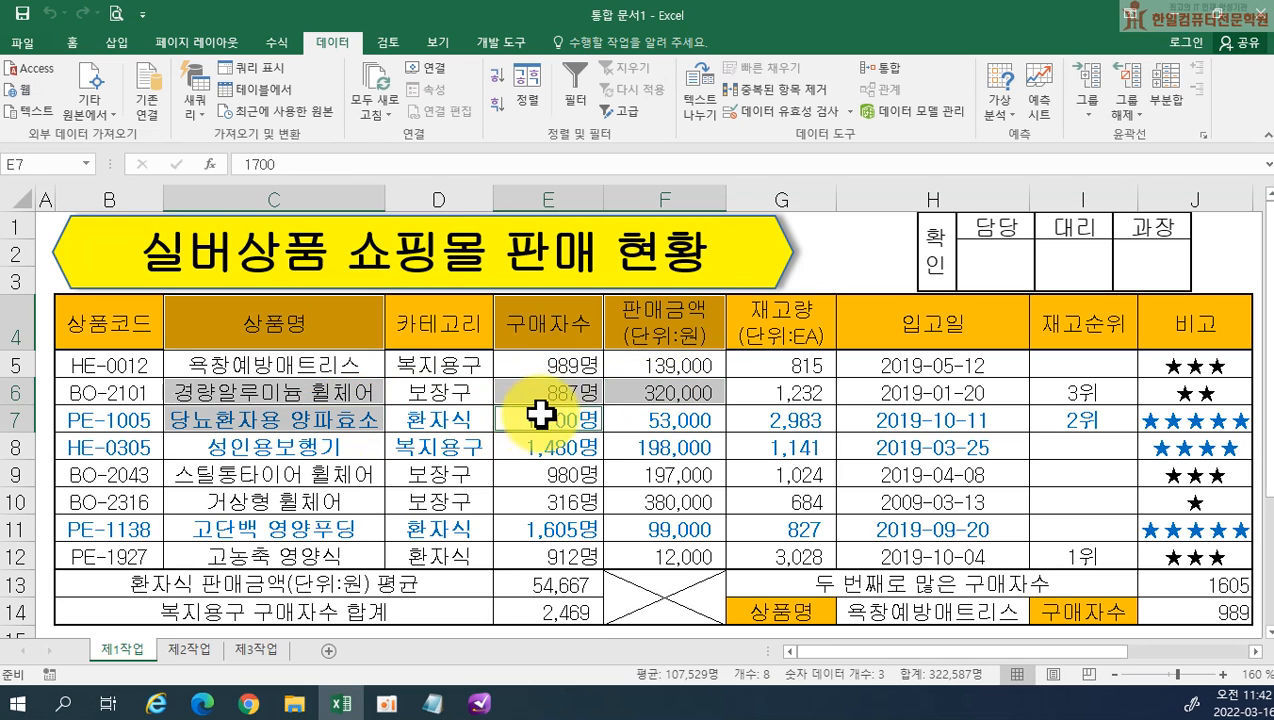
left_click(627, 415, "ctrl")
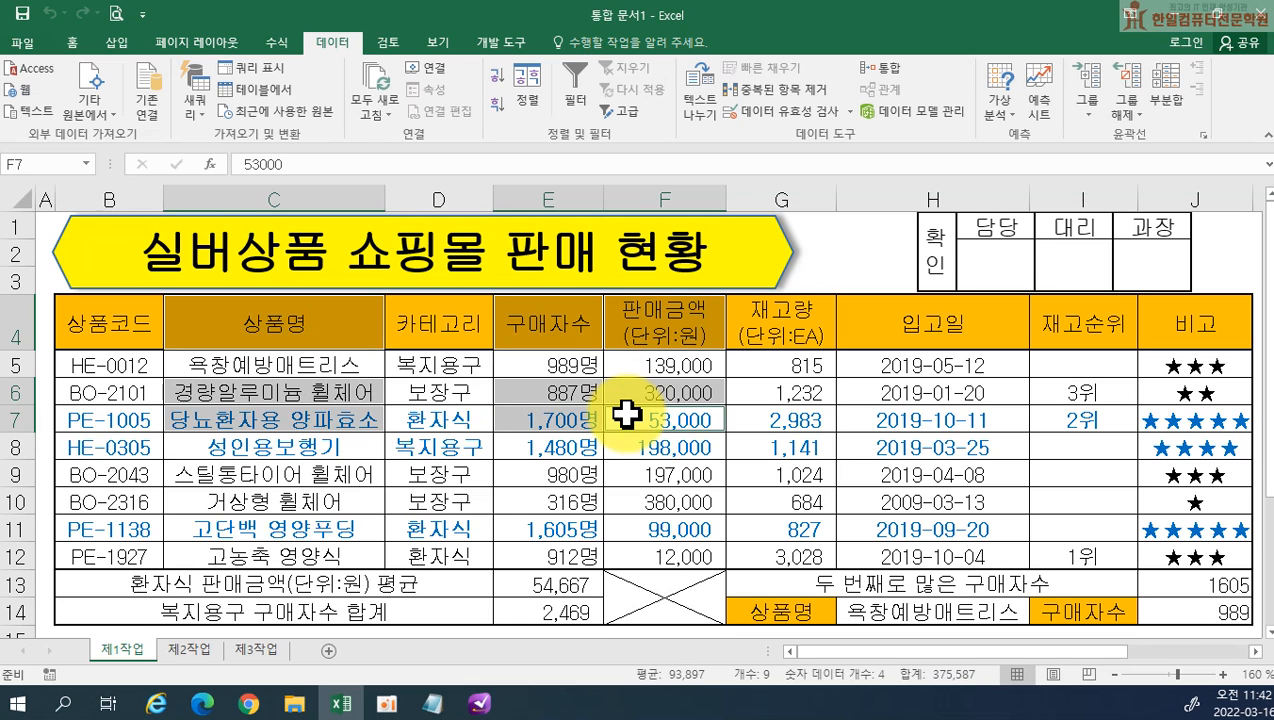
left_click(281, 474, "ctrl")
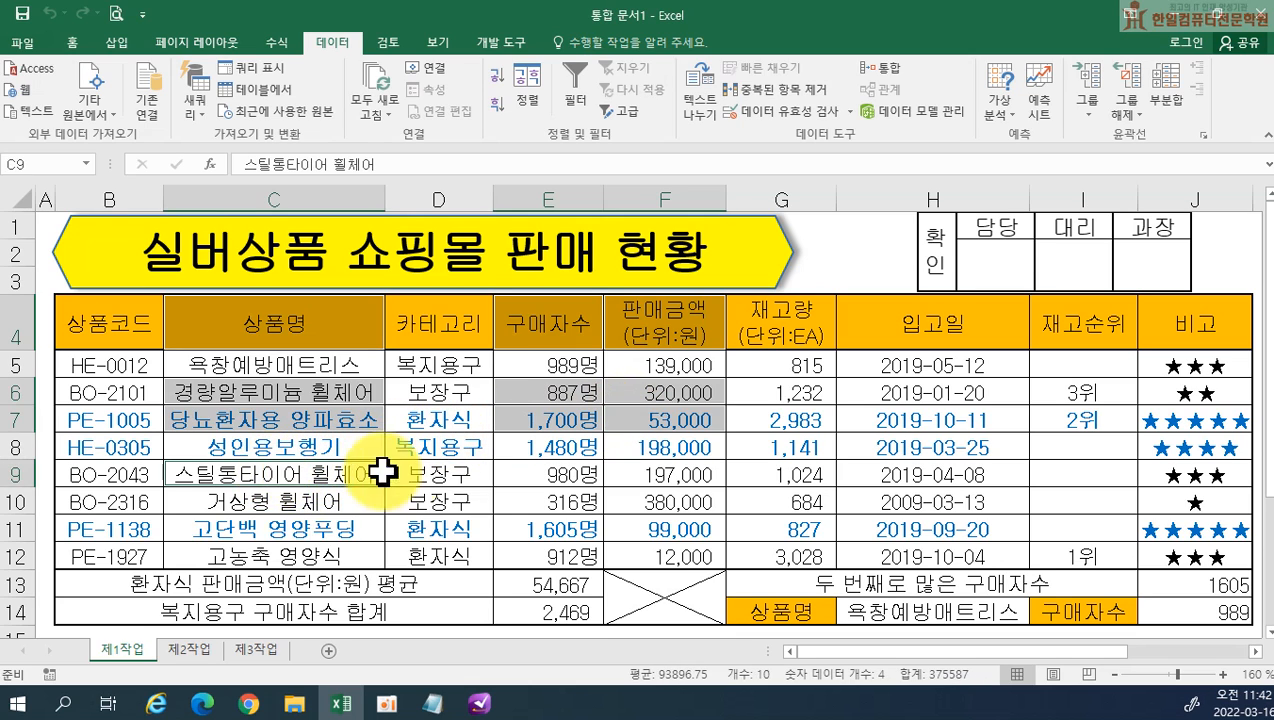
left_click(572, 476, "ctrl")
left_click(652, 476, "ctrl")
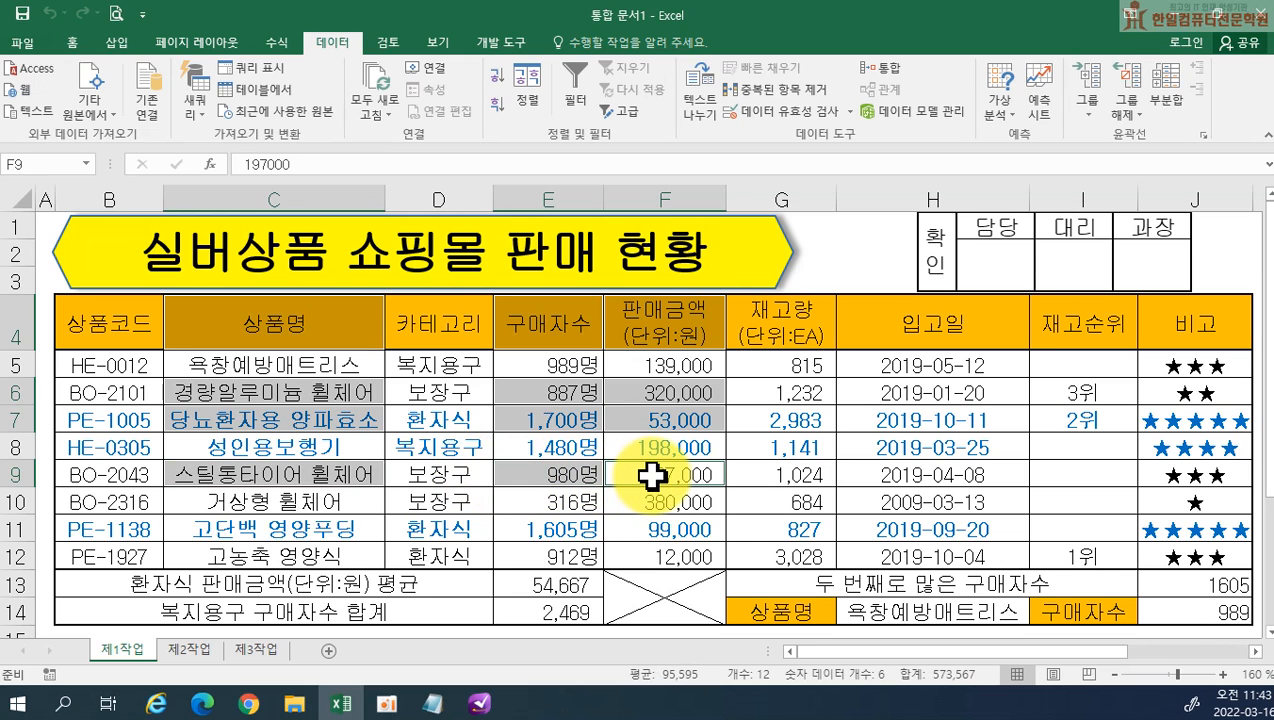
left_click(301, 499, "ctrl")
left_click(515, 507, "ctrl")
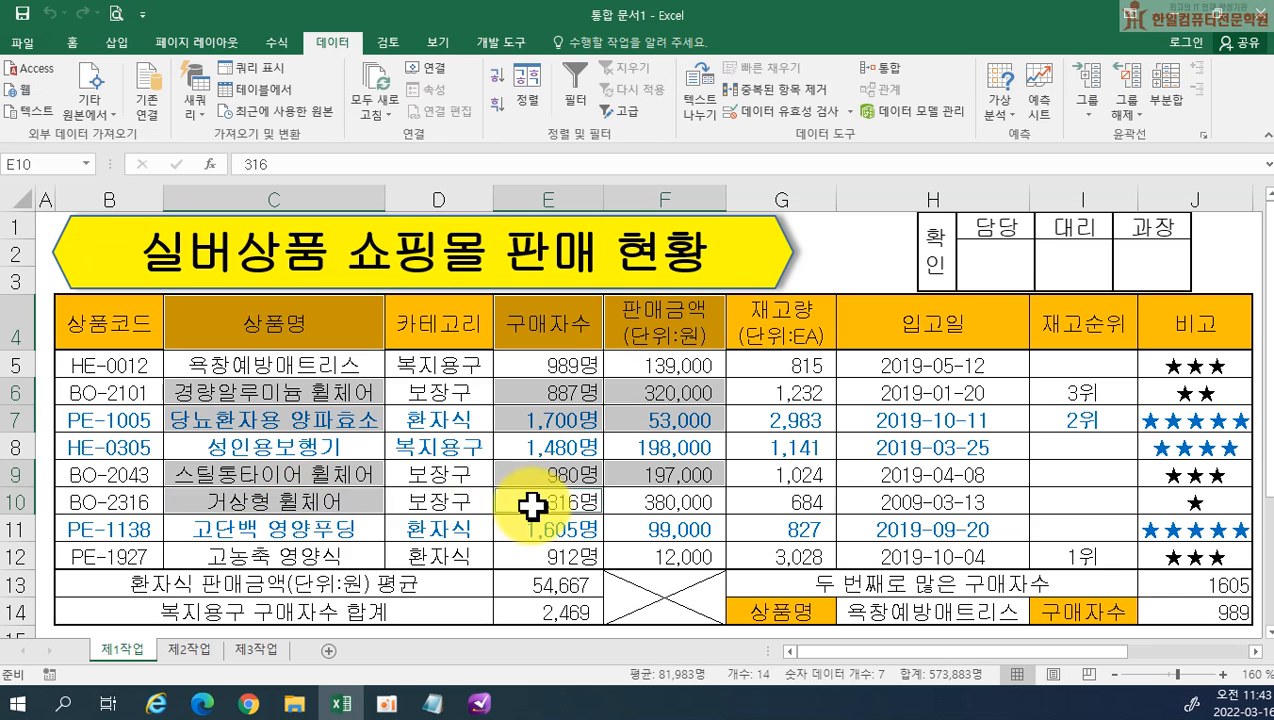
left_click(654, 503, "ctrl")
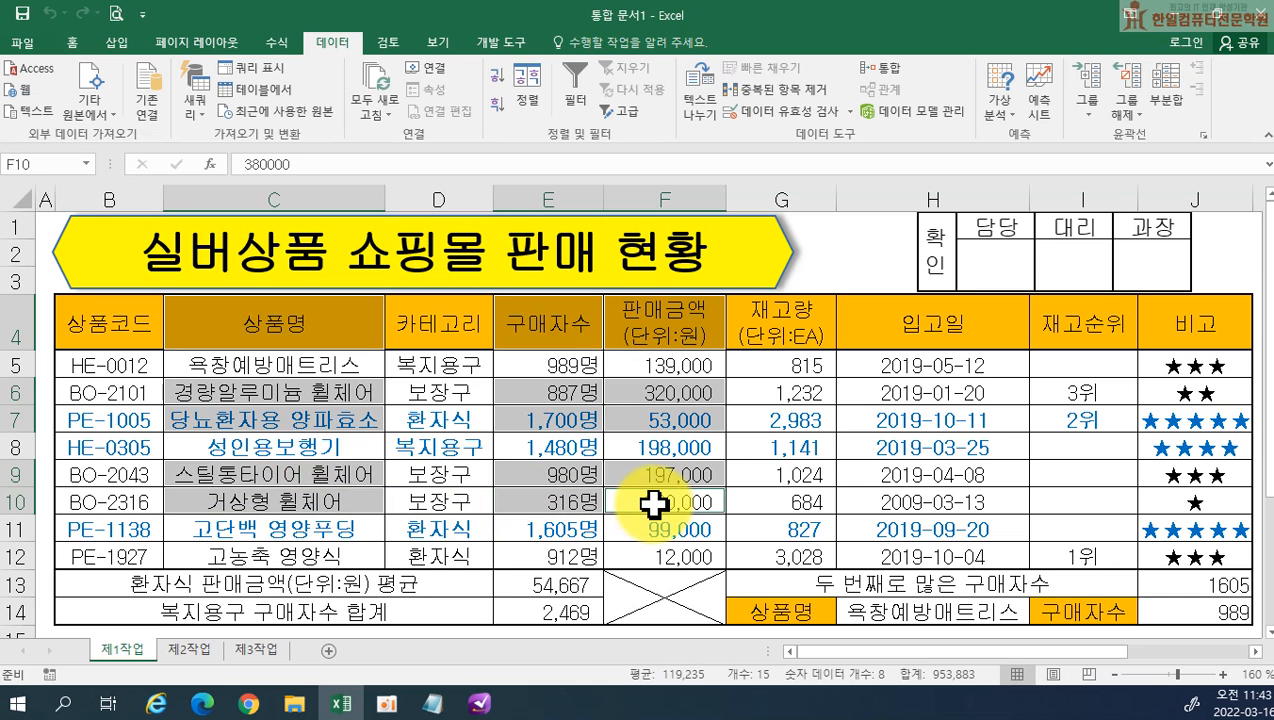
left_click(323, 528, "ctrl")
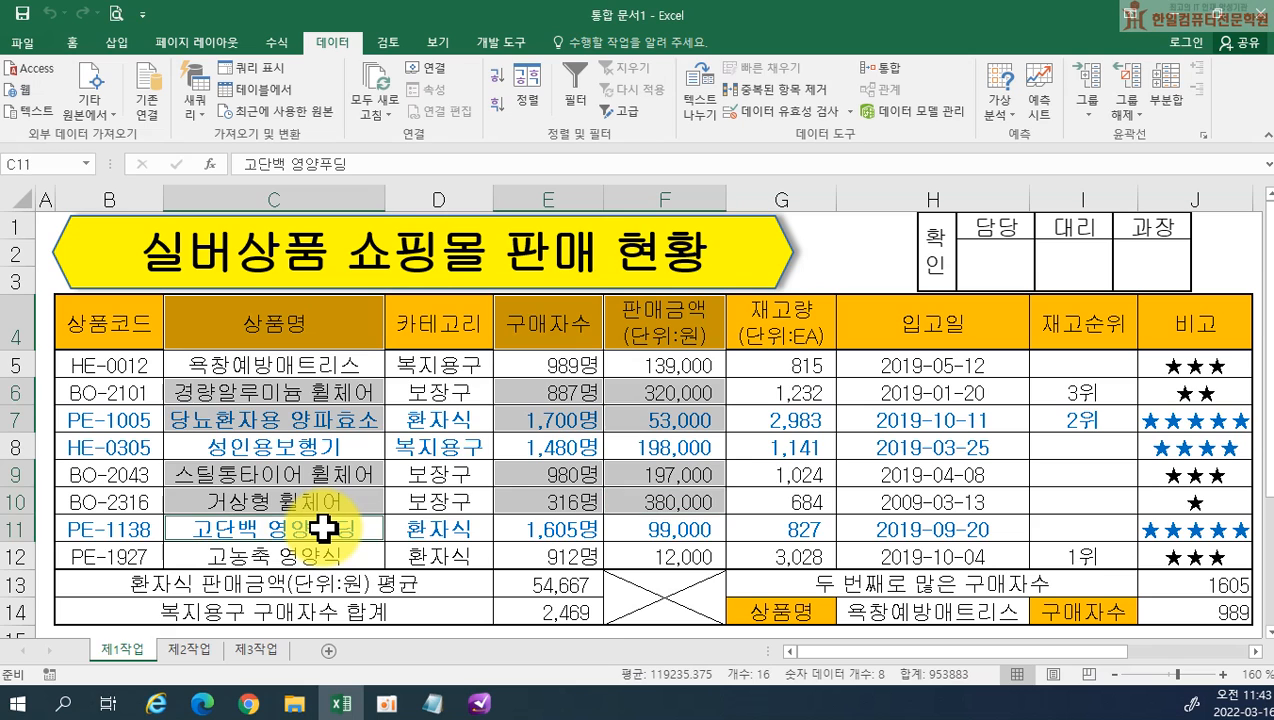
left_click(532, 527, "ctrl")
left_click(625, 531, "ctrl")
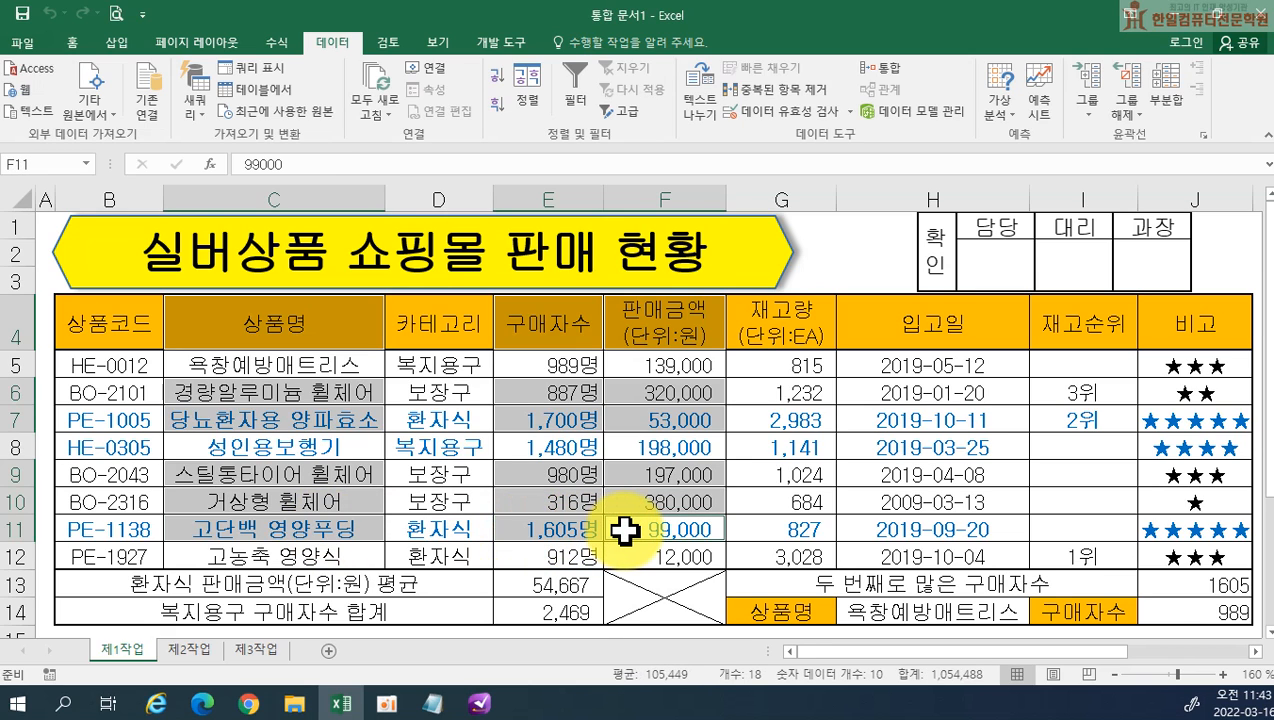
left_click(310, 555, "ctrl")
left_click(540, 557, "ctrl")
left_click(626, 556, "ctrl")
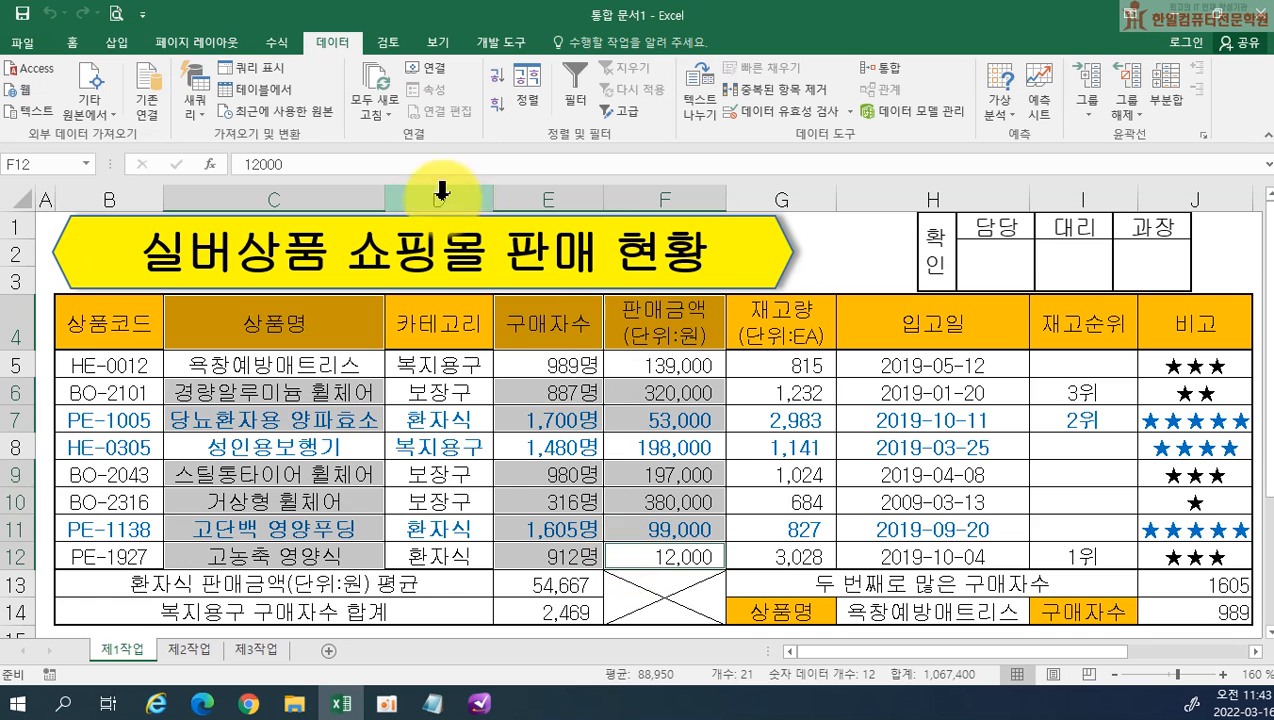
Insert a 2-D clustered column chart (묶은 세로 막대형) from the selected 상품명, 구매자수 and 판매금액 cells
left_click(121, 44)
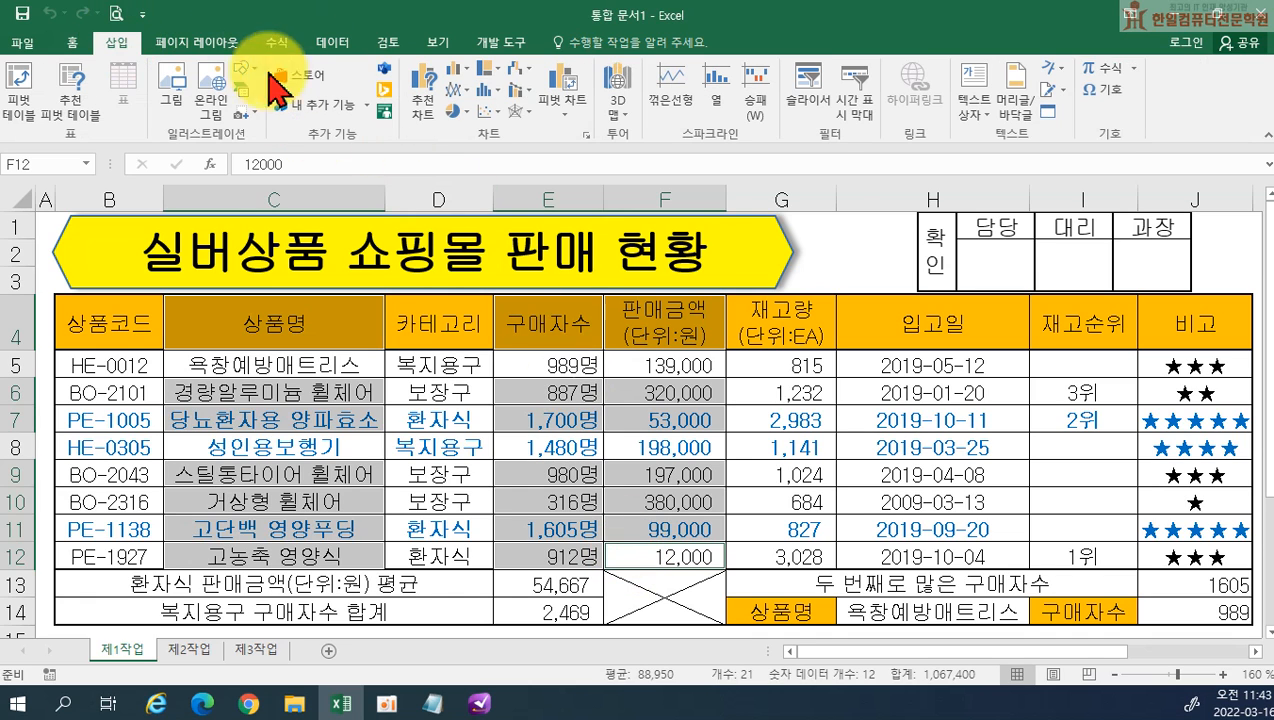
left_click(460, 76)
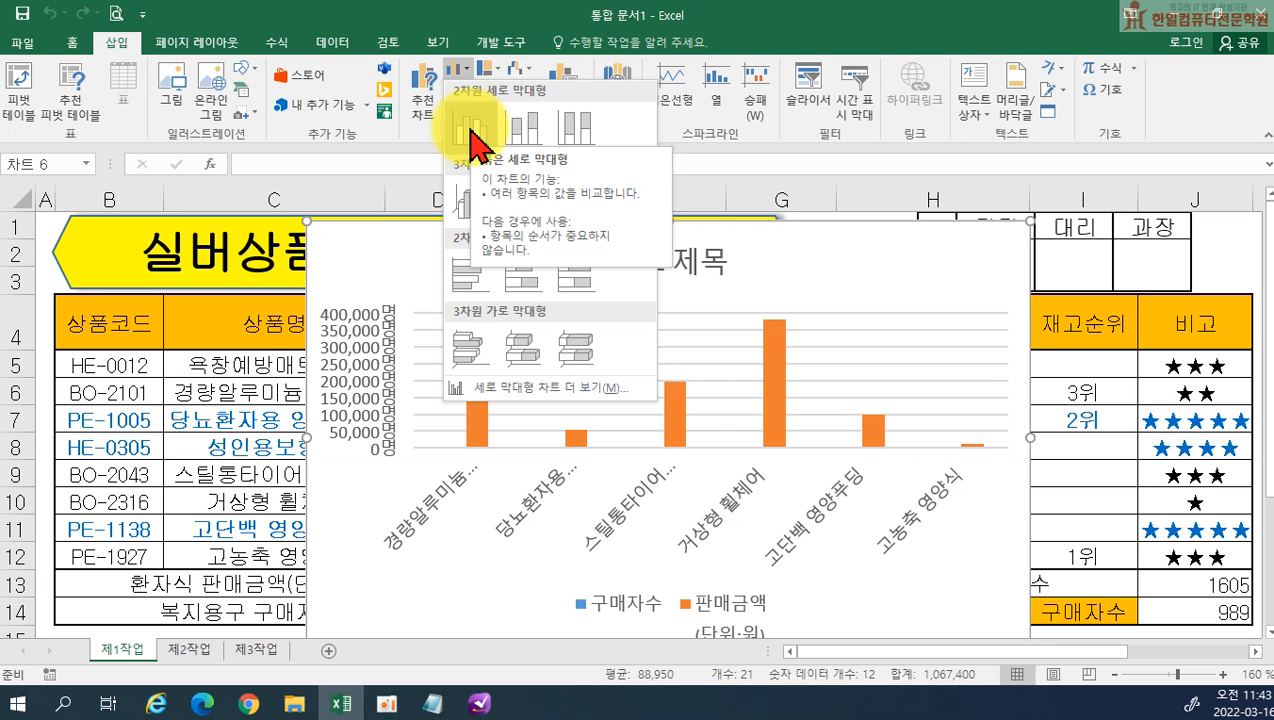
left_click(470, 130)
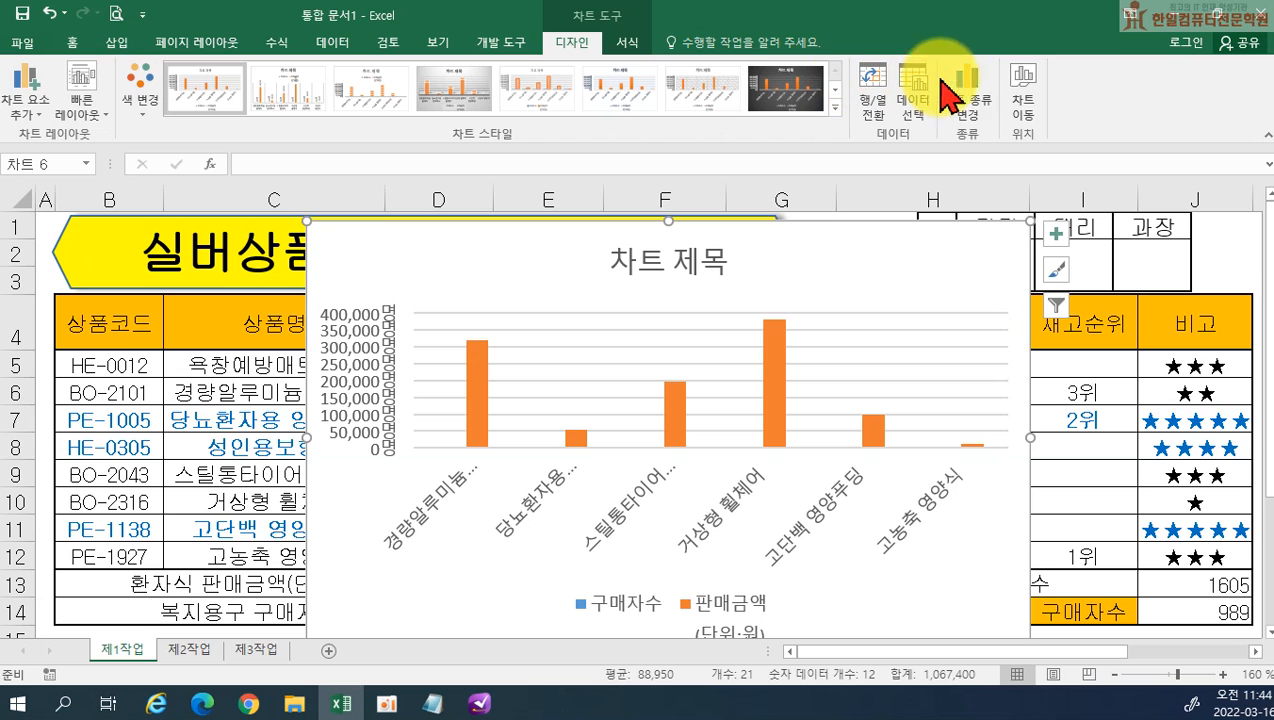
Move the chart to a new sheet named 제4작업 and place that sheet after 제3작업
left_click(1021, 112)
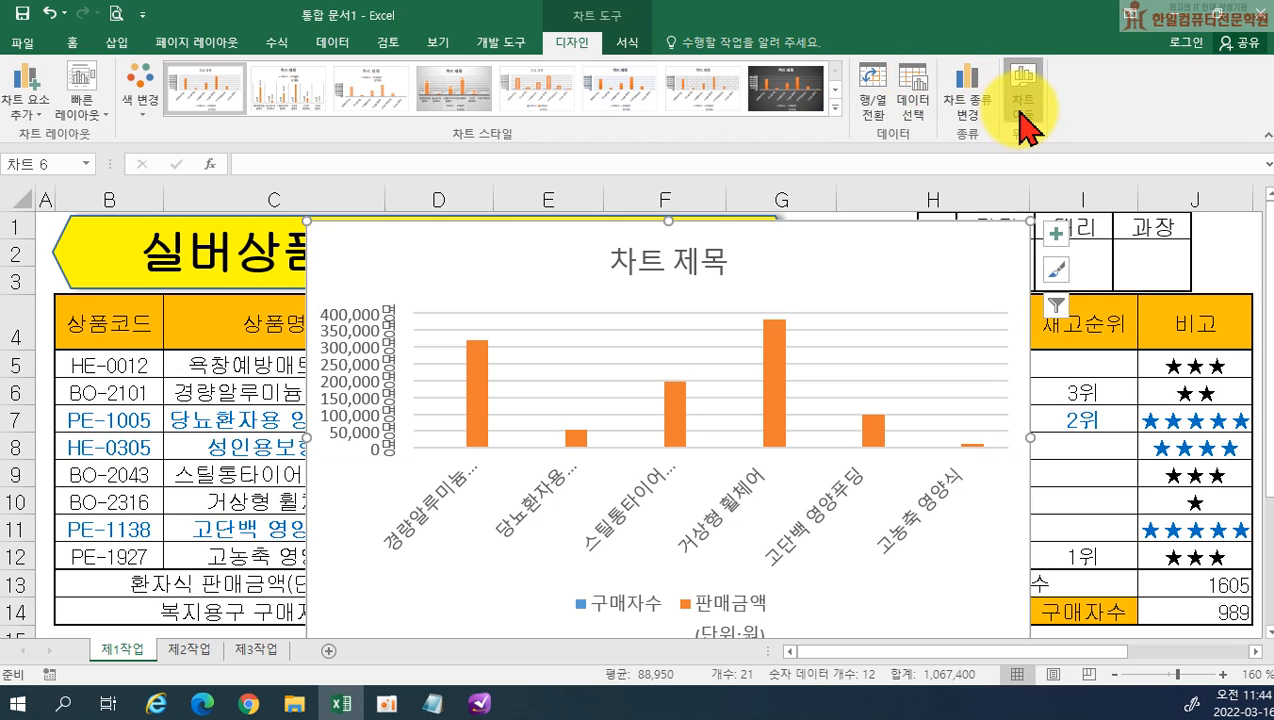
left_click(608, 289)
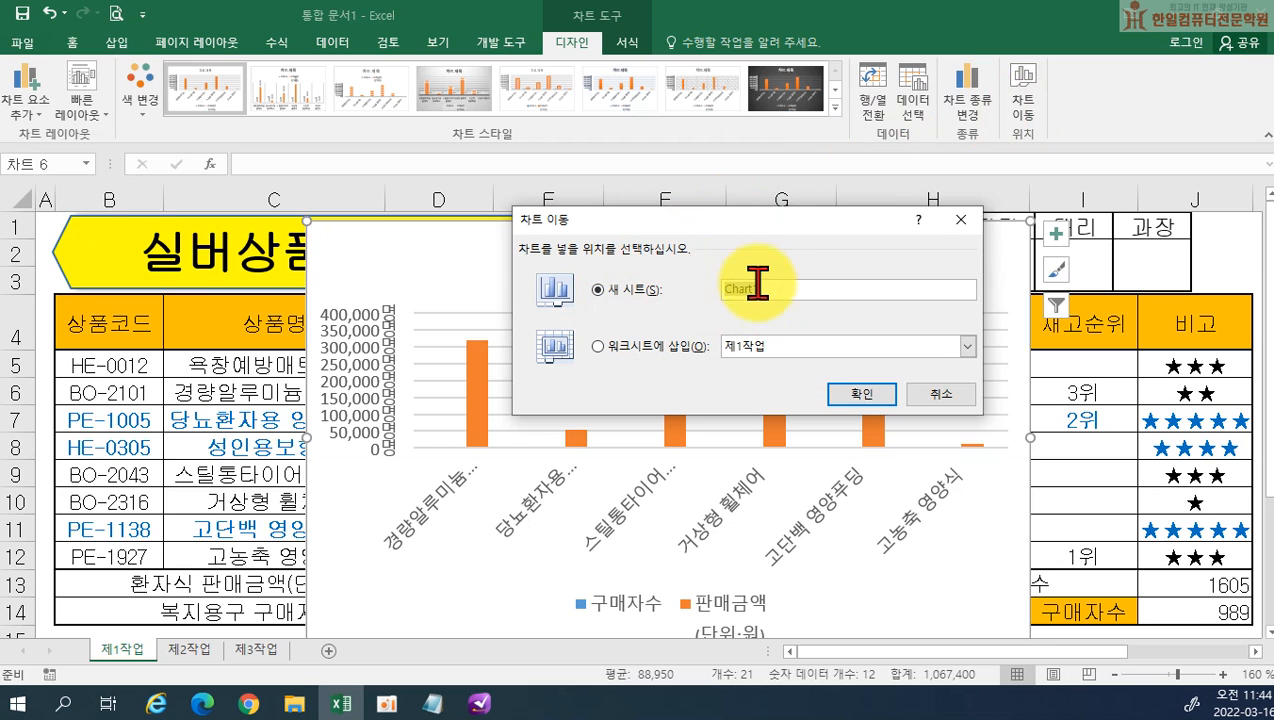
type("제4작업")
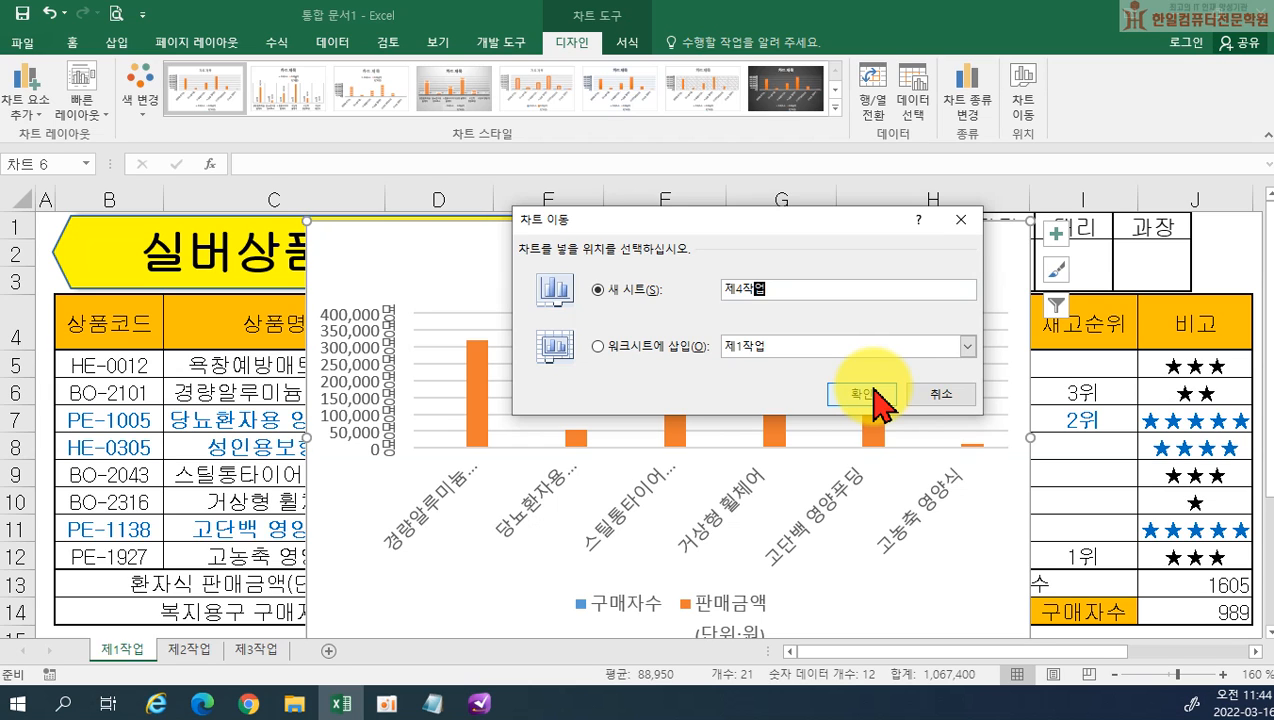
left_click(875, 390)
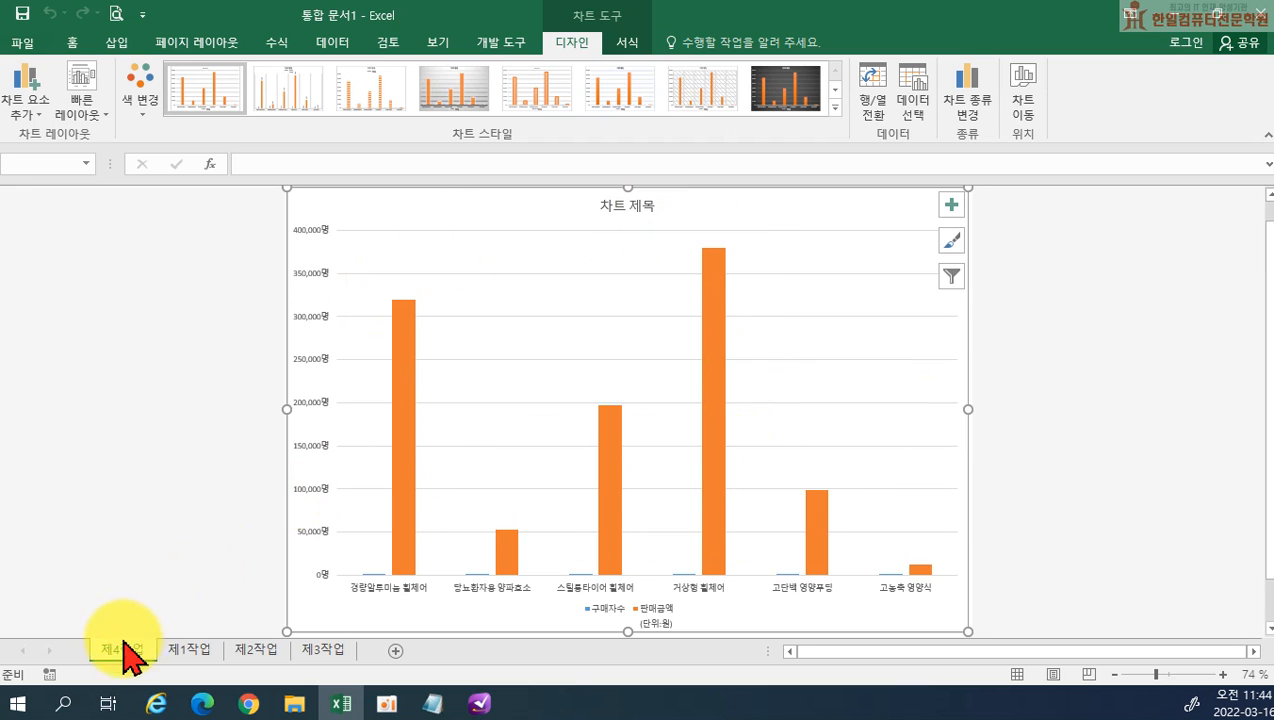
left_click_drag(130, 652, 388, 658)
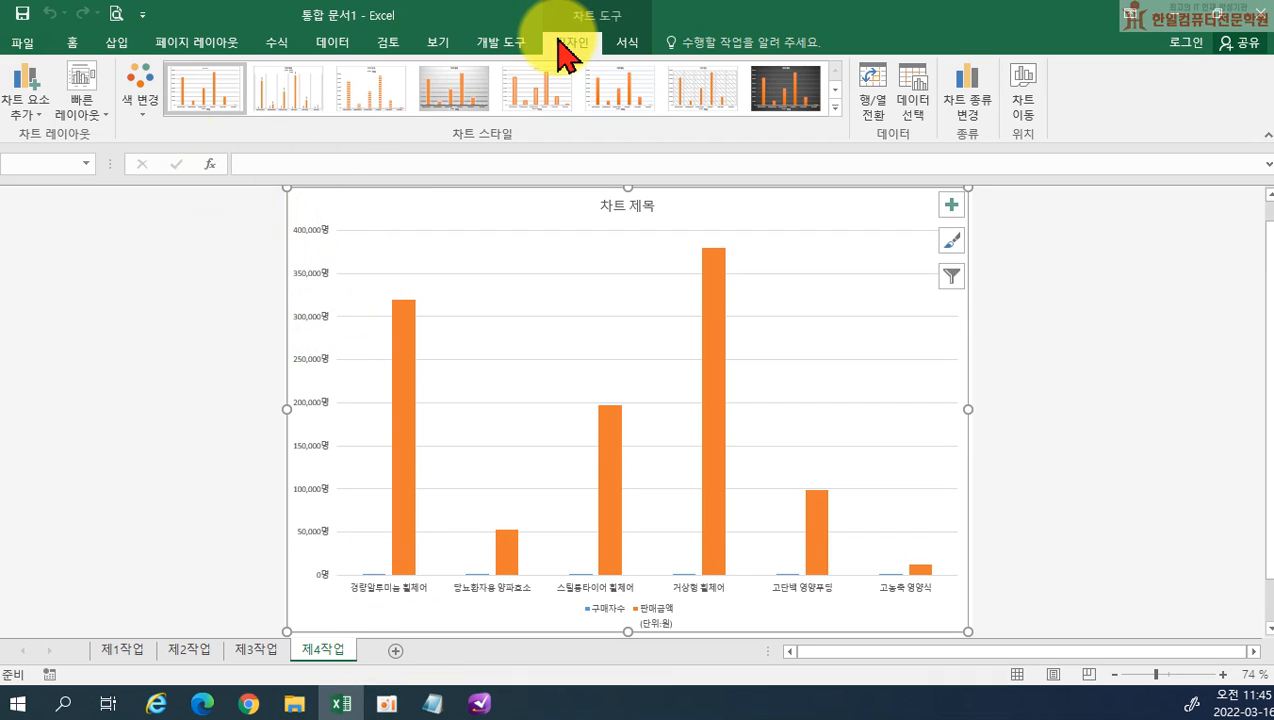
Apply quick layout 레이아웃 3 and chart style 스타일 5 to the chart on 제4작업
left_click(99, 118)
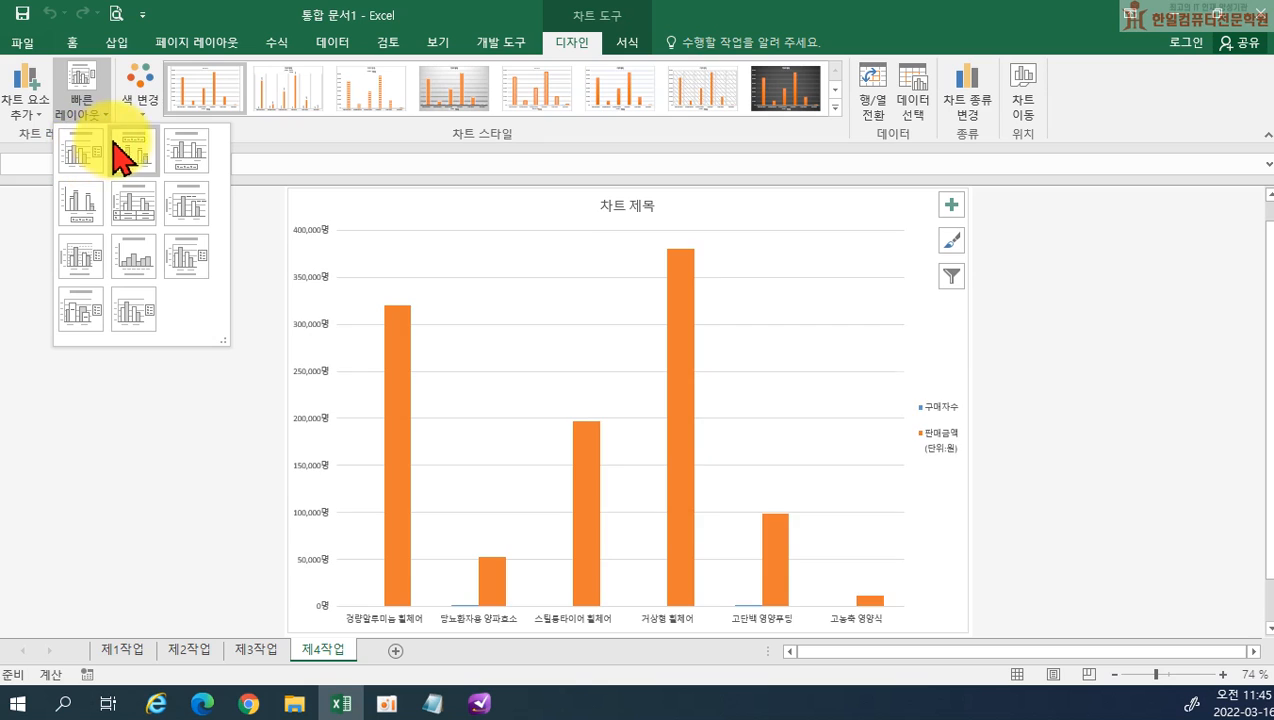
left_click(184, 162)
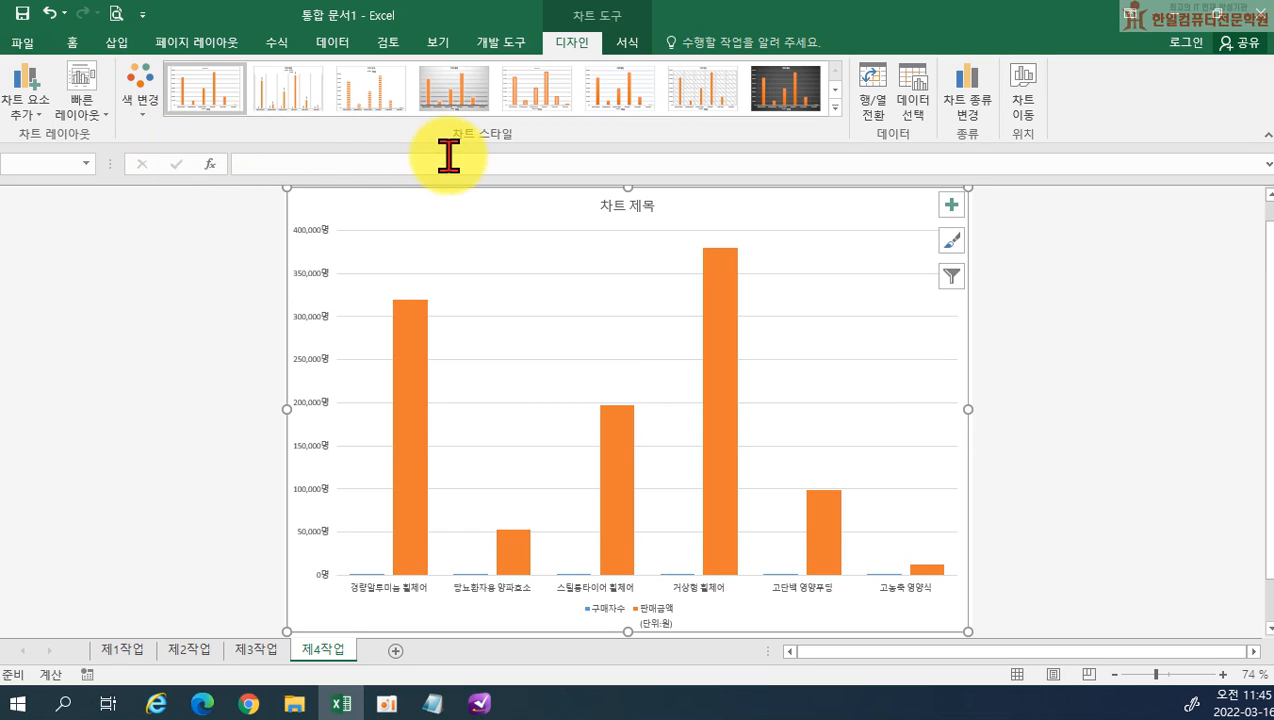
left_click(834, 108)
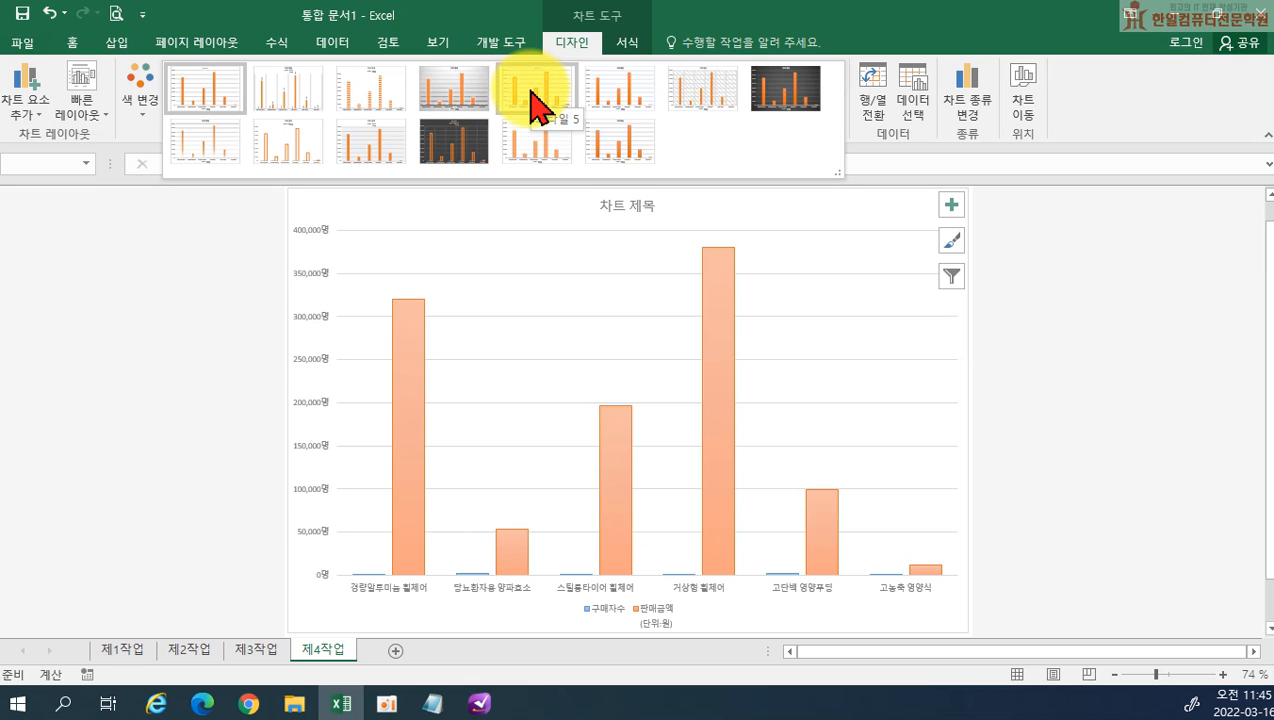
left_click(537, 103)
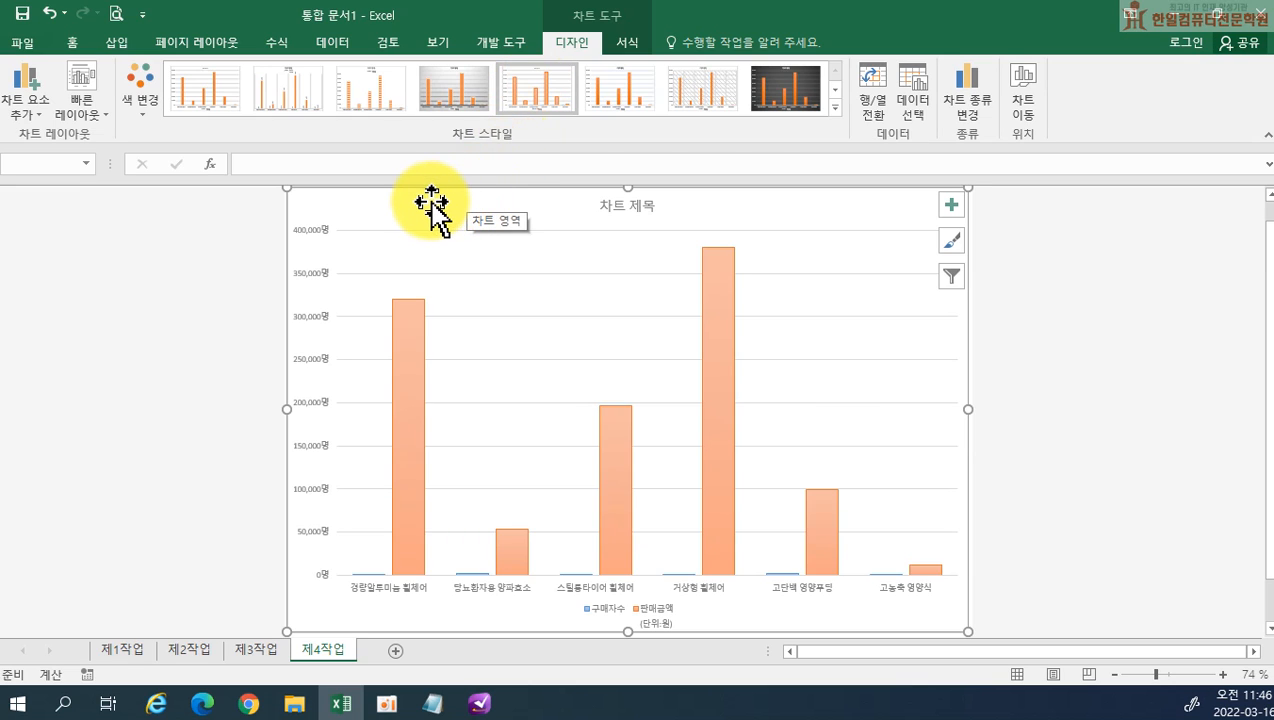
Set all text of the 제4작업 chart to 굴림, 11 pt, in black
left_click(70, 44)
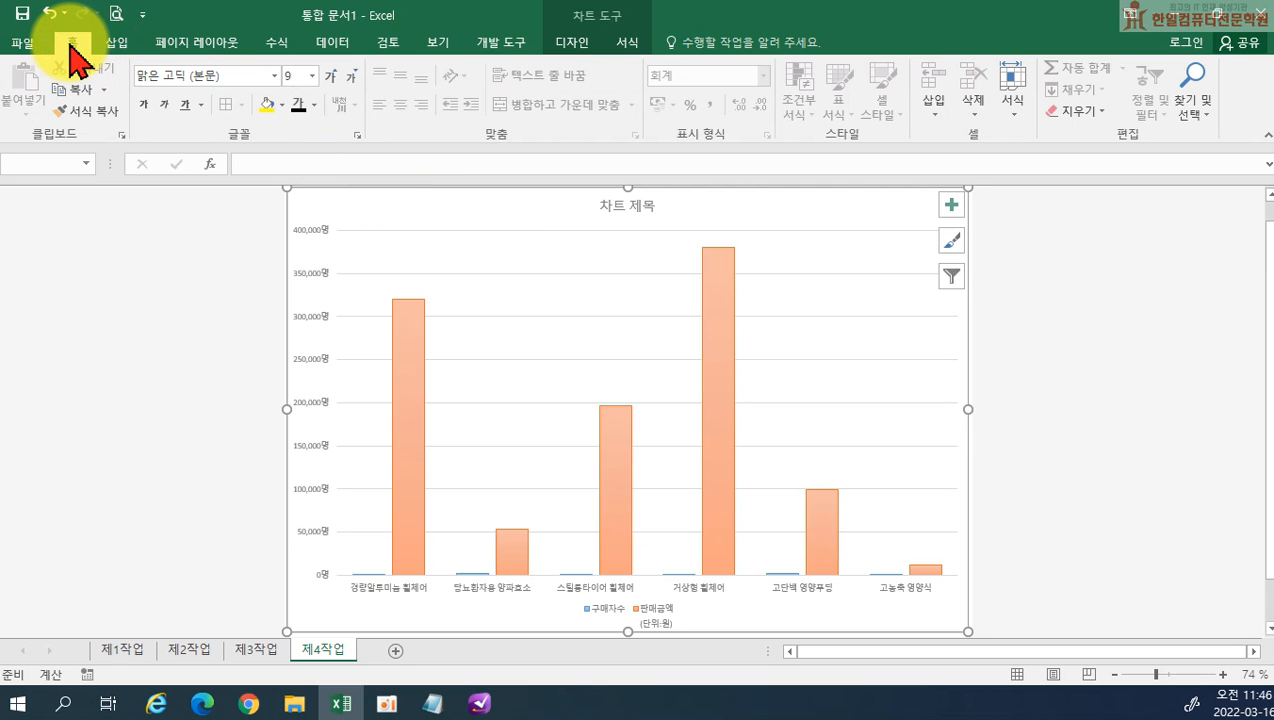
left_click(258, 77)
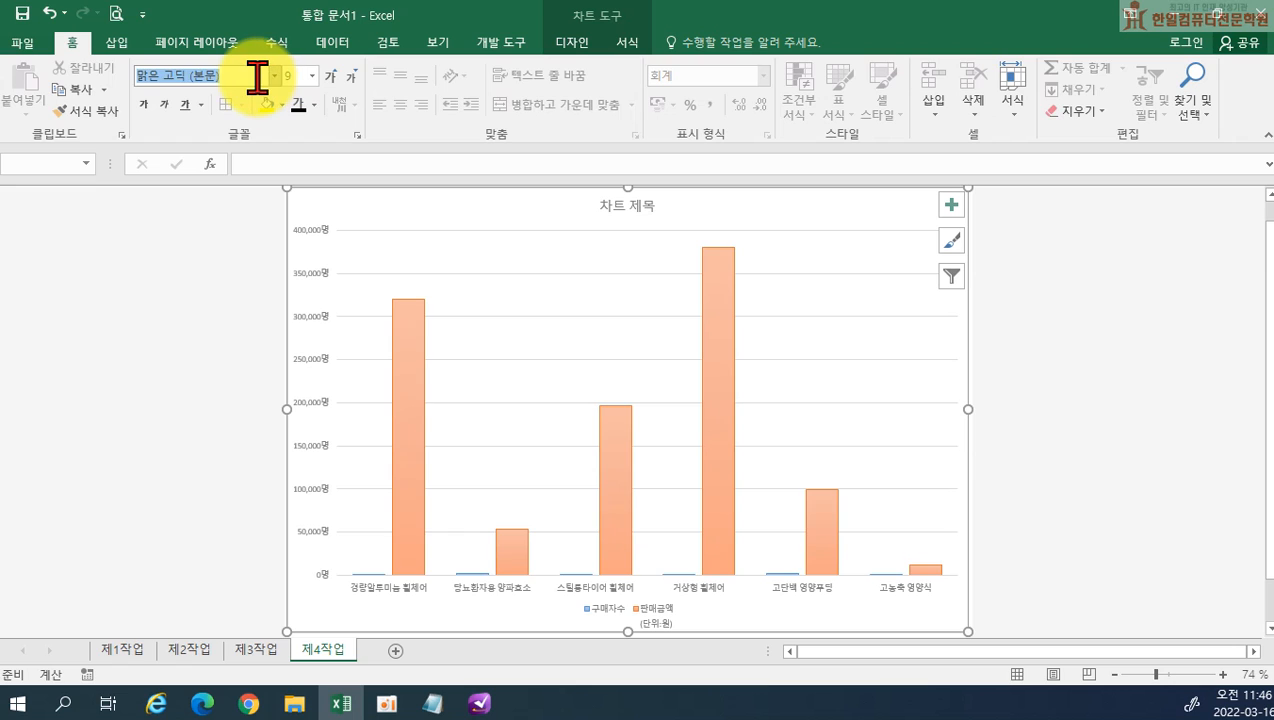
type("굴림")
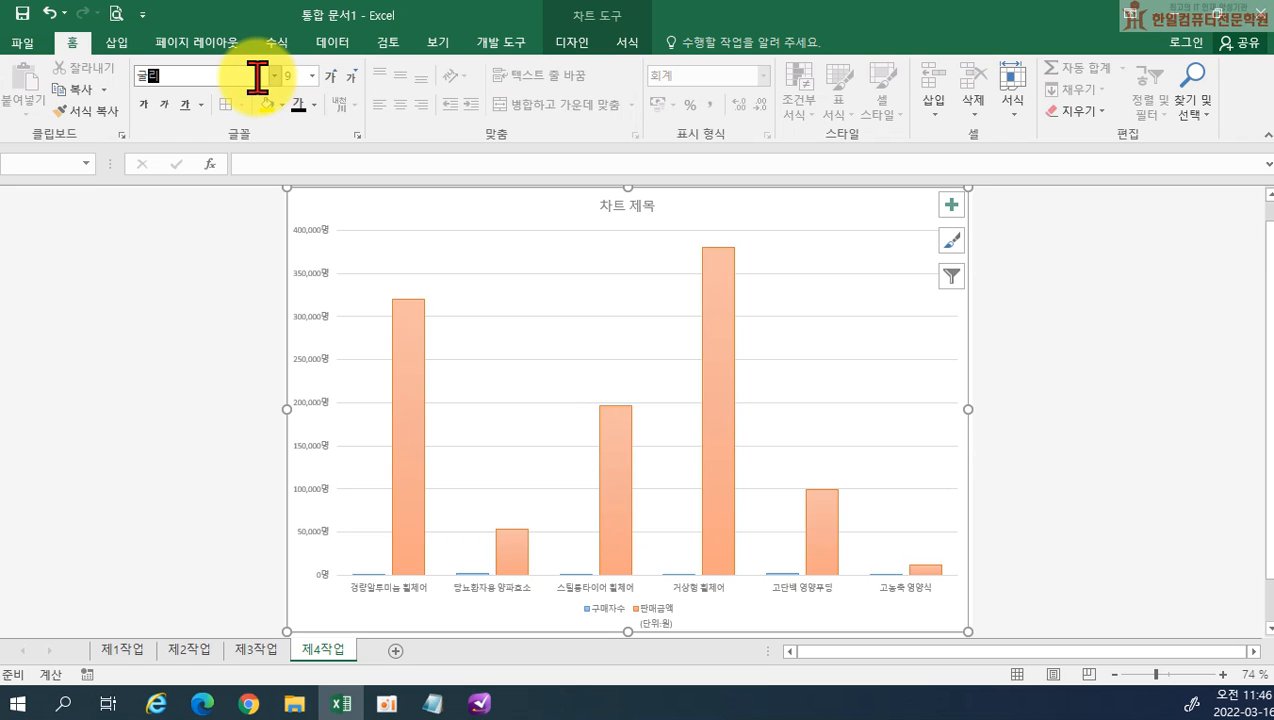
key("Return")
left_click(297, 77)
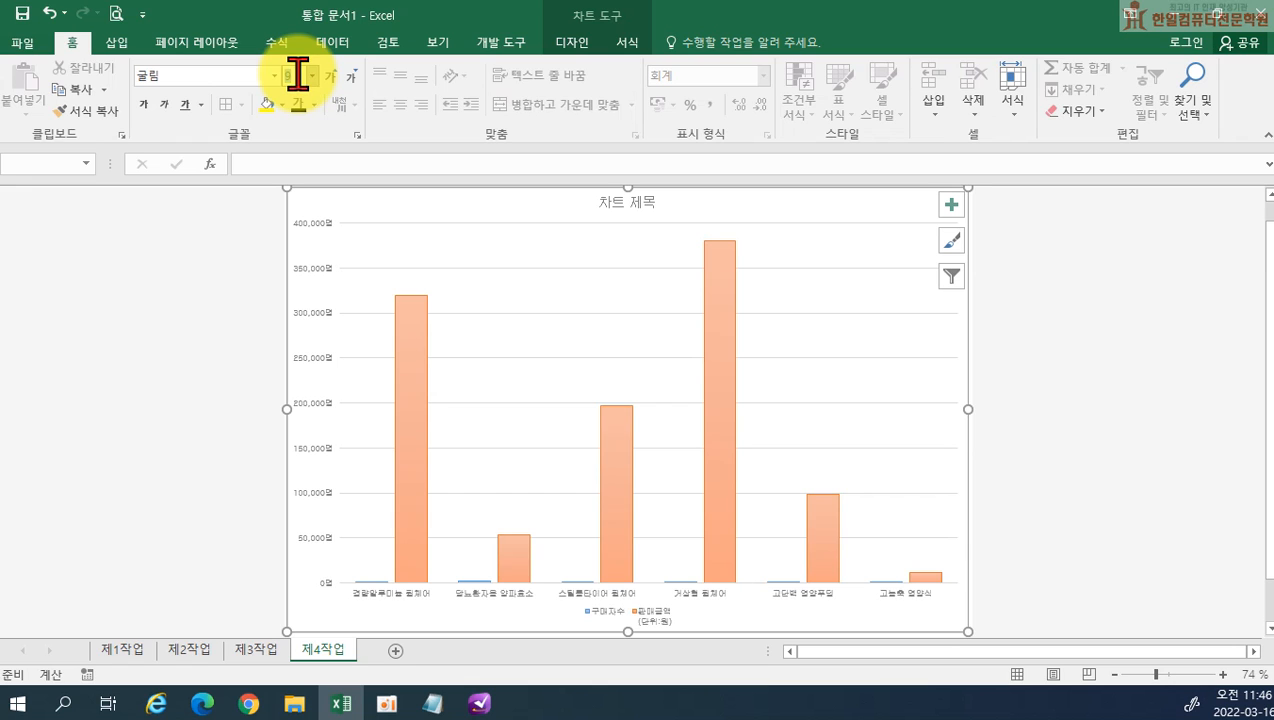
type("11")
key("Return")
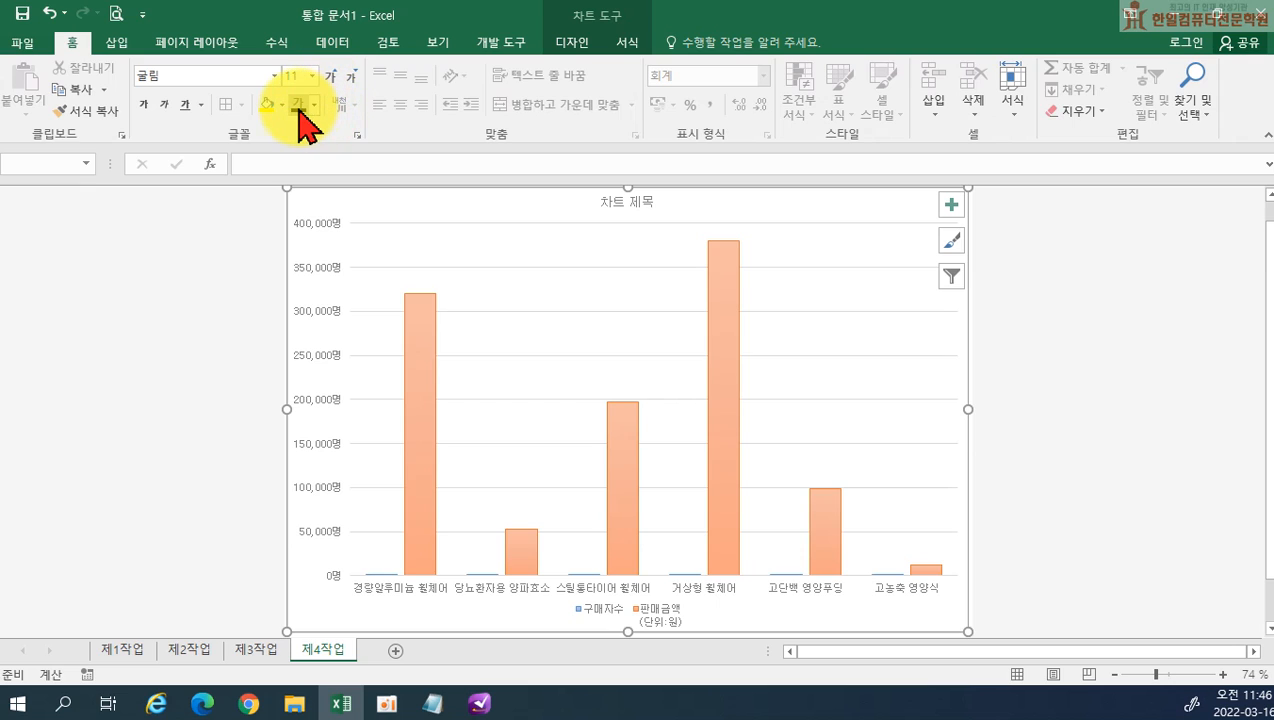
left_click(299, 108)
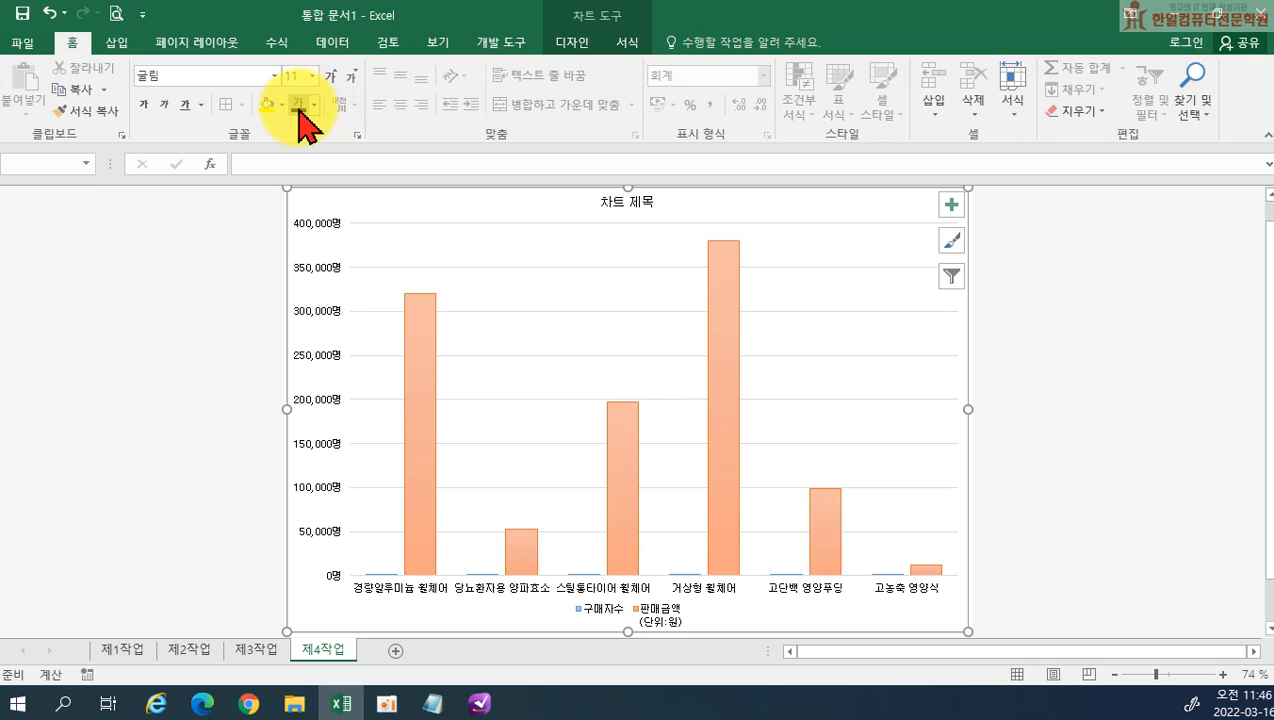
Fill the chart area with the 분홍 박엽지 texture
left_click(627, 43)
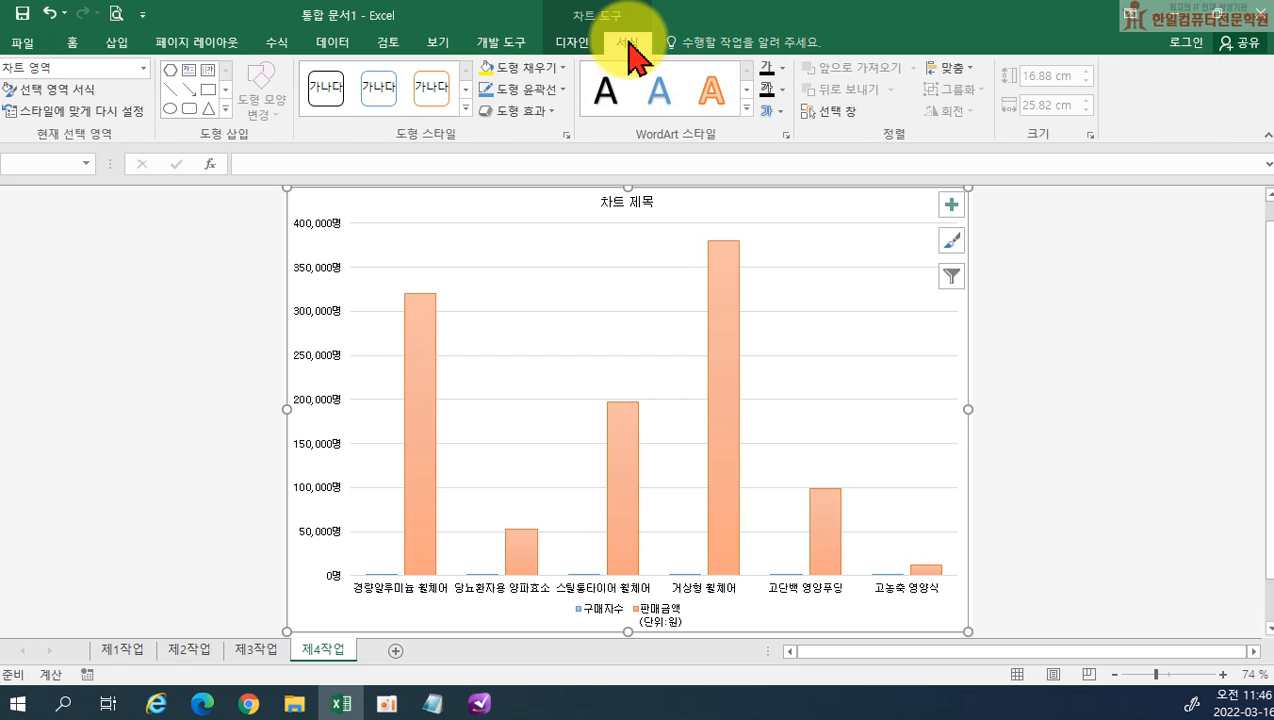
left_click(522, 79)
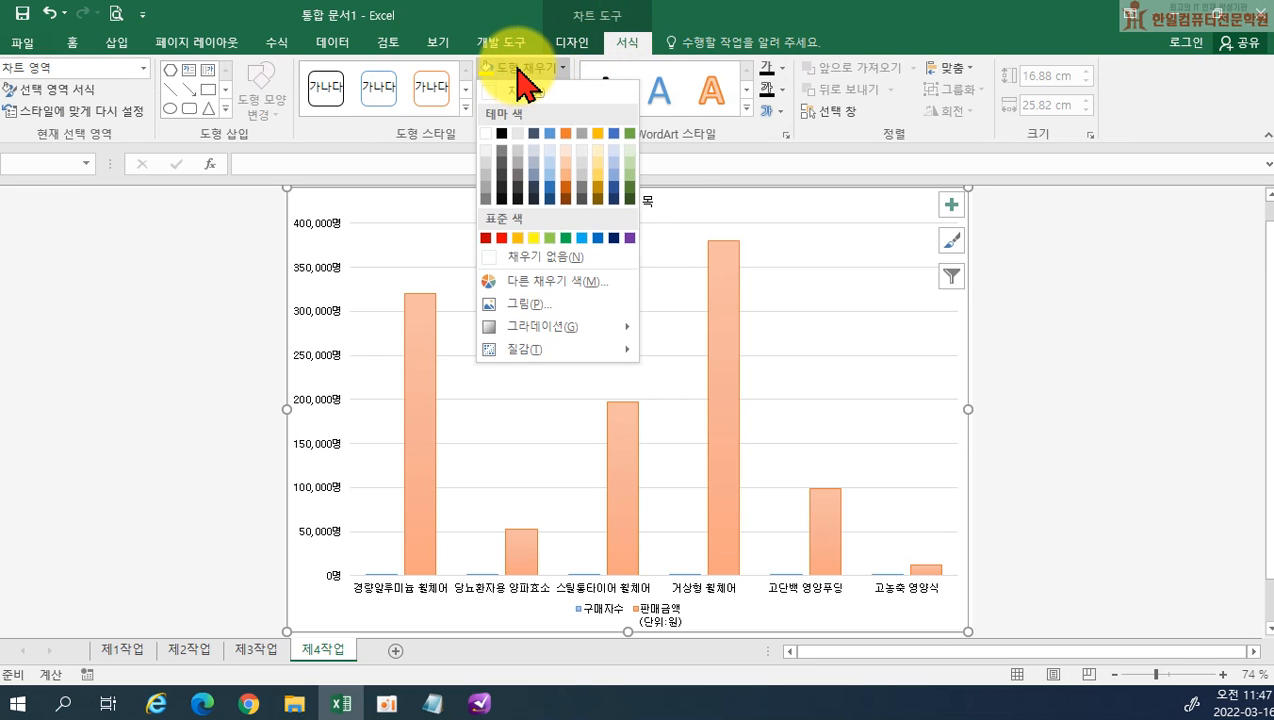
mouse_move(543, 348)
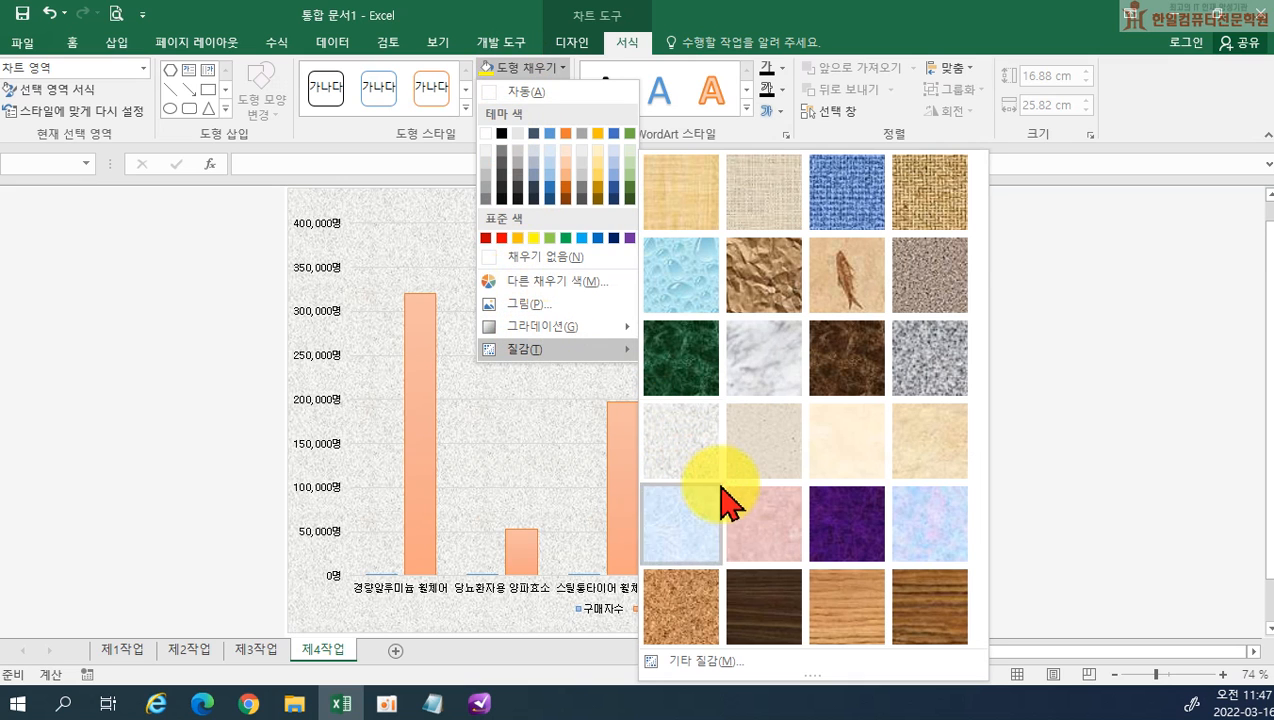
left_click(764, 527)
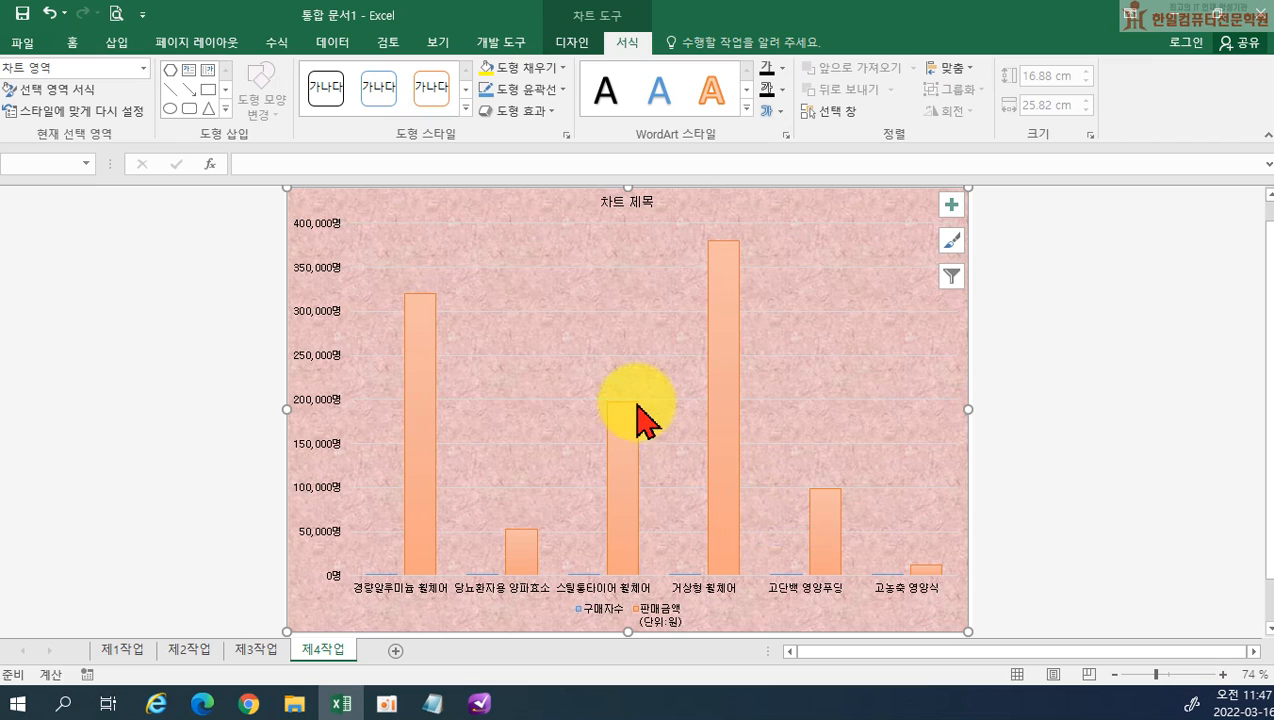
Fill the chart's plot area (그림 영역) with solid white
left_click(571, 378)
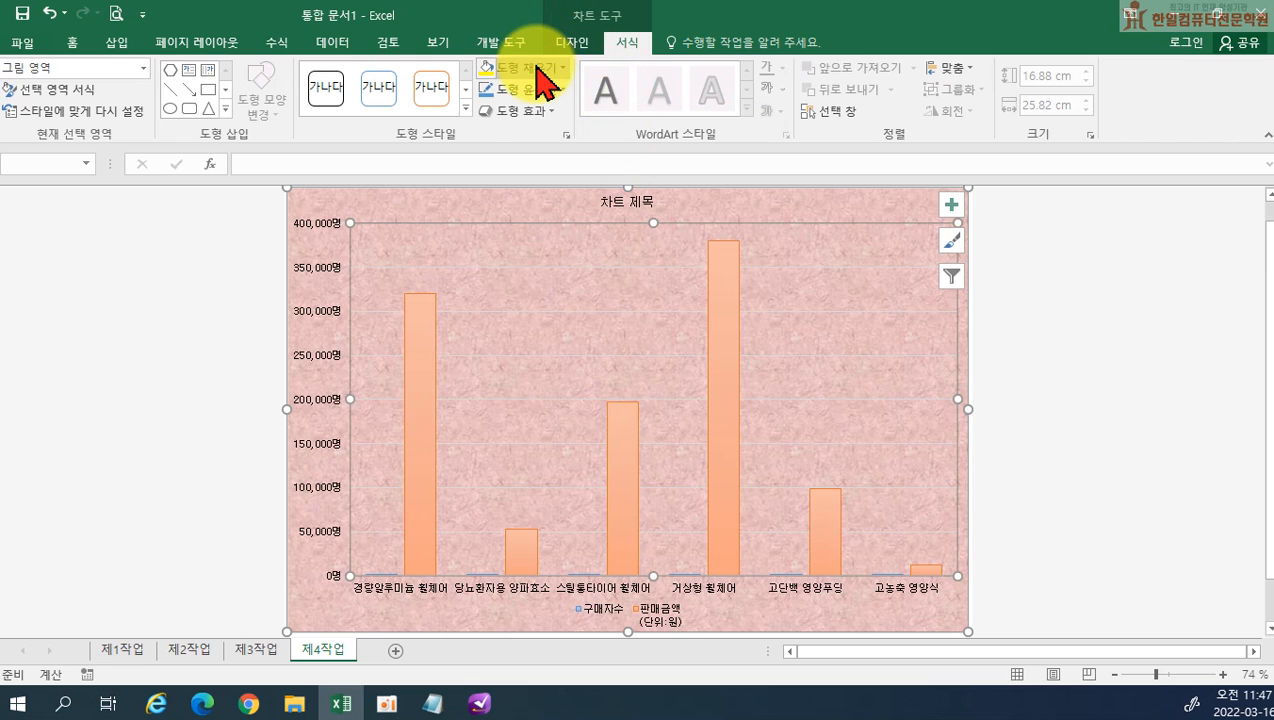
left_click(538, 68)
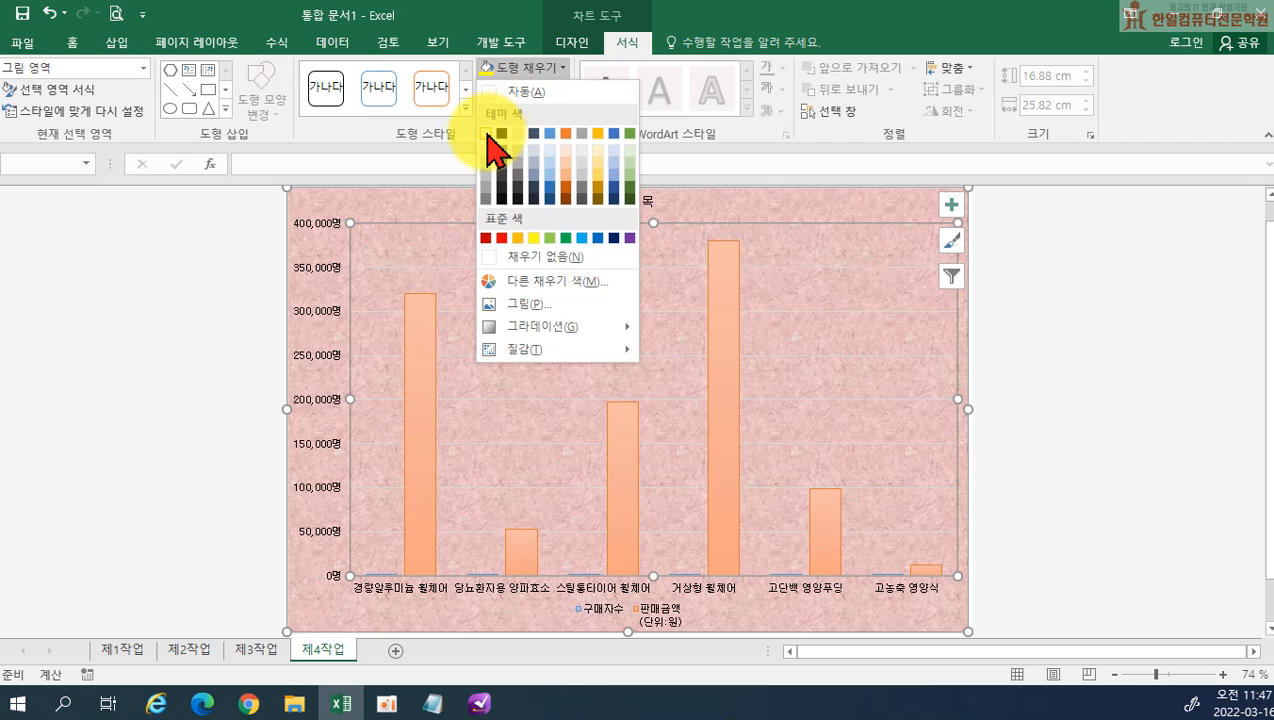
left_click(487, 134)
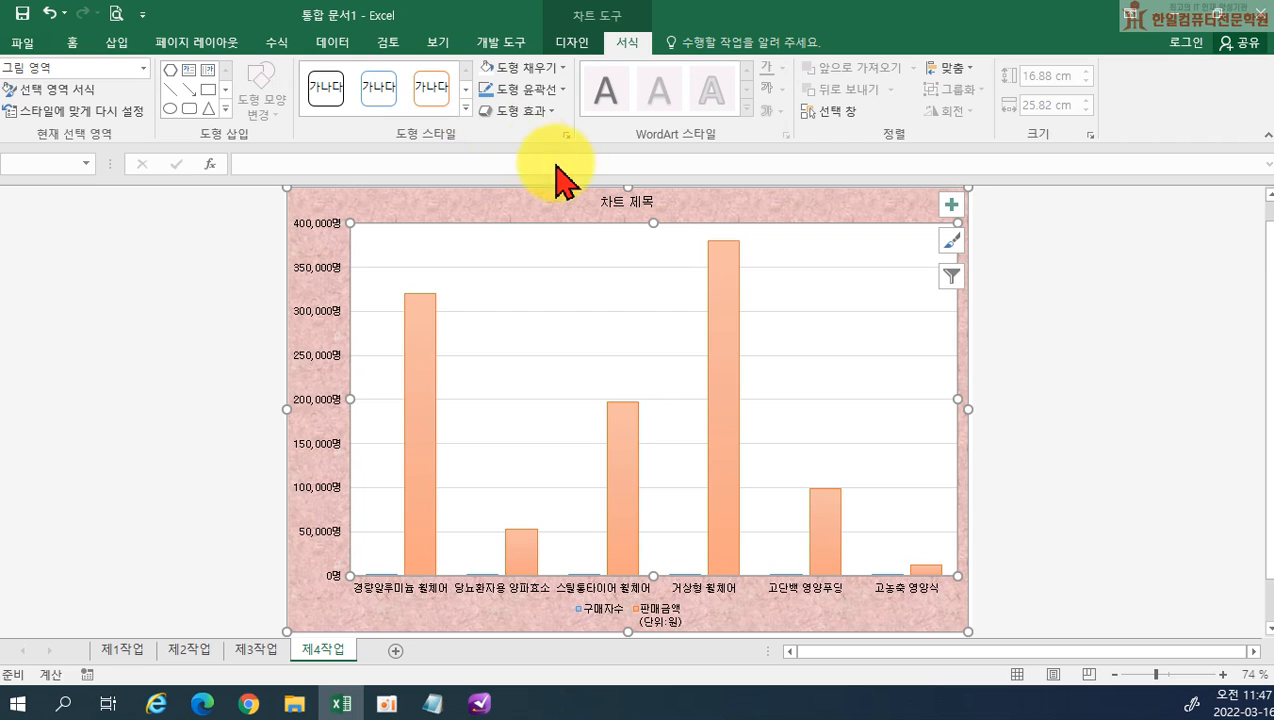
Replace the placeholder chart title with 보장구 및 환자식 상품 판매 현황
left_click(606, 201)
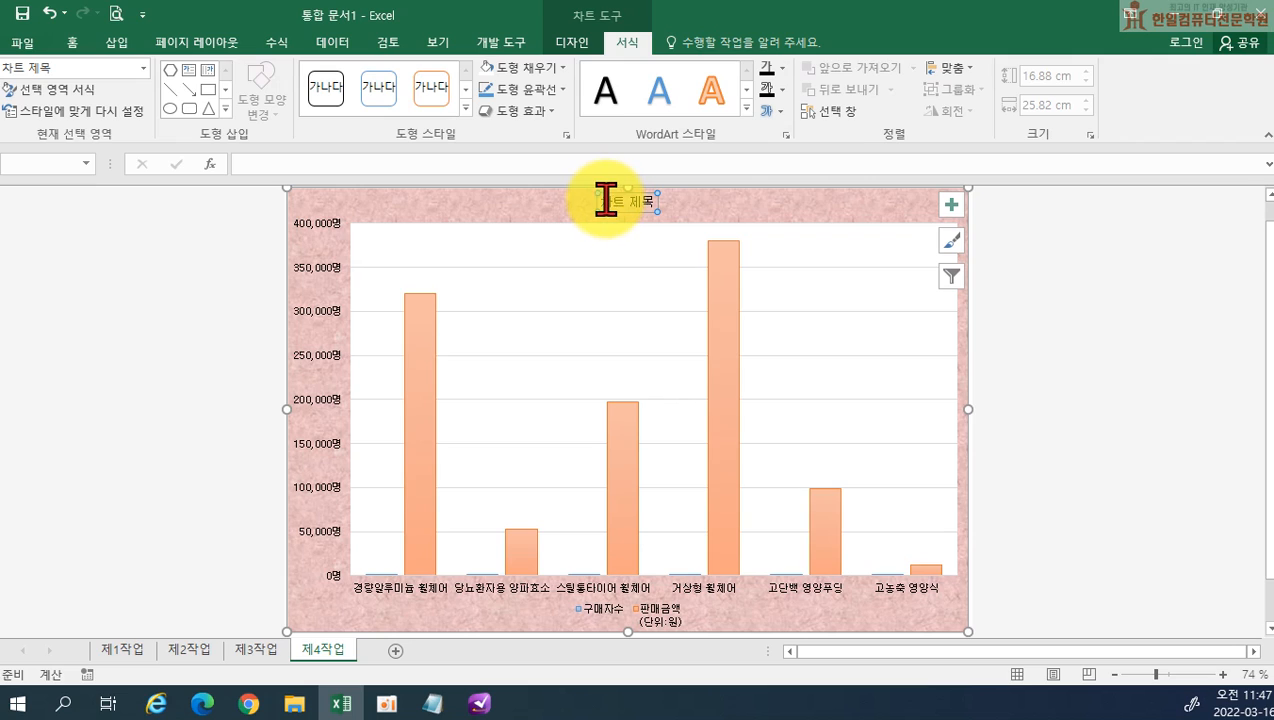
left_click_drag(605, 200, 655, 200)
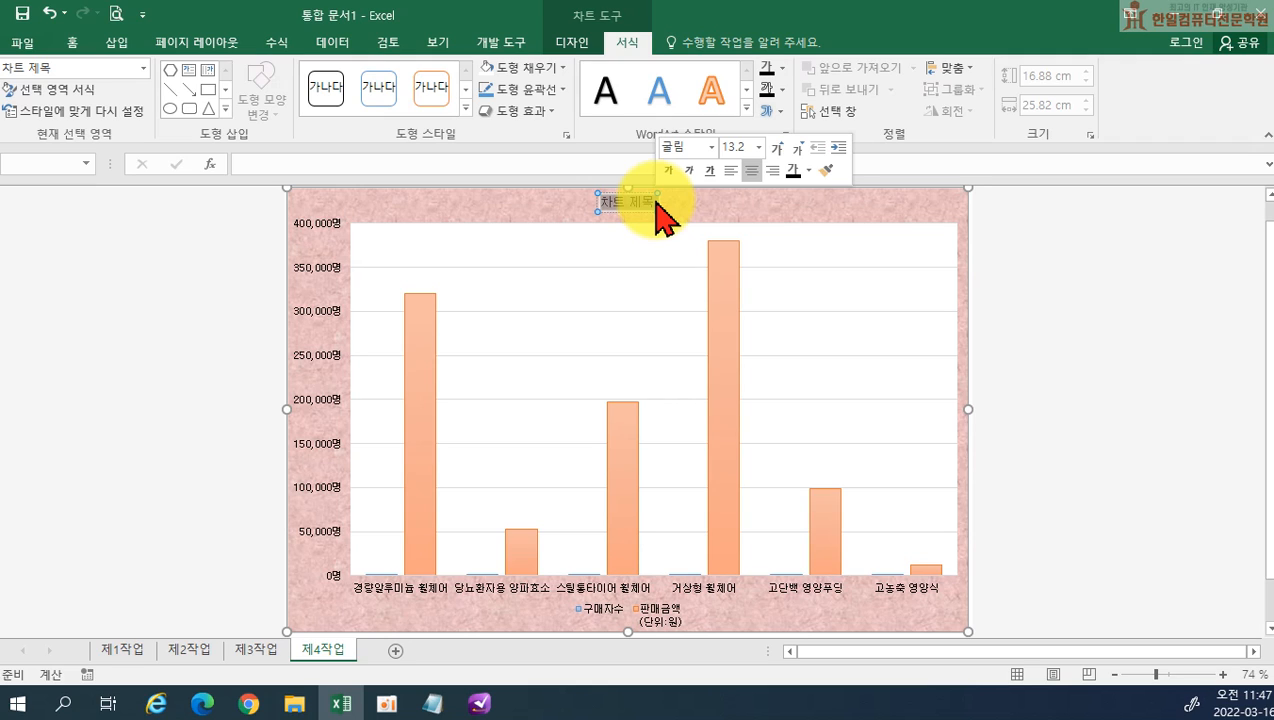
type("보장구 및 하환자식")
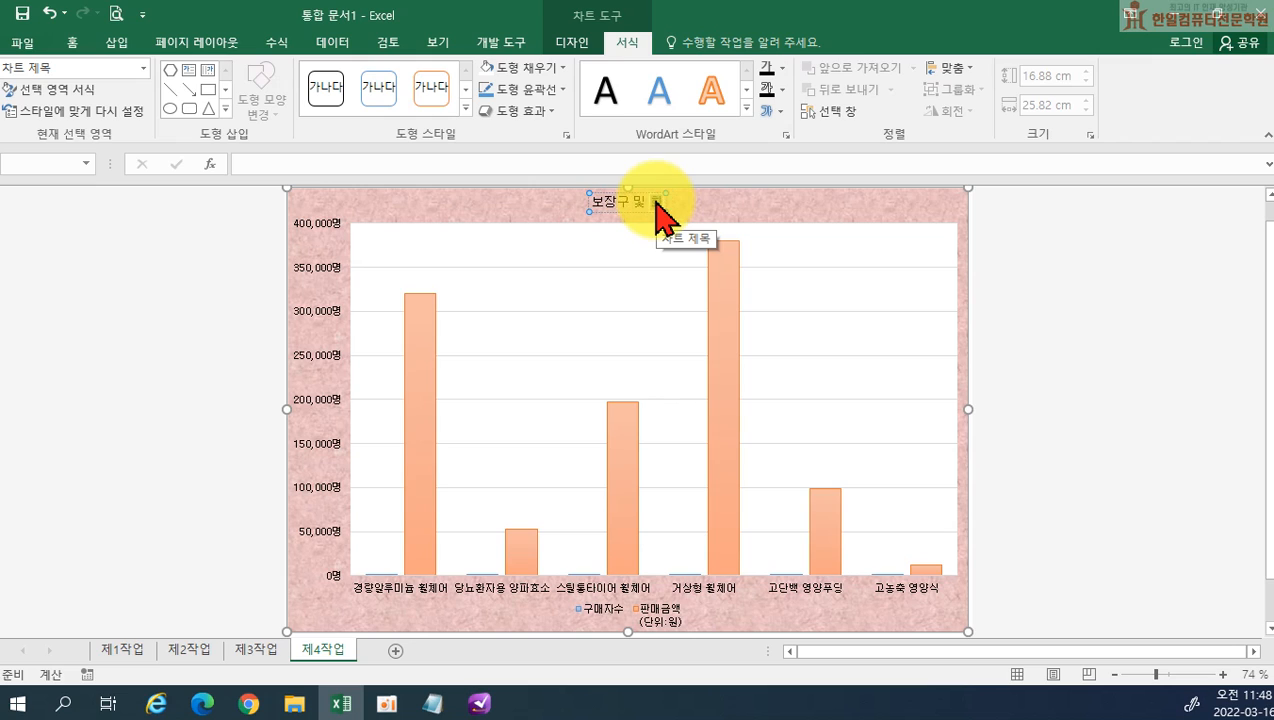
type(" 상품 판매 형")
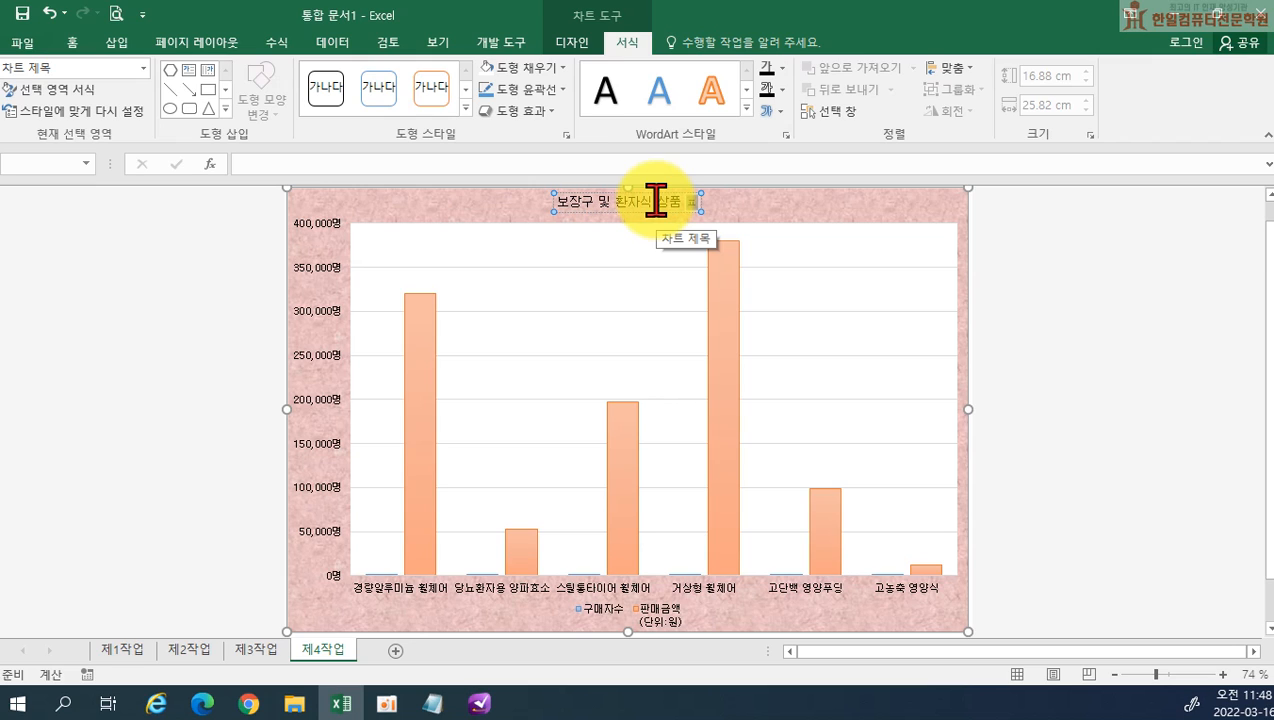
type("황")
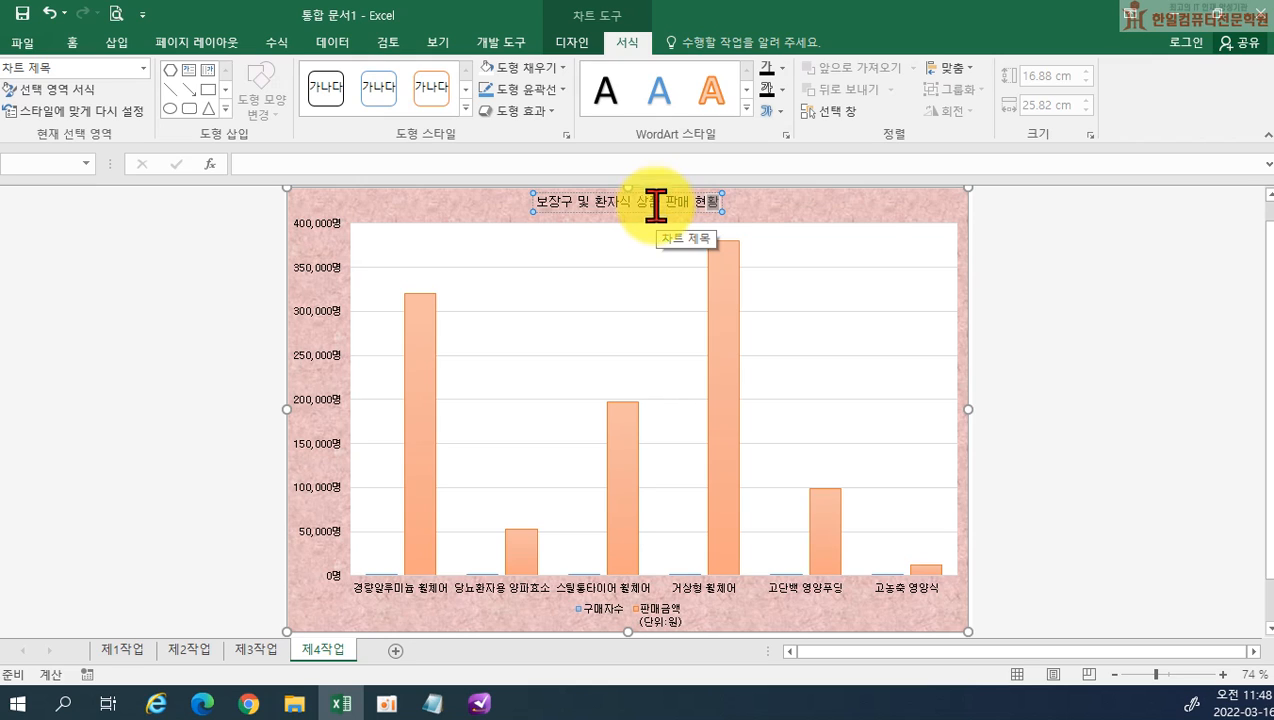
left_click(612, 212)
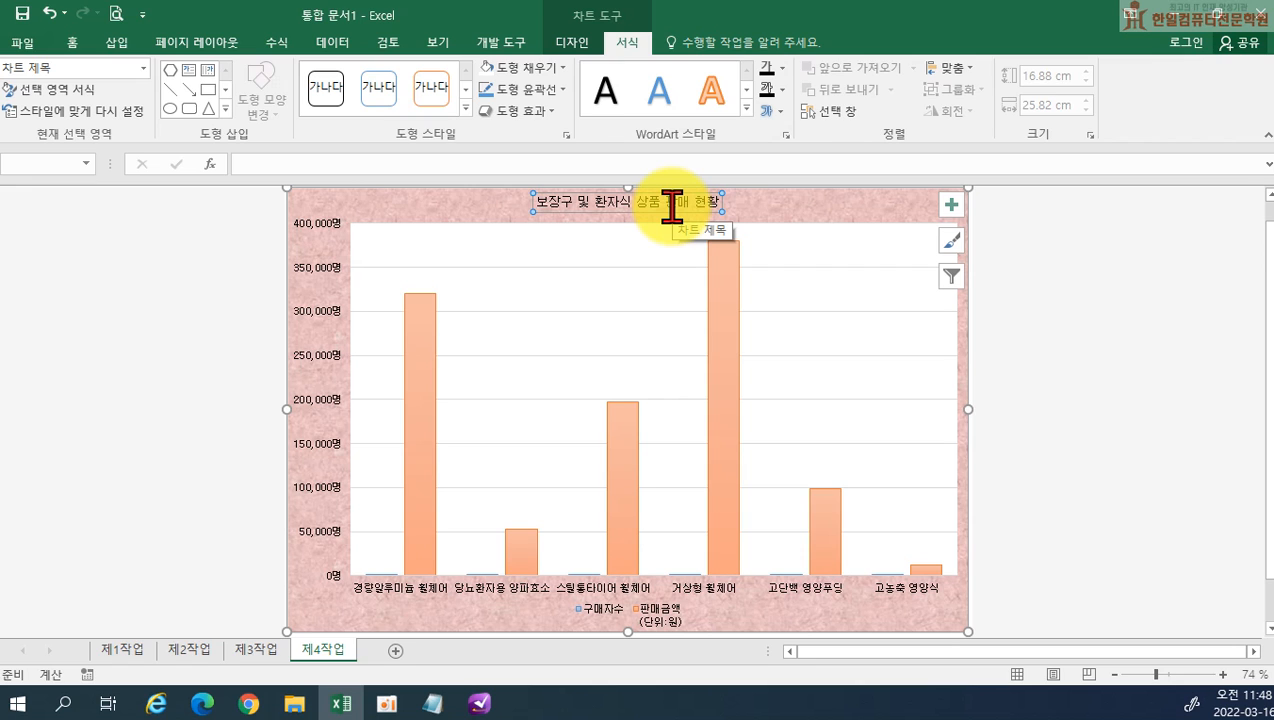
Make the chart title bold and set its font size to 20
left_click(74, 42)
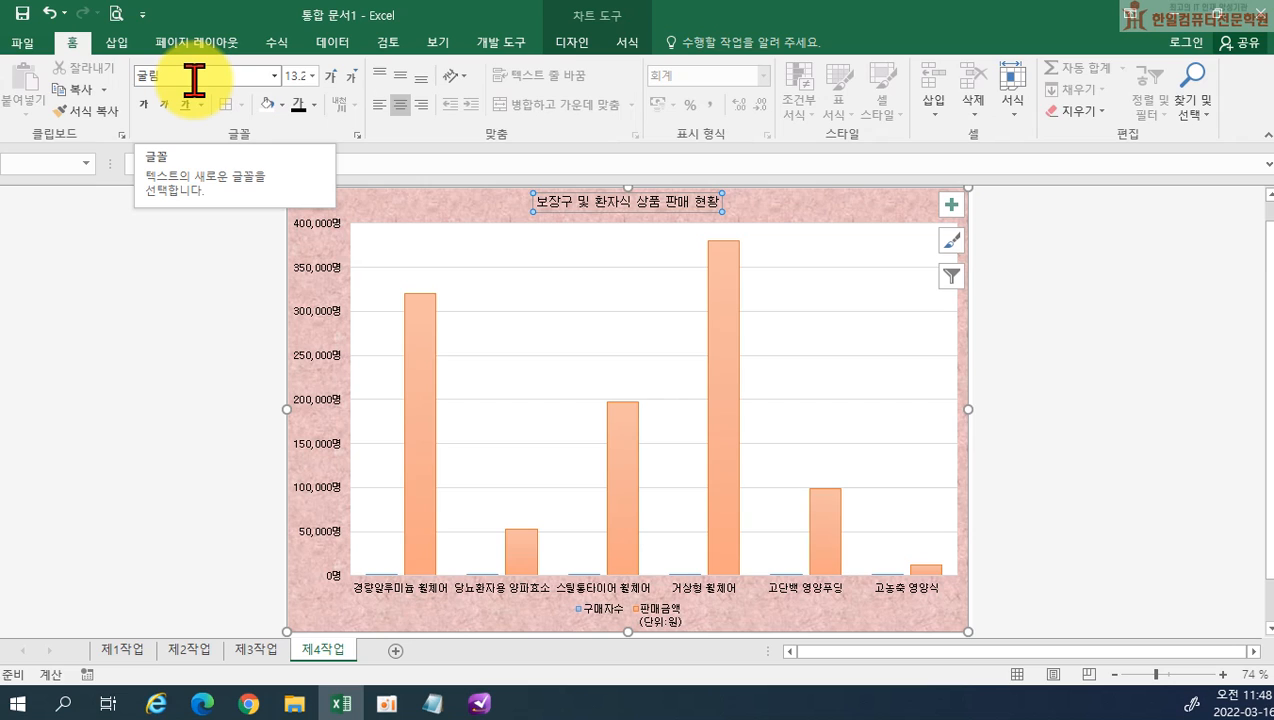
left_click(143, 106)
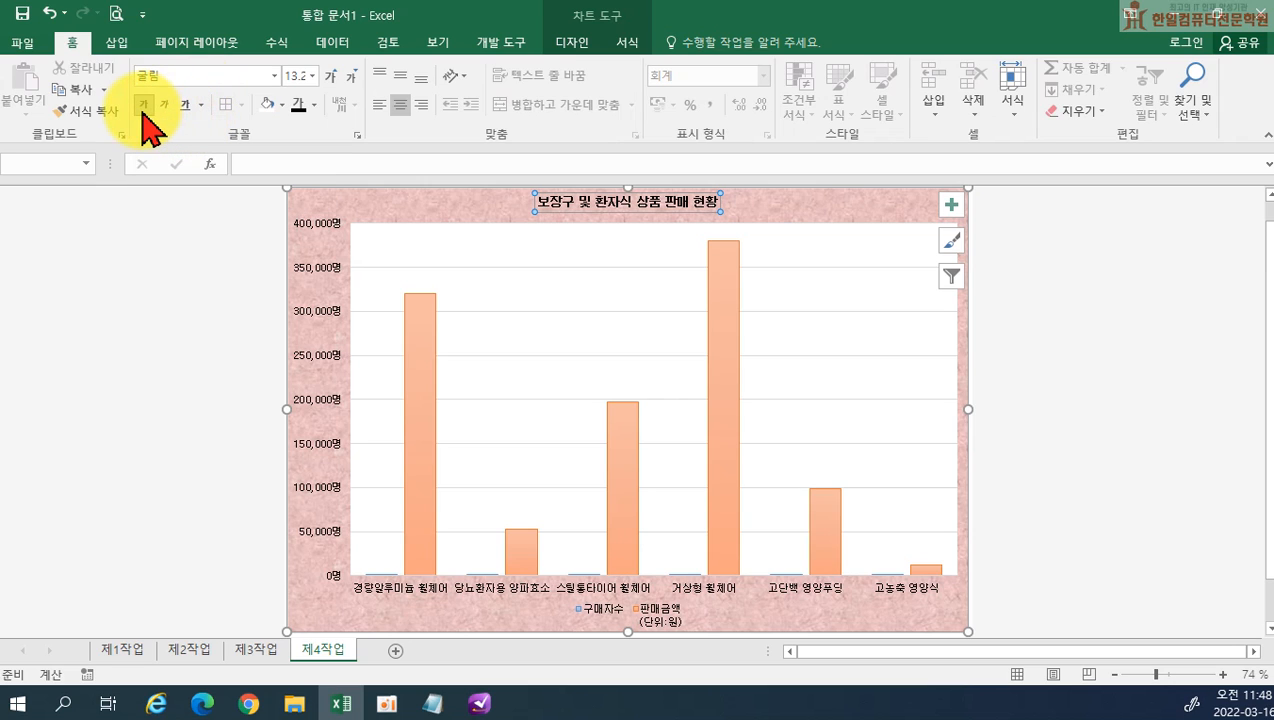
left_click(293, 80)
type("20")
key("Return")
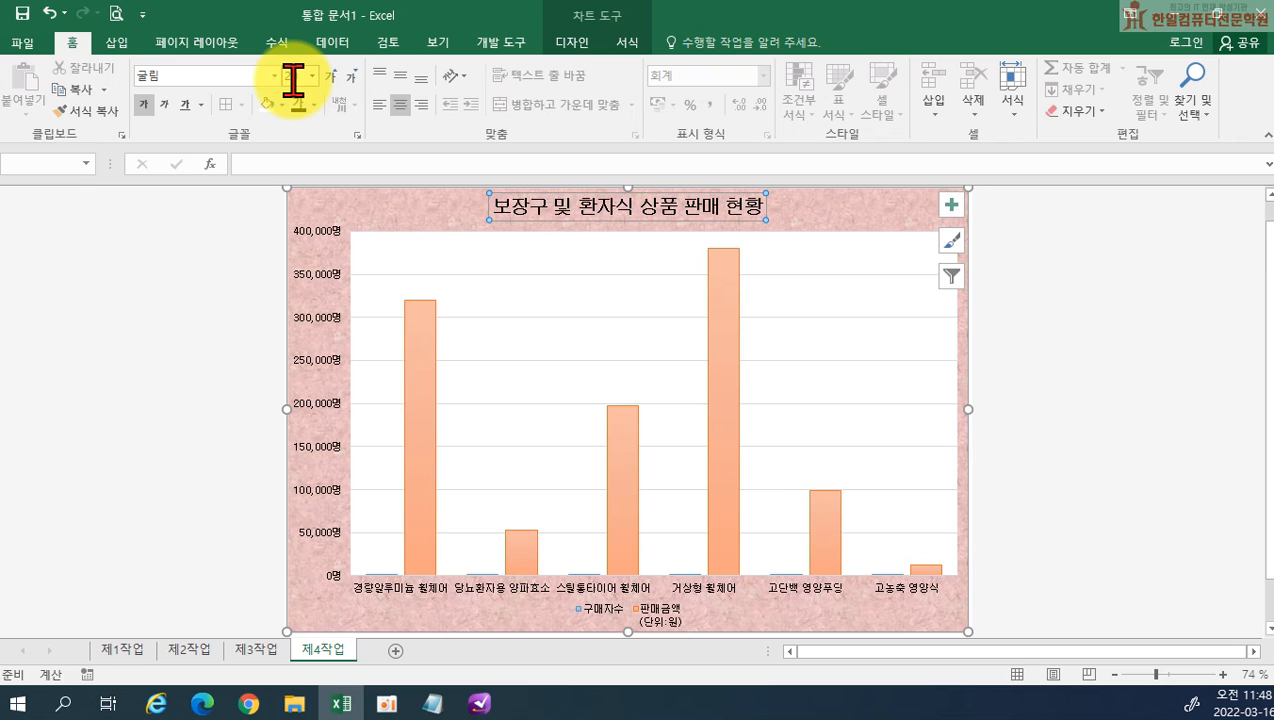
Give the chart title a white fill and an outline in the automatic (자동) color
left_click(266, 104)
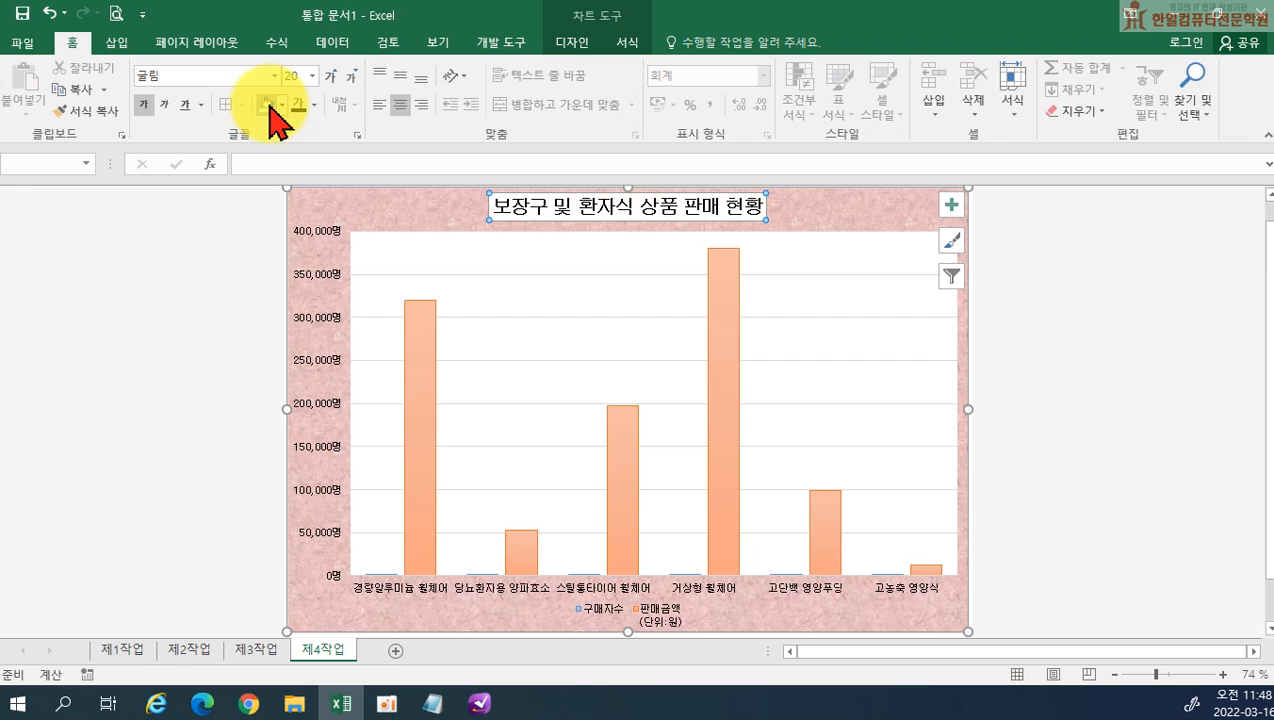
left_click(628, 45)
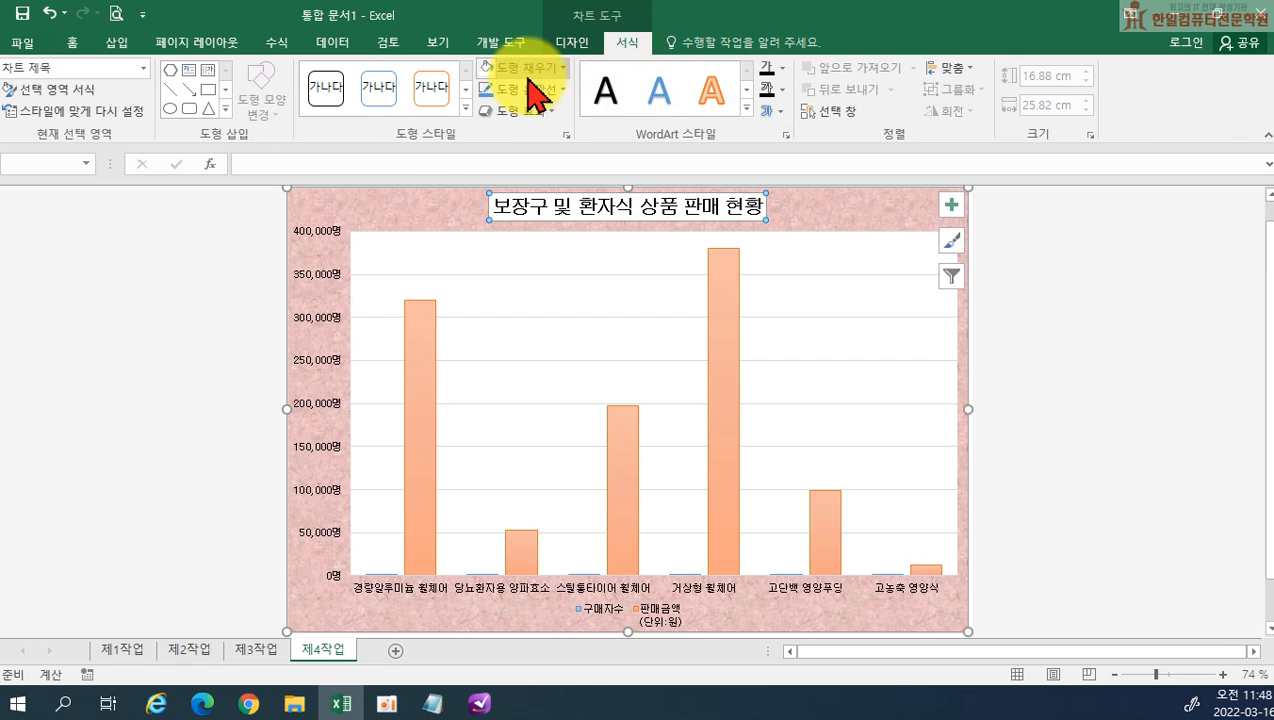
left_click(515, 88)
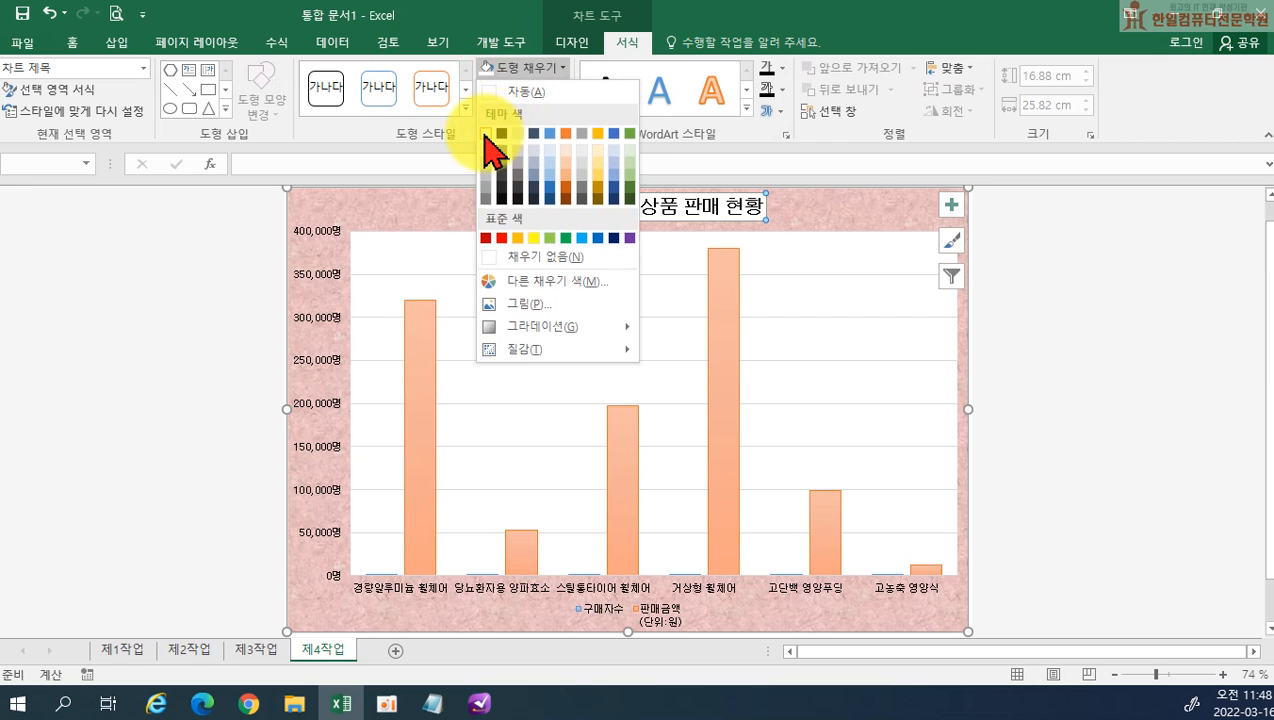
left_click(490, 148)
left_click(500, 92)
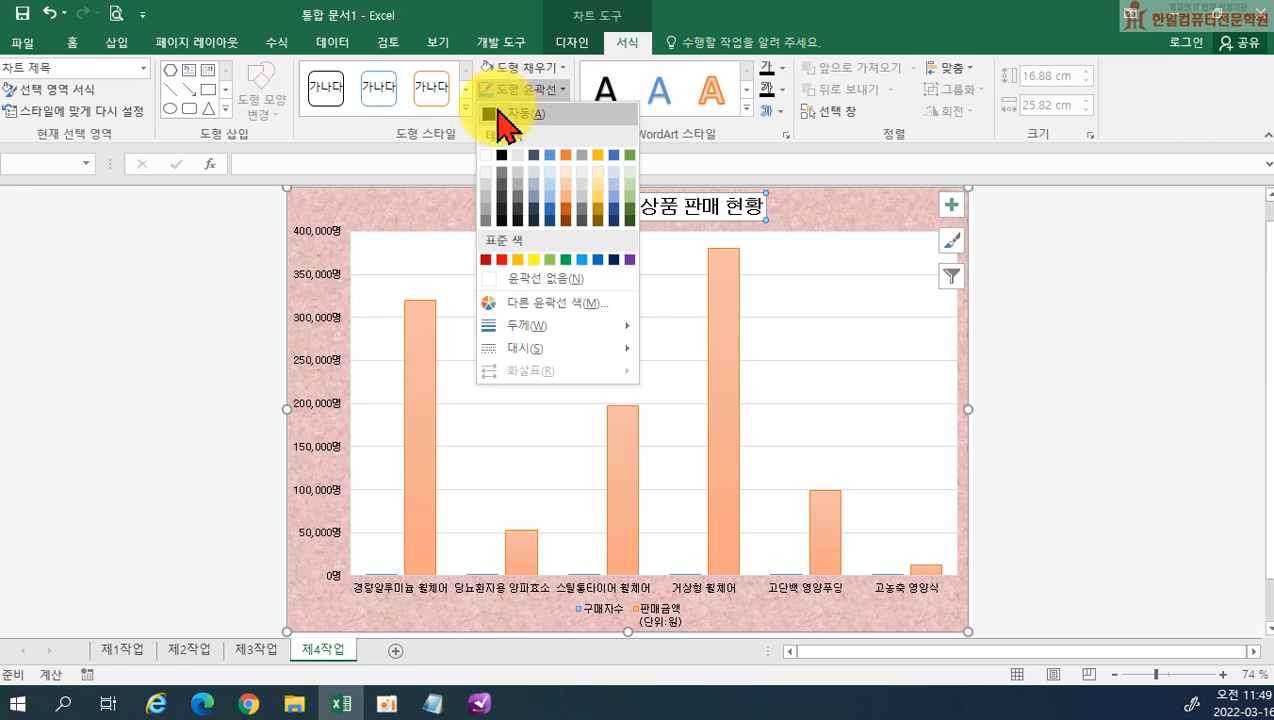
left_click(492, 113)
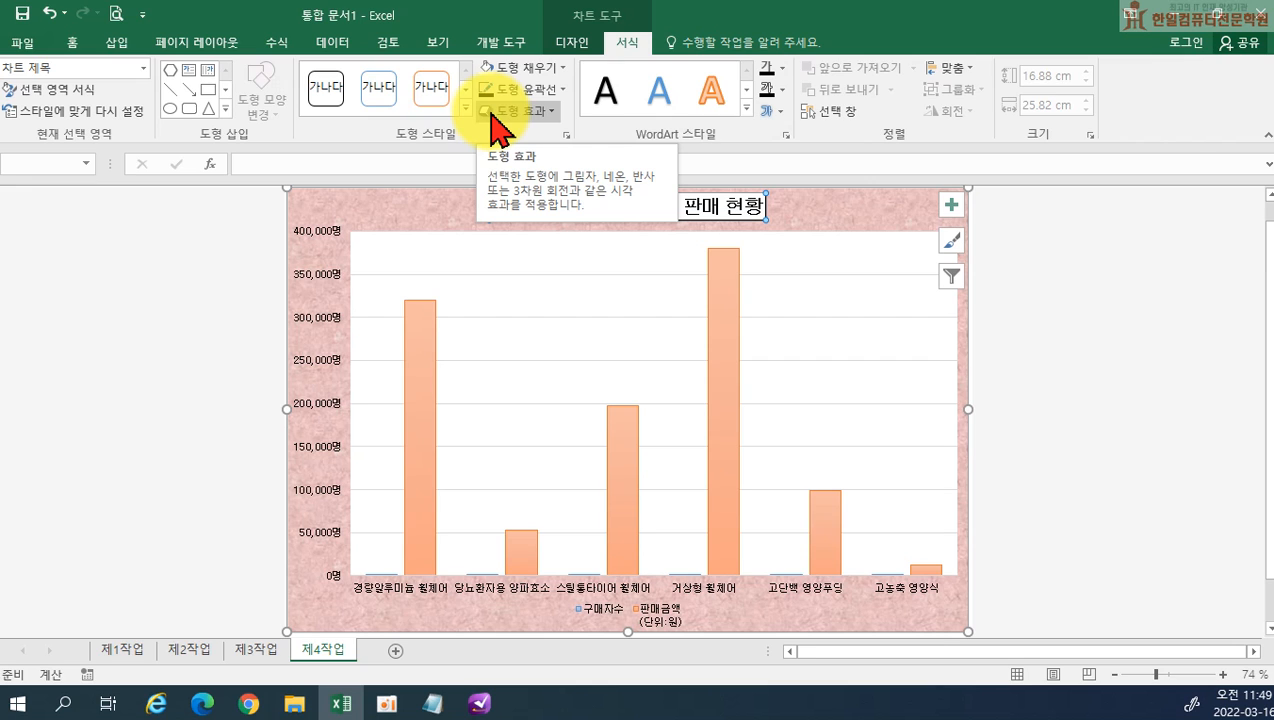
left_click(1135, 347)
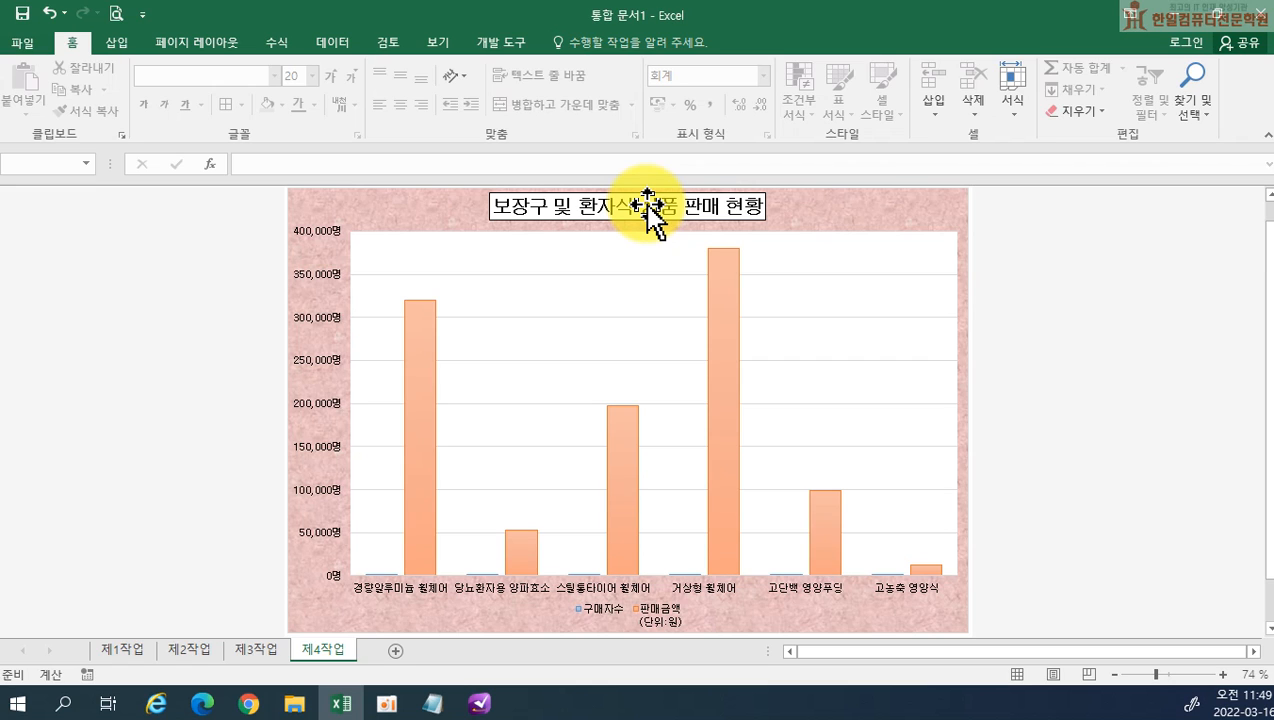
Change the 구매자수 series to a line with markers (표식이 있는 꺾은선형) on the secondary axis, keeping 판매금액 as clustered columns
left_click(735, 367)
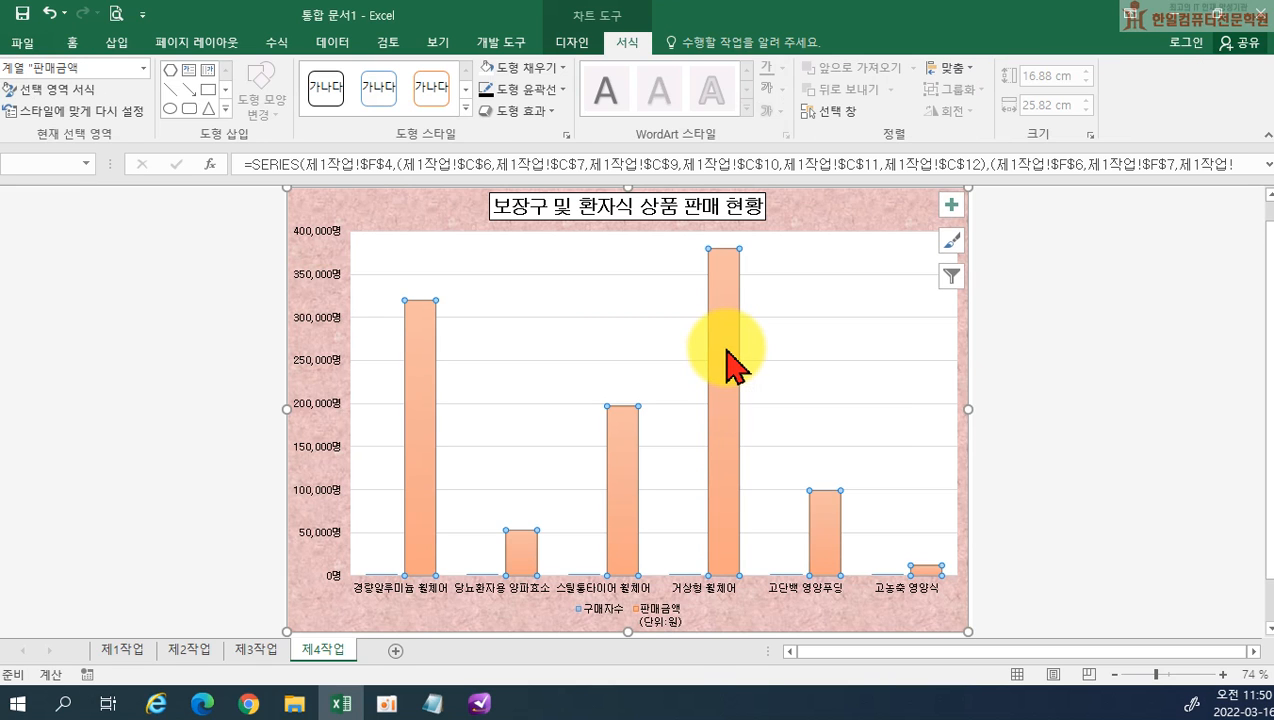
right_click(735, 366)
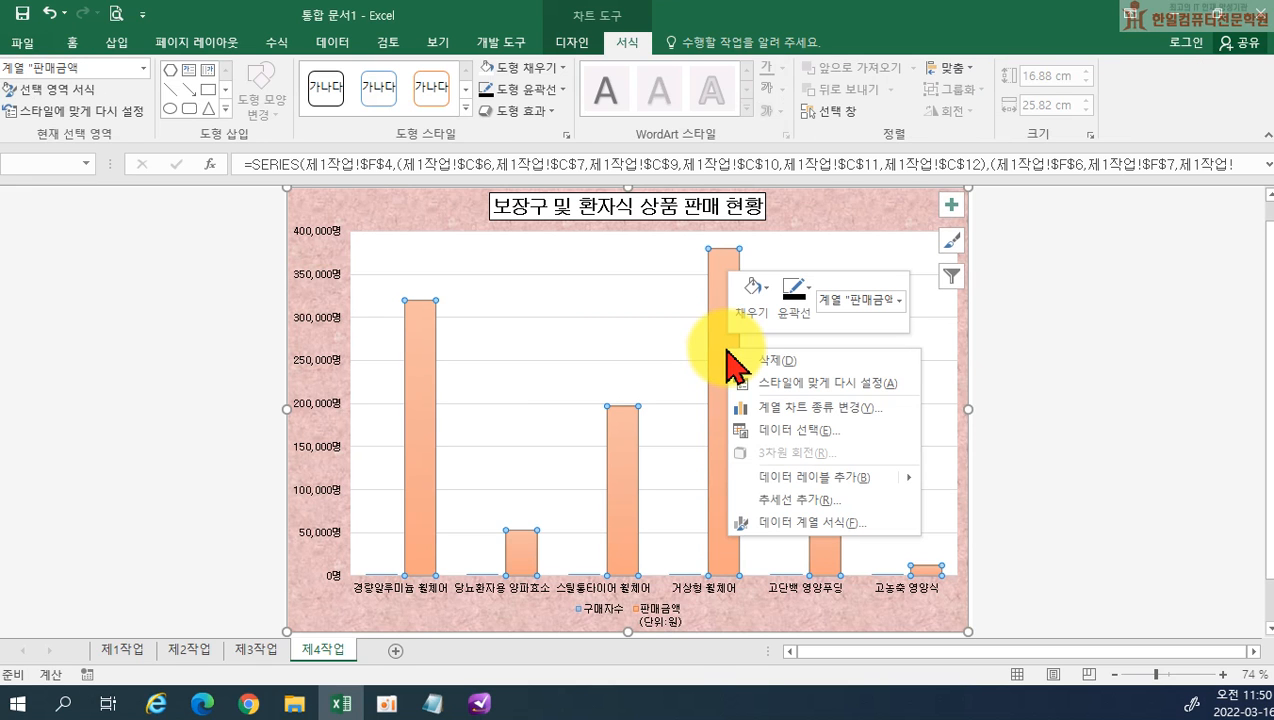
left_click(787, 410)
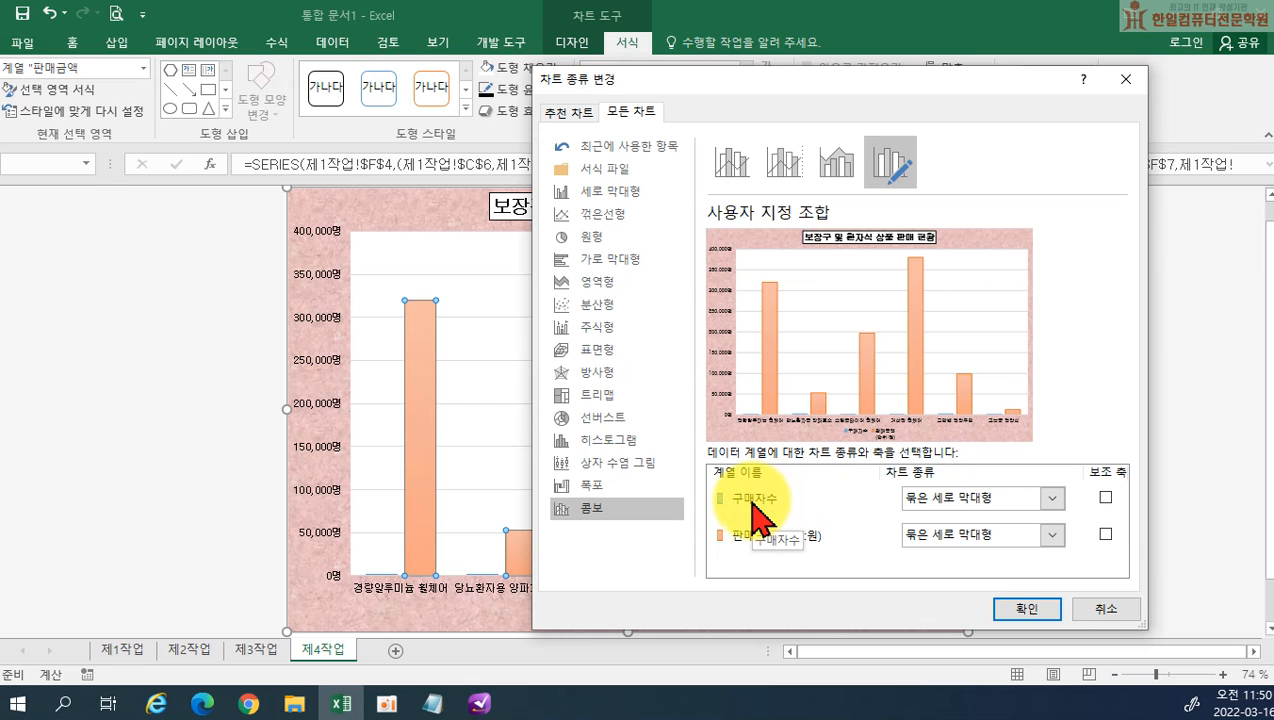
left_click(1050, 496)
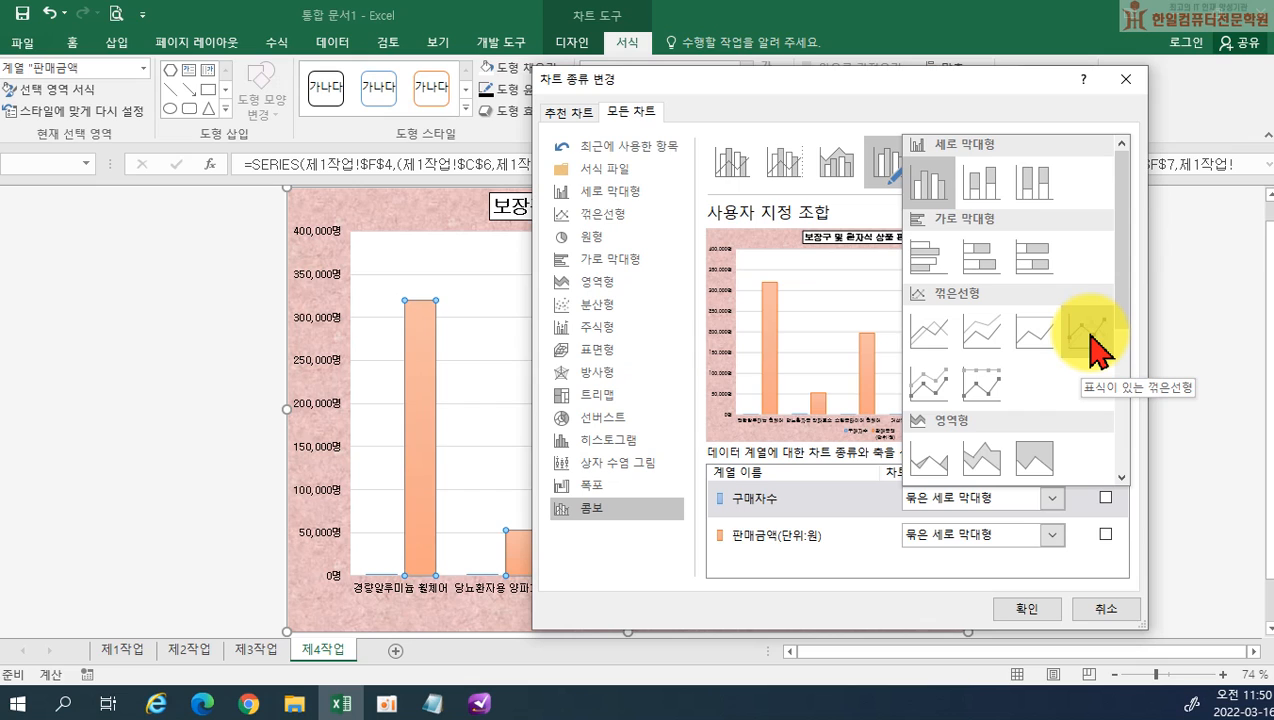
left_click(1088, 330)
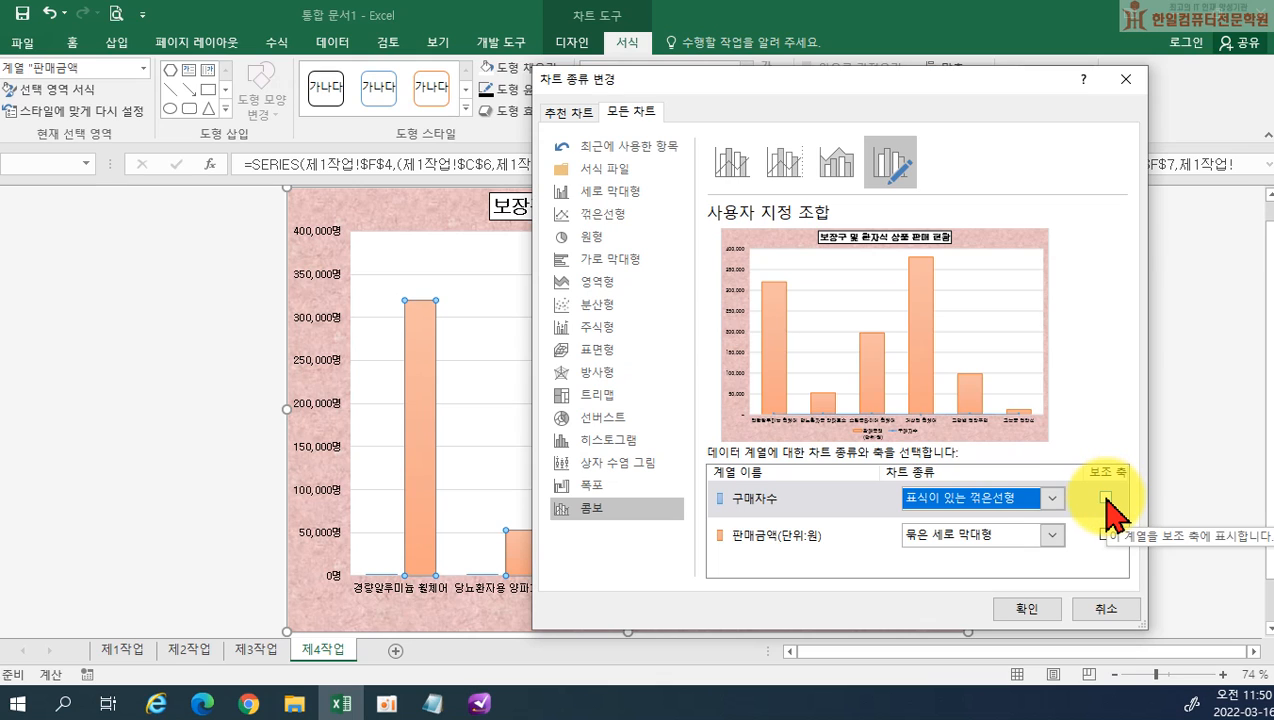
left_click(1105, 498)
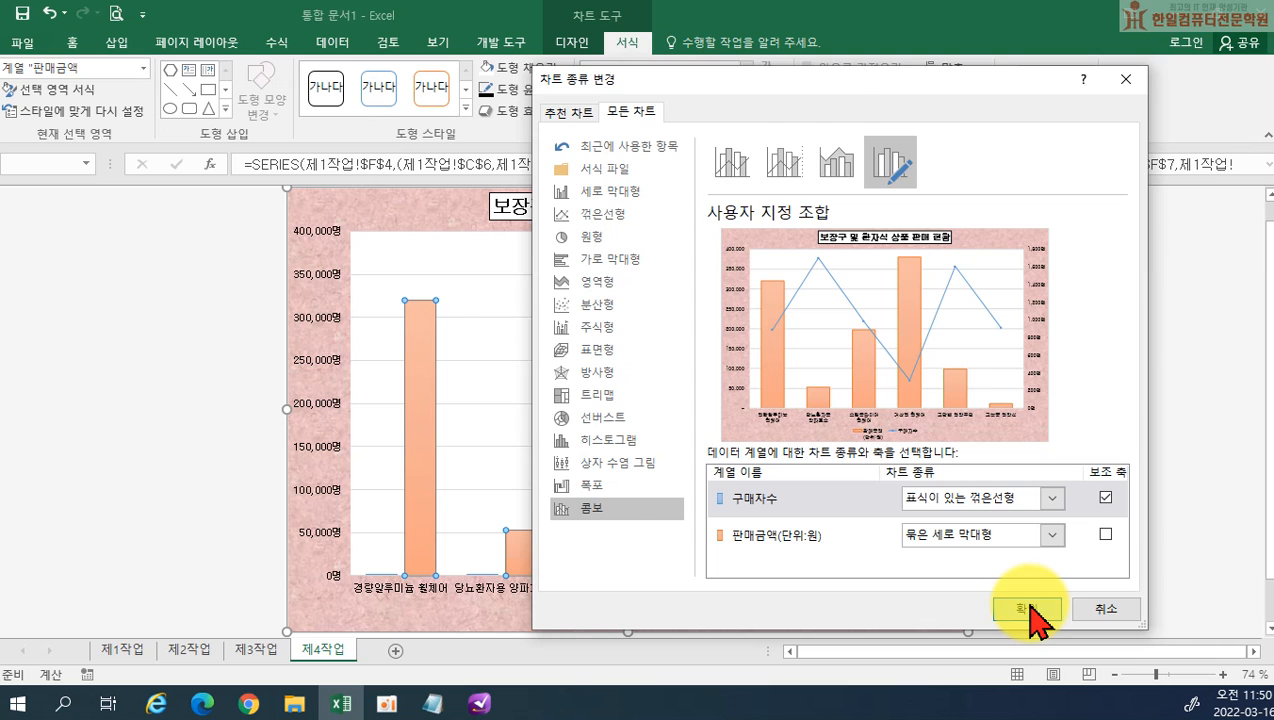
left_click(1030, 609)
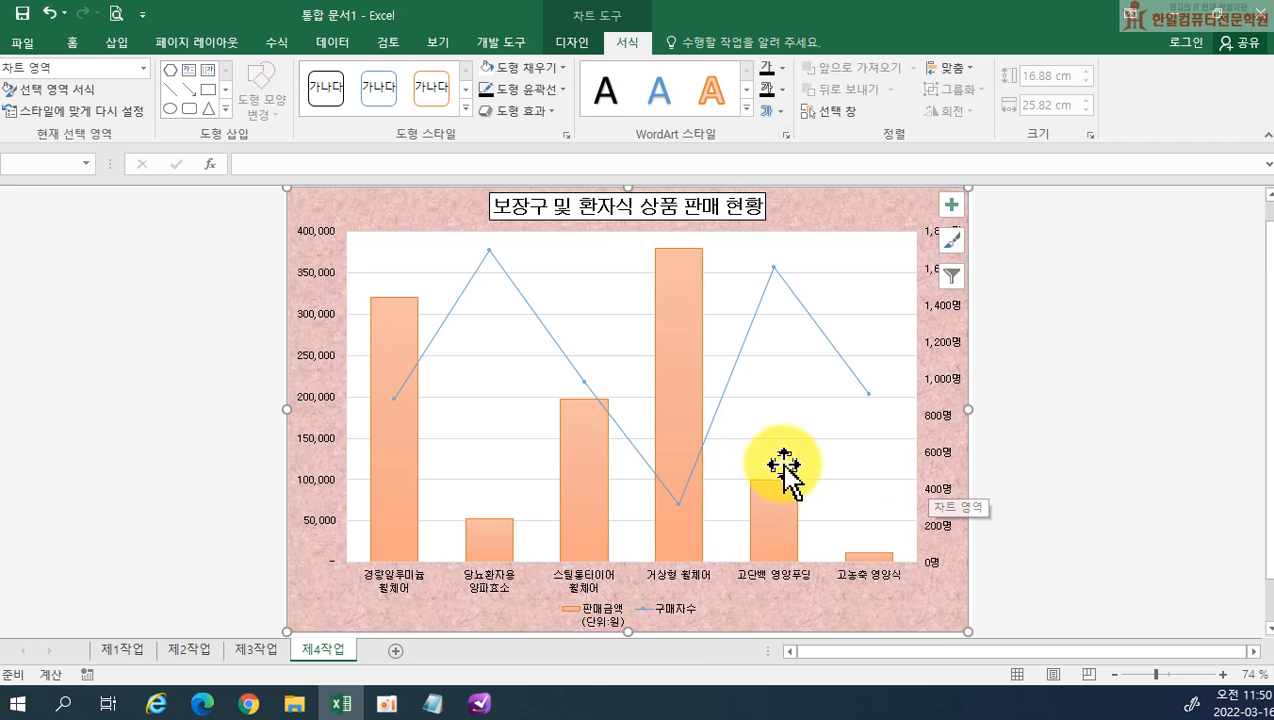
Undo the last chart type change
left_click(48, 14)
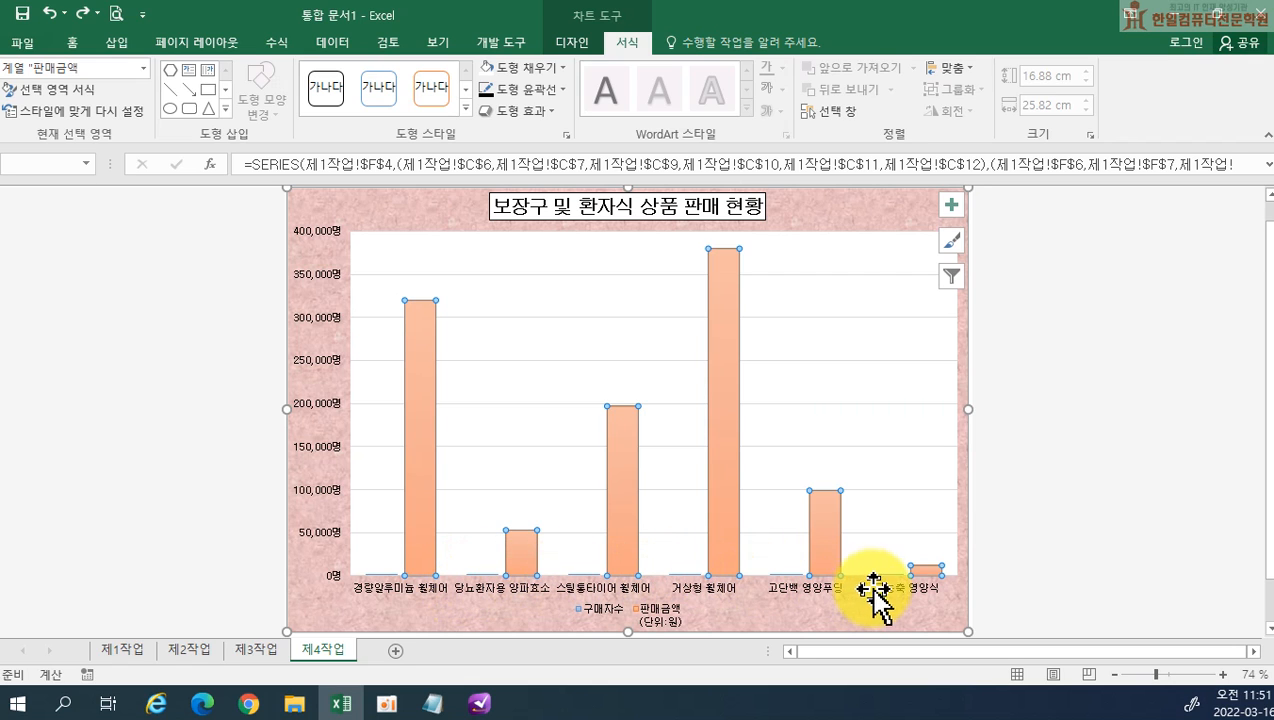
mouse_move(432, 432)
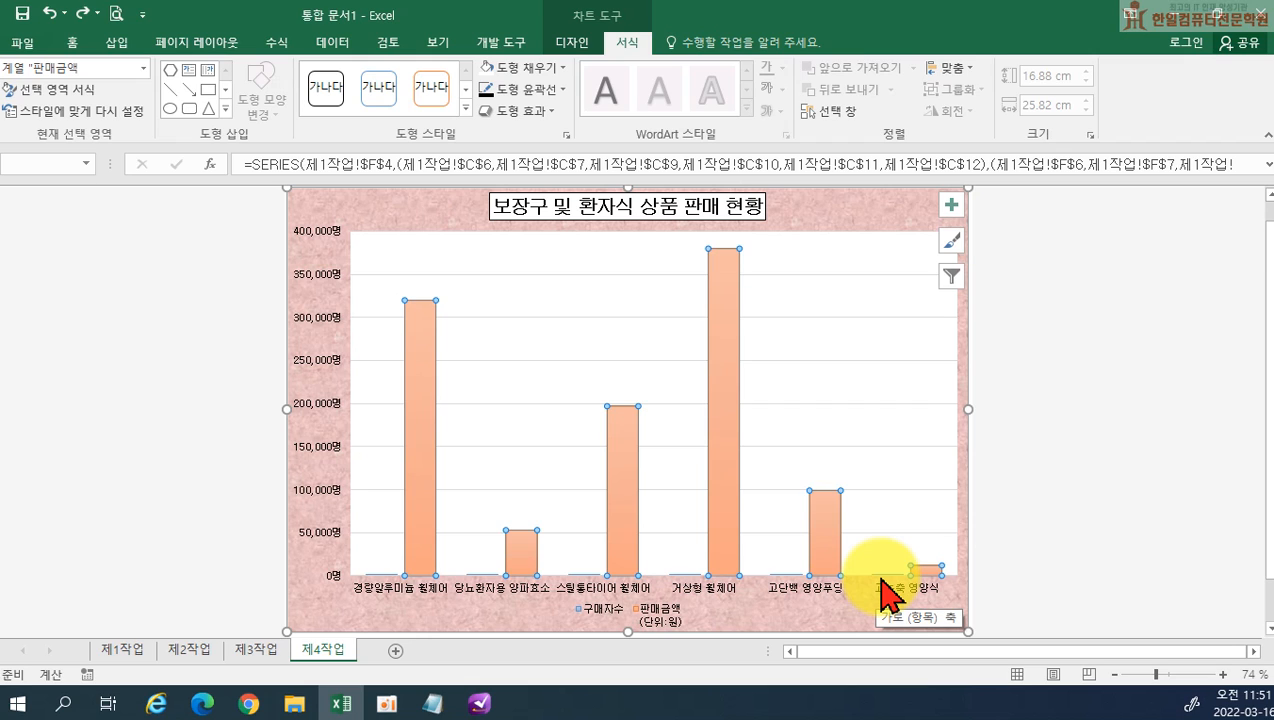
mouse_move(720, 367)
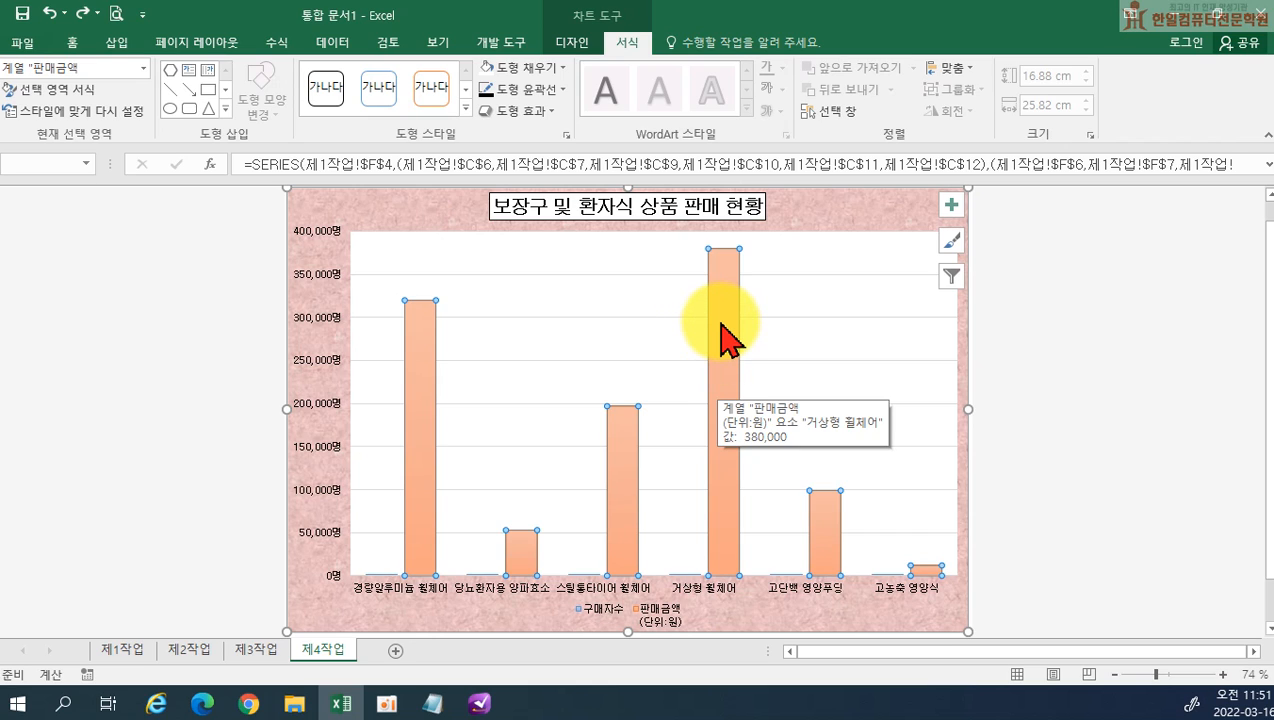
Set the 구매자수 series to a line with markers (표식이 있는 꺾은선형) on the secondary axis, leaving 판매금액 as clustered columns
left_click(765, 317)
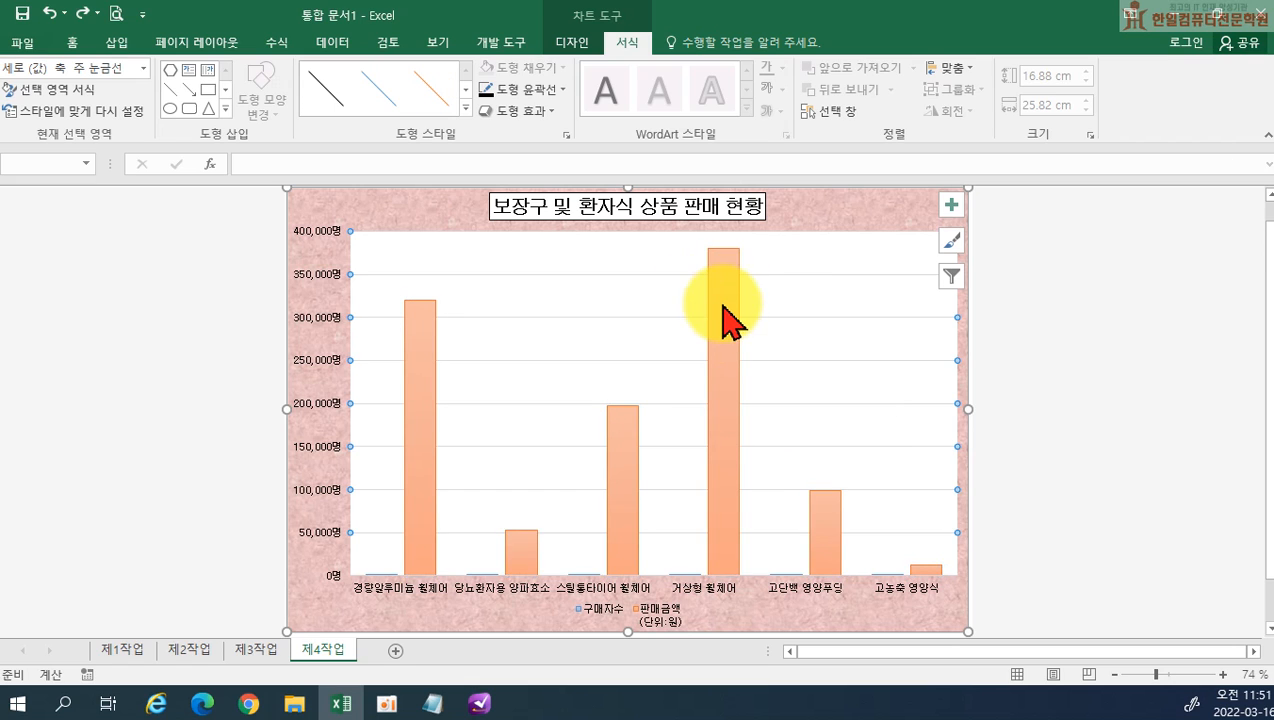
left_click(725, 300)
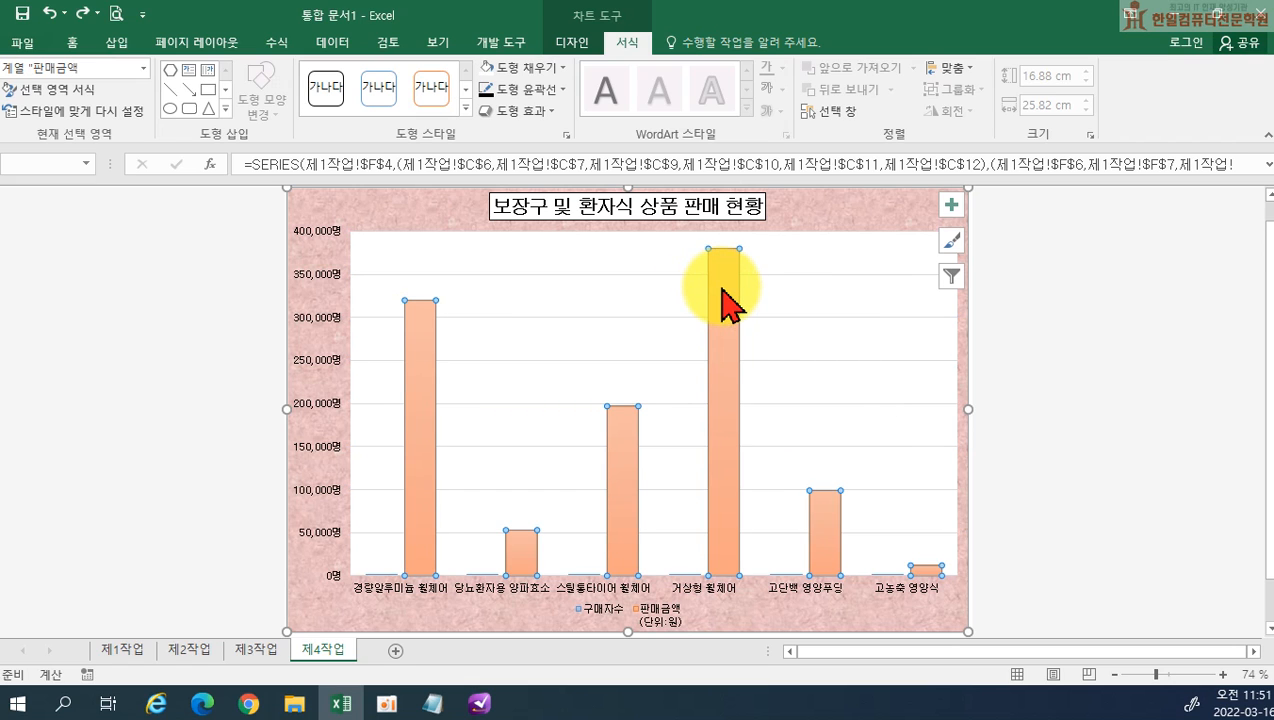
right_click(726, 302)
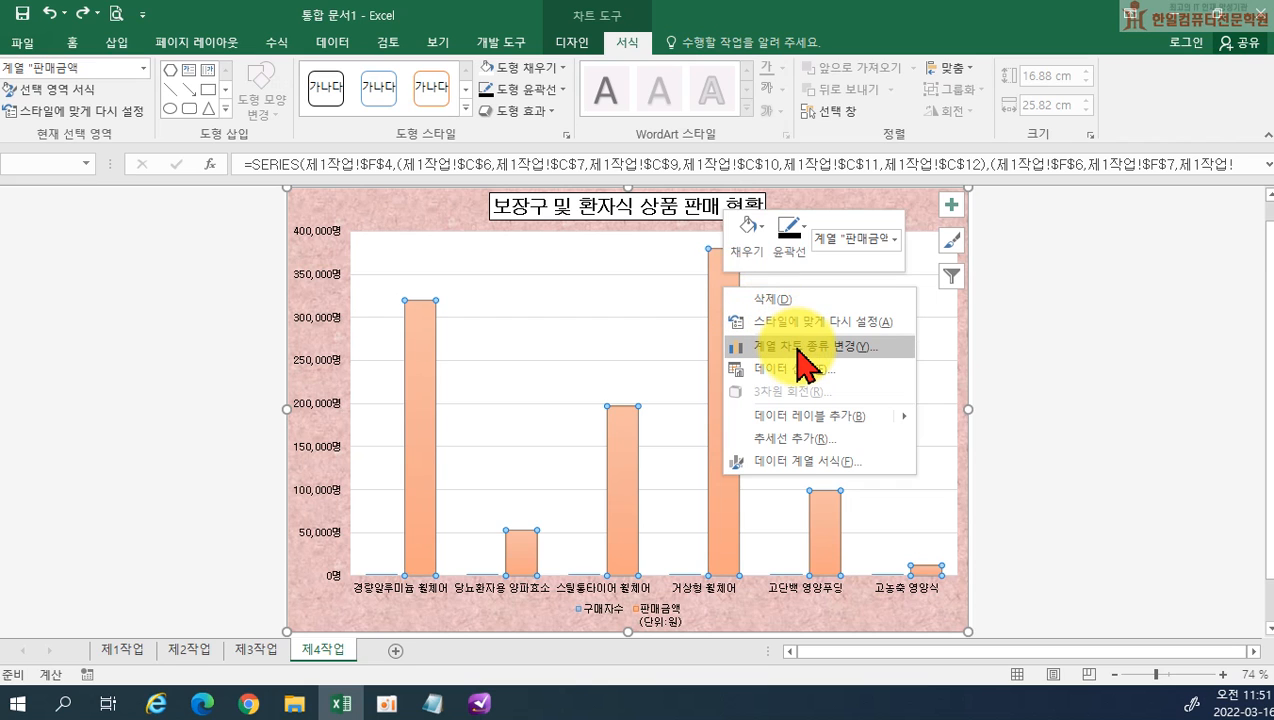
left_click(806, 347)
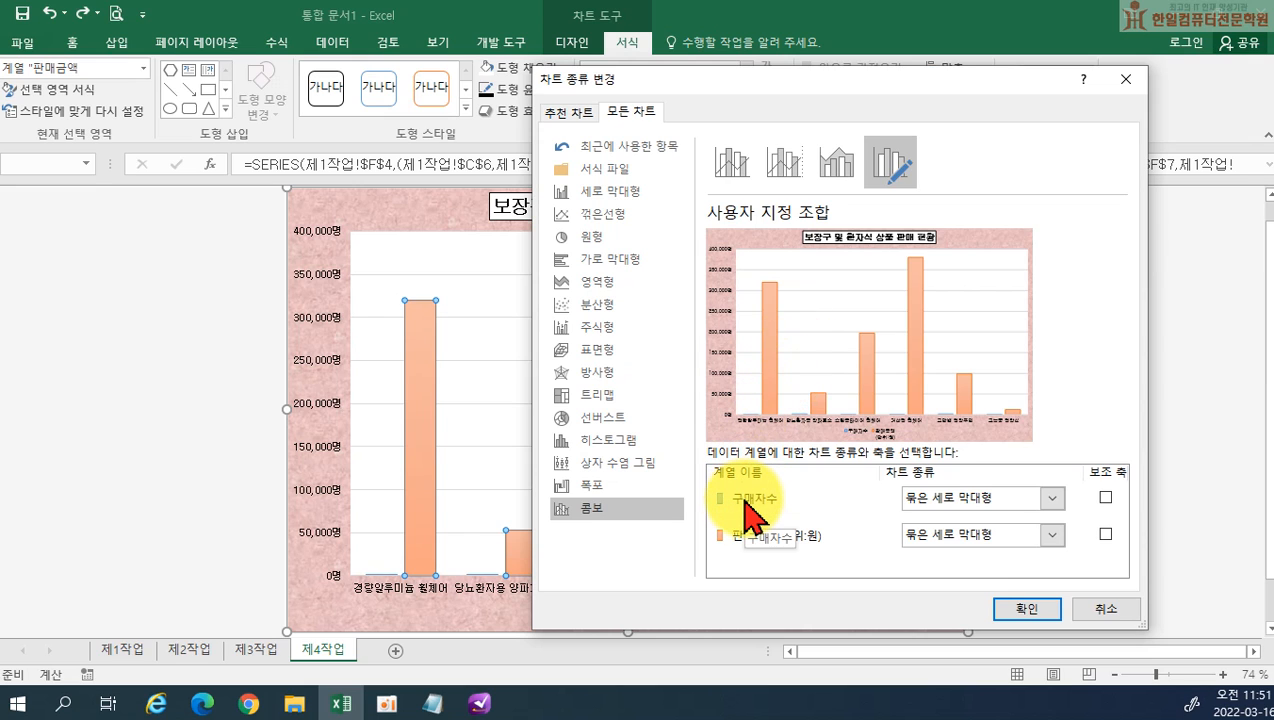
left_click(1005, 515)
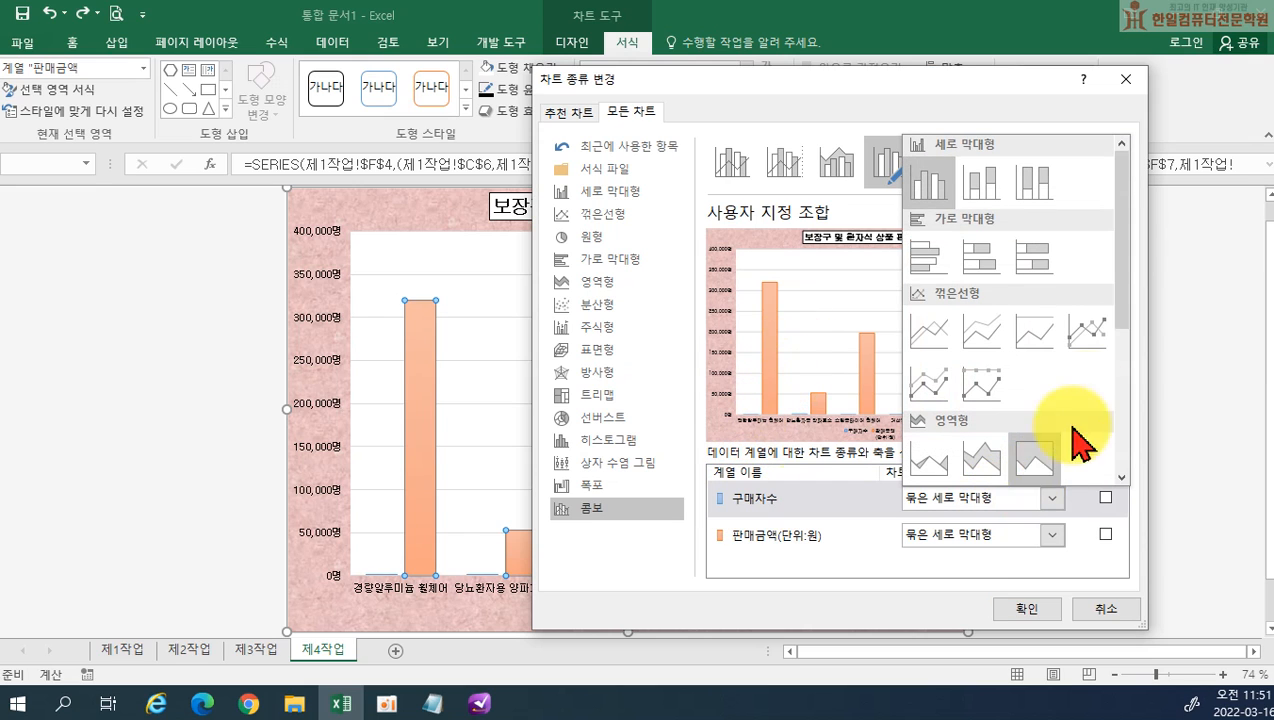
left_click(1103, 338)
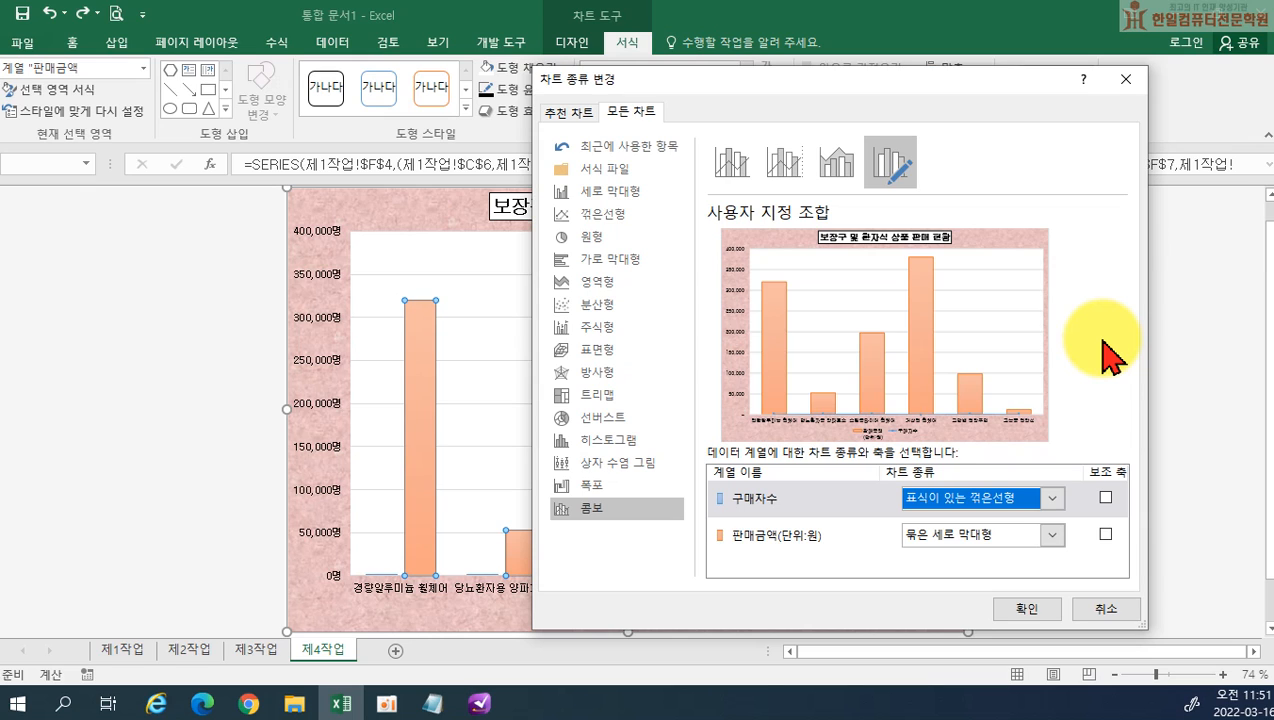
left_click(1105, 498)
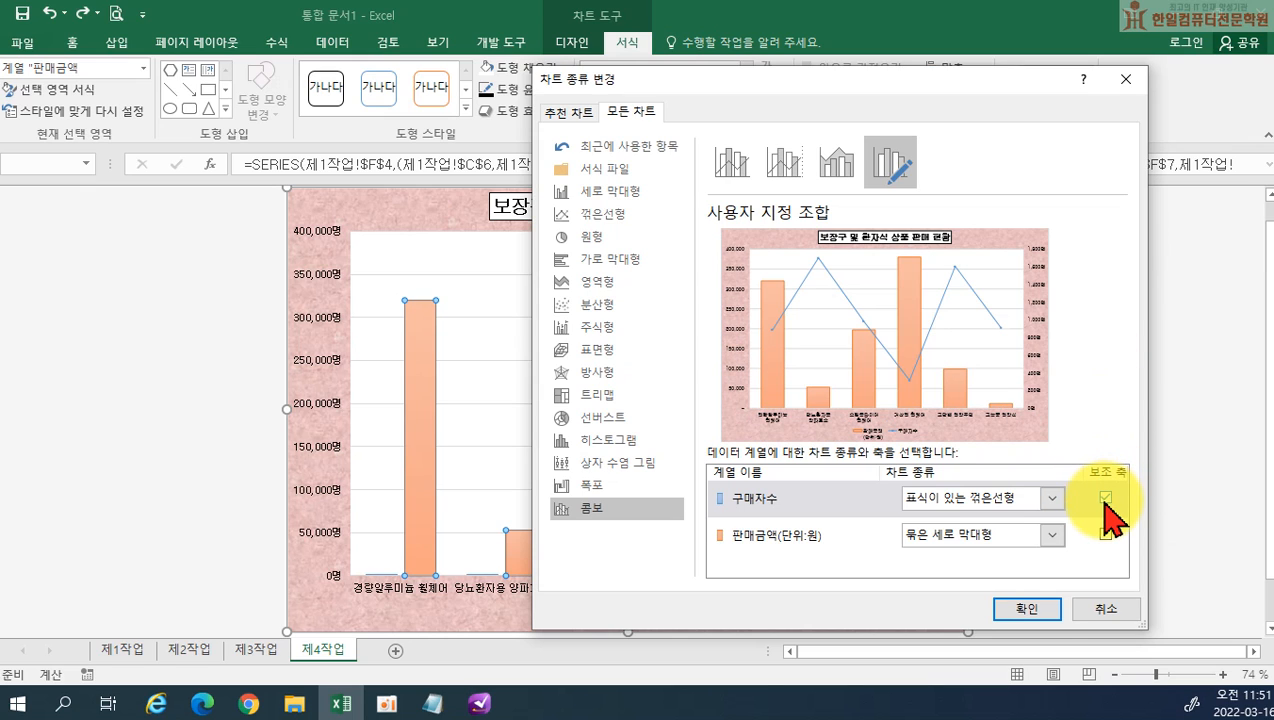
left_click(1036, 610)
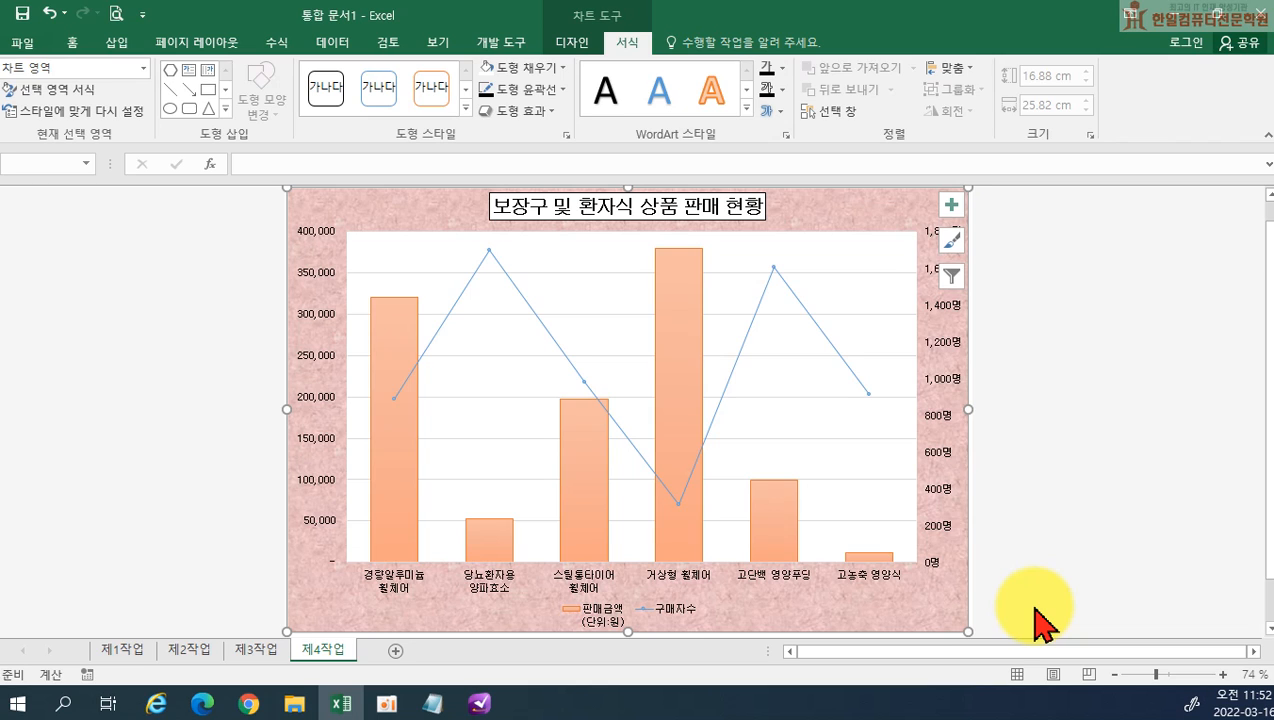
Give the 구매자수 line built-in (기본 제공) markers of the square type
left_click(773, 268)
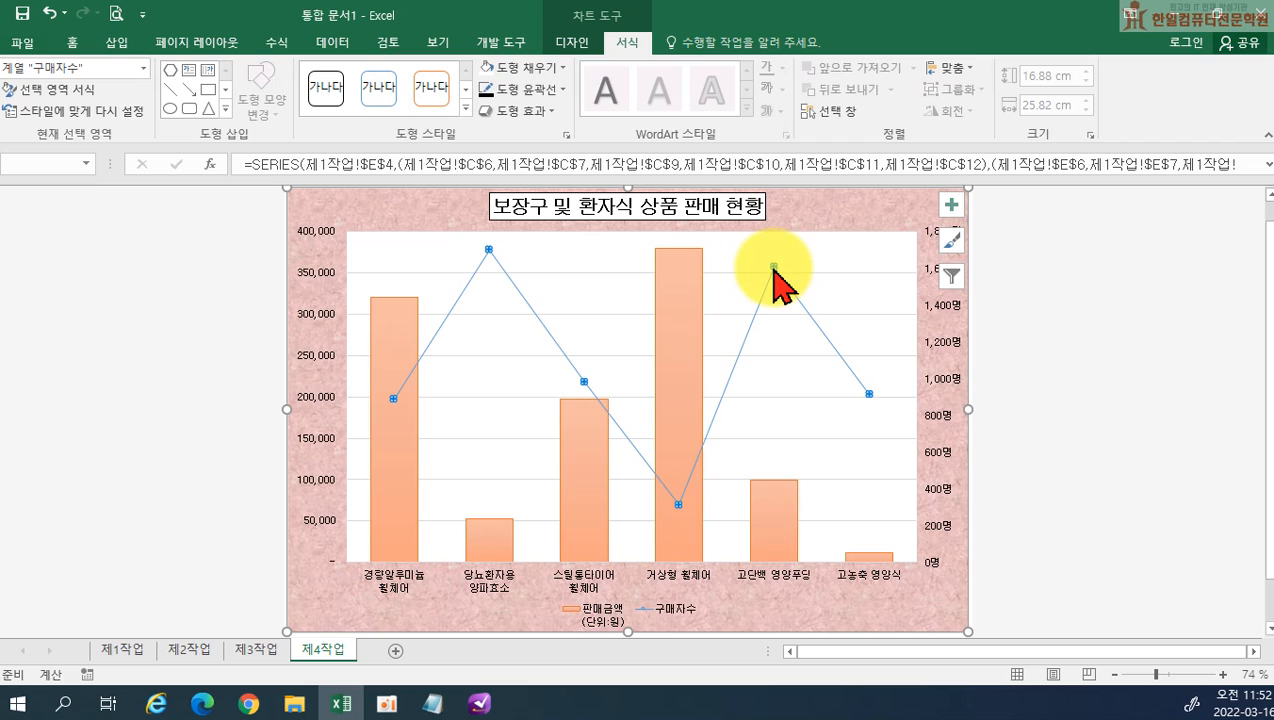
right_click(773, 268)
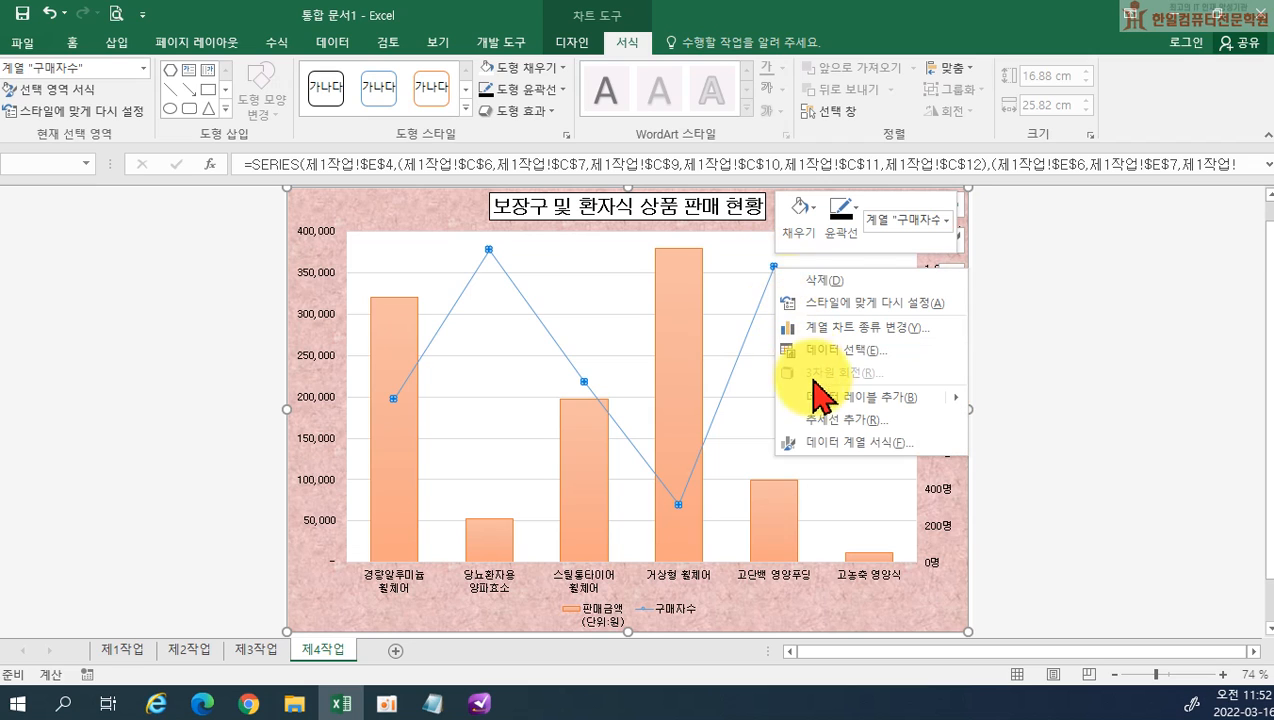
left_click(834, 446)
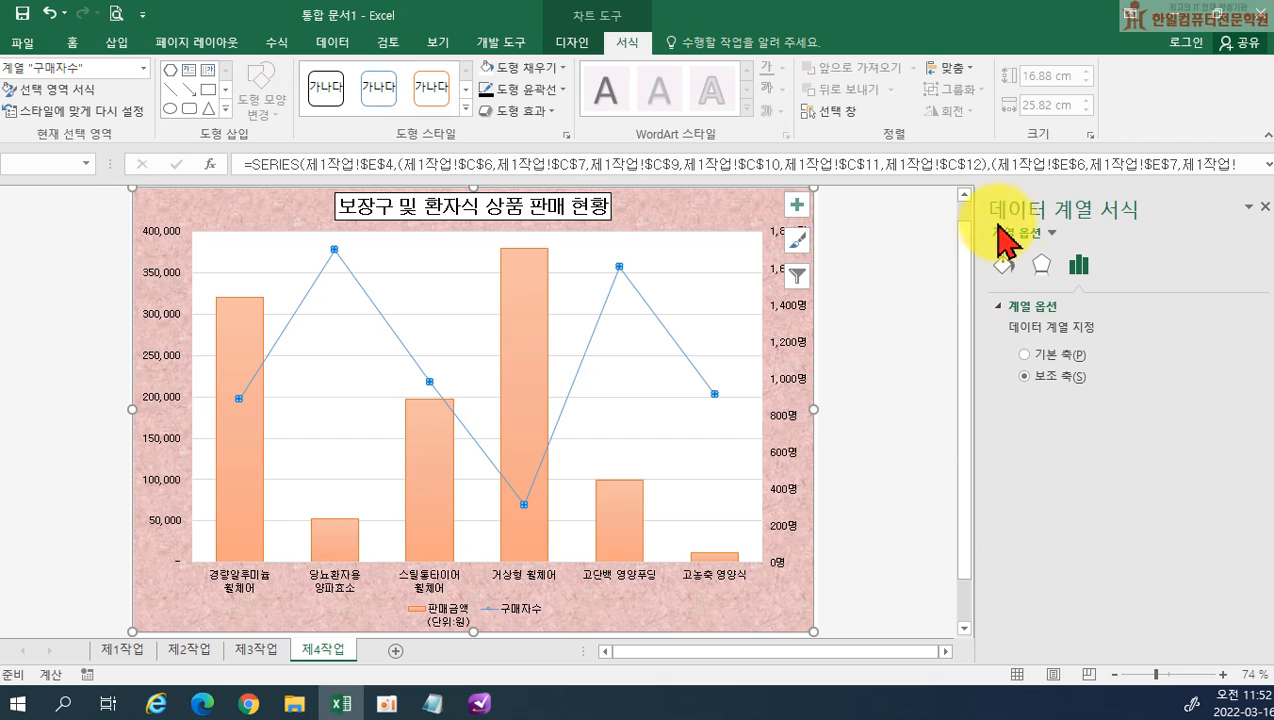
left_click(1001, 270)
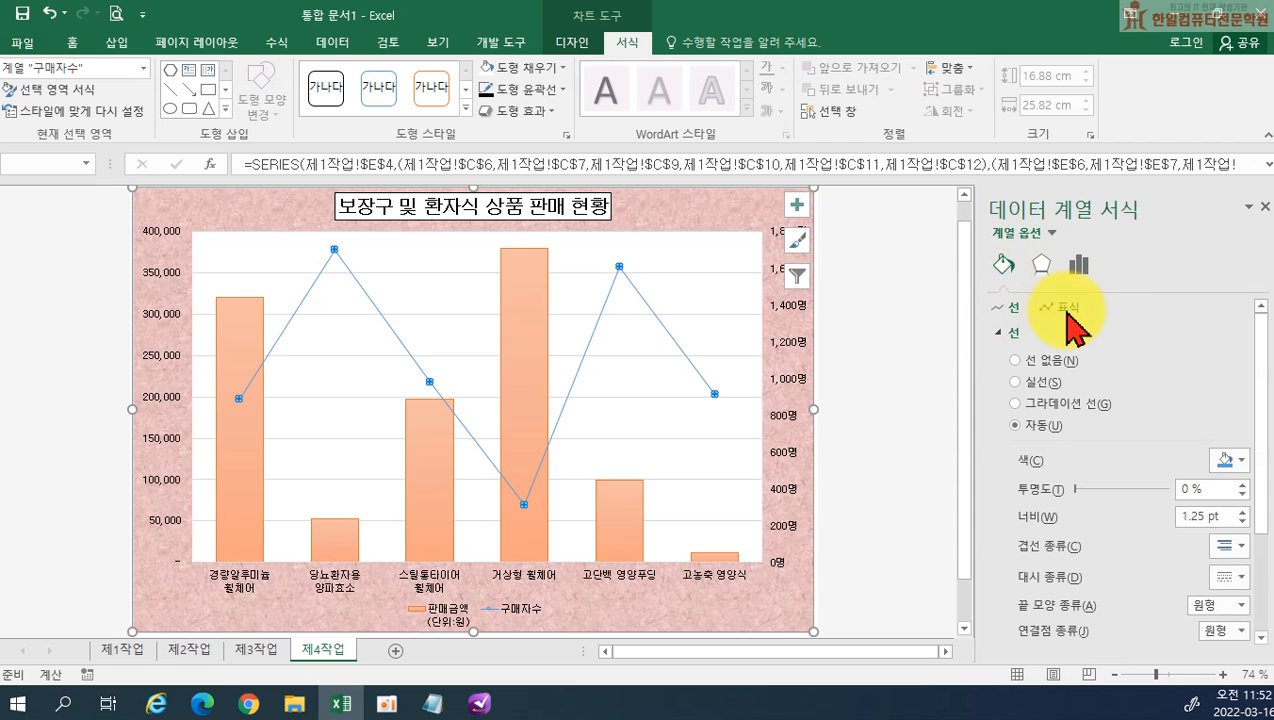
left_click(1065, 309)
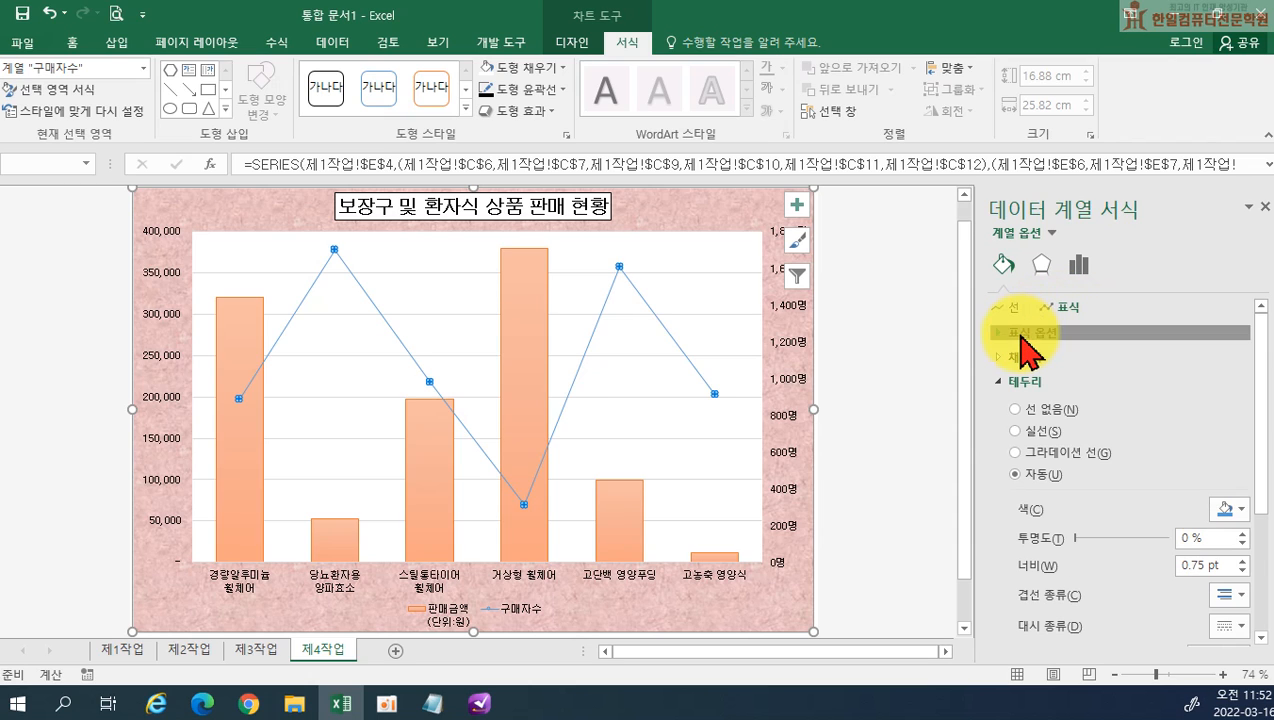
left_click(1022, 334)
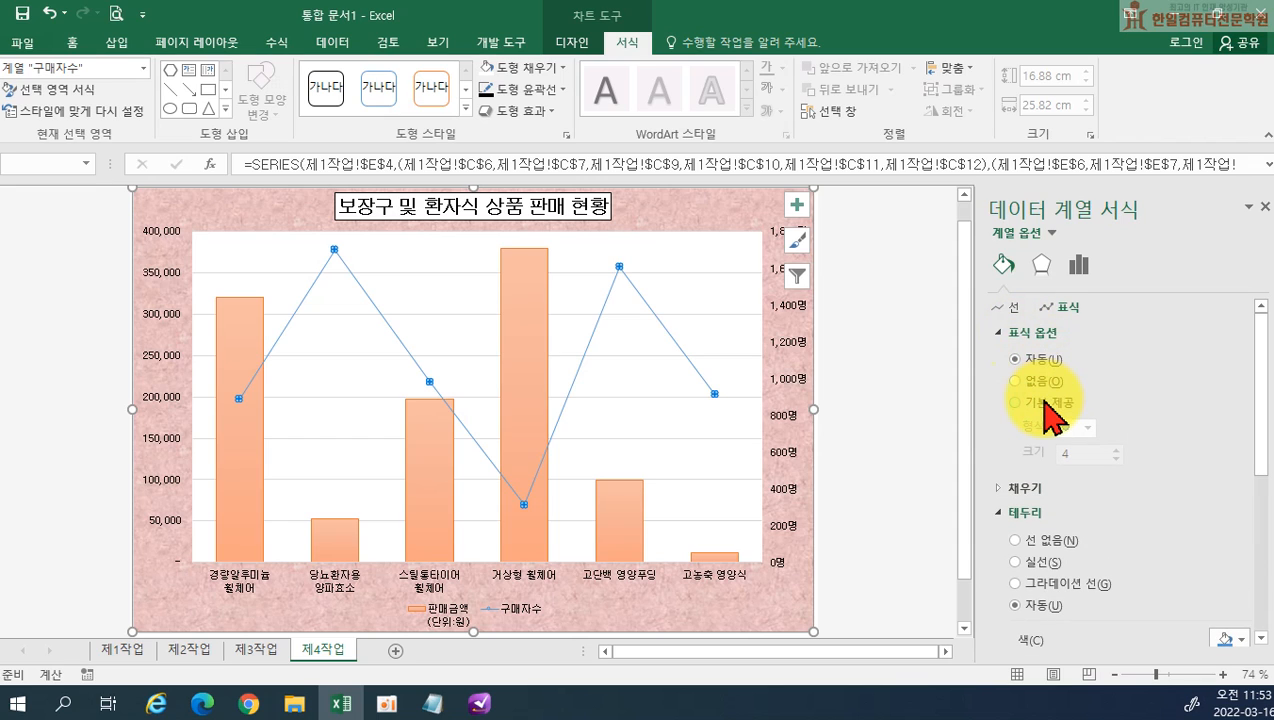
left_click(1047, 405)
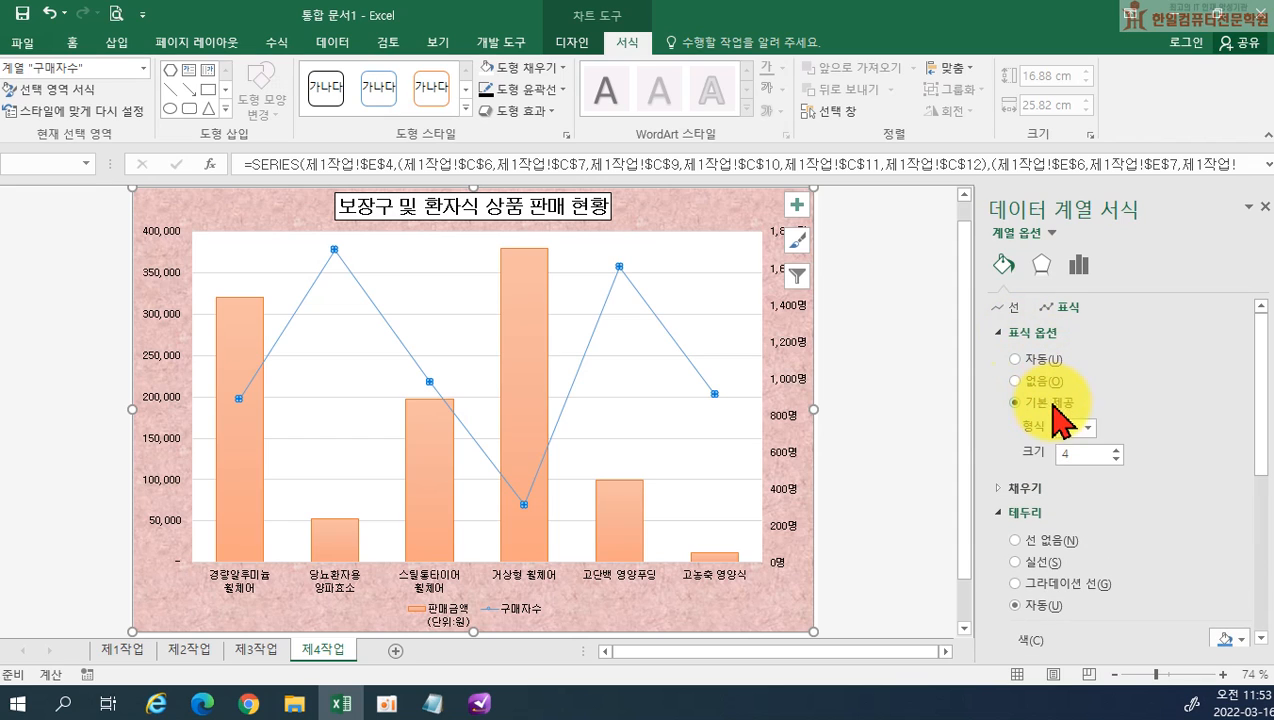
left_click(1088, 429)
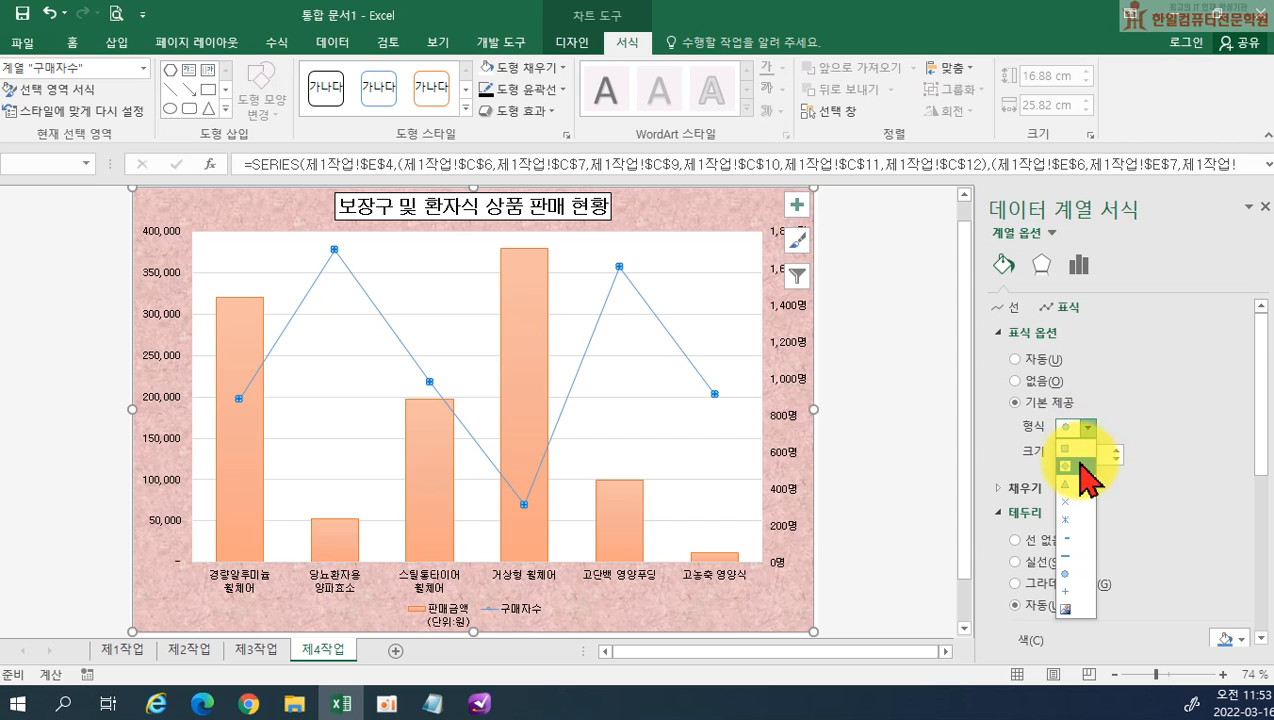
left_click(1073, 455)
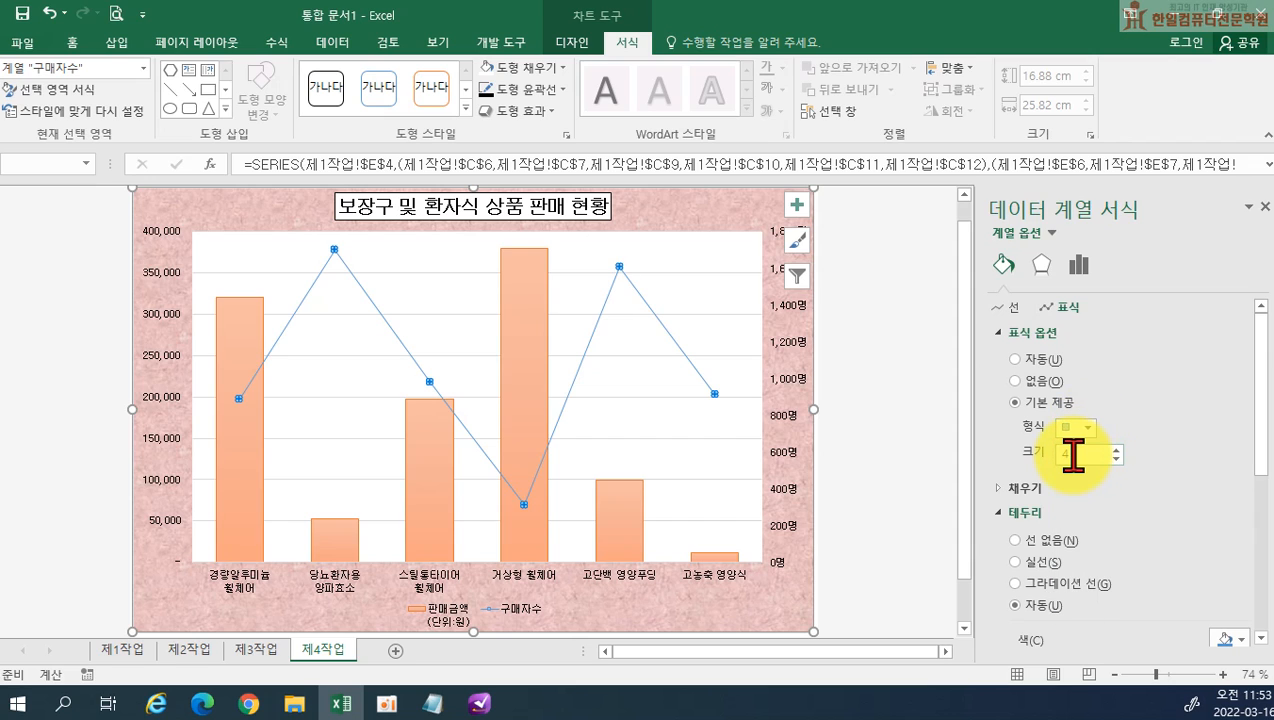
Set the marker size of the 구매자수 line to 10
left_click_drag(1075, 455, 1050, 456)
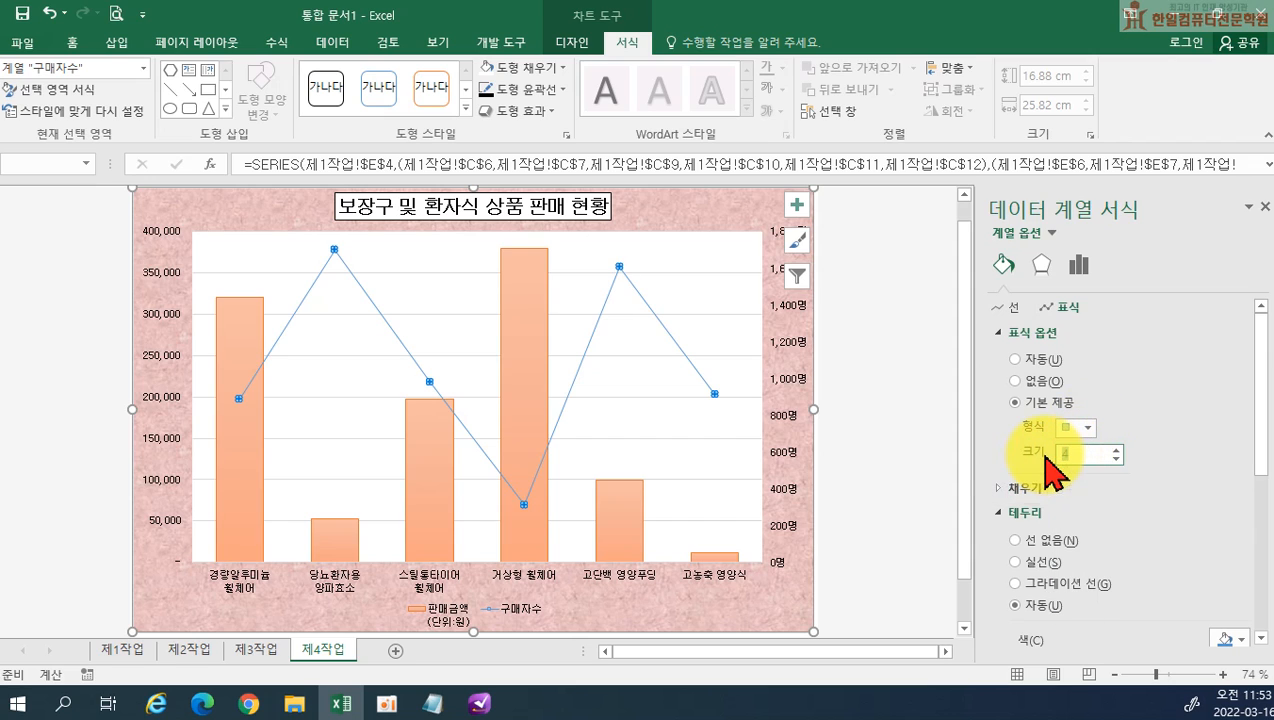
type("10")
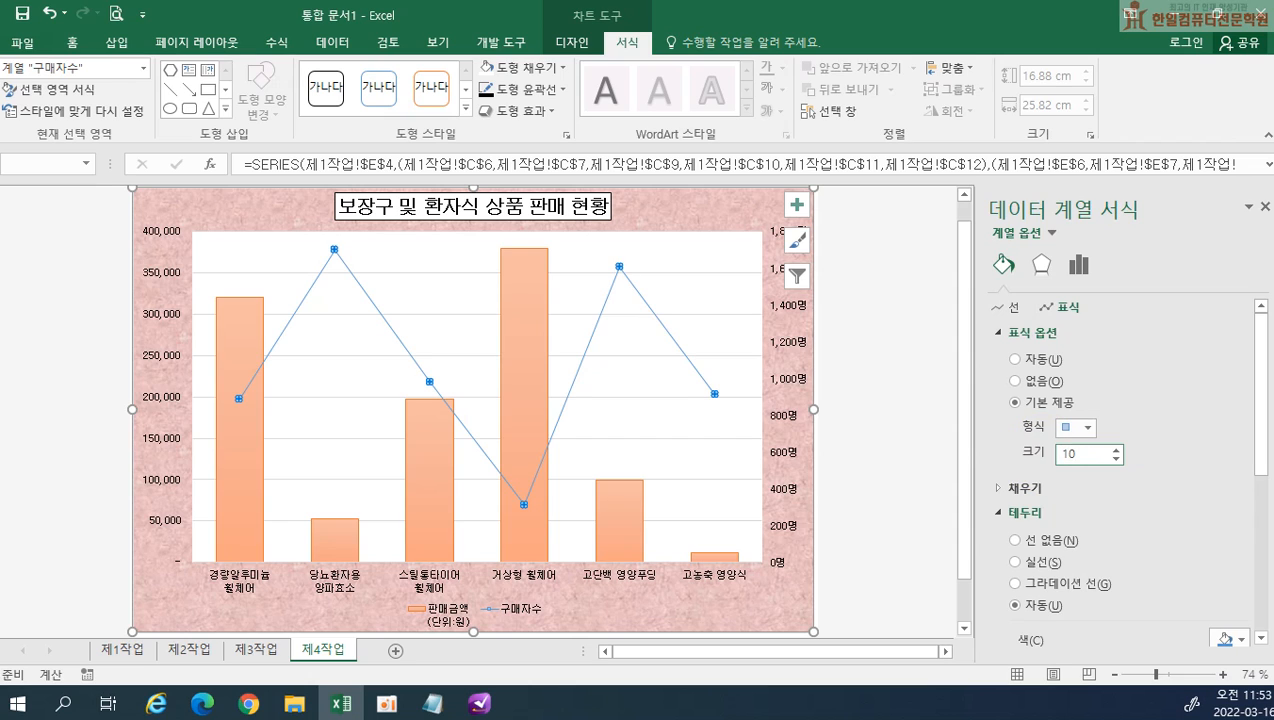
key("Return")
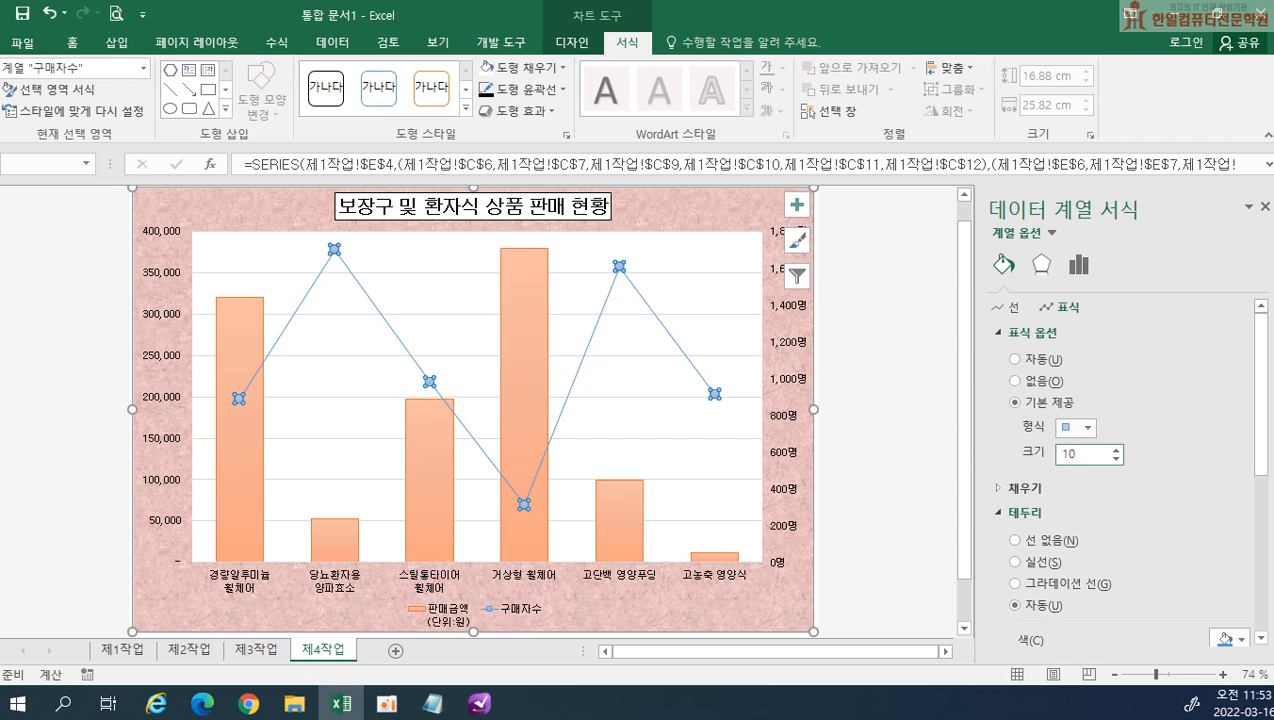
left_click(1046, 458)
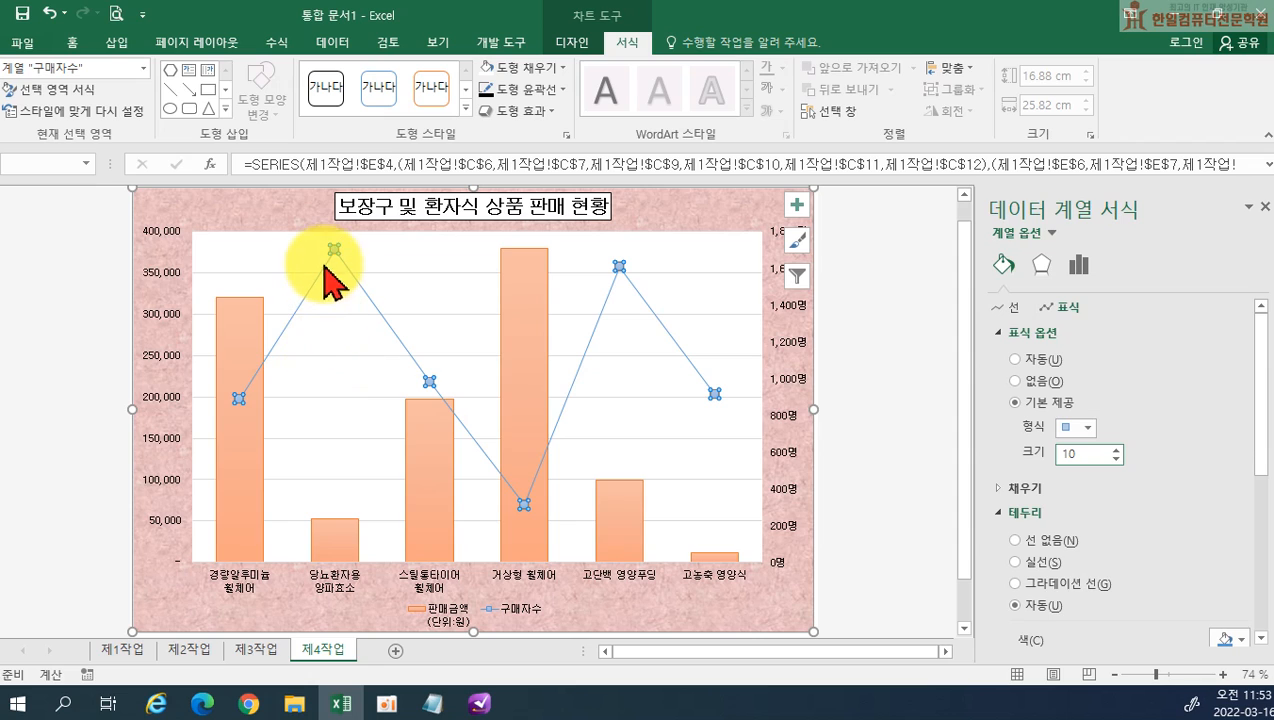
Add a data label to only the 당뇨환자용 양파효소 point of the 구매자수 line
mouse_move(334, 250)
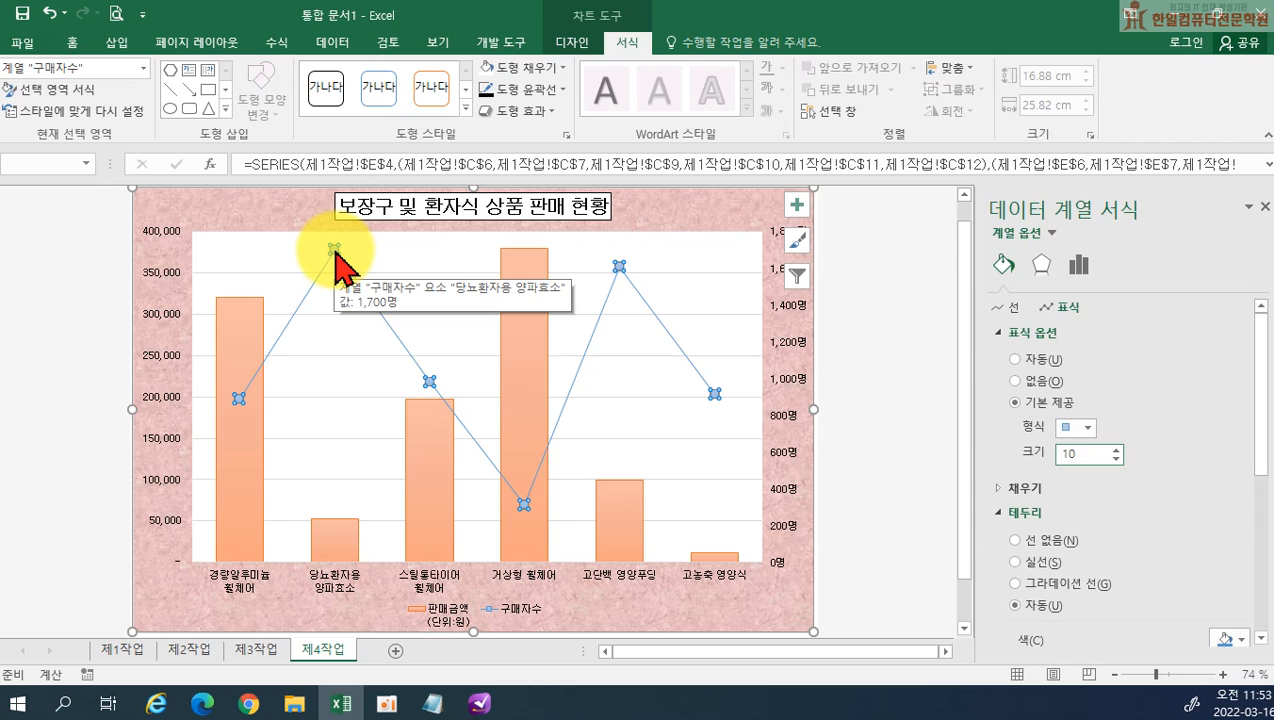
left_click(334, 250)
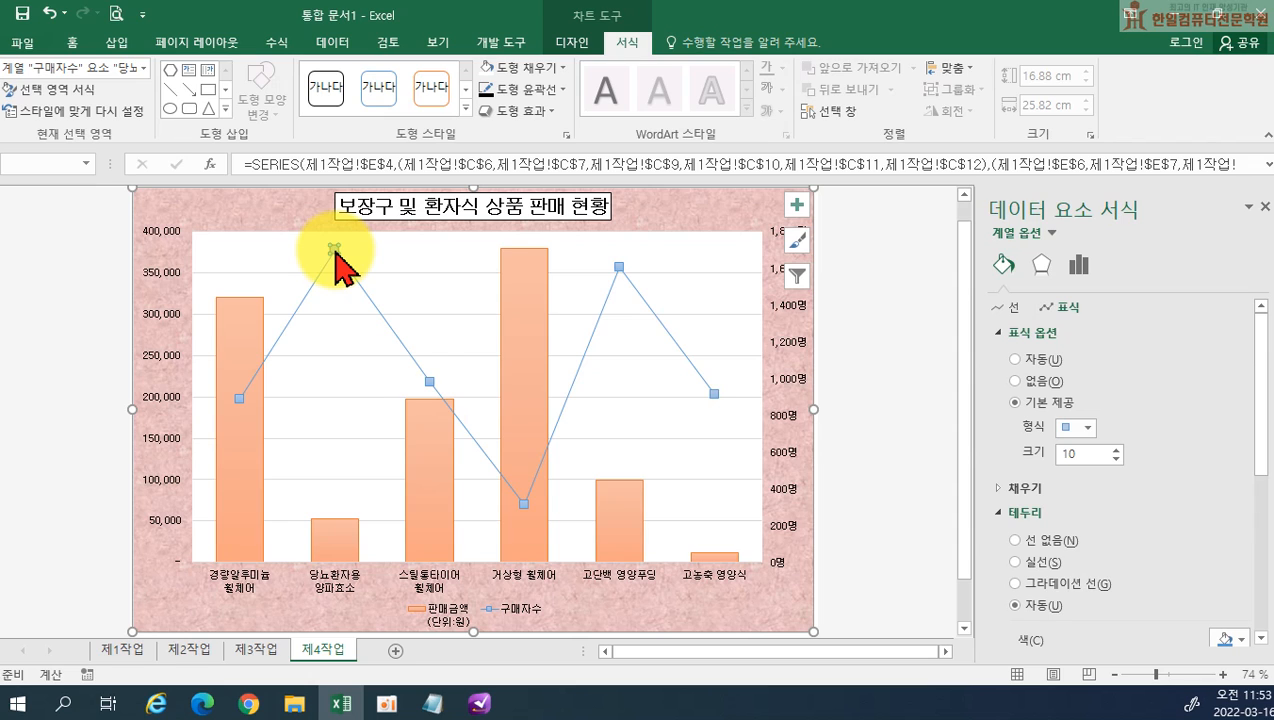
right_click(338, 262)
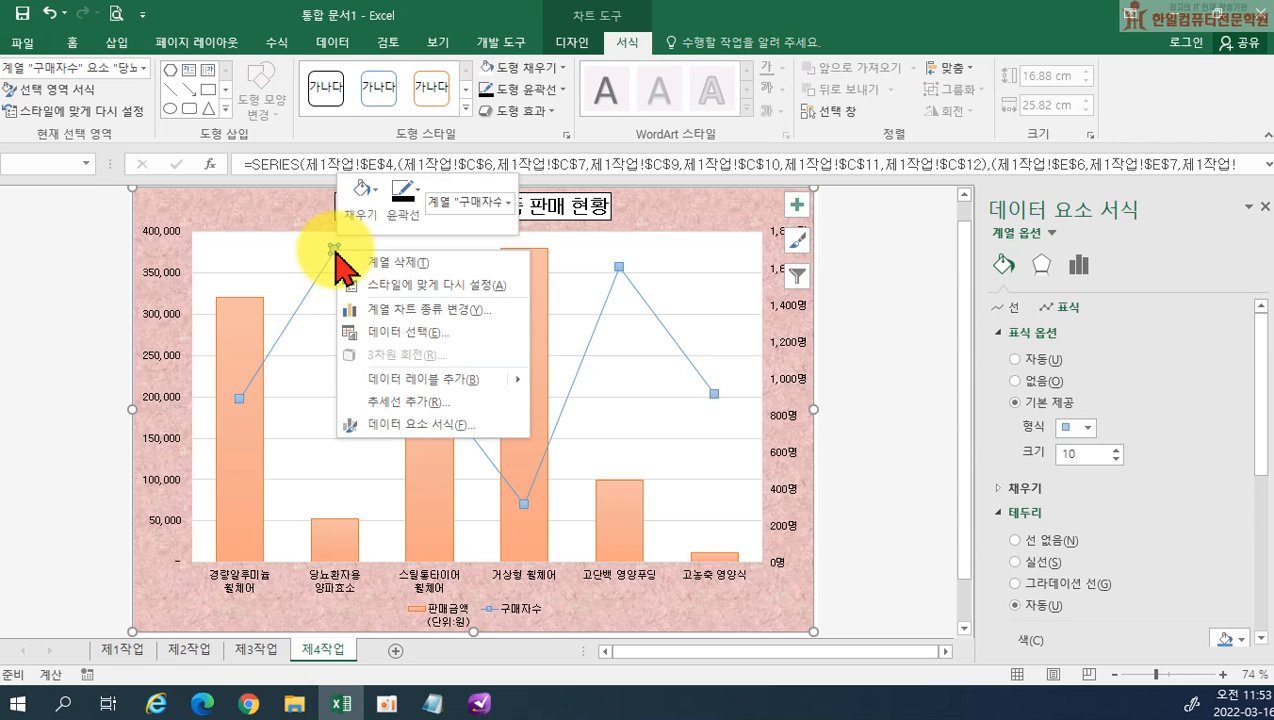
left_click(395, 380)
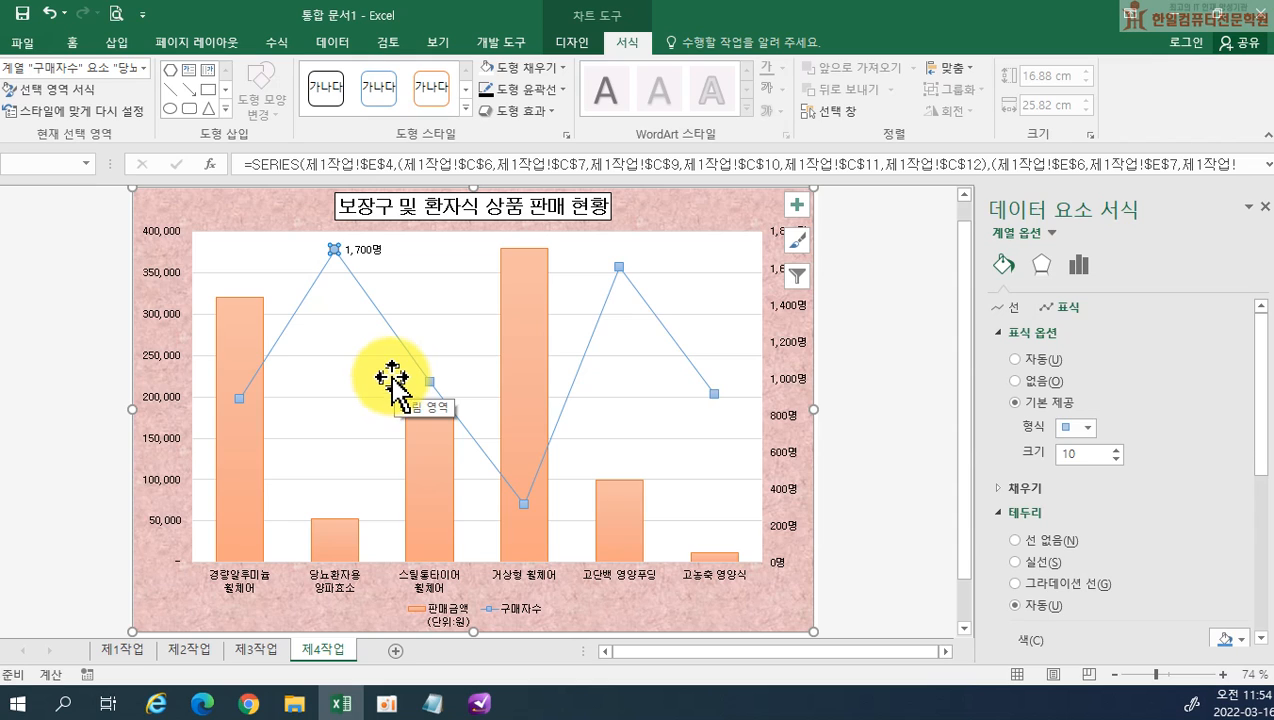
Place the data label of the 당뇨환자용 양파효소 point above its marker (위쪽) and deselect the chart
left_click(363, 250)
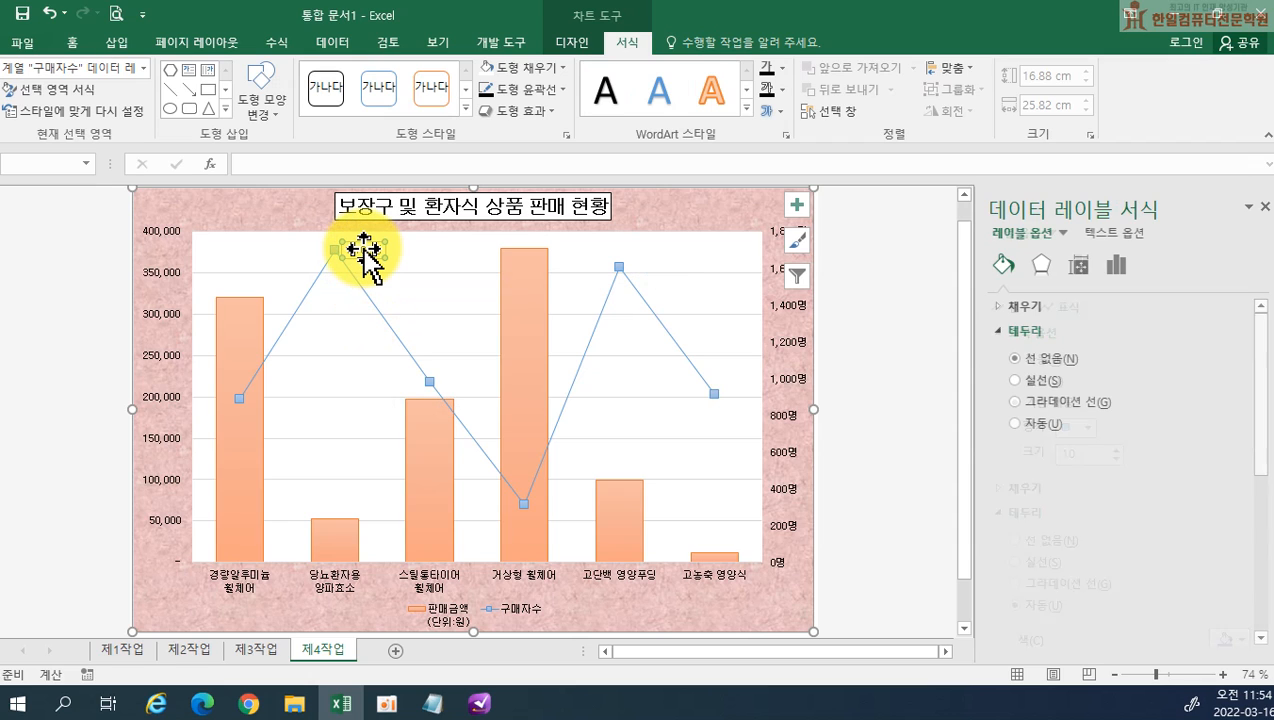
left_click(362, 250)
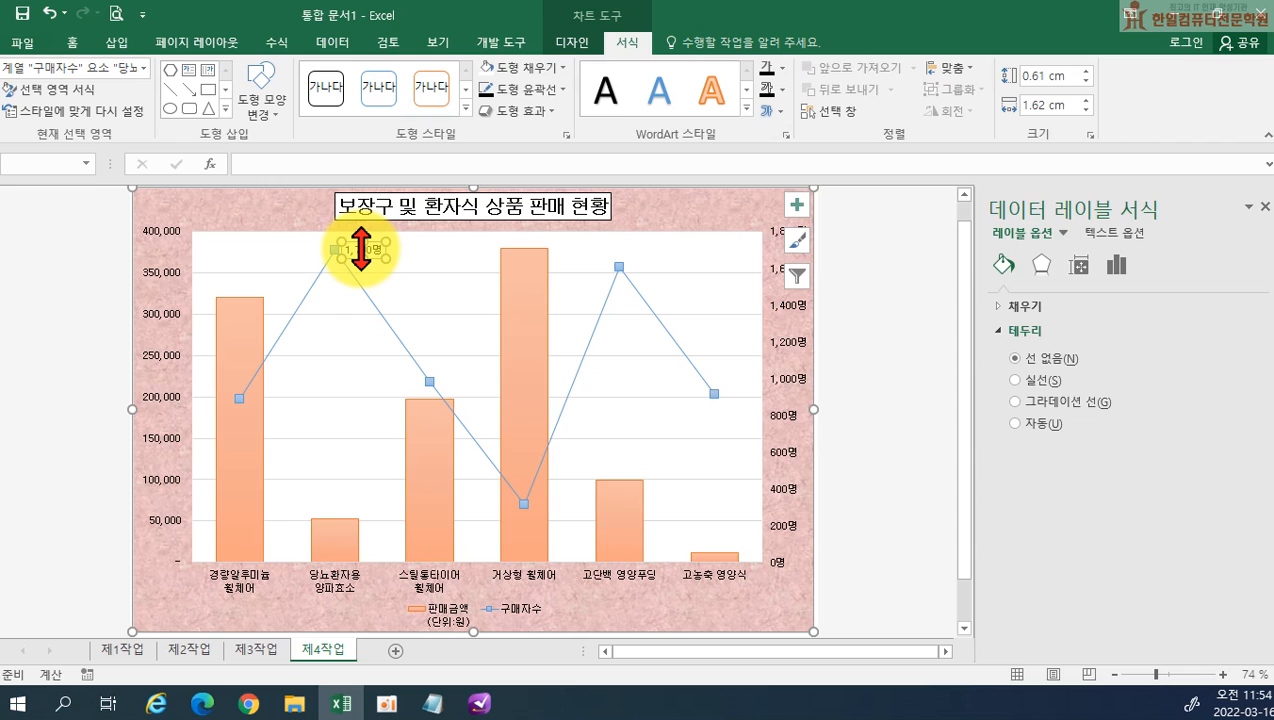
right_click(361, 253)
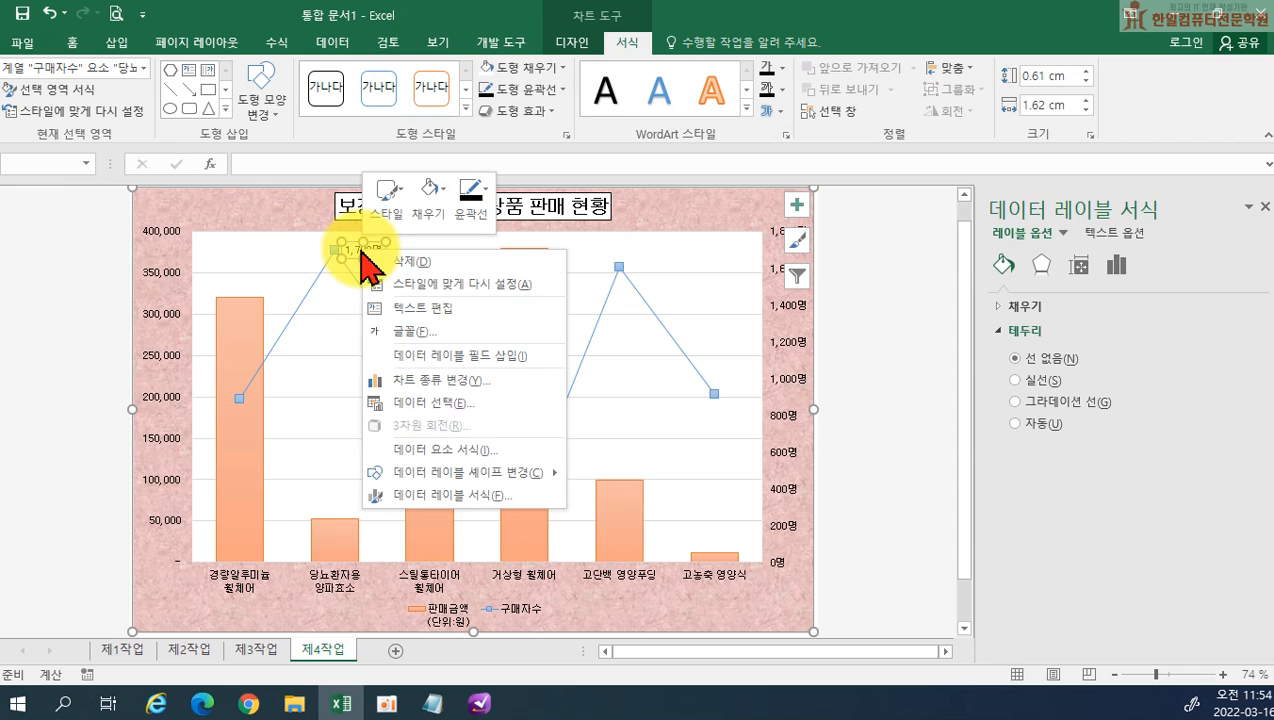
left_click(467, 495)
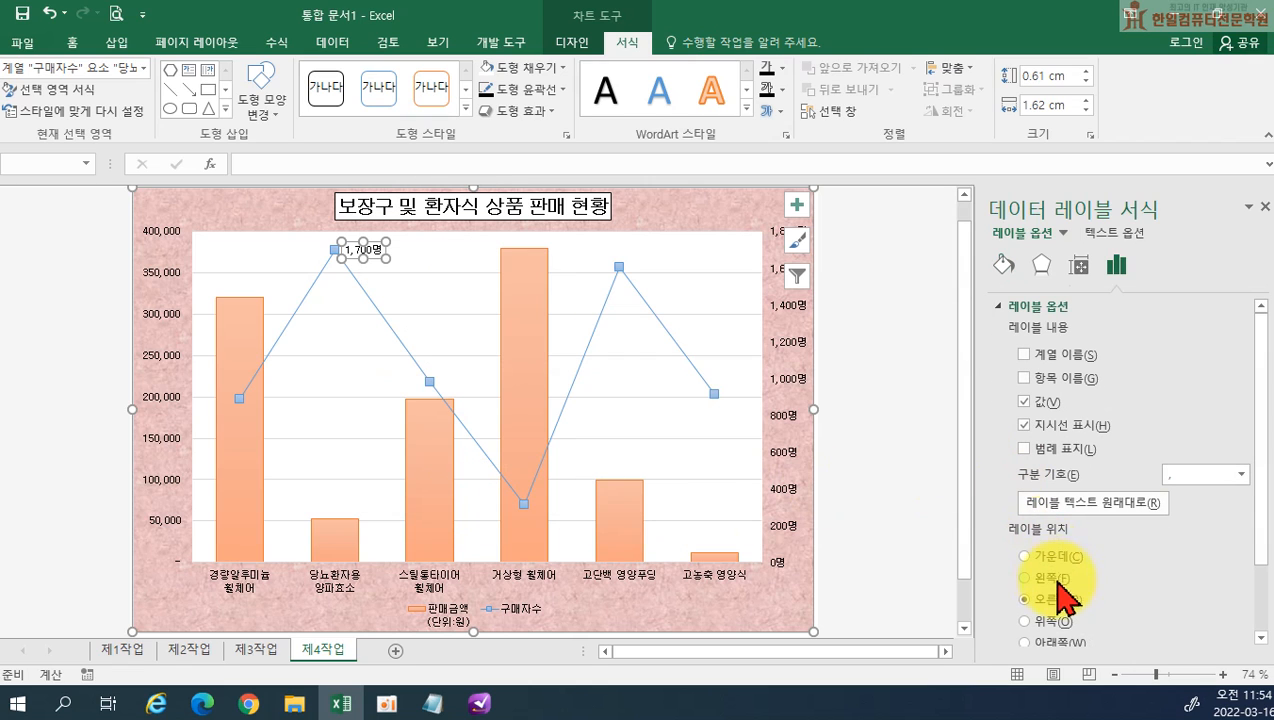
left_click(1053, 622)
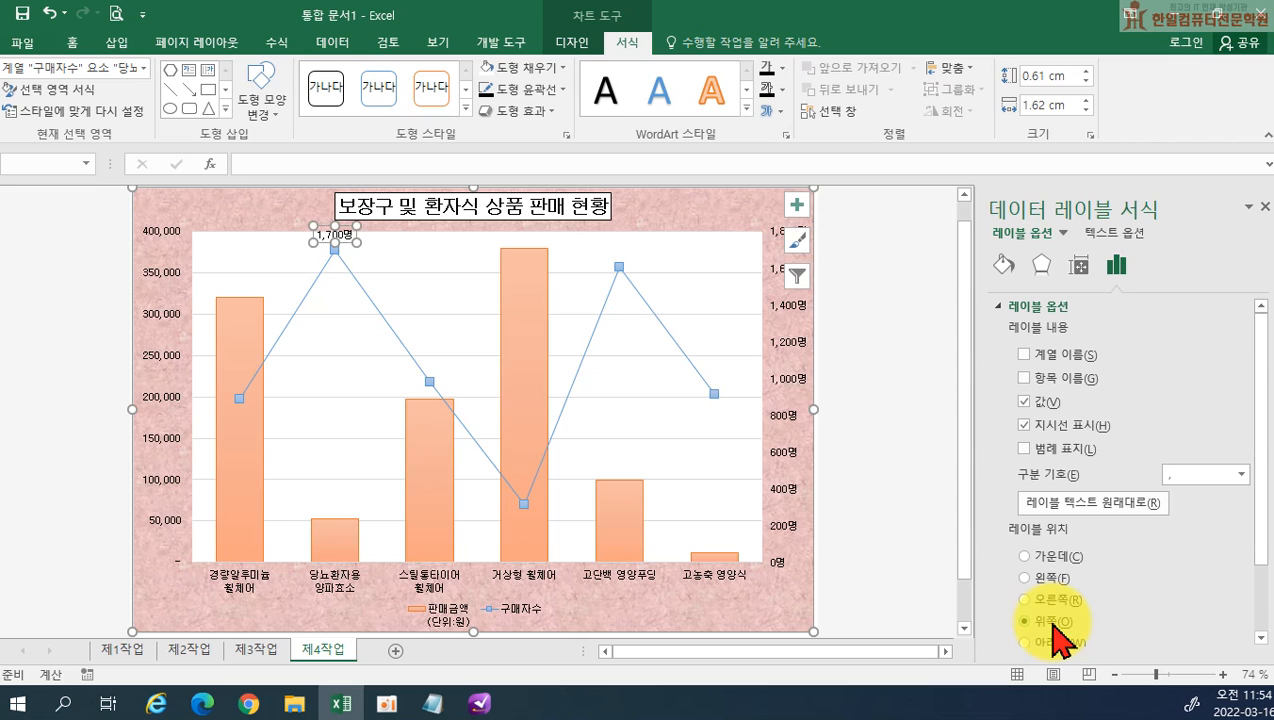
left_click(643, 420)
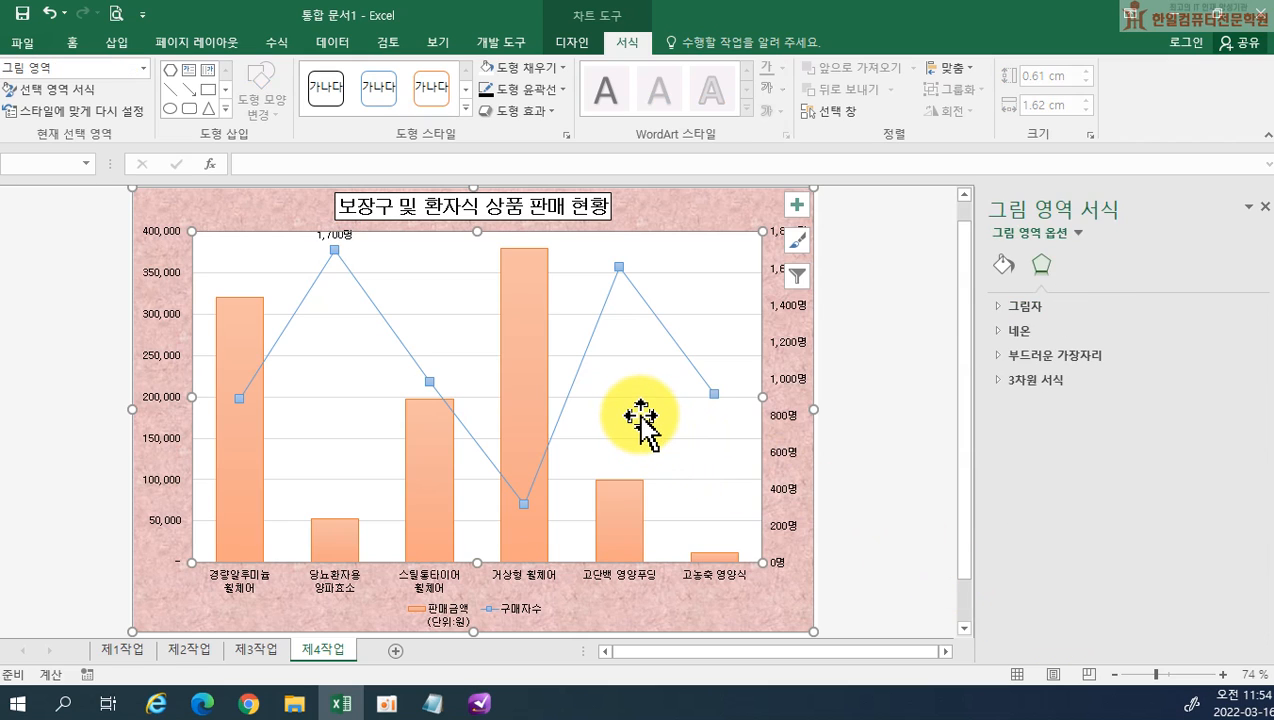
left_click(855, 385)
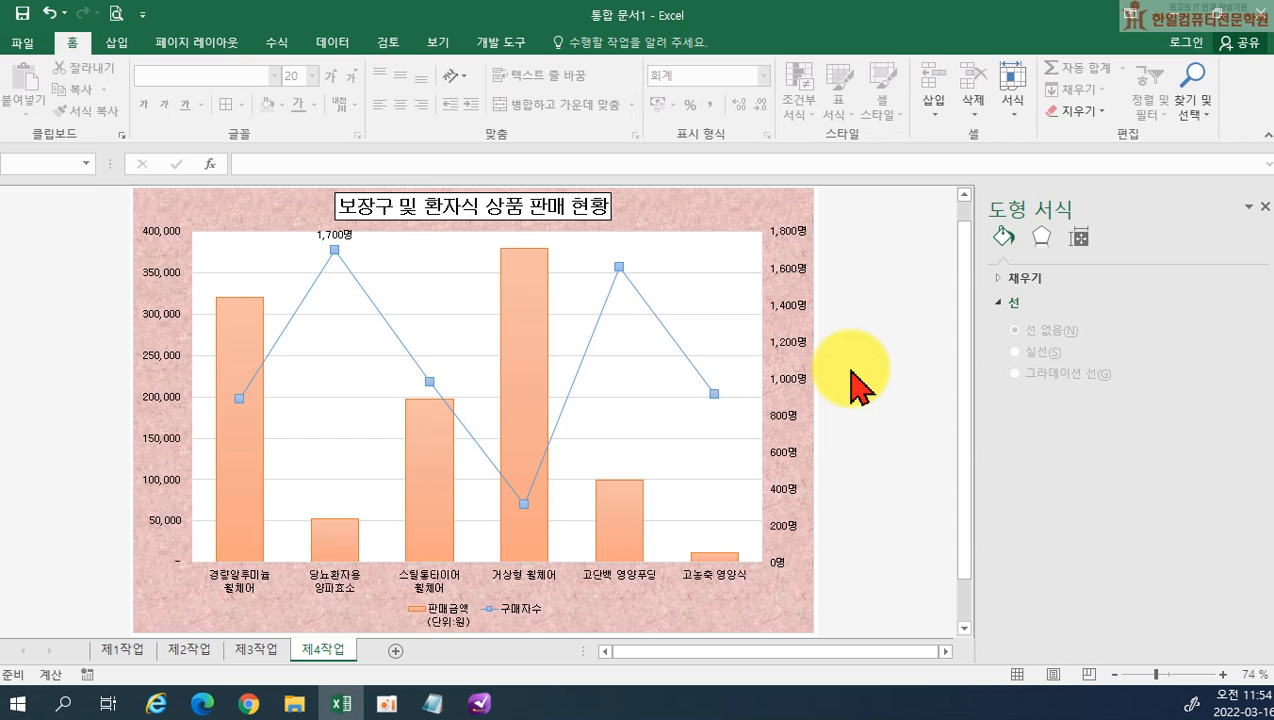
Format the chart's major gridlines as black dashed (파선) lines
left_click(709, 315)
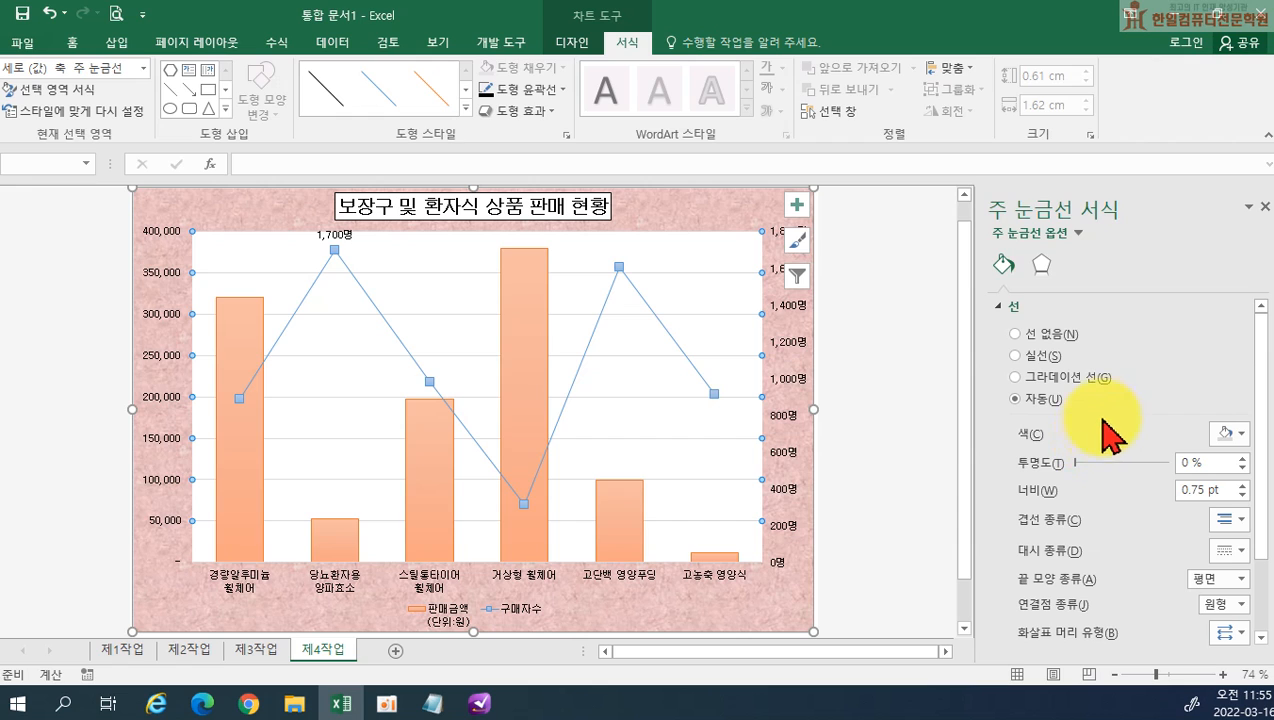
scroll(1092, 405, "down", 1)
scroll(1110, 465, "up", 1)
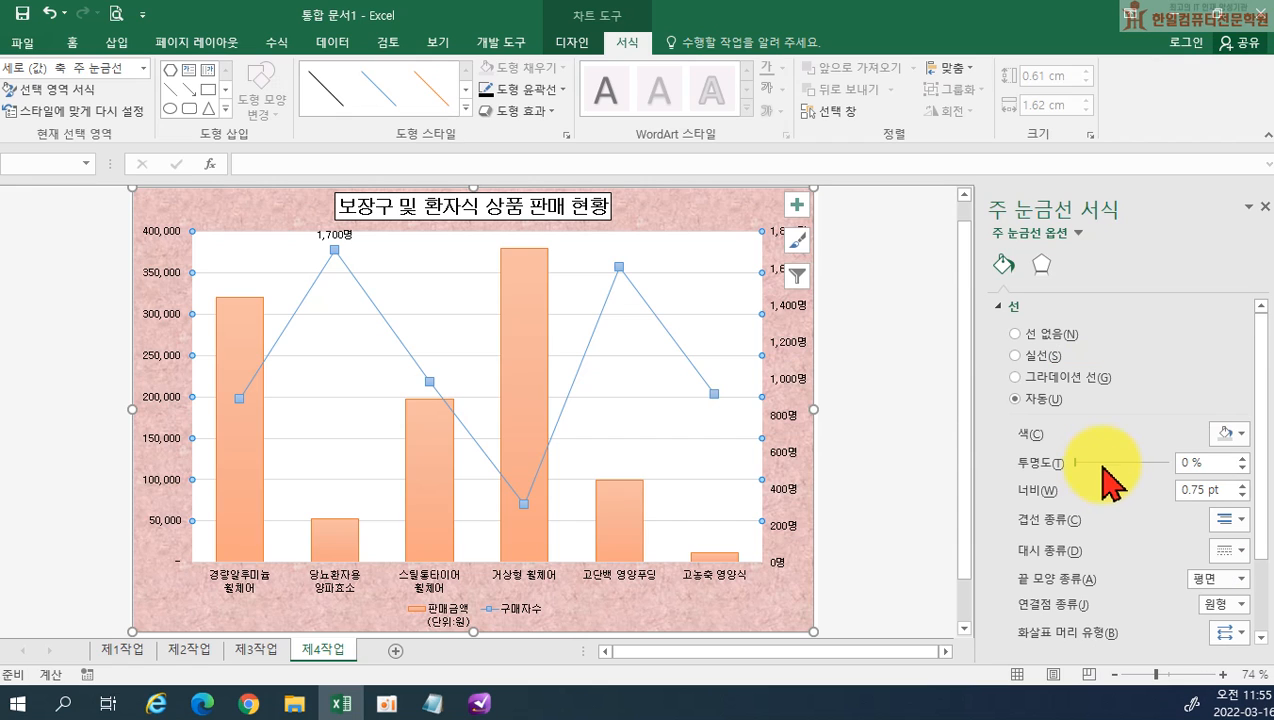
left_click(1229, 433)
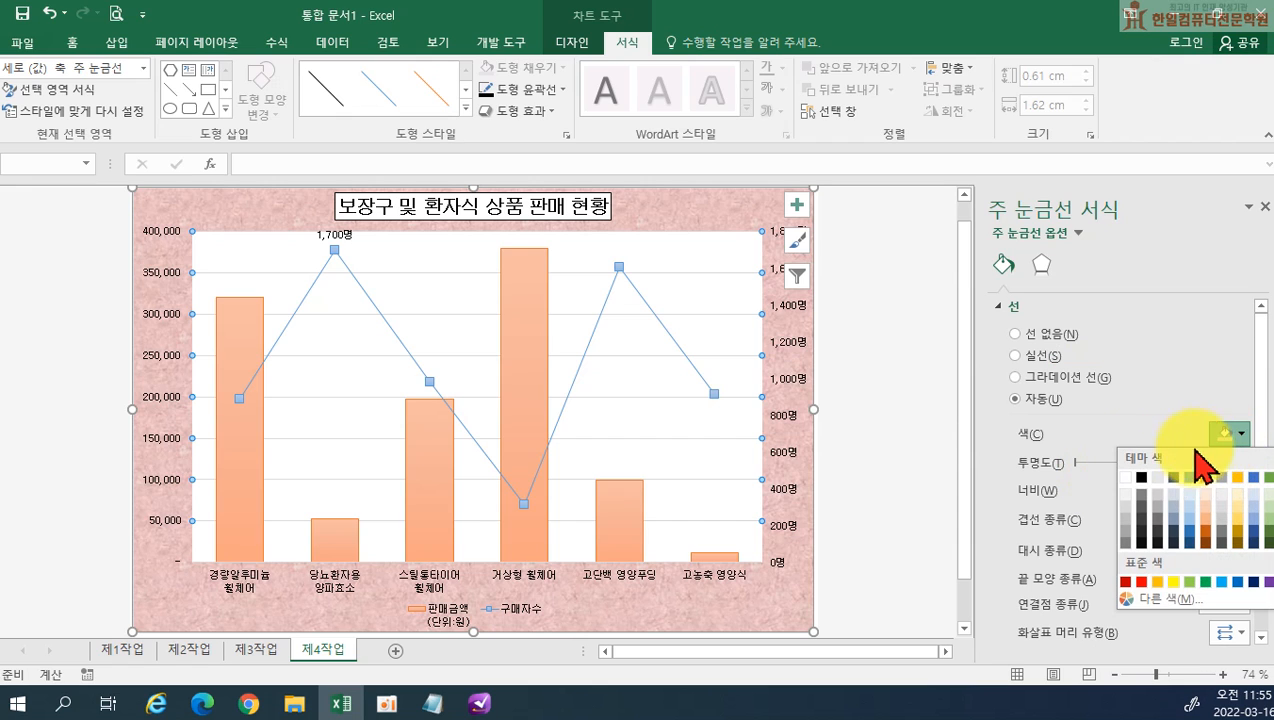
left_click(1143, 477)
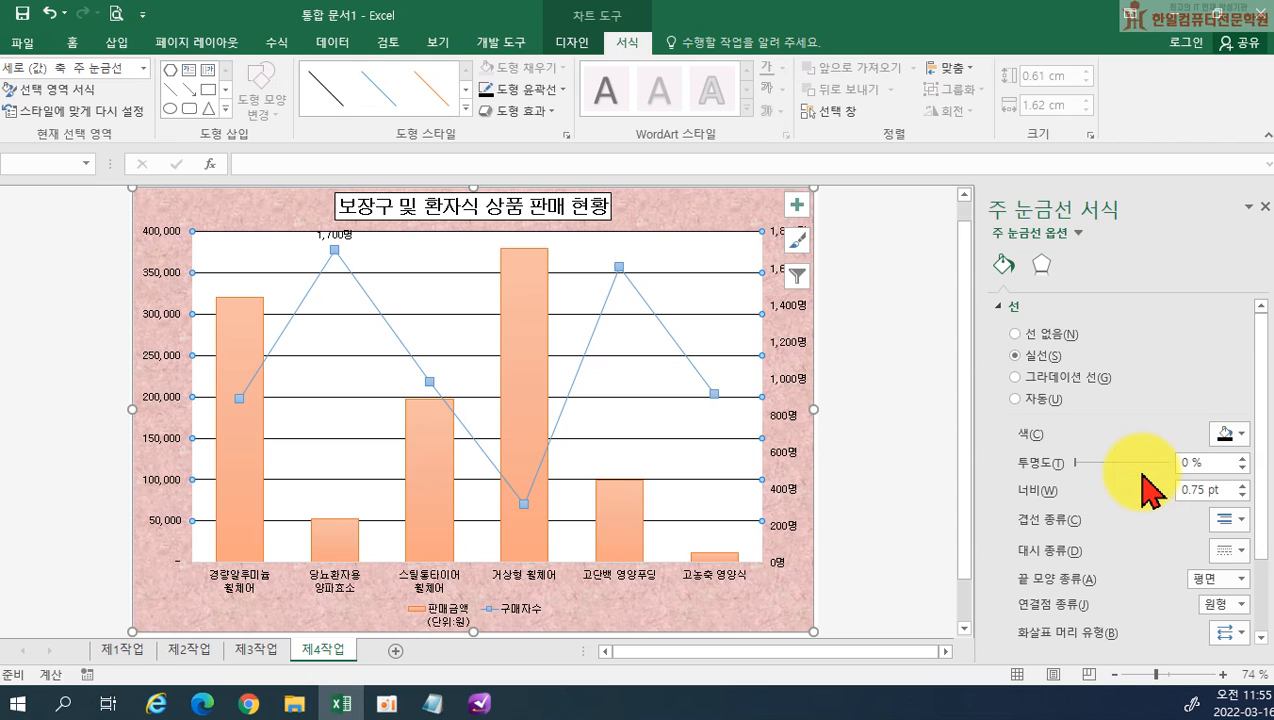
left_click(1231, 550)
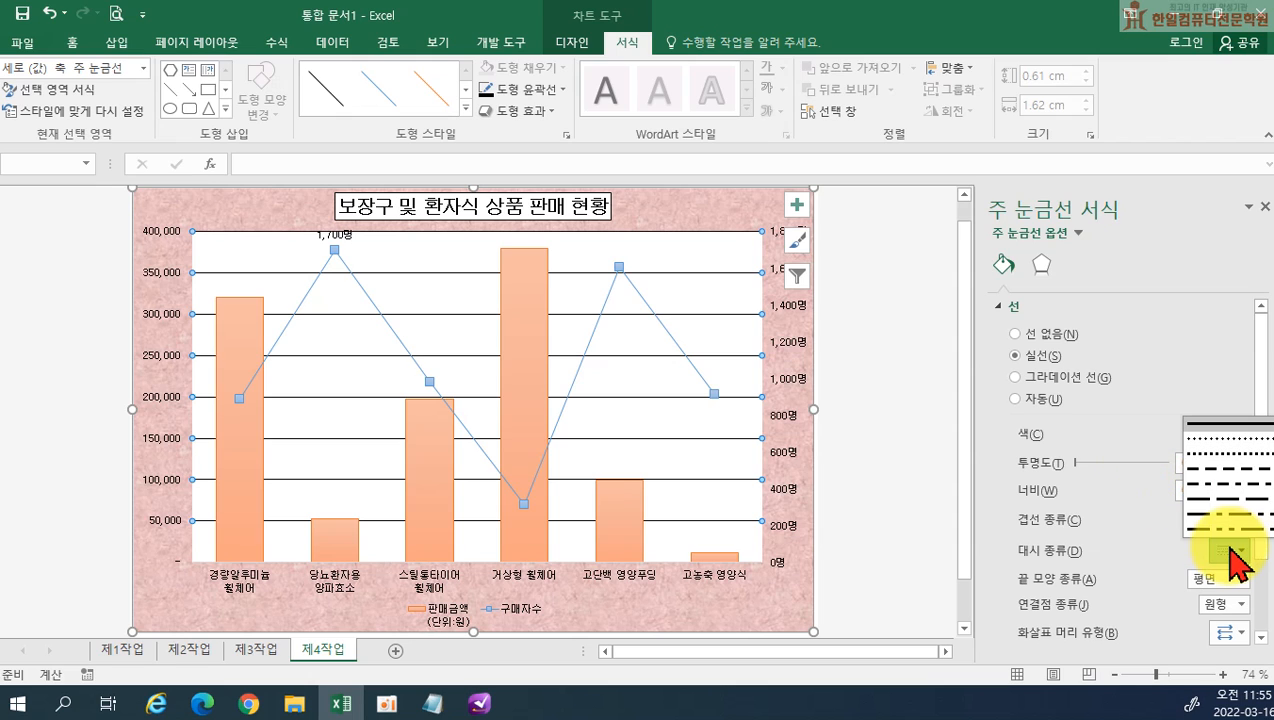
left_click(1225, 470)
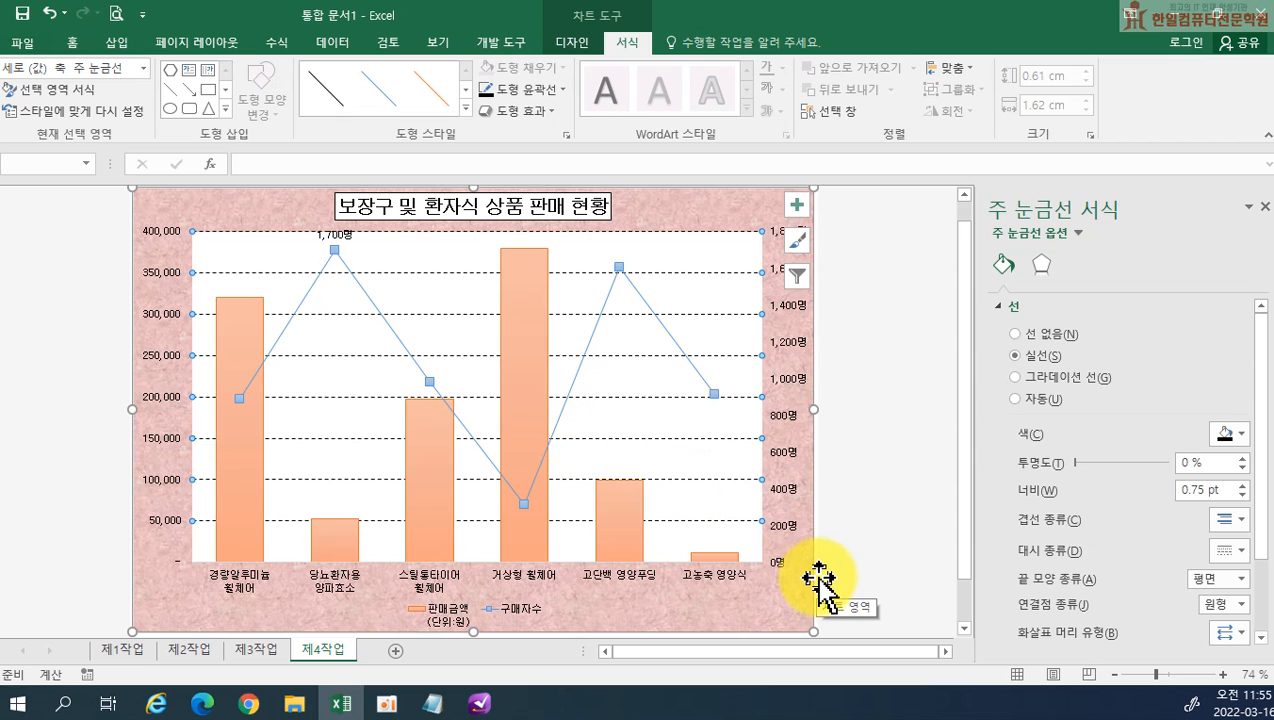
Set the major unit of the secondary vertical axis (구매자수) to 300
left_click(782, 470)
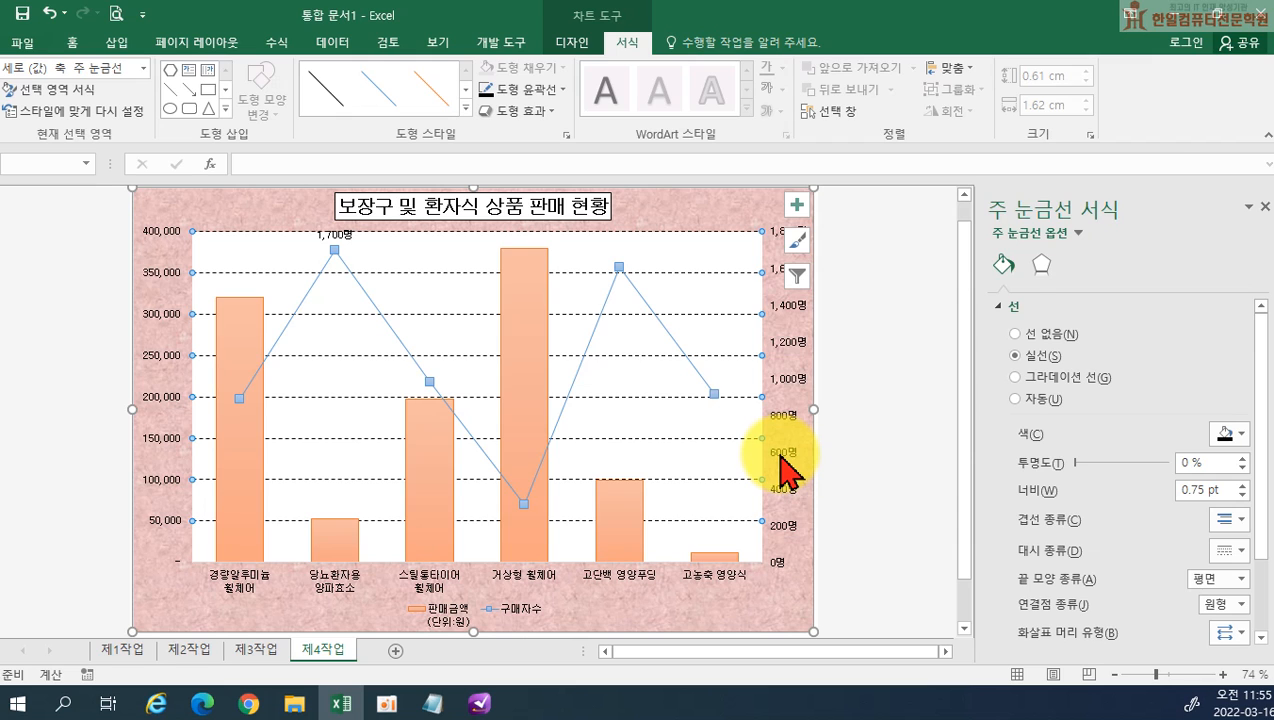
right_click(785, 470)
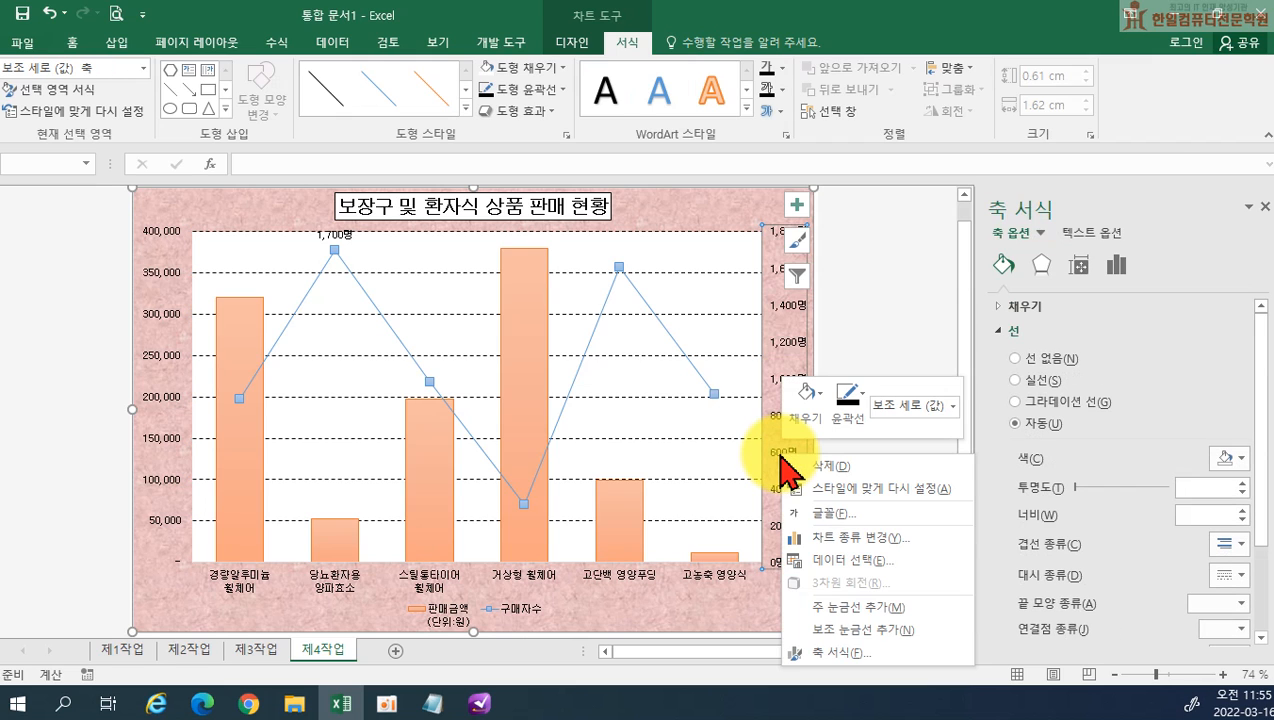
left_click(830, 654)
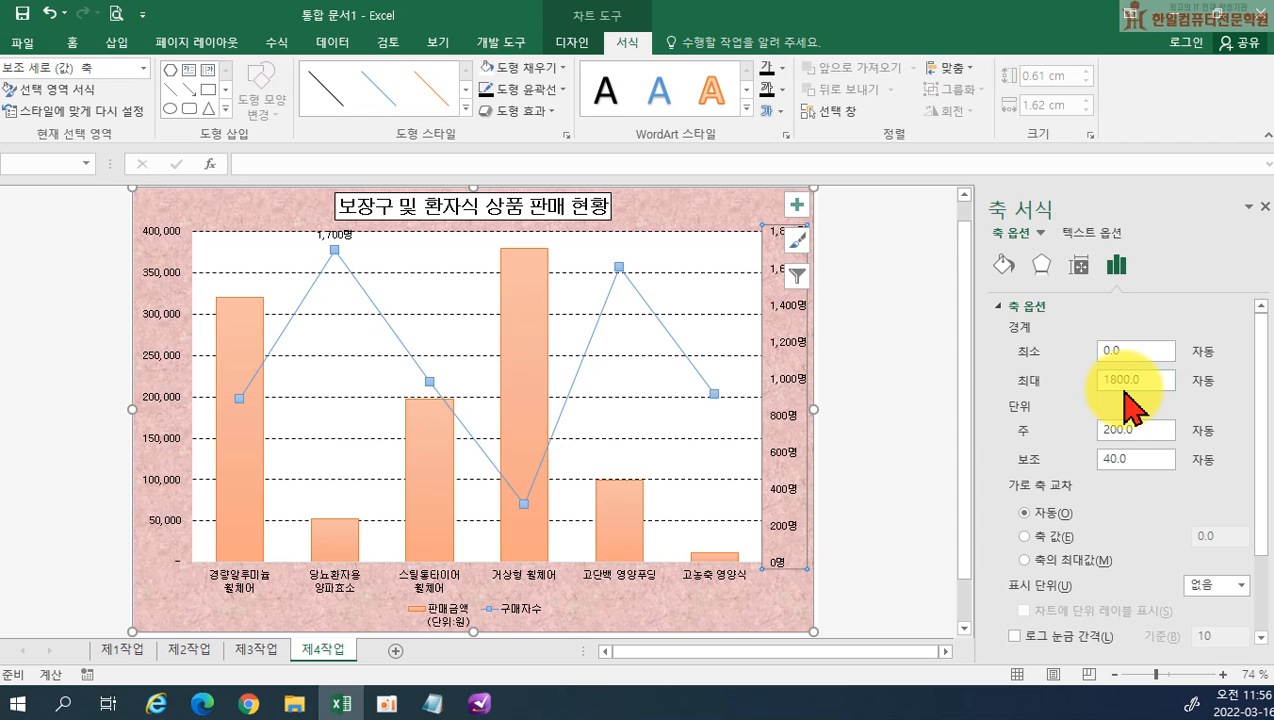
left_click(1135, 431)
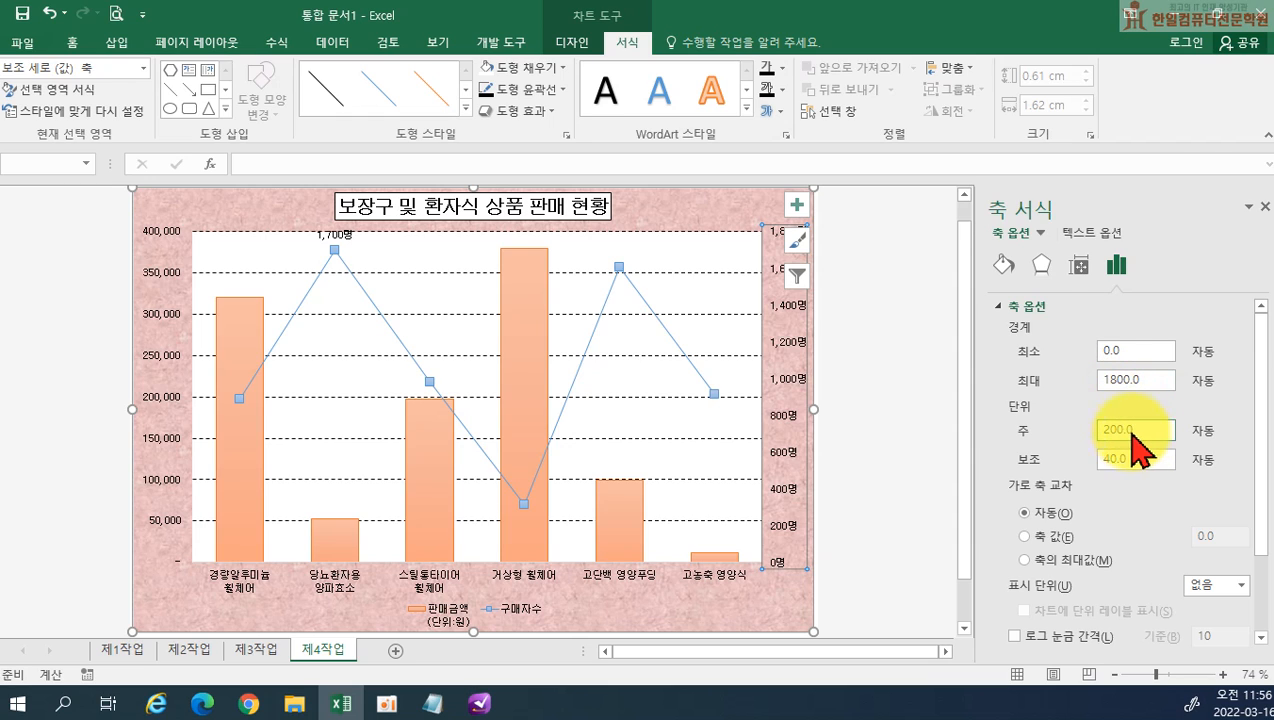
type("300")
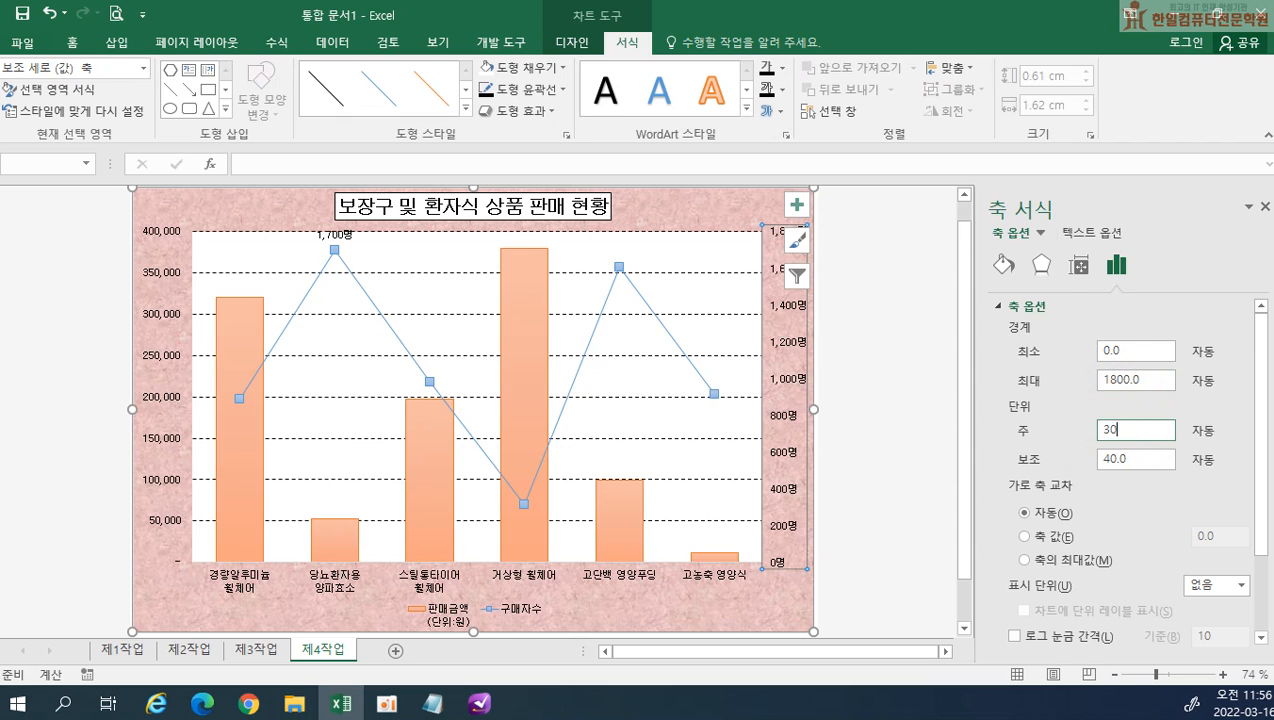
key("Return")
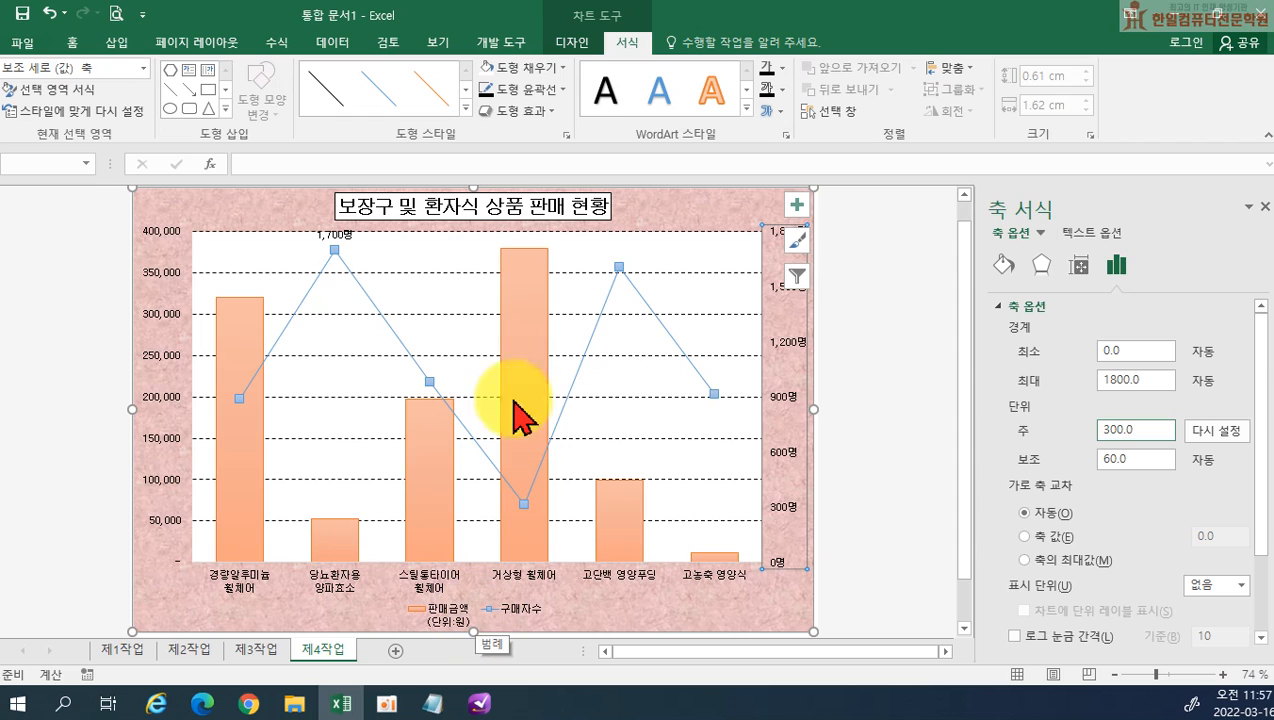
Edit the 판매금액 series in the chart's source data so its name is 판매금액(단위:원) on one line
left_click(577, 45)
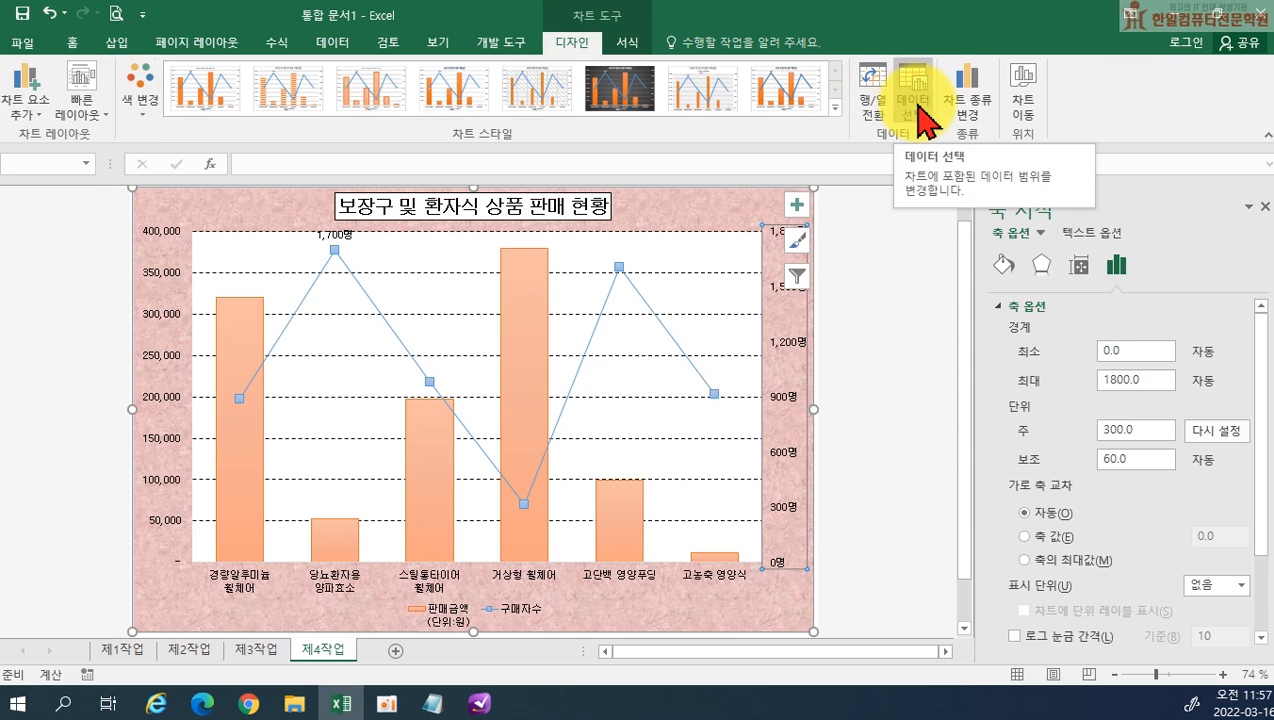
left_click(914, 102)
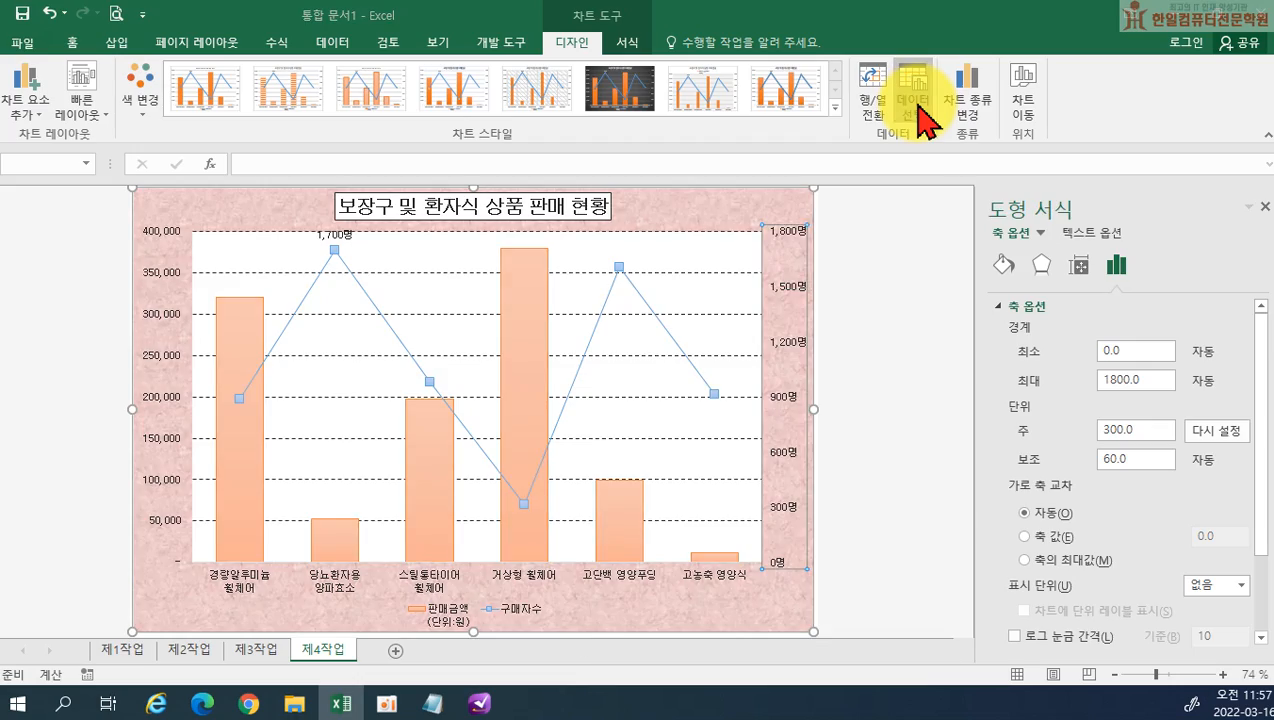
left_click_drag(711, 212, 1006, 237)
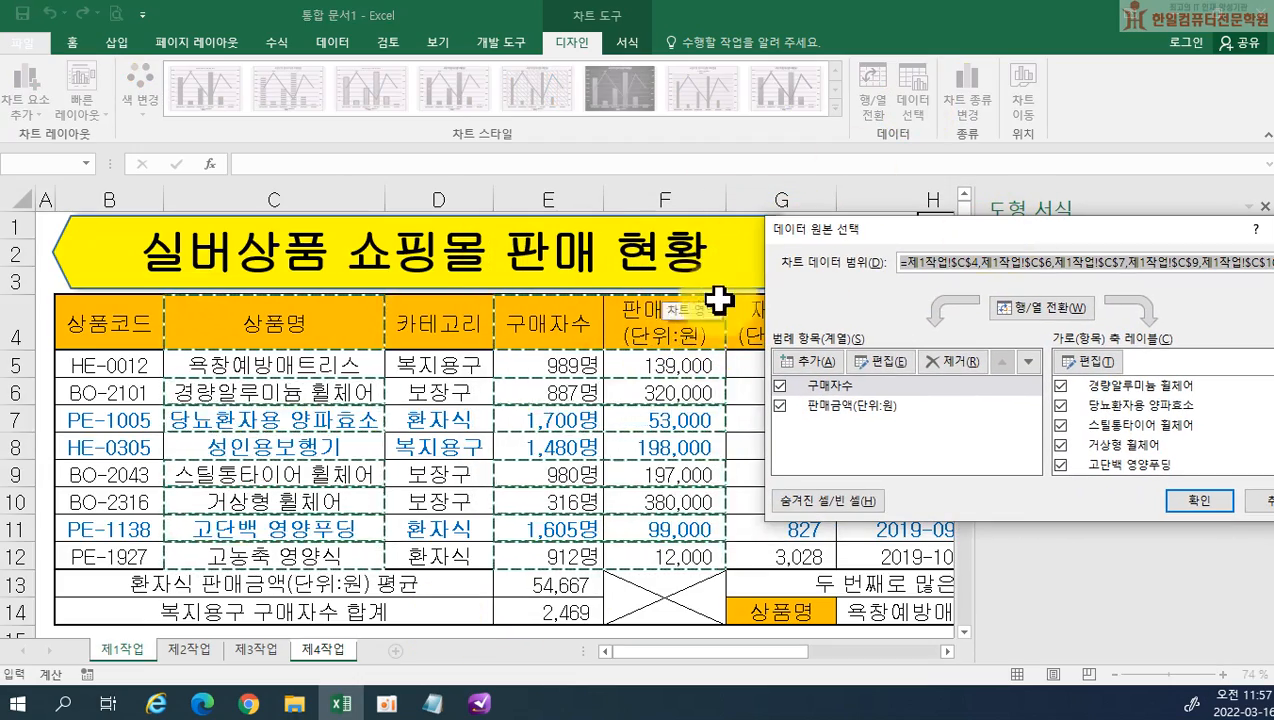
left_click(838, 408)
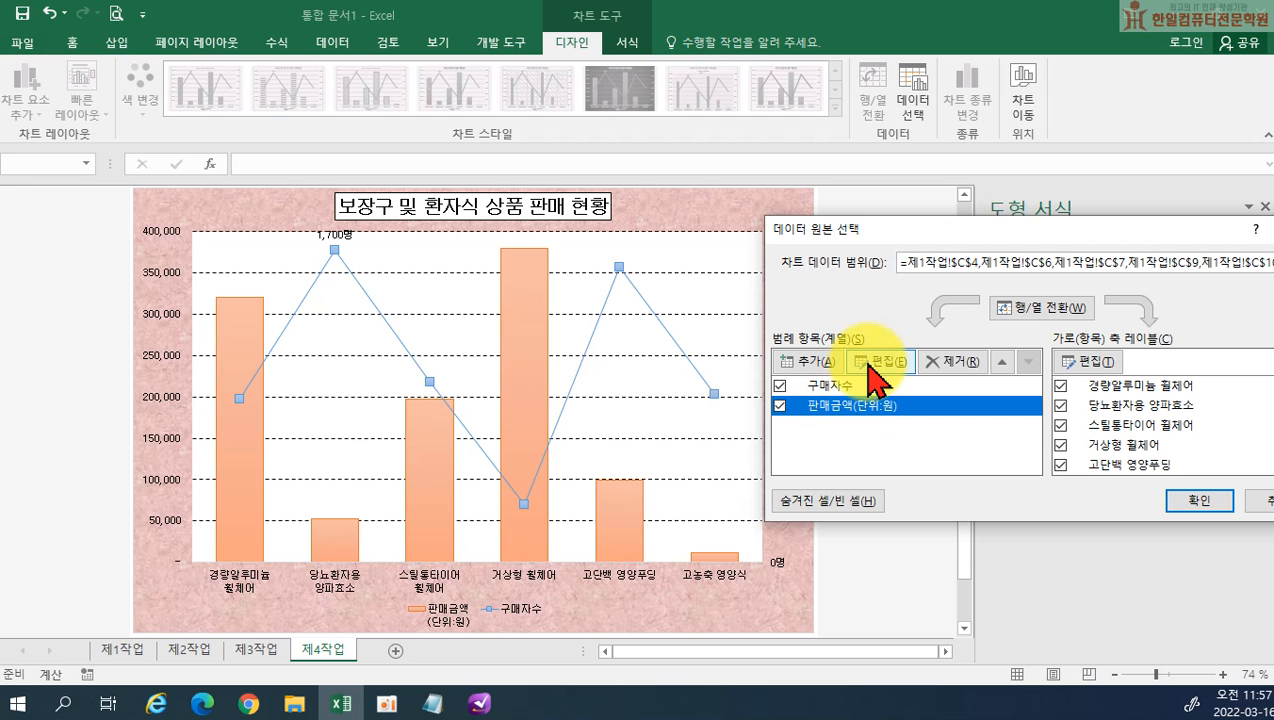
left_click(869, 363)
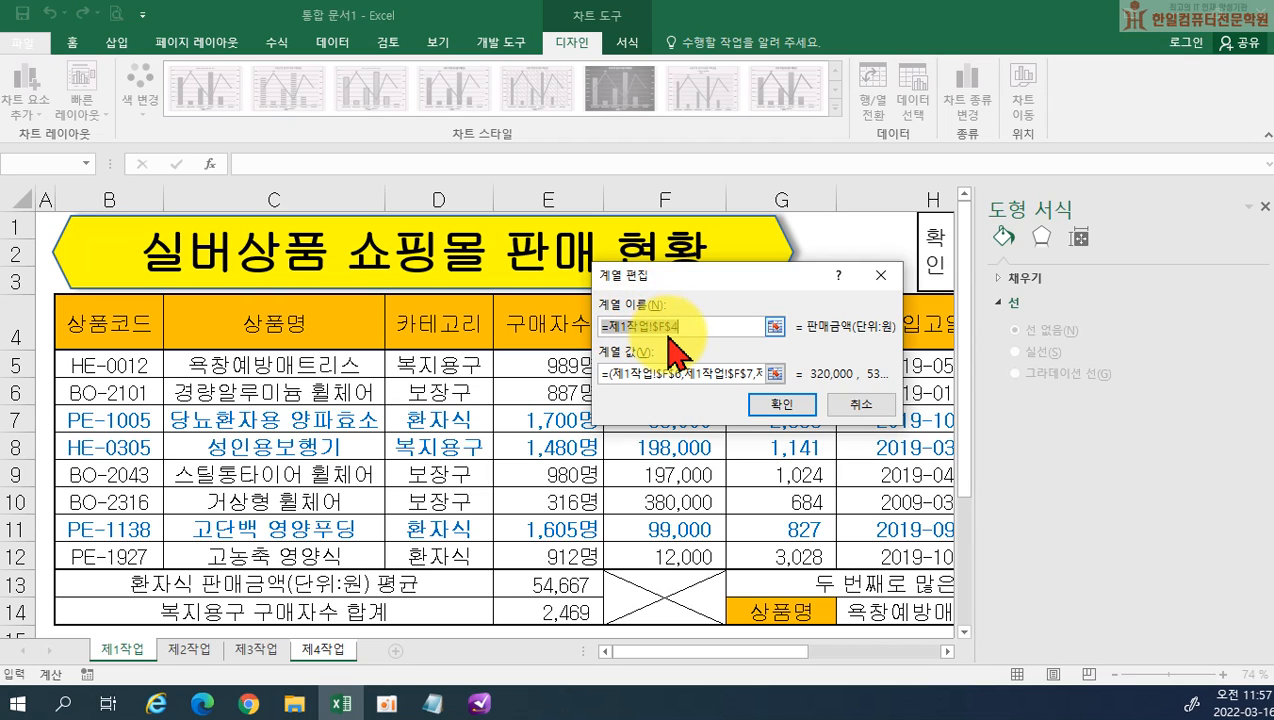
type("판매금액(단위")
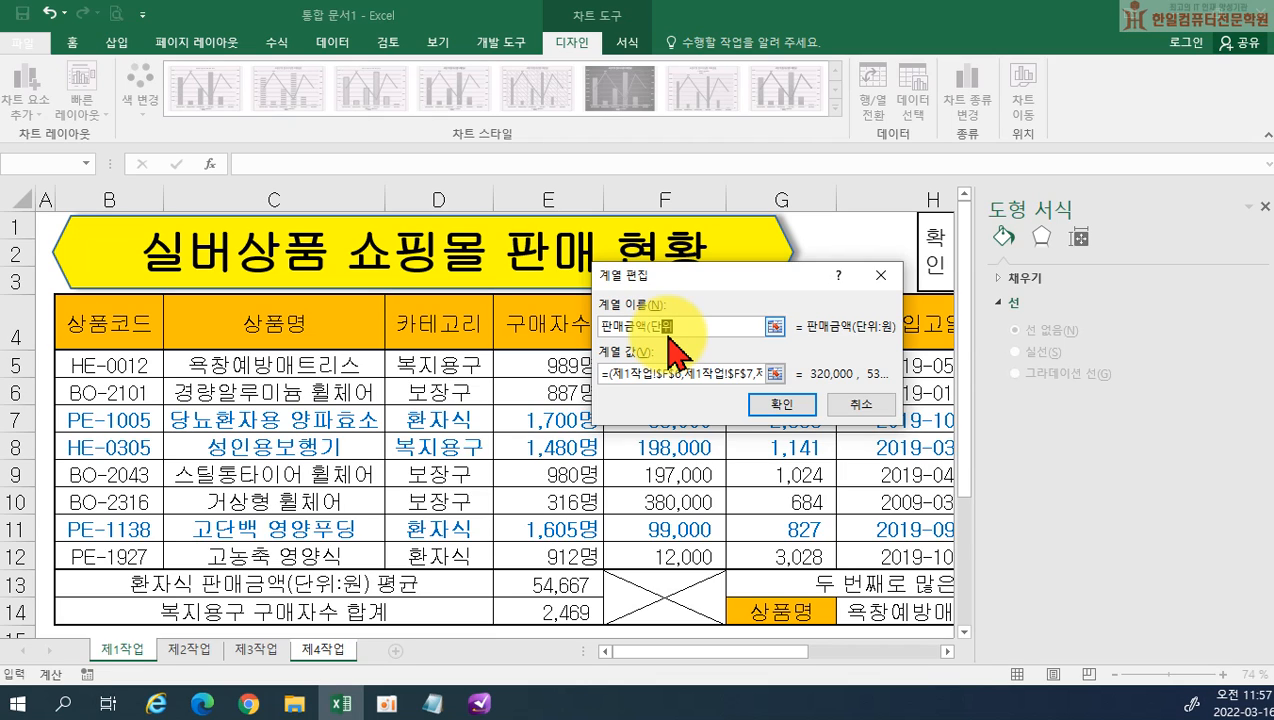
type(":원)")
left_click(776, 404)
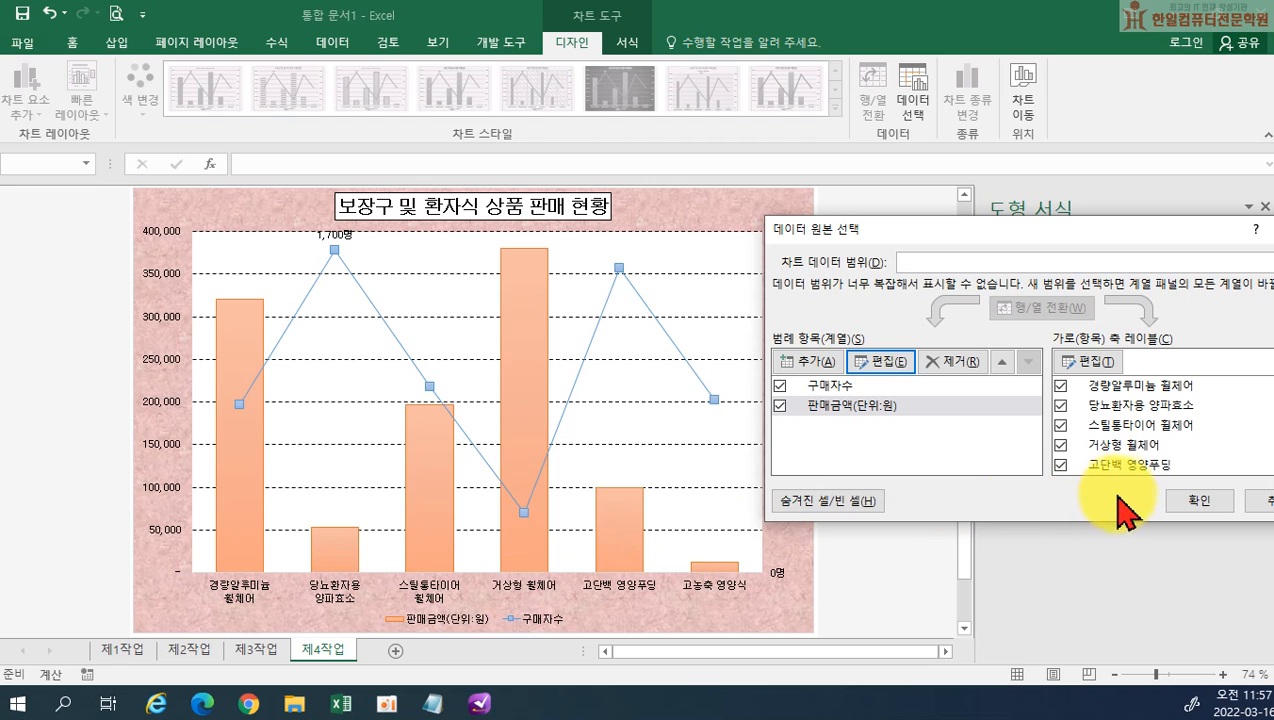
left_click(1196, 505)
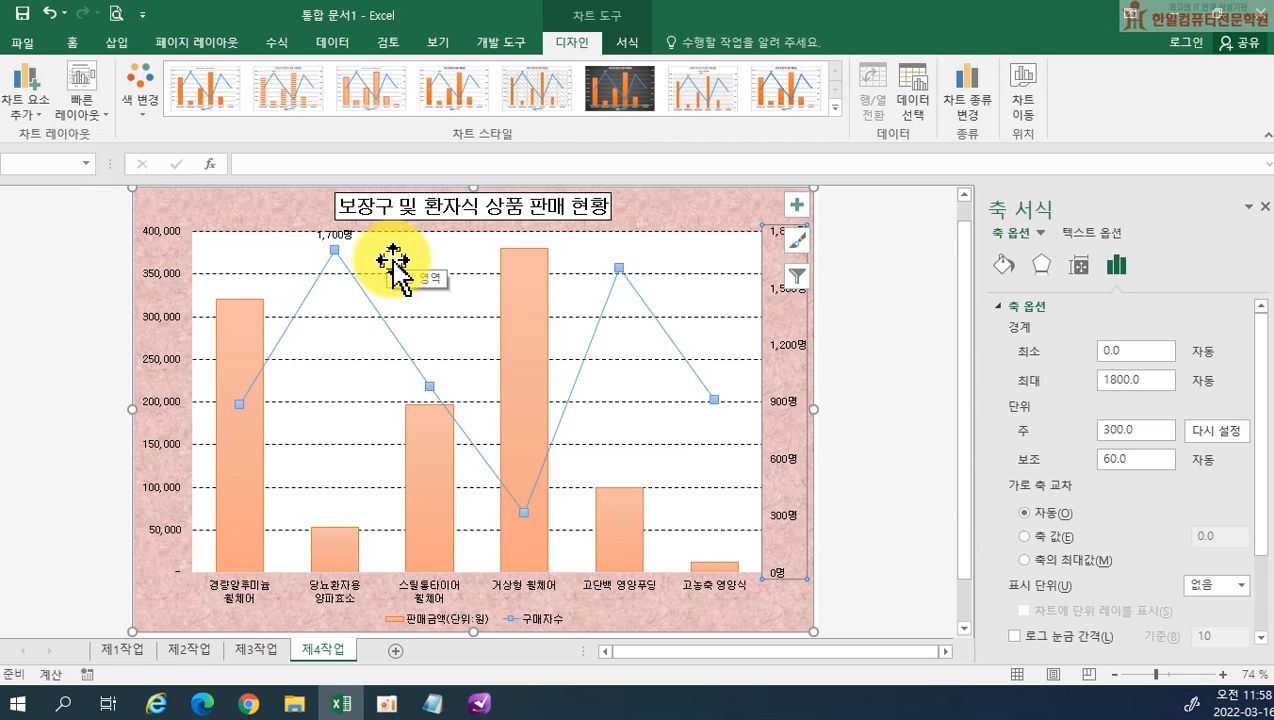
Draw a rounded rectangular callout about 3.08 × 1.39 cm beside the 당뇨환자용 양파효소 line point, with its tail aimed at that point
left_click(111, 45)
left_click(243, 72)
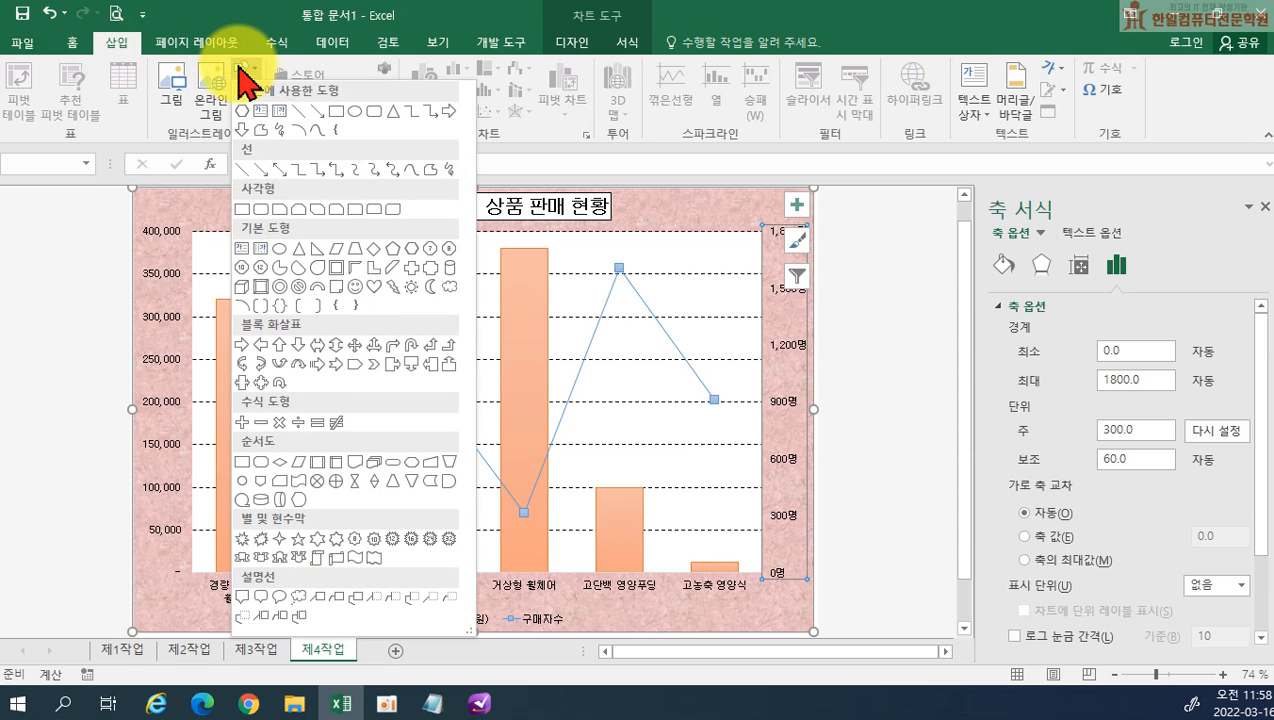
left_click(262, 597)
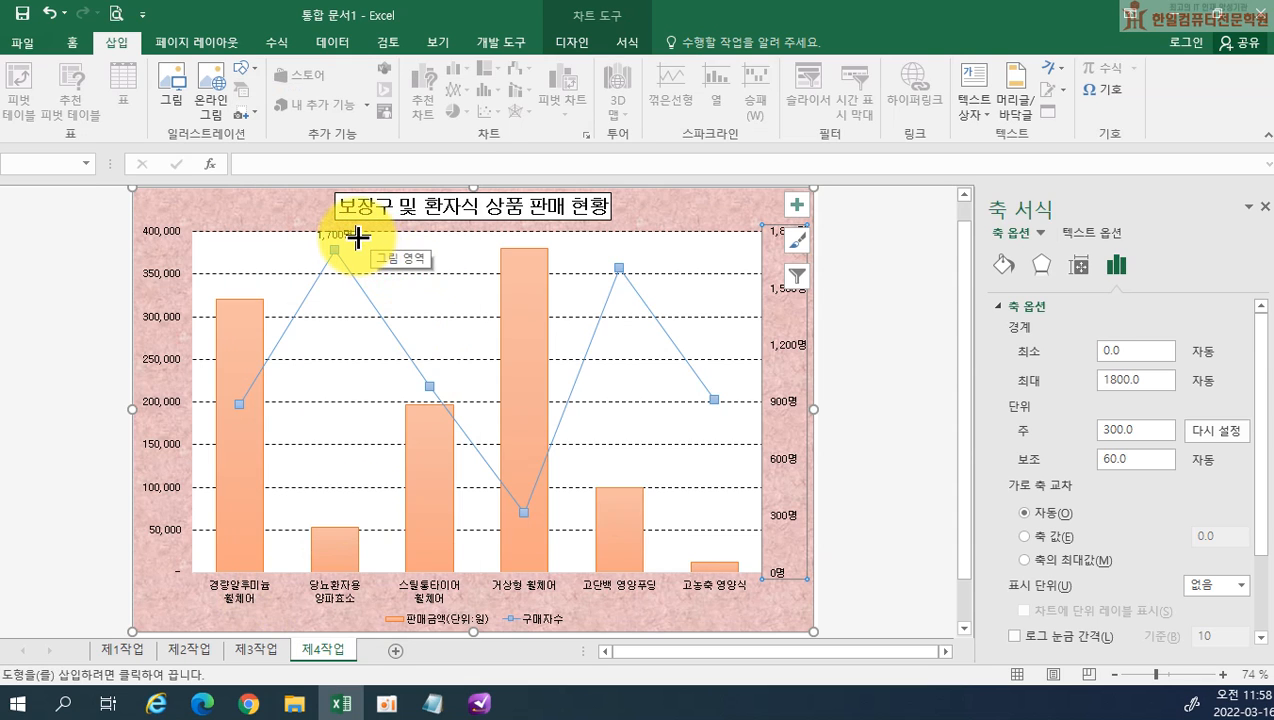
left_click_drag(361, 236, 436, 271)
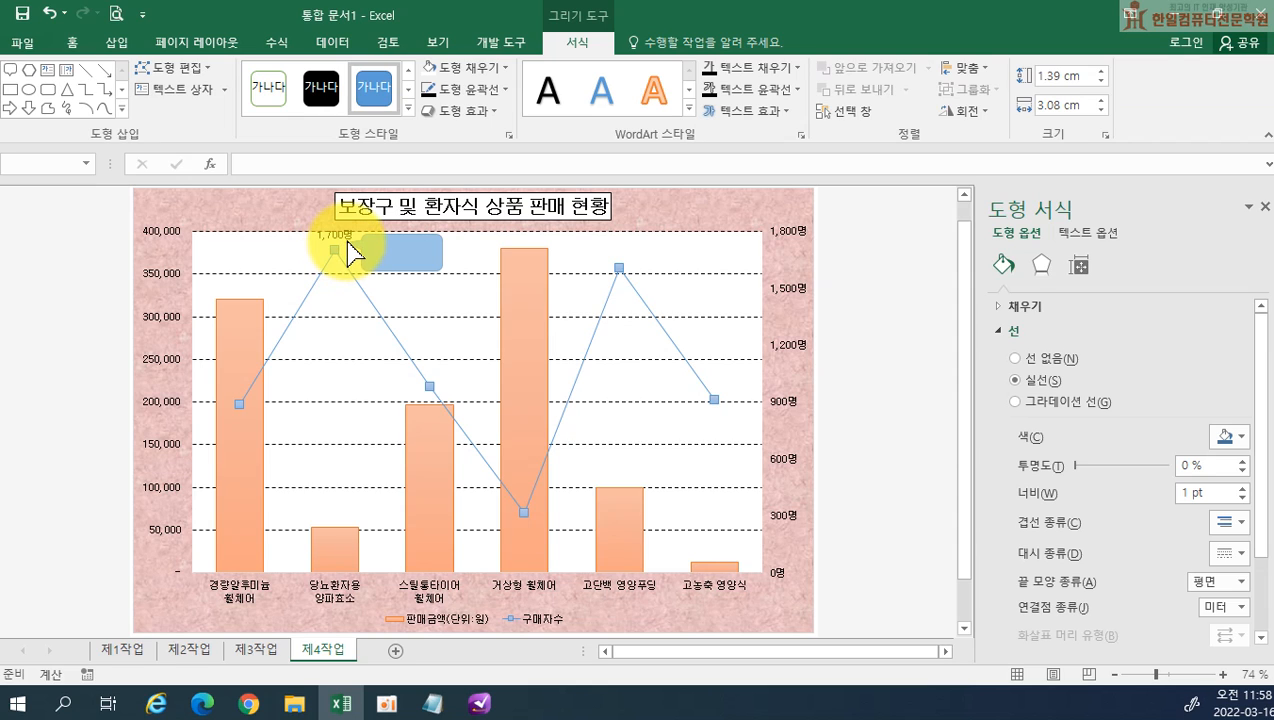
left_click(349, 252)
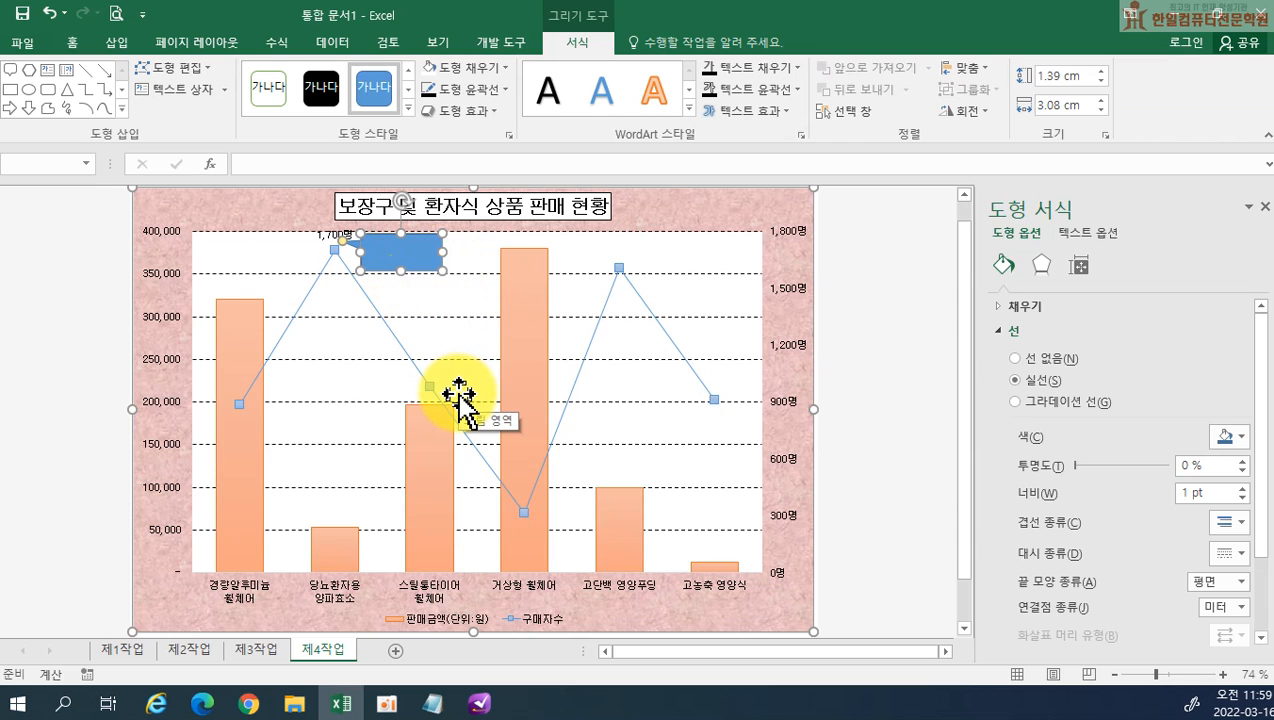
Fill the callout with white and enter the text 인기 상품 in black
left_click(432, 70)
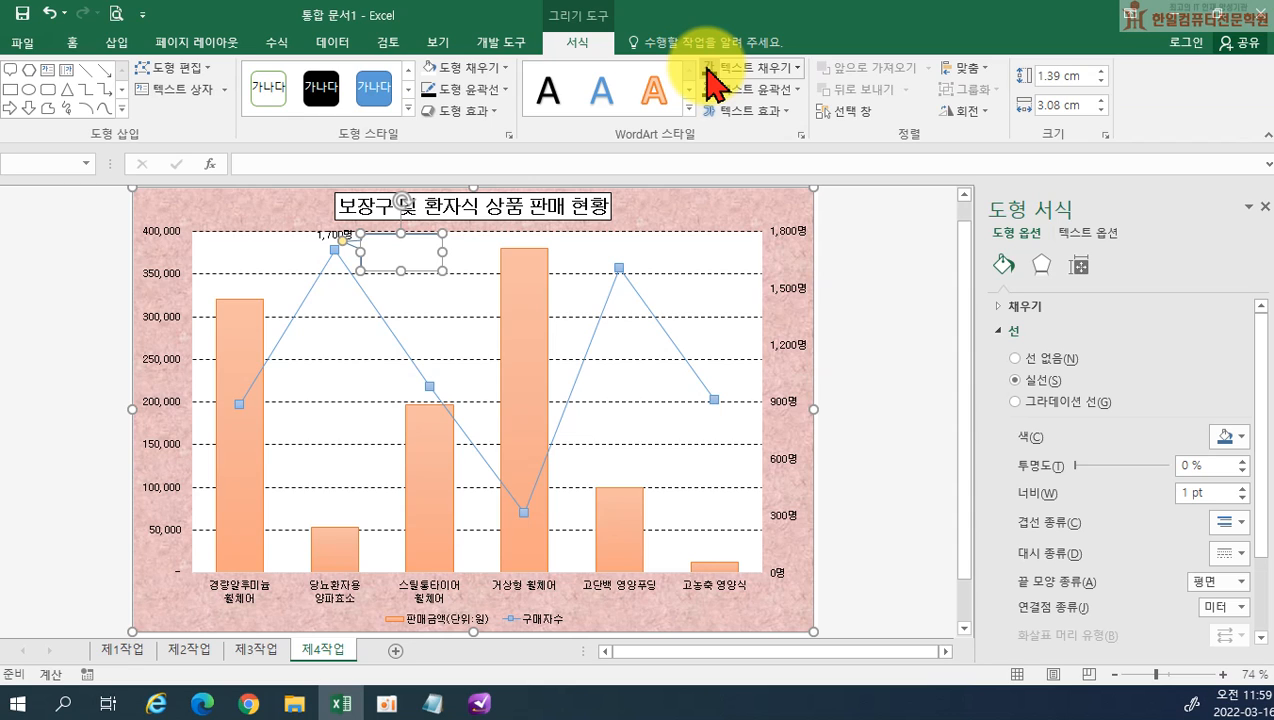
type("인기 상품")
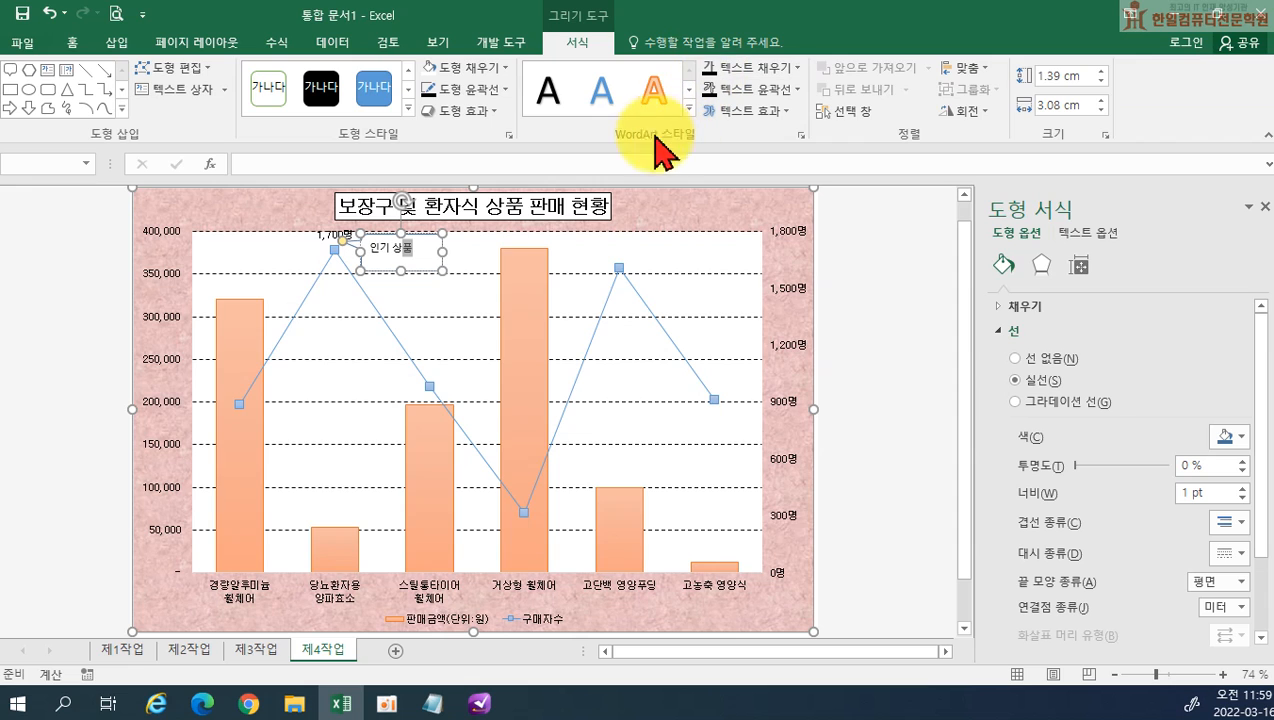
Shrink the callout to about 2.93 × 1.18 cm and centre its text horizontally and vertically
left_click_drag(444, 236, 439, 239)
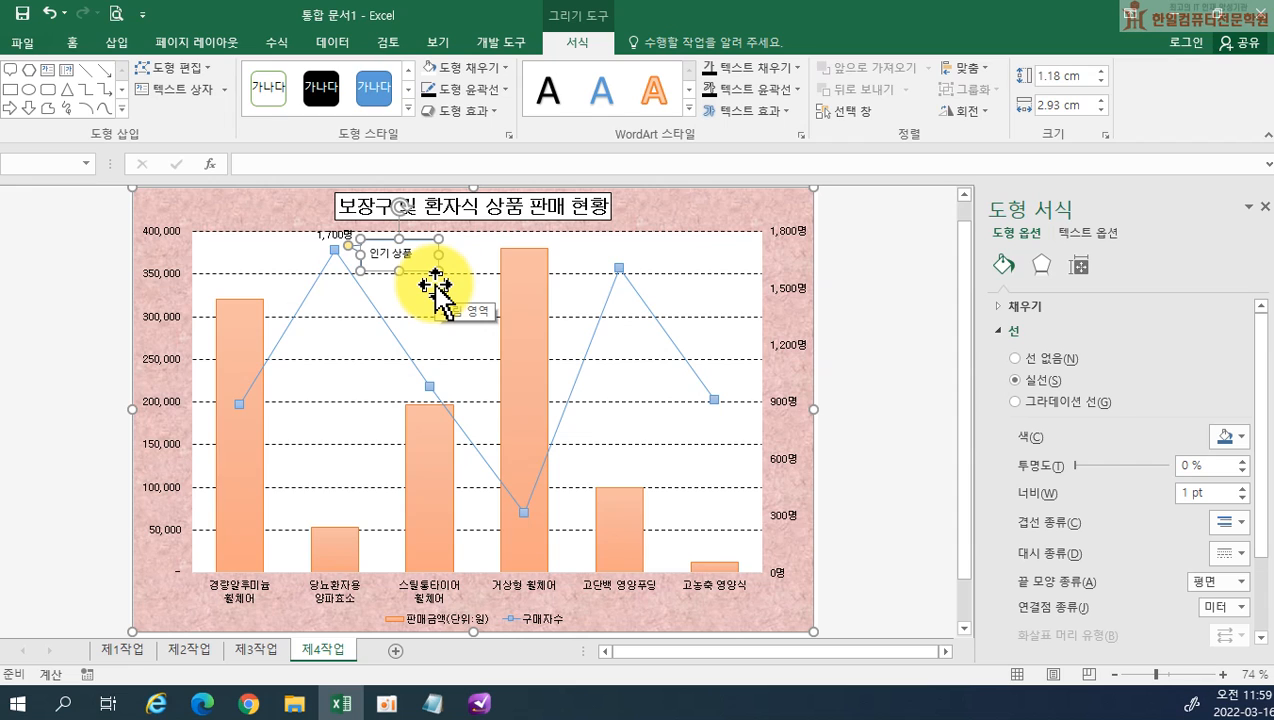
left_click(72, 42)
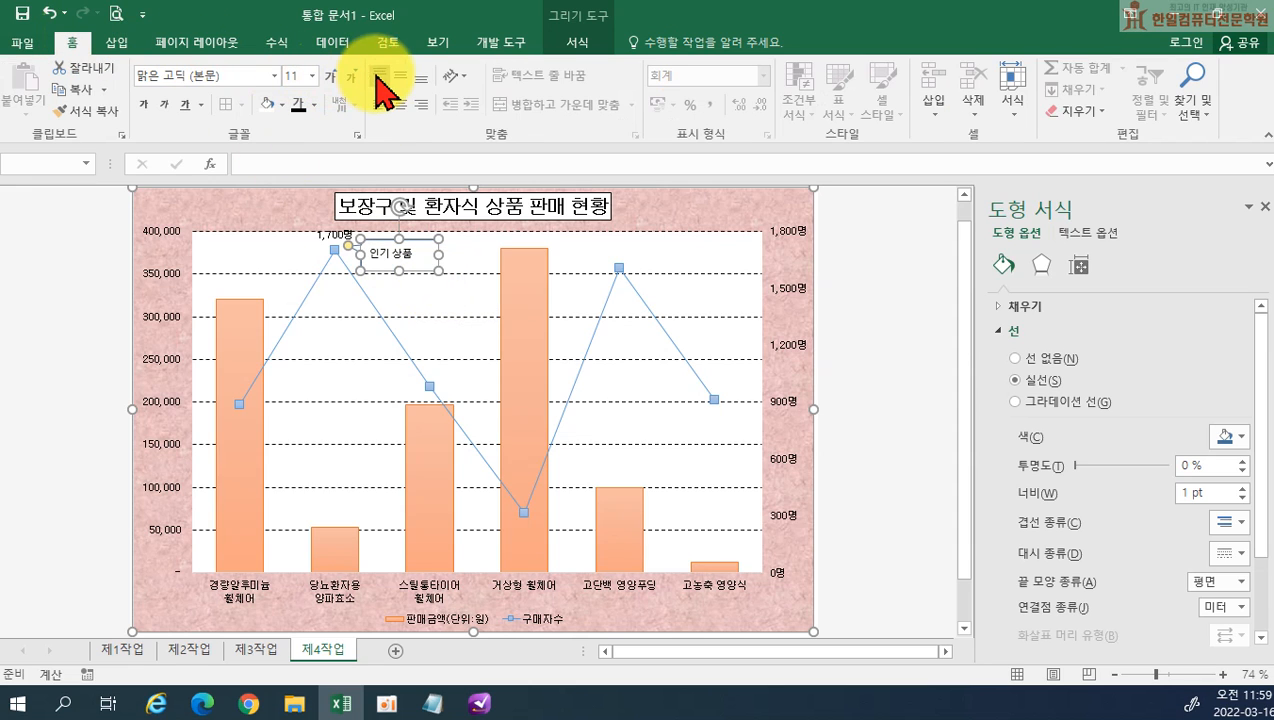
left_click(404, 104)
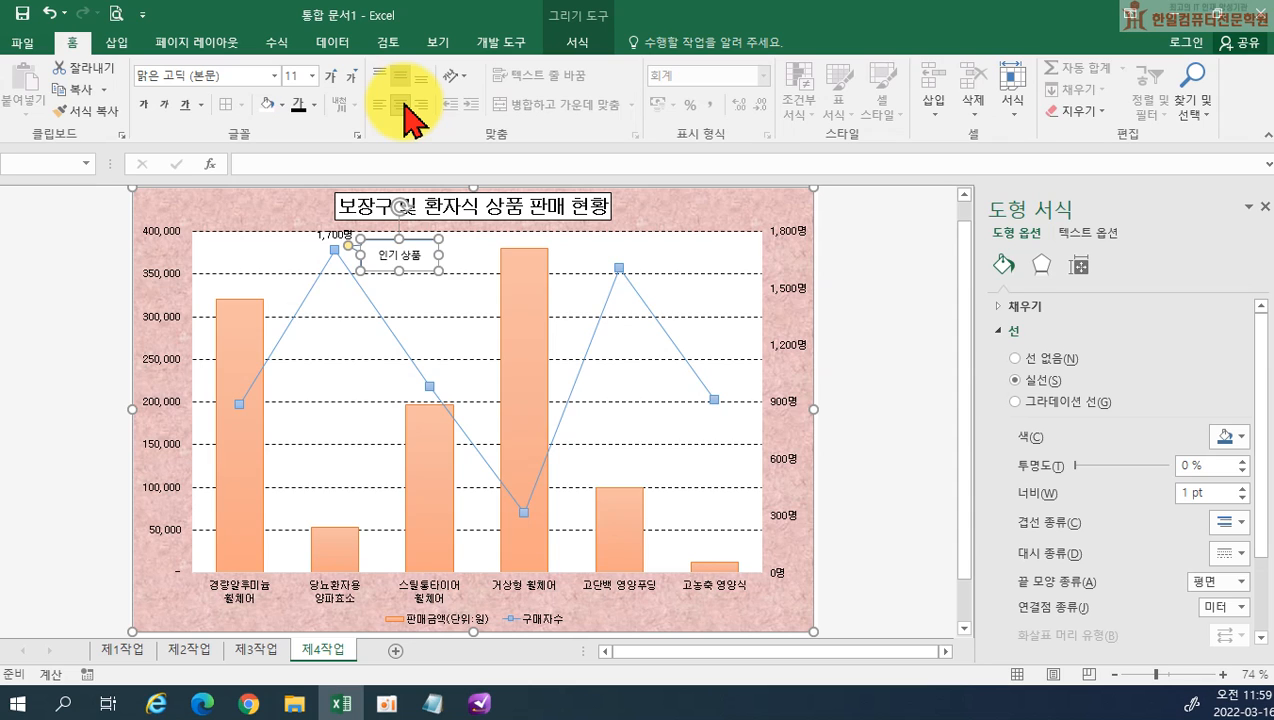
left_click(855, 276)
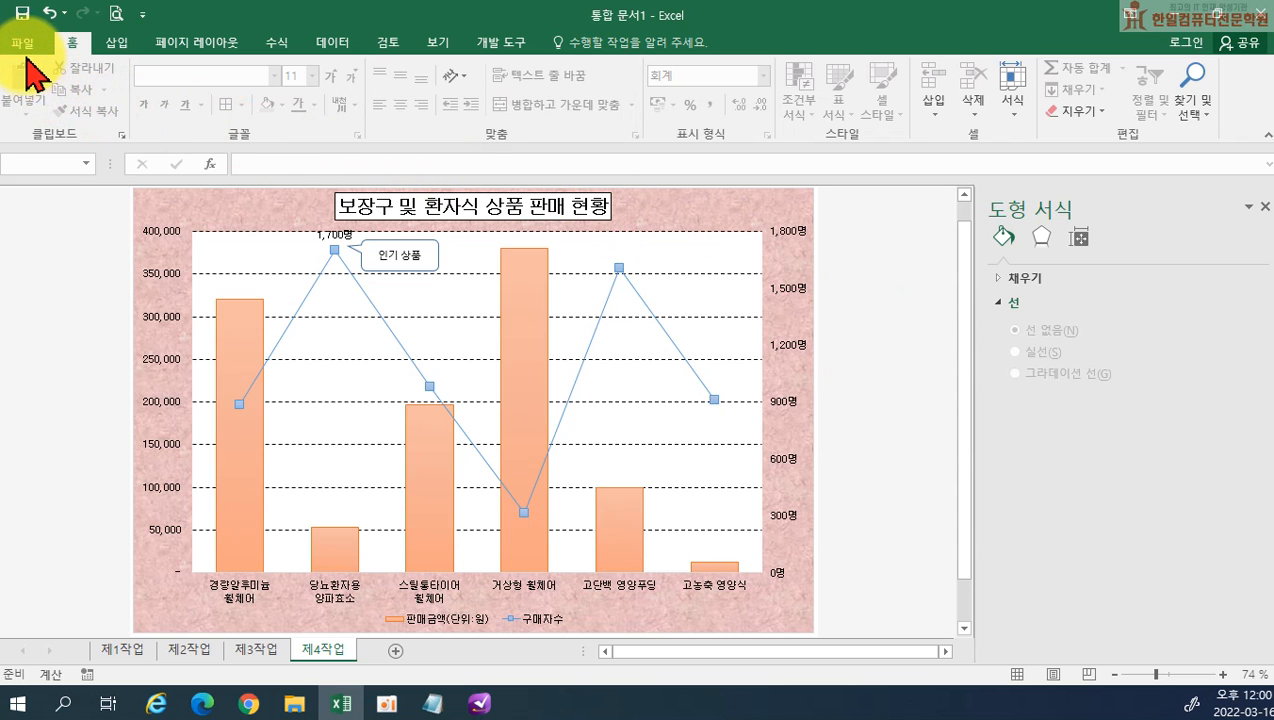
Start saving the workbook on this PC and go to the ITQ folder inside 문서
left_click(24, 46)
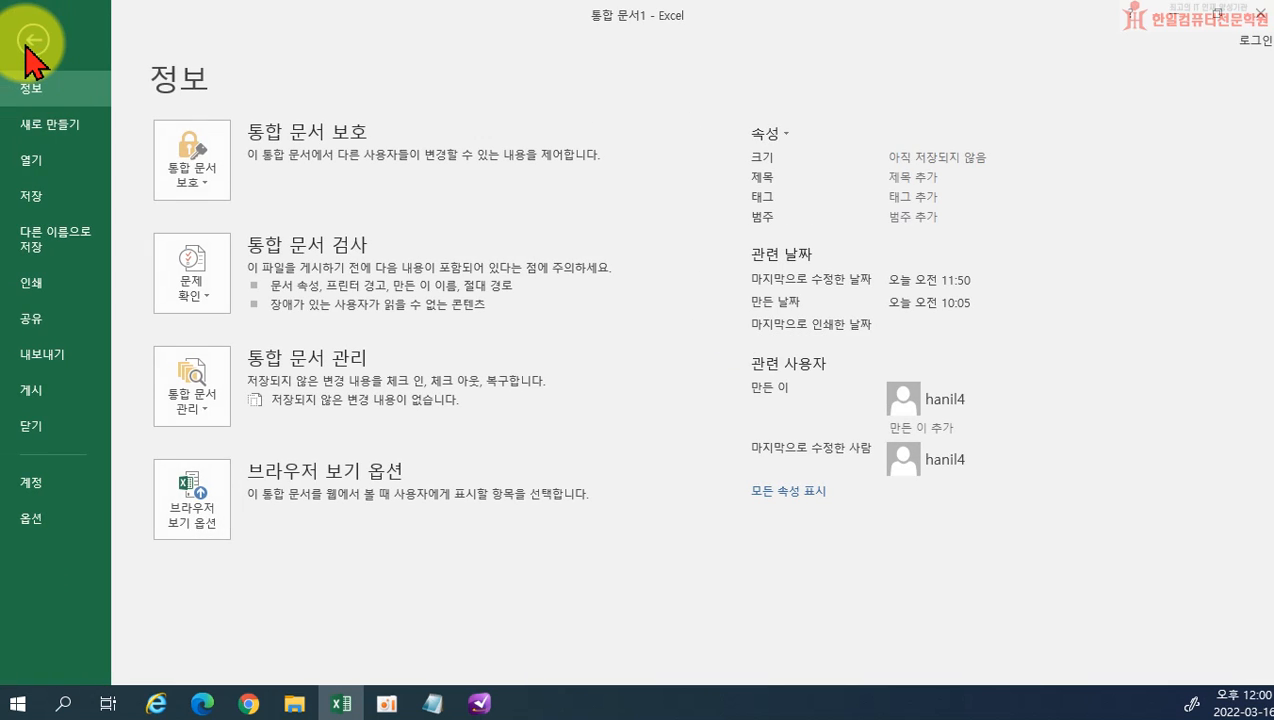
left_click(33, 197)
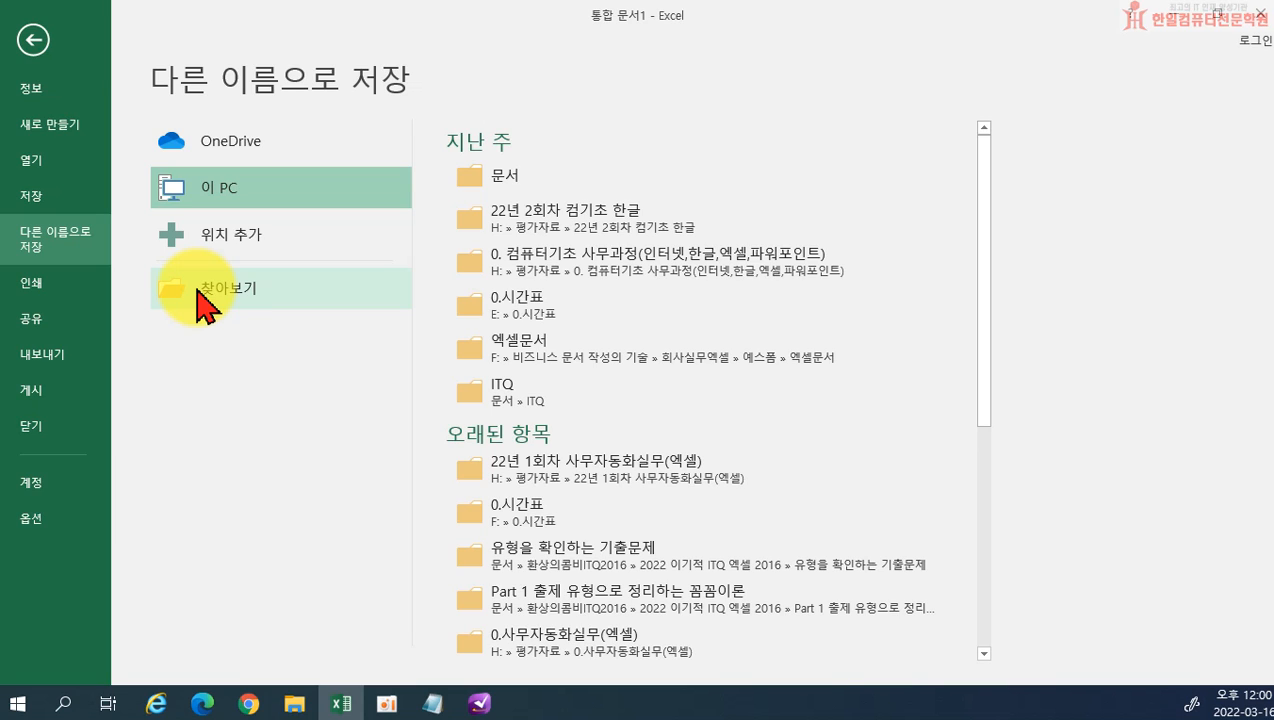
left_click(197, 292)
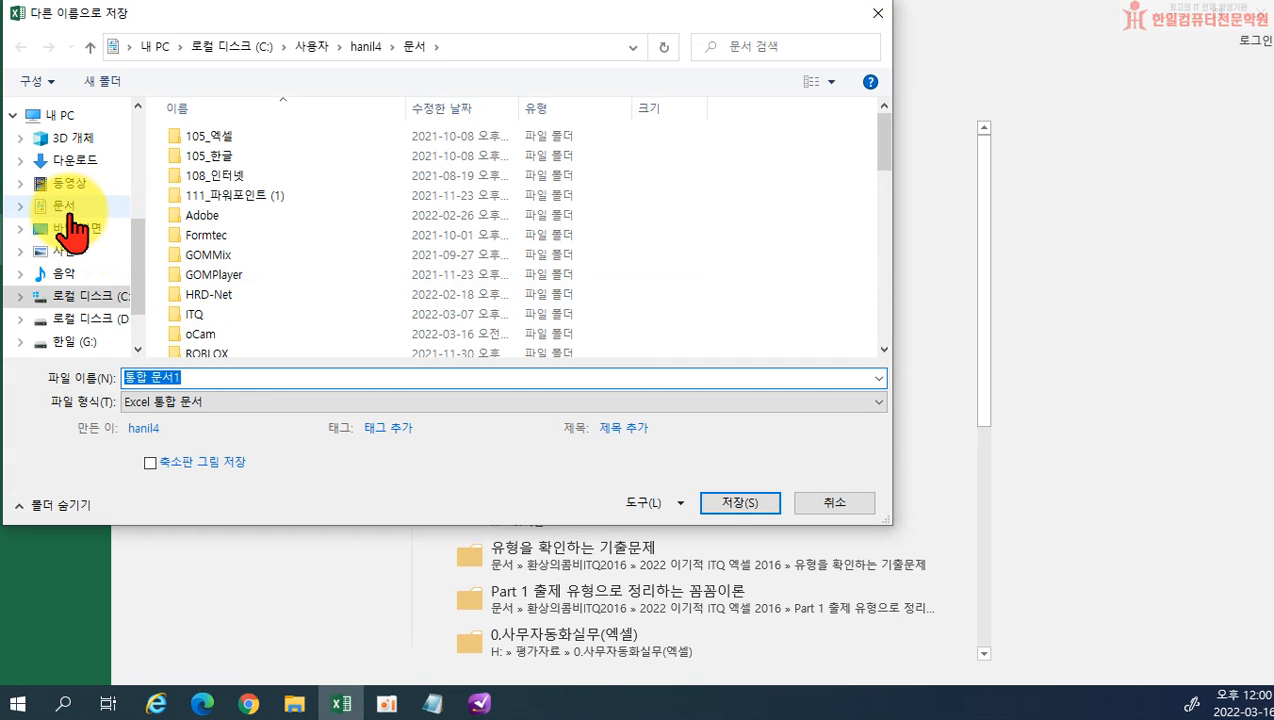
left_click(72, 214)
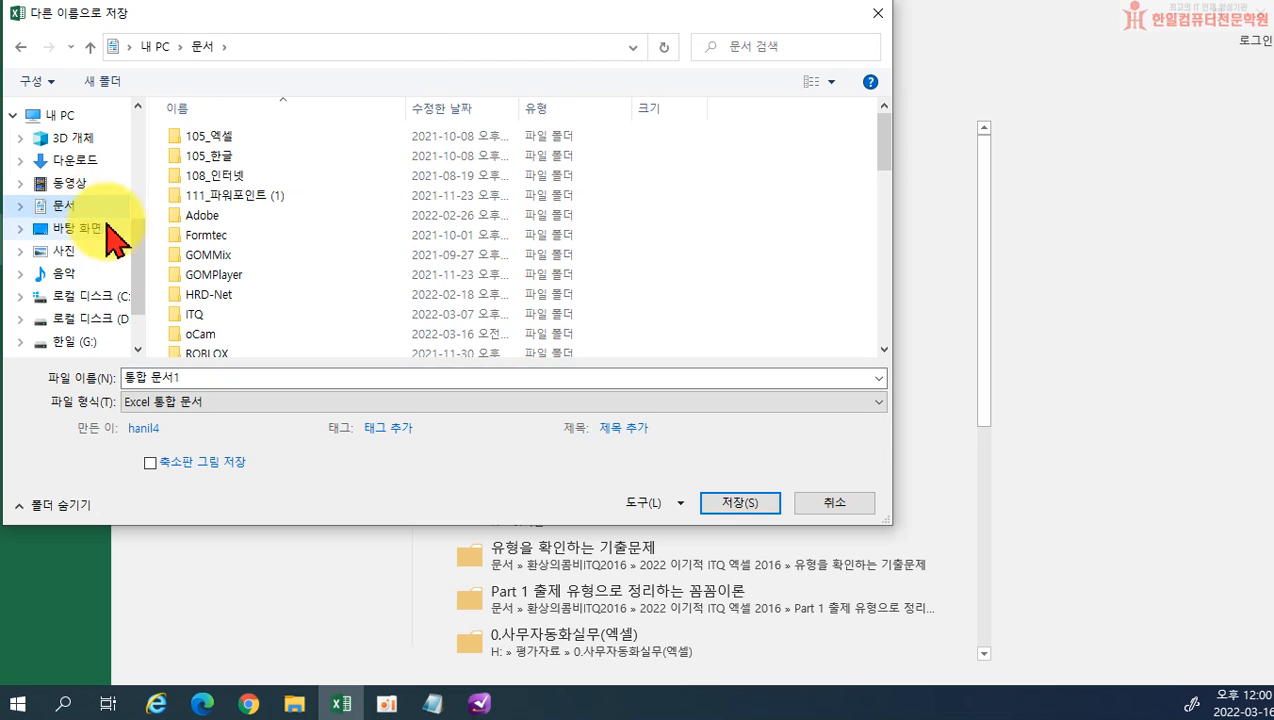
left_click(192, 312)
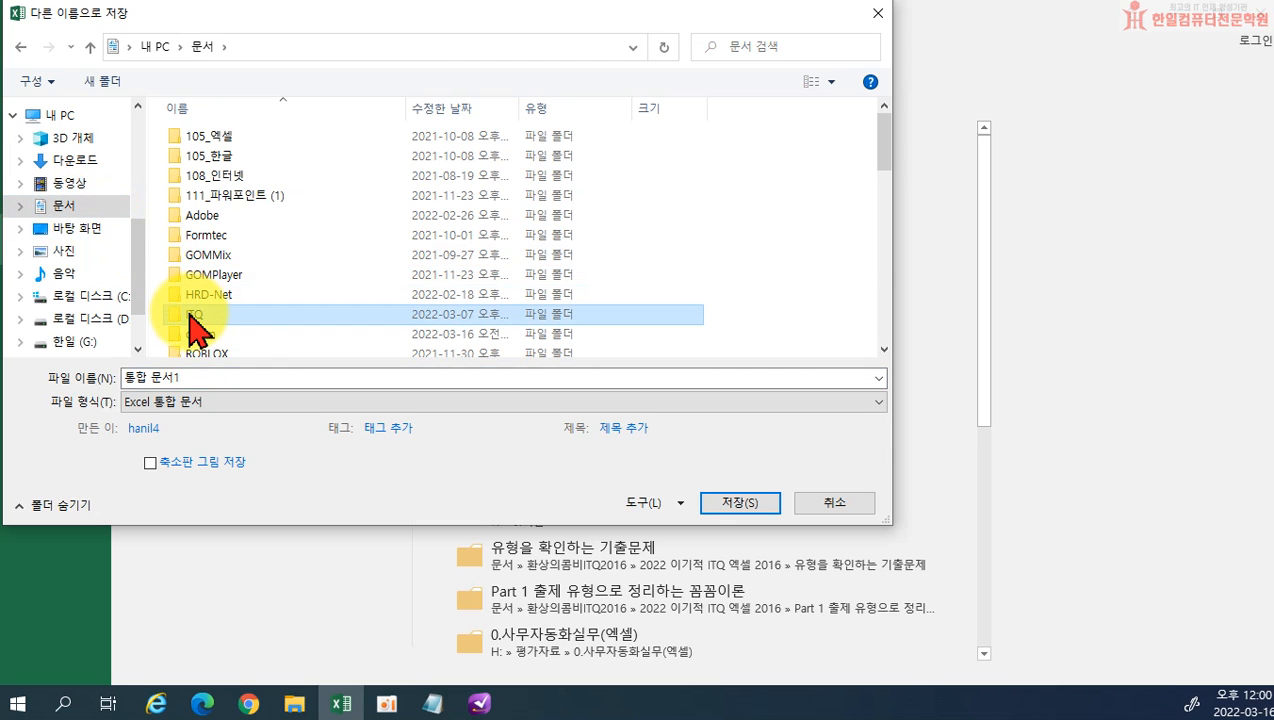
double_click(193, 314)
Name the file 20220316- followed by the person's full name and save it as an Excel workbook
left_click(190, 378)
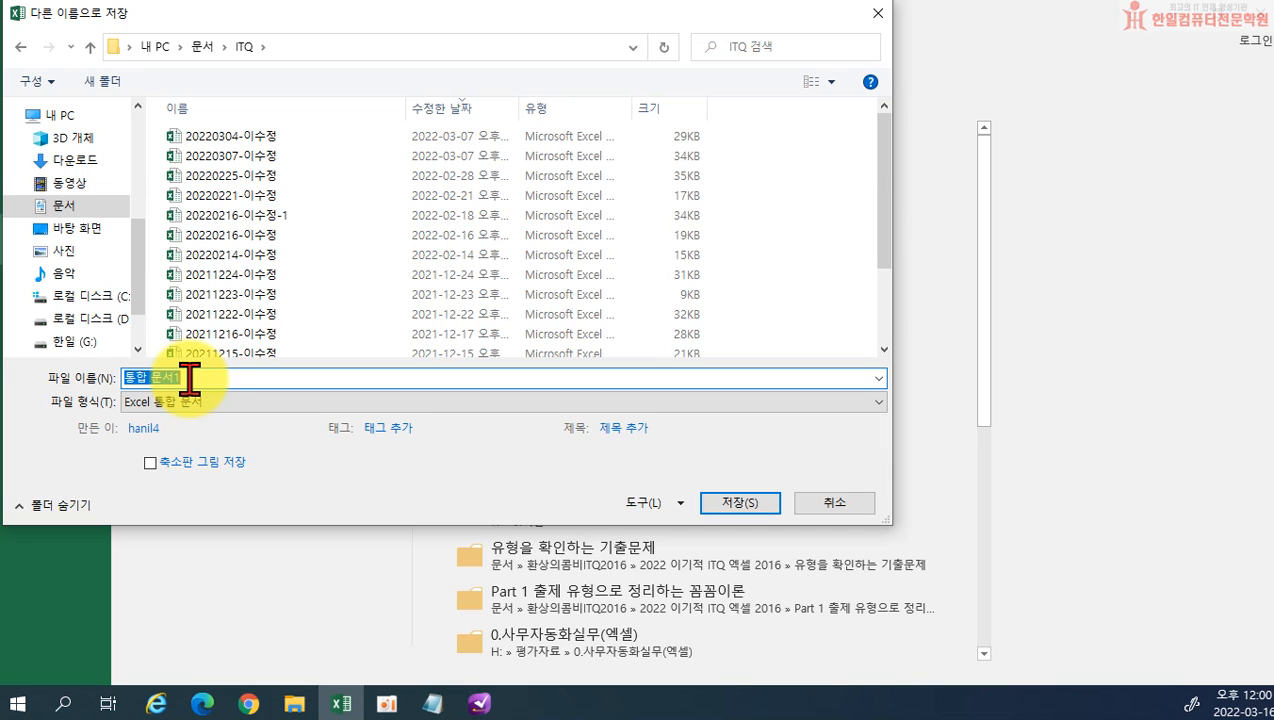
type("20220")
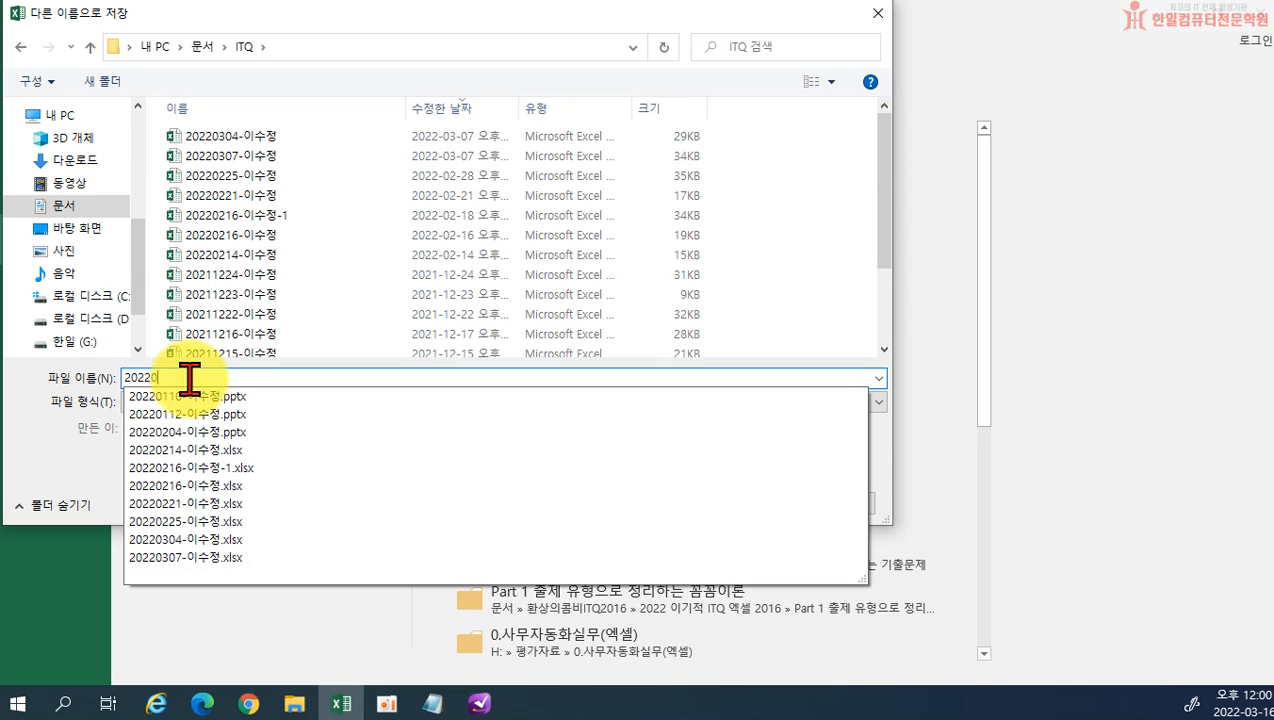
type("316-")
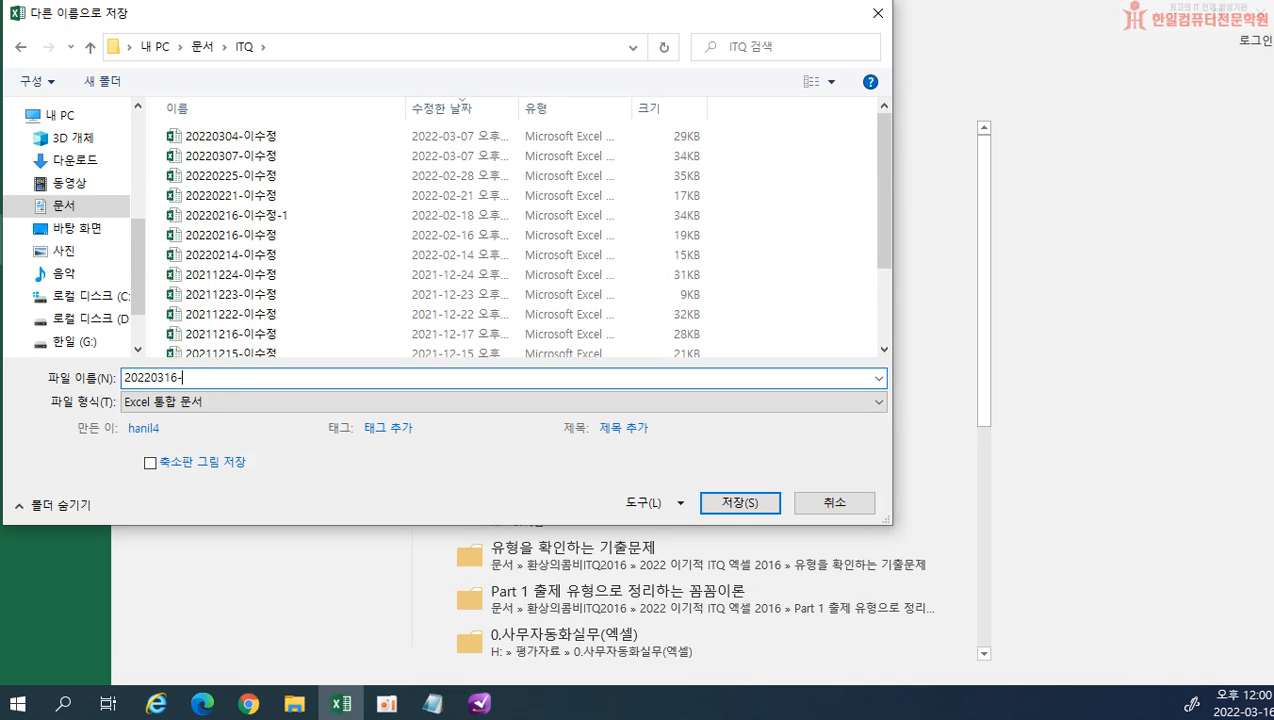
left_click(739, 506)
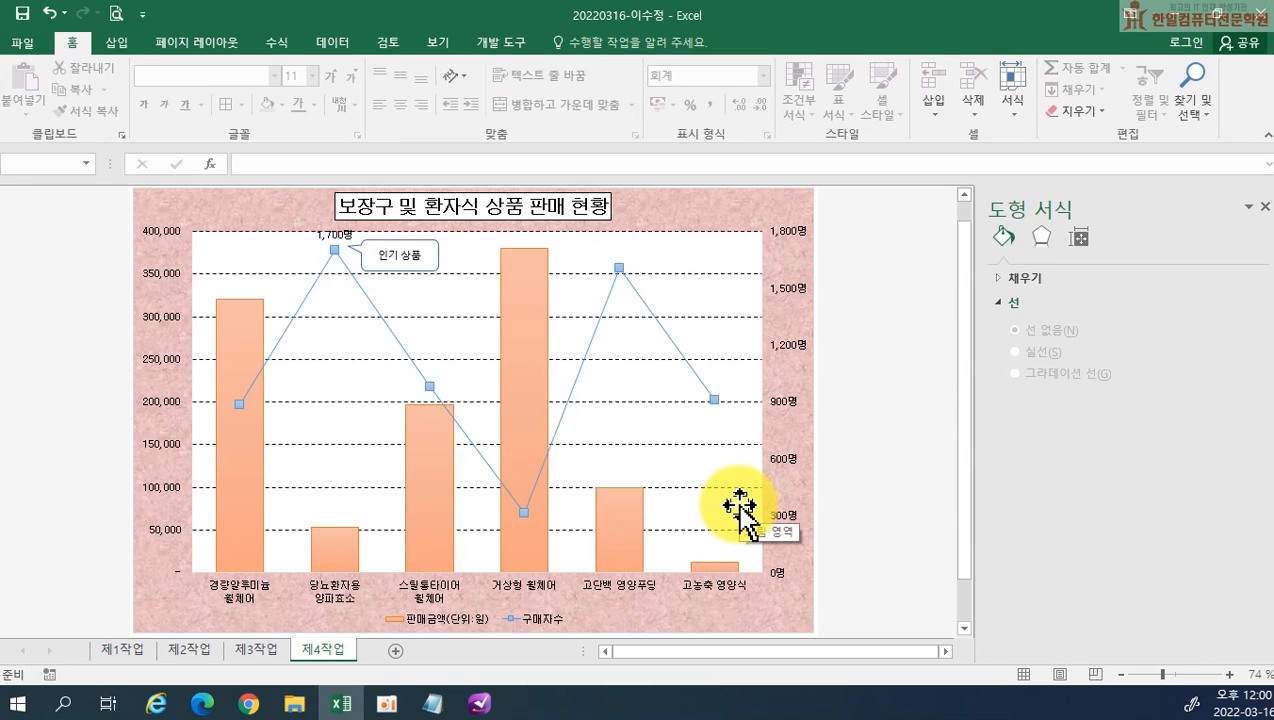